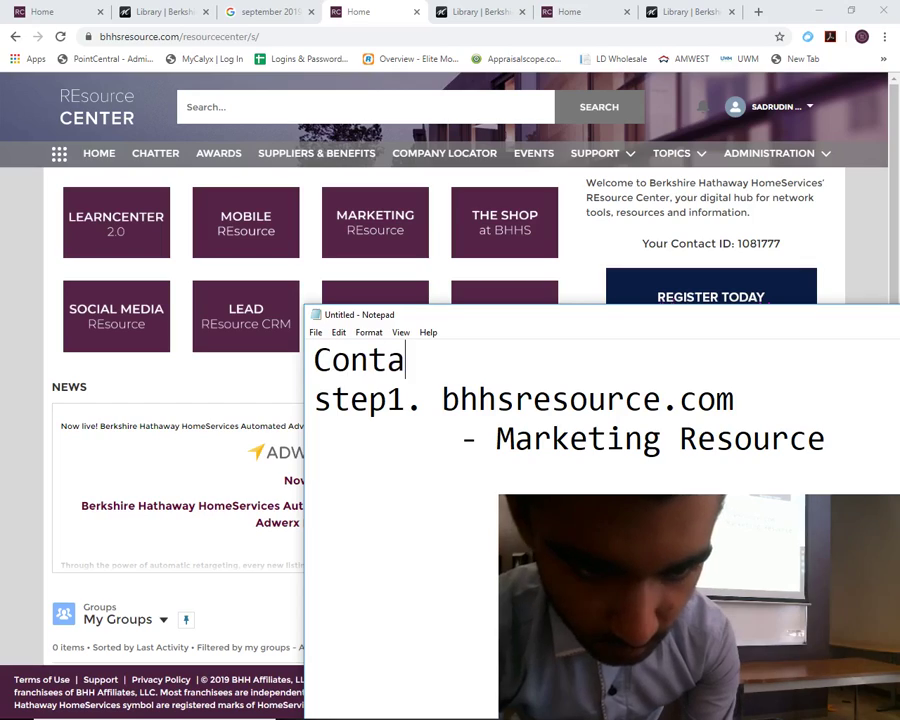
Type the heading 'Contacts and Groups Management' at the top of the notes, with a blank line below
type("cts and ")
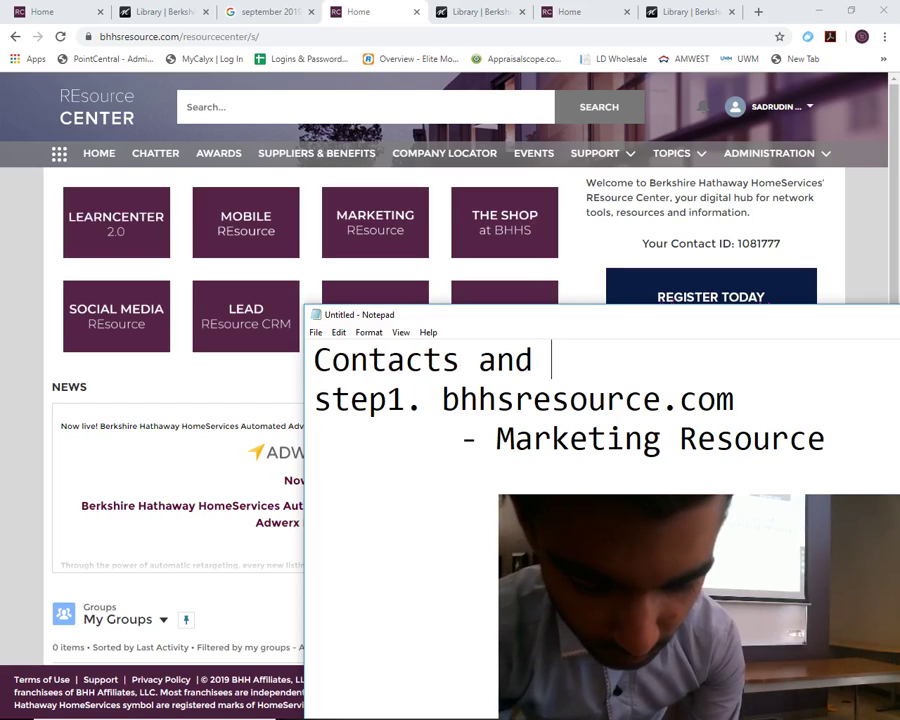
type("Groups Management")
key("Return")
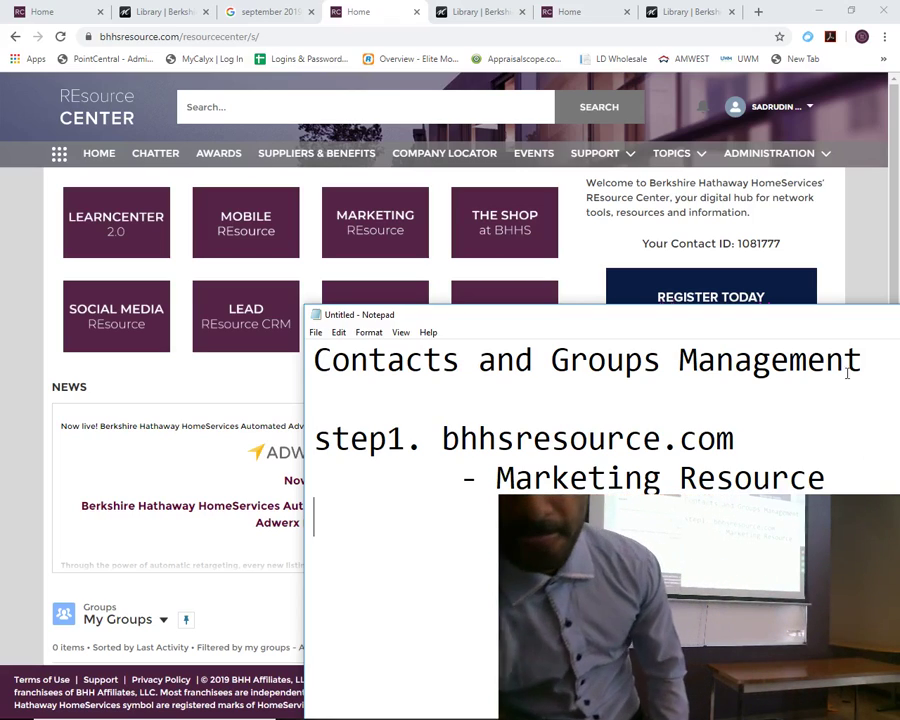
Open the Marketing Resource site in a new tab and add 'step2. contacts' to the notes
left_click(143, 291)
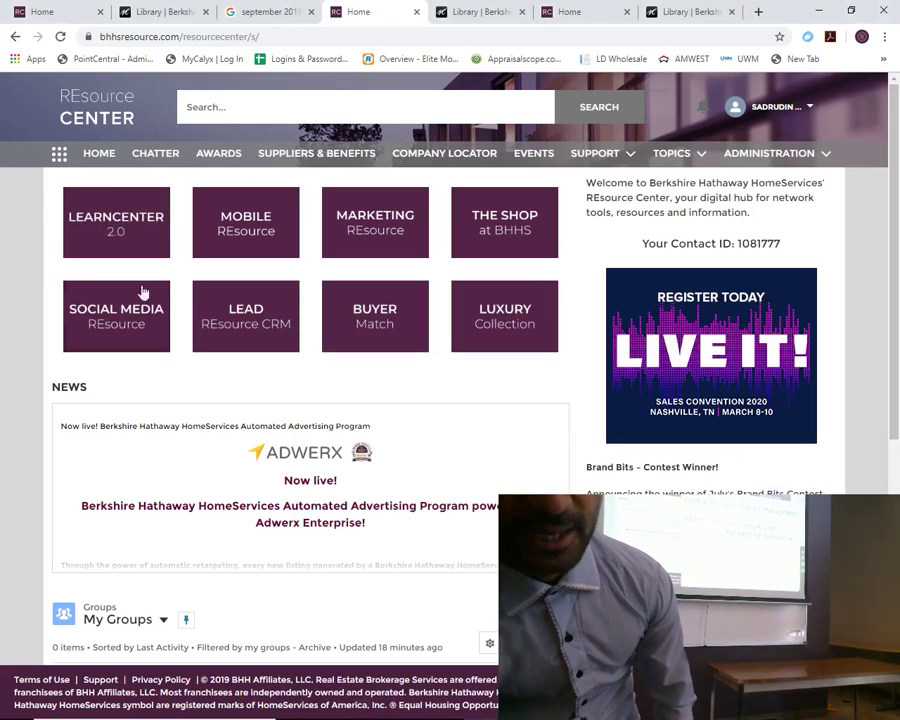
left_click(378, 222)
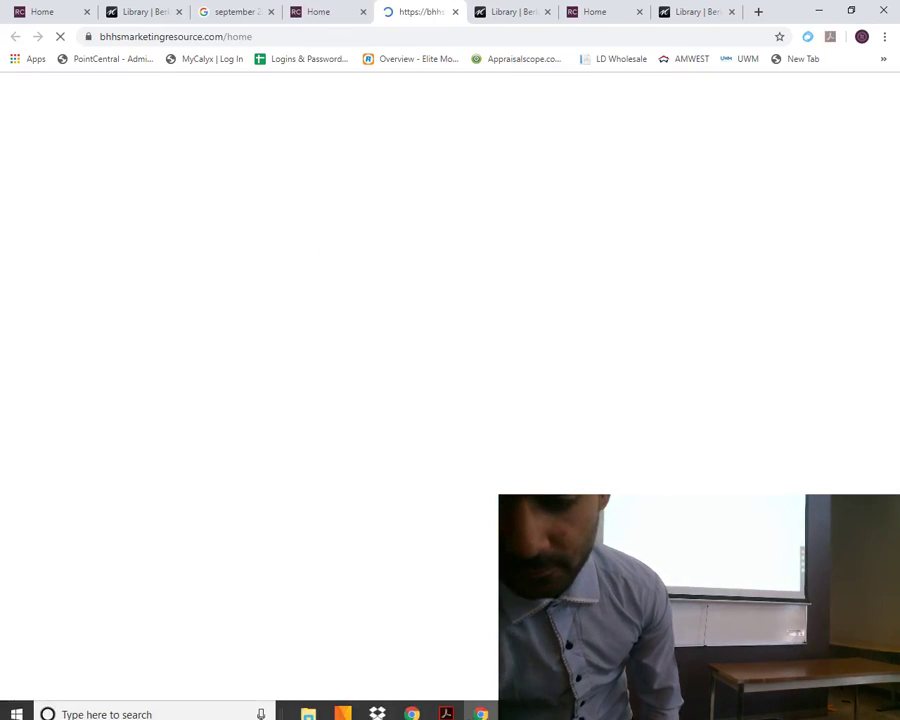
key("alt+Tab")
left_click_drag(576, 316, 587, 365)
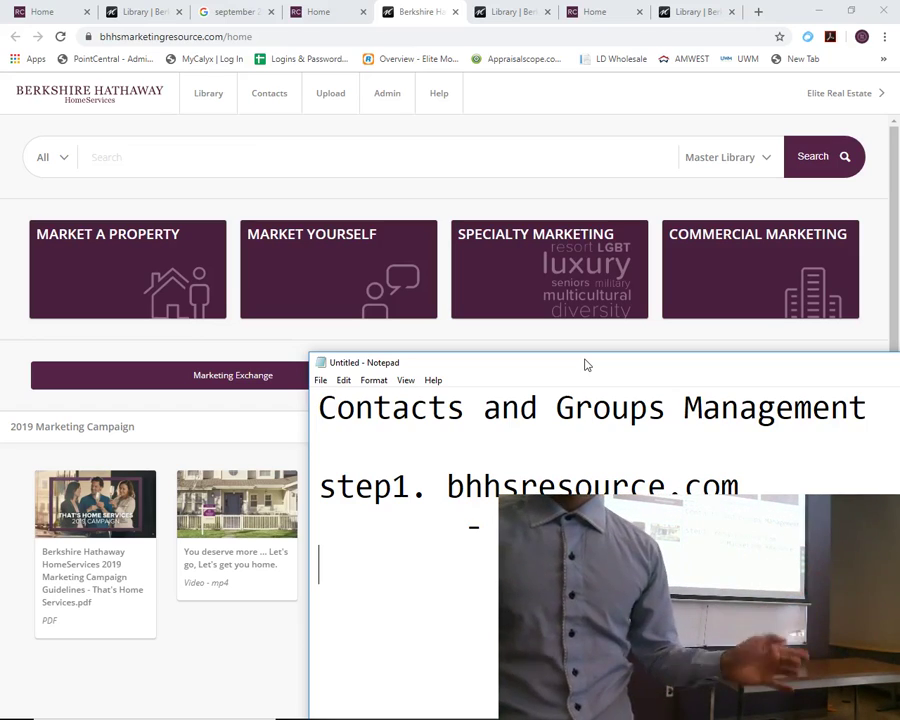
type("ste")
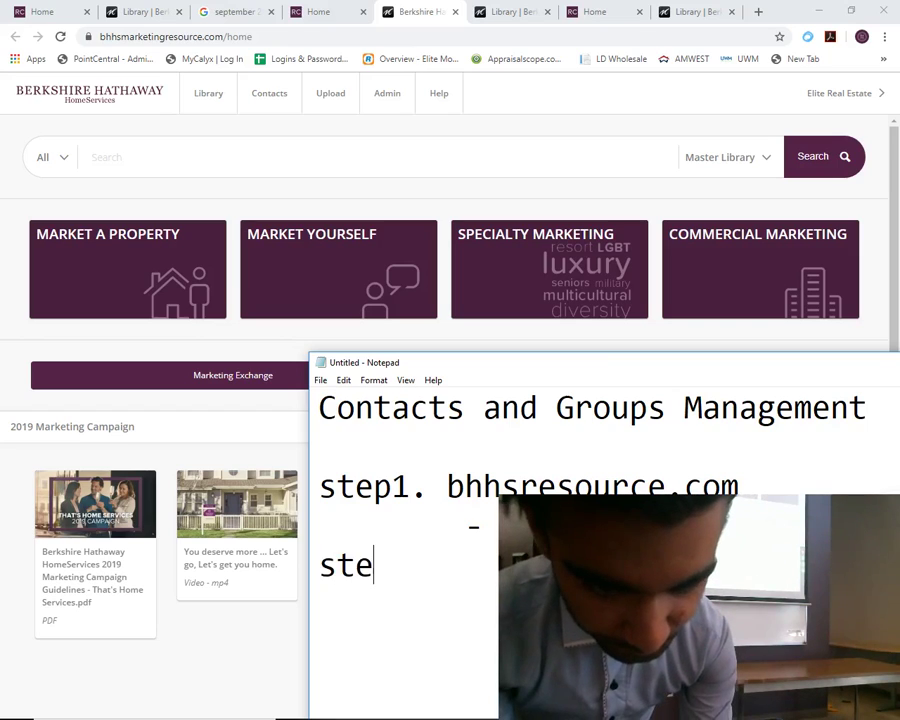
type("p2. ")
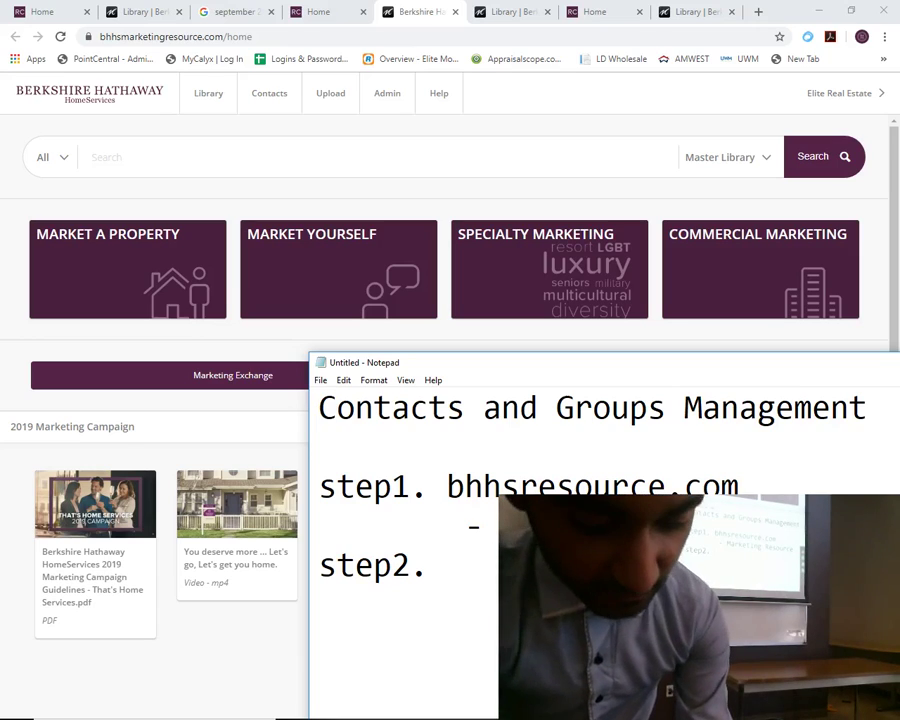
type("con")
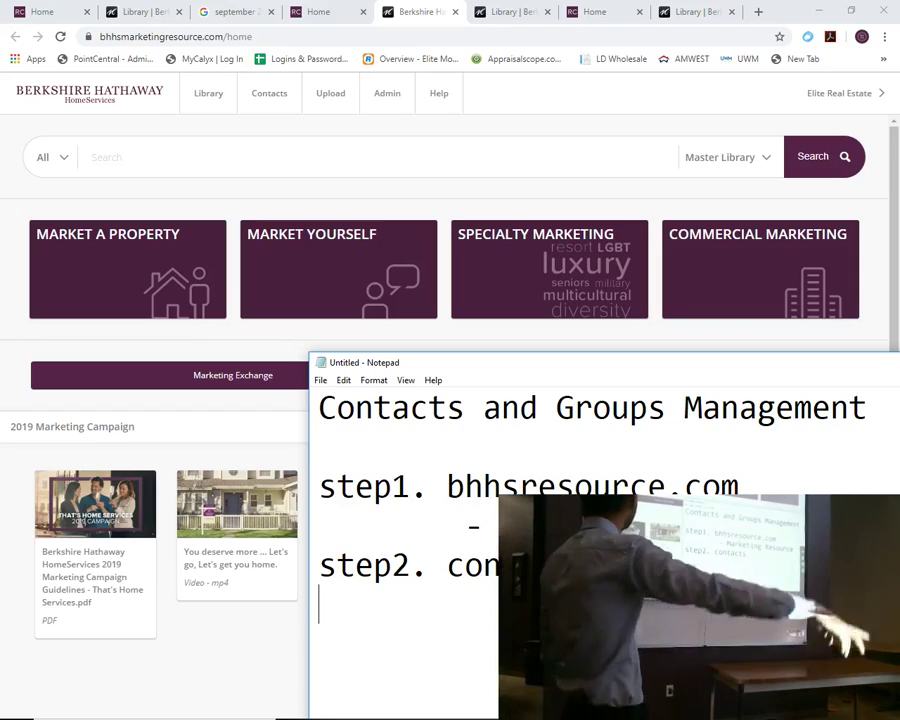
key("Return")
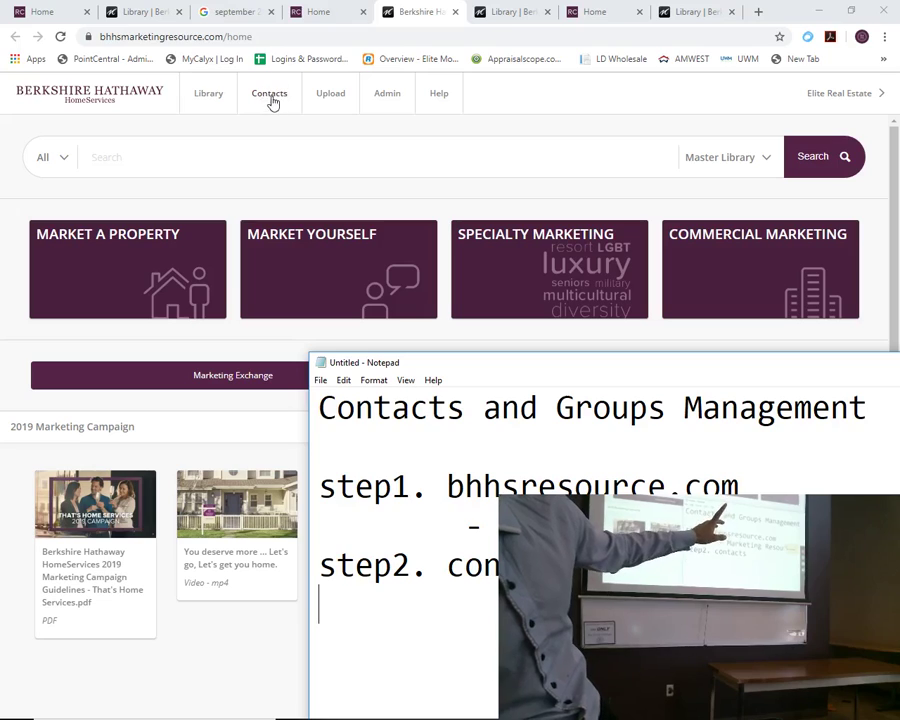
Show the Contacts Groups list and note step3 'click on the group' and step4 'add your groups'
left_click(270, 96)
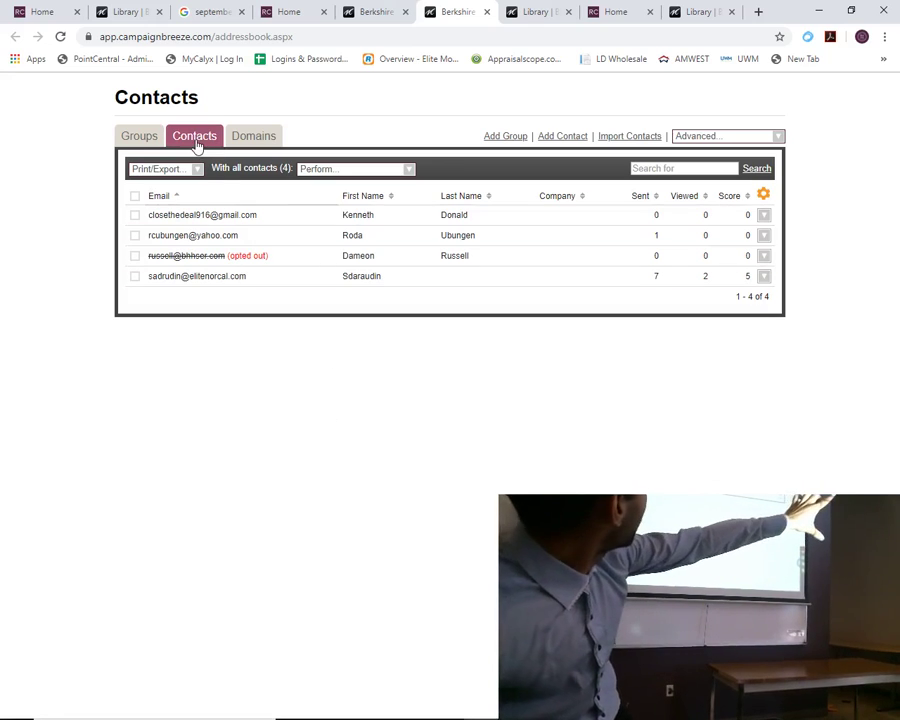
left_click(145, 140)
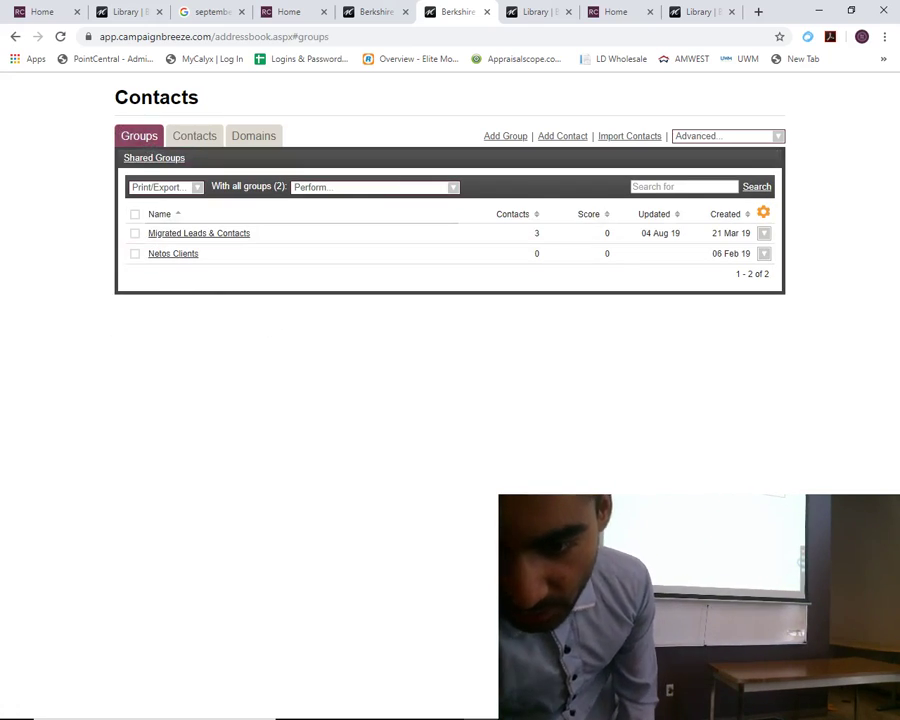
key("alt+Tab")
type("step3. cl")
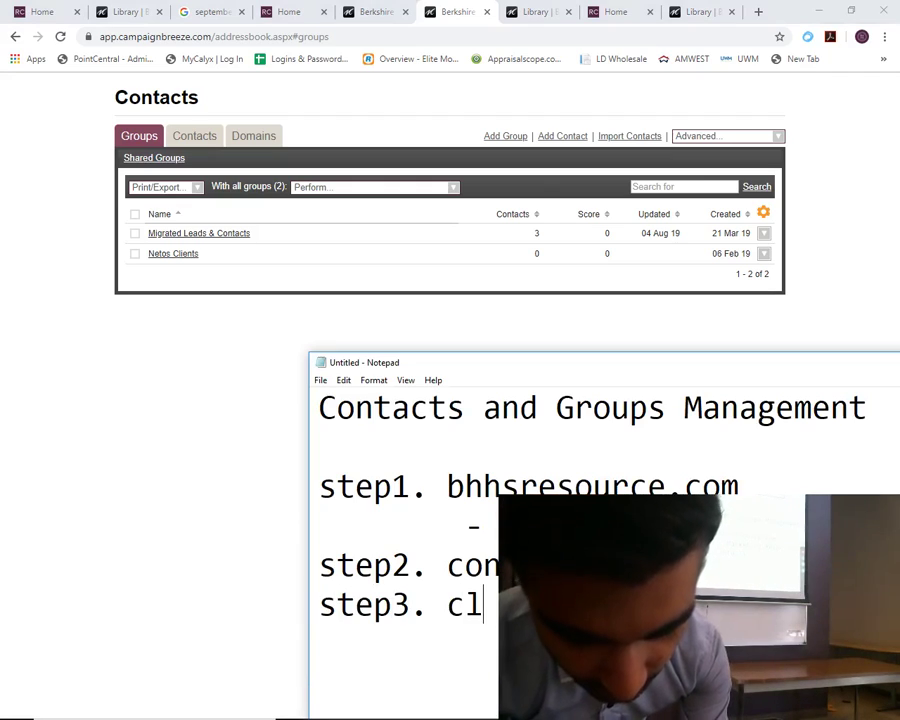
type("i")
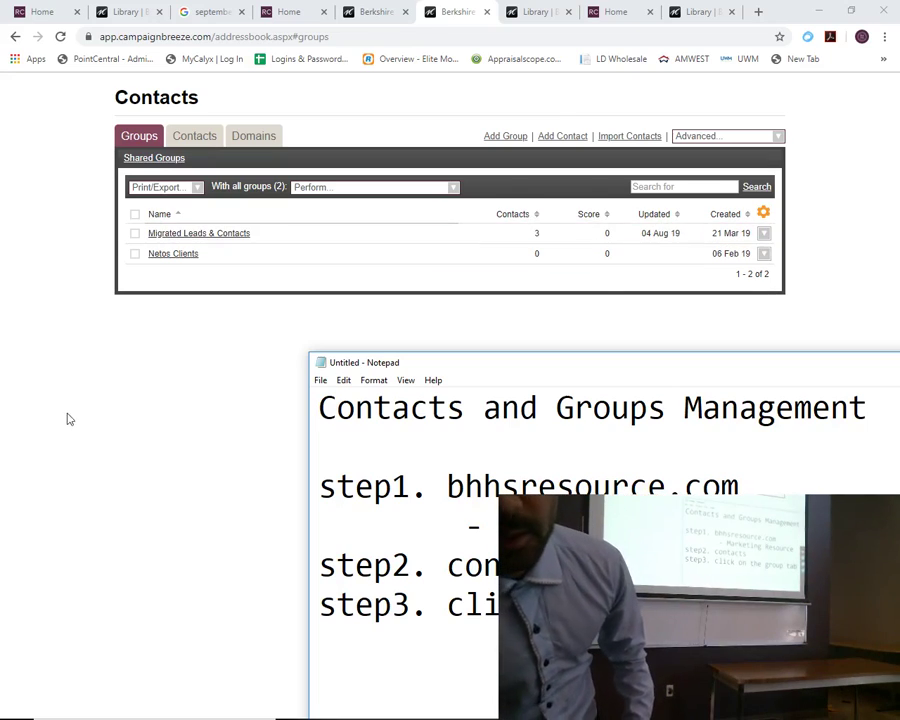
type("step4. add")
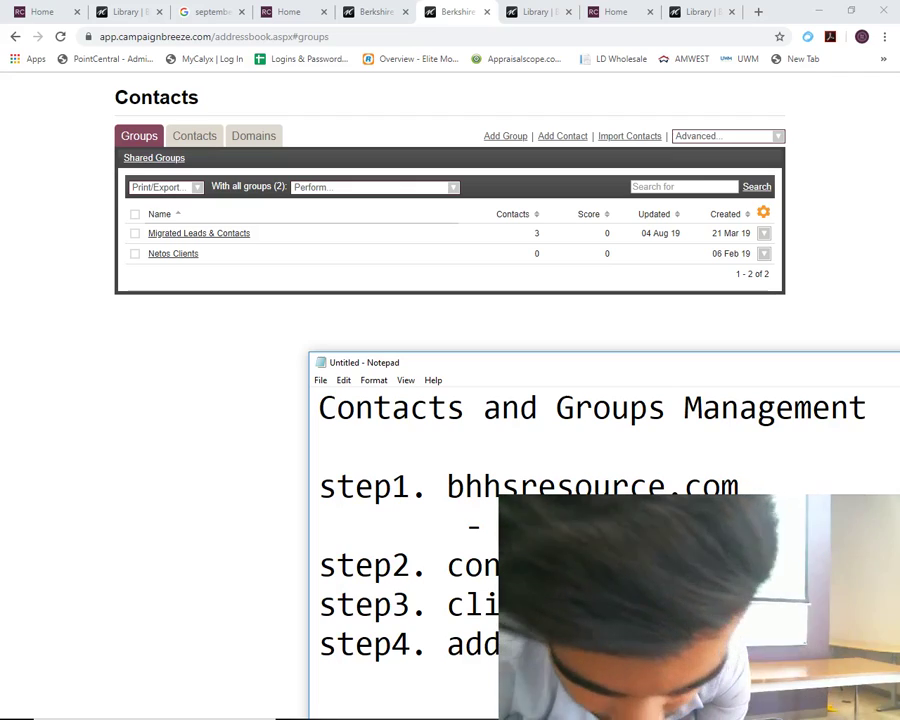
left_click_drag(758, 373, 492, 341)
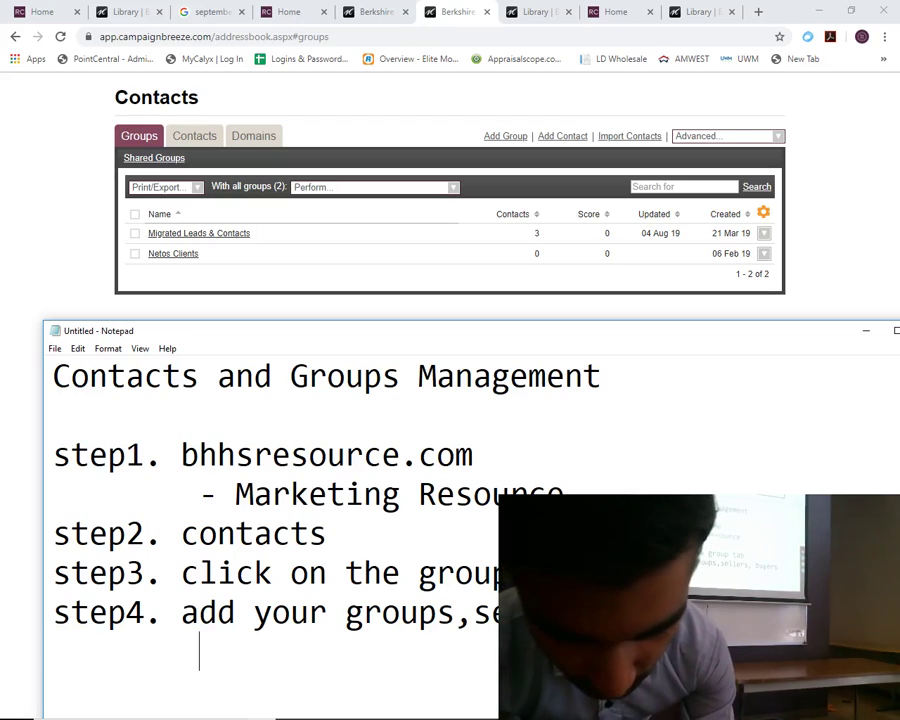
type("- click on (Add G")
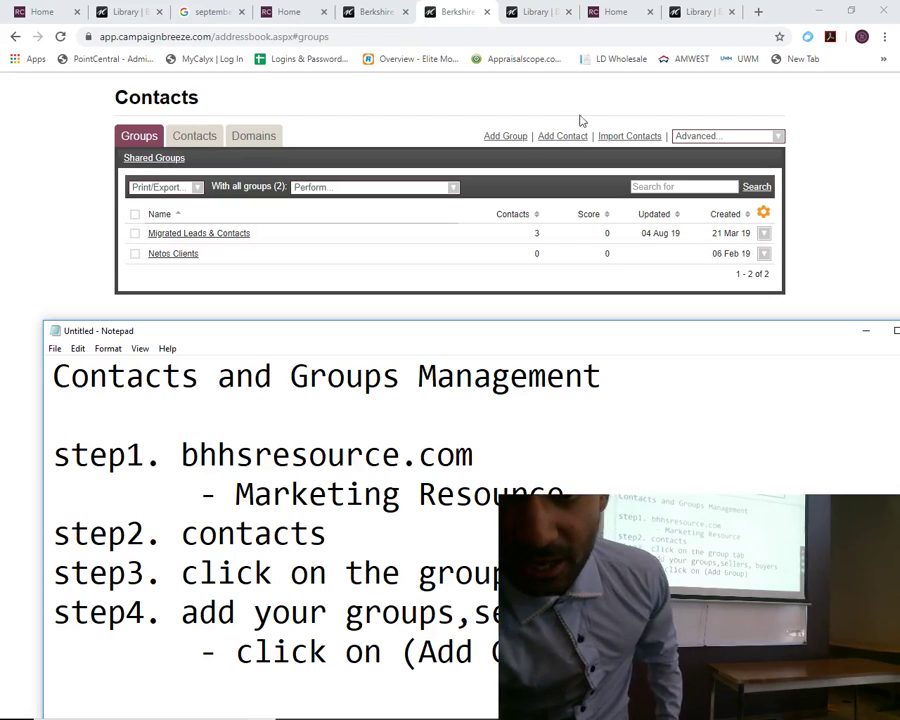
left_click(458, 88)
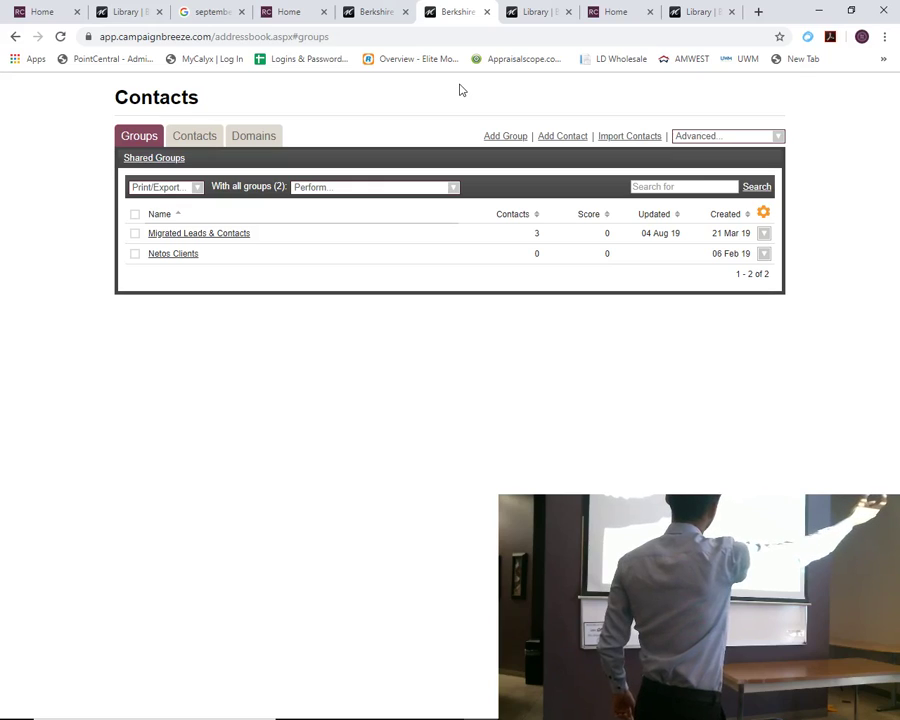
Open the Add Group dialog and add step5 about naming the group to the notes
left_click(513, 139)
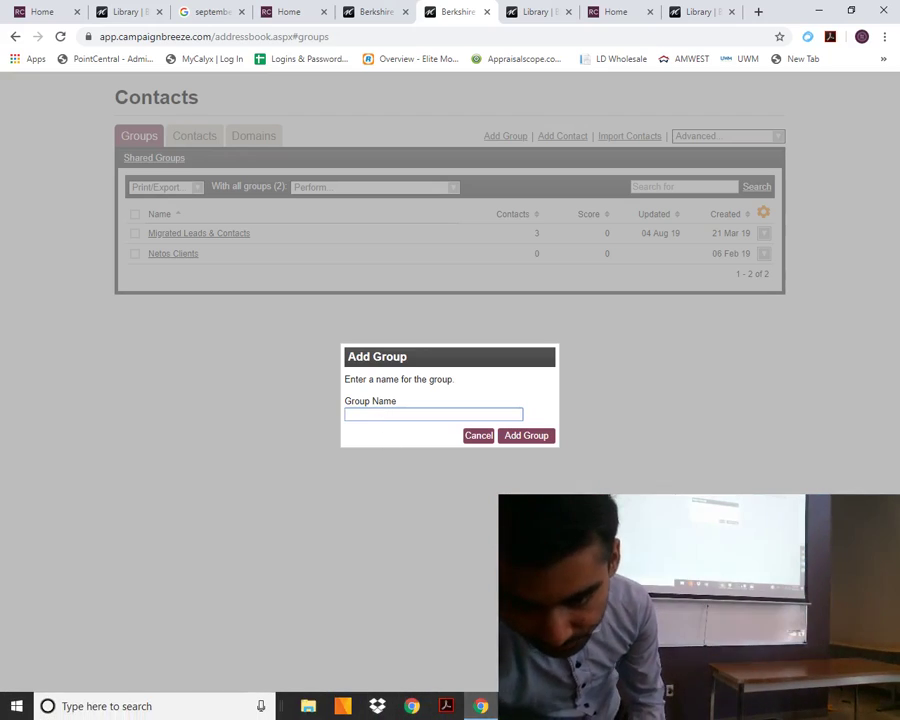
key("alt+Tab")
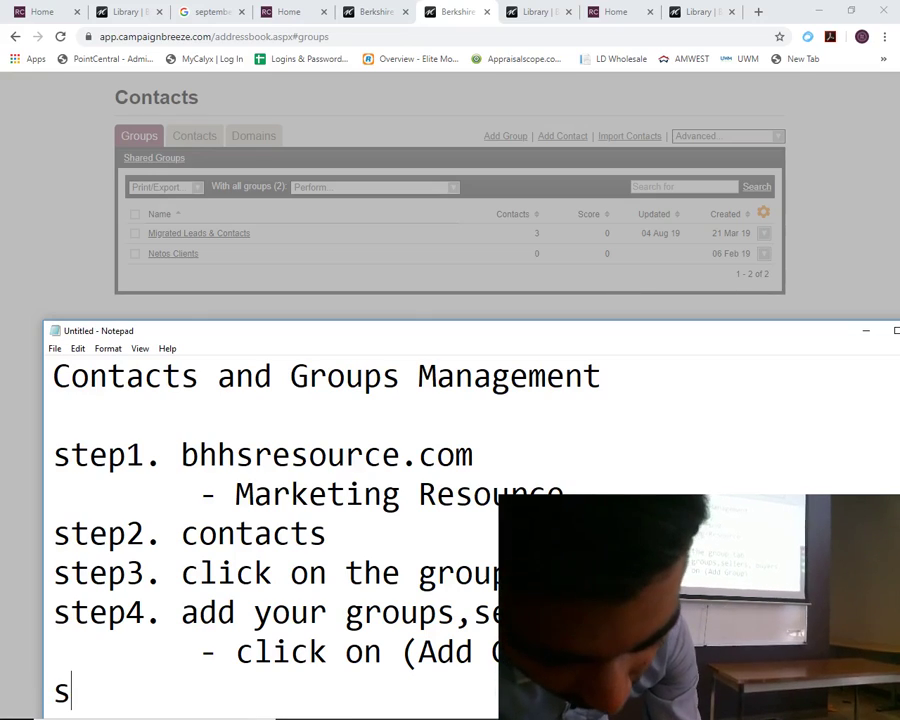
type(". nam")
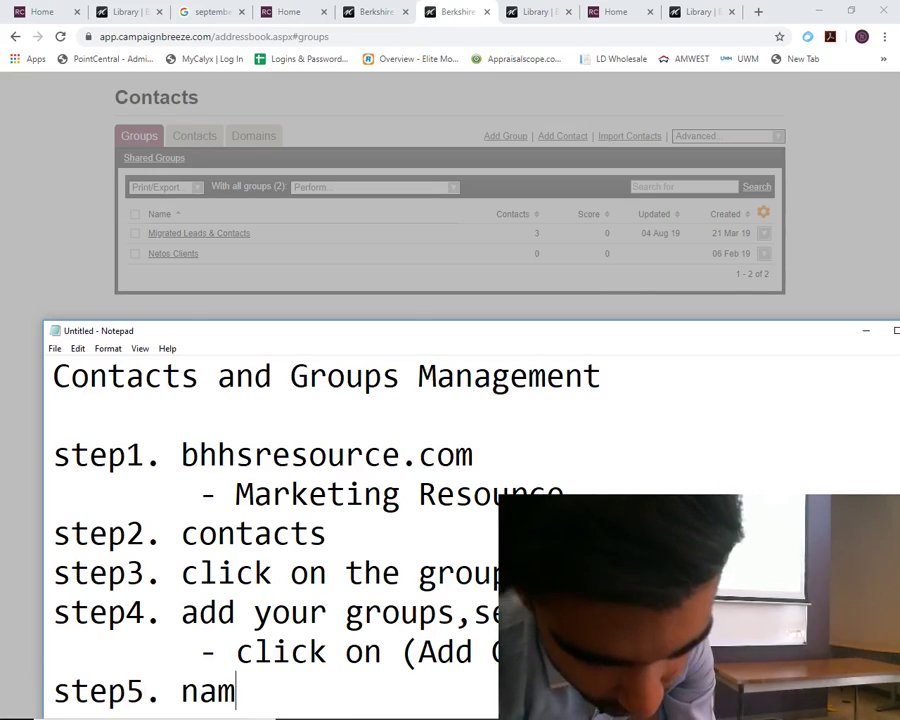
type("e the group and")
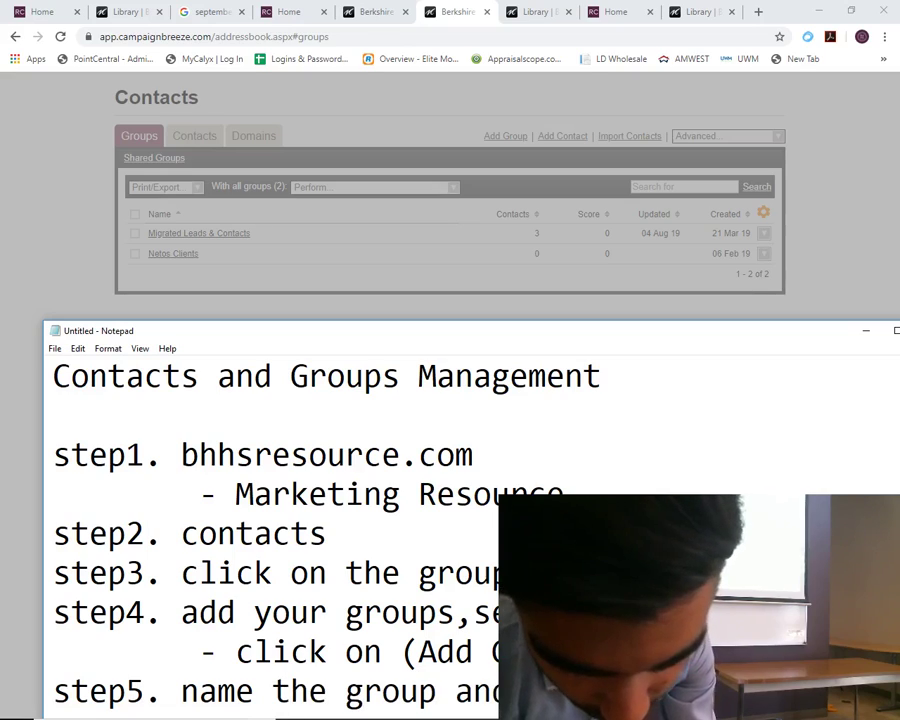
left_click_drag(712, 340, 695, 278)
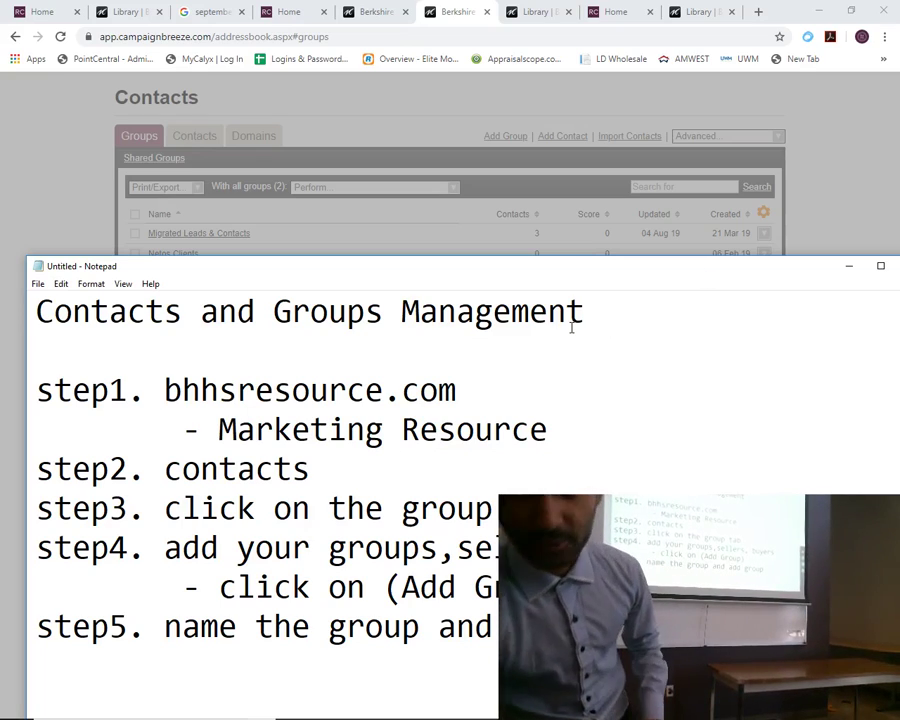
left_click_drag(571, 265, 547, 469)
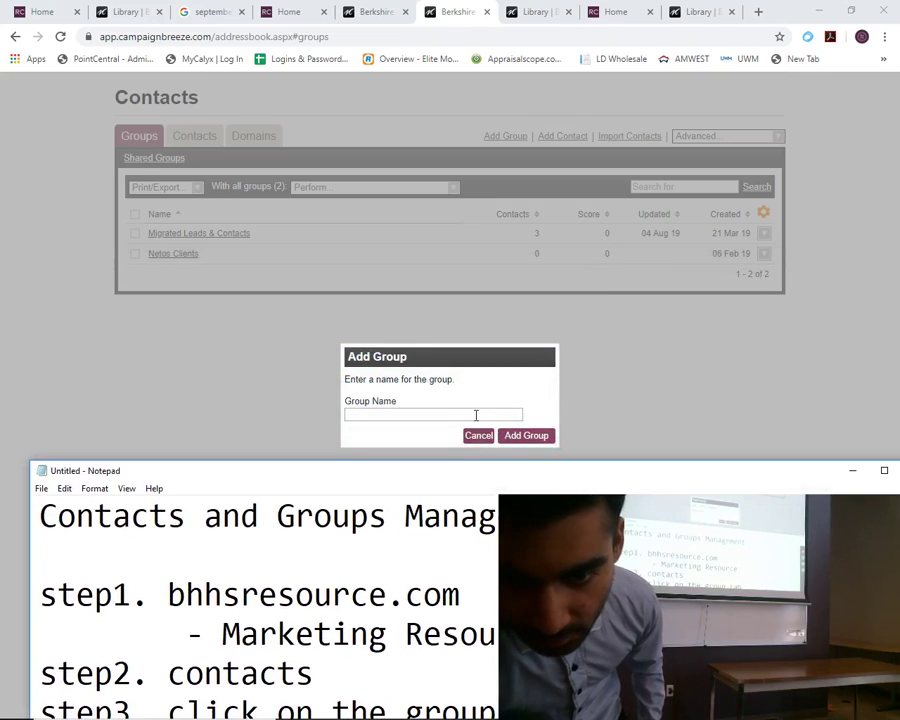
Create the groups Buyers, Sellers and Past Clients
left_click(476, 415)
type("Buyers")
left_click(532, 436)
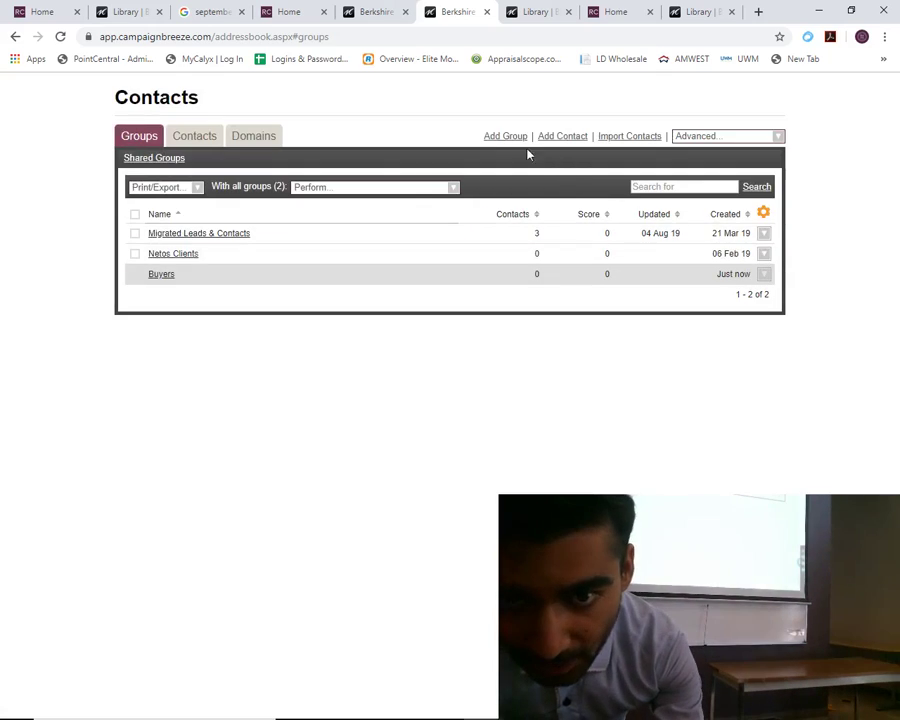
left_click(505, 136)
type("Sellers")
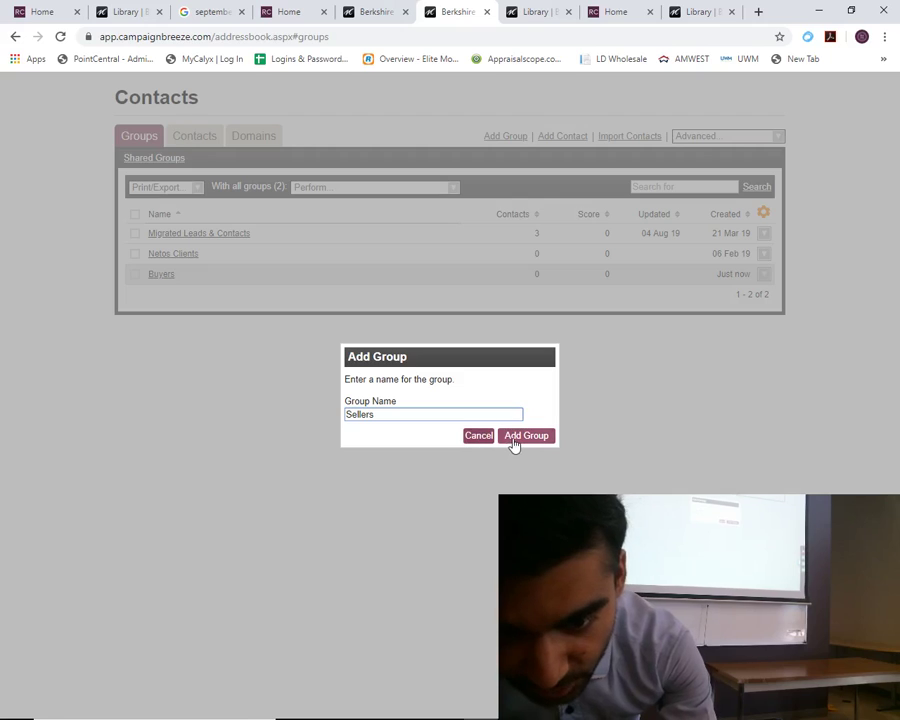
left_click(514, 438)
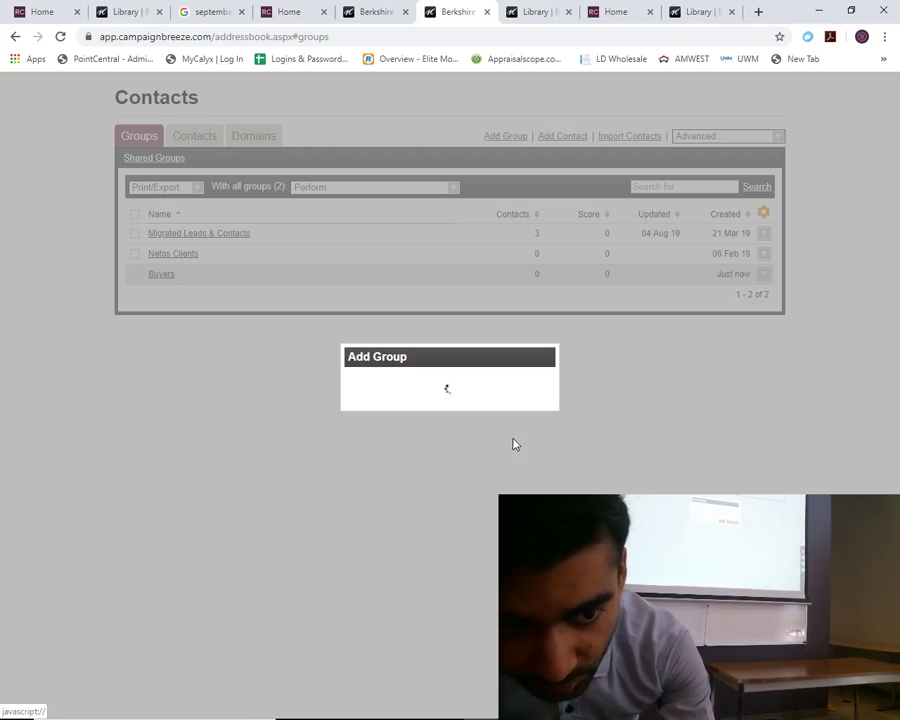
left_click(516, 137)
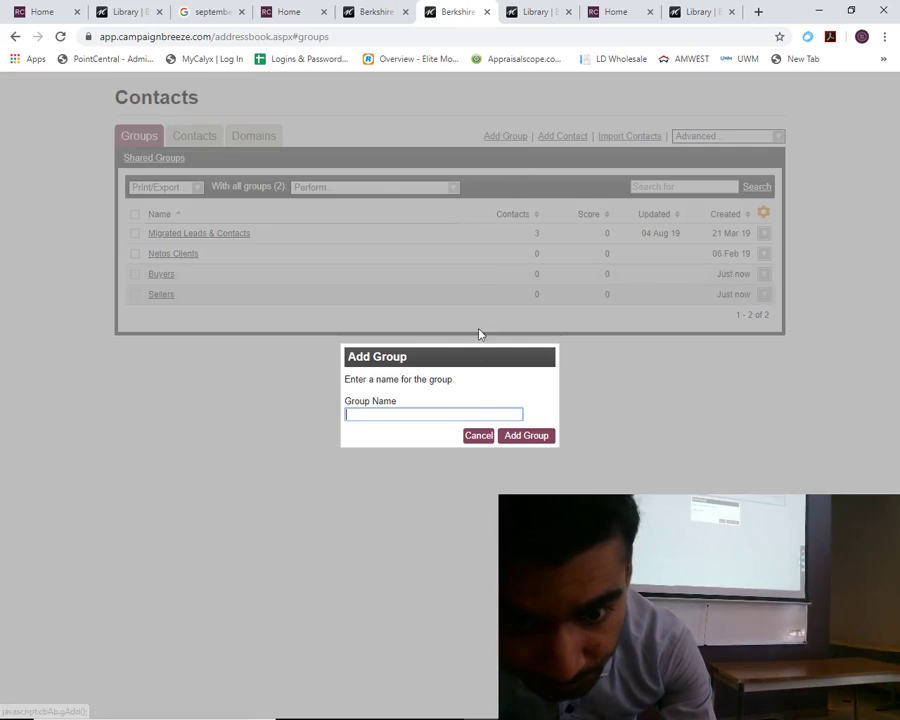
type("Past")
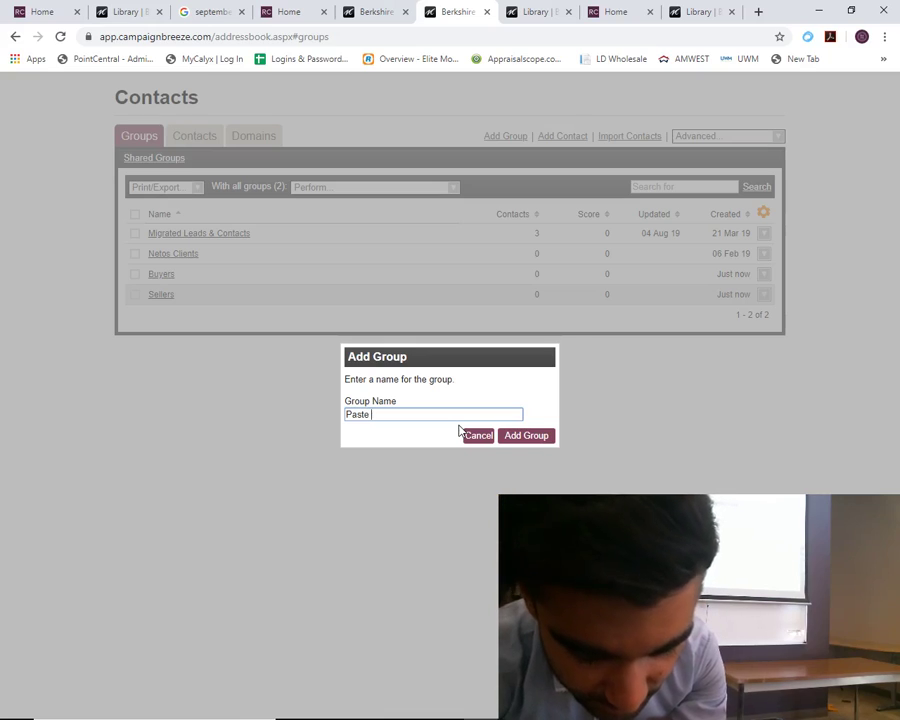
type(" Clients")
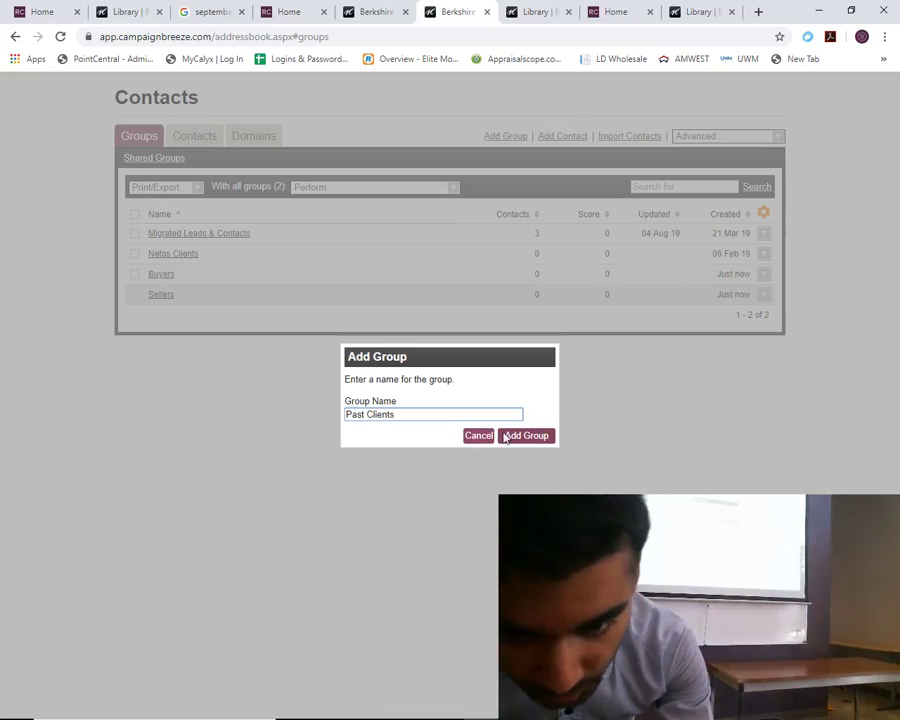
left_click(518, 436)
Create the groups Spanish Clients, Chinese Clients and Open House Group
left_click(507, 138)
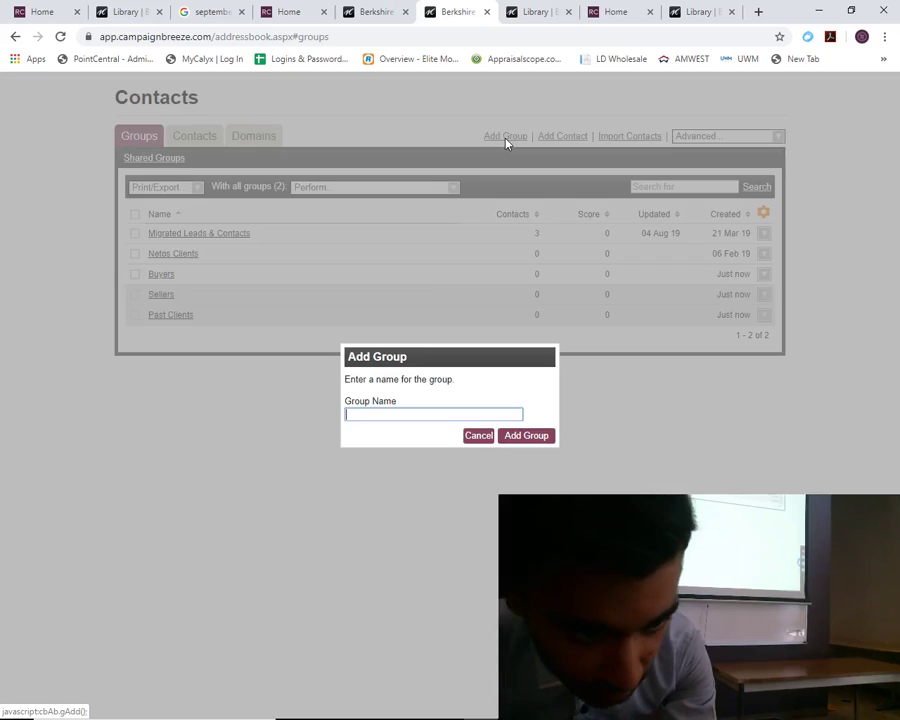
type("Spanish Clients")
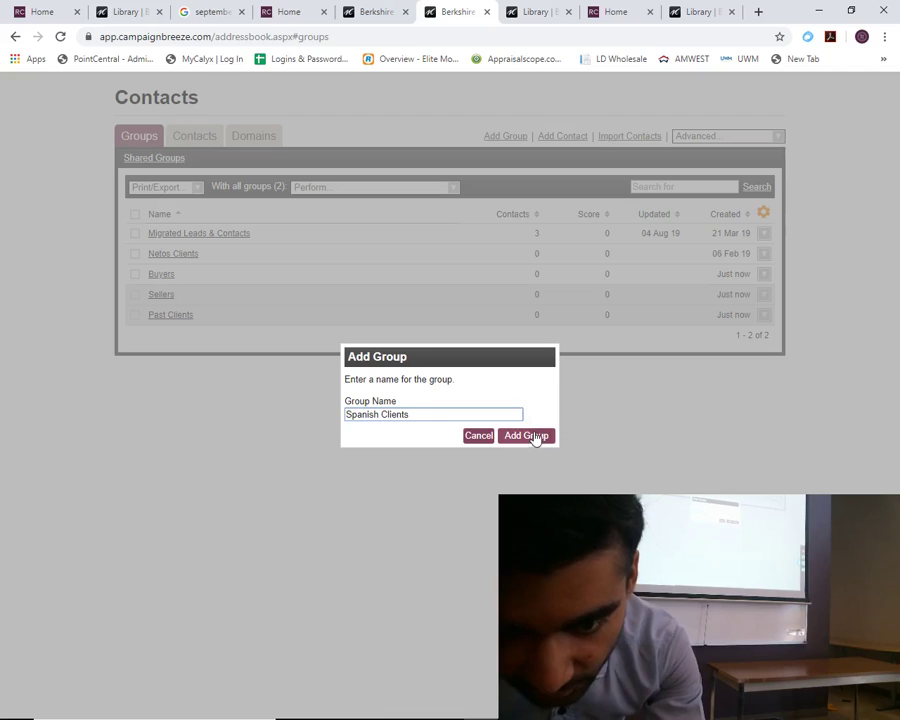
left_click(526, 436)
left_click(505, 137)
type("Chinese ")
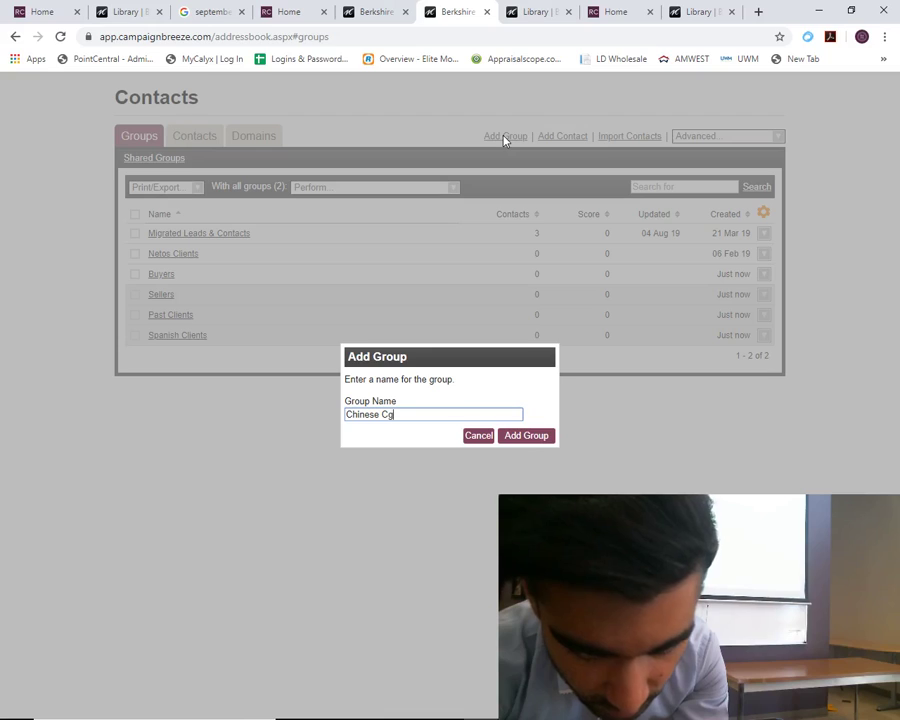
type("Clients")
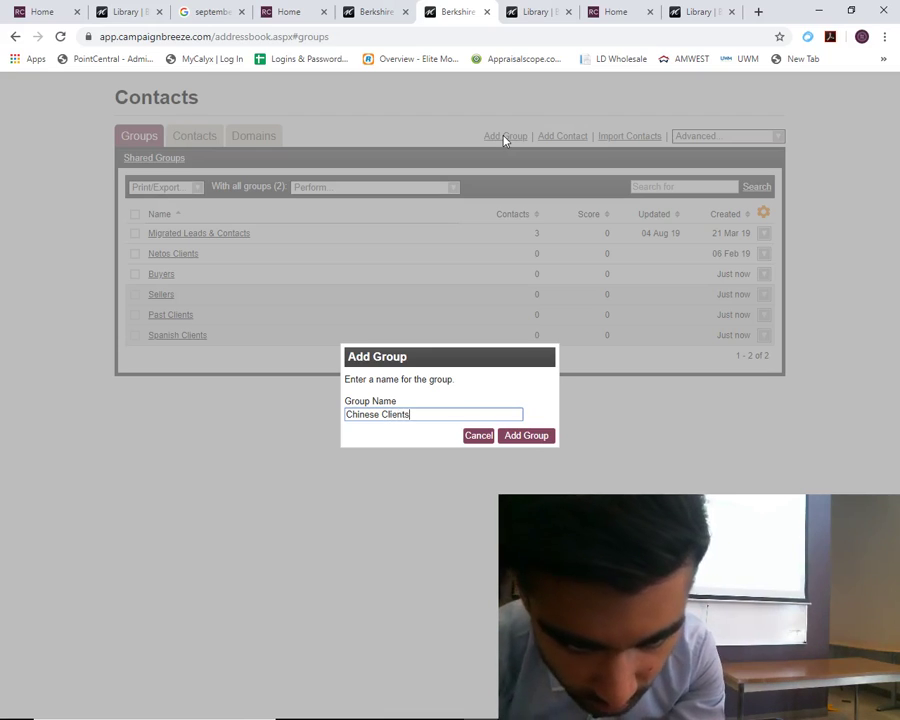
left_click(522, 436)
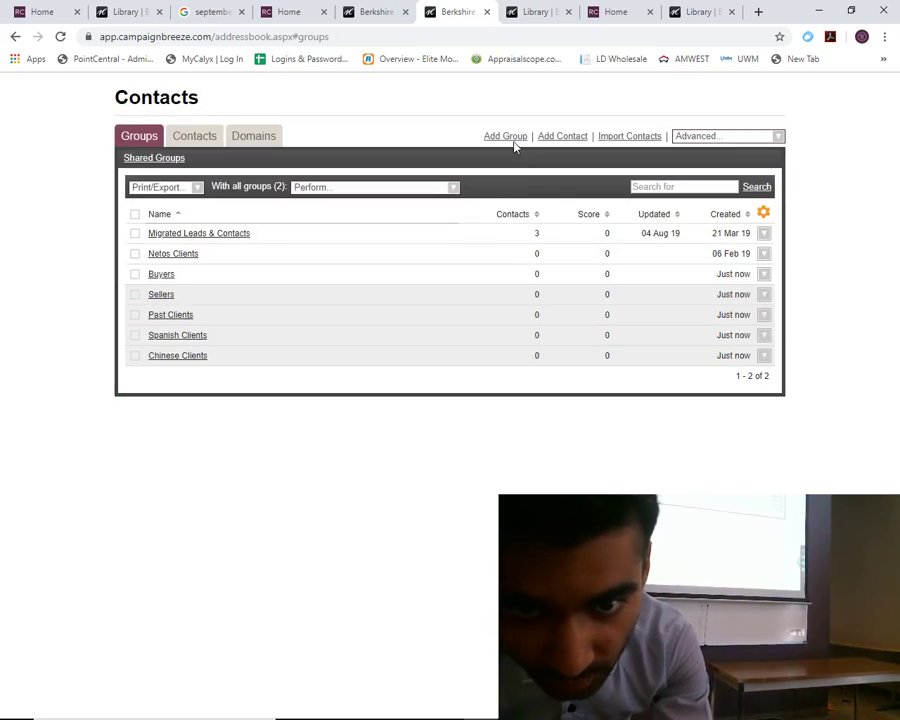
left_click(516, 138)
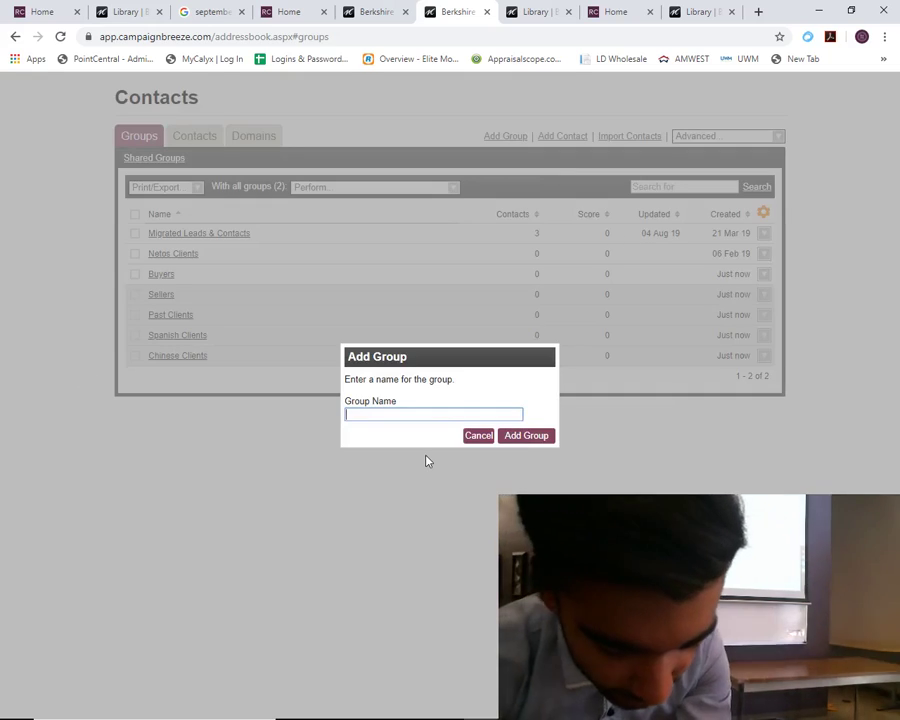
type("O")
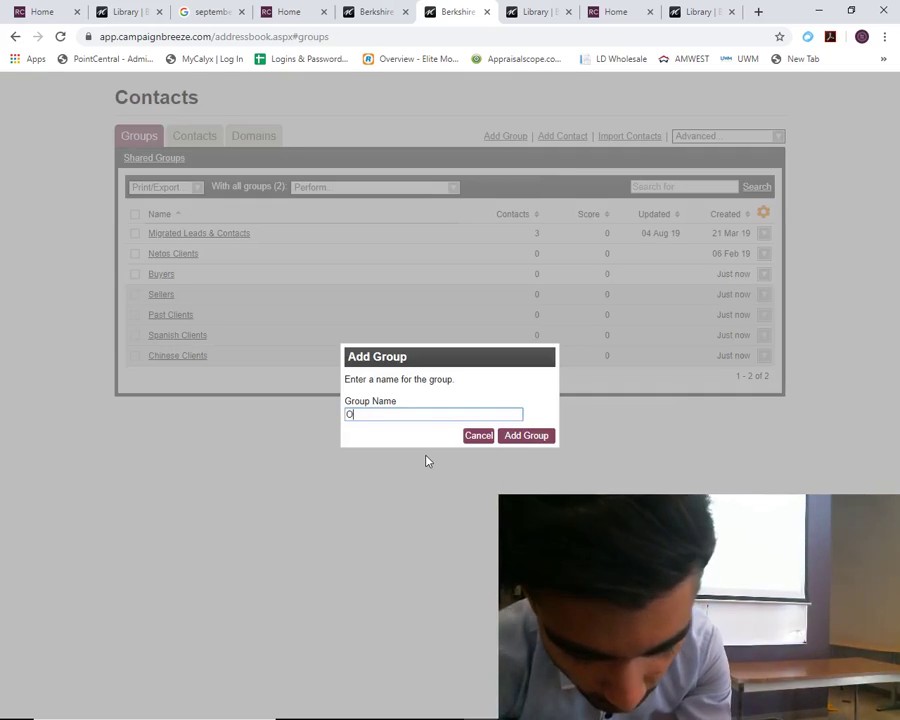
type("pen House Group")
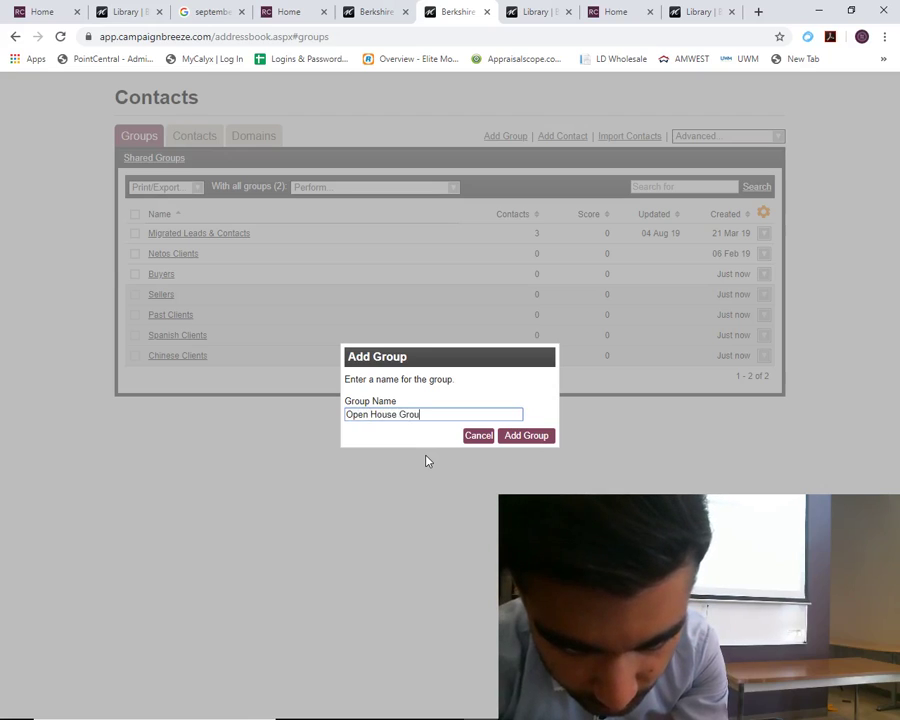
left_click(545, 438)
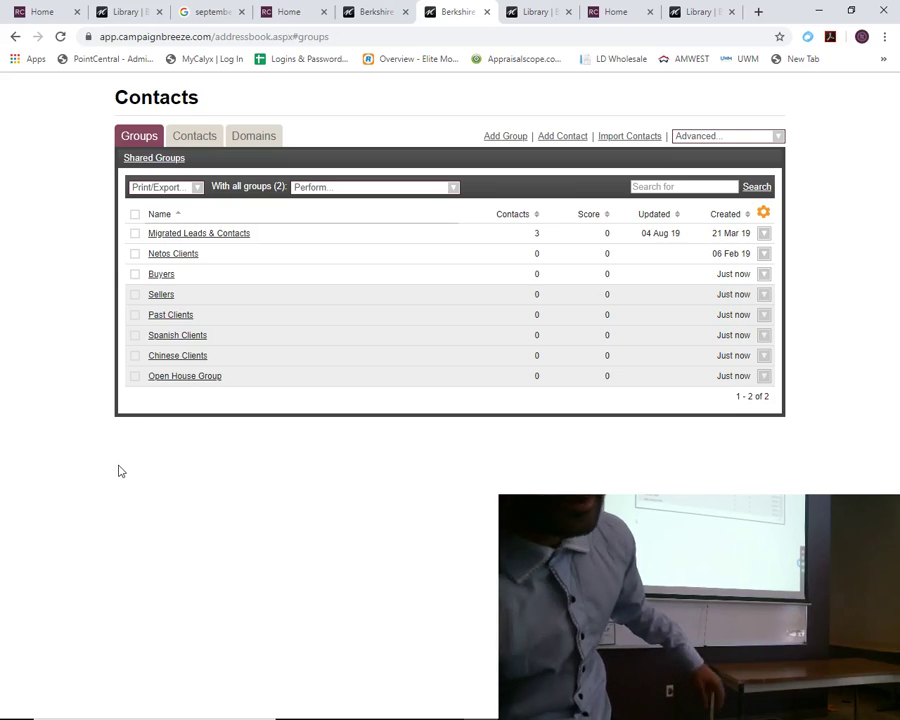
key("alt+Tab")
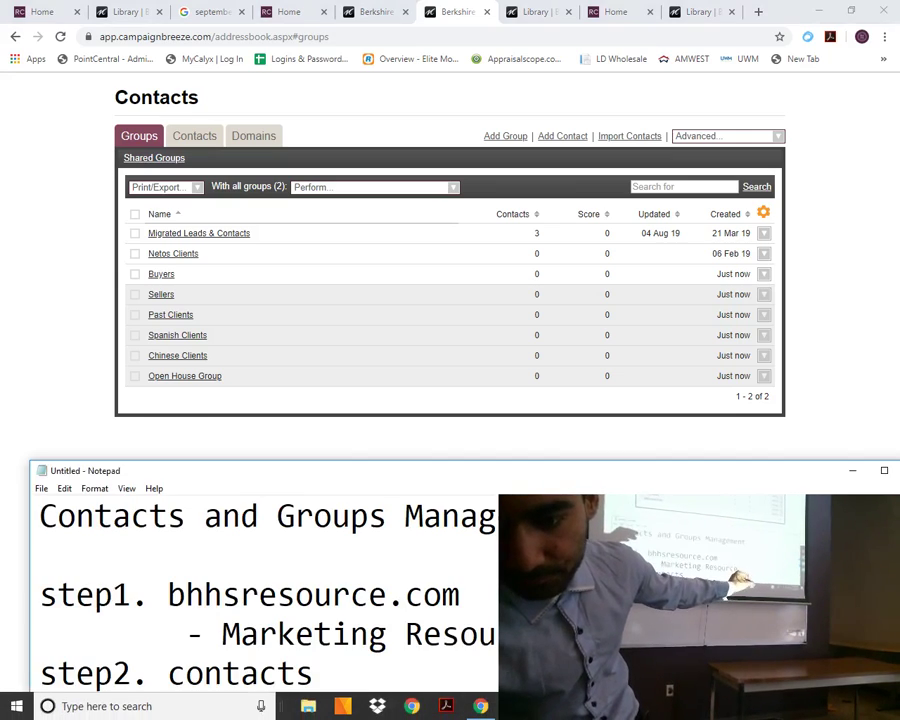
left_click_drag(570, 478, 580, 306)
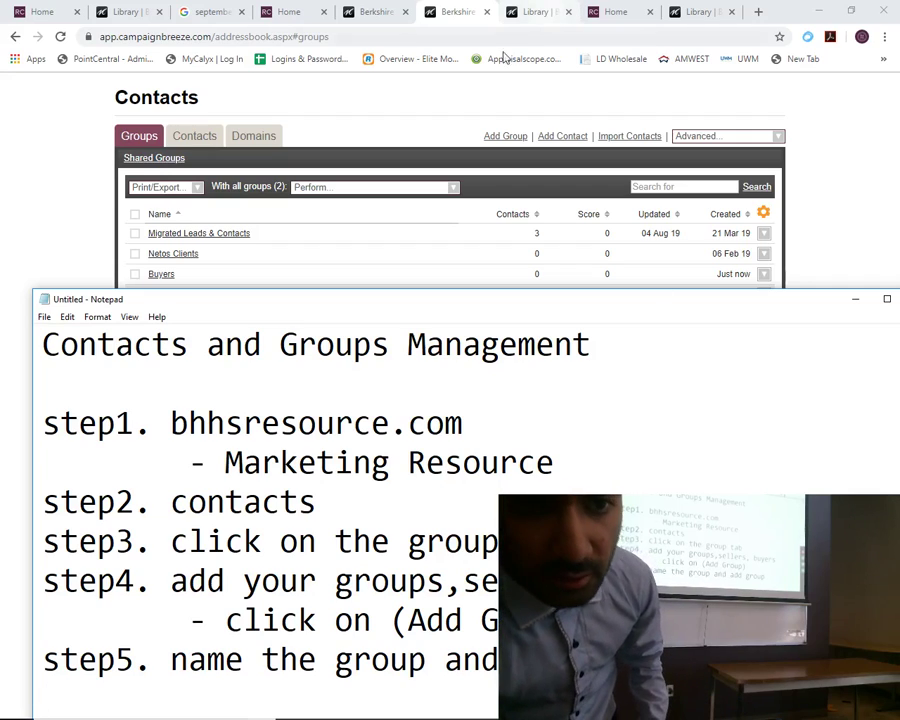
left_click(222, 79)
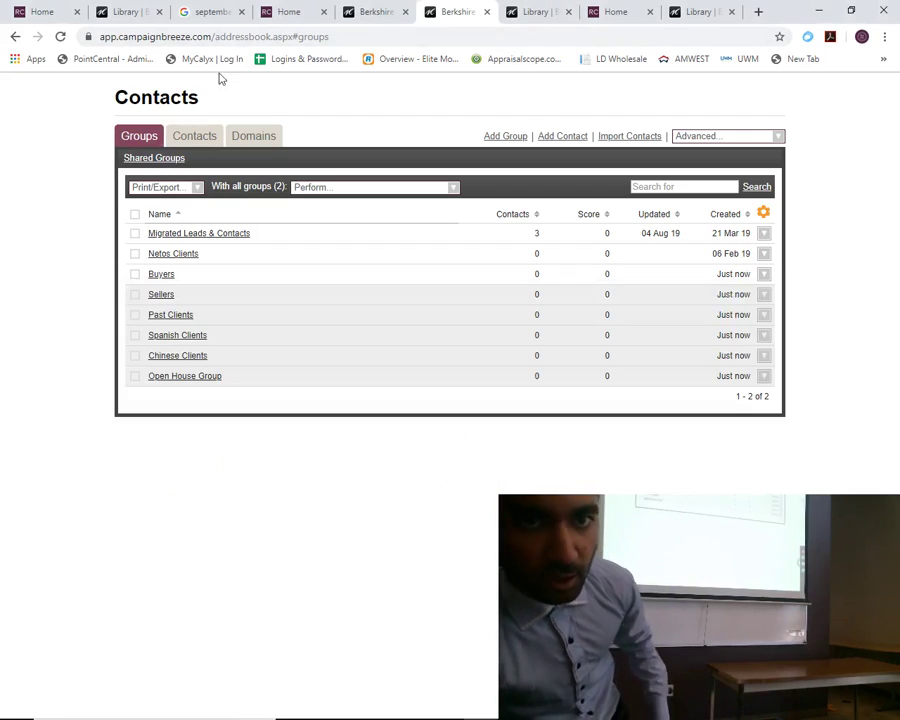
left_click(524, 6)
Open the Remove Personal Photos flyer's details from the library's home tip results
left_click(356, 6)
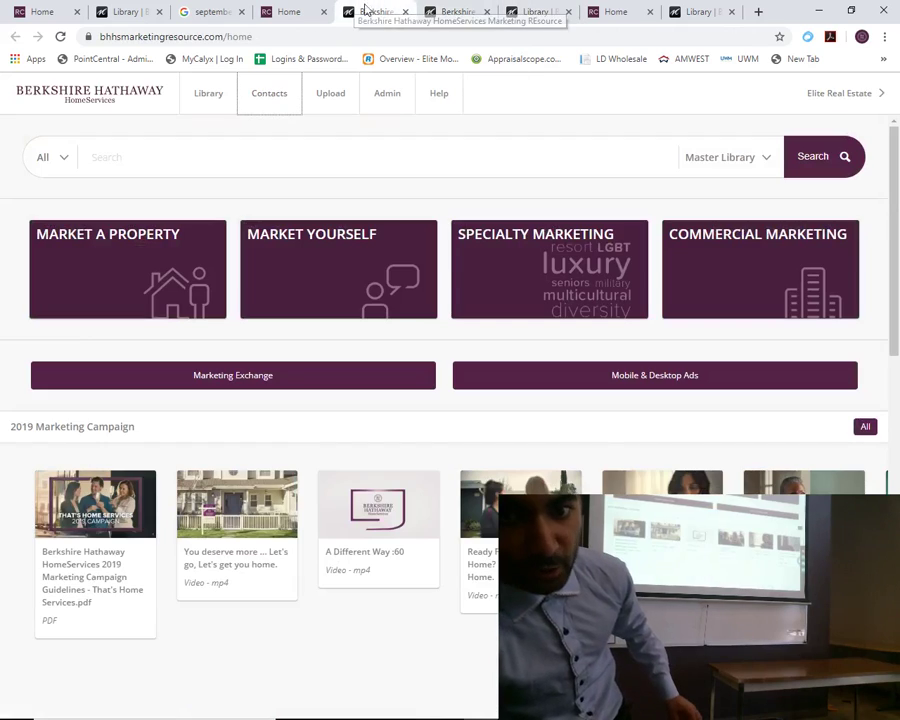
left_click(548, 11)
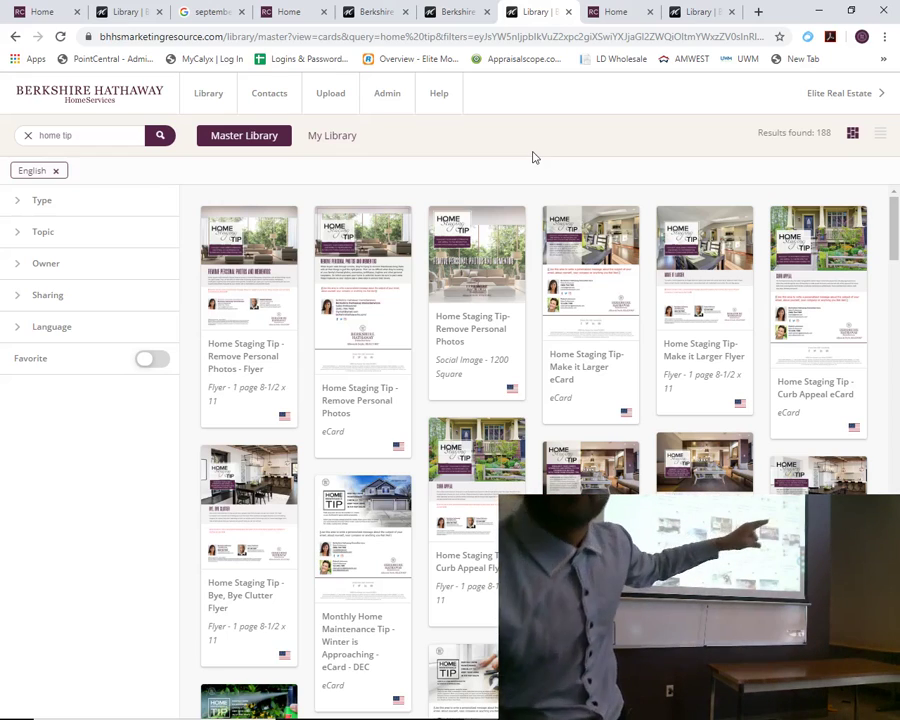
left_click(270, 254)
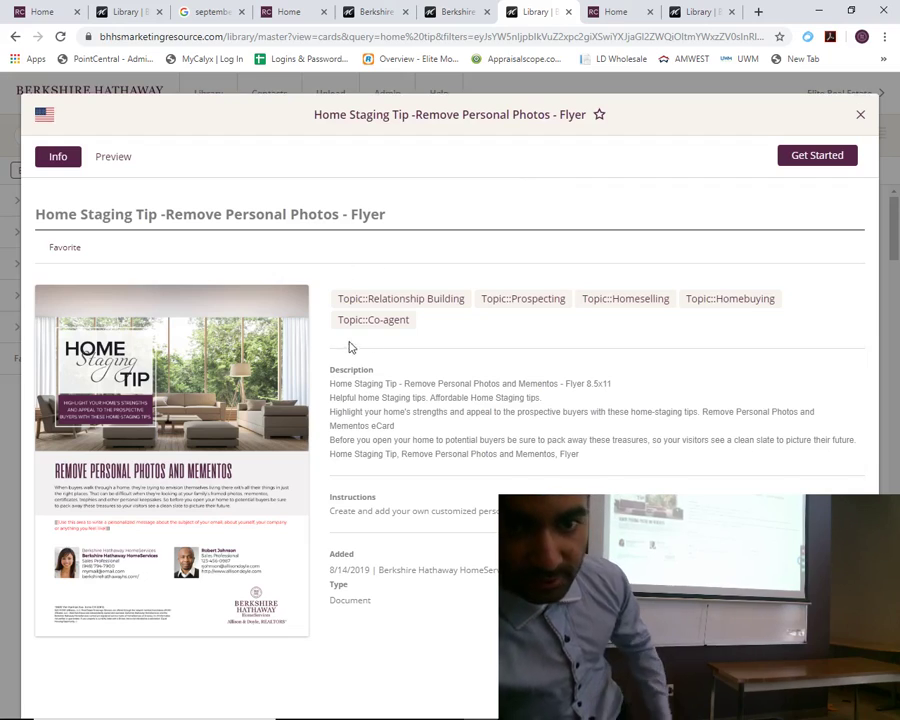
Create a customized copy of the flyer titled 'test'
left_click(811, 155)
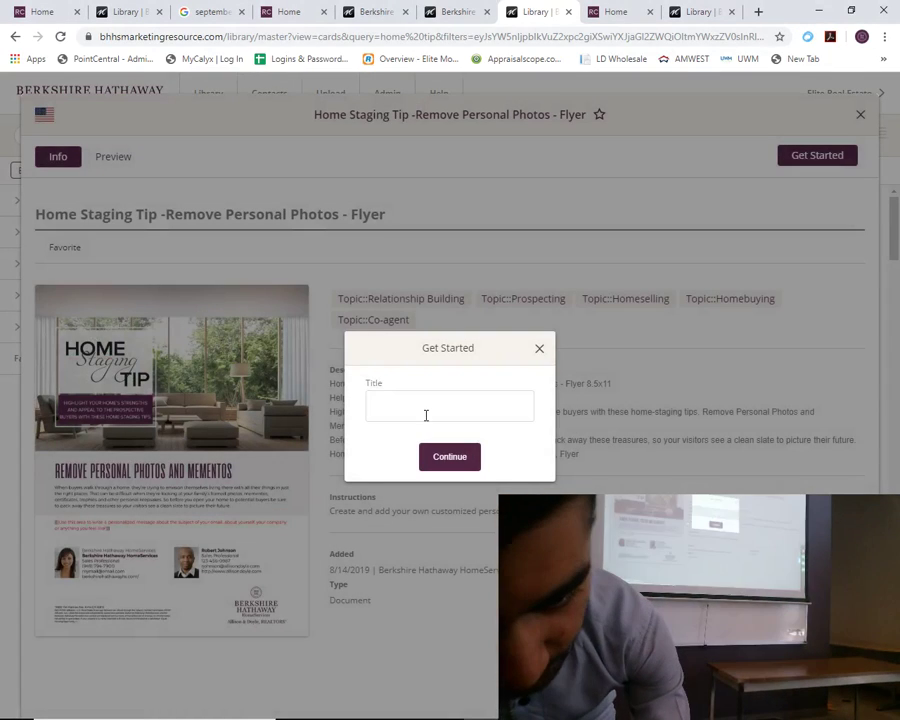
left_click(429, 406)
type("test")
left_click(446, 454)
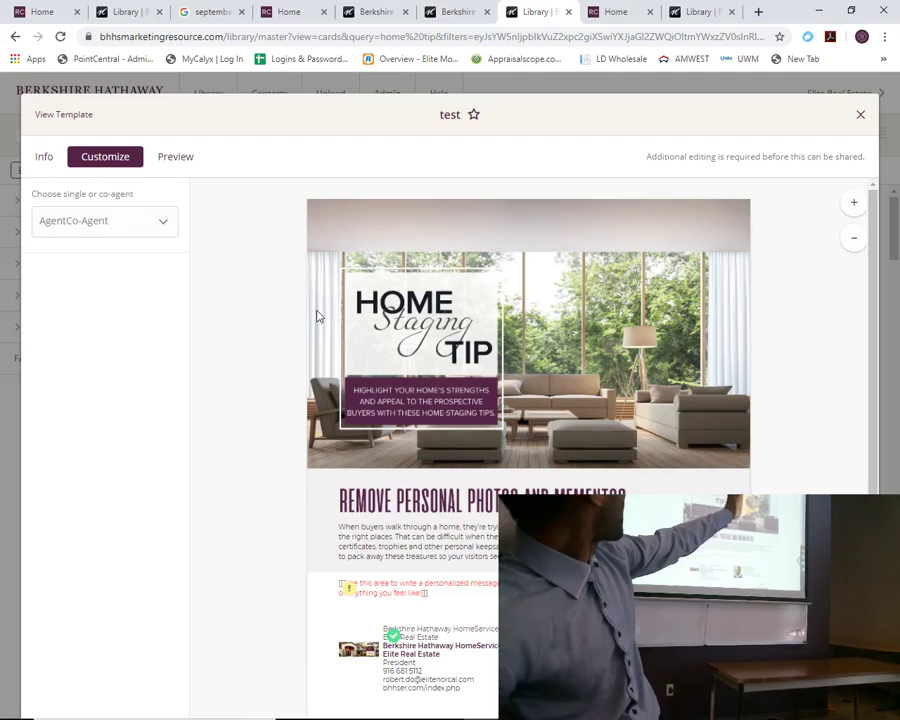
Set the template to Single Agent and delete the placeholder personalized message
scroll(313, 314, "down", 1)
left_click(150, 228)
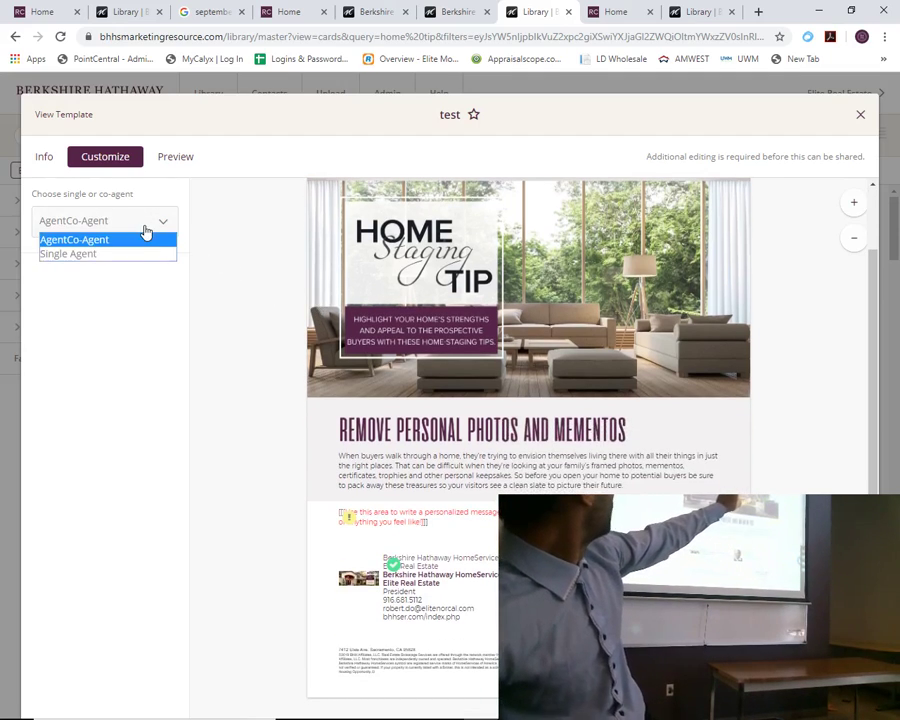
left_click(124, 254)
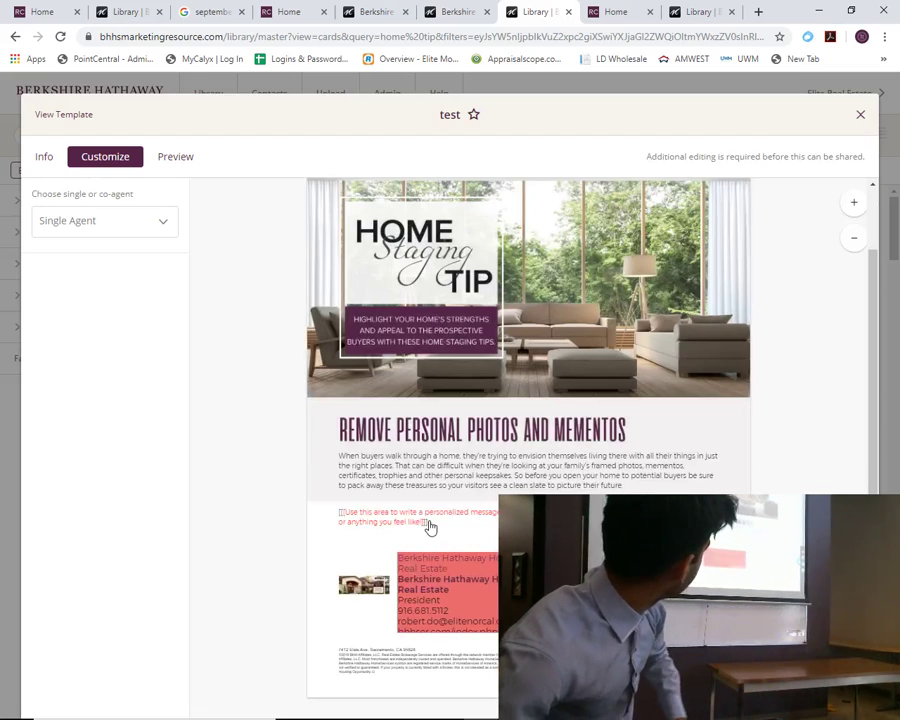
left_click(437, 529)
left_click_drag(437, 524, 335, 506)
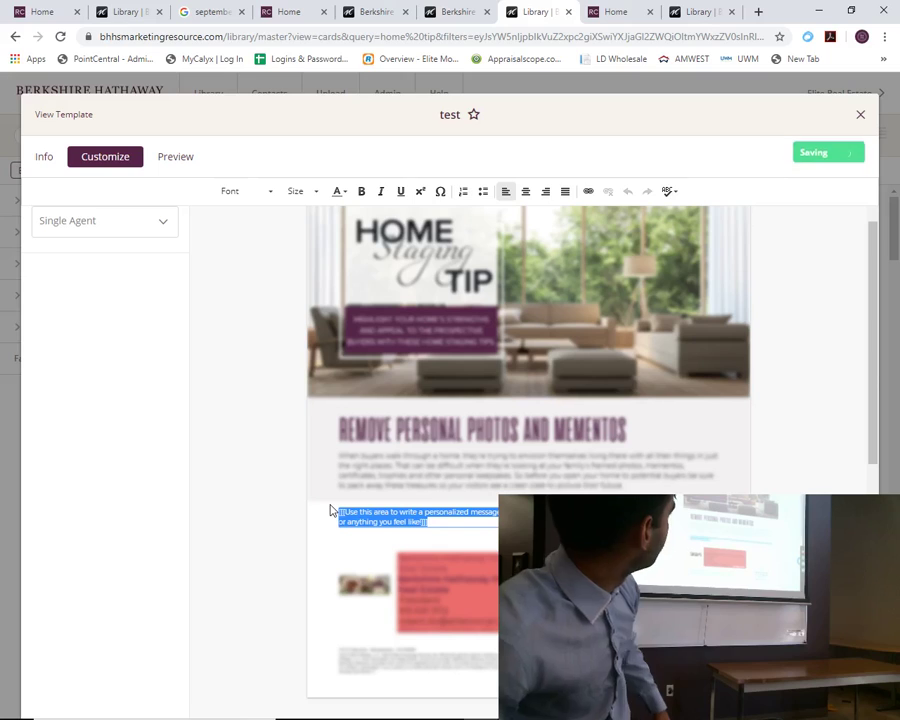
key("BackSpace")
left_click(298, 475)
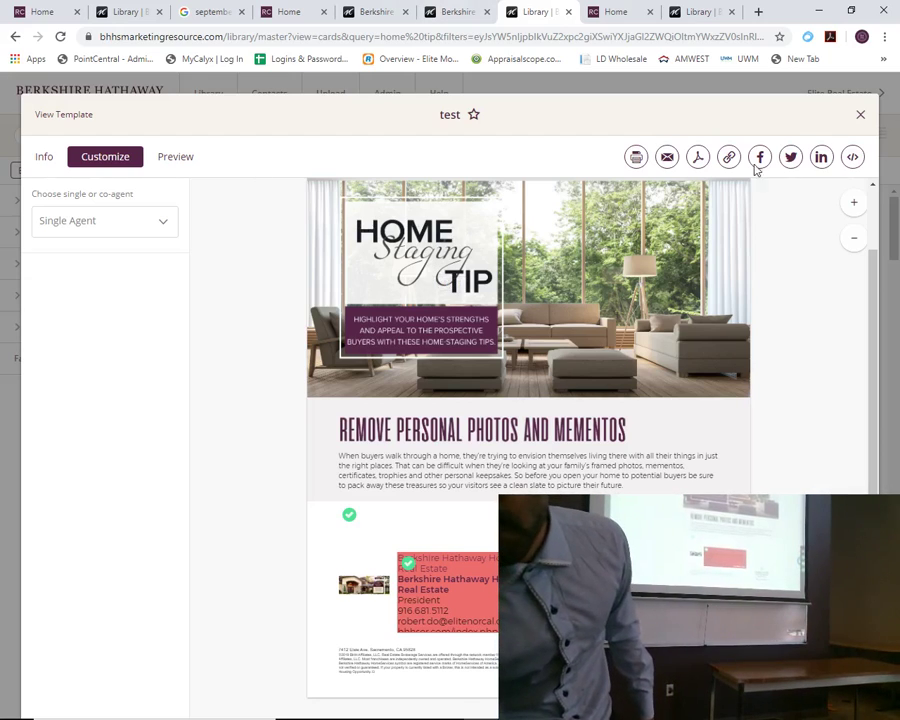
Send the template as a Co-agent Delivery eCard set to Single Agent
left_click(667, 158)
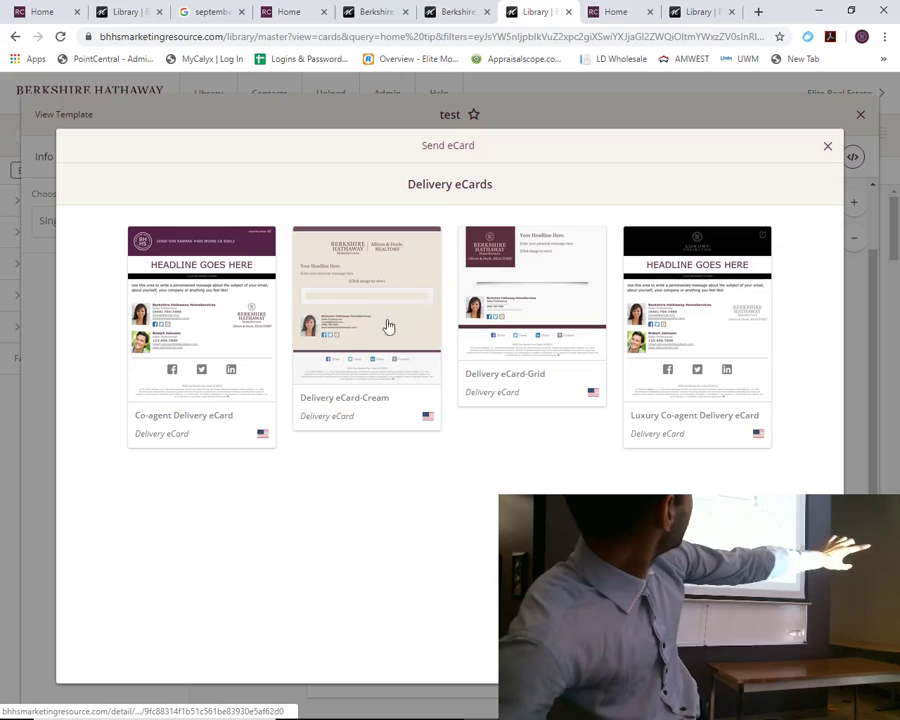
left_click(191, 283)
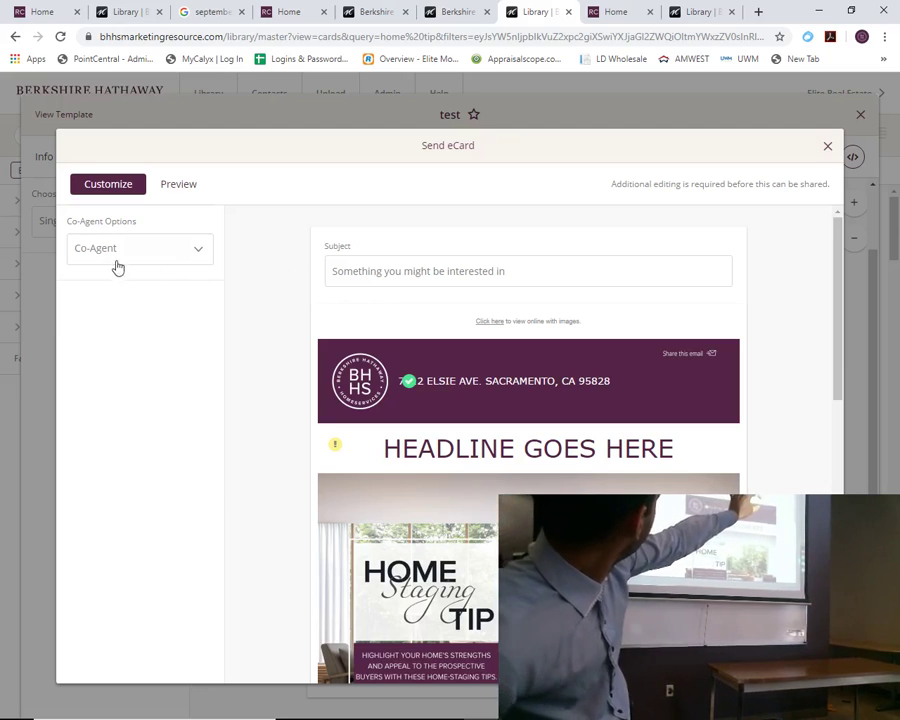
scroll(372, 336, "down", 5)
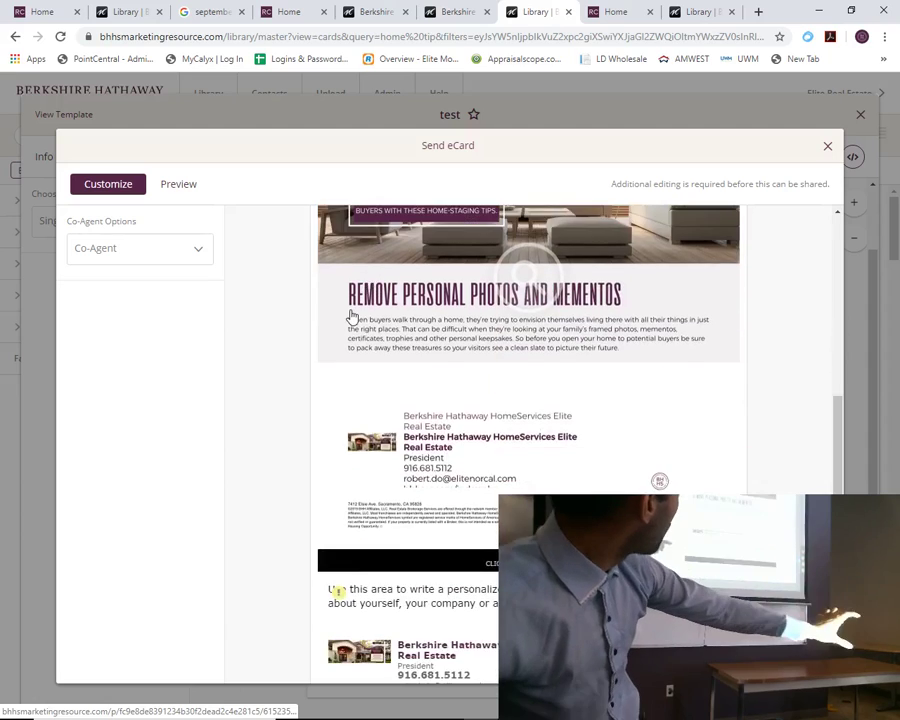
scroll(351, 316, "down", 3)
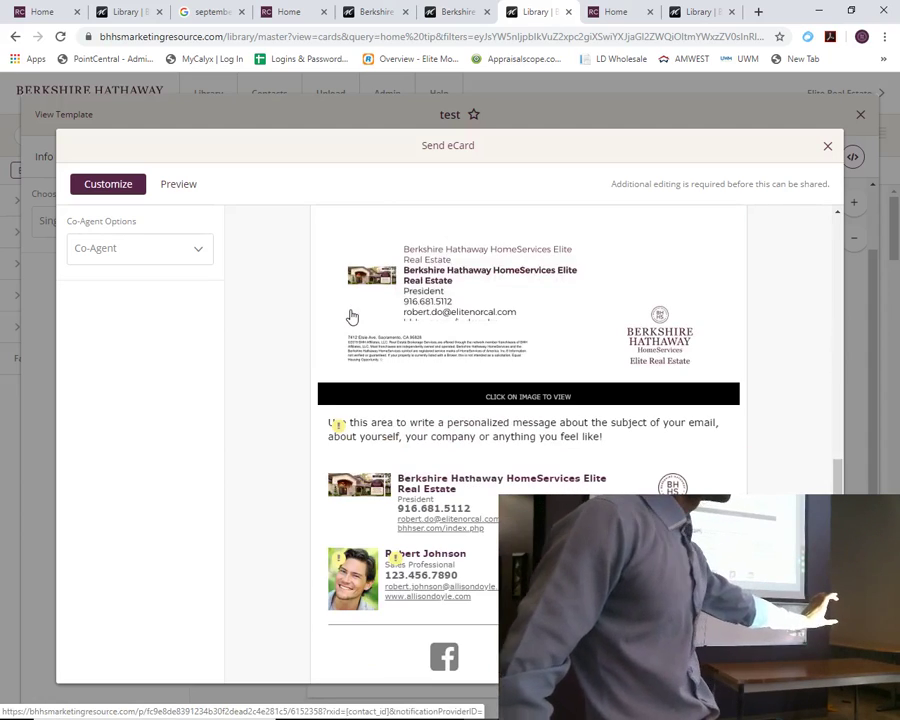
left_click(104, 247)
left_click(108, 265)
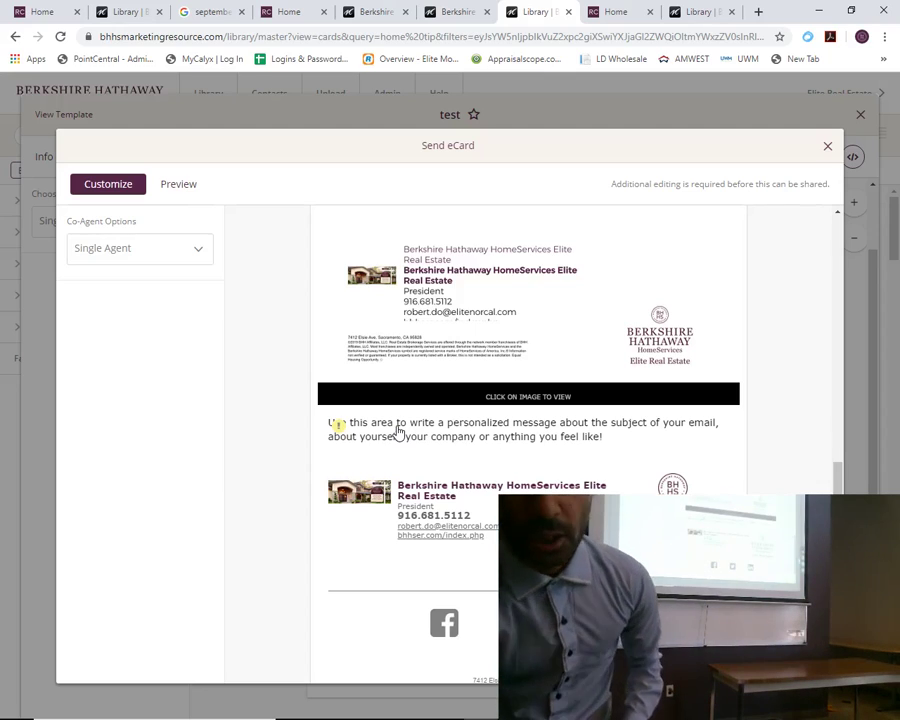
Delete the eCard's personalized message text
left_click(400, 430)
left_click_drag(598, 452, 255, 418)
key("BackSpace")
left_click(293, 366)
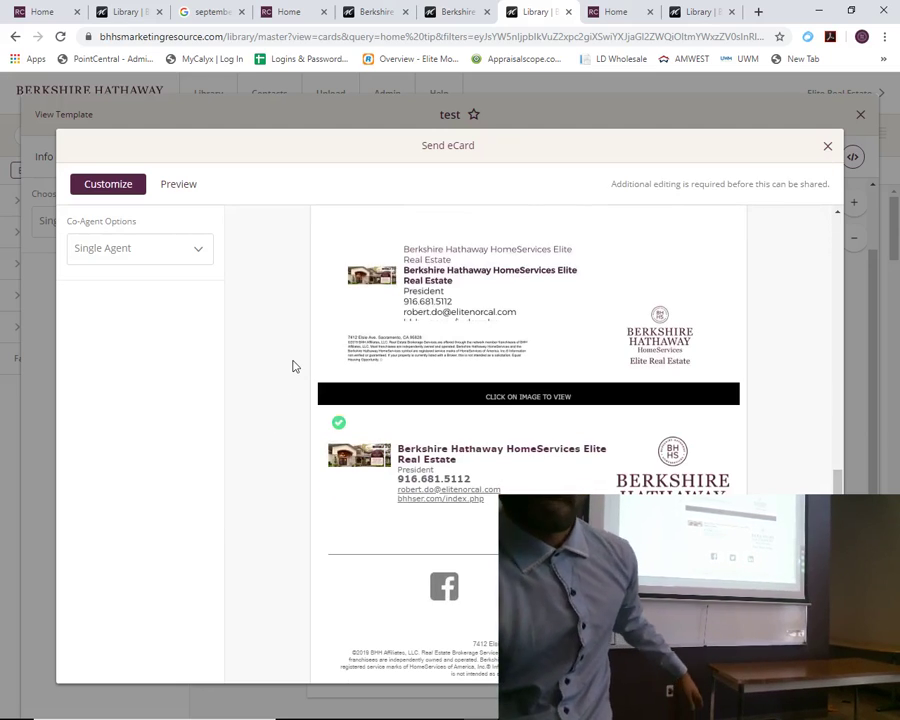
Replace the eCard headline with 'Testing'
scroll(293, 366, "up", 3)
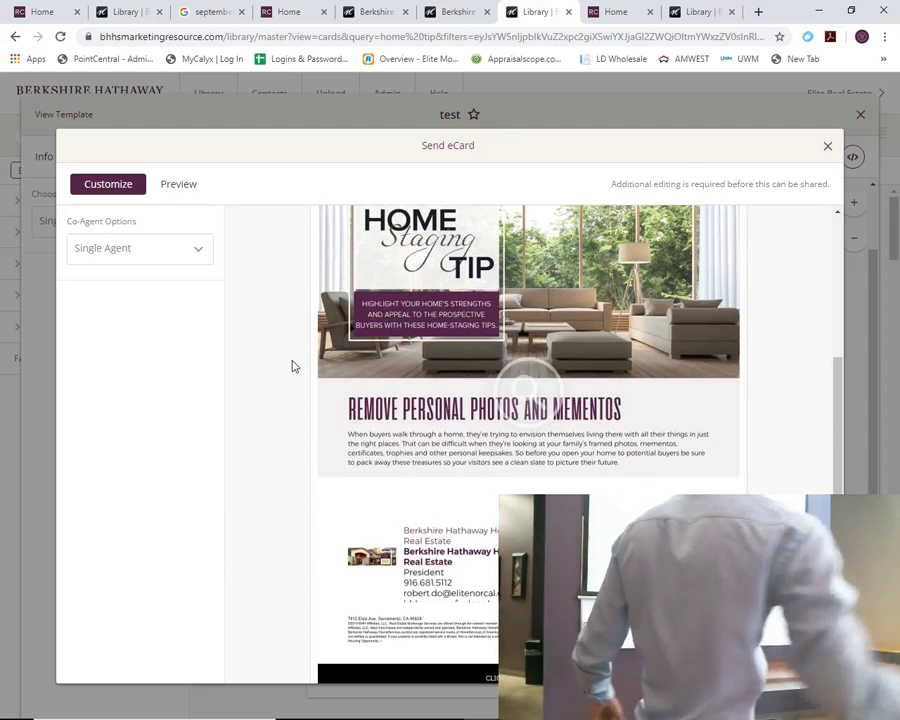
scroll(293, 366, "up", 1)
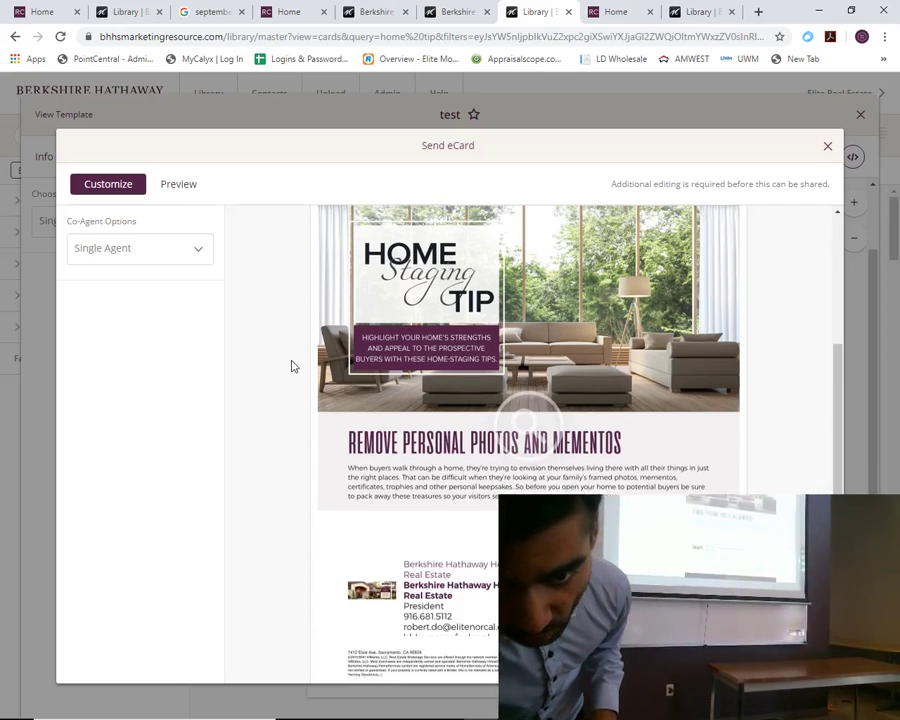
scroll(291, 366, "up", 3)
left_click(515, 386)
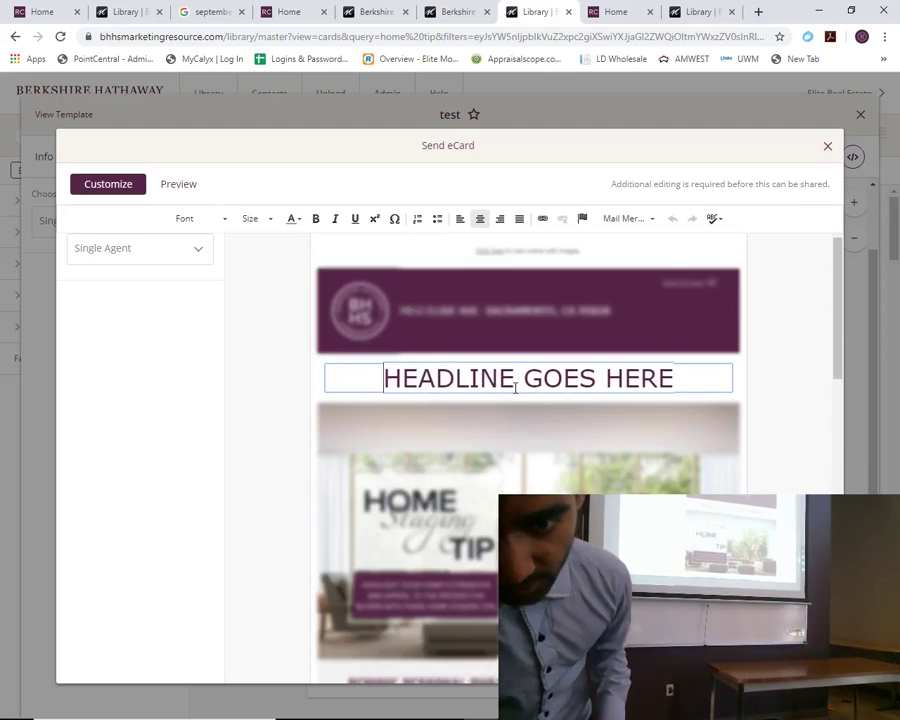
triple_click(515, 386)
type("Testing")
left_click(277, 352)
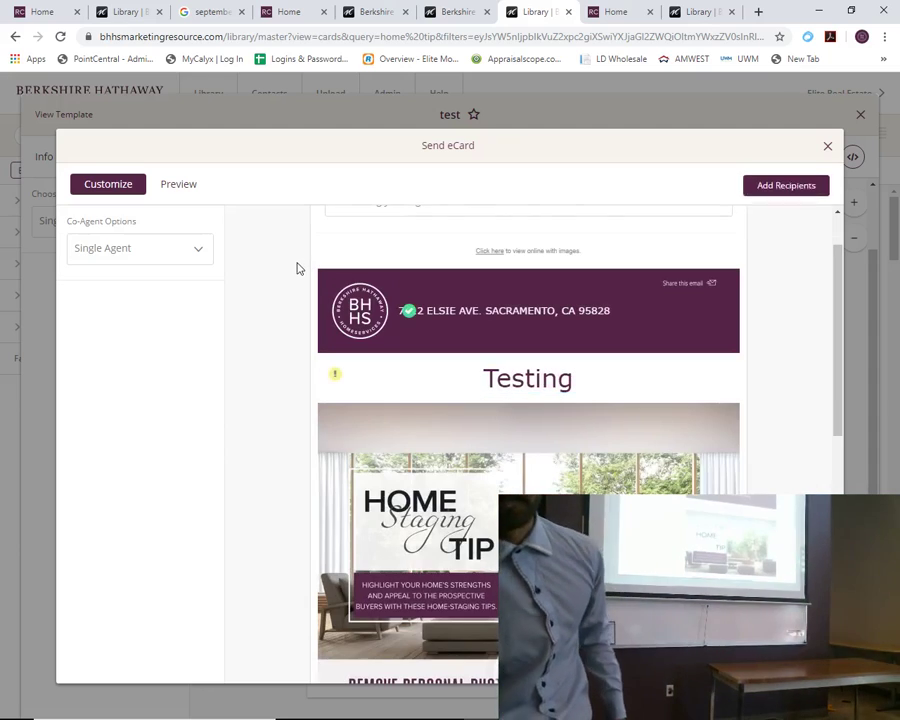
Add the Buyers, Open House Group, Sellers and Spanish Clients groups as eCard recipients
left_click(771, 186)
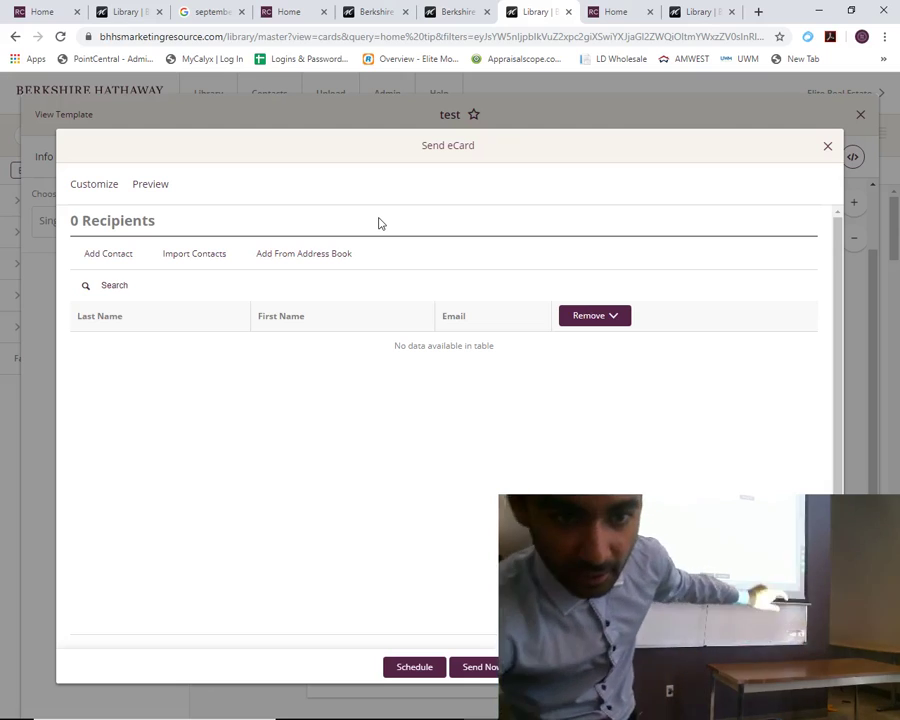
left_click(332, 256)
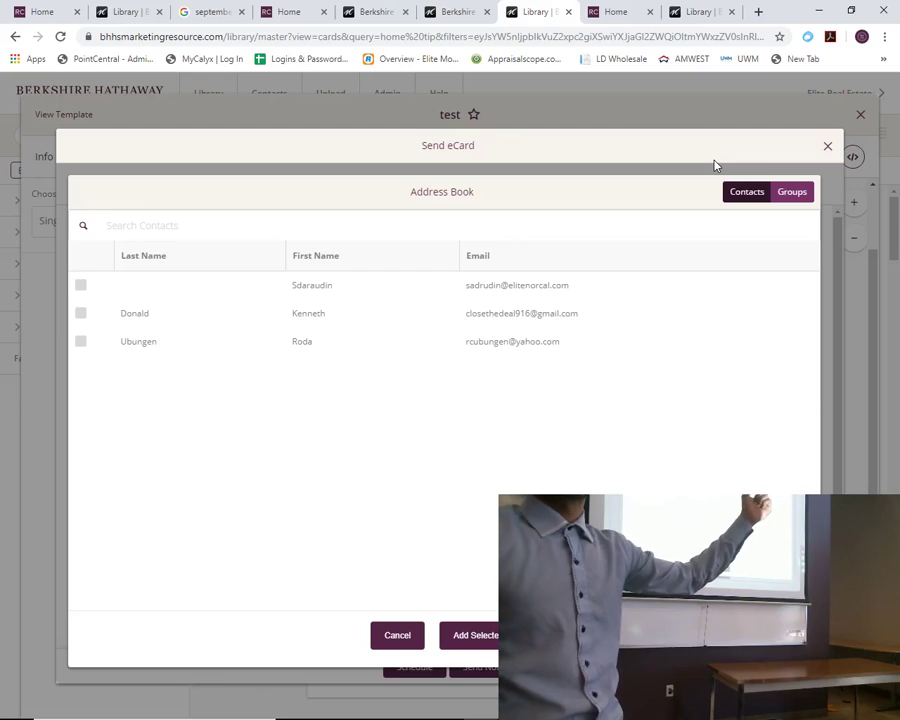
left_click(798, 193)
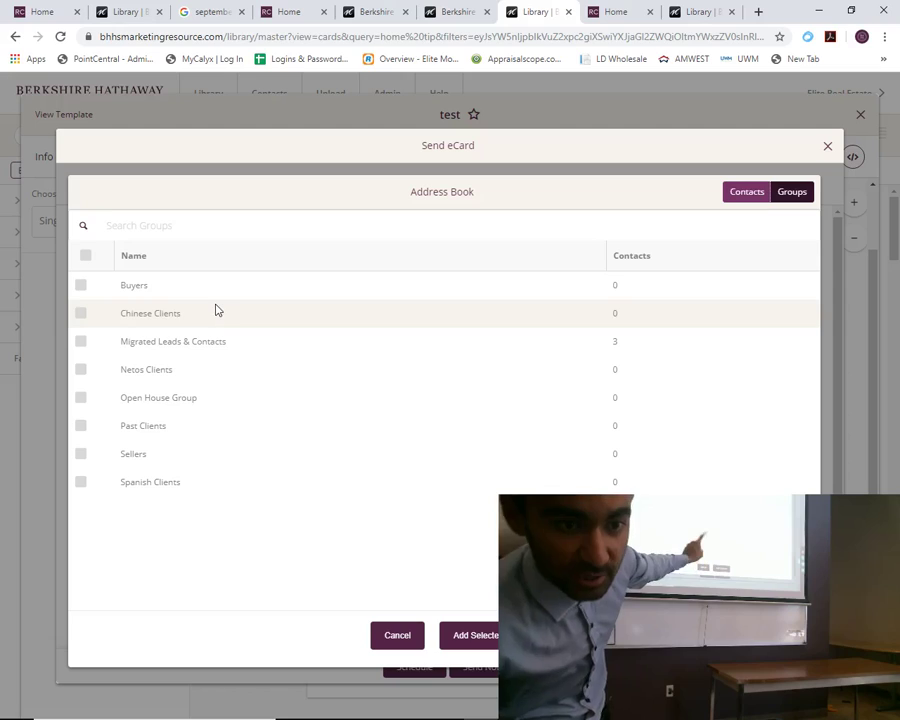
left_click(81, 286)
left_click(81, 398)
left_click(81, 453)
left_click(81, 482)
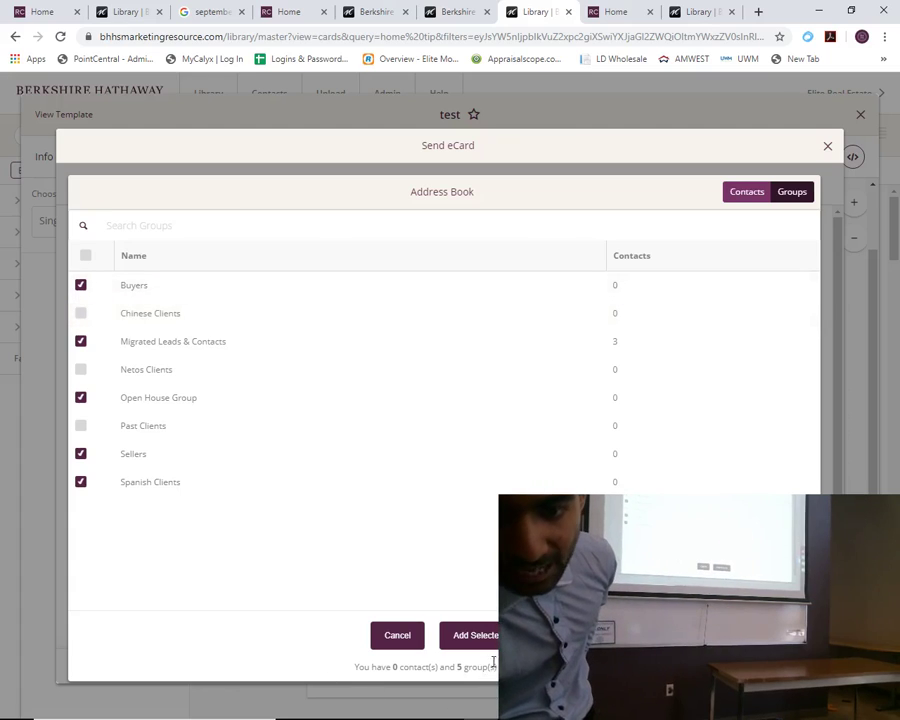
left_click(474, 638)
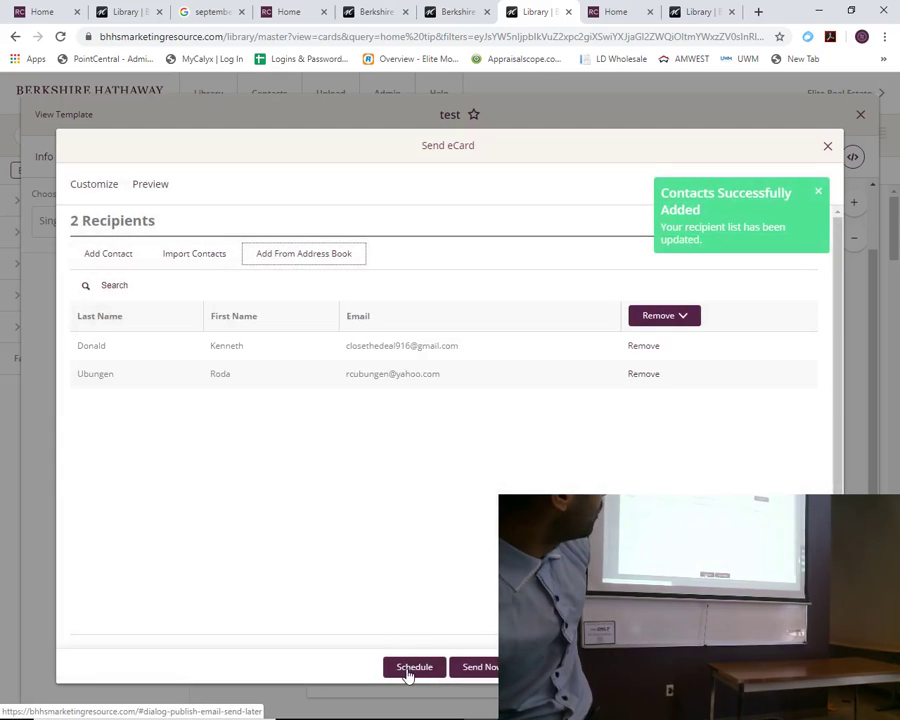
Dismiss the scheduling calendar and close the send-eCard window and template view
left_click(410, 670)
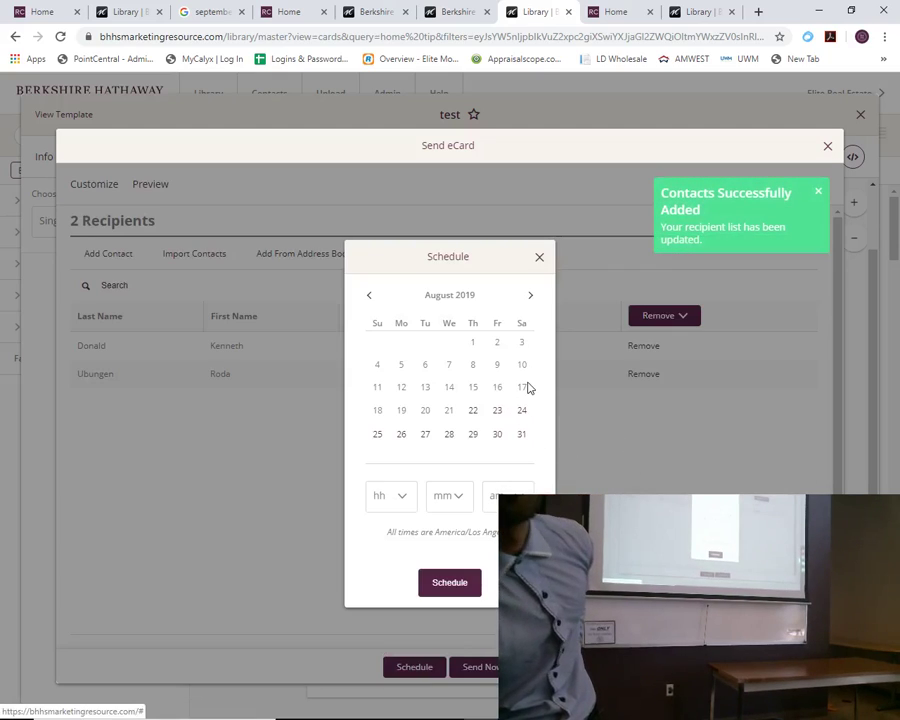
left_click(539, 260)
left_click(828, 148)
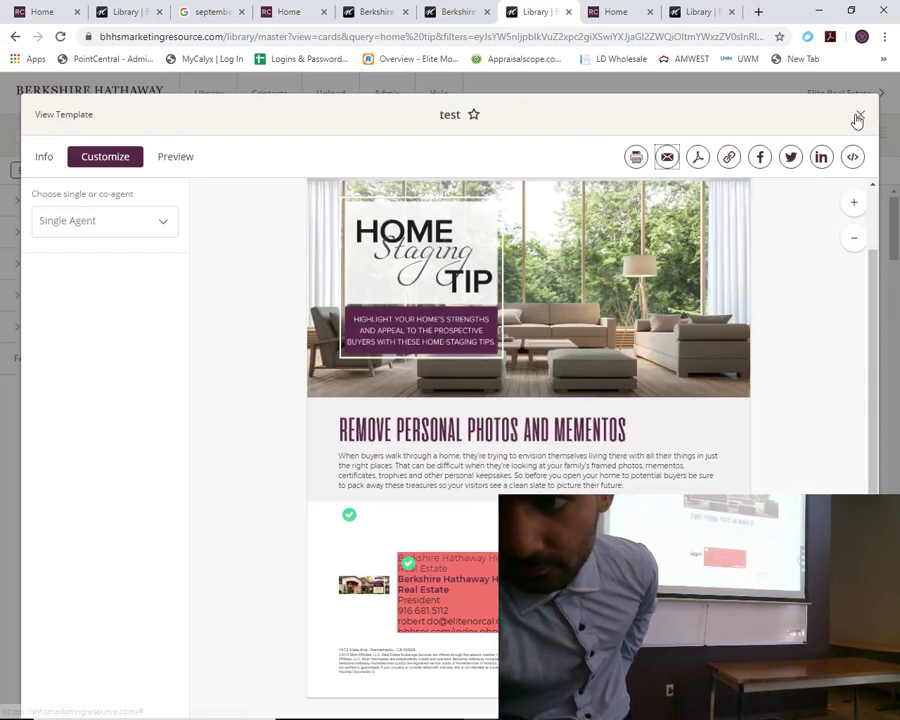
left_click(859, 115)
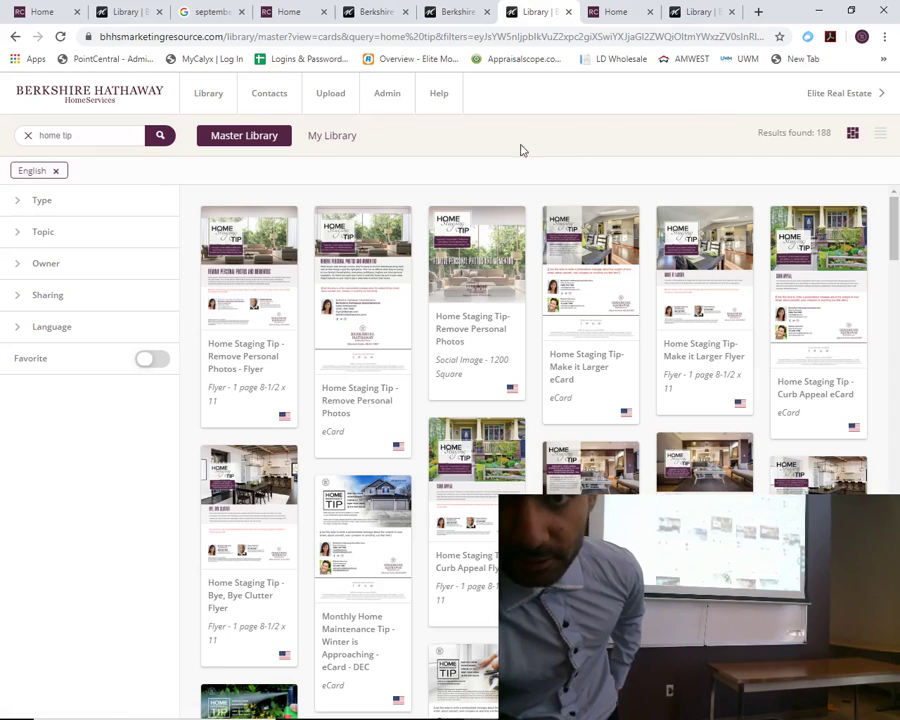
In CampaignBreeze, show the four individual contacts instead of the groups
left_click(458, 11)
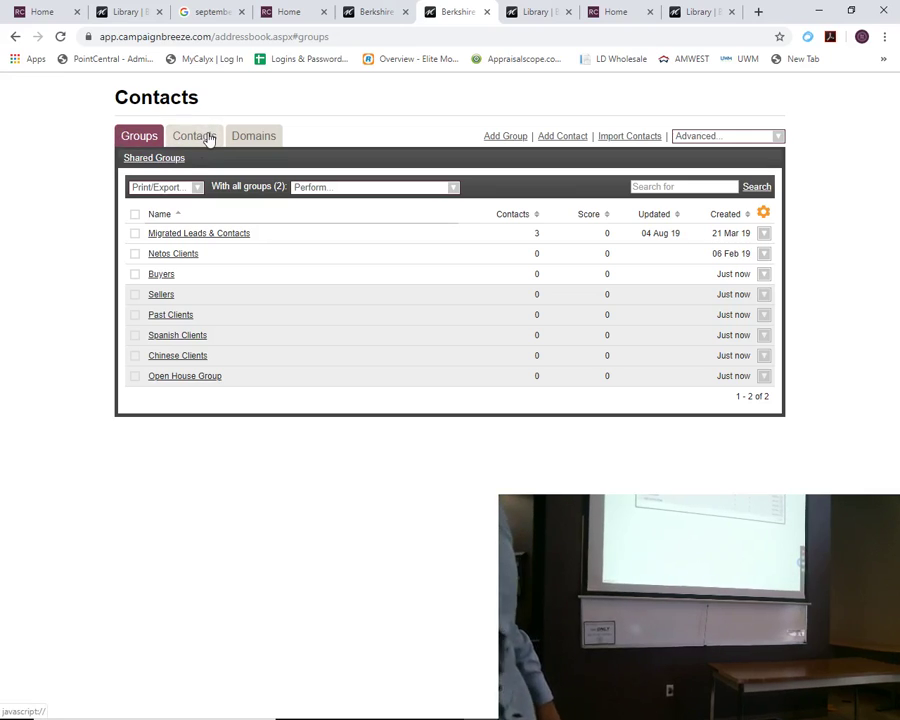
left_click(209, 140)
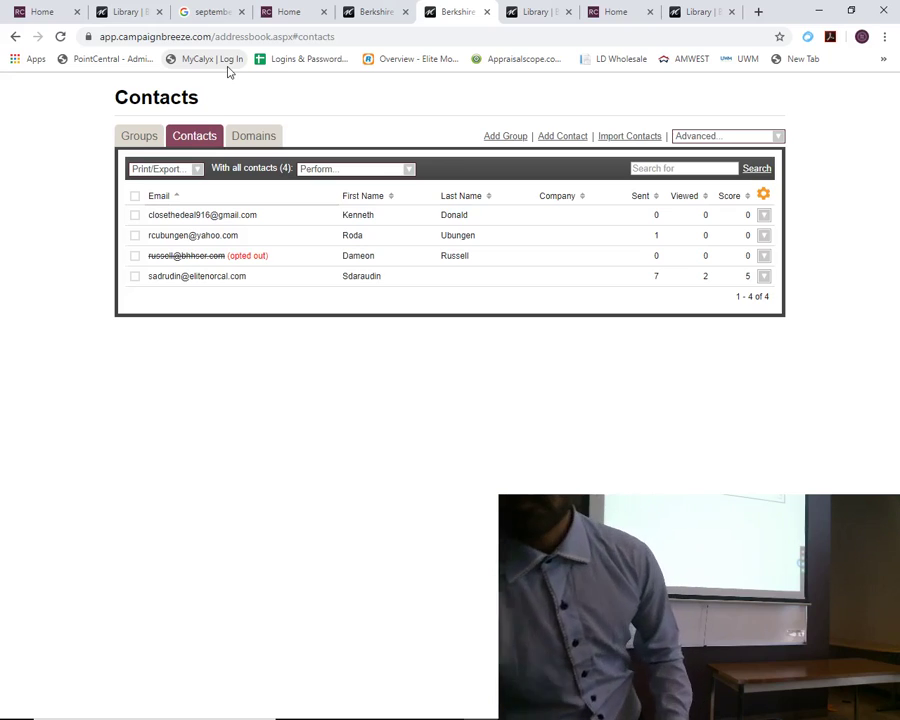
Open a new Chrome tab showing the Google start page
left_click(757, 10)
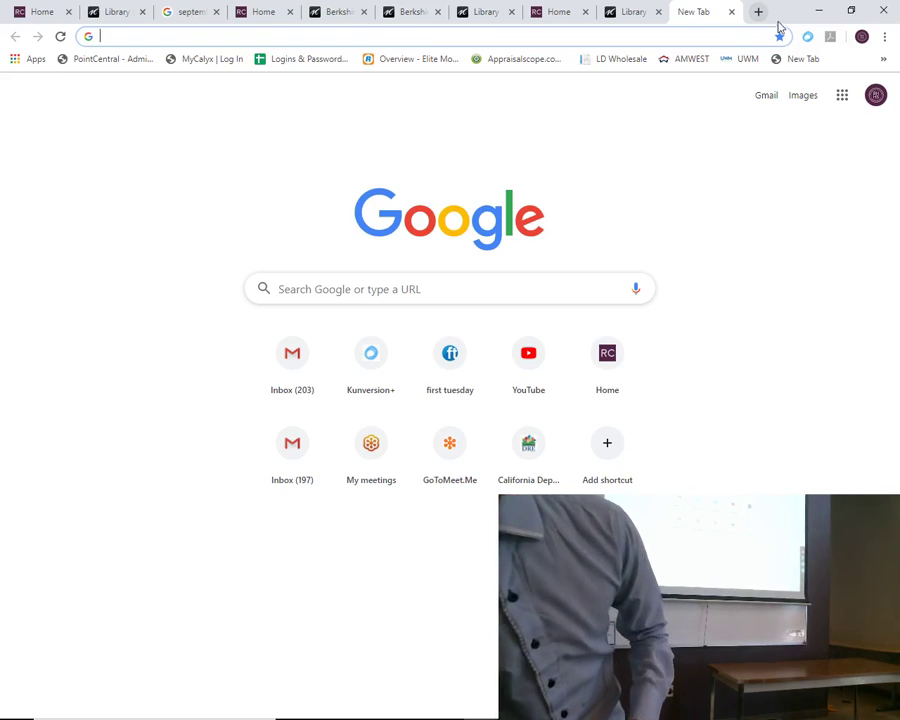
Open the Google Account home page from the profile avatar menu, then return to the Notepad notes
left_click(868, 103)
left_click(873, 104)
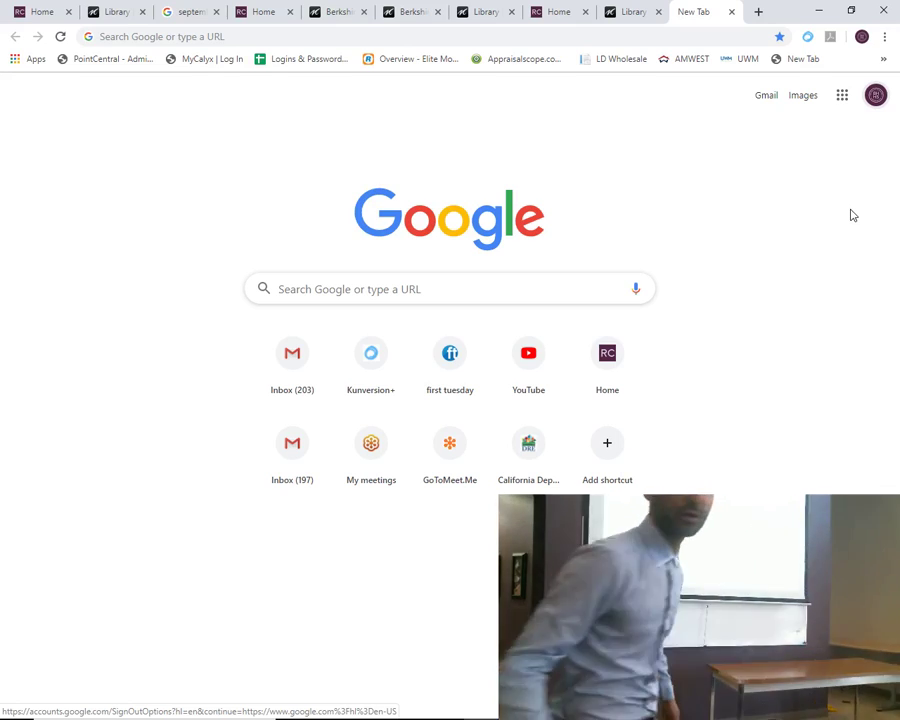
left_click(872, 103)
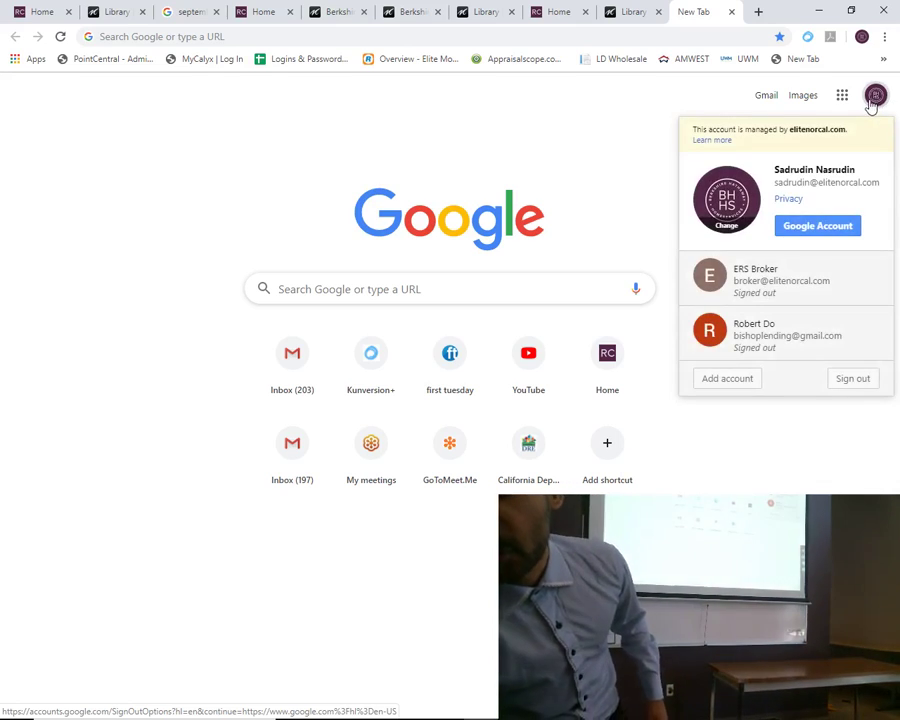
left_click(811, 229)
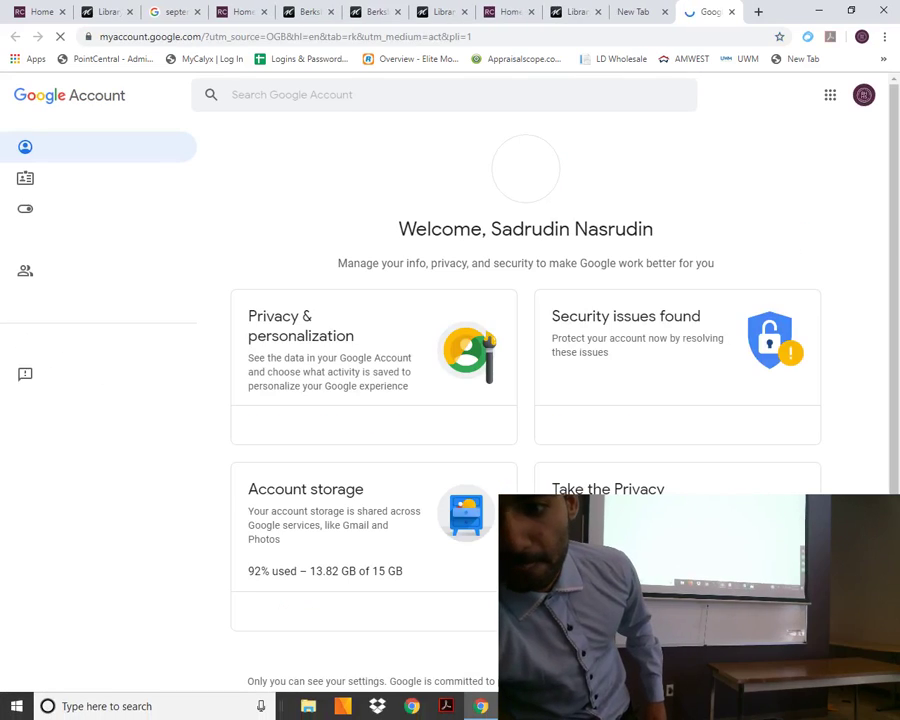
key("alt+Tab")
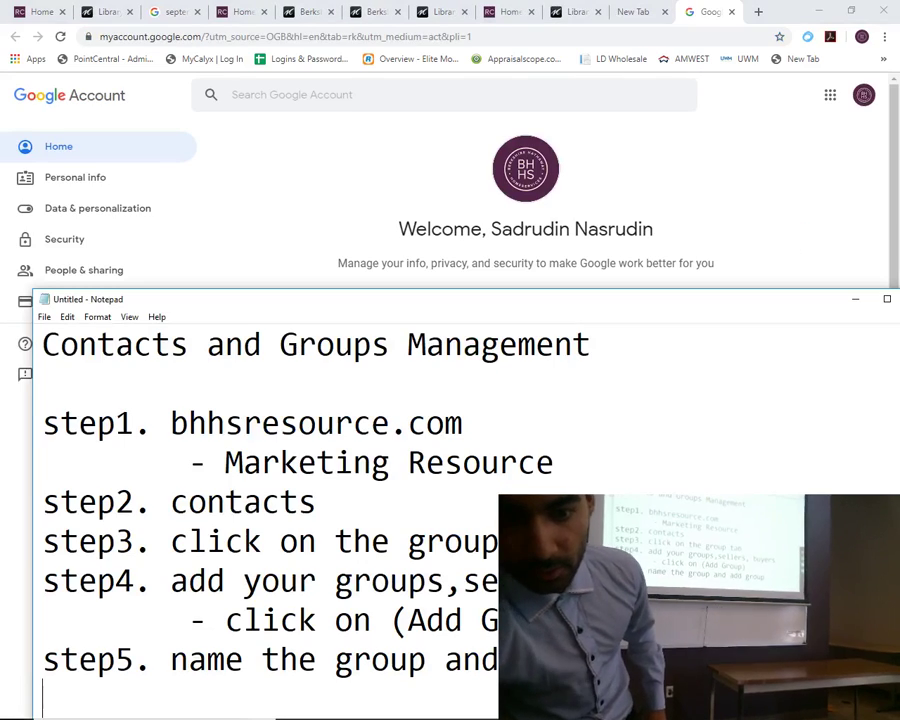
Add the heading 'Exporting gmail database' on a new line below step5
key("Return")
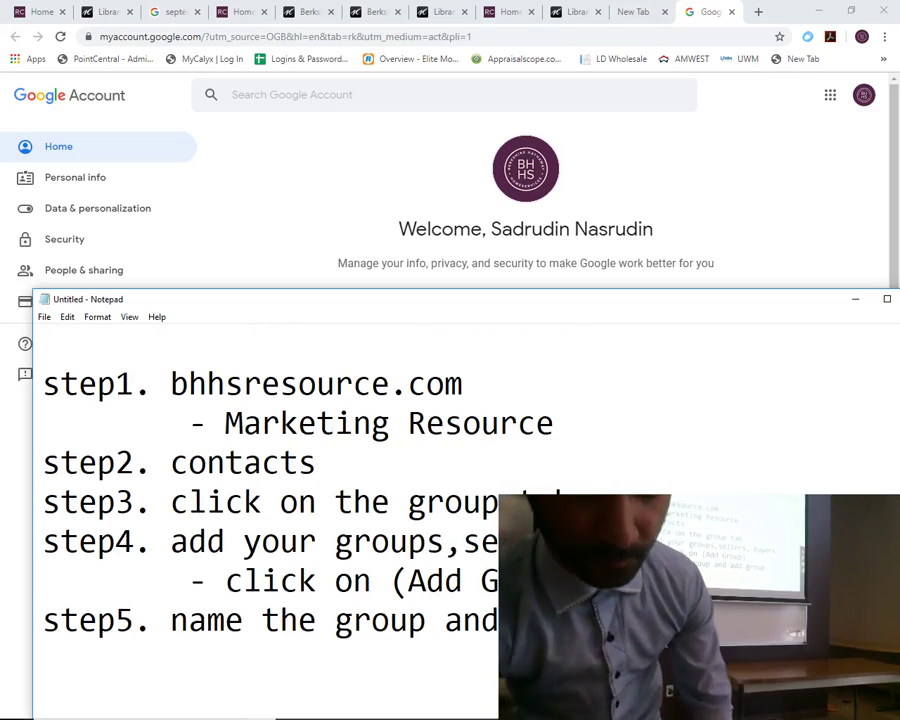
scroll(554, 351, "down", 1)
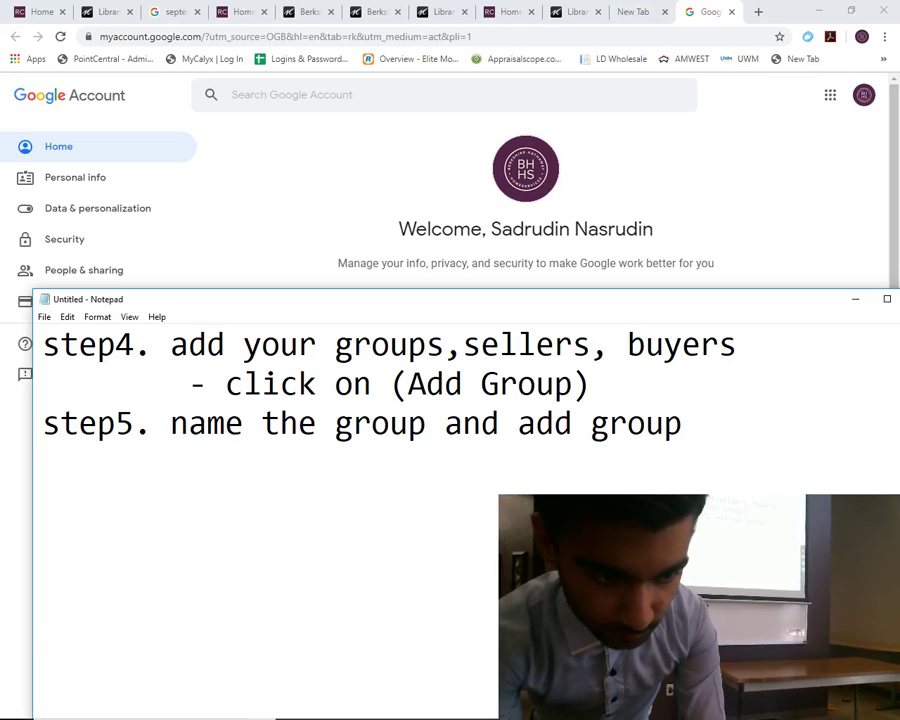
scroll(134, 335, "up", 1)
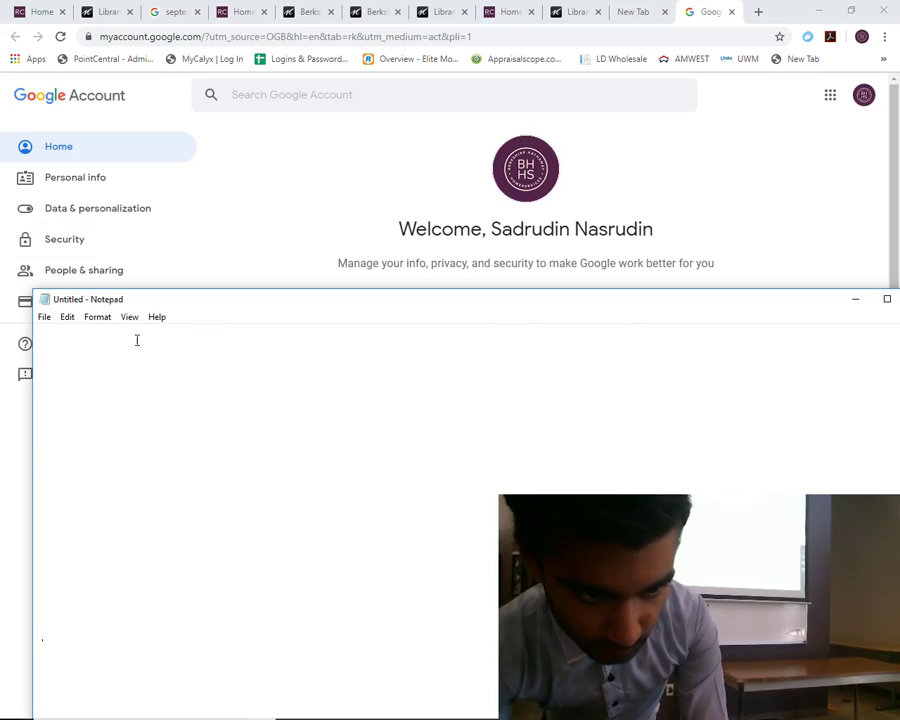
scroll(131, 477, "down", 1)
left_click(136, 436)
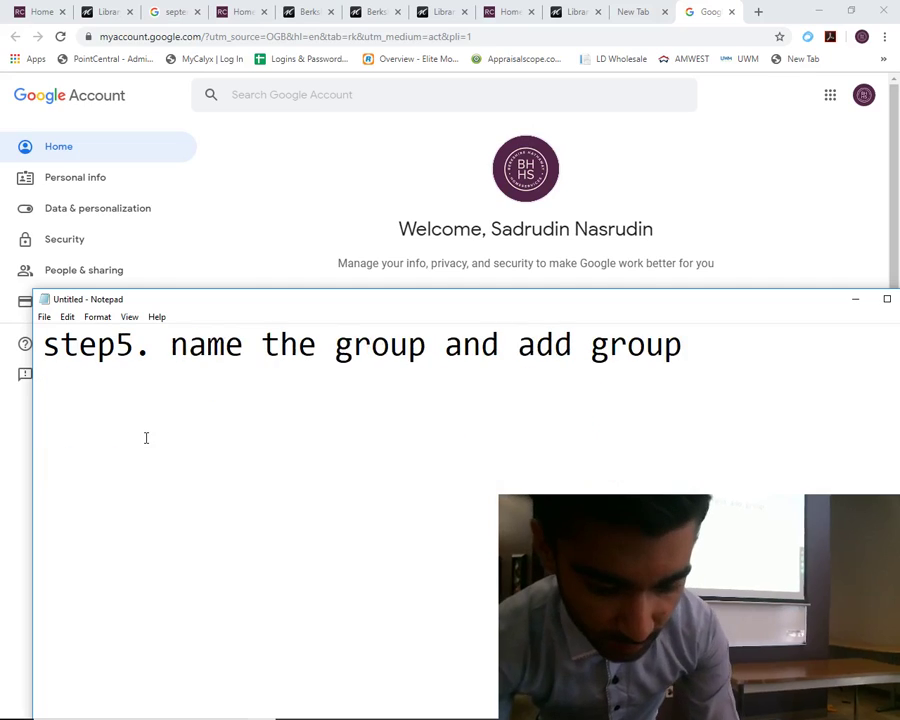
key("Return")
type("1ogin to gmai")
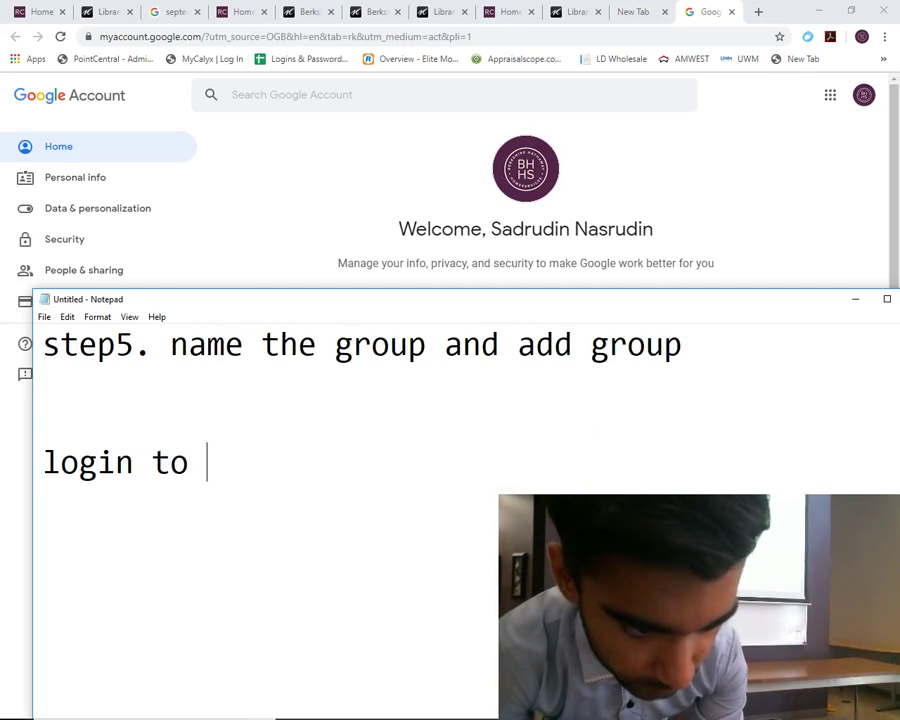
type("l")
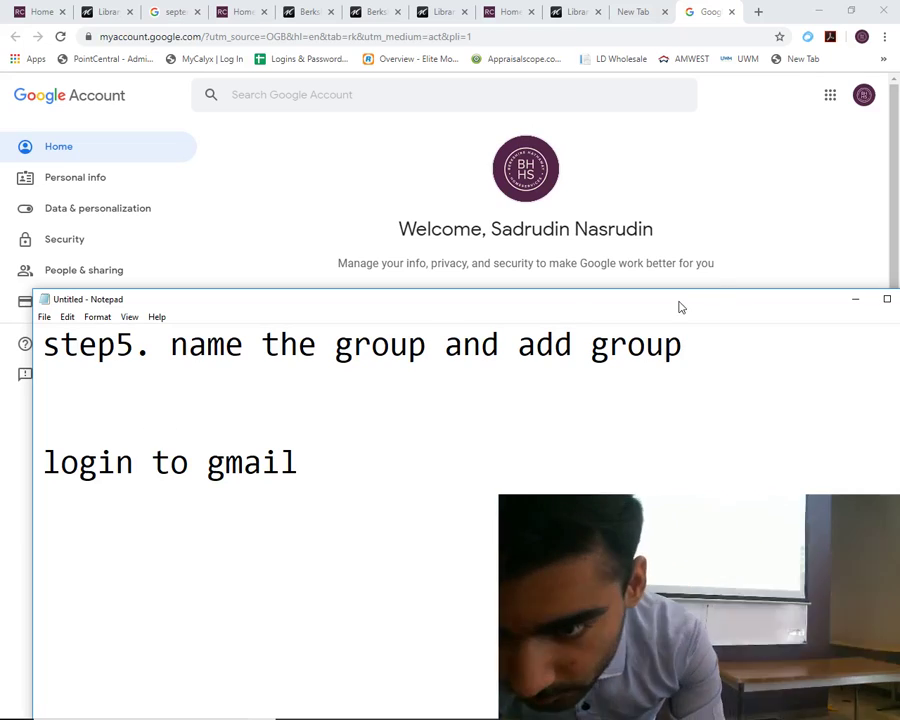
left_click_drag(681, 299, 603, 279)
scroll(412, 327, "down", 1)
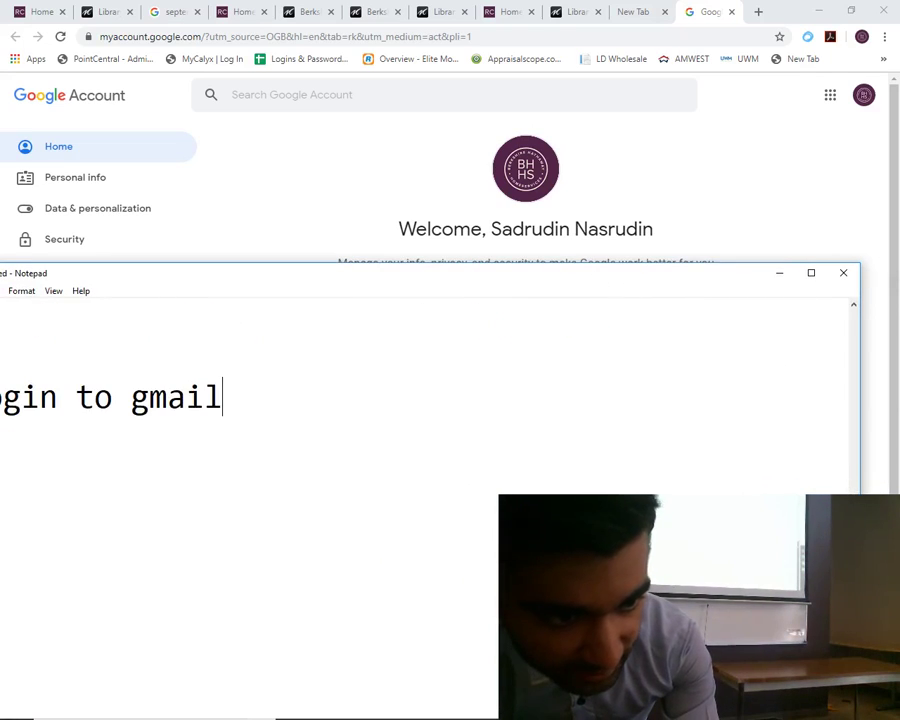
left_click_drag(332, 275, 516, 288)
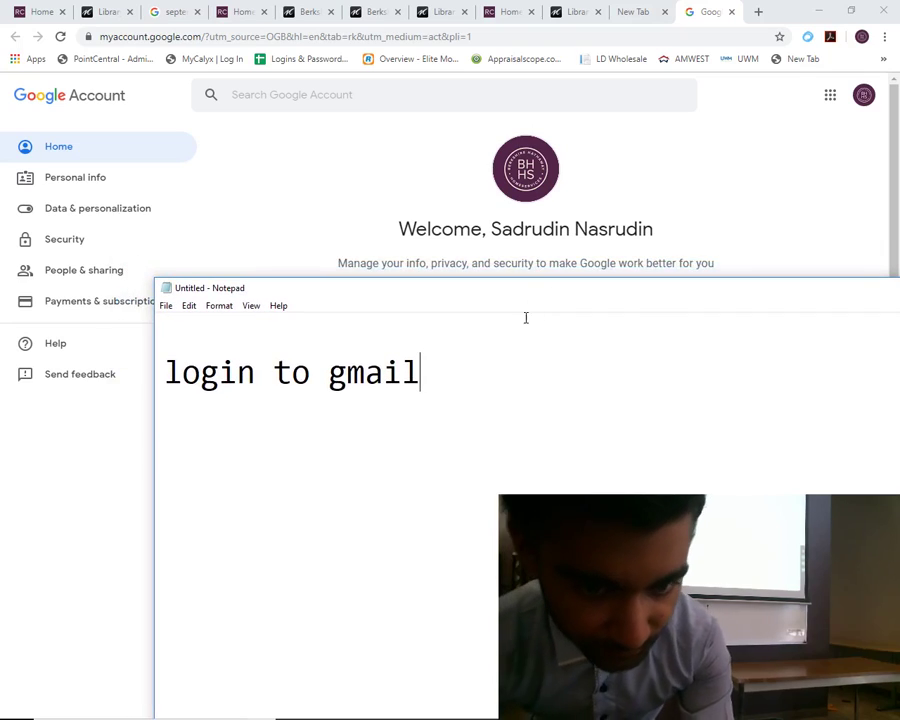
key("Return")
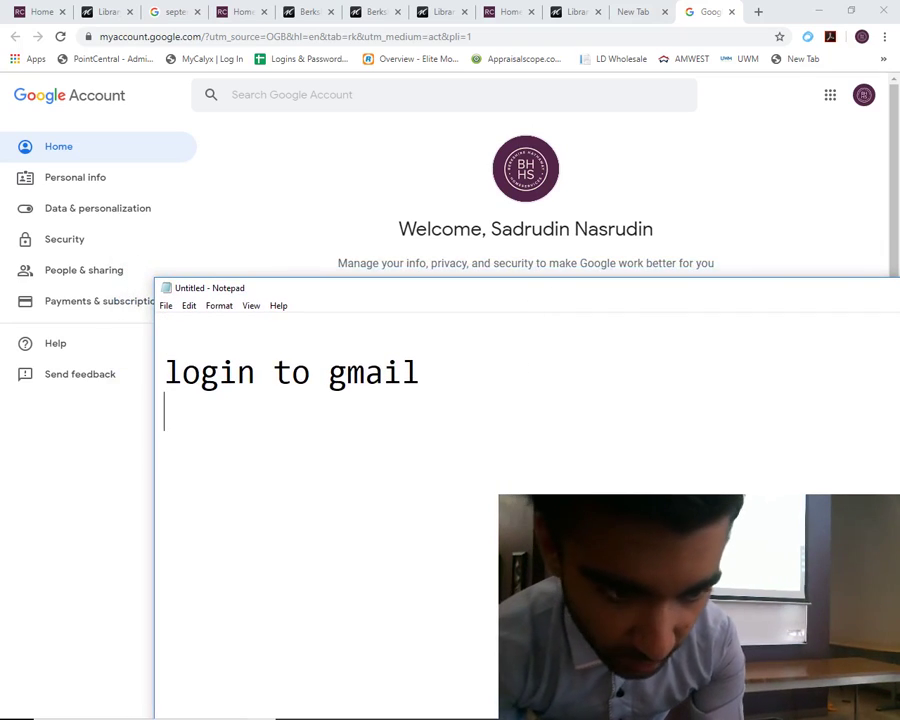
left_click_drag(460, 362, 165, 372)
type("Expor")
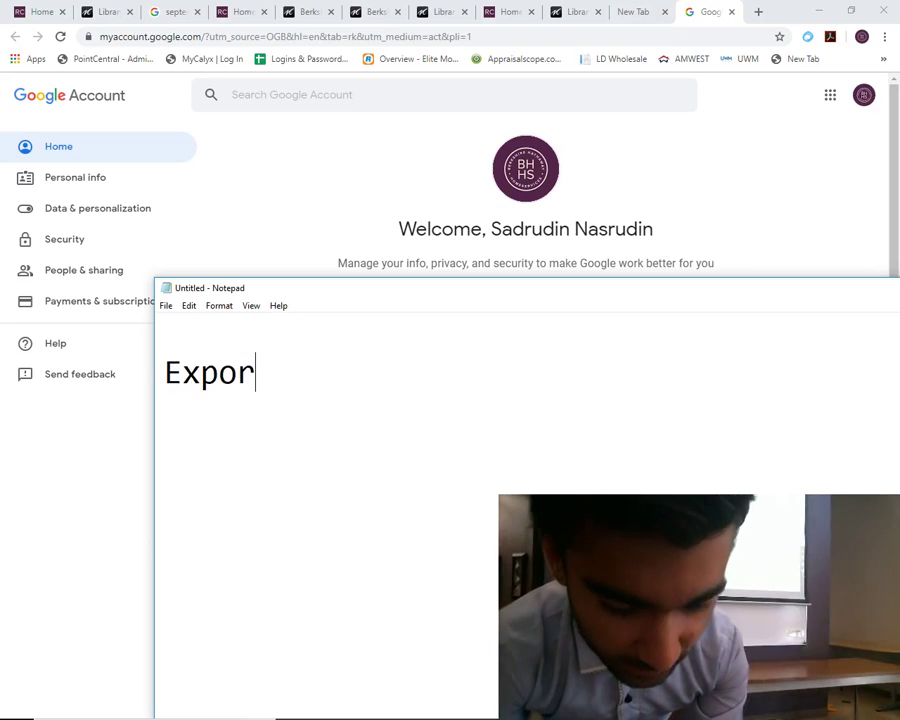
type("ting gmail")
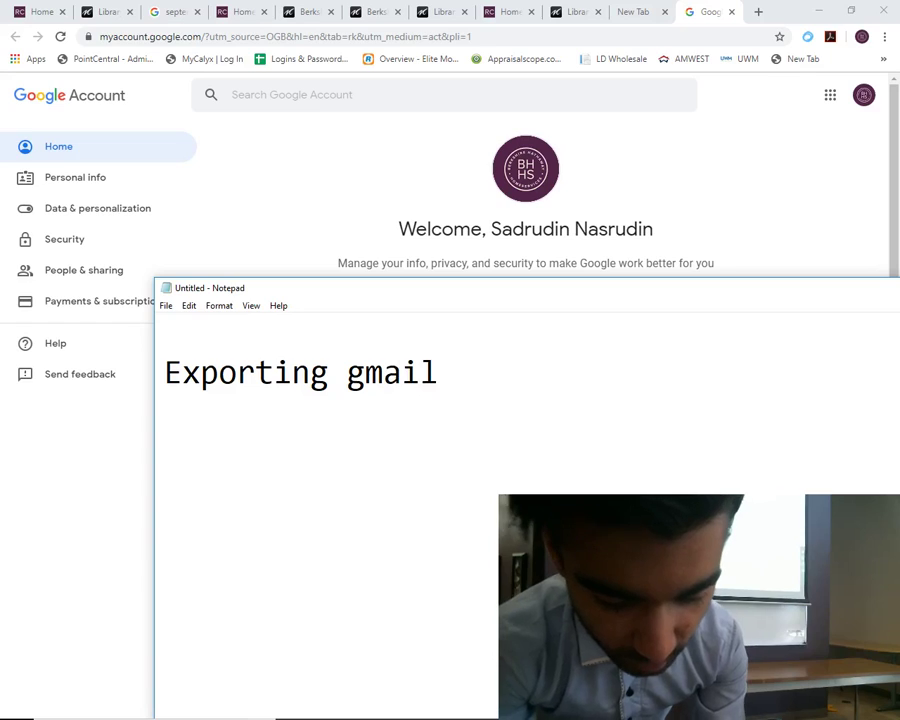
type(" database")
key("Return")
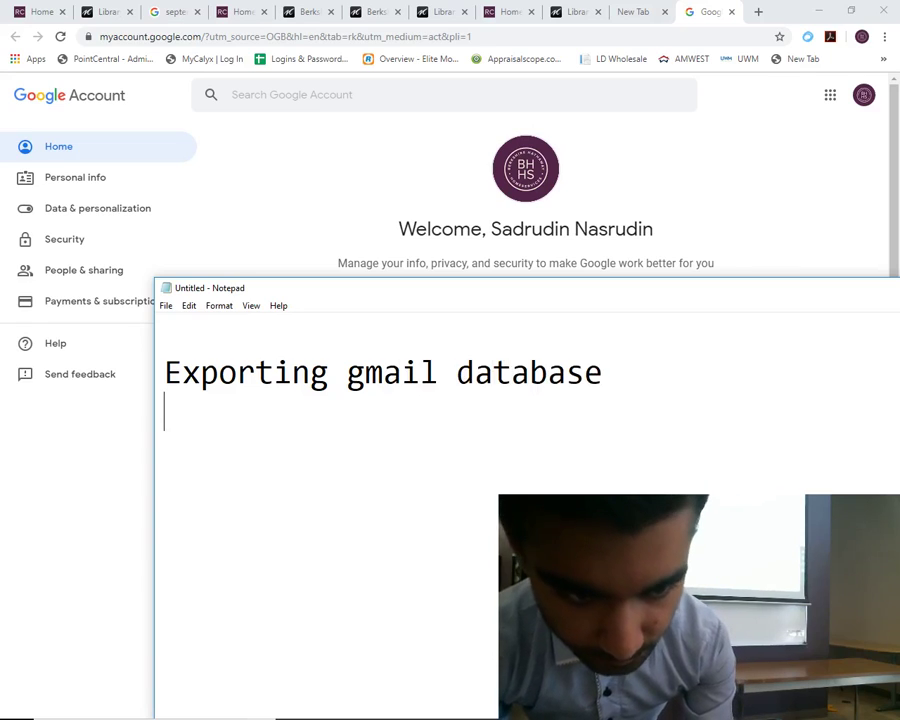
Write 'step1. login to gmail' with a sub-step to click the google profile logo
type("-ste")
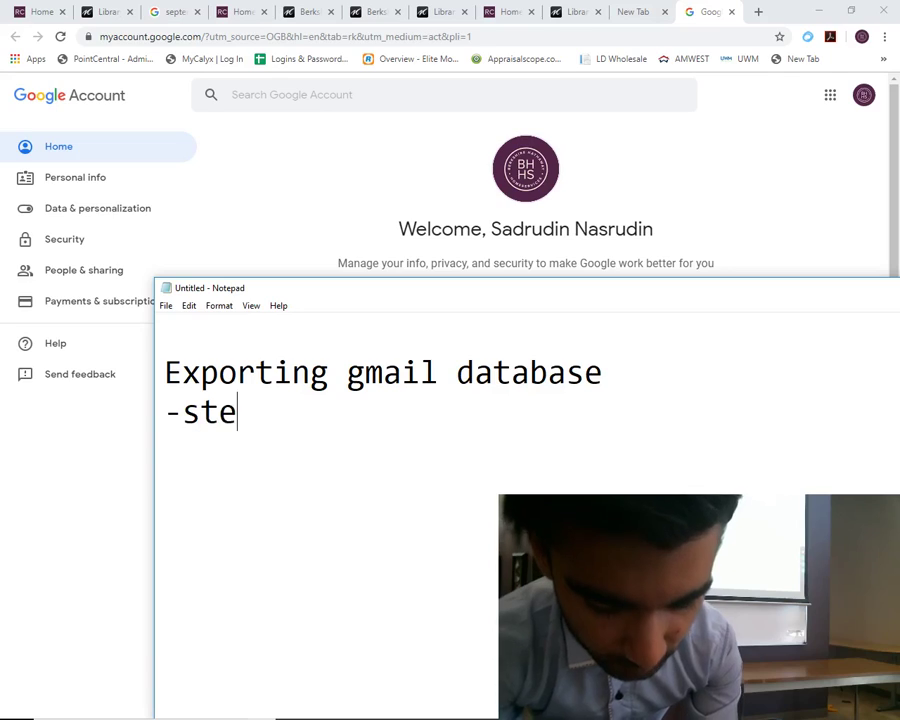
type("p1. login to gmail ")
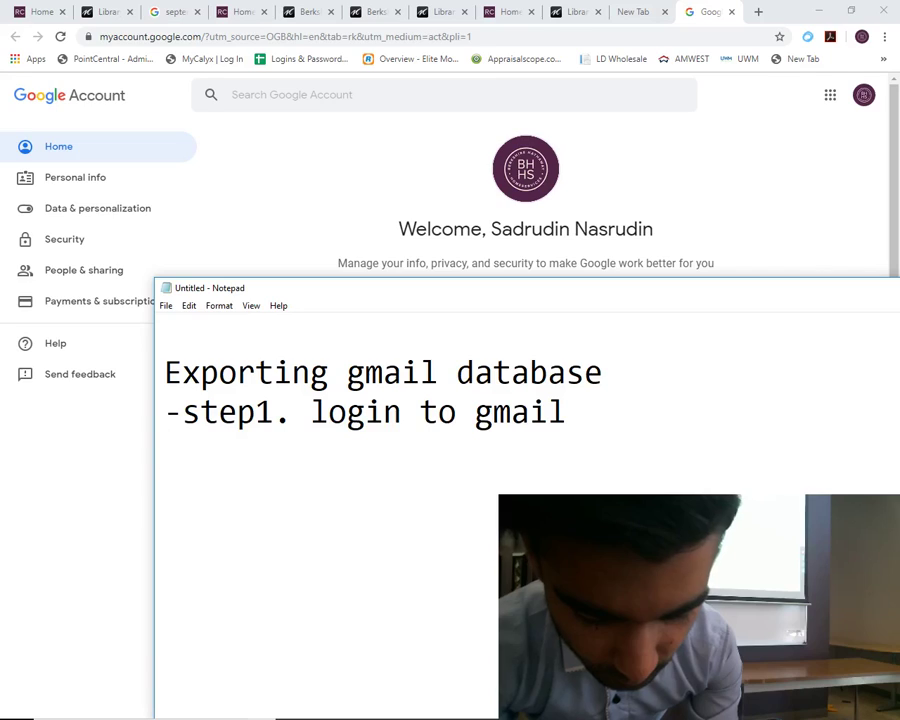
type("-click on the ")
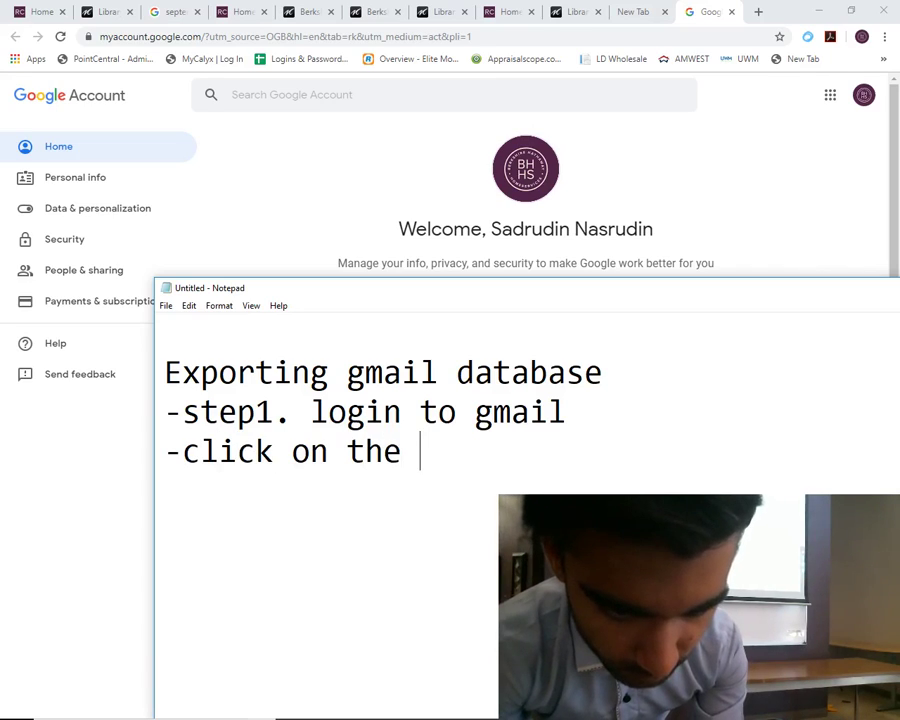
type("gmail log")
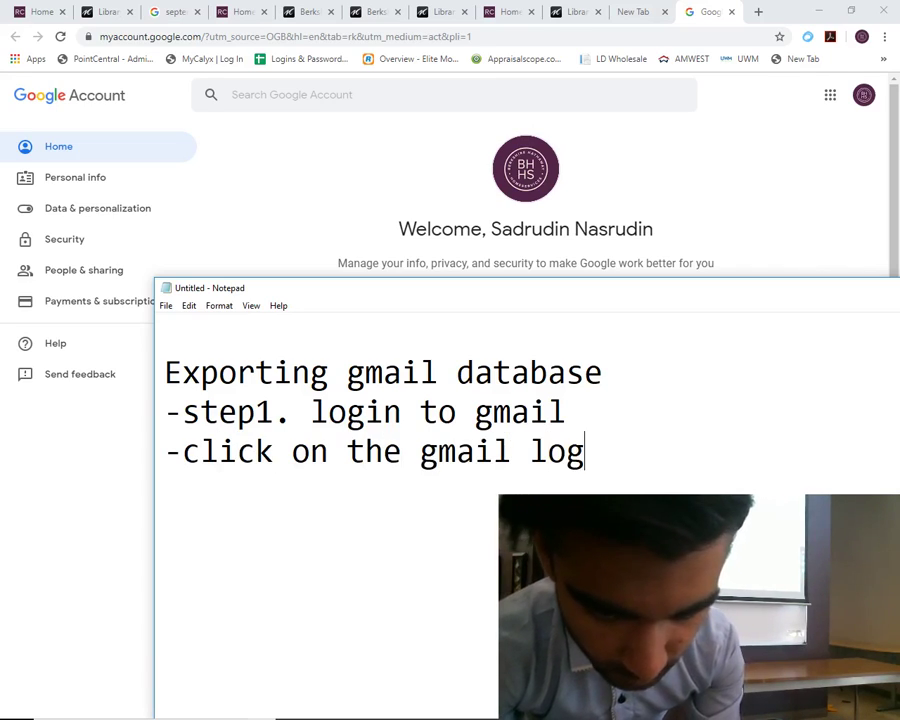
key("BackSpace")
key("BackSpace")
key("BackSpace")
type("pro")
key("BackSpace")
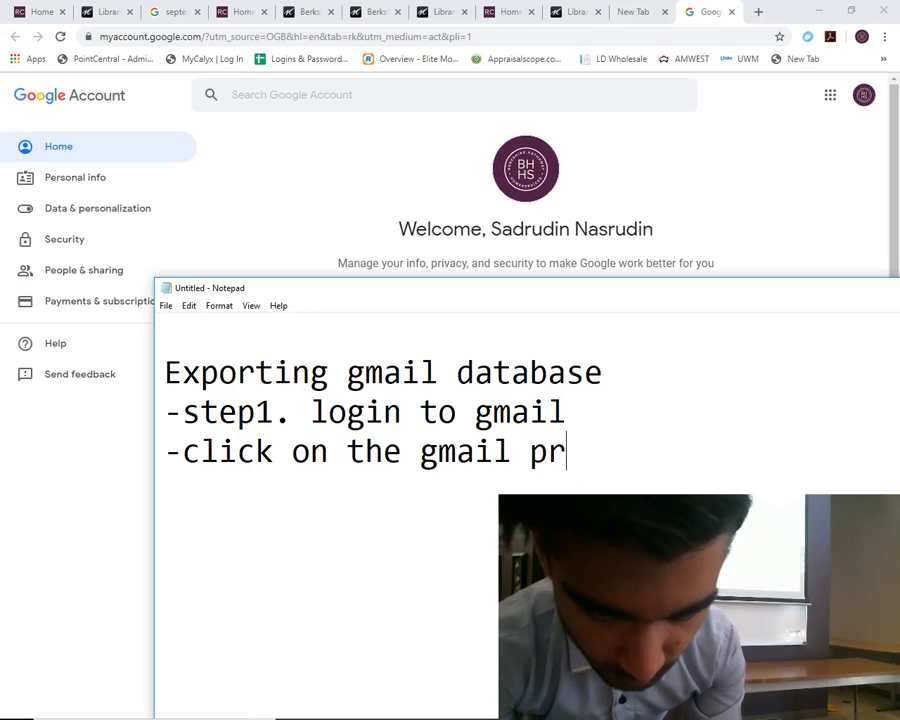
key("BackSpace")
key("BackSpace")
key("BackSpace")
key("BackSpace")
key("BackSpace")
key("BackSpace")
key("BackSpace")
key("BackSpace")
type("google profile")
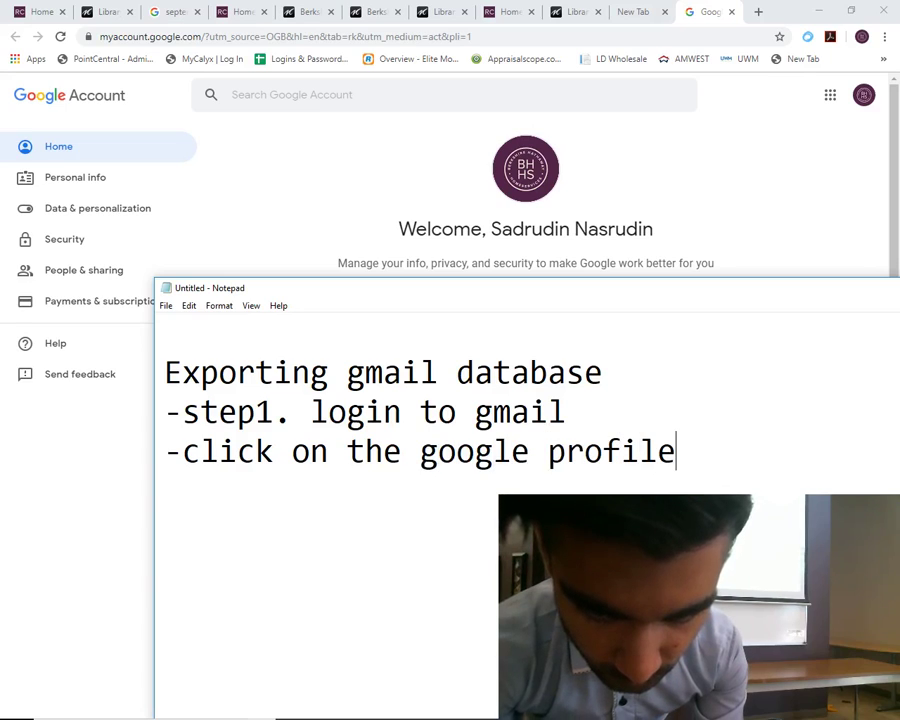
type(" logo")
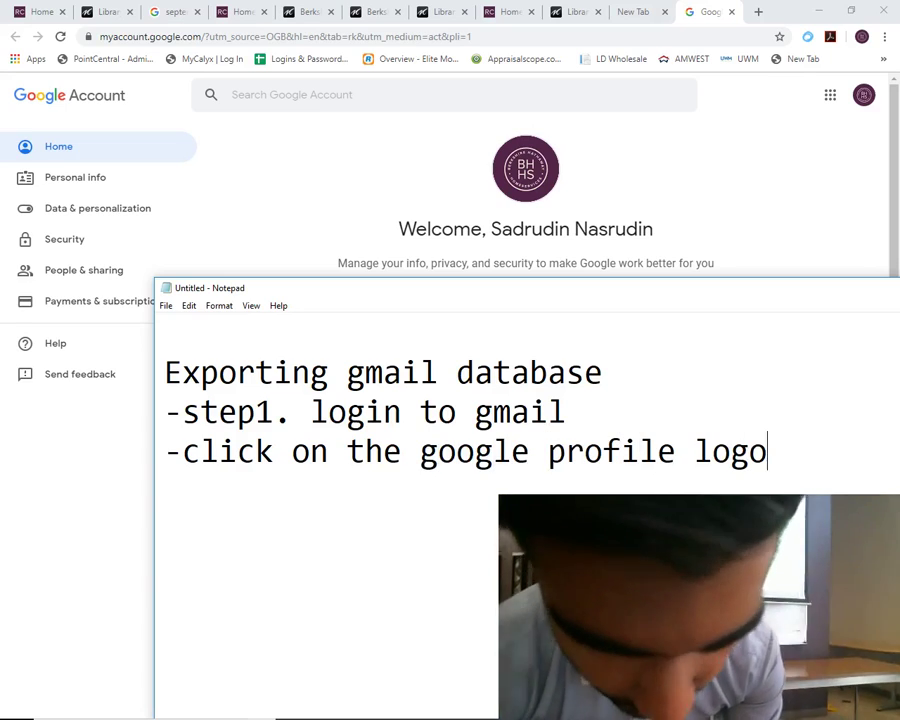
key("Return")
Add the line 'step 2. click on' and indent the profile-logo line as a sub-step
type("step 2")
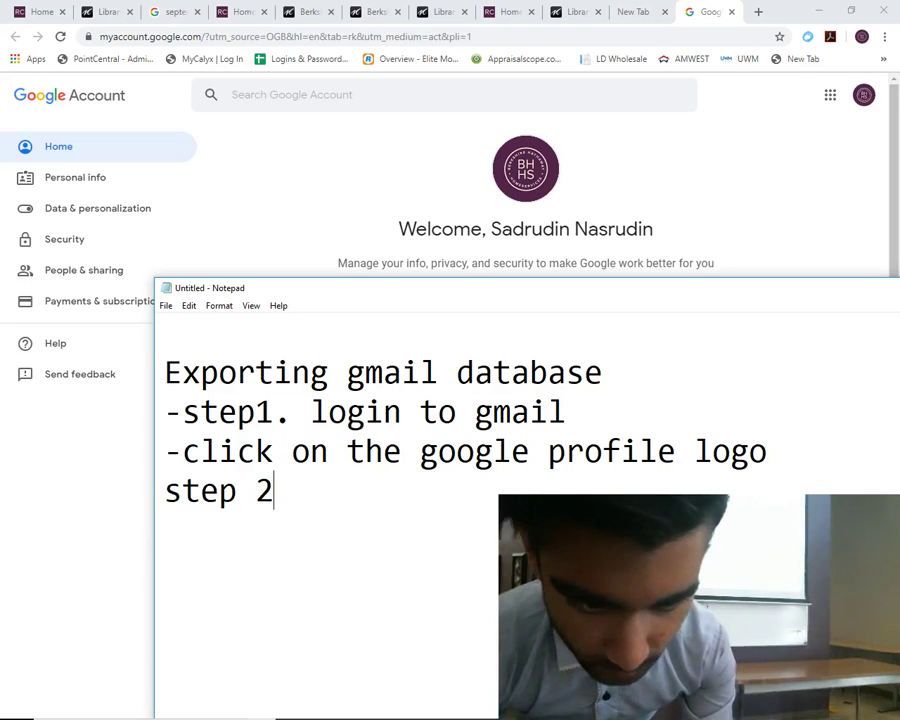
left_click(866, 100)
left_click(866, 104)
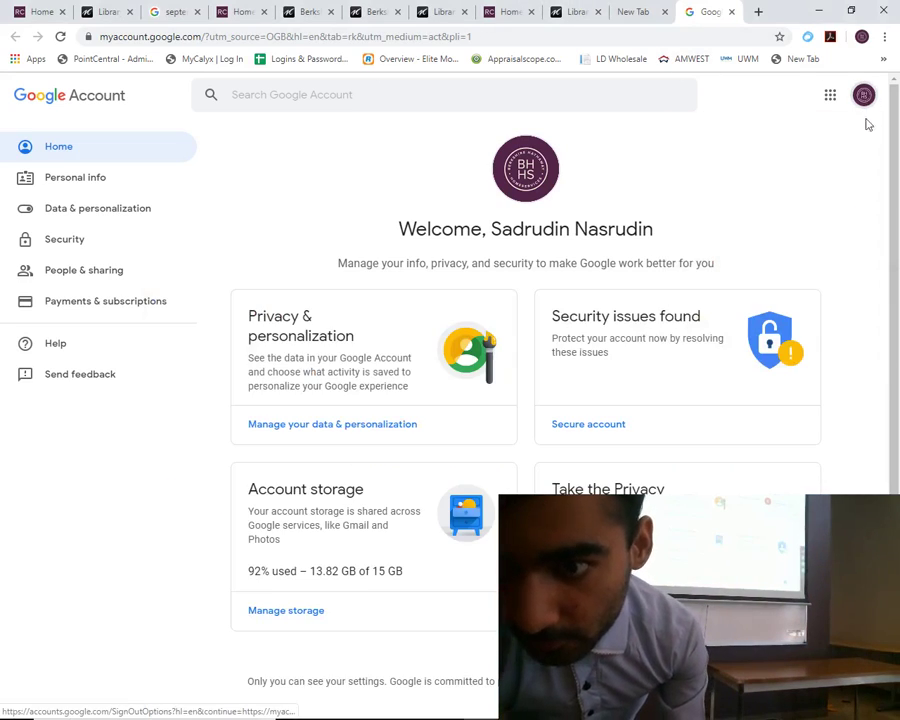
key("alt+Tab")
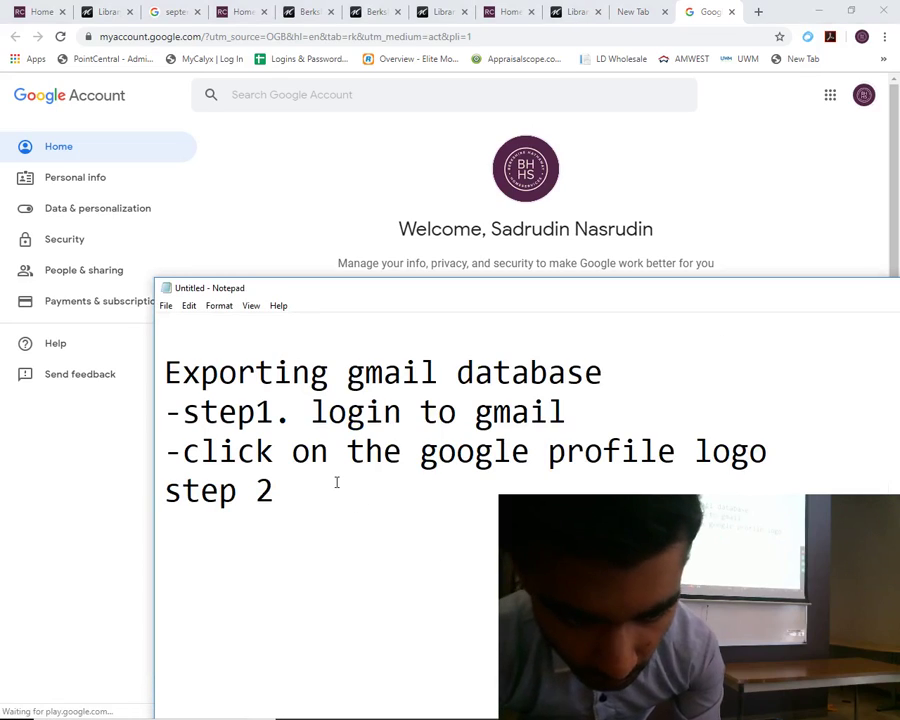
type(". click on google account")
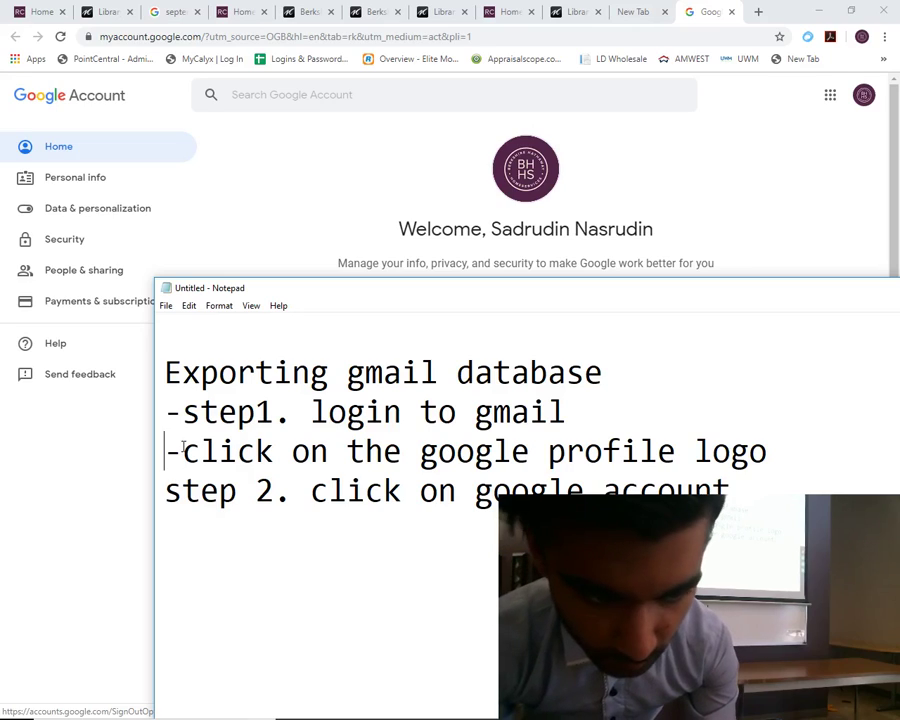
key("Tab")
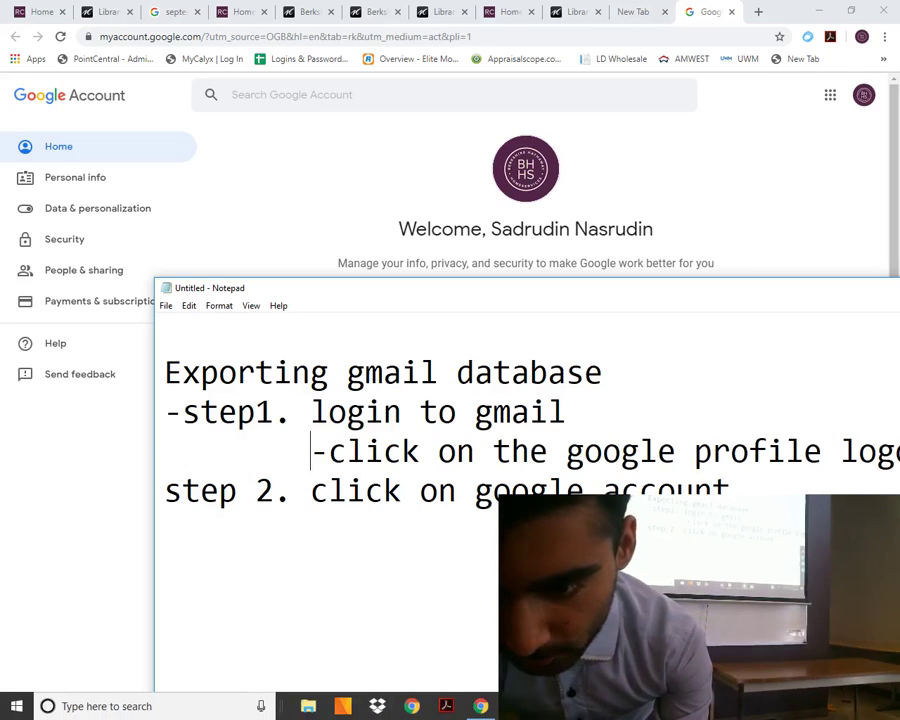
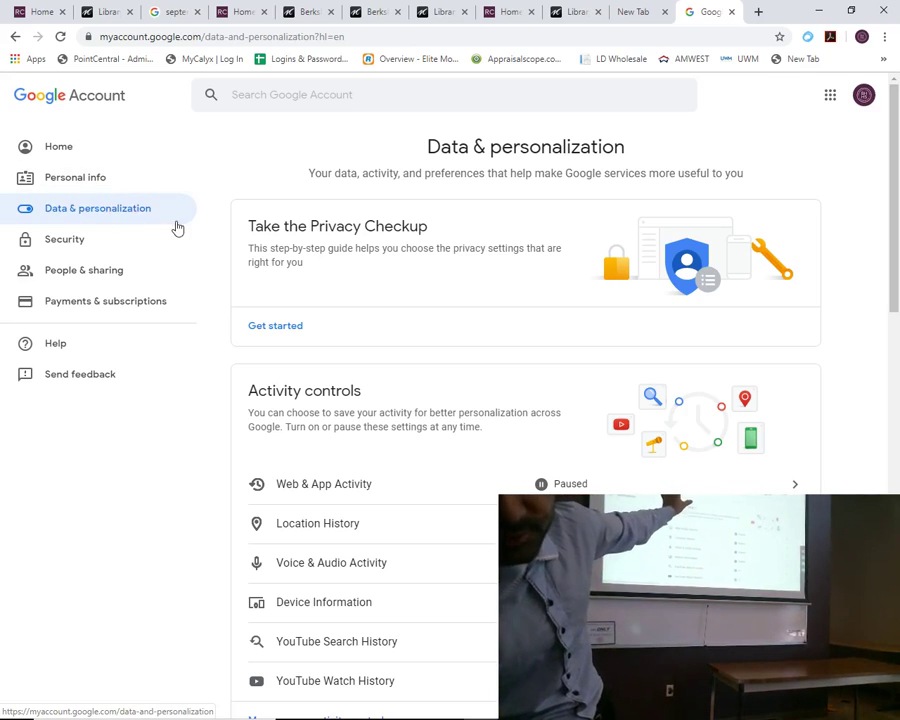
Scroll the Data & personalization page down to the 'Download or delete your data' card
scroll(378, 299, "down", 4)
scroll(406, 252, "up", 3)
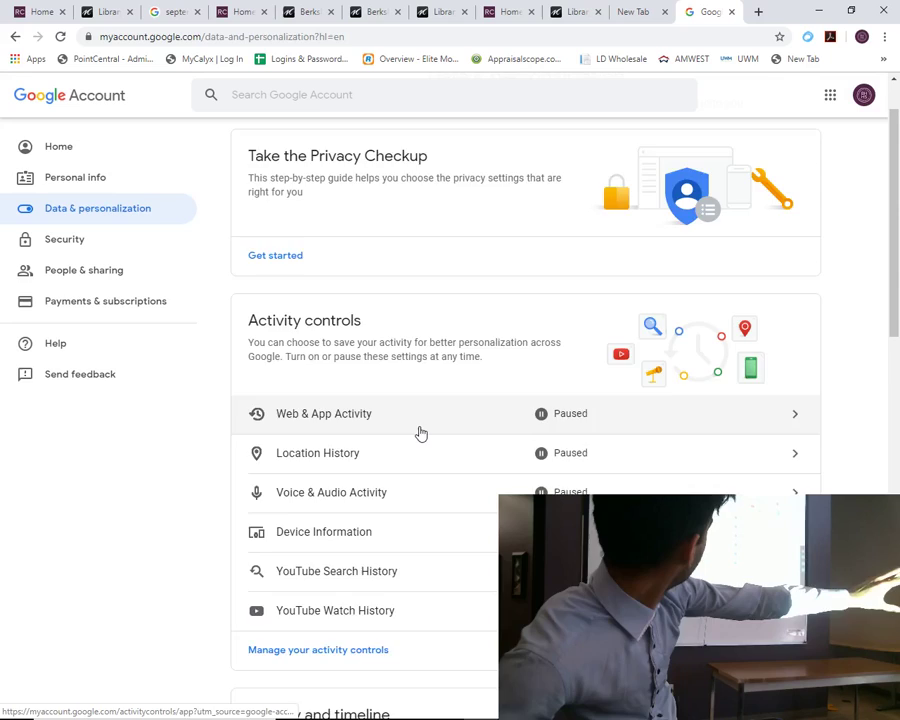
scroll(420, 432, "down", 2)
scroll(420, 428, "down", 4)
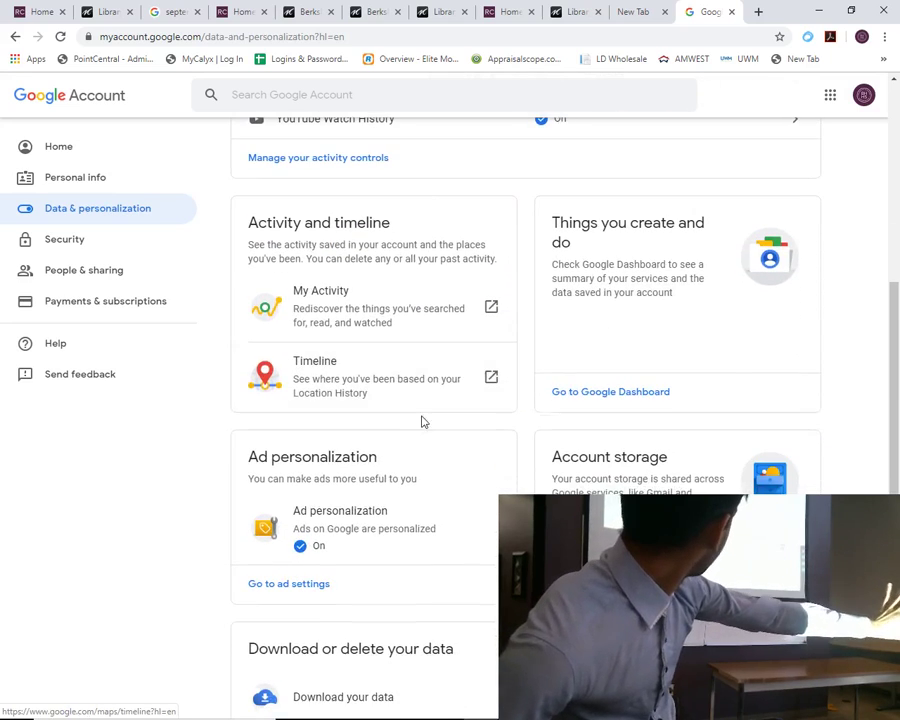
scroll(430, 414, "down", 2)
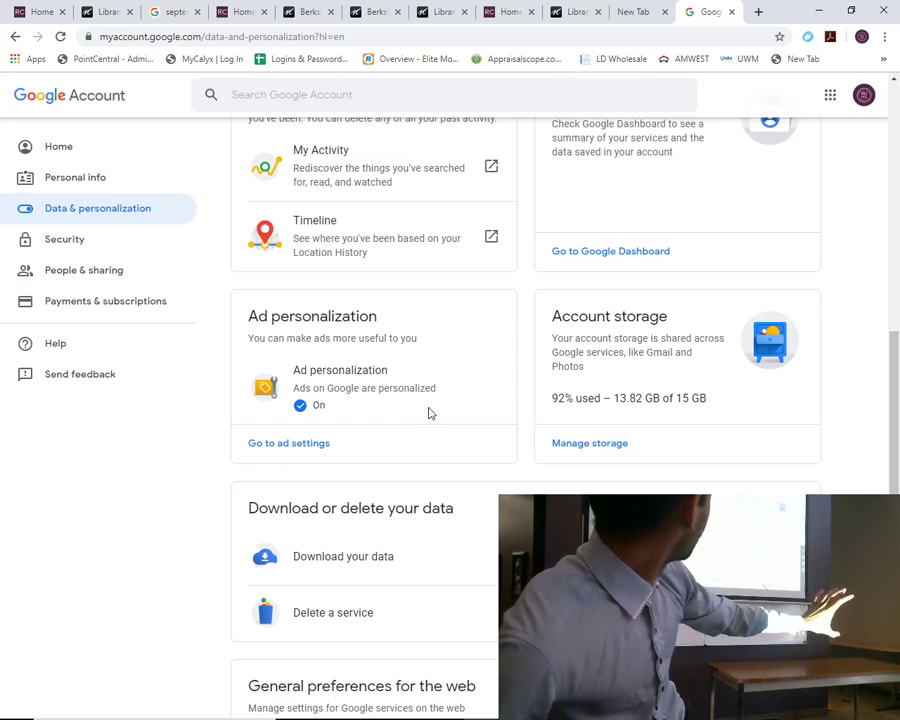
scroll(430, 413, "down", 1)
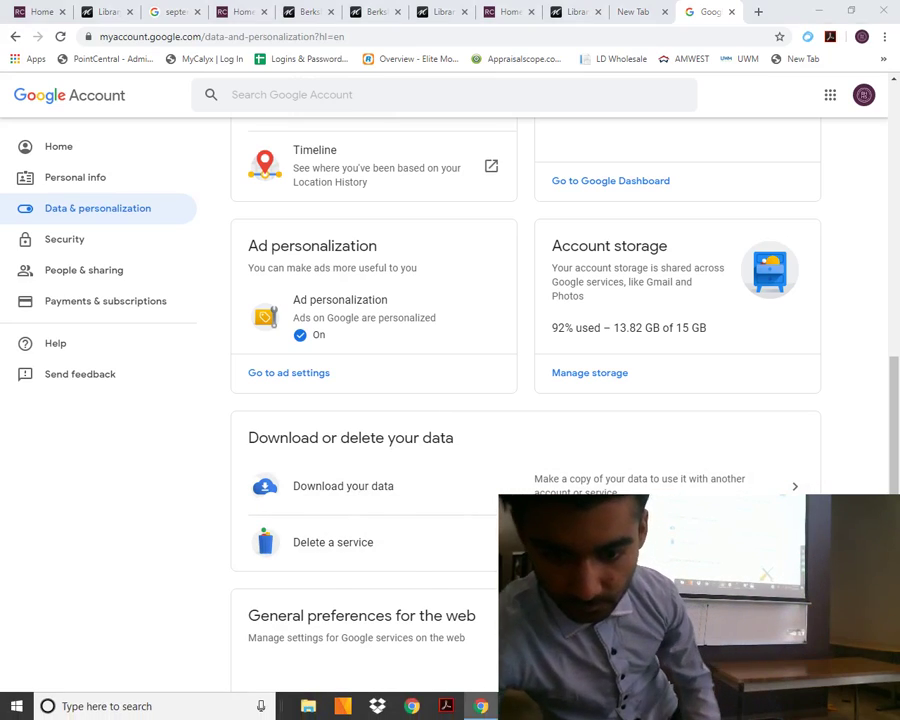
Add the line 'step 4. scroll down to "Download your data"' to the Notepad export notes
key("alt+Tab")
type("ste")
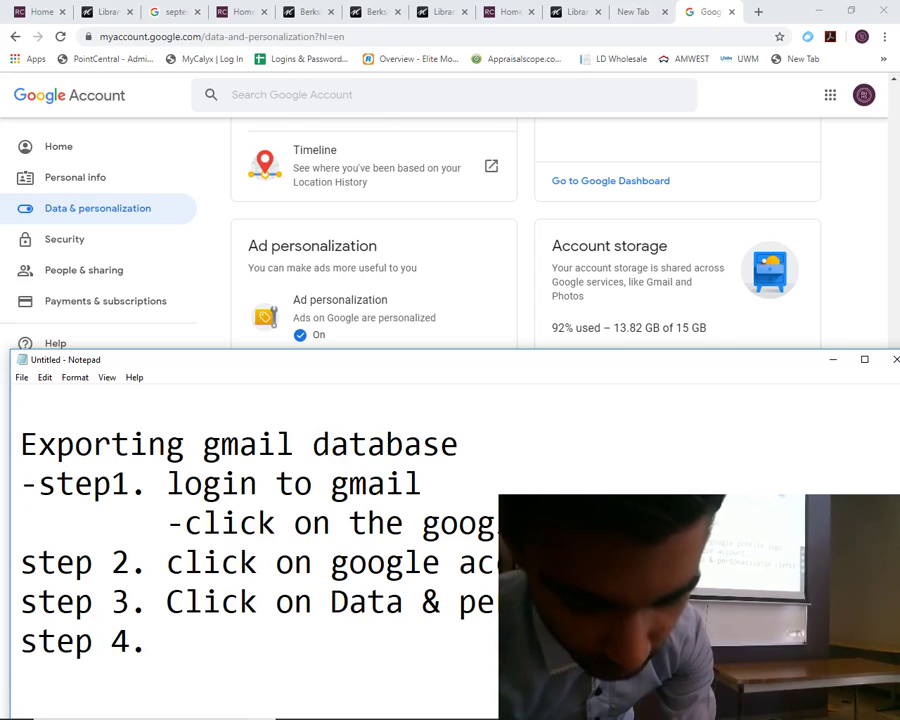
type("p 4. scroll")
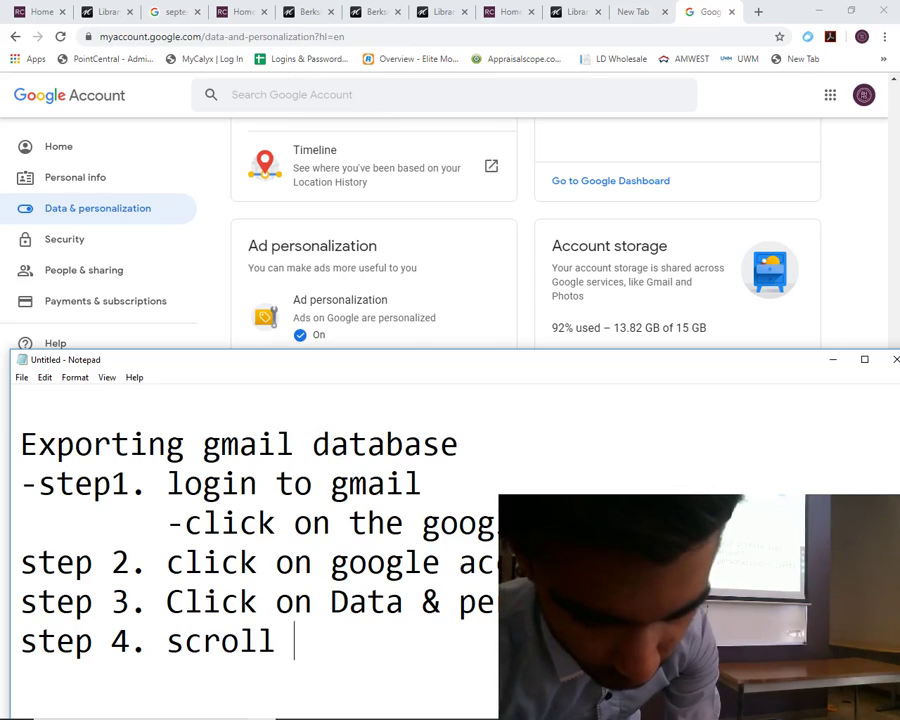
type(" down to")
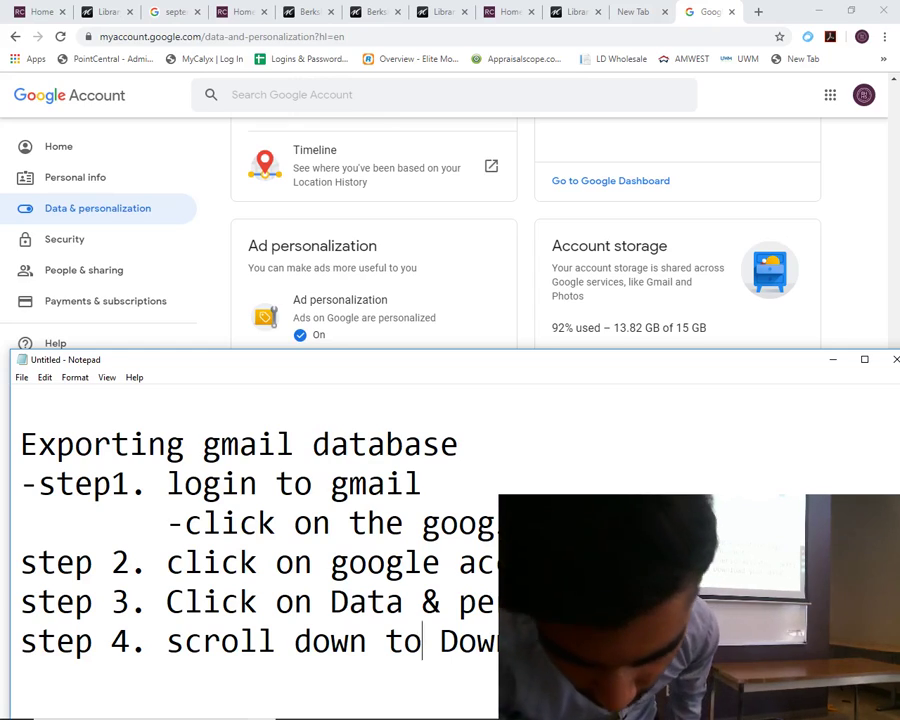
type("\"")
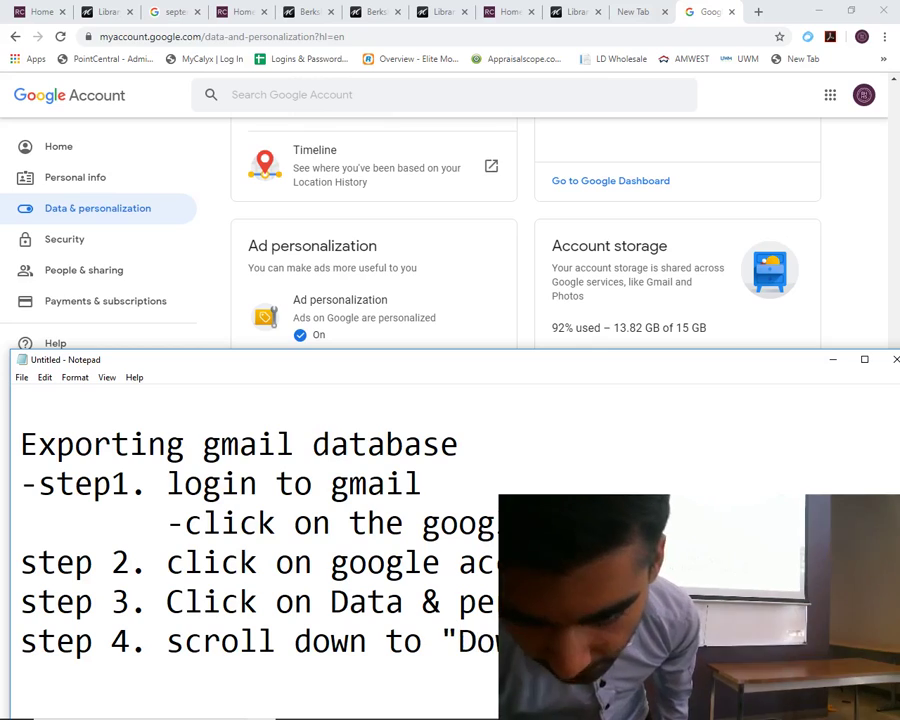
left_click_drag(678, 363, 684, 346)
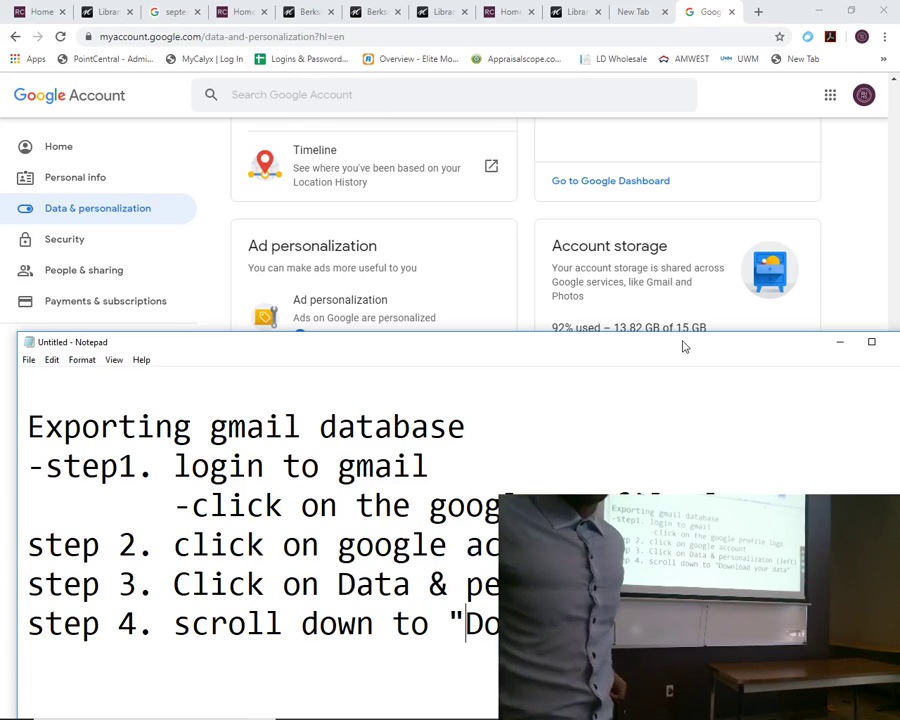
Open the Takeout 'Download your data' product list from Google Account, then bring the notes back
left_click(869, 219)
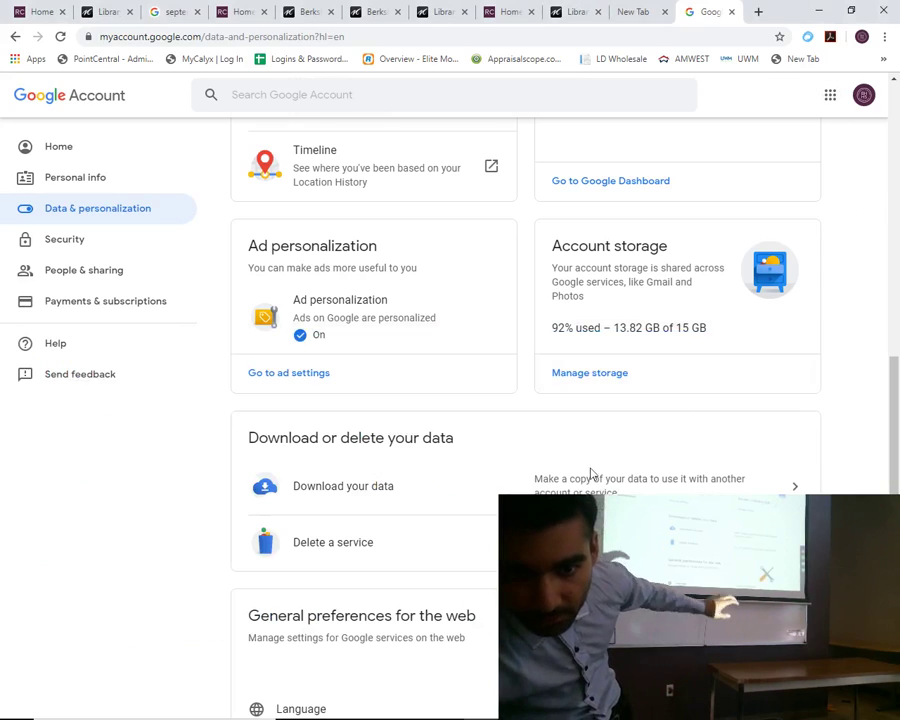
left_click(471, 493)
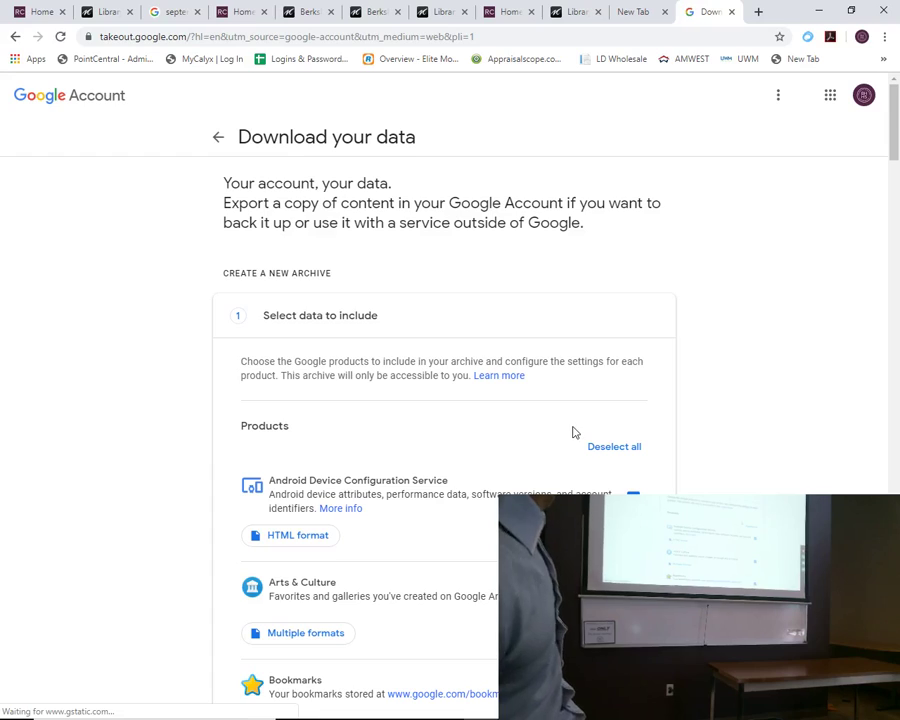
scroll(695, 371, "down", 2)
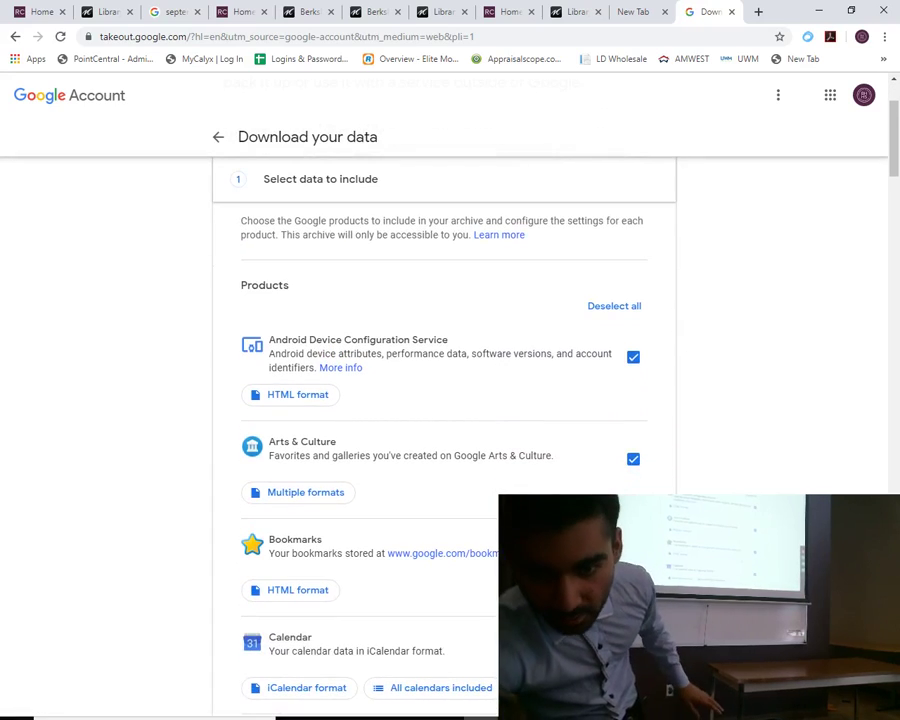
left_click(516, 706)
mouse_move(516, 350)
left_mouse_down()
mouse_move(522, 369)
mouse_move(522, 343)
left_mouse_up()
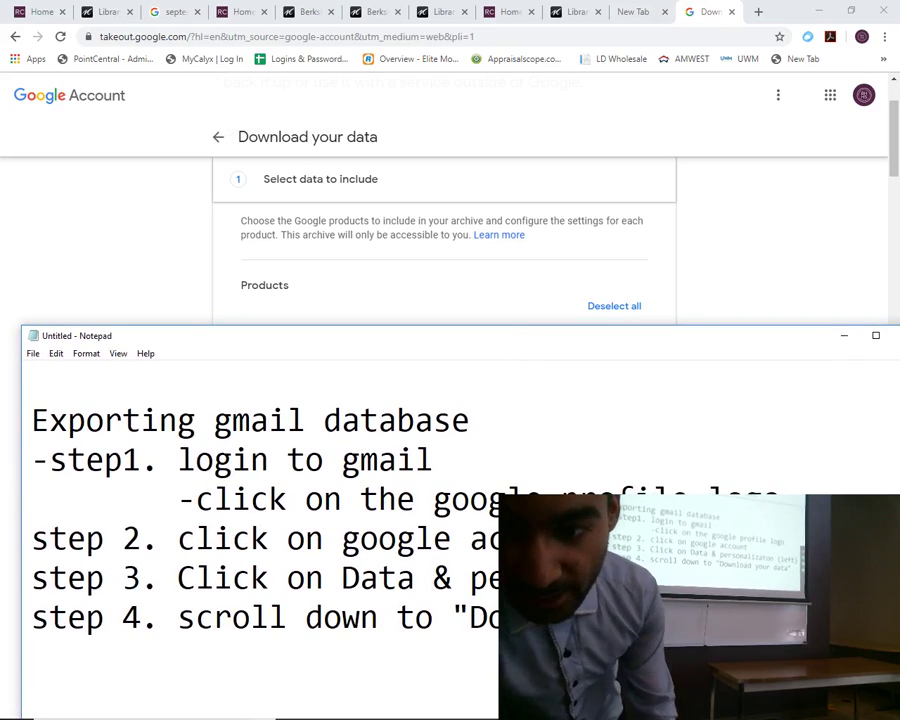
Add a new line 'step 5. click on "Deselect all"' to the Notepad notes
key("Return")
type("step 5. click on De")
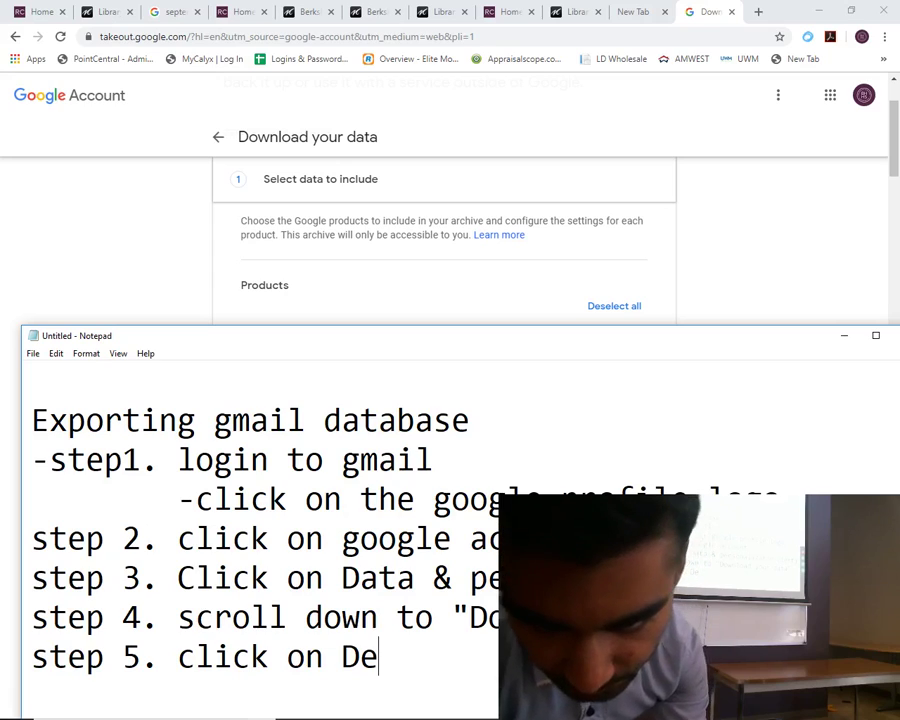
type("select")
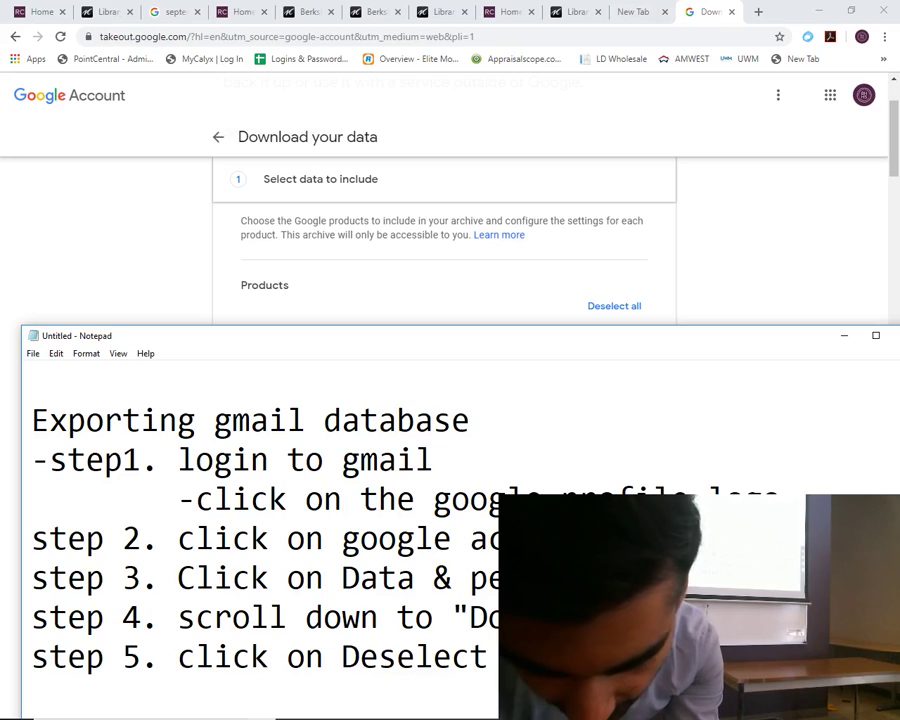
left_click(341, 656)
type("\"")
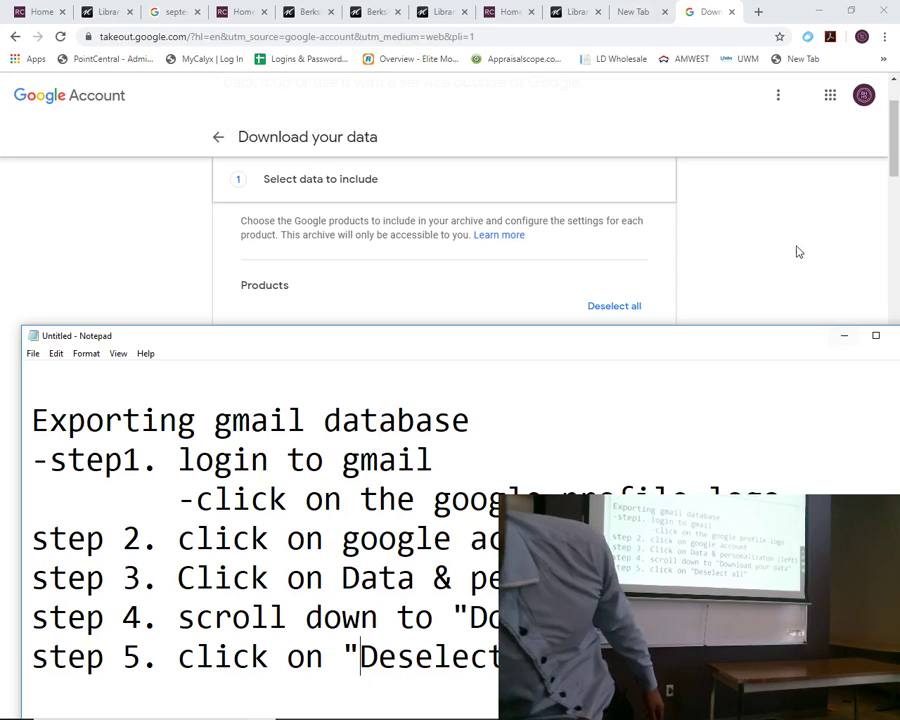
left_click_drag(671, 344, 673, 376)
Deselect all products in the Takeout archive list
left_click(731, 272)
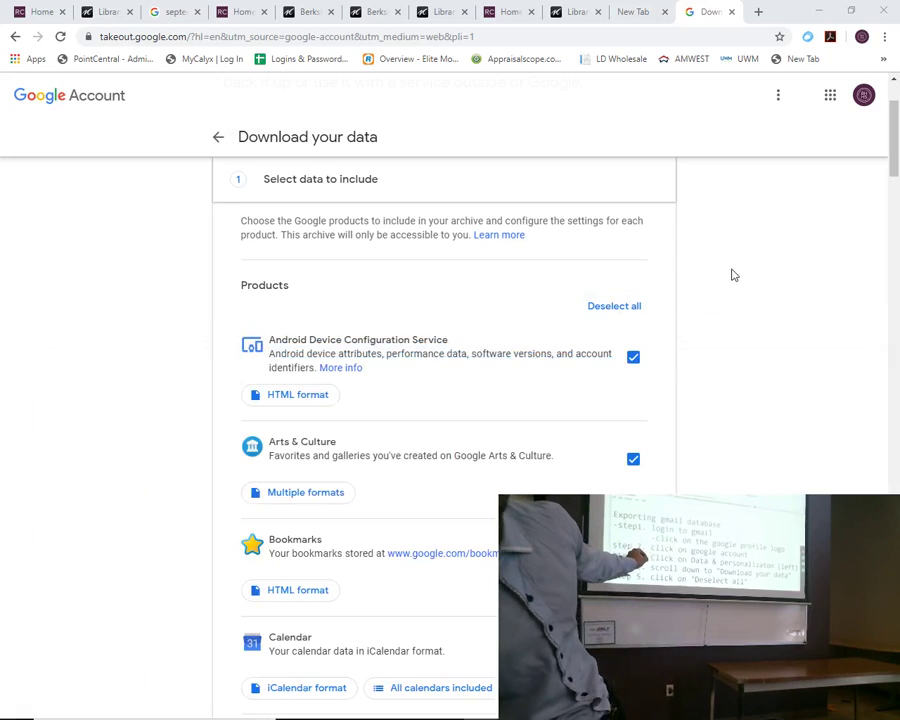
scroll(600, 310, "down", 10)
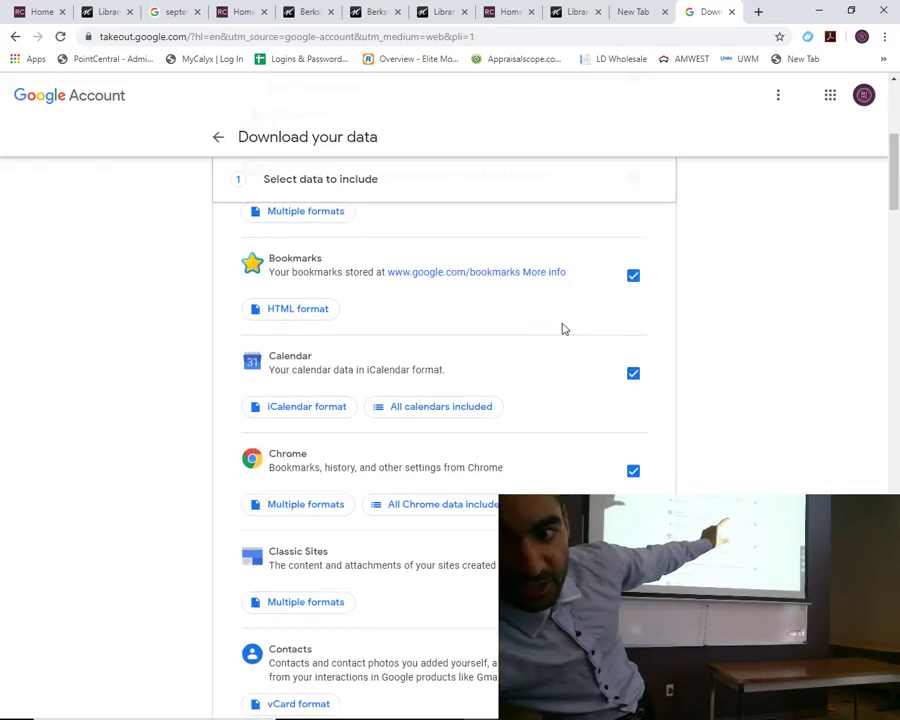
scroll(546, 301, "down", 7)
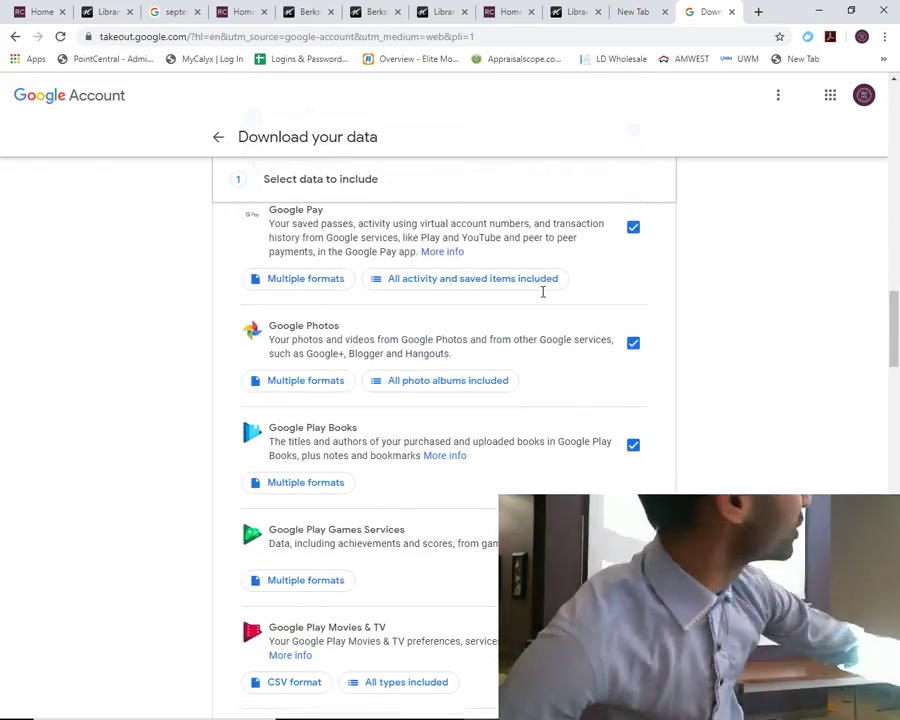
scroll(590, 305, "up", 5)
scroll(600, 310, "up", 10)
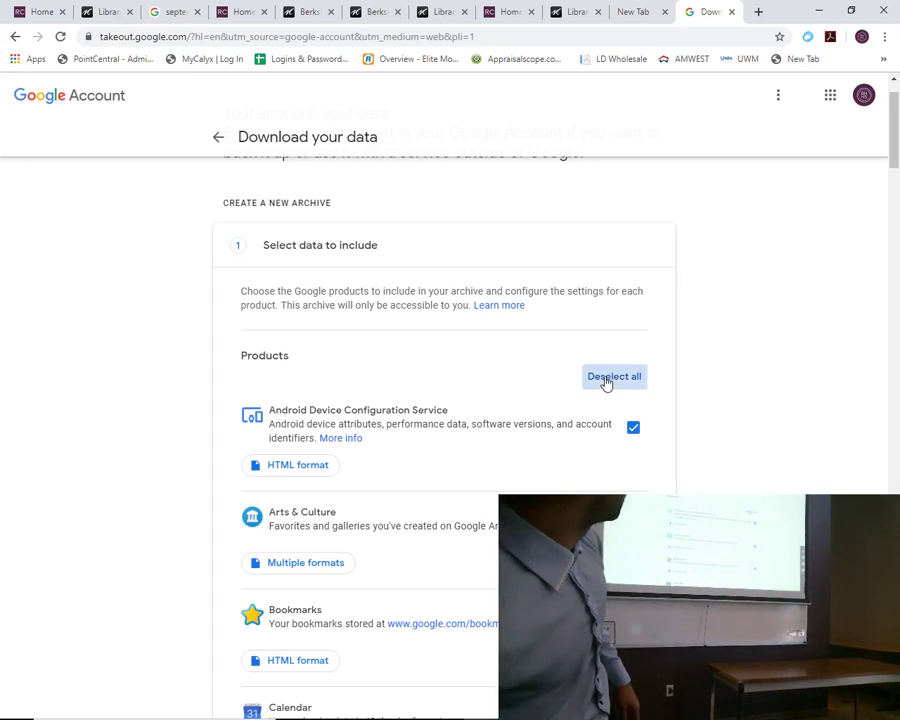
left_click(606, 379)
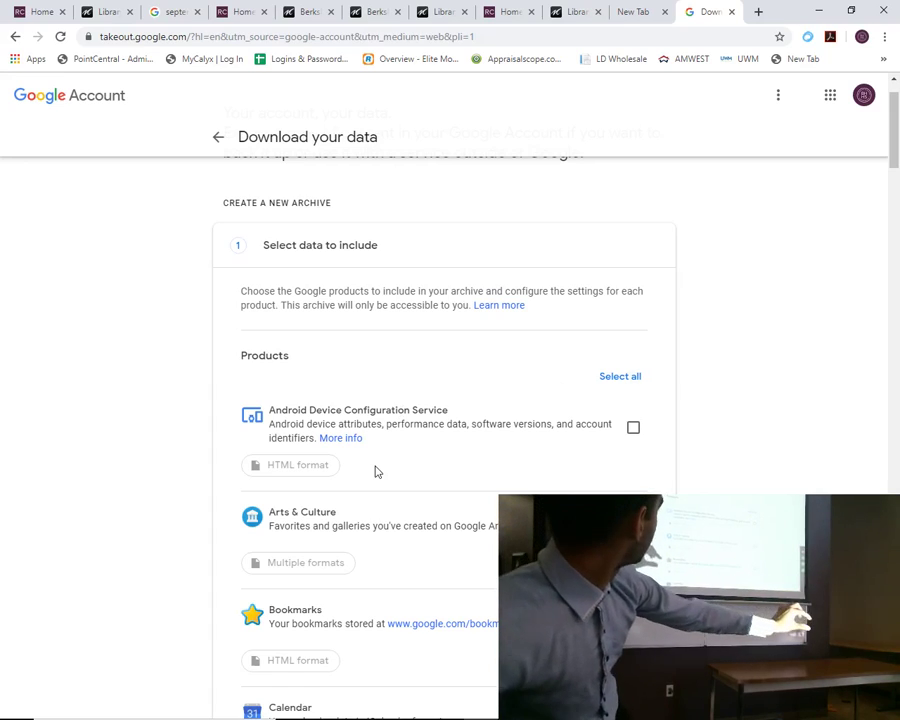
Check Contacts and change its export format from vCard to CSV
scroll(357, 450, "down", 3)
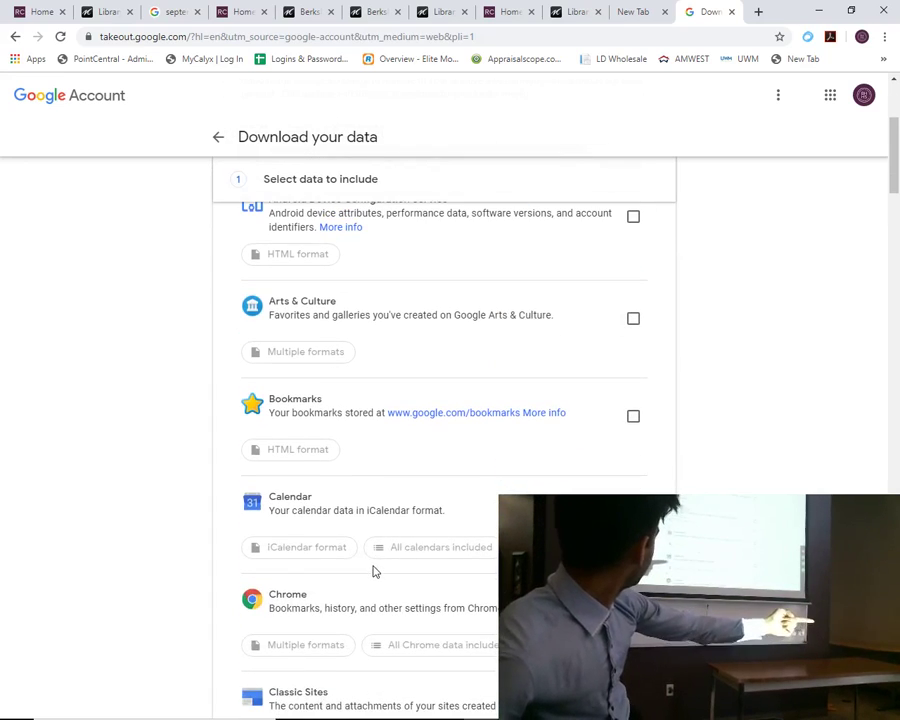
scroll(341, 513, "down", 2)
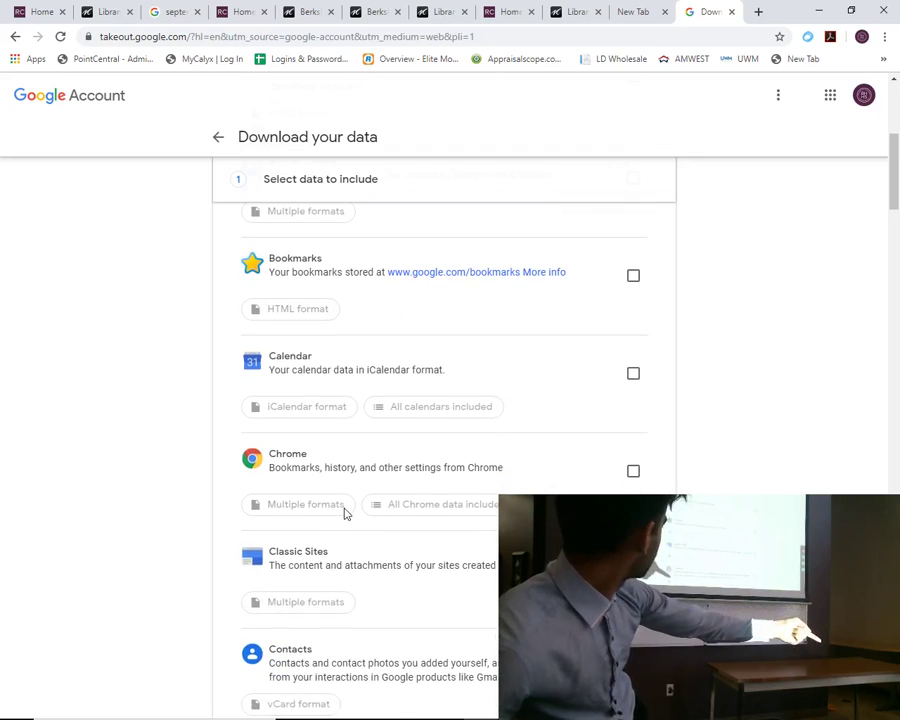
scroll(345, 513, "down", 3)
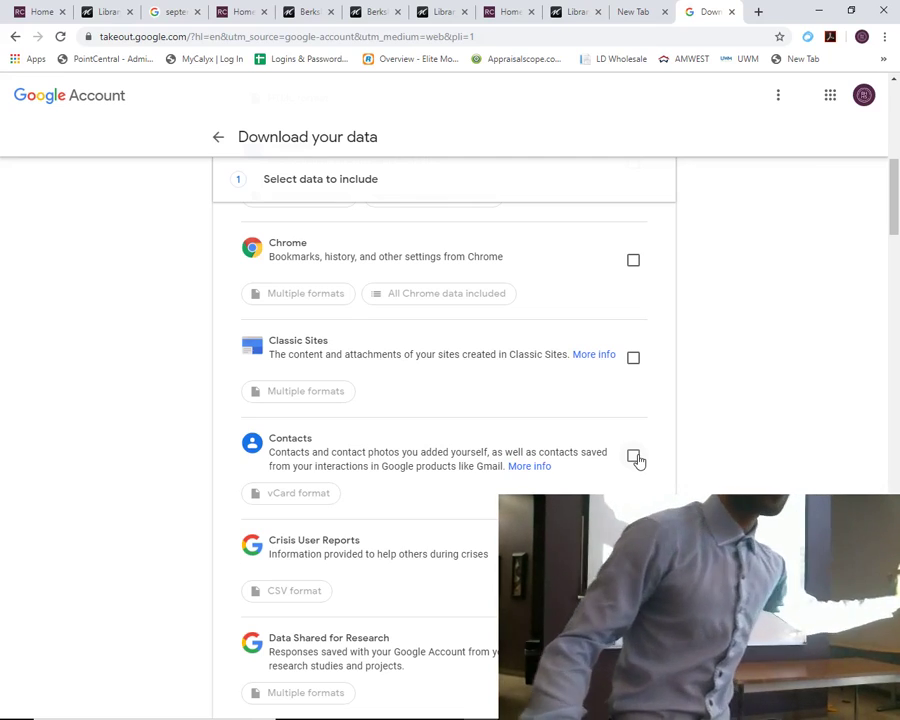
left_click(633, 457)
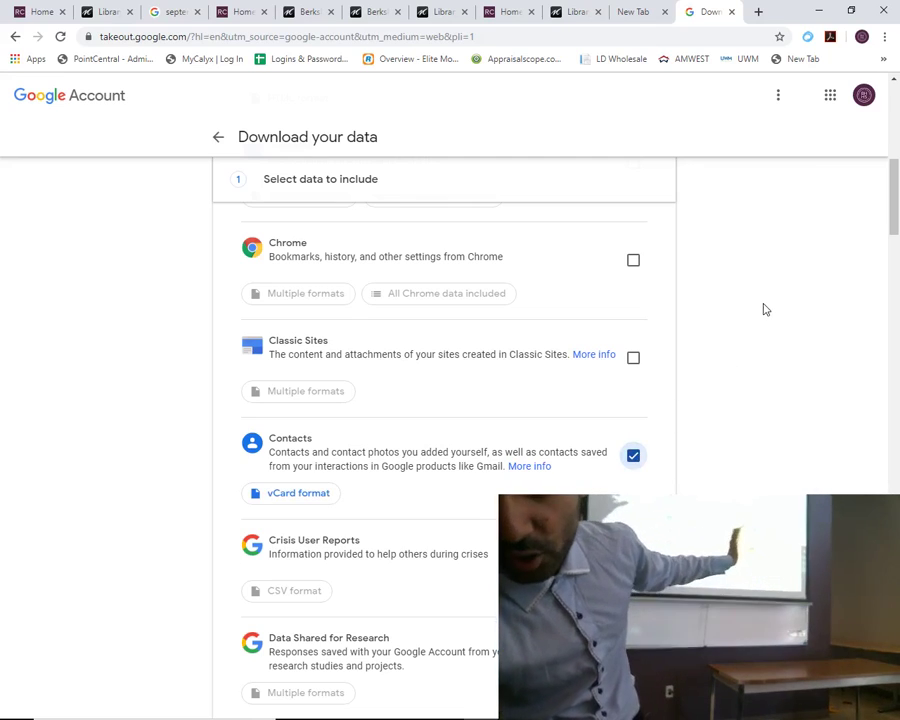
scroll(758, 330, "down", 1)
scroll(755, 336, "down", 2)
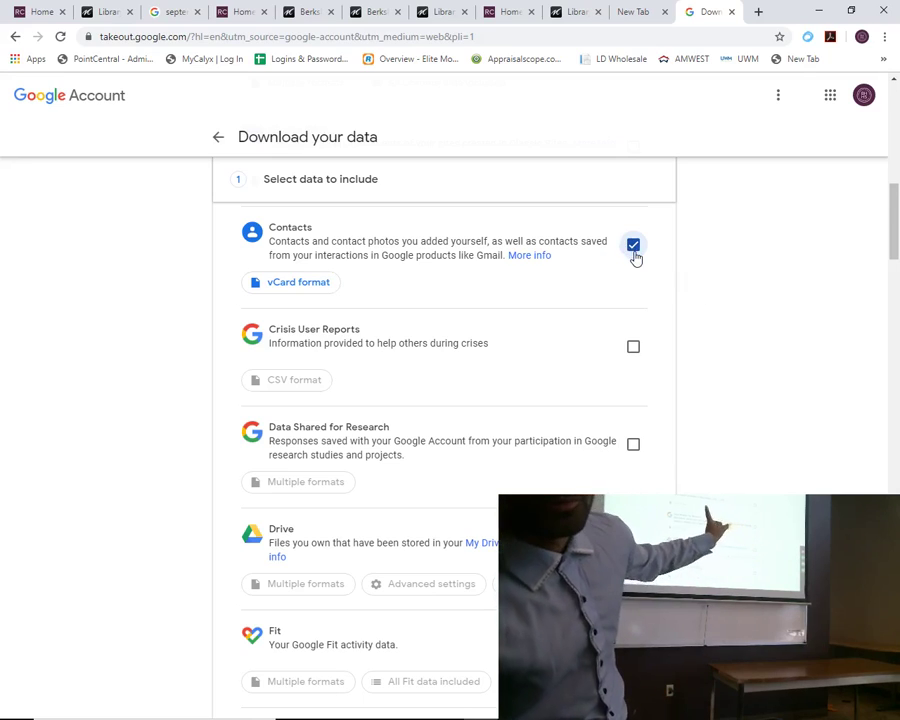
left_click(297, 286)
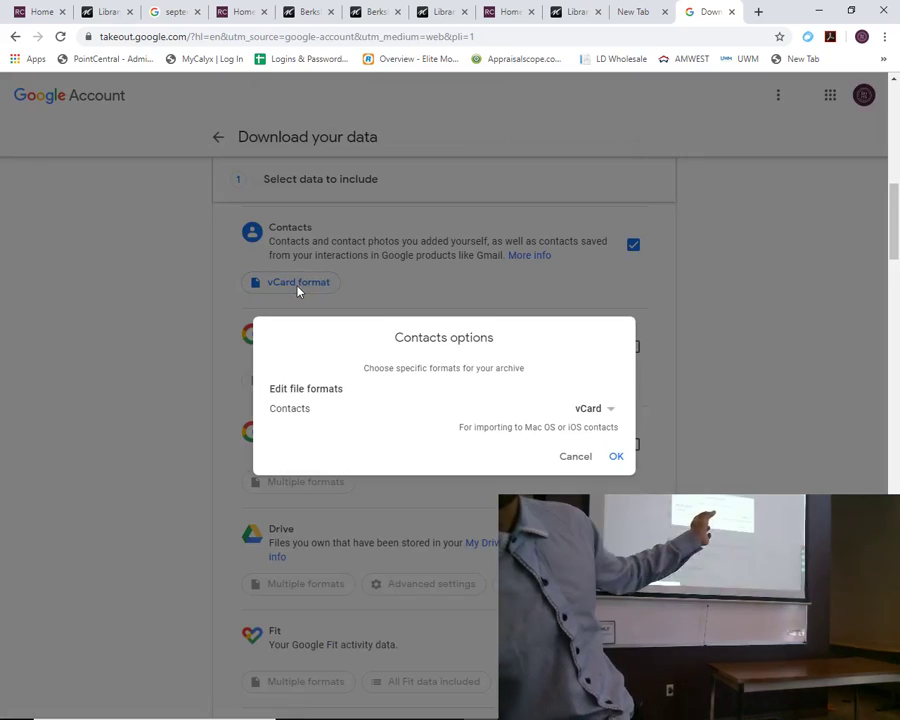
left_click(590, 411)
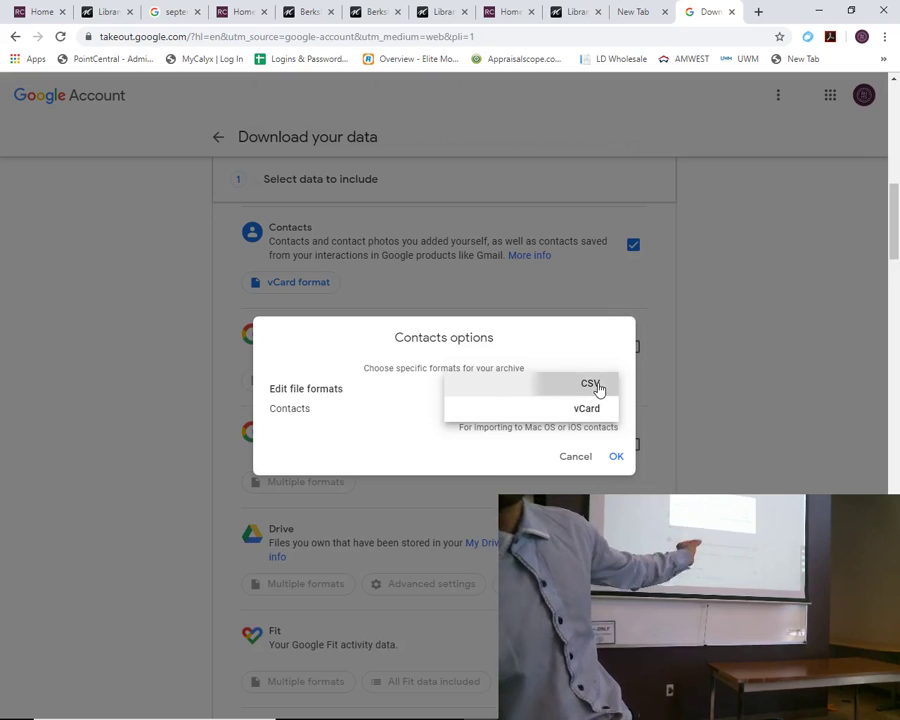
left_click(596, 385)
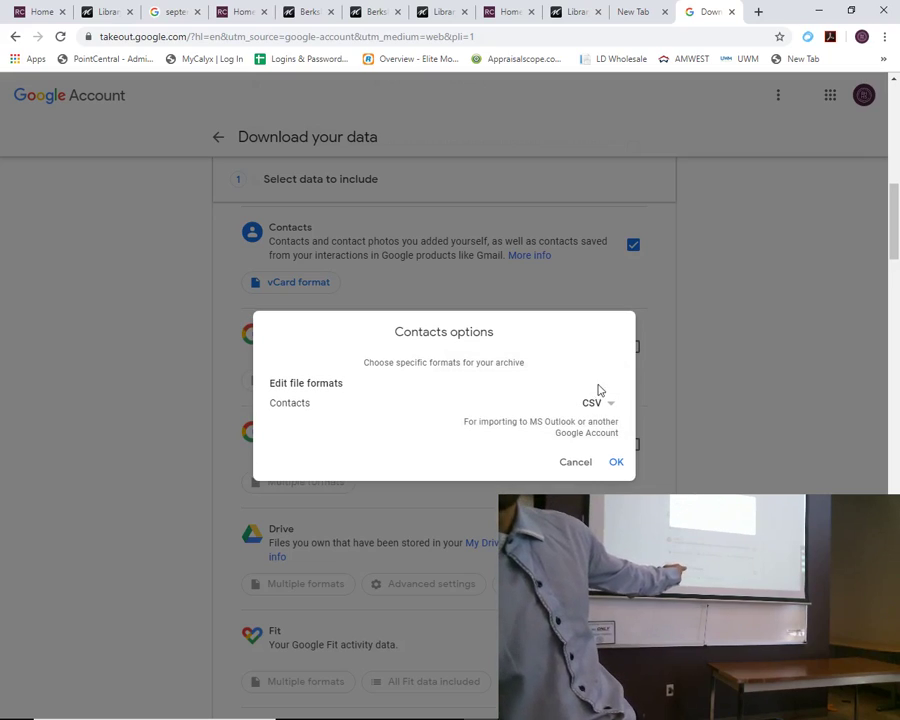
left_click(616, 464)
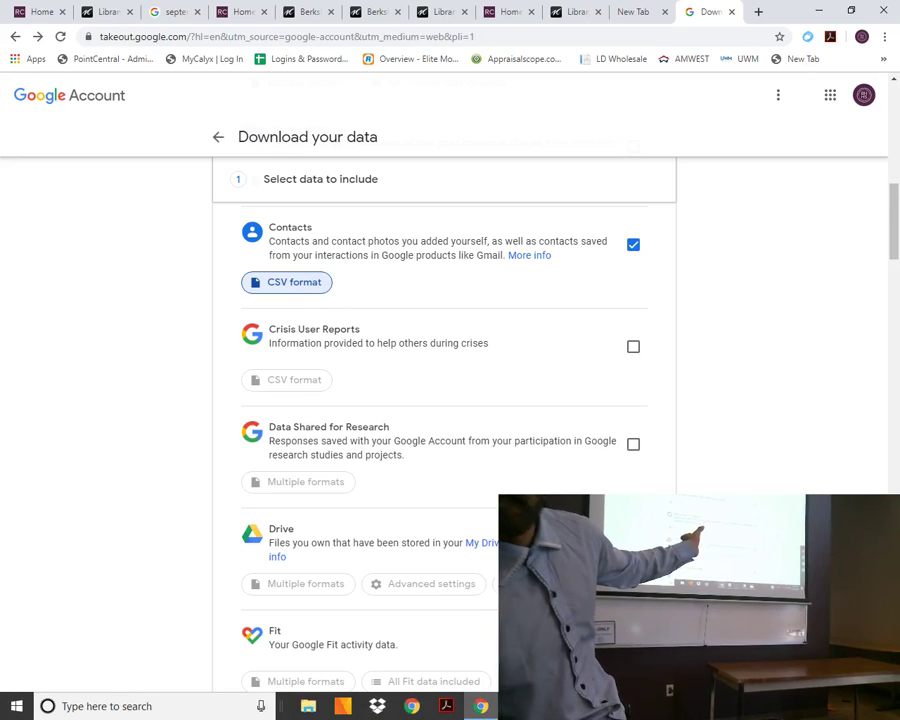
left_click(478, 707)
Add step 6 (find "Contacts") and step 7 (check it, change V-card to CSV) to the notes
scroll(361, 570, "down", 1)
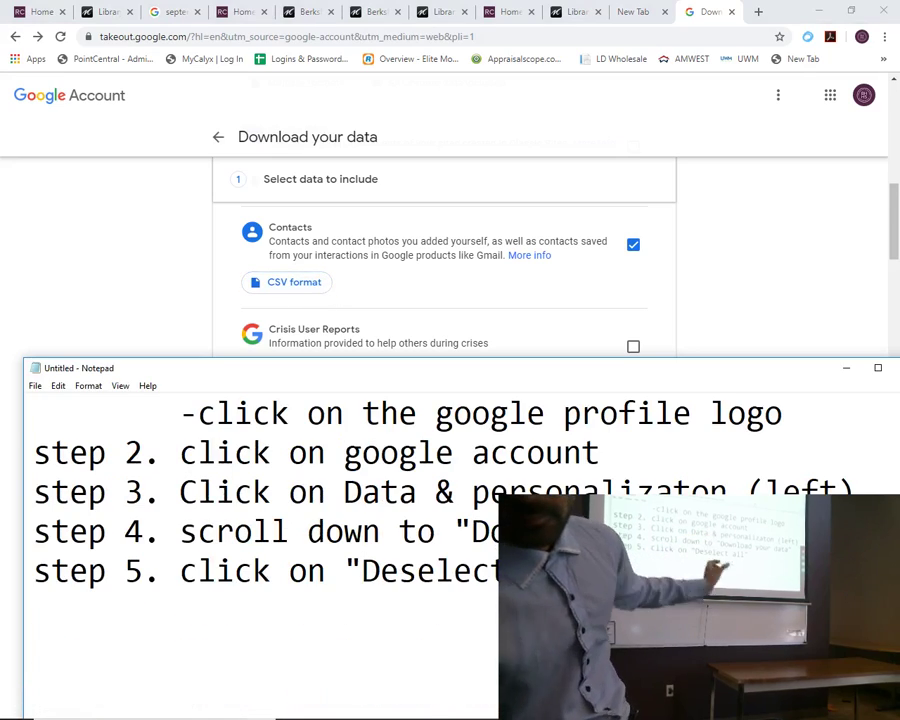
type("step")
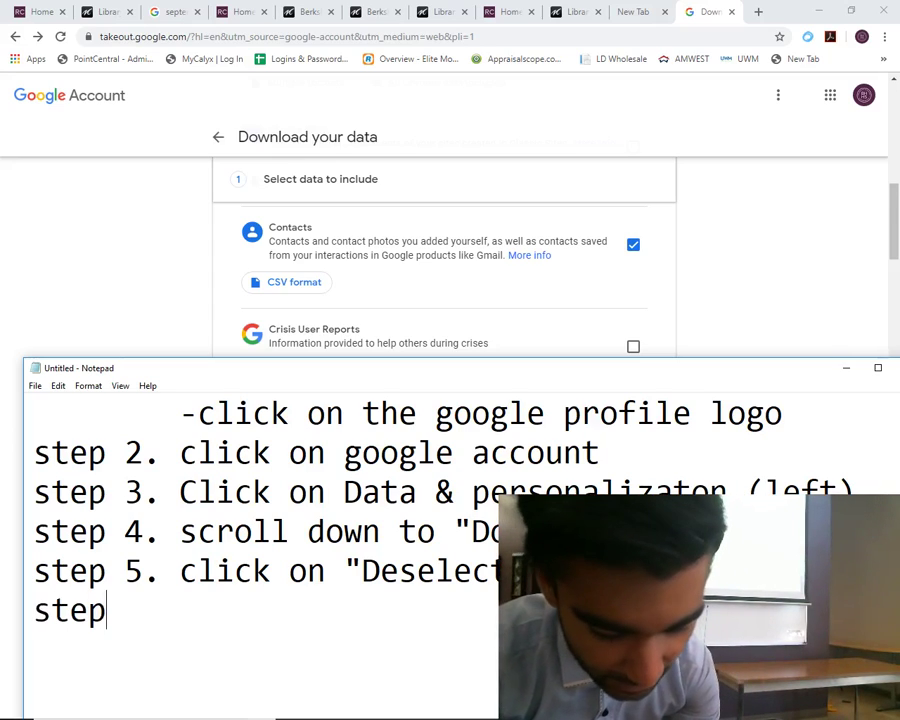
type(" 6. scro")
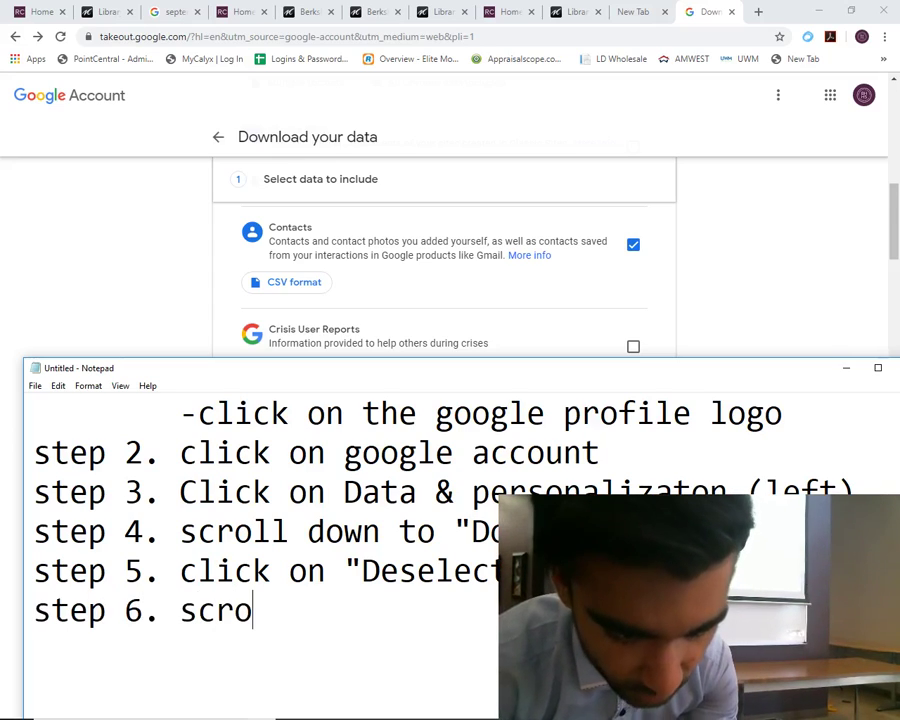
type("lll and find")
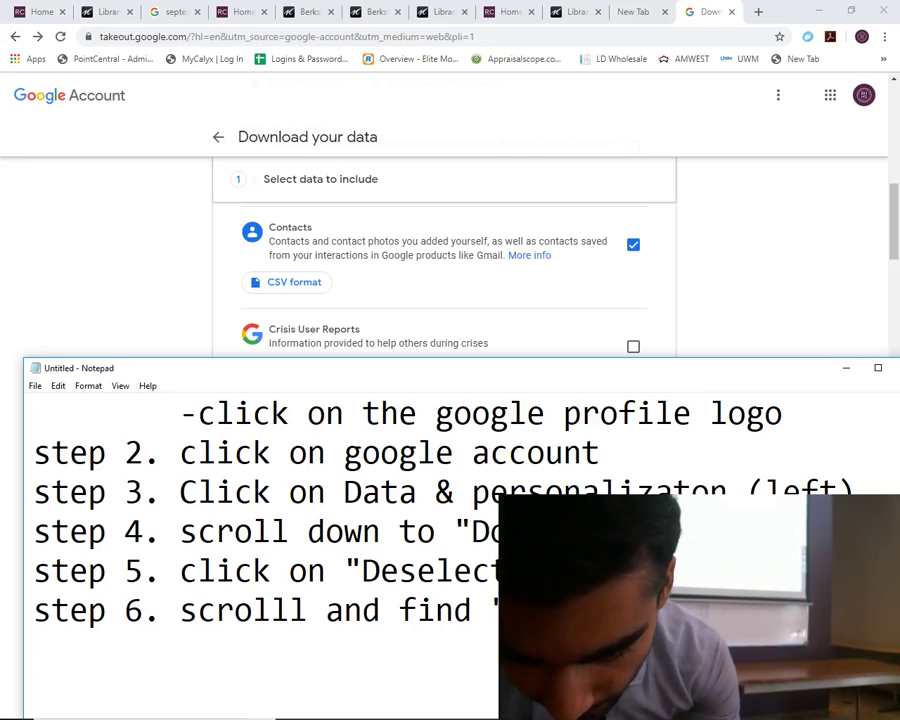
type("ste")
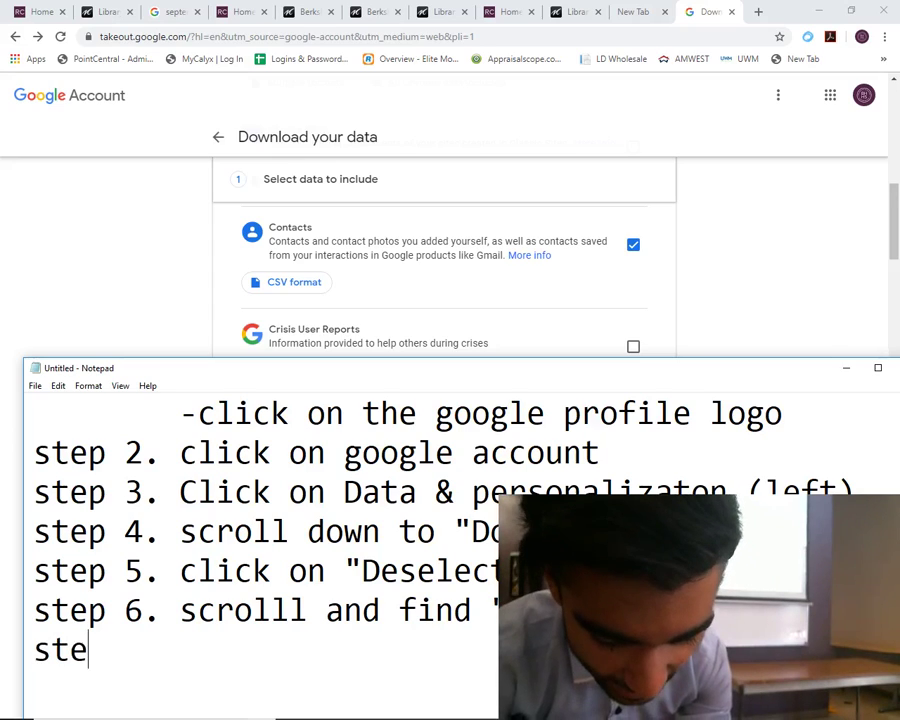
type("p 7. check ma")
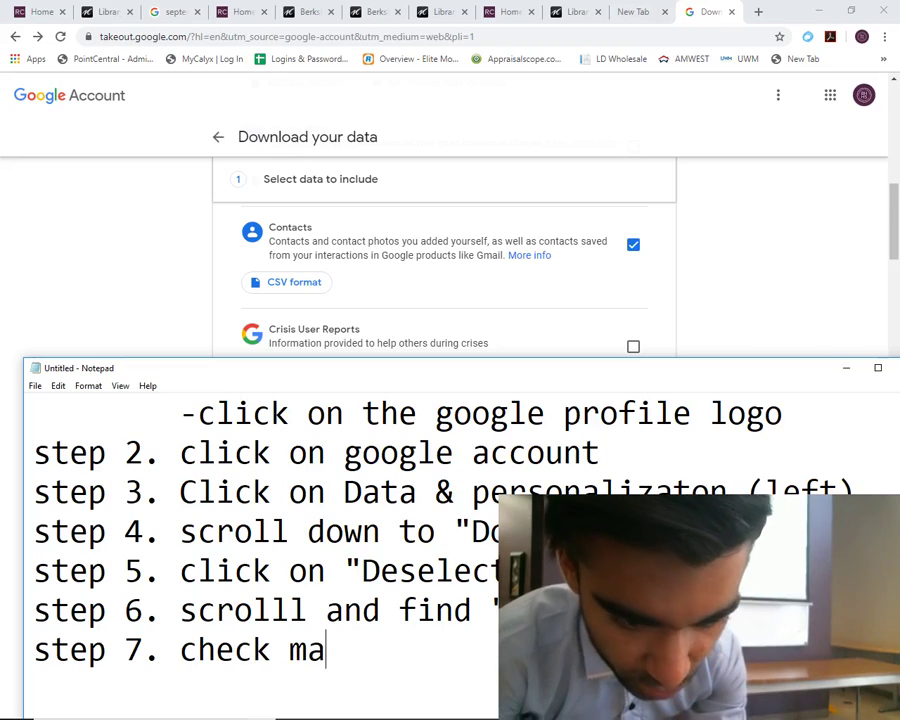
type("rk it! ")
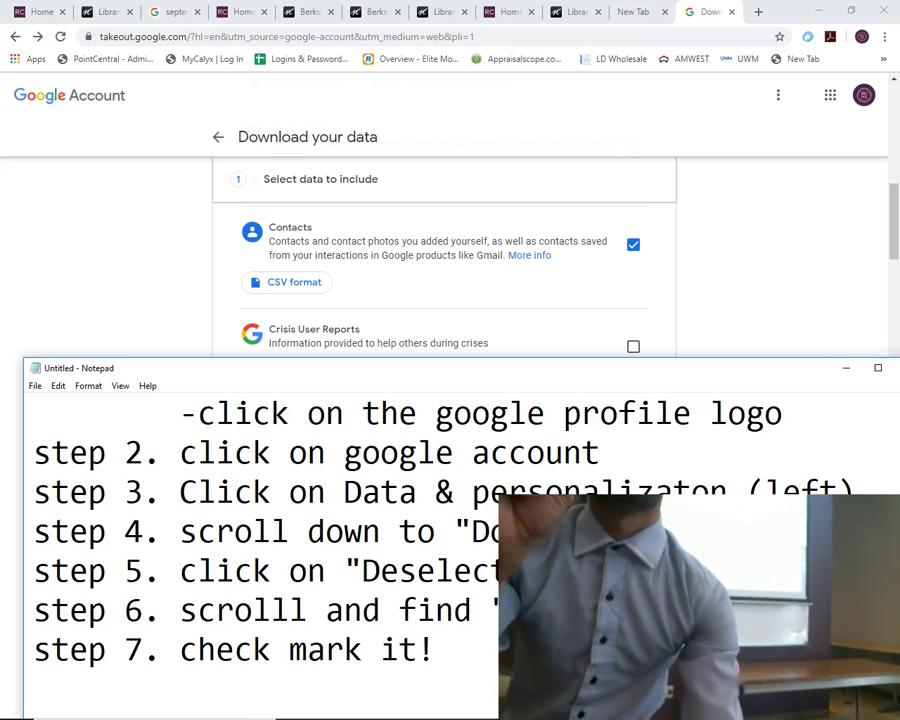
type("cha")
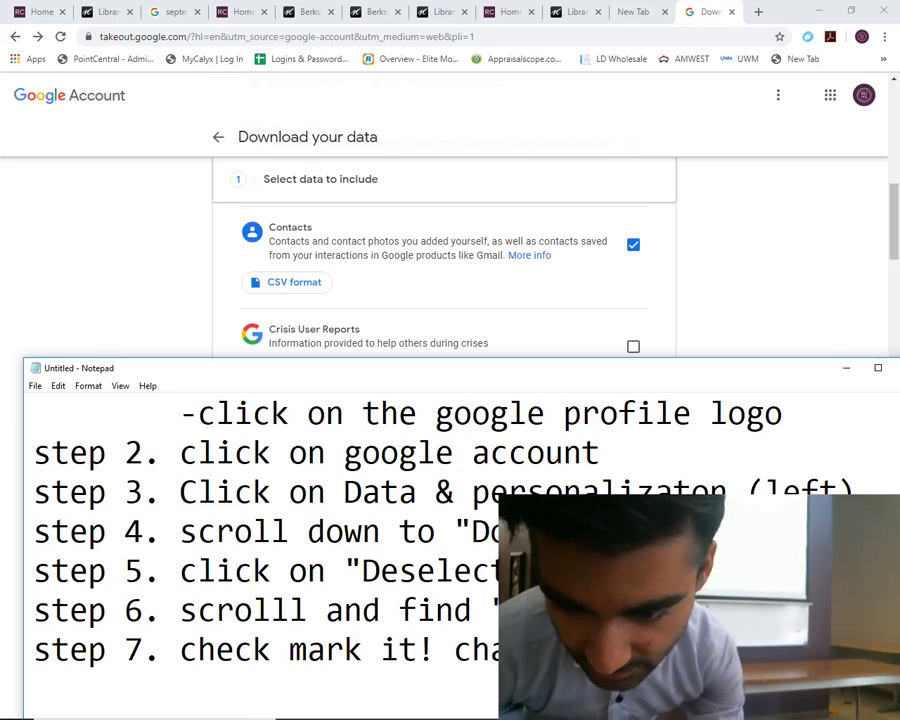
left_click_drag(695, 368, 666, 196)
scroll(506, 446, "down", 2)
scroll(506, 446, "up", 3)
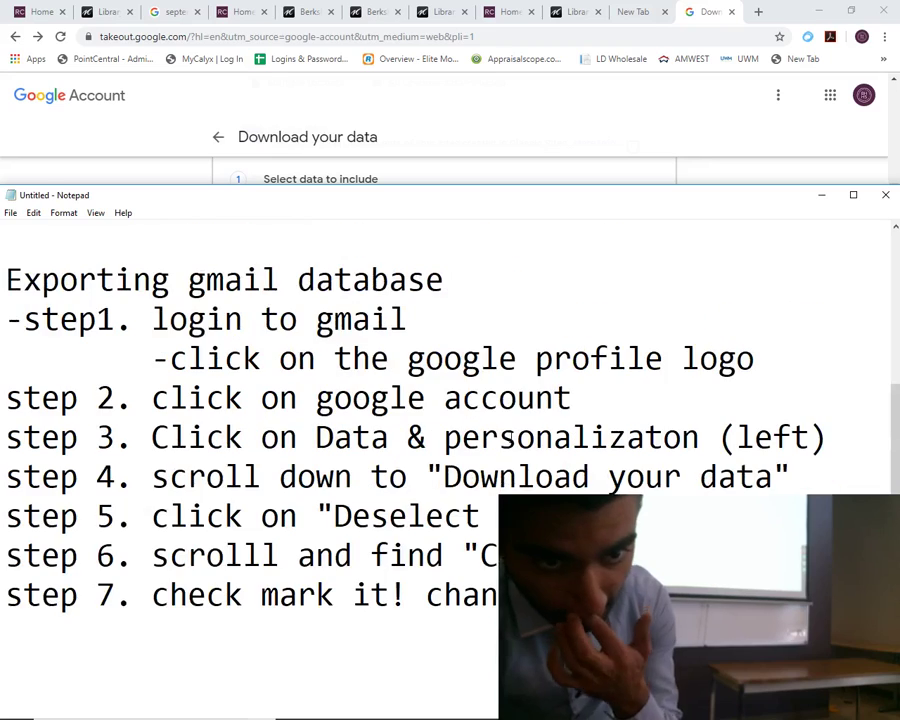
scroll(520, 425, "down", 1)
scroll(520, 425, "down", 1)
left_click_drag(481, 197, 459, 445)
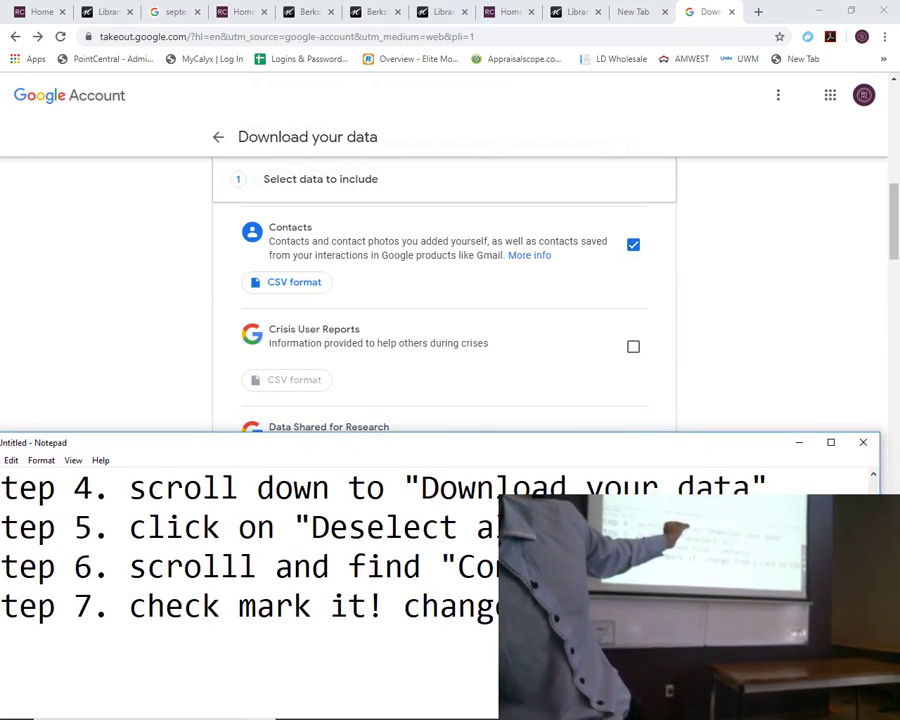
Switch the Contacts export format to vCard, then back to CSV, confirming each with OK
left_click(271, 288)
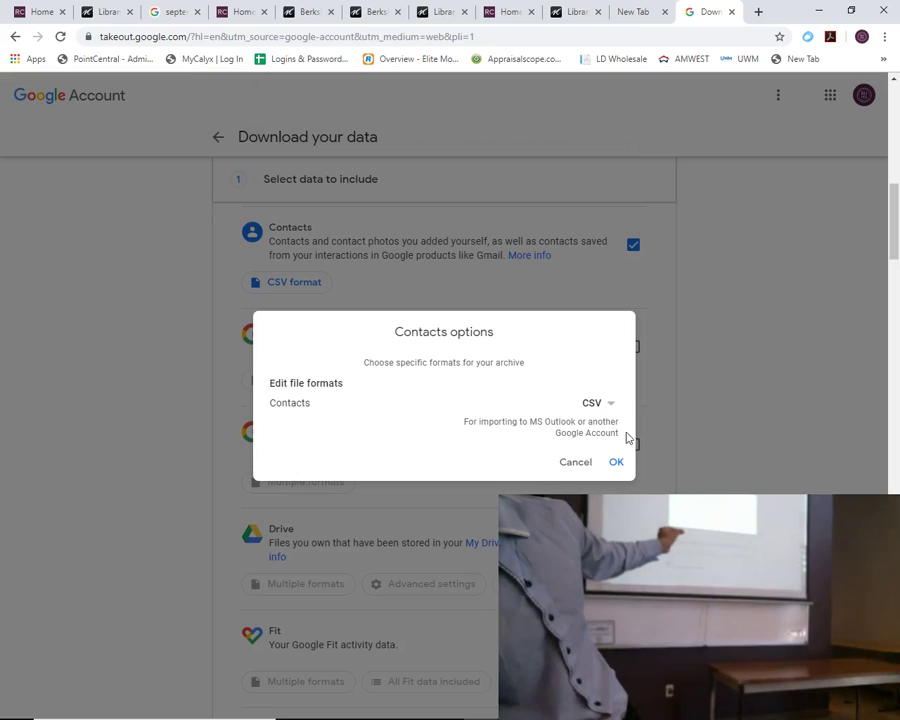
left_click(596, 404)
left_click(587, 428)
left_click(616, 463)
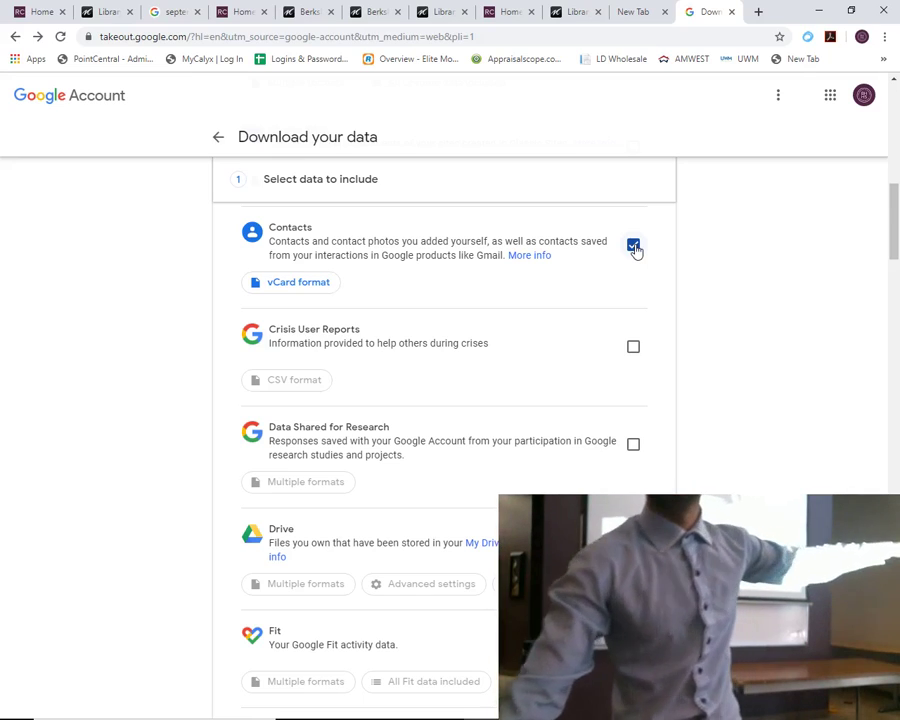
left_click(322, 285)
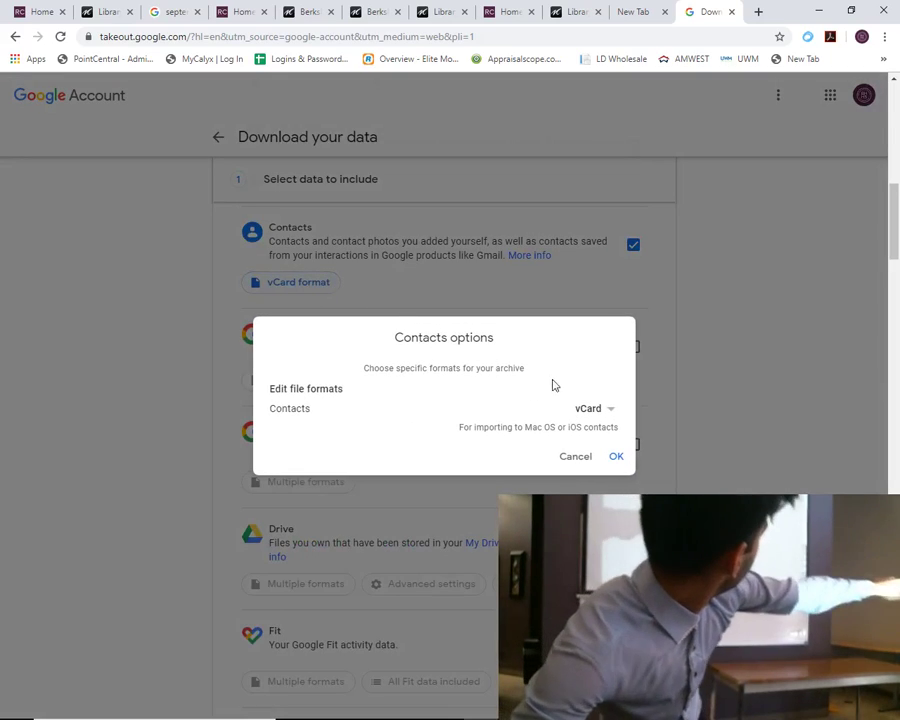
left_click(592, 407)
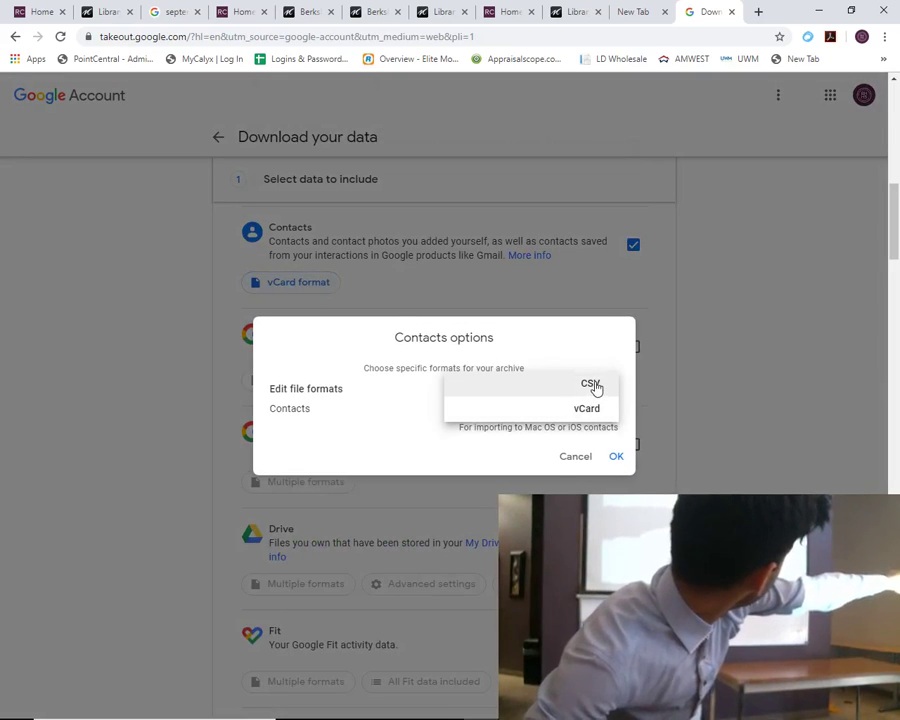
left_click(592, 385)
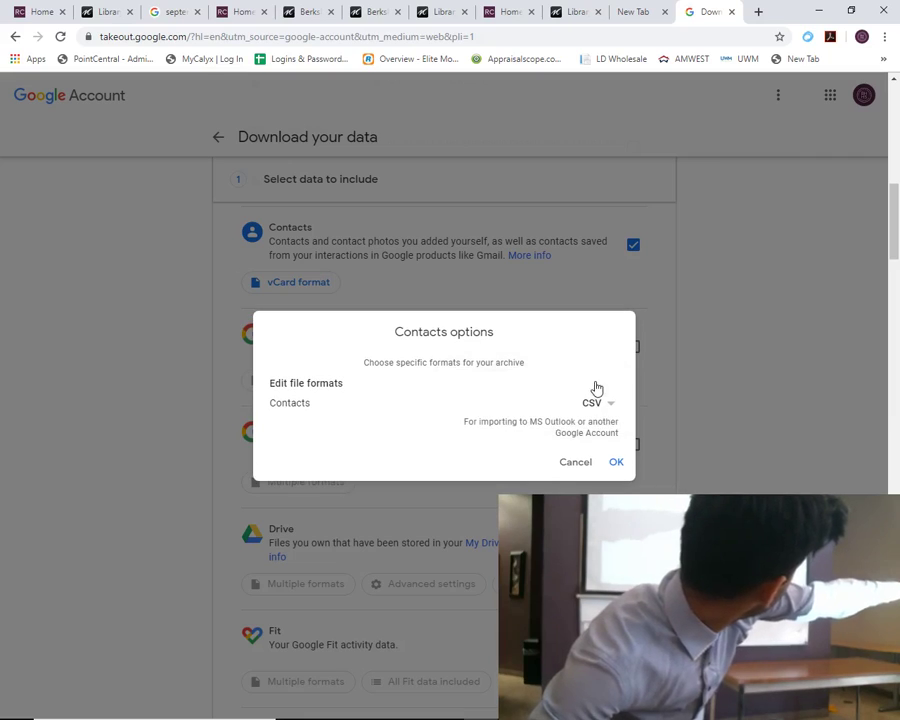
left_click(617, 463)
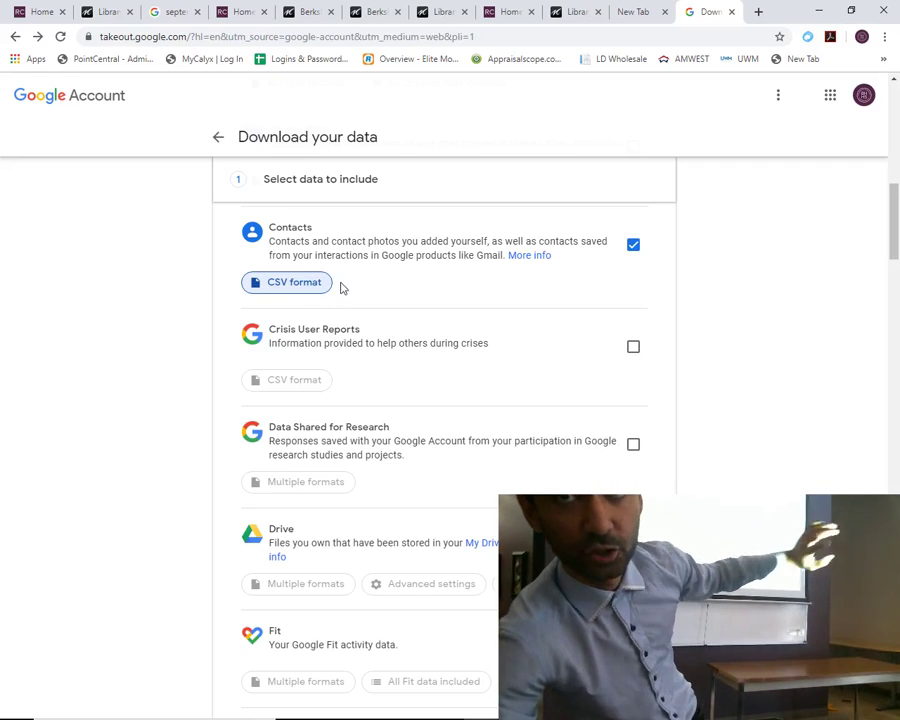
Go to Next step at the bottom of the product list and create the Contacts export
scroll(268, 368, "down", 2)
scroll(226, 397, "down", 14)
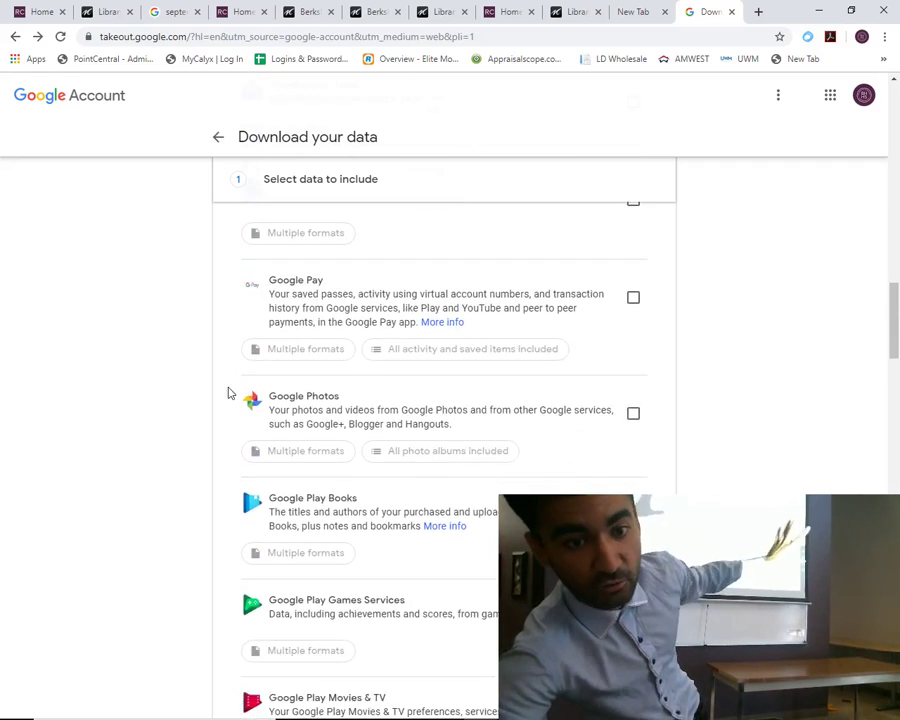
scroll(226, 385, "down", 15)
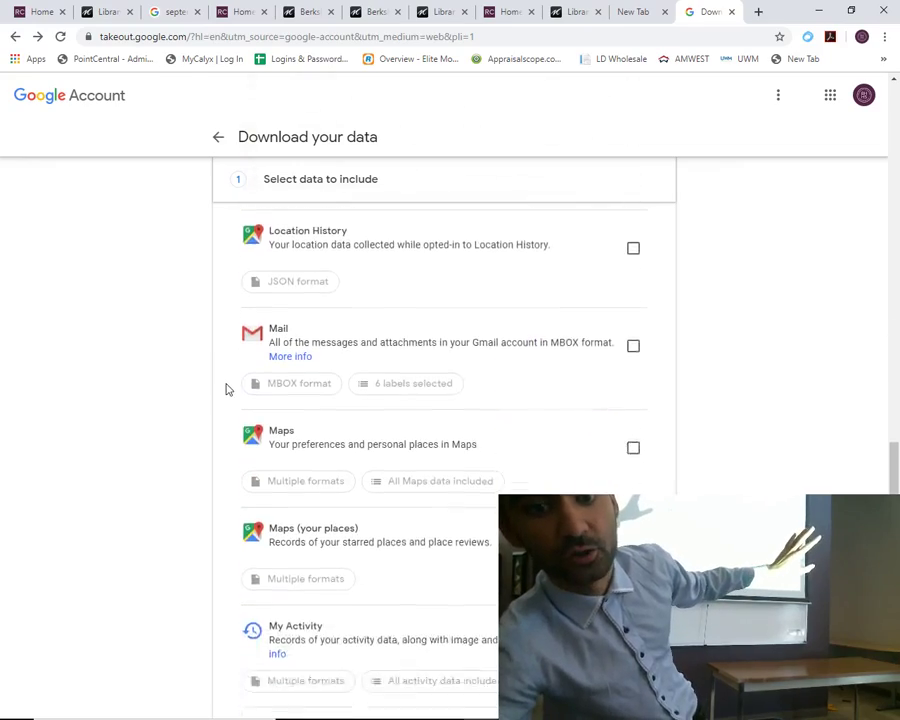
scroll(250, 395, "down", 10)
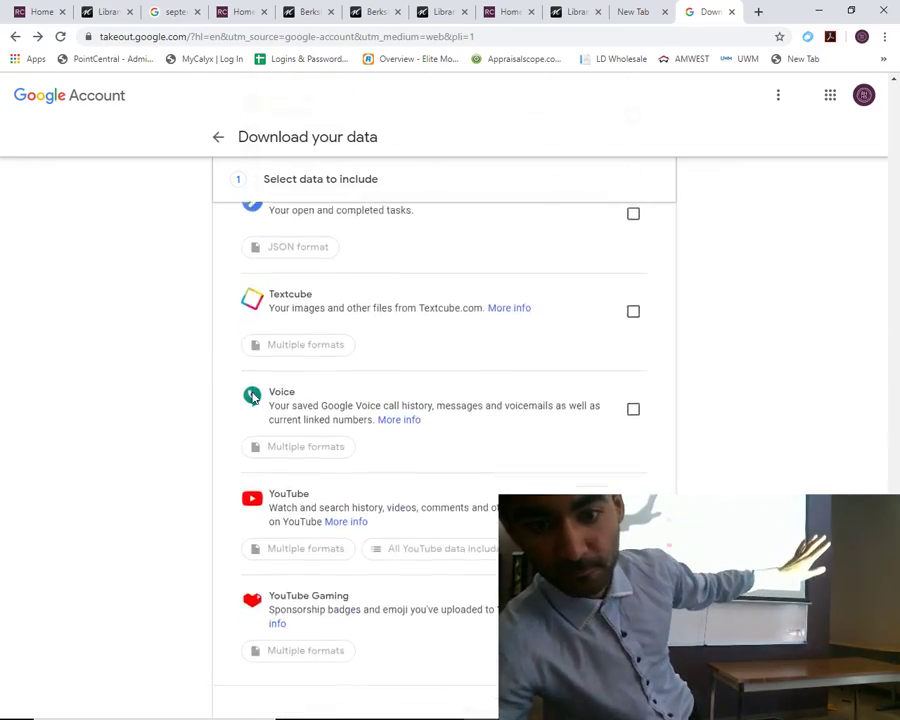
left_click(605, 551)
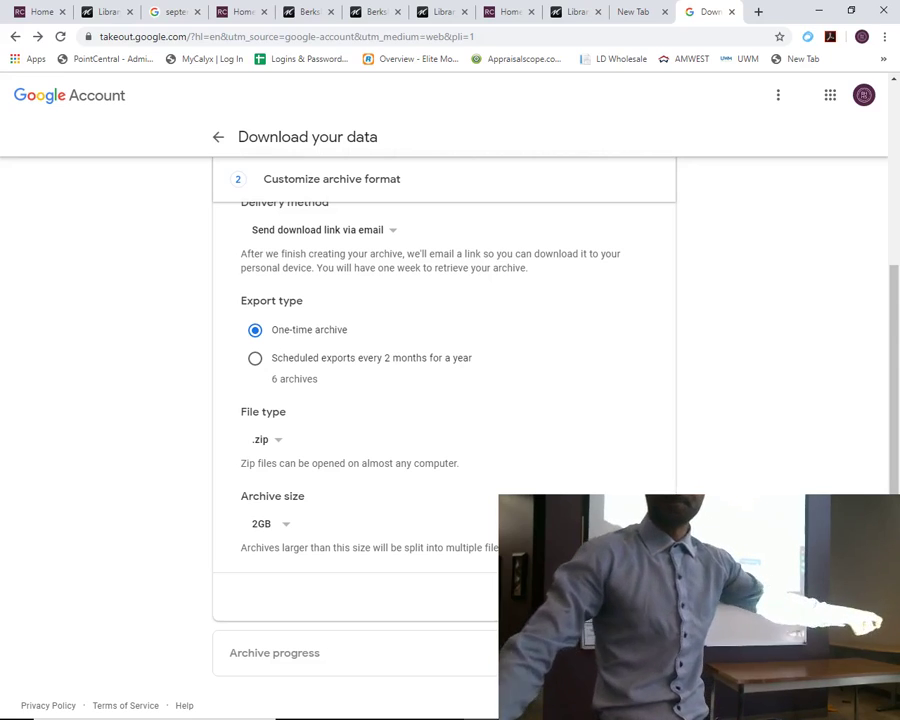
scroll(444, 400, "up", 1)
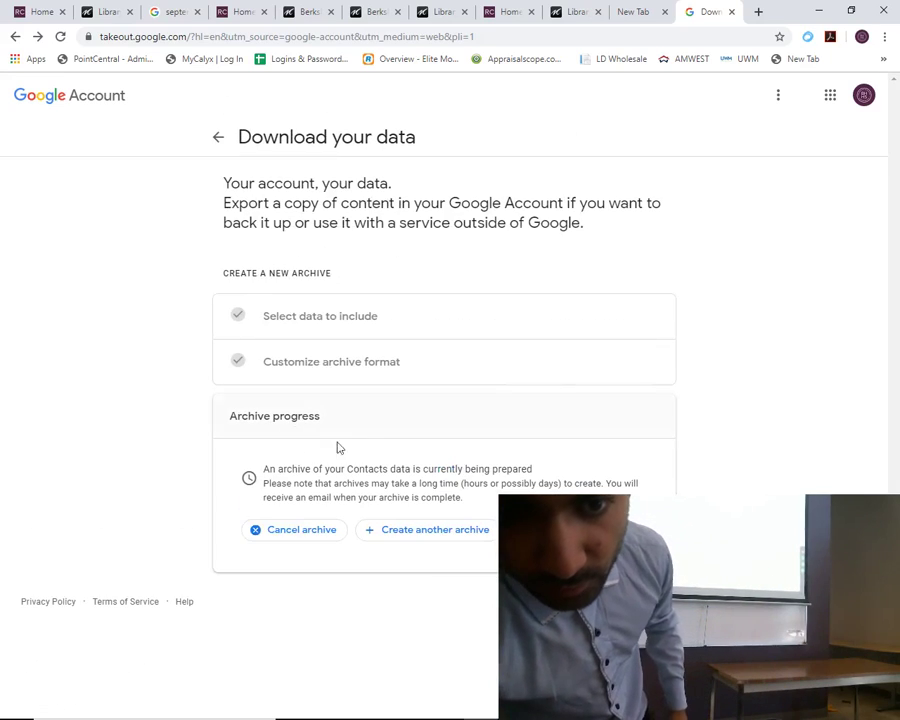
left_click_drag(341, 480, 484, 469)
left_click(518, 481)
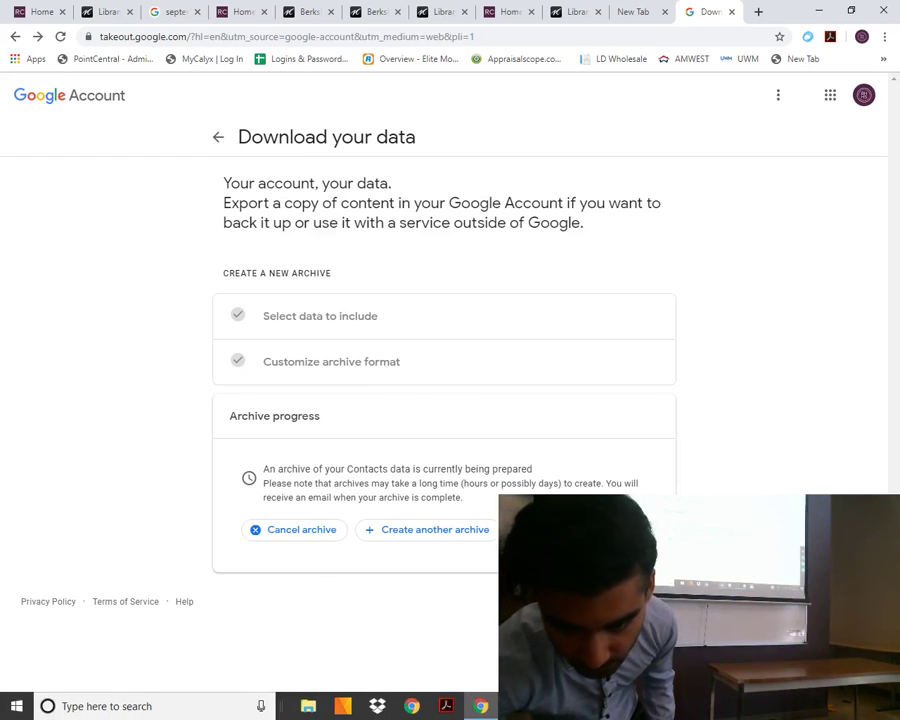
Add 'Step 8. scroll down and click next' to the notes and move the window to show every step
left_click(515, 706)
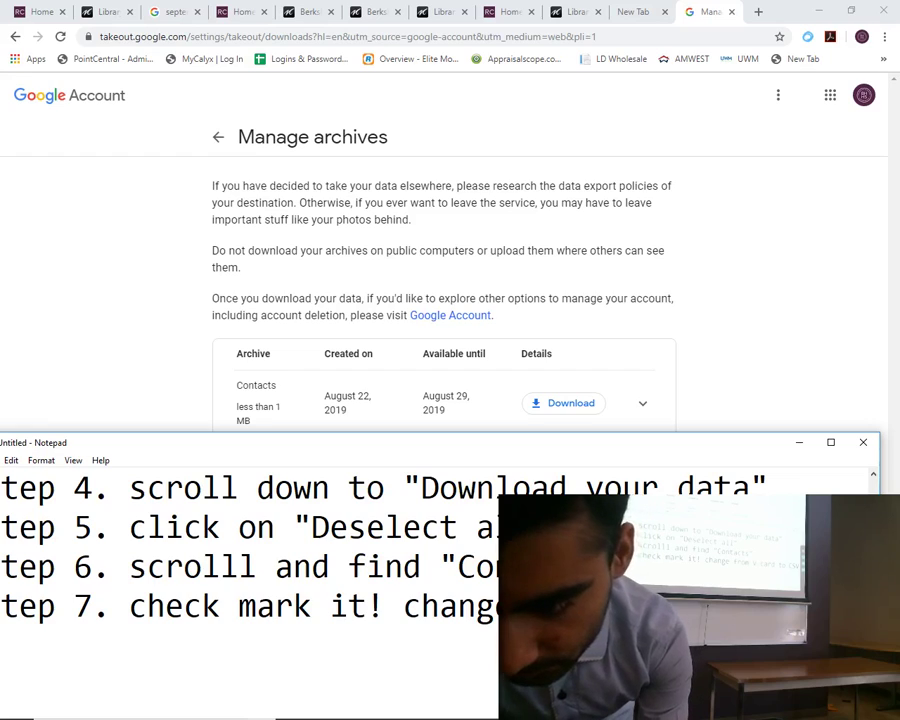
scroll(250, 570, "left", 1)
key("Return")
type("Step")
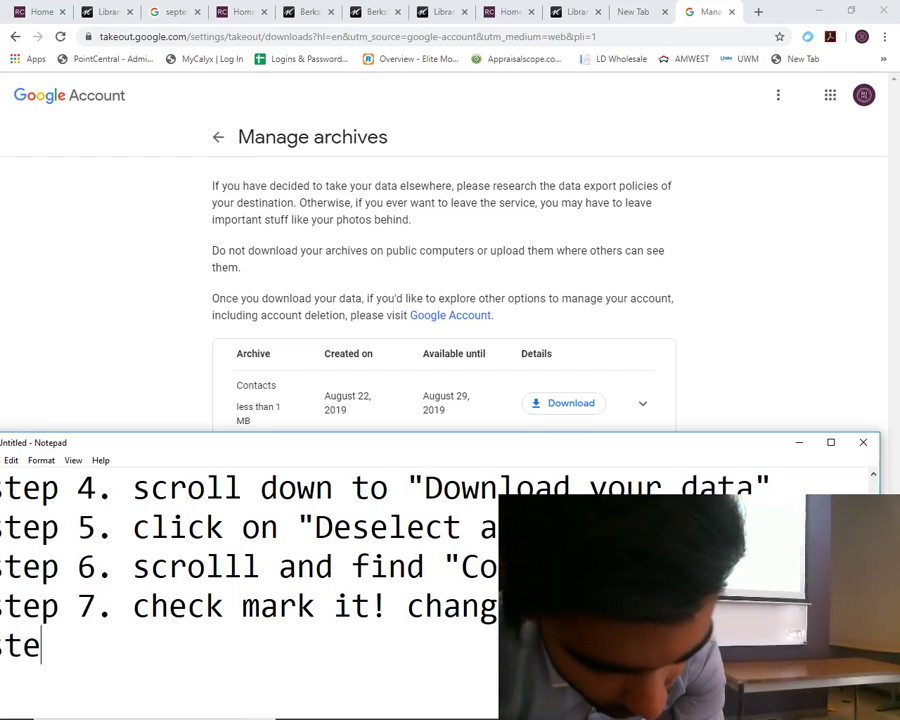
type(" 8")
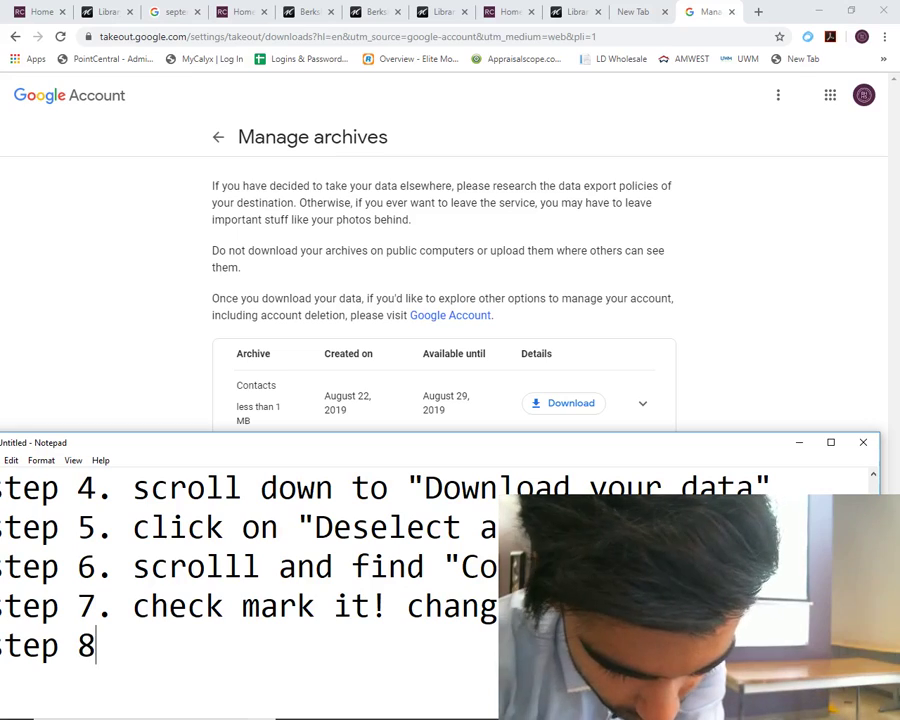
type(". scro")
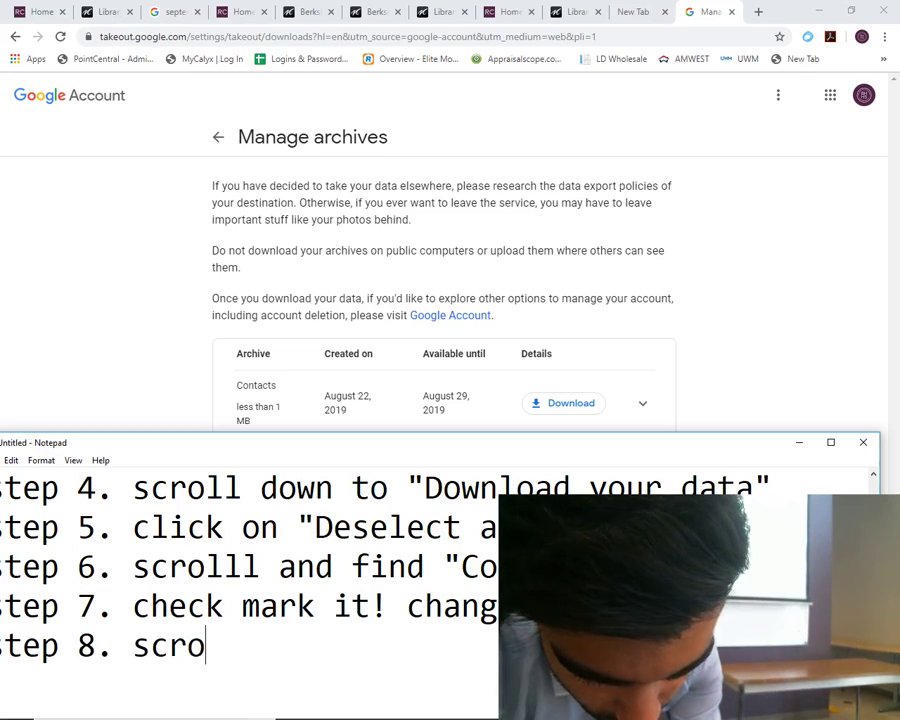
type("ll down and cl")
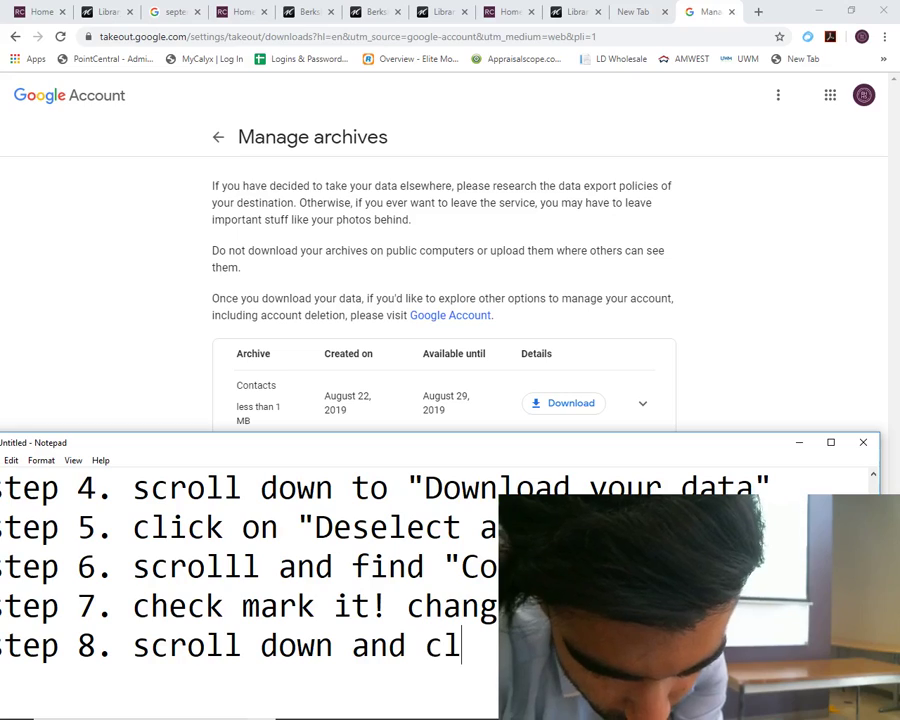
type("ik")
key("BackSpace")
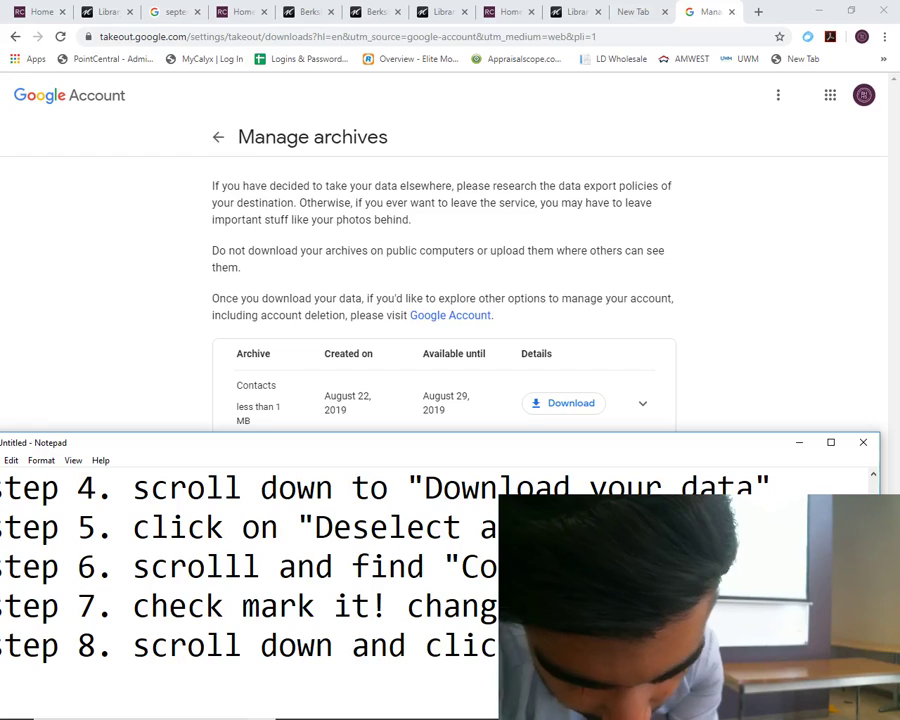
type("ck next")
left_click_drag(693, 449, 732, 259)
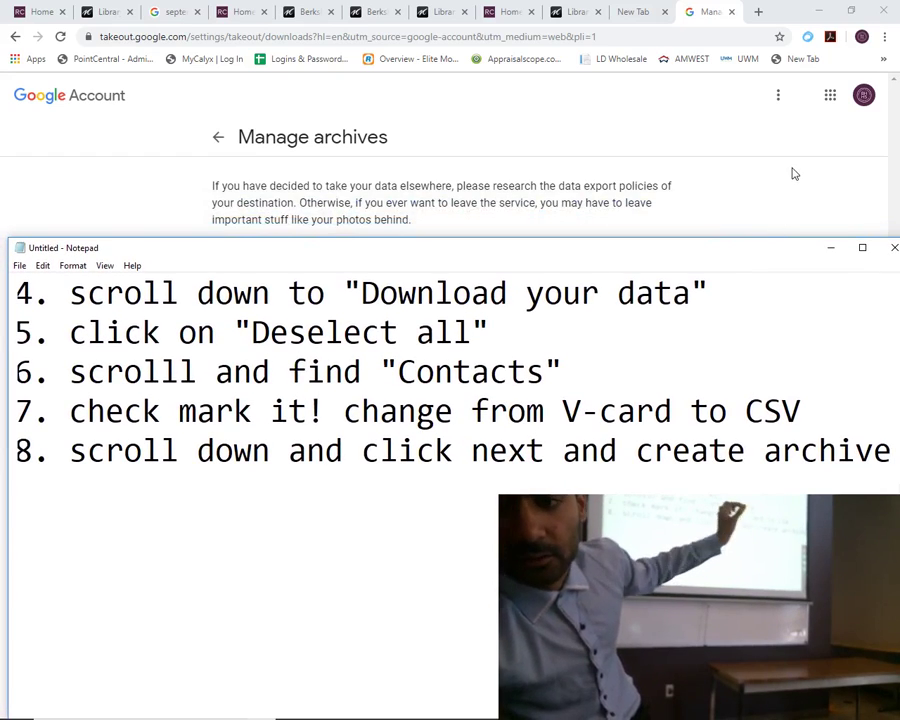
left_click(792, 174)
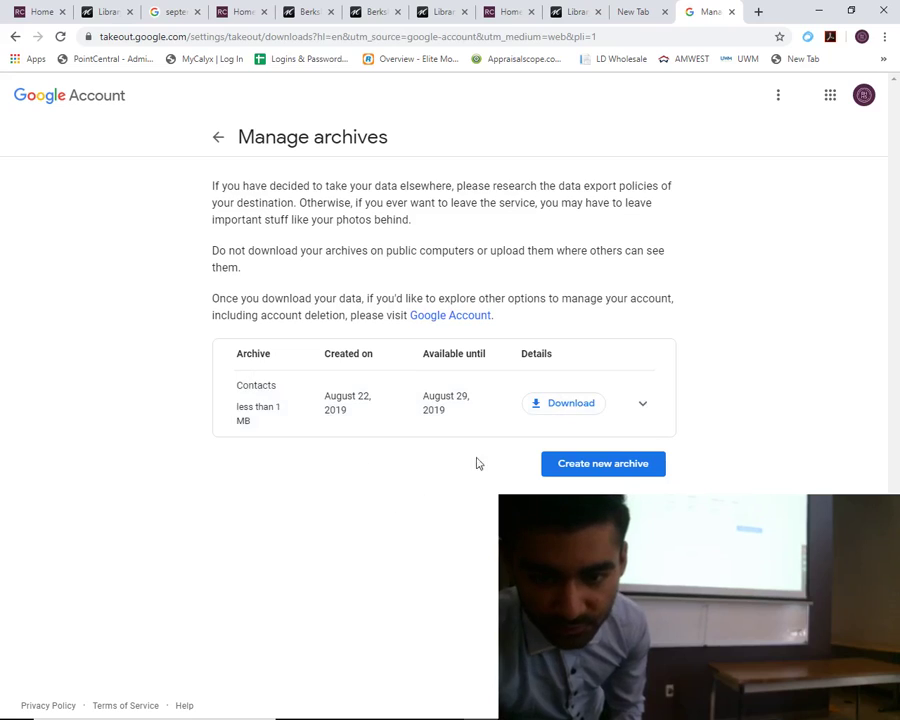
Download the Contacts archive zip, confirming the account sign-in with the password
left_click(566, 406)
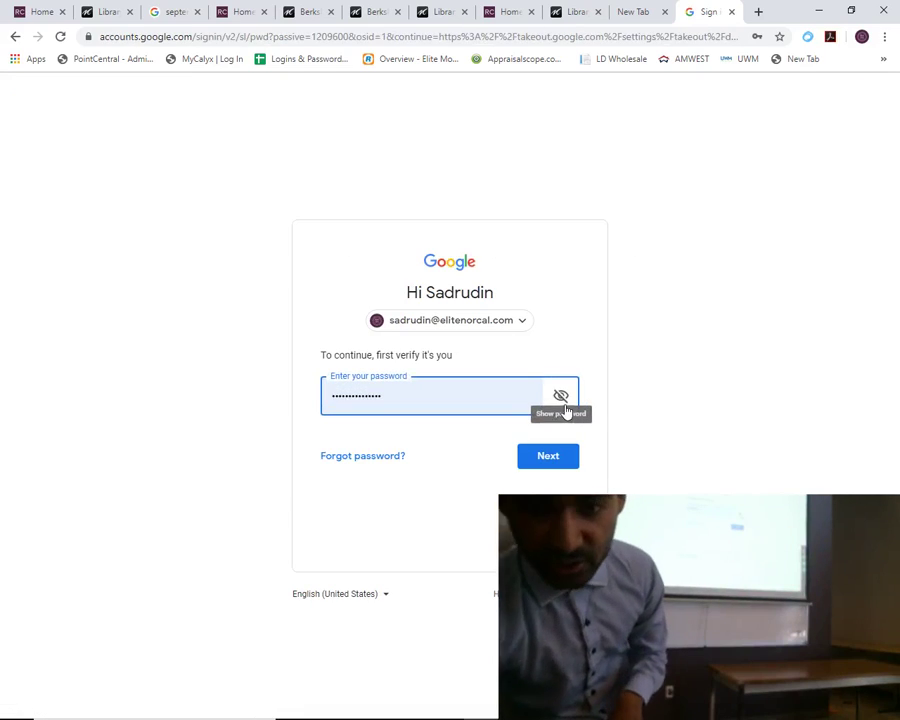
left_click(562, 455)
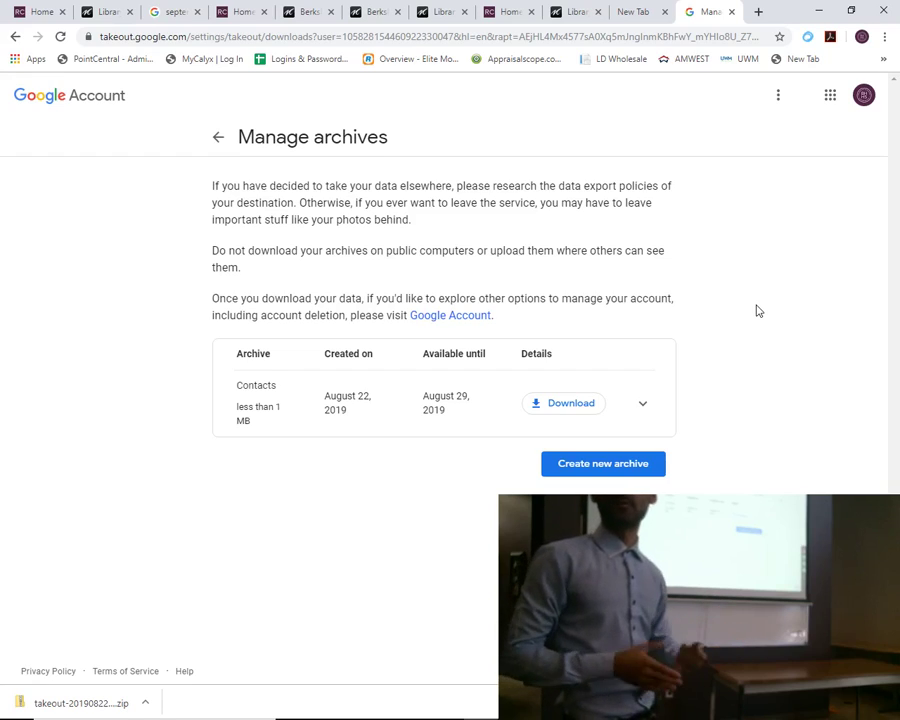
Bring the Notepad notes to the front, enlarge the window and move it up
mouse_move(600, 716)
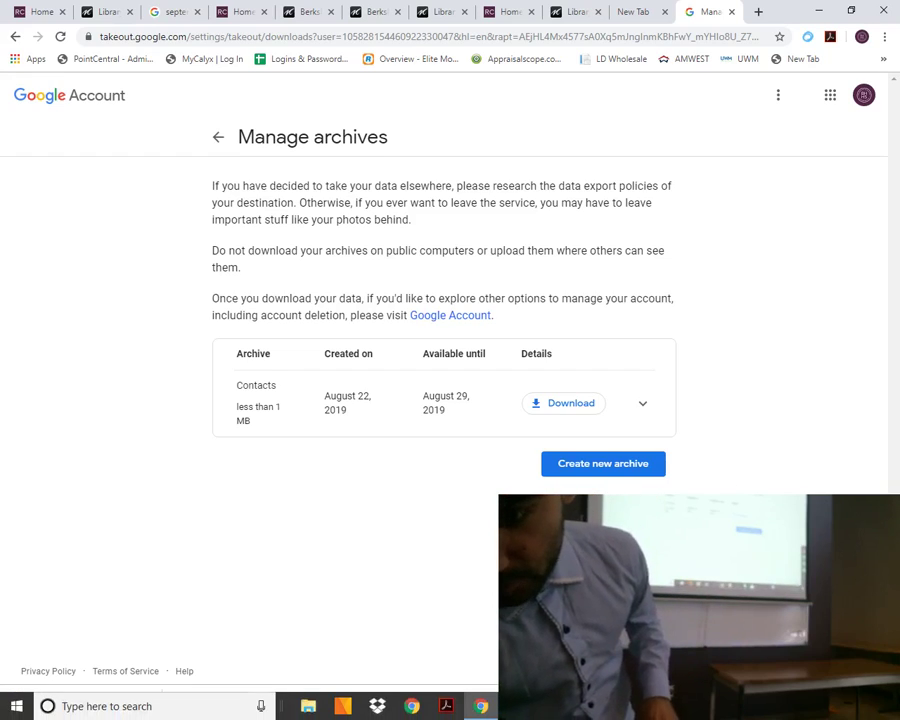
left_click(516, 706)
scroll(529, 425, "up", 1)
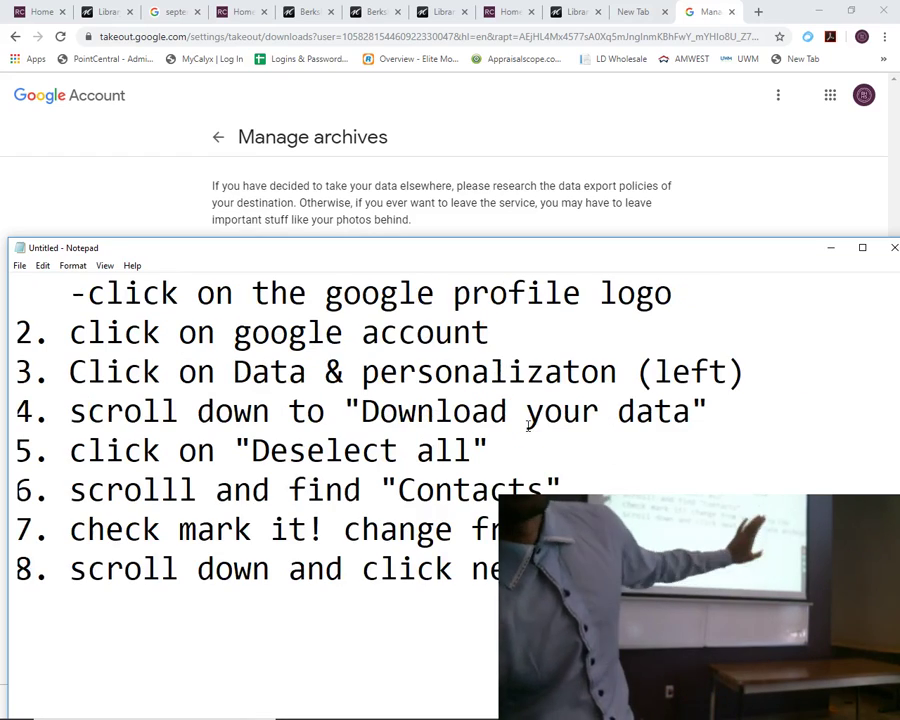
left_click_drag(502, 239, 495, 115)
scroll(475, 237, "up", 1)
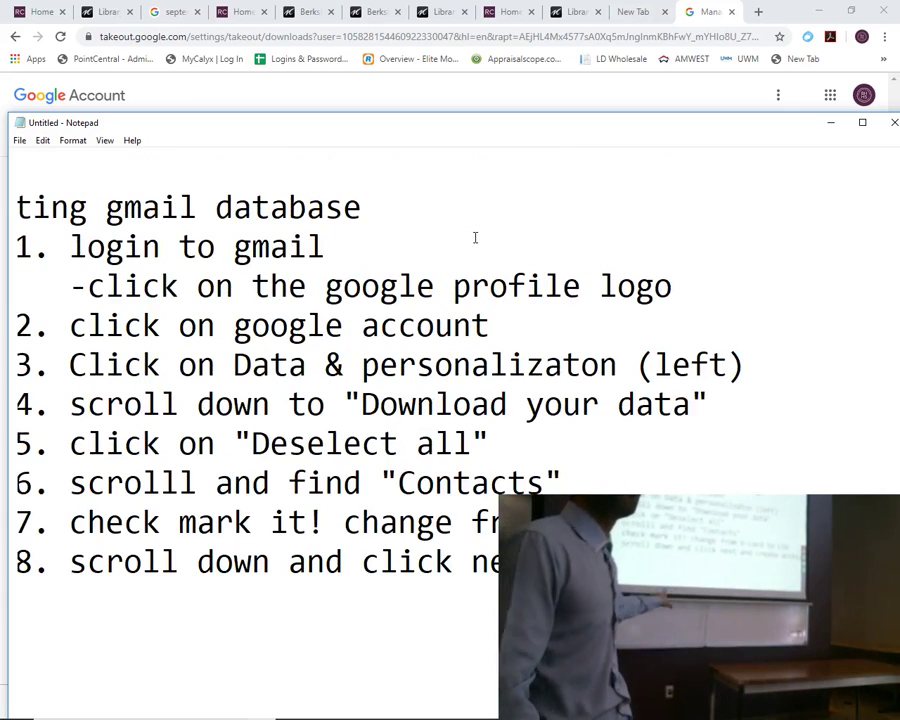
left_click_drag(418, 129, 619, 87)
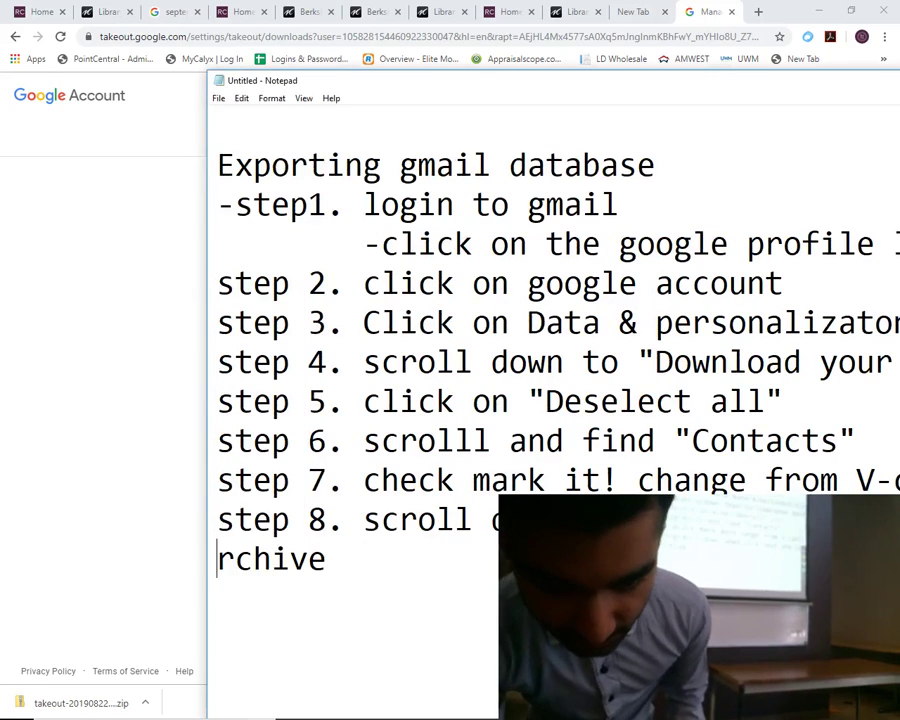
Rejoin the broken step 8 line and add the 'Once folder is downloaded.' heading below it
key("BackSpace")
key("End")
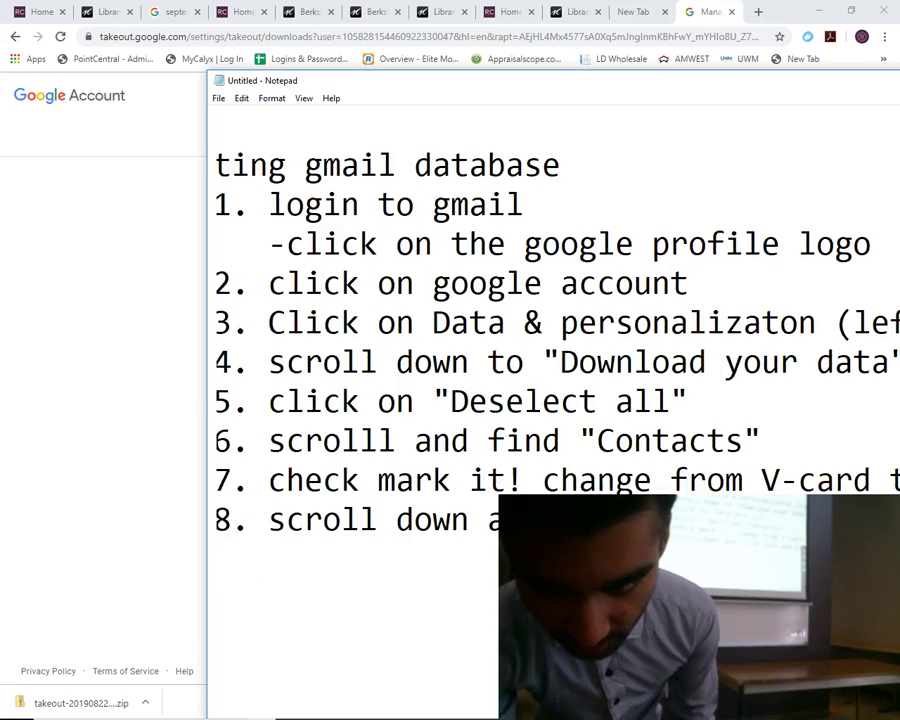
key("Return")
type("S")
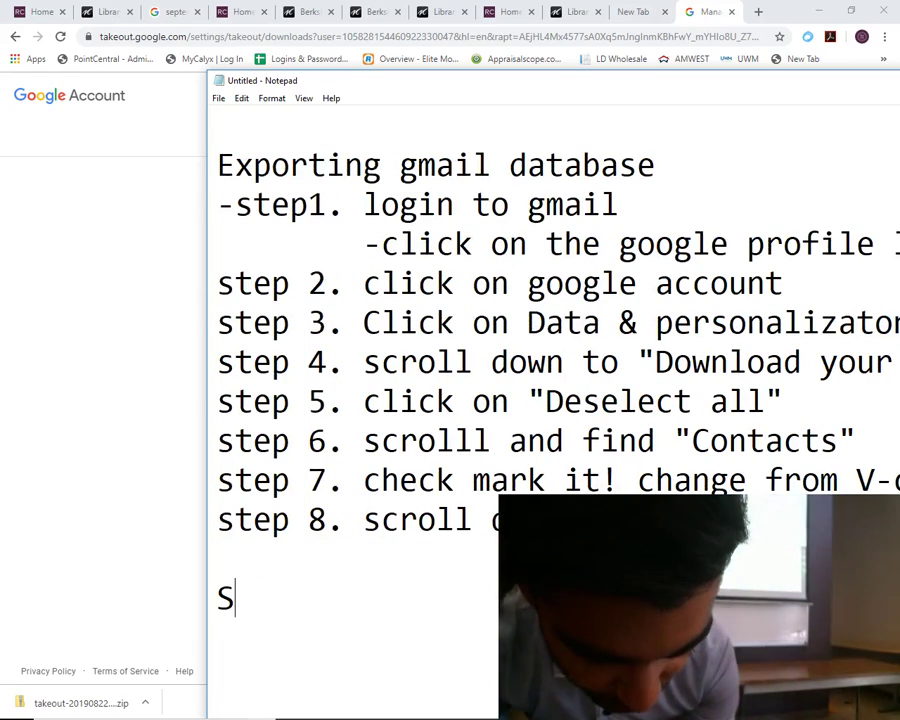
type("tep 0")
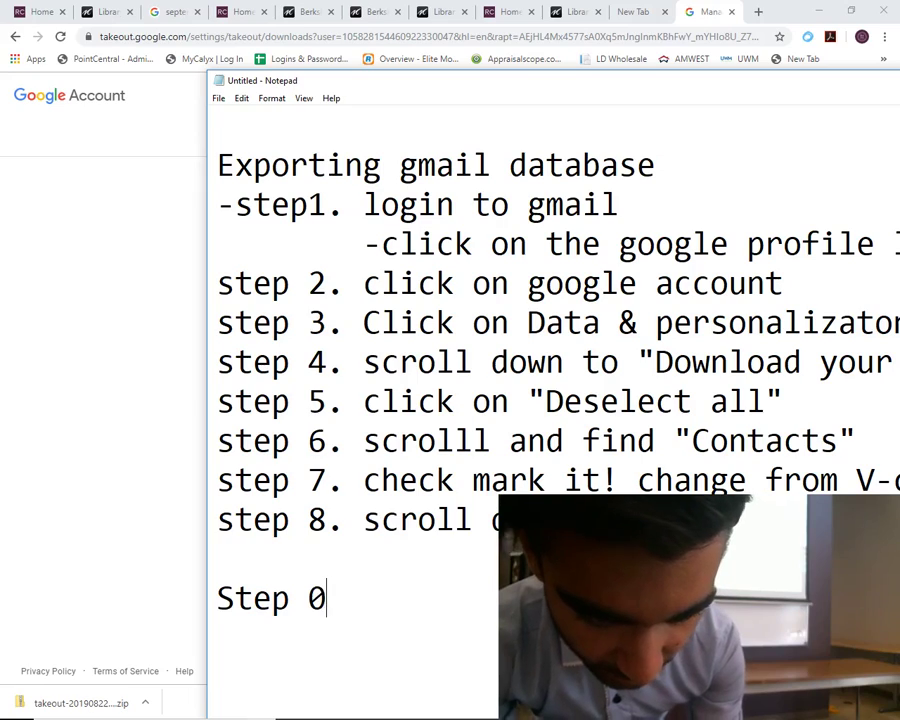
key("BackSpace")
key("BackSpace")
key("BackSpace")
key("BackSpace")
key("BackSpace")
key("BackSpace")
type("Once folder is")
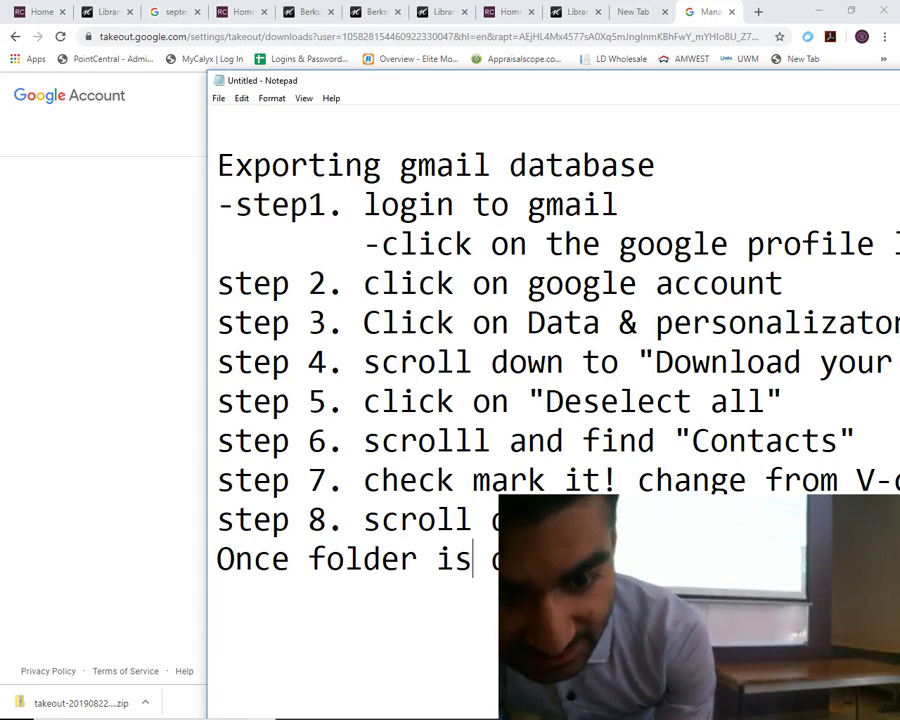
key("Home")
key("Return")
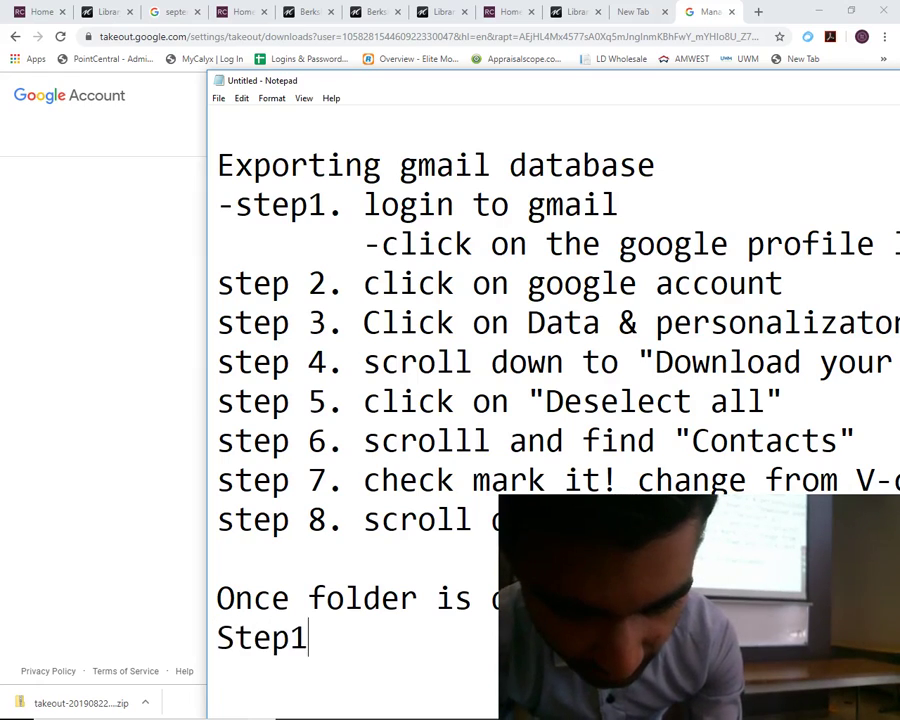
Add the line 'Step1. open the folder' under the new heading
scroll(550, 400, "down", 2)
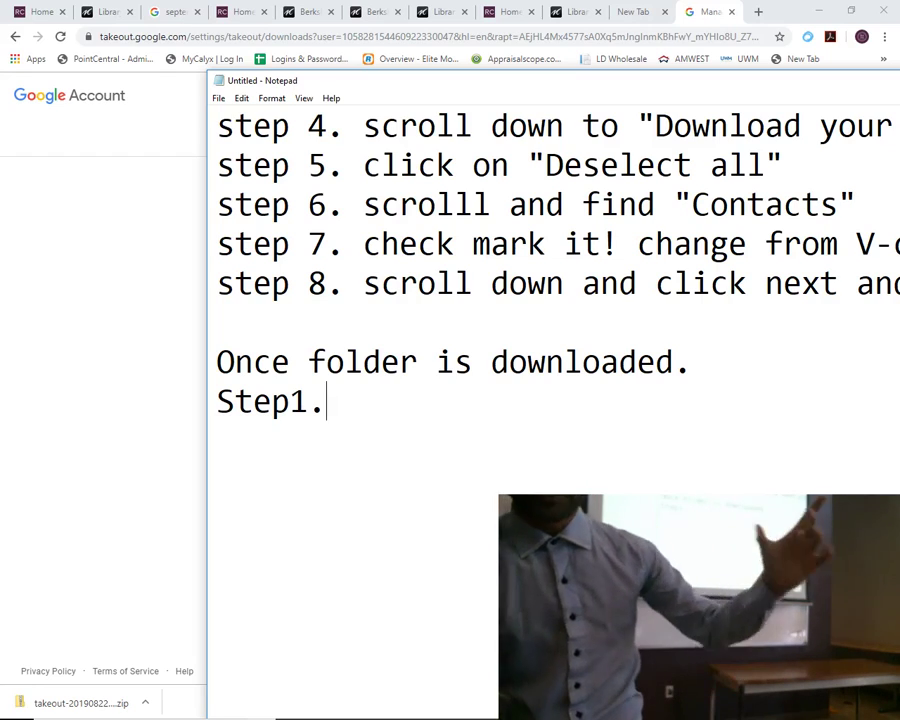
type("open the v")
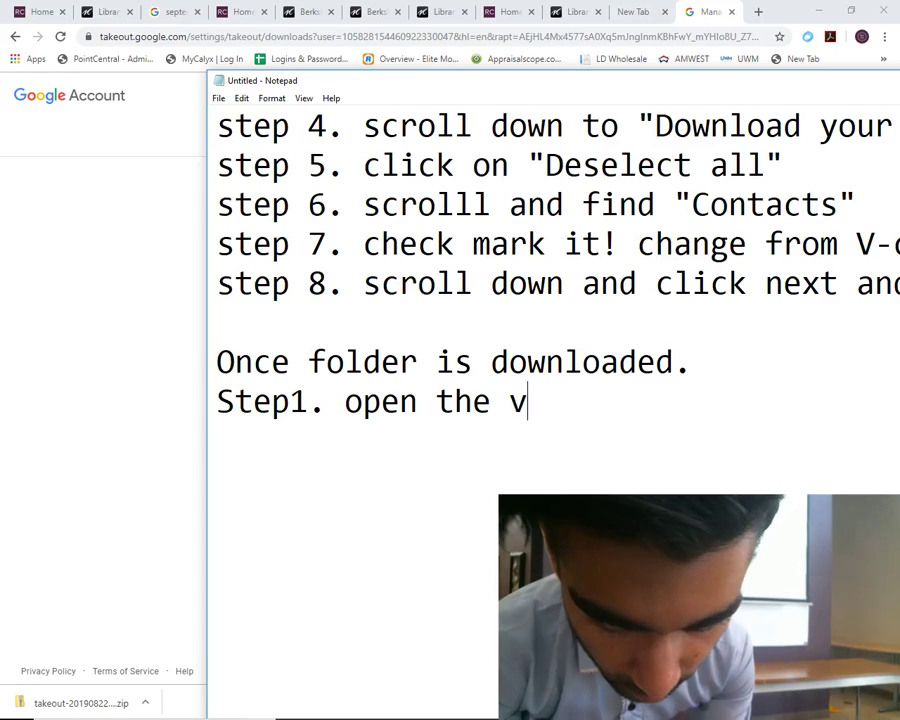
key("BackSpace")
type("folder")
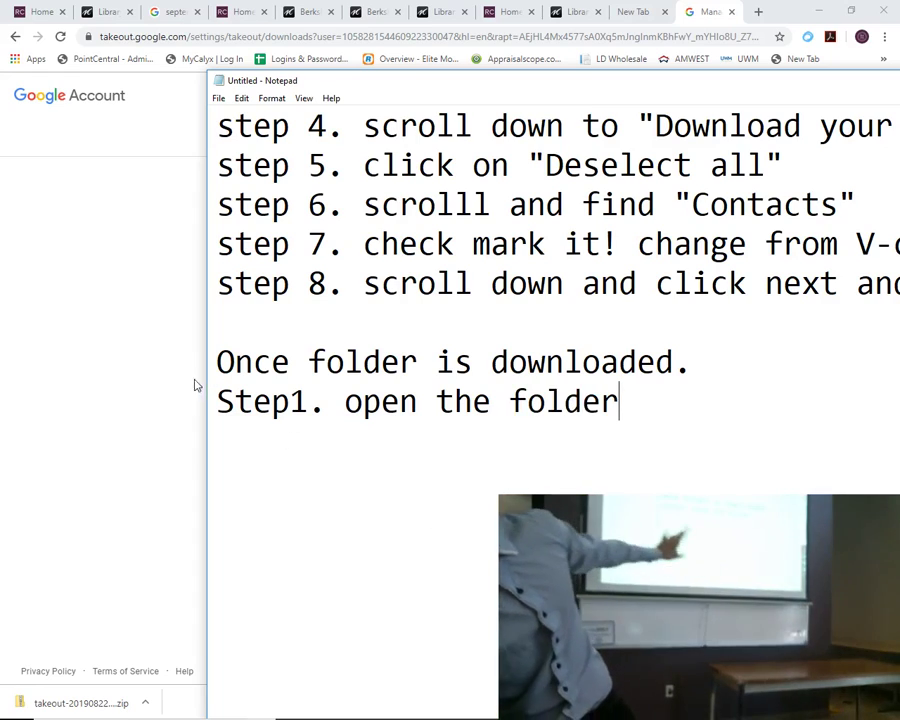
left_click(87, 377)
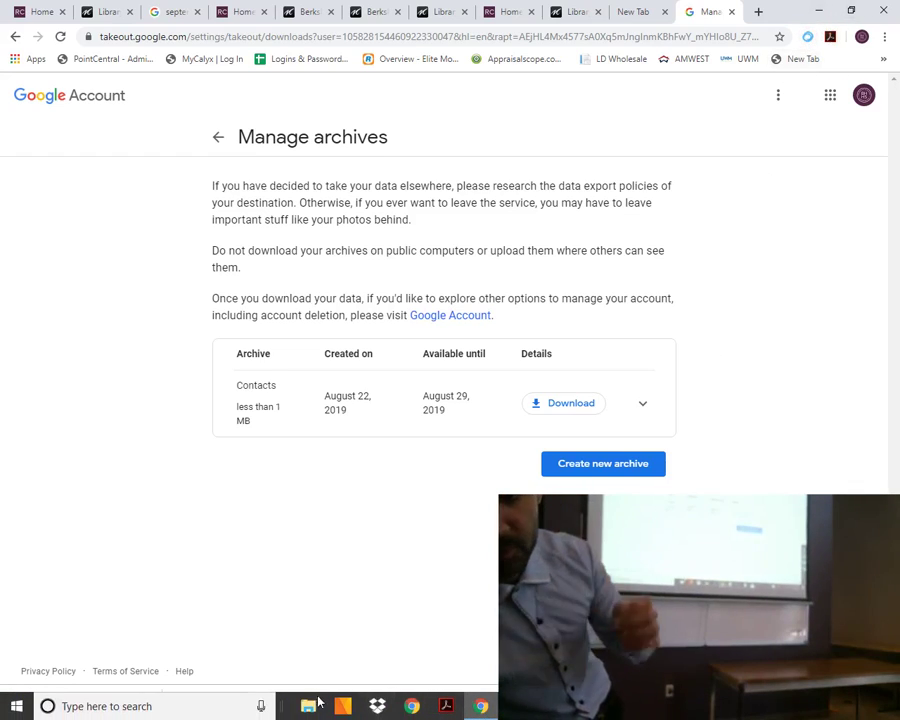
Open Downloads in File Explorer, sort by date, and open the takeout zip
left_click(317, 707)
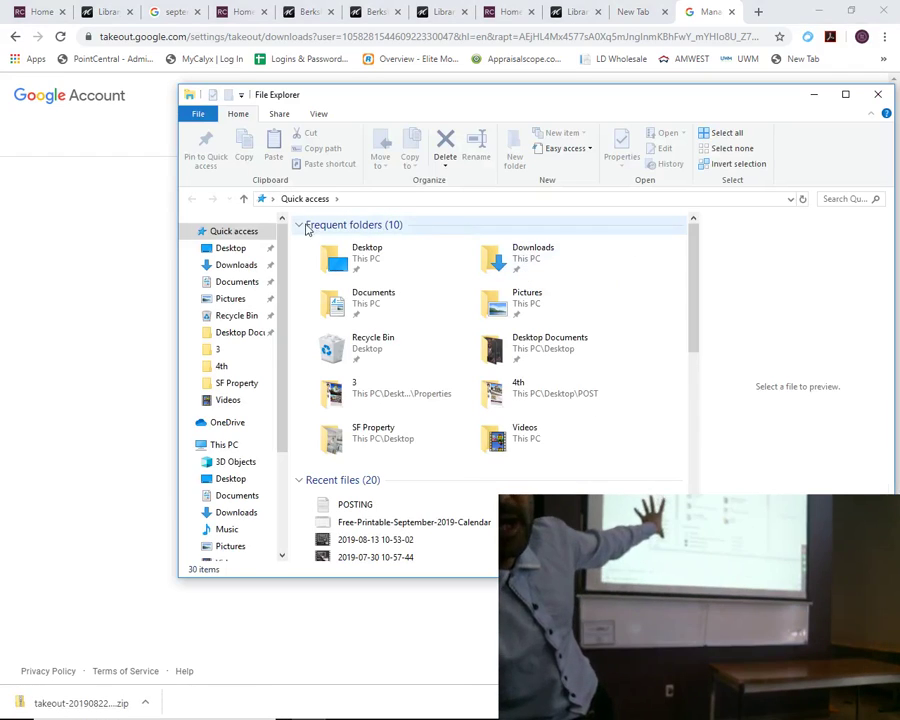
left_click(225, 265)
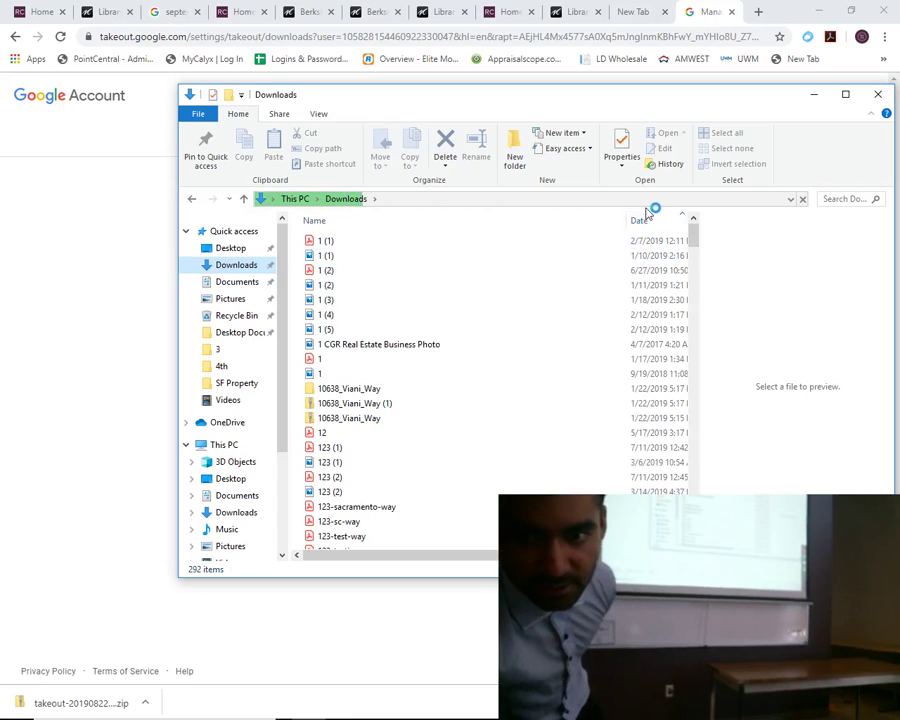
left_click(647, 222)
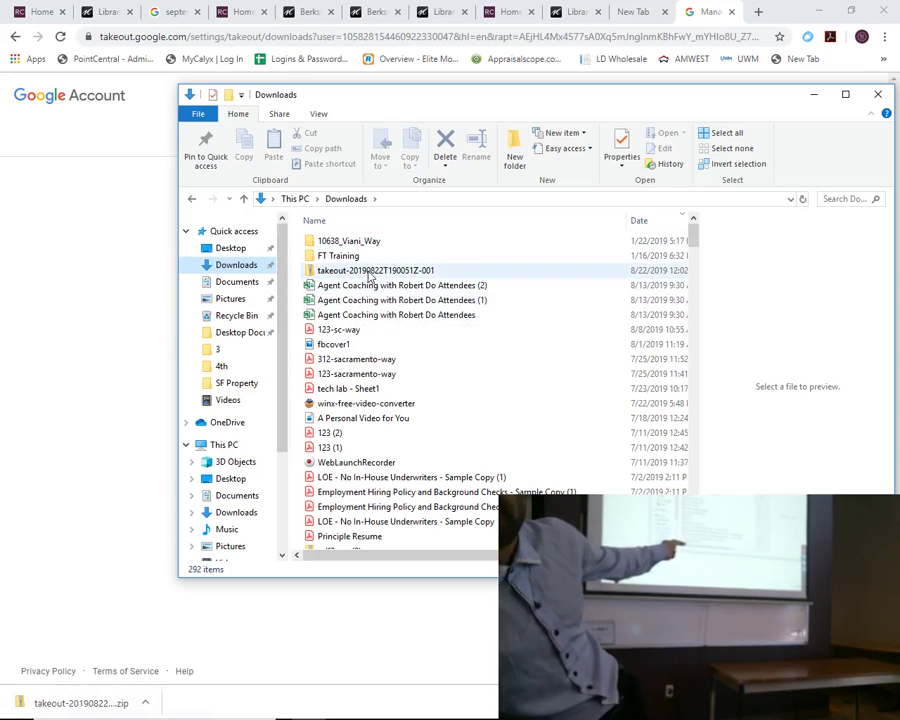
double_click(330, 271)
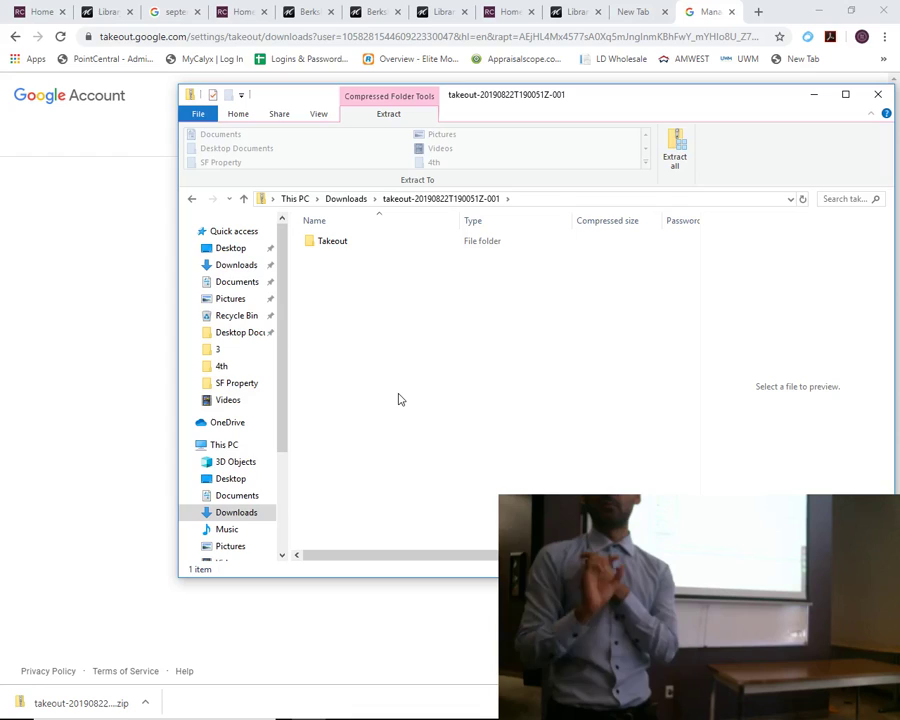
Go into Takeout > Contacts > All Contacts and select the All Contacts CSV
double_click(330, 243)
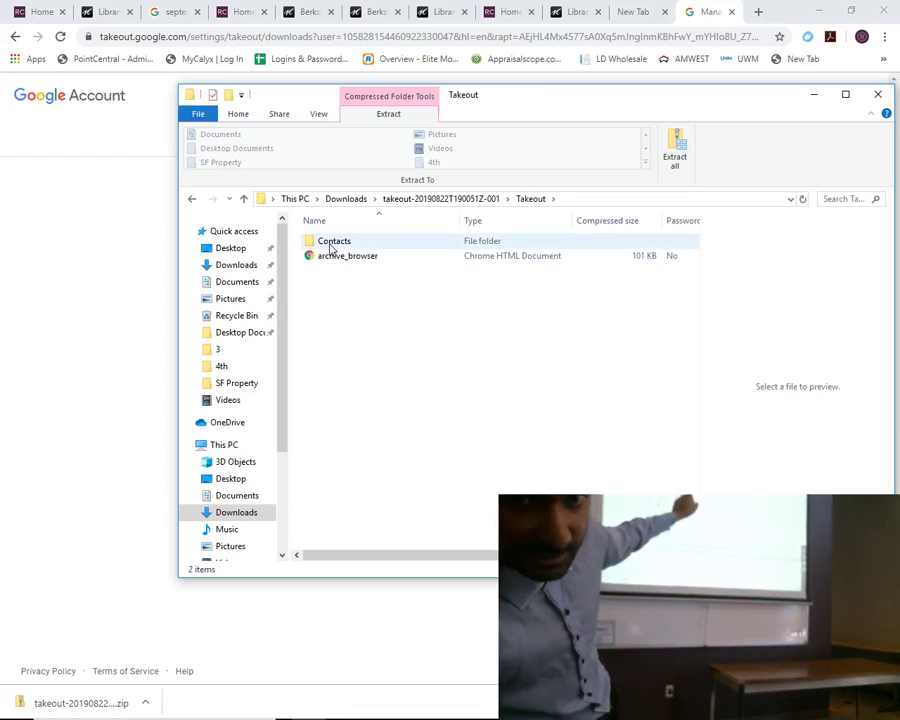
double_click(330, 243)
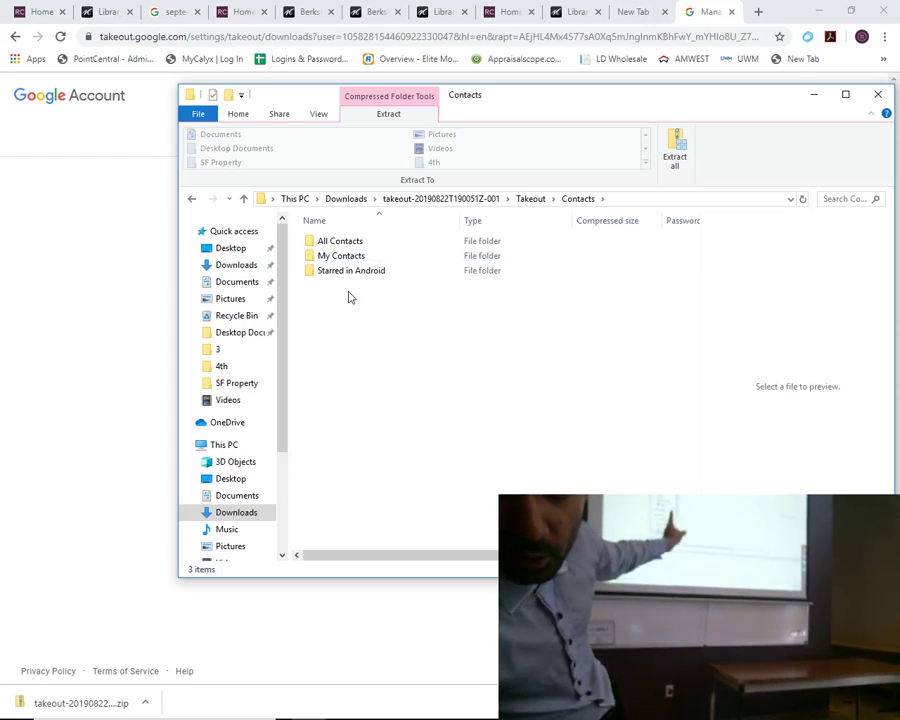
double_click(340, 242)
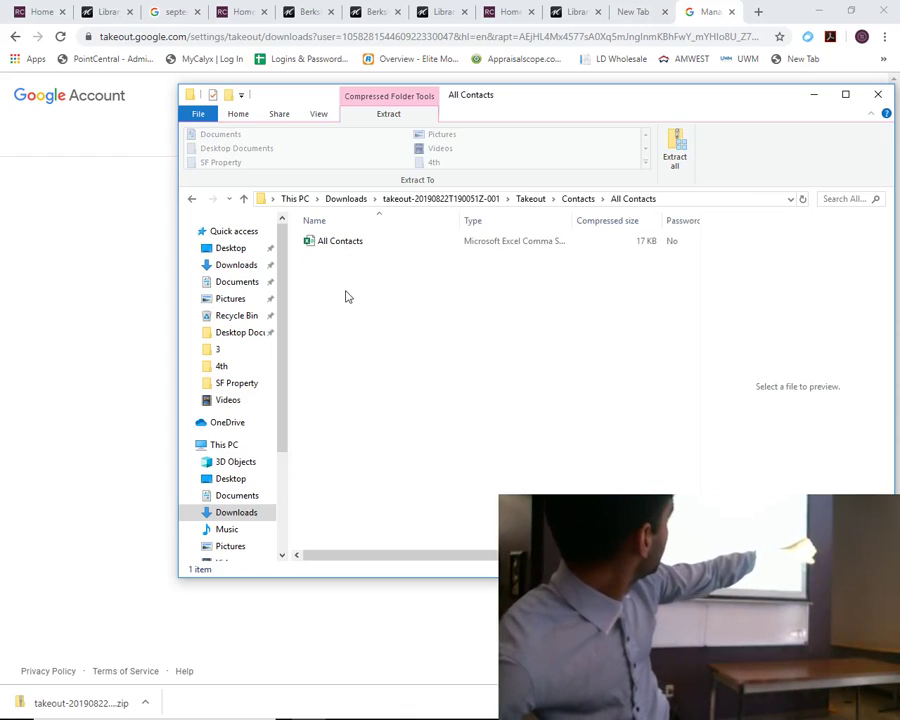
left_click(358, 245)
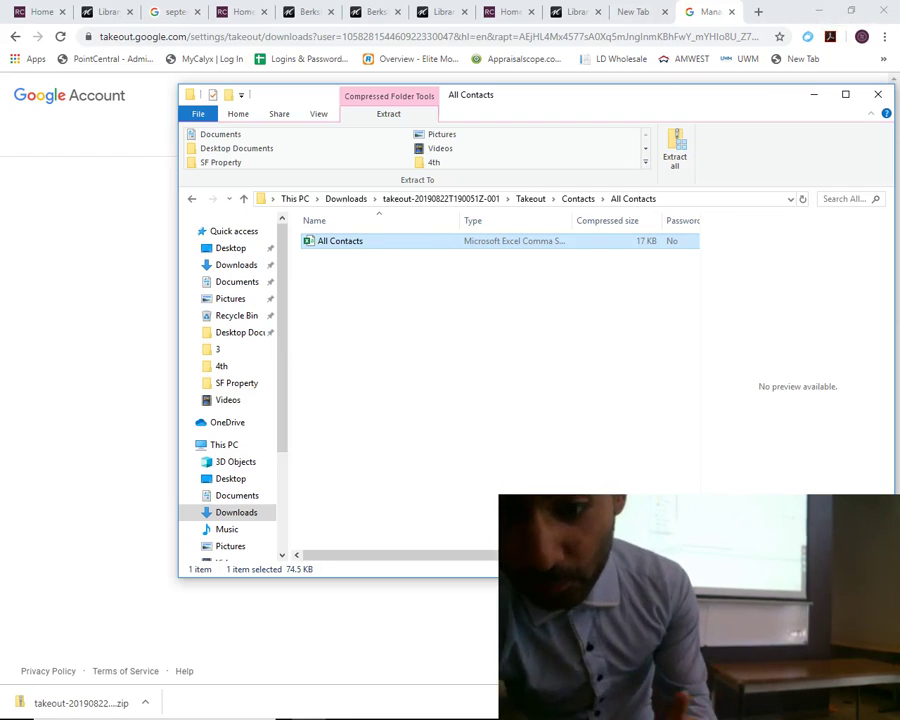
mouse_move(550, 715)
key("alt+Tab")
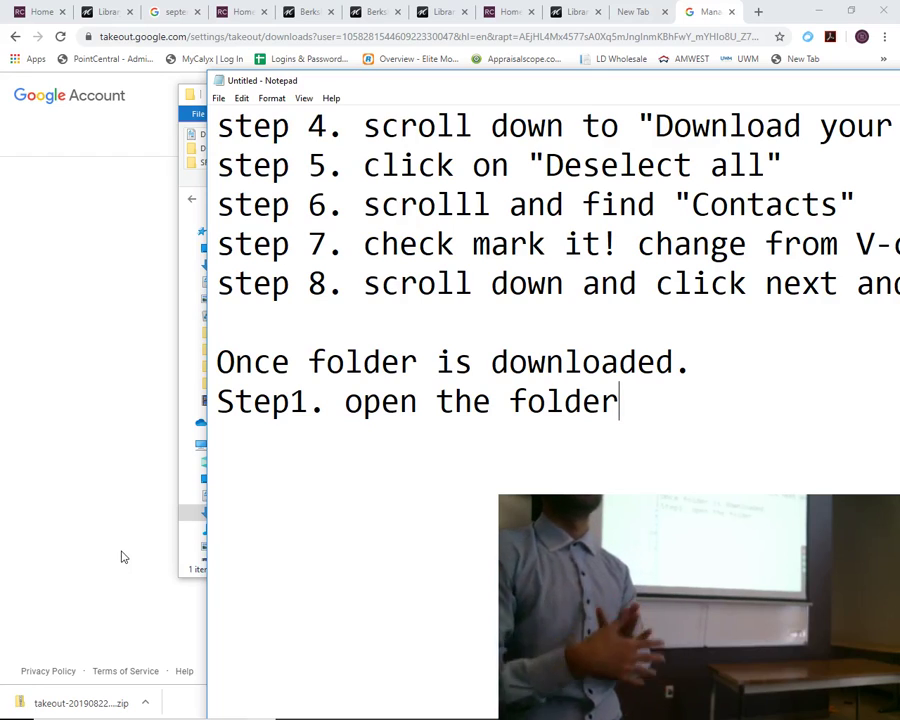
Copy the All Contacts CSV from the zip folder onto the desktop
left_click(818, 10)
left_click_drag(370, 88, 502, 424)
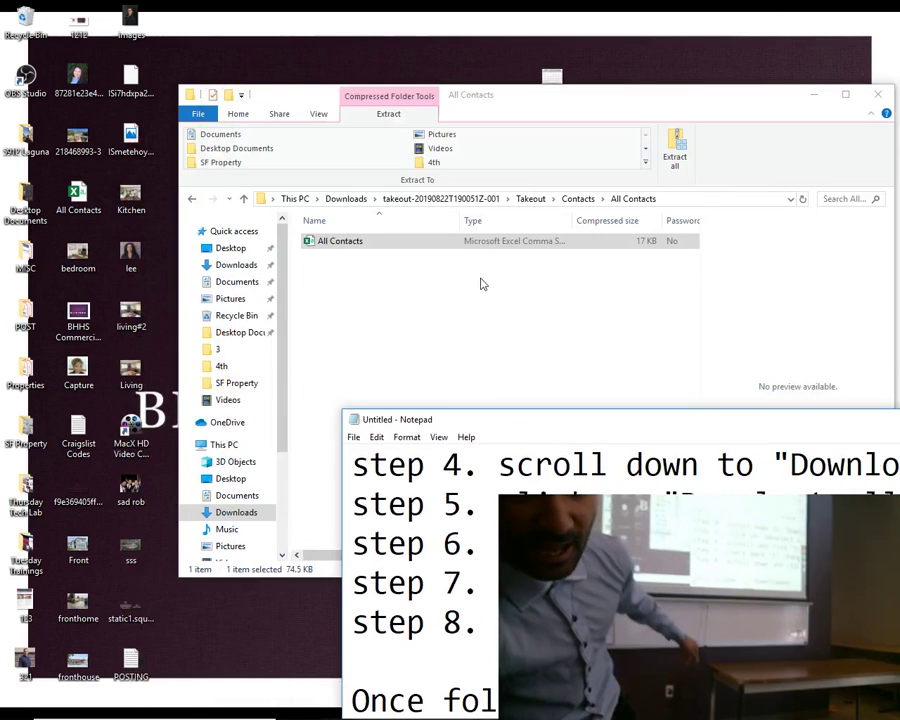
left_click(480, 282)
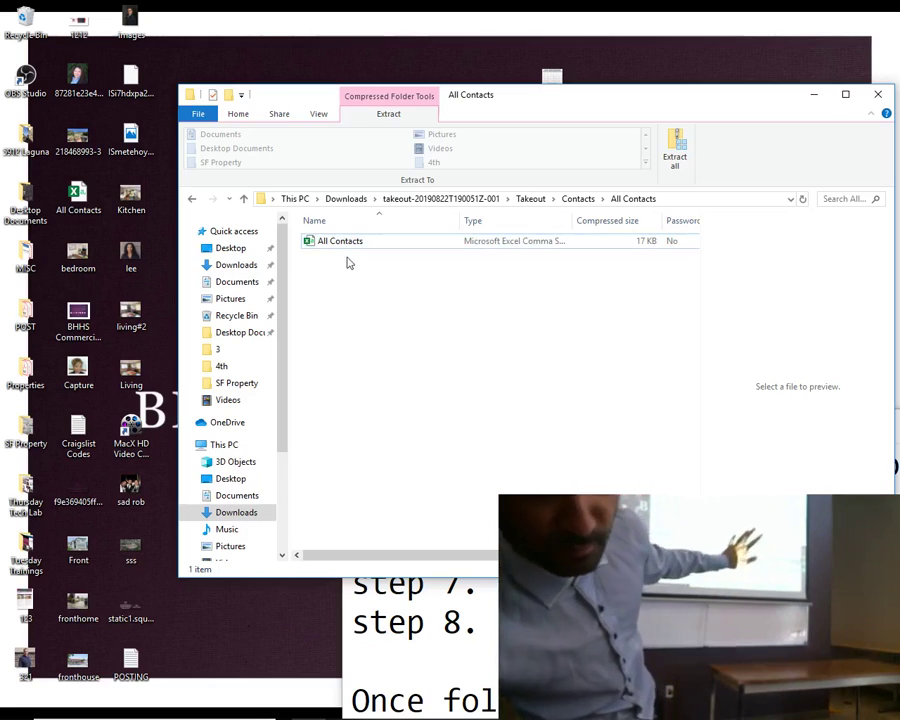
left_click_drag(325, 246, 430, 281)
left_click_drag(78, 200, 25, 22)
left_click_drag(316, 238, 83, 208)
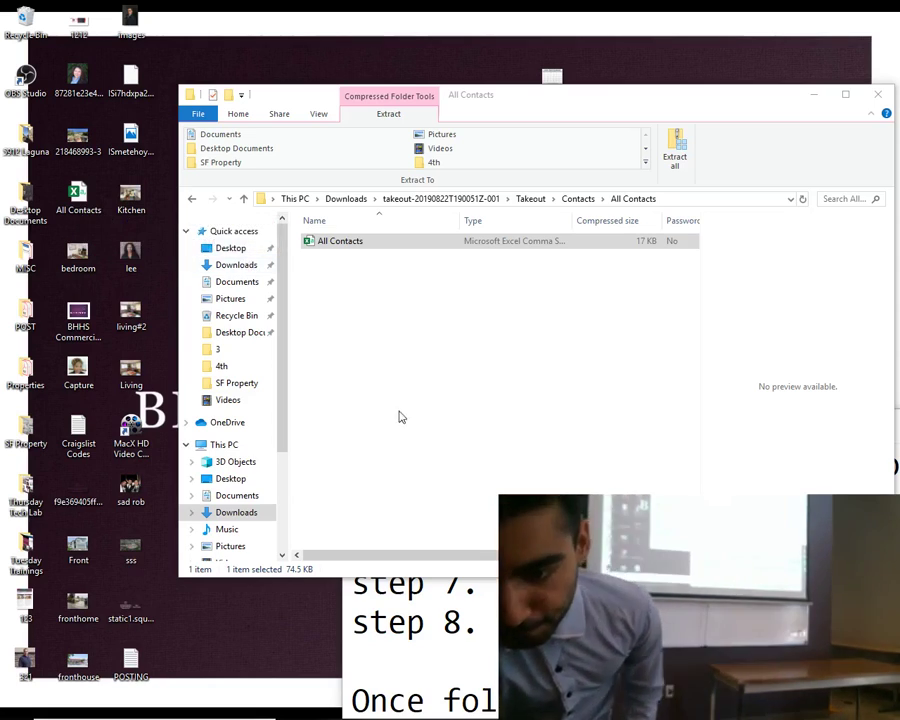
Write step2 in the notes: locate the "all contacts.csv" file
left_click(400, 660)
scroll(400, 600, "down", 2)
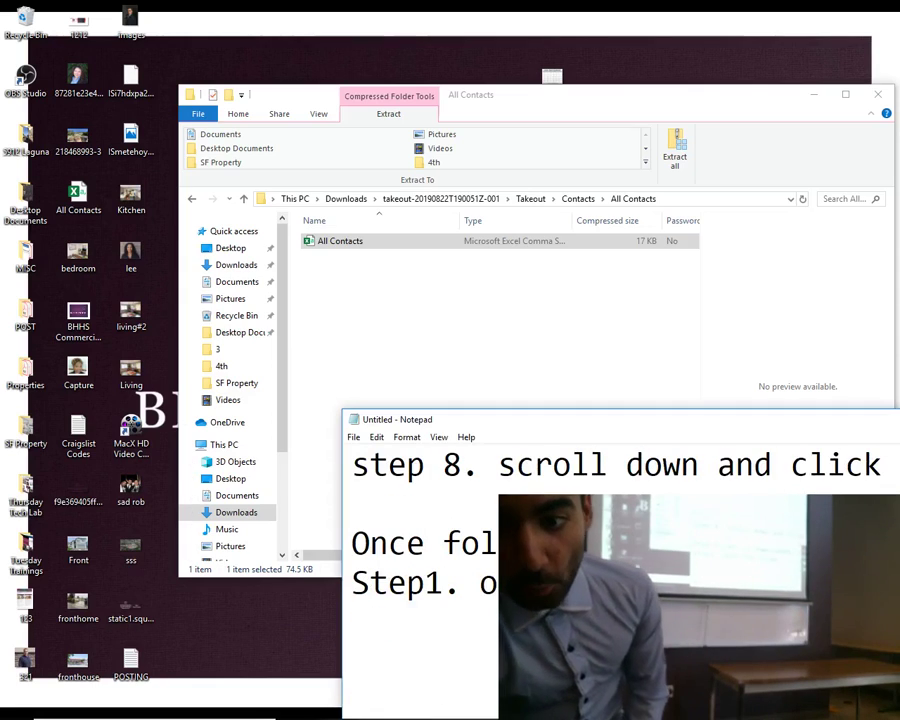
type("ste")
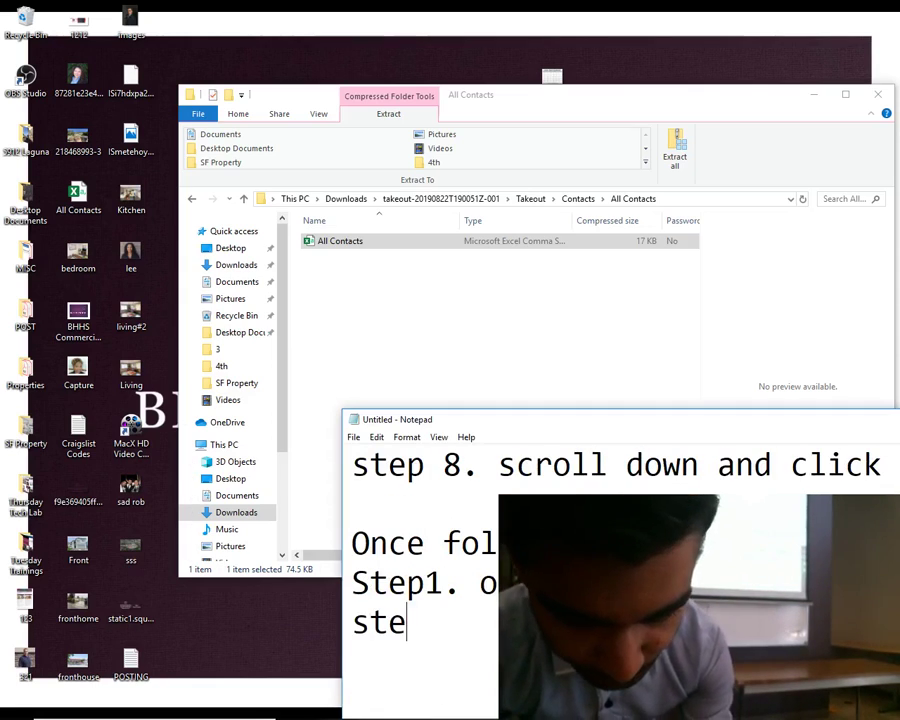
type("p2. l")
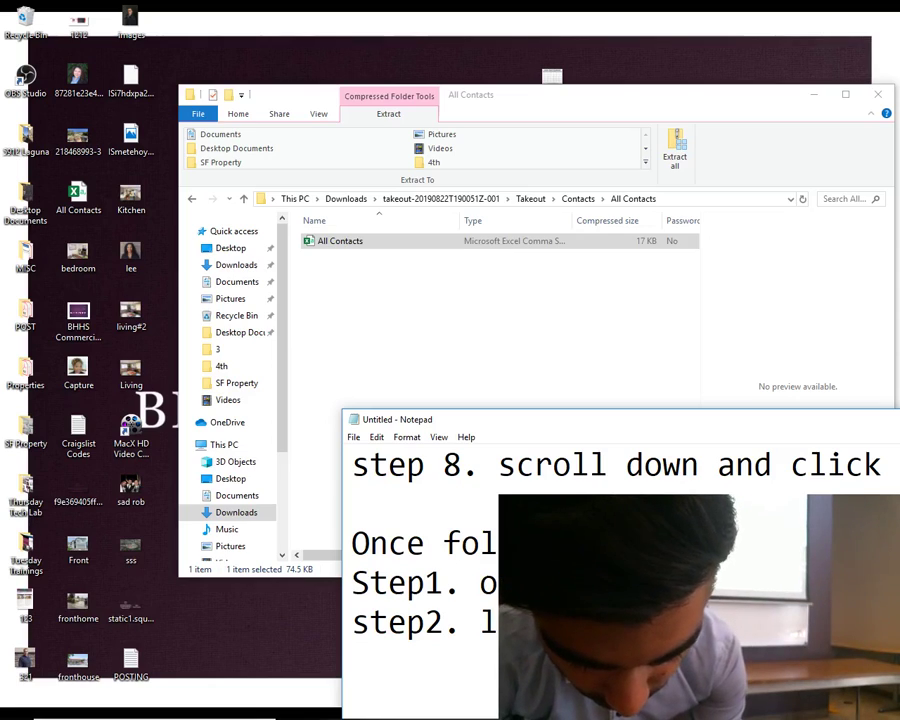
left_click_drag(745, 430, 512, 269)
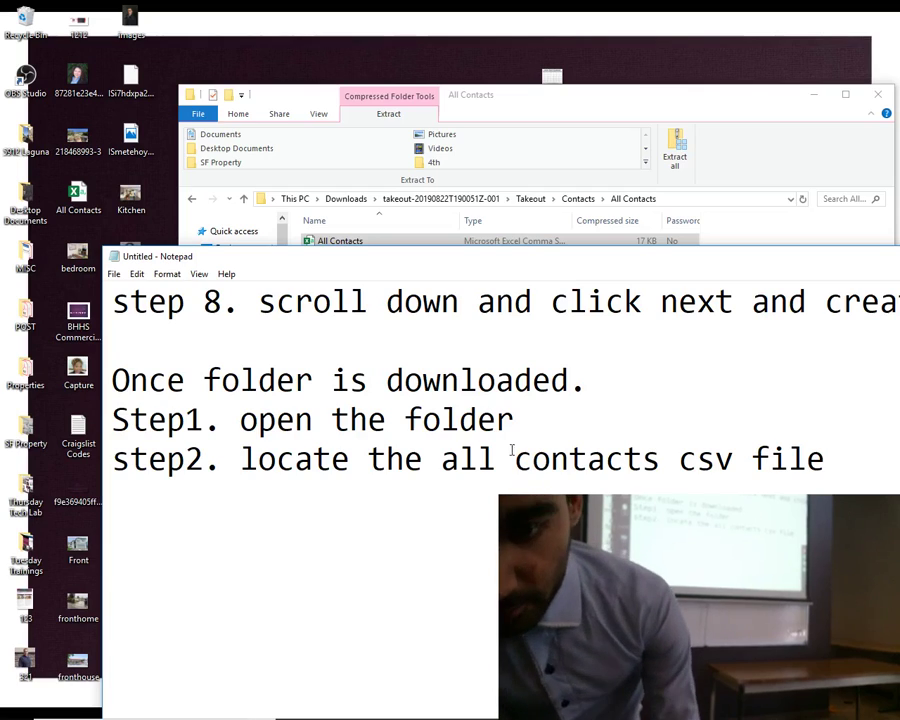
left_click(437, 463)
type("\"")
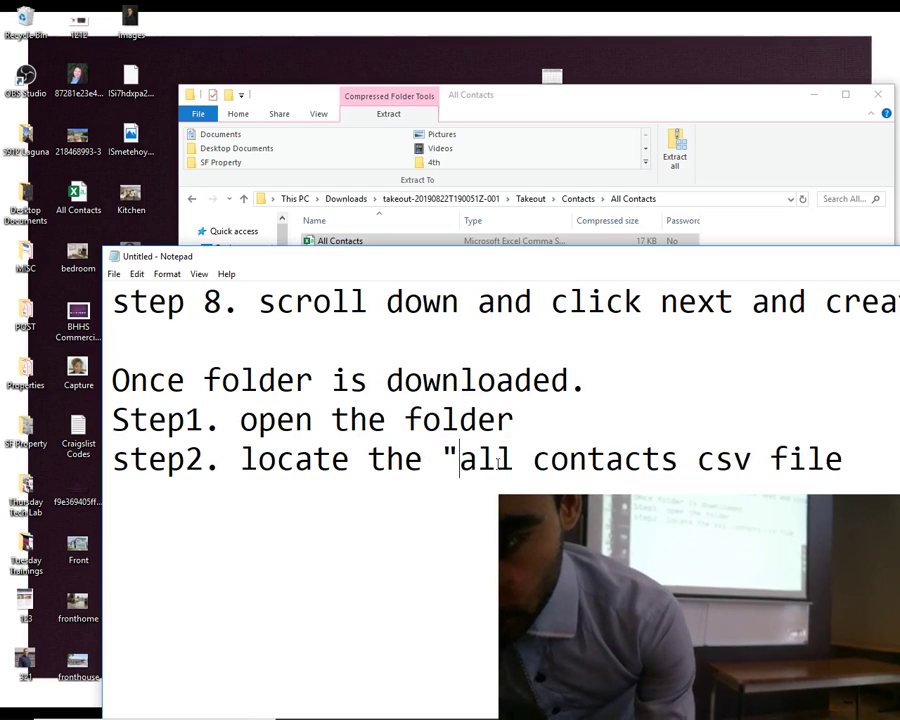
left_click(752, 464)
type("\"")
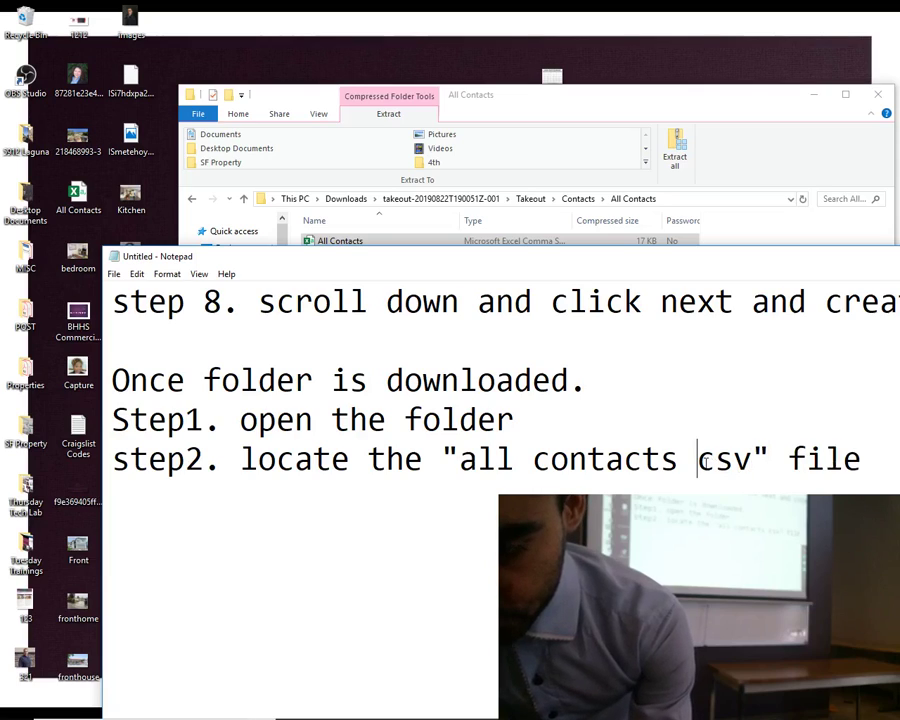
key("Delete")
key("BackSpace")
type(".")
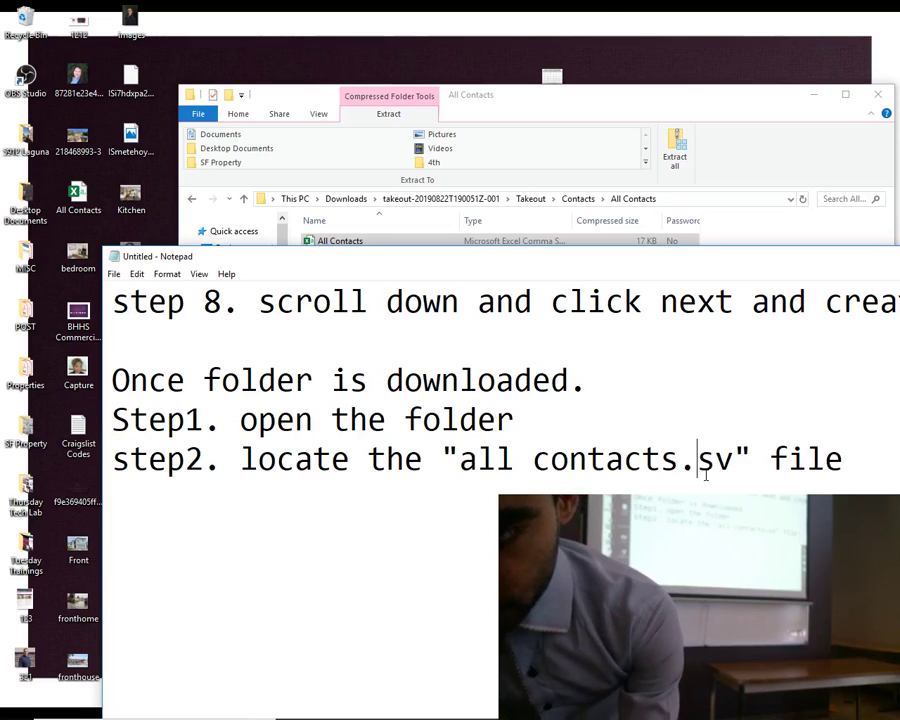
type("c")
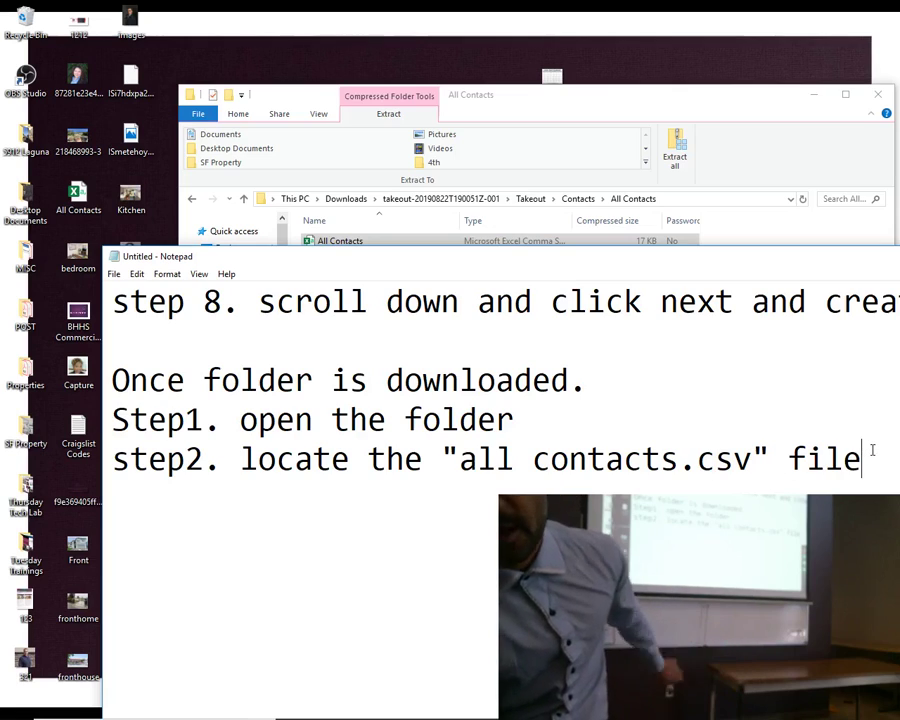
left_click(872, 450)
Add the line 'step3. drag and drop it to the desktop' below step2
key("Return")
type("step3")
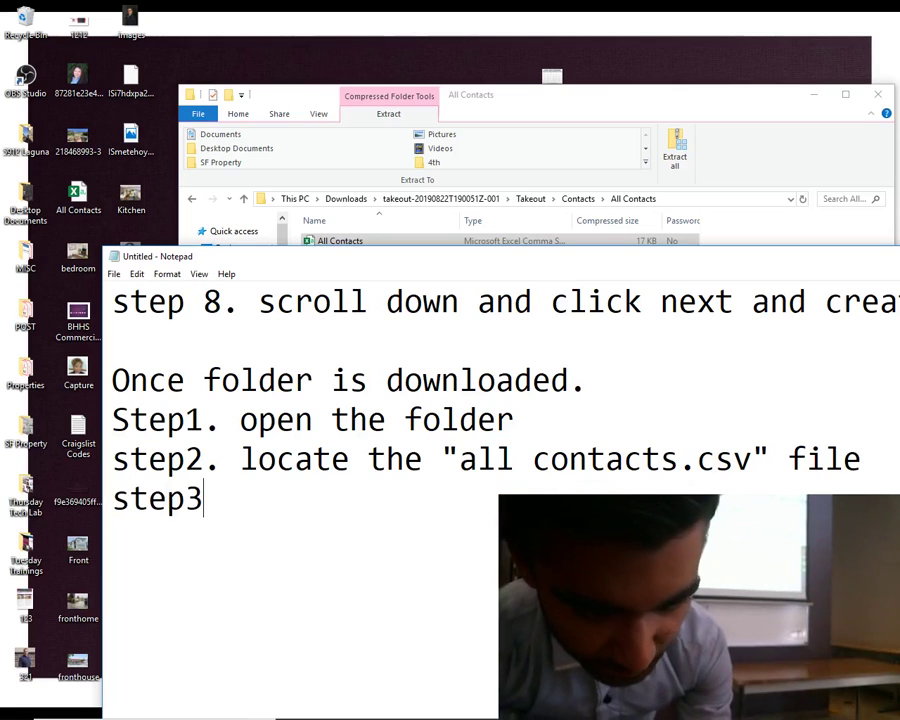
type(". drag and d")
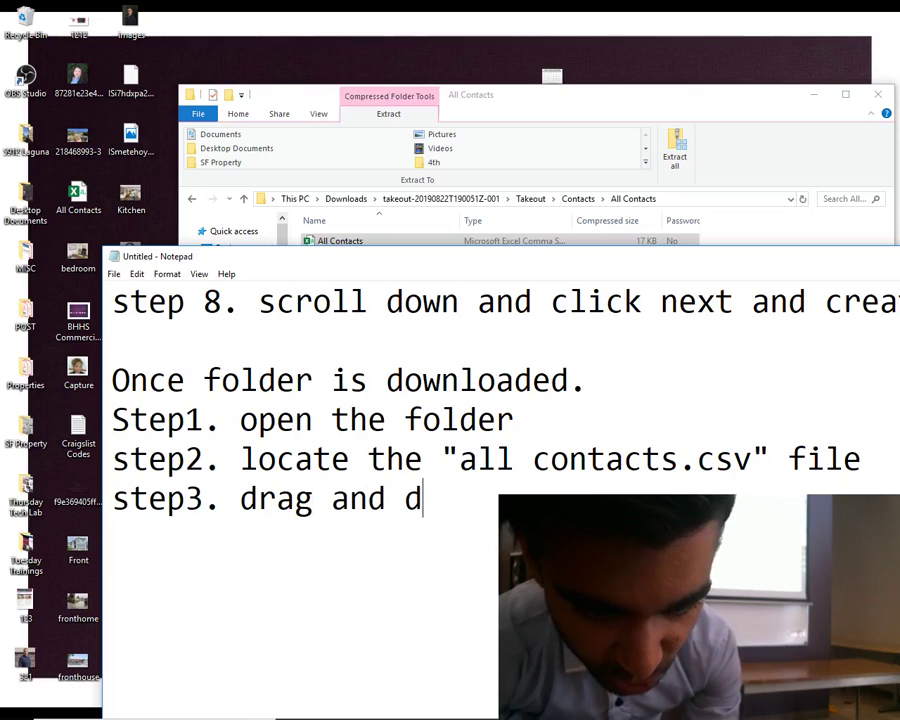
type("rop it to the desk")
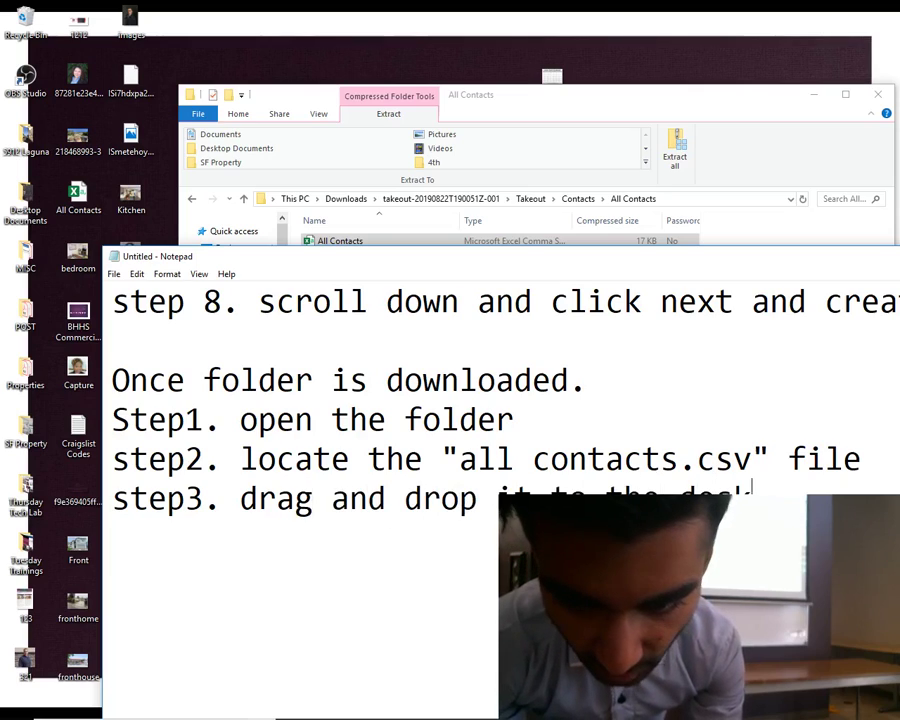
type("top")
key("BackSpace")
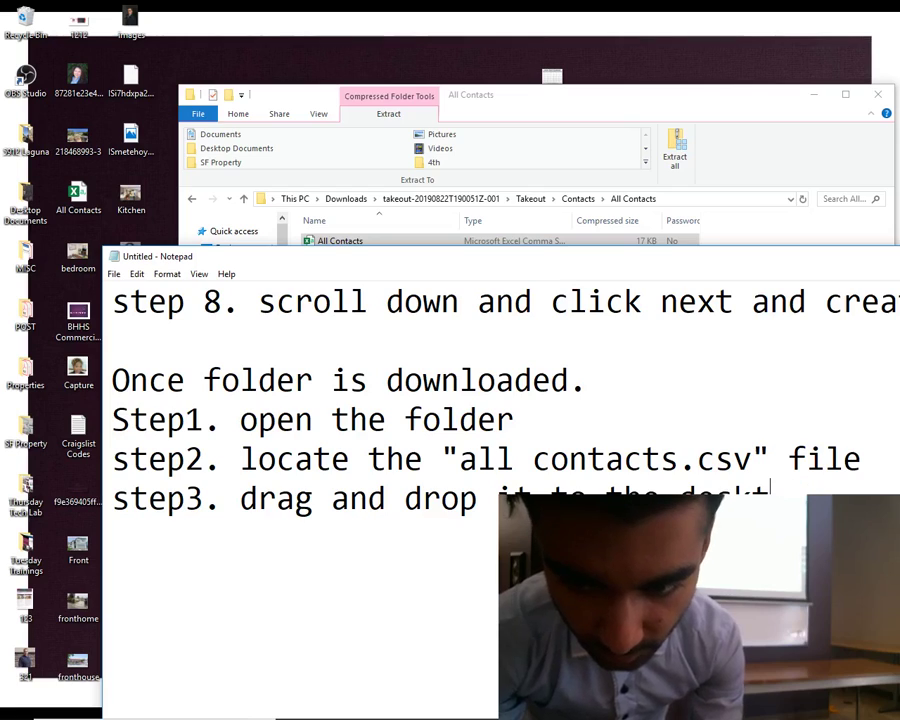
type("op")
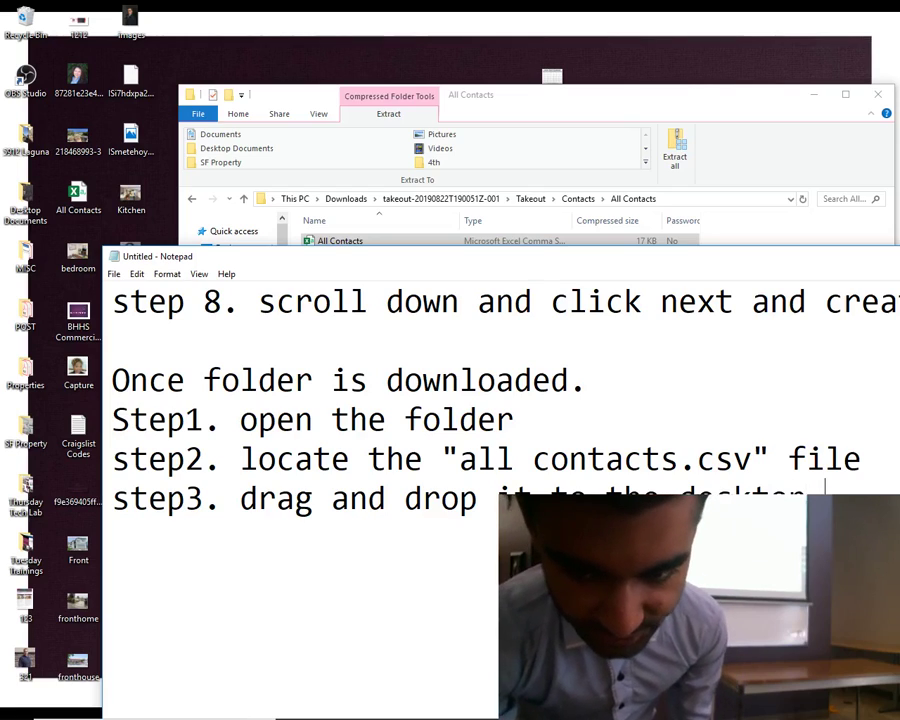
key("Return")
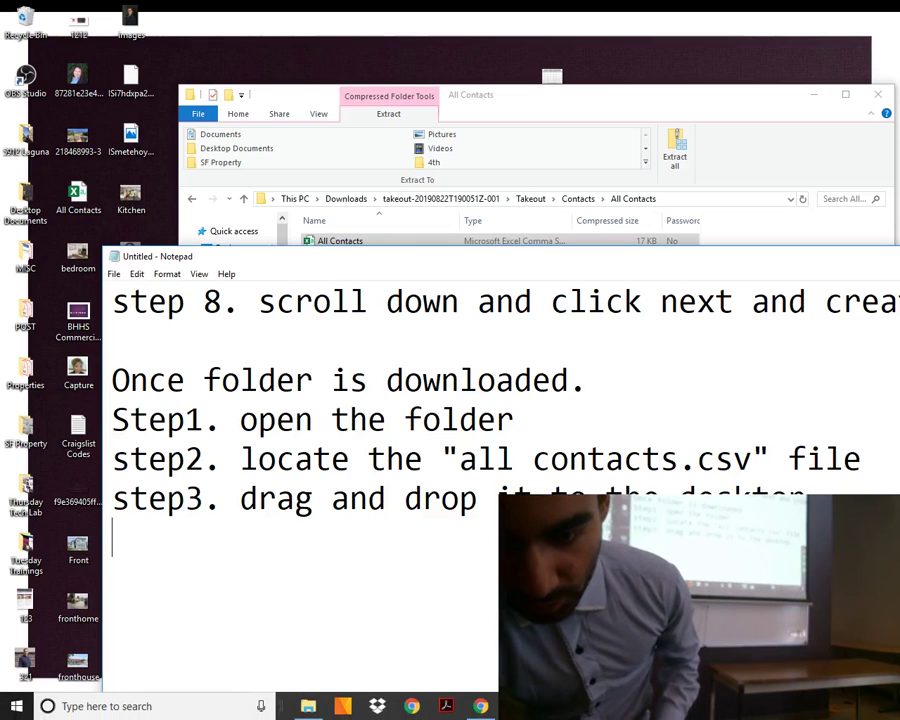
left_click(480, 706)
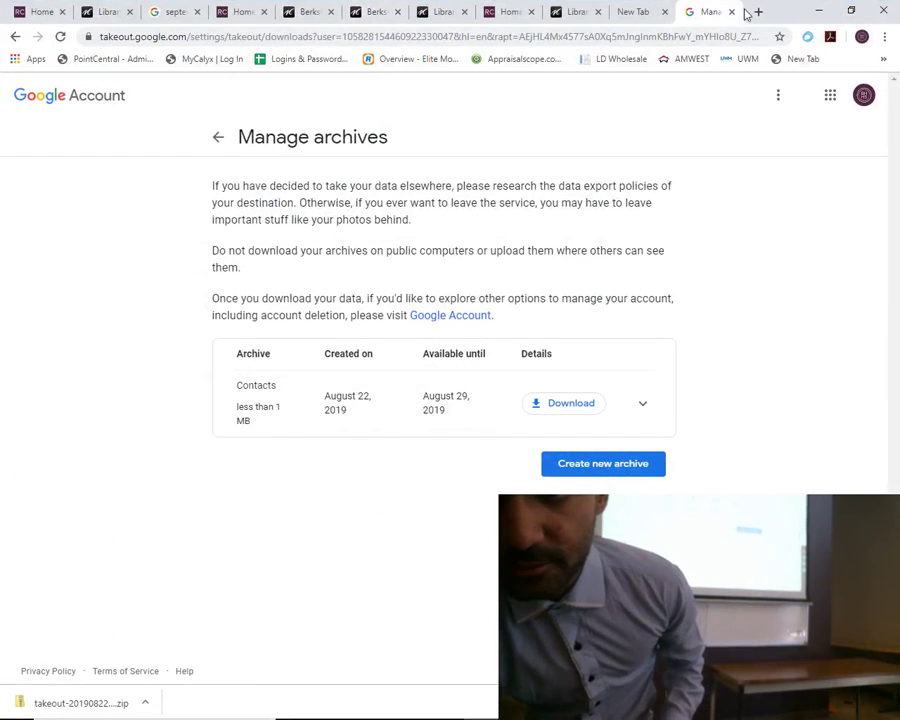
Search 'google sheets' in a new tab and go to the Google Sheets home page
left_click(757, 12)
type("goog")
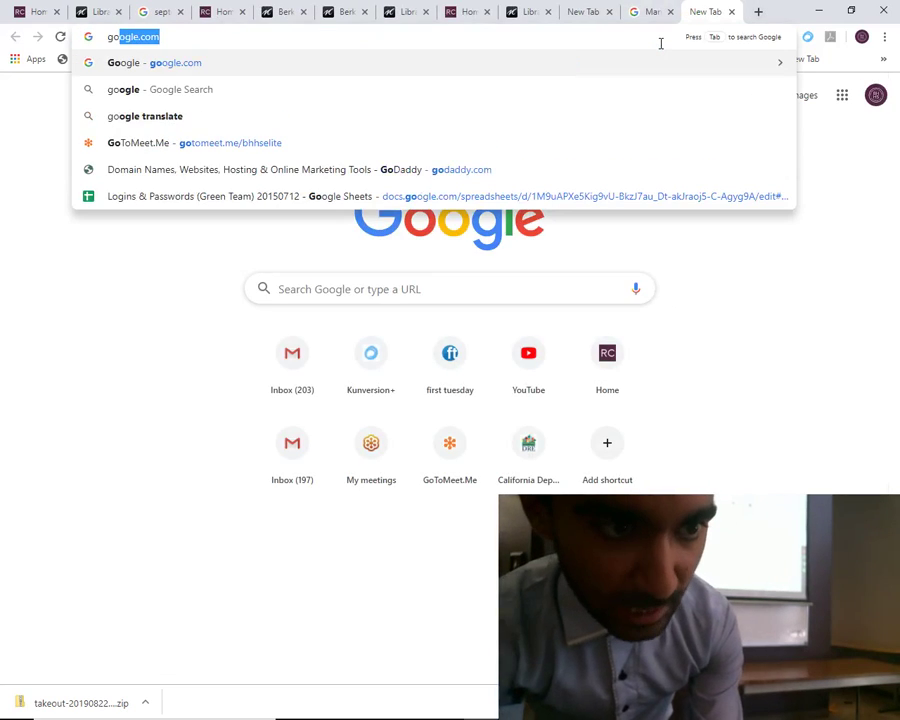
type("le sheets")
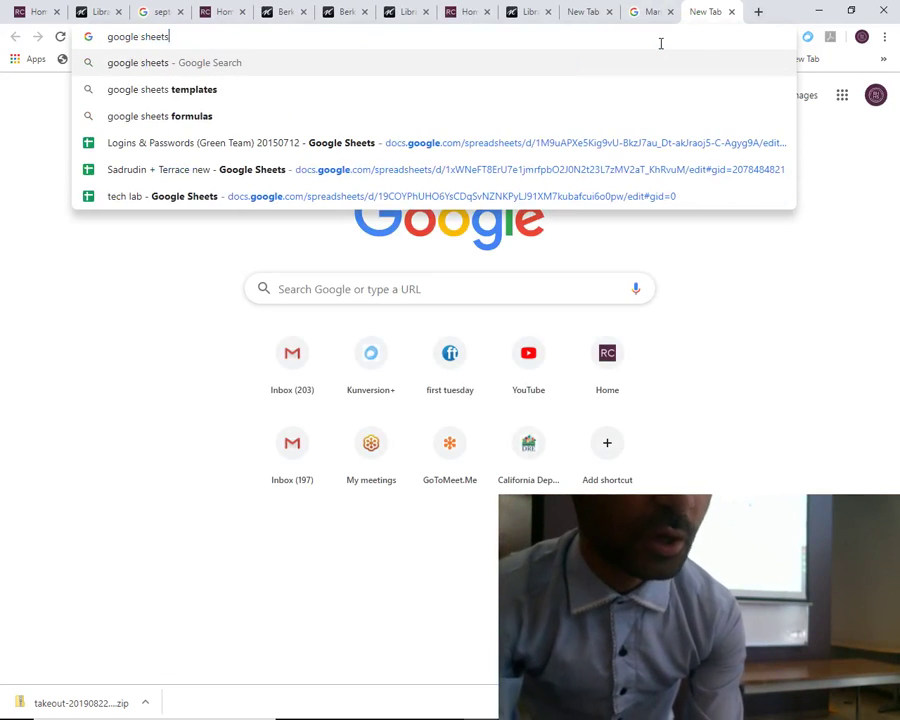
key("Return")
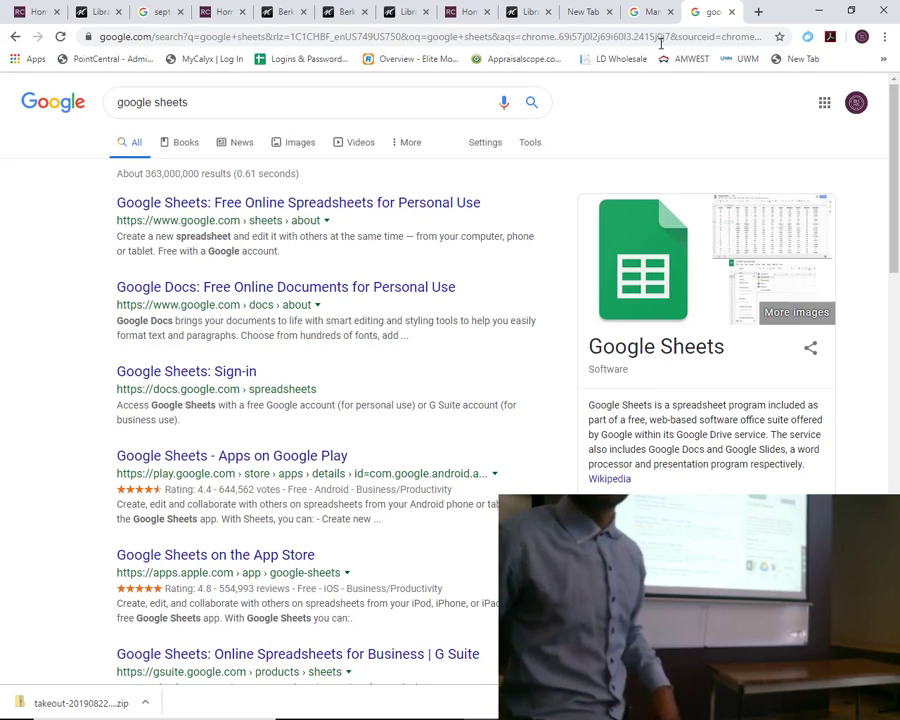
left_click(246, 204)
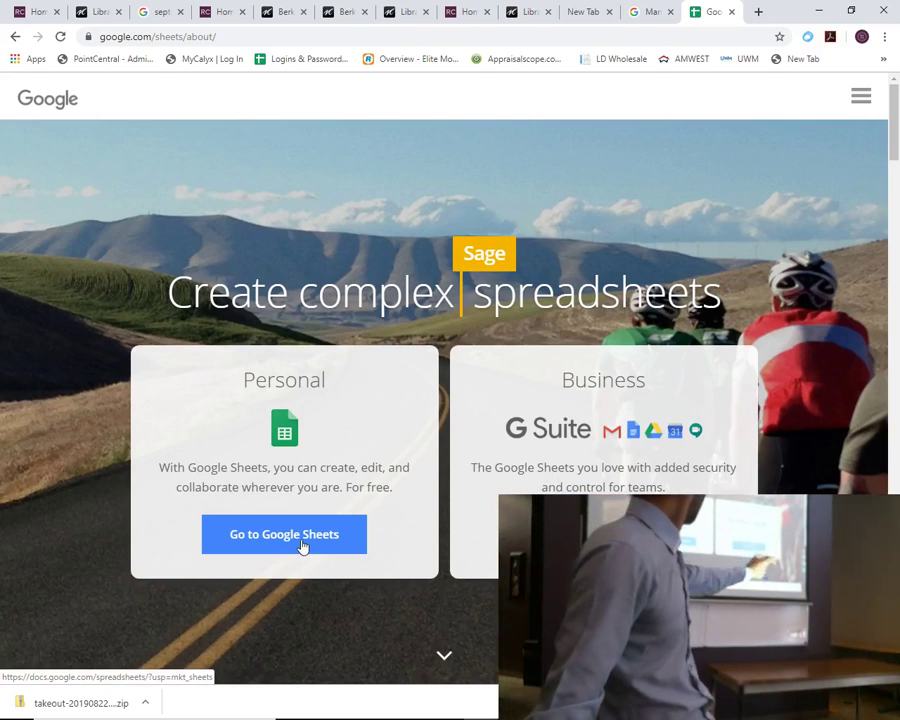
left_click(302, 545)
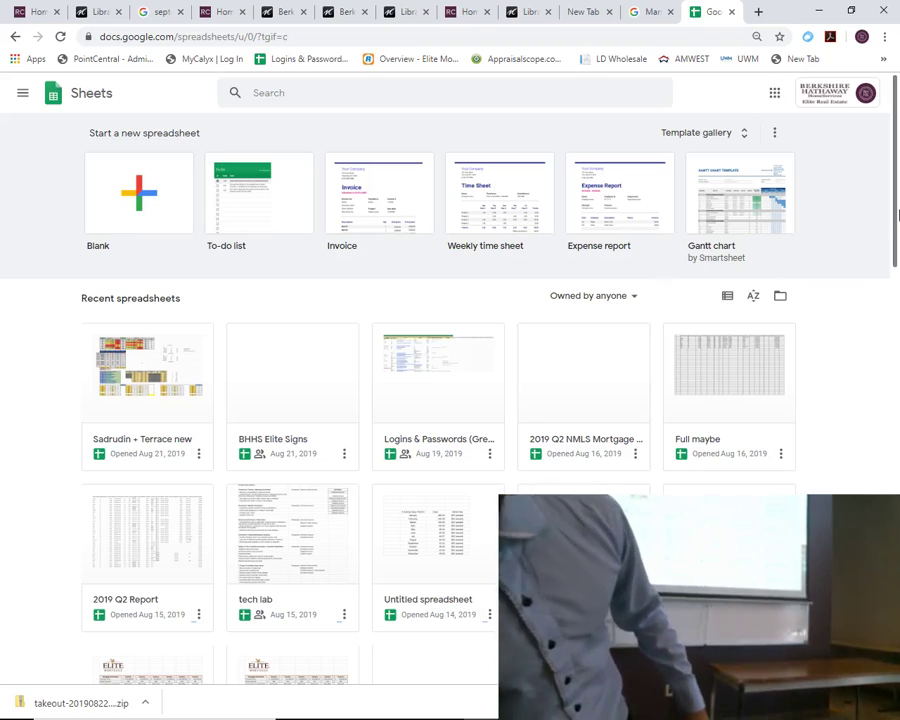
Open the Sheets file picker's Upload tab and check step3 in the notes
left_click(781, 297)
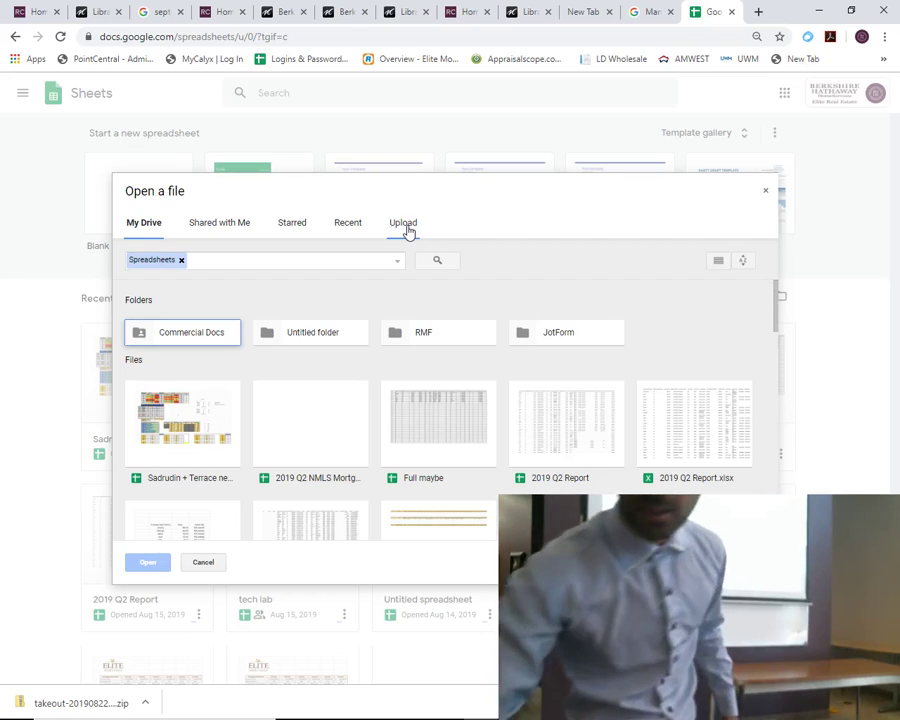
left_click(405, 224)
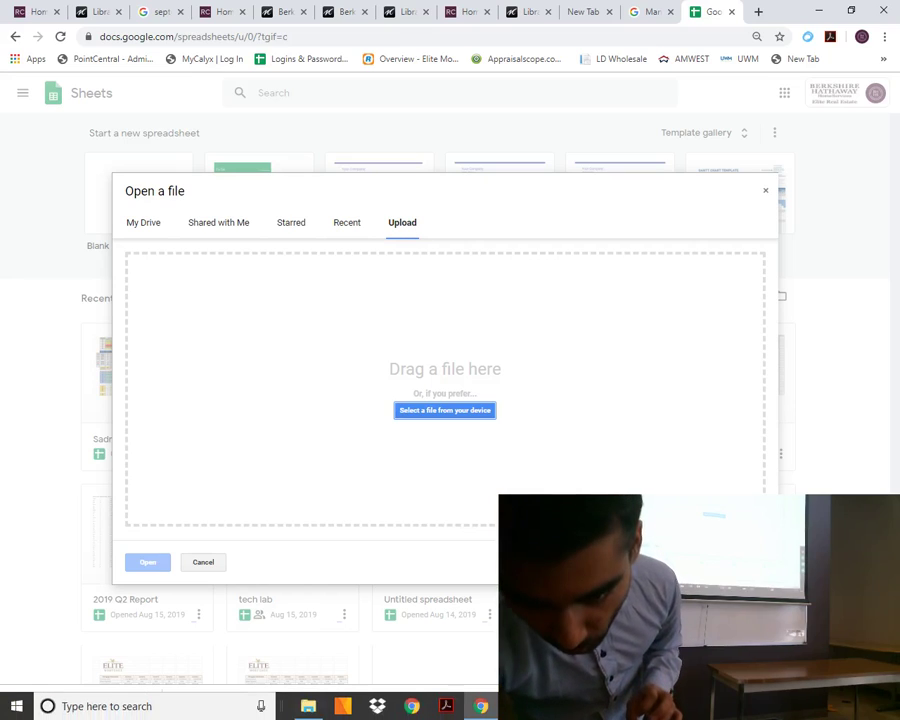
left_click(560, 706)
left_click_drag(130, 500, 203, 500)
left_click_drag(825, 498, 679, 498)
Upload All Contacts from the Desktop folder to open it in Sheets
left_click(626, 210)
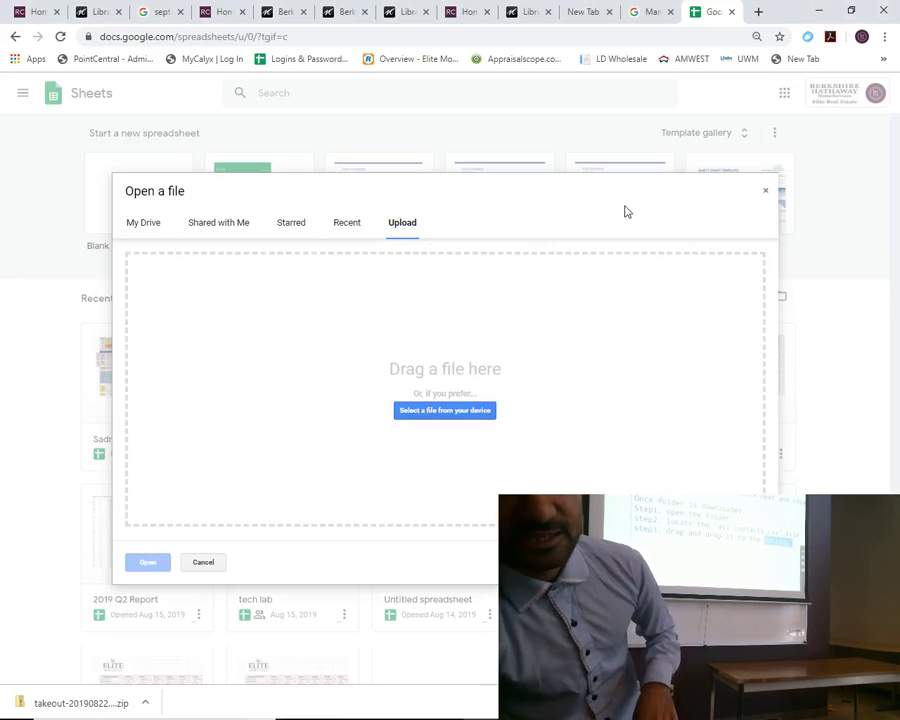
left_click(457, 410)
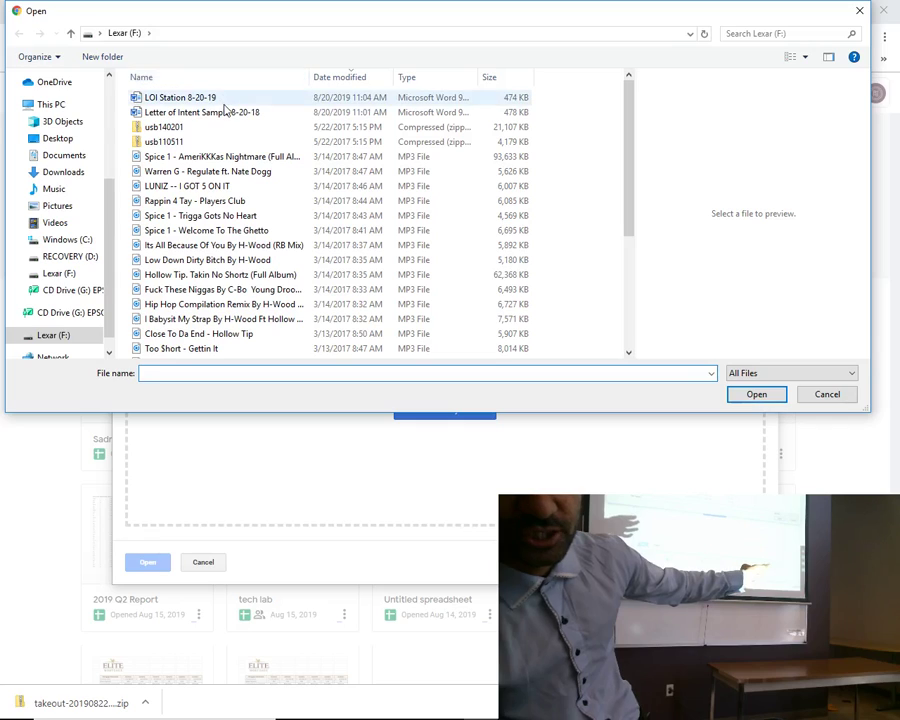
left_click(70, 138)
left_click(250, 280)
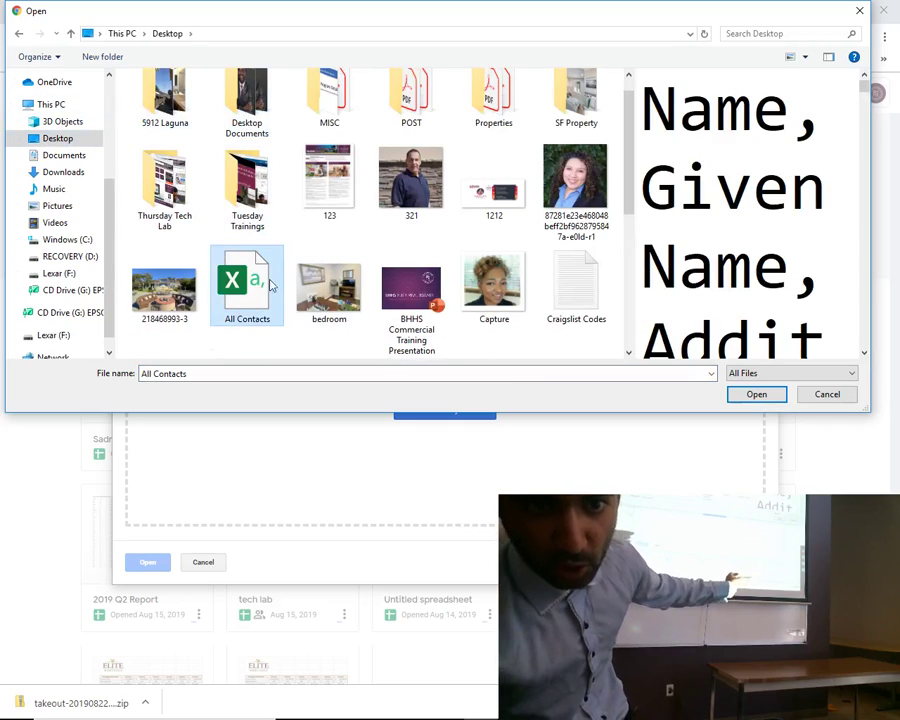
left_click(766, 397)
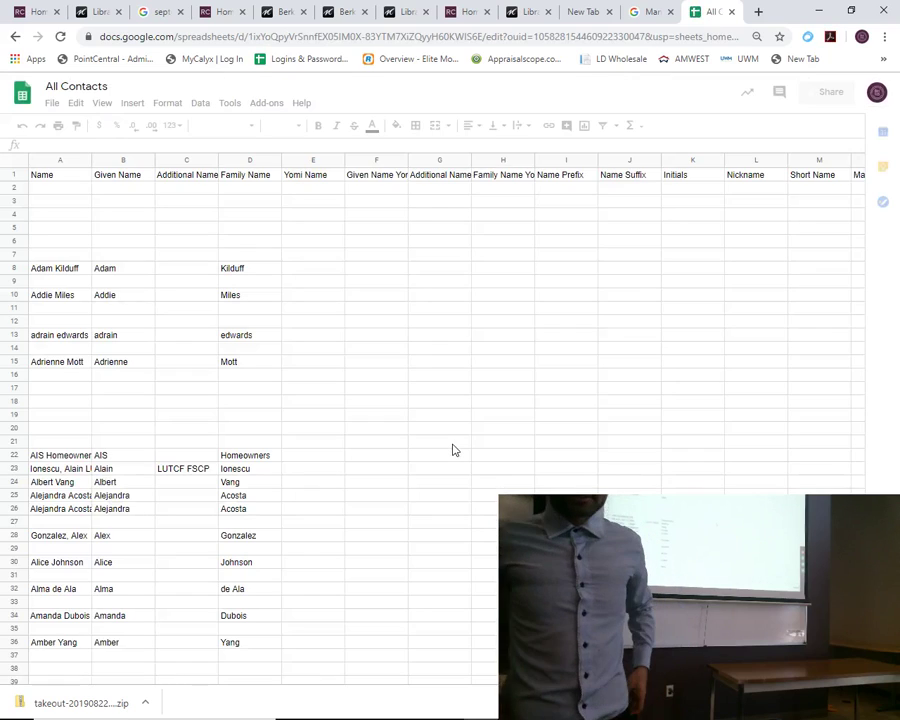
left_click(424, 434)
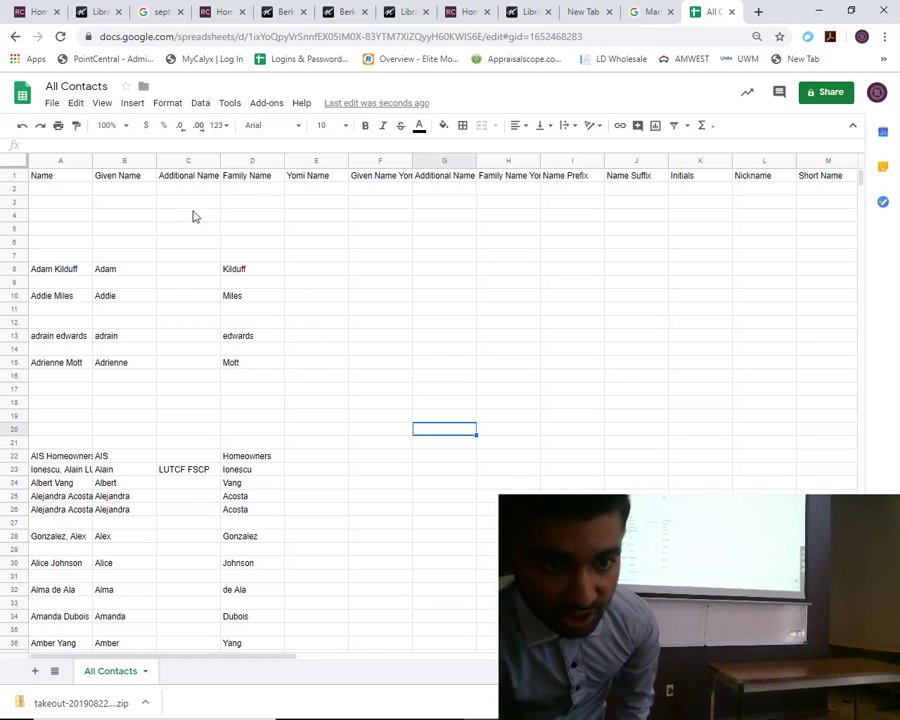
left_click(124, 161)
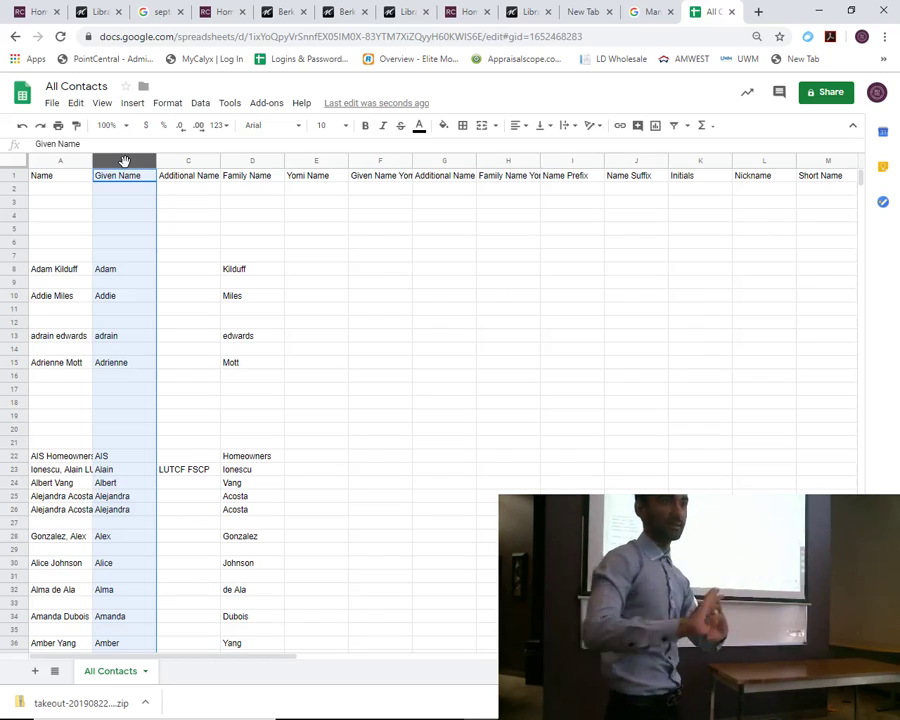
Delete the Name and Additional Name columns
right_click(62, 158)
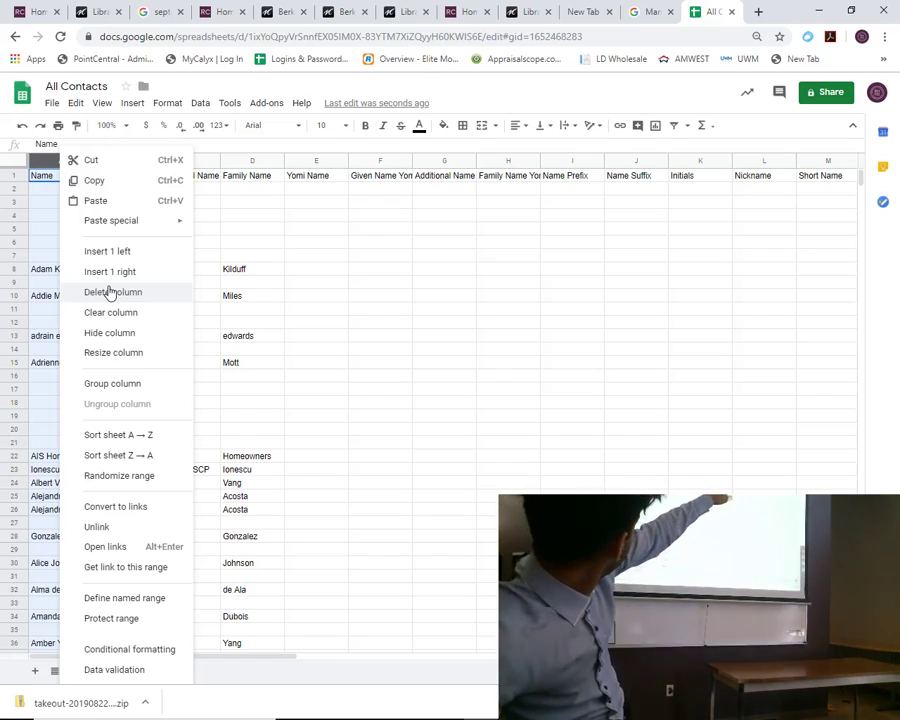
left_click(111, 292)
left_click(119, 160)
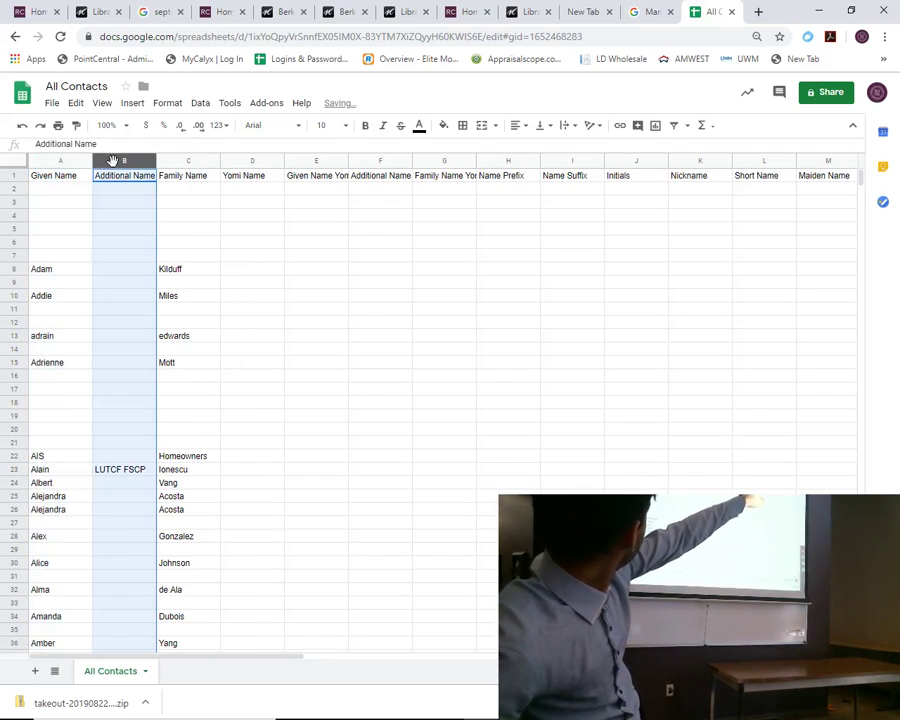
right_click(119, 160)
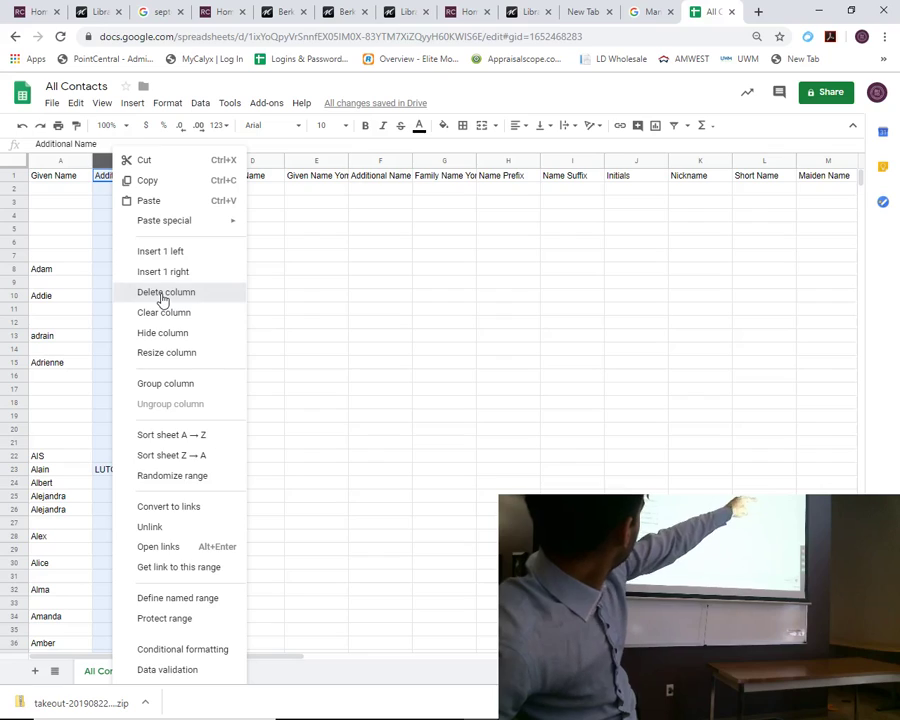
left_click(163, 296)
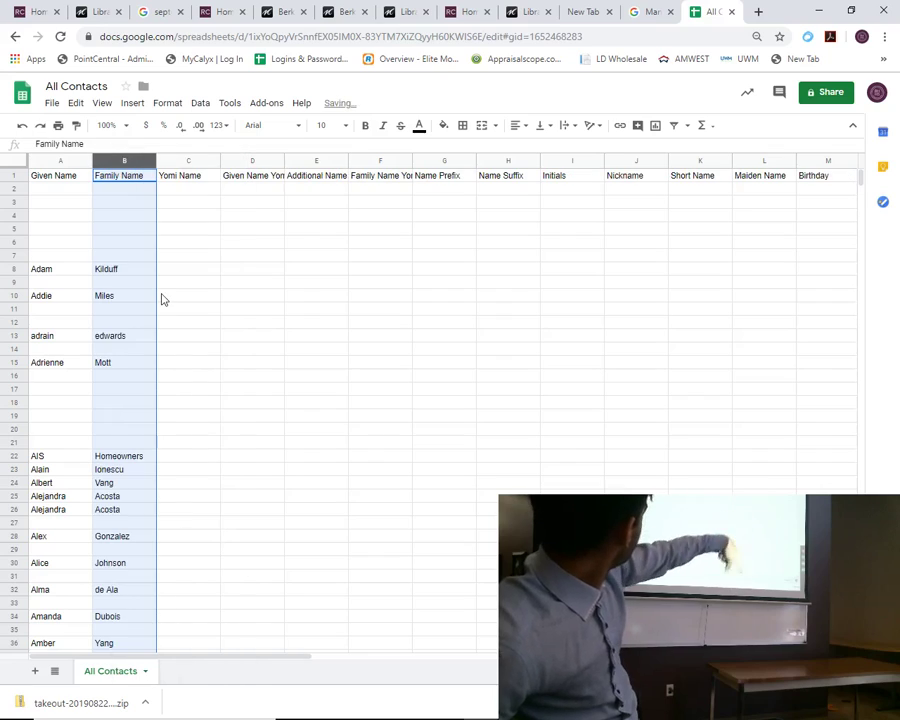
left_click(186, 161)
Rename the Given Name and Family Name headers to First Name and Last Name
left_click(62, 177)
double_click(50, 176)
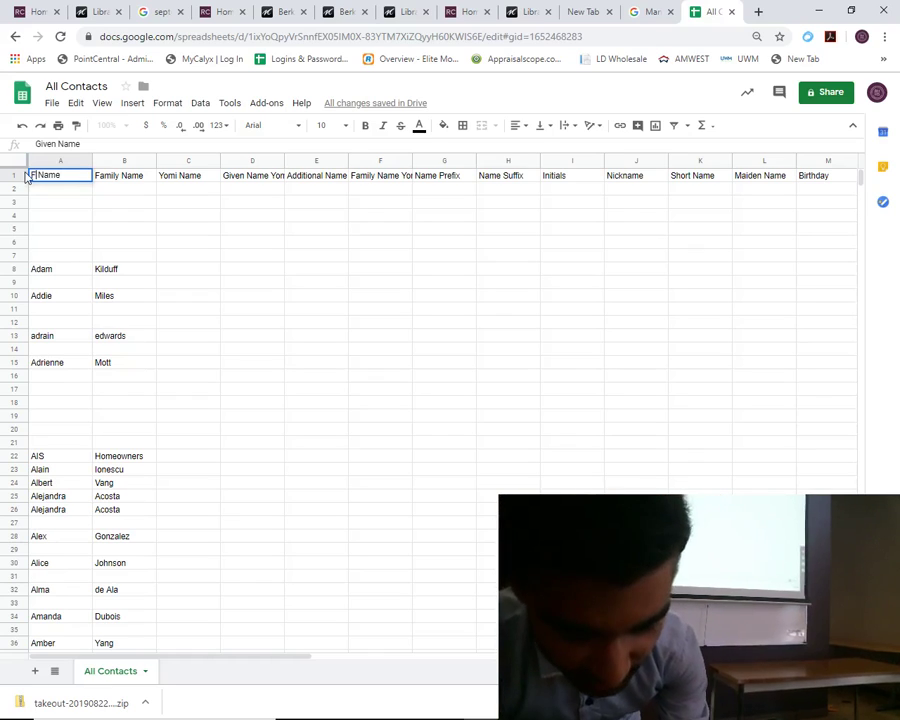
type("First")
key("Tab")
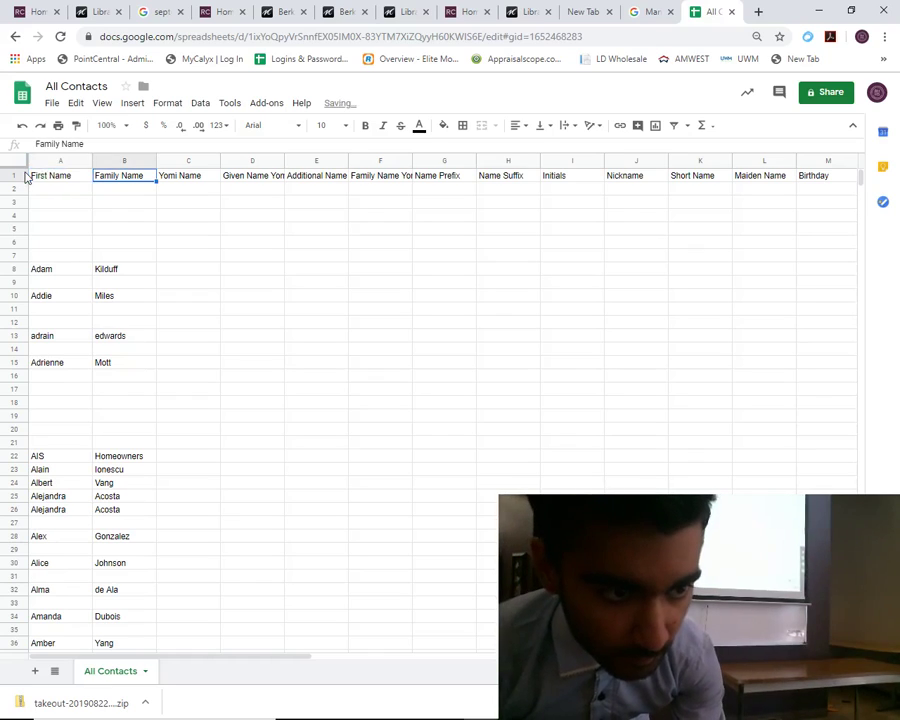
double_click(106, 176)
type("Last")
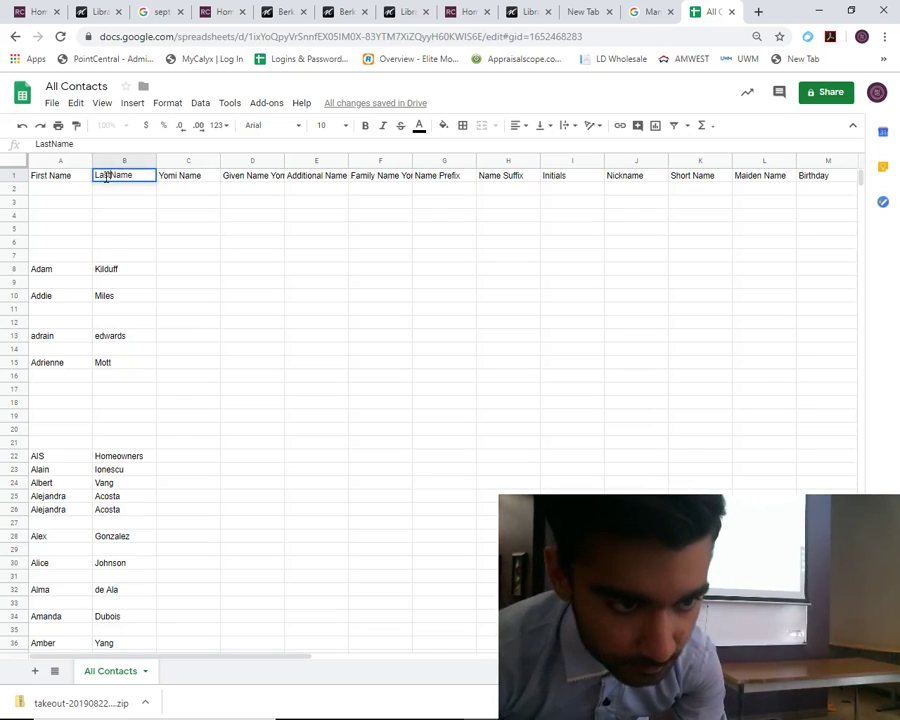
left_click(212, 243)
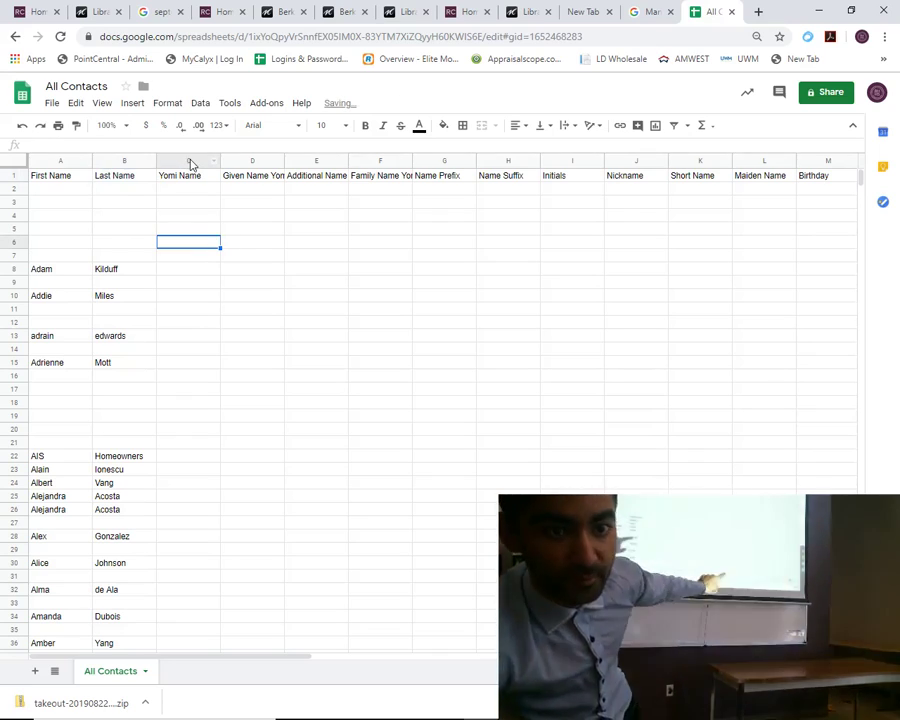
left_click(190, 161)
Delete columns C through AB
left_click_drag(259, 655, 691, 655)
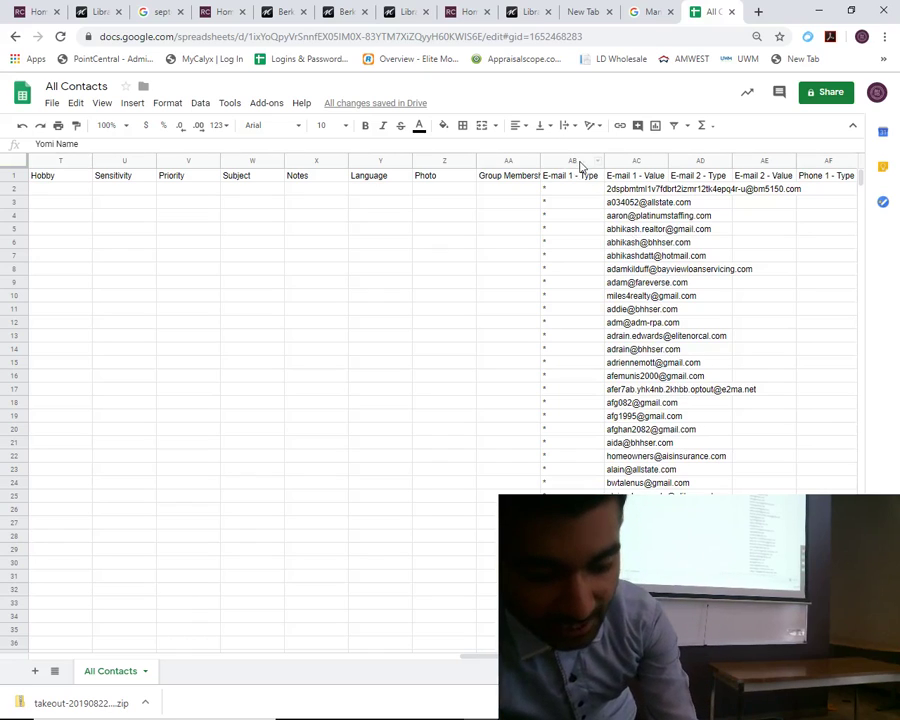
left_click_drag(691, 655, 560, 655)
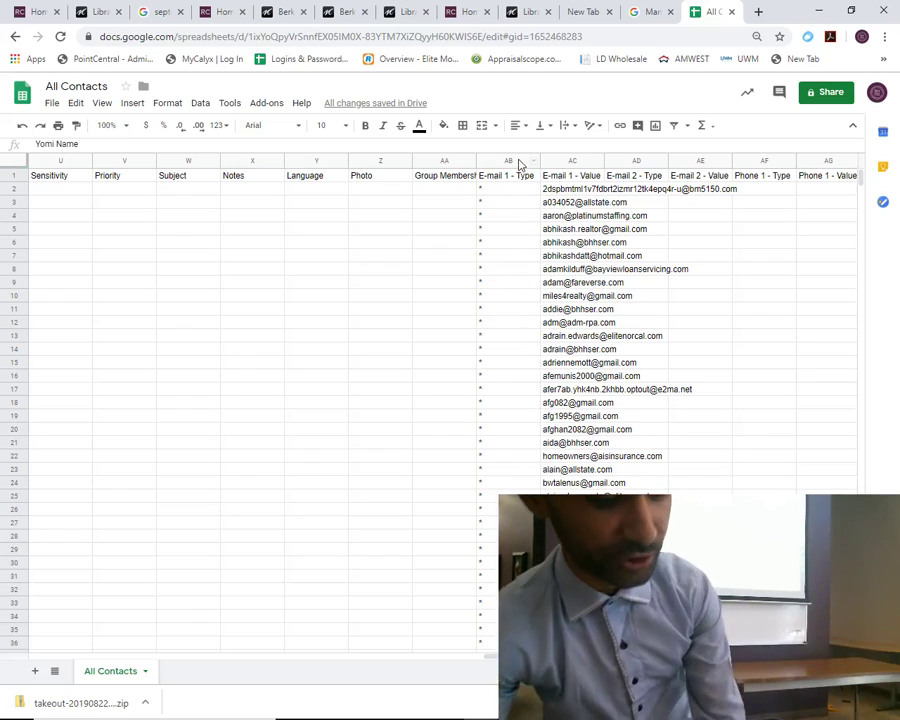
left_click(516, 158, "shift")
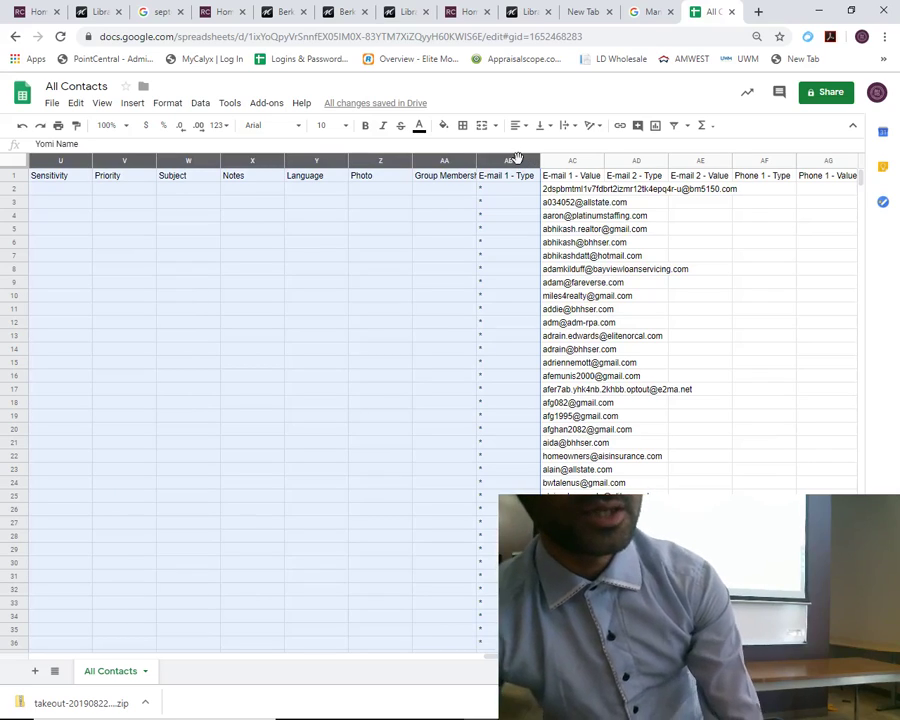
right_click(516, 160)
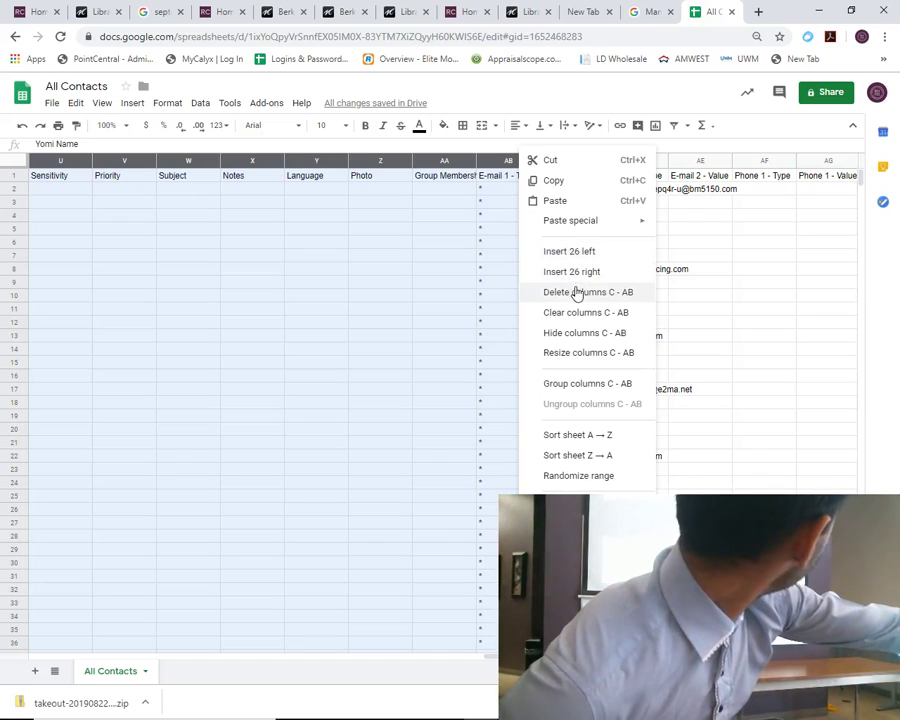
left_click(577, 292)
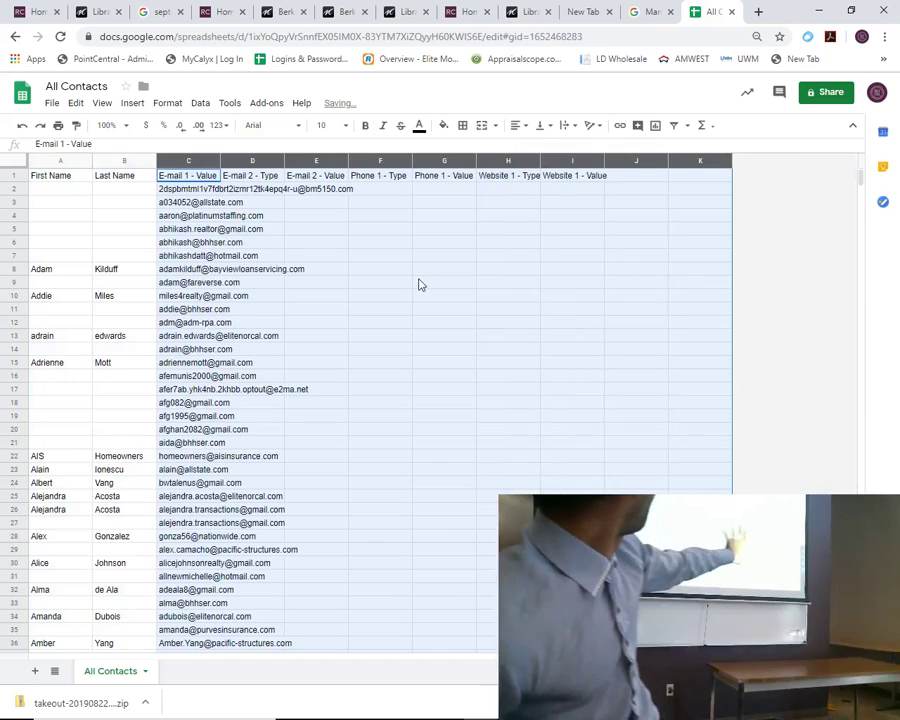
left_click(428, 282)
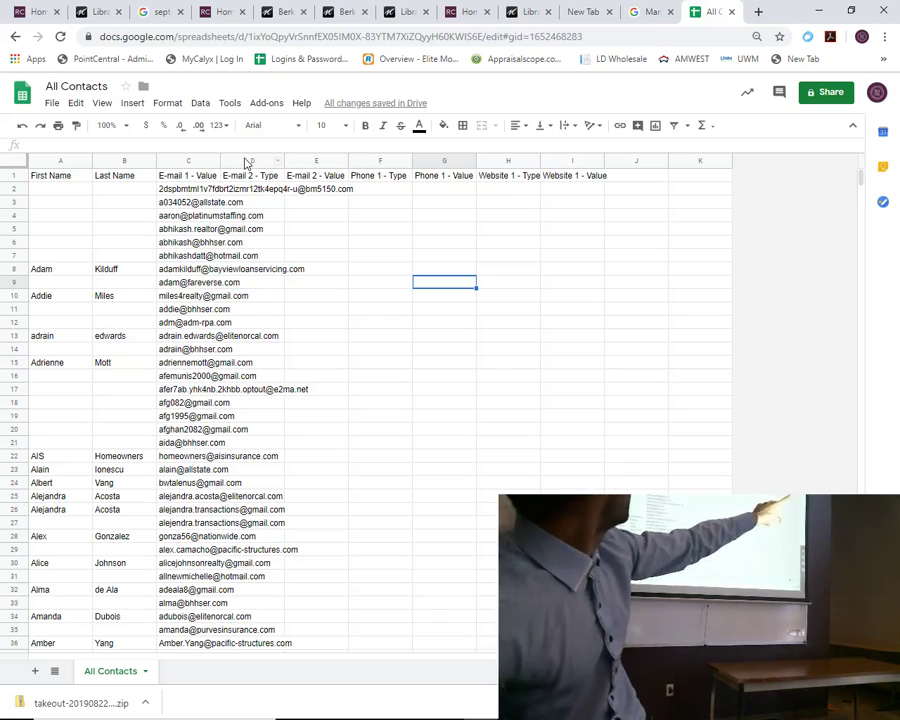
Delete columns D through K and widen the e-mail column C
left_click(248, 161)
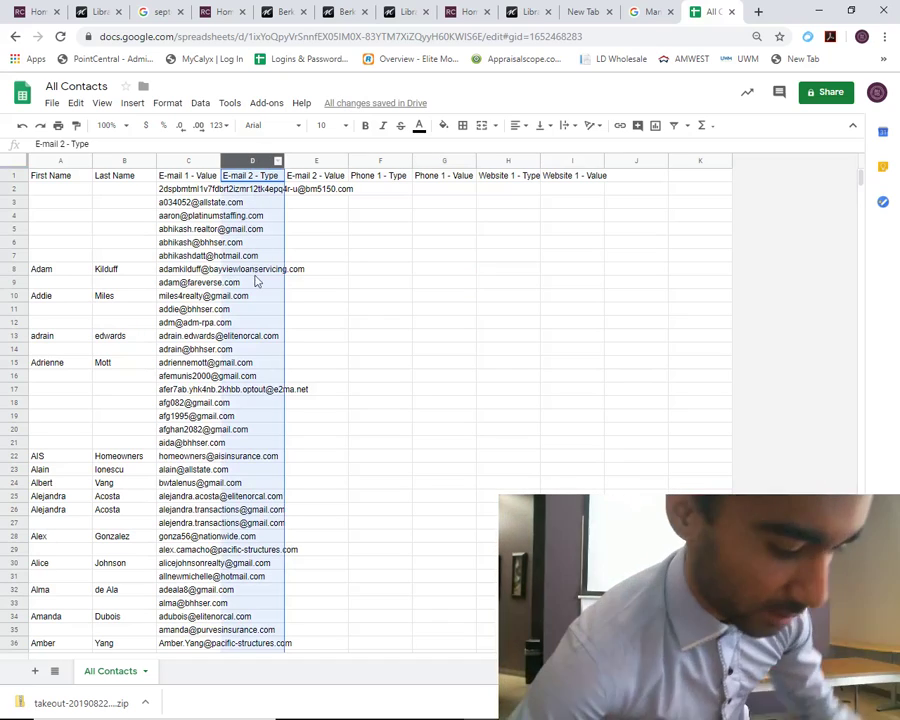
left_click(698, 162, "shift")
right_click(698, 162)
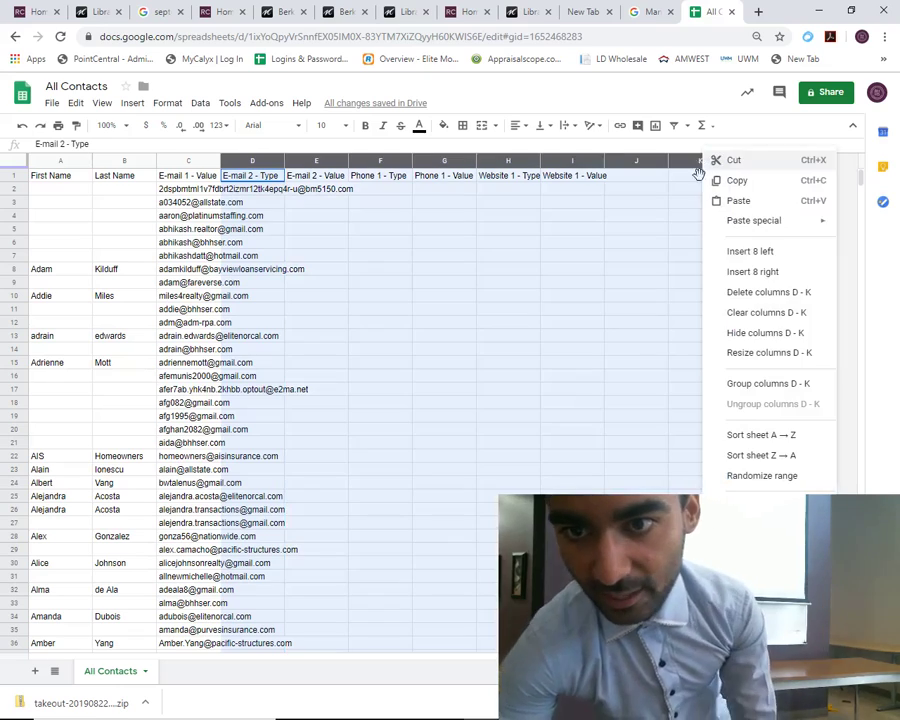
left_click(774, 296)
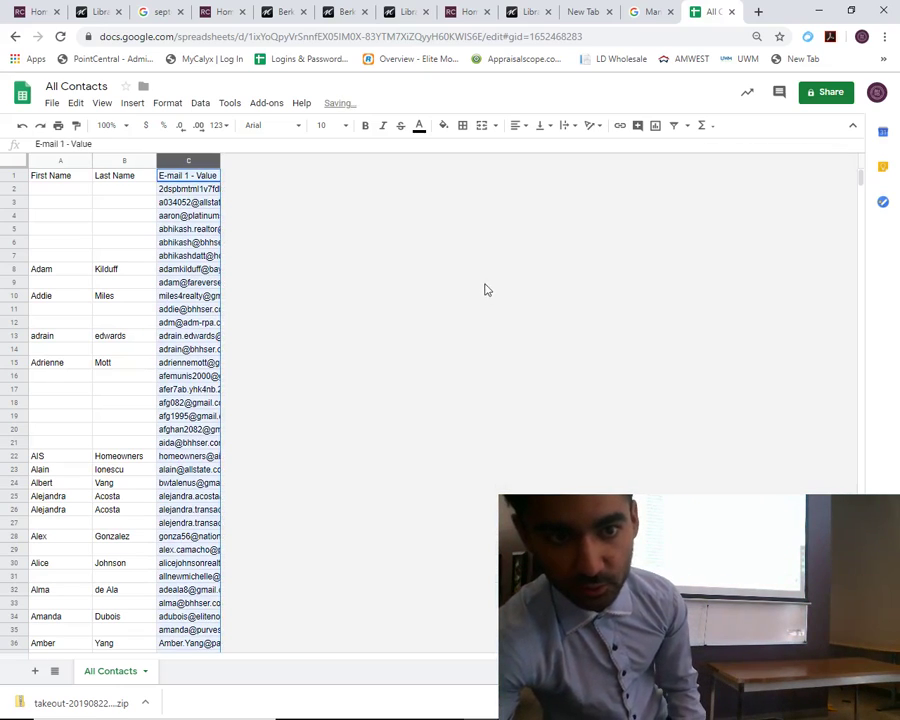
left_click_drag(220, 160, 337, 165)
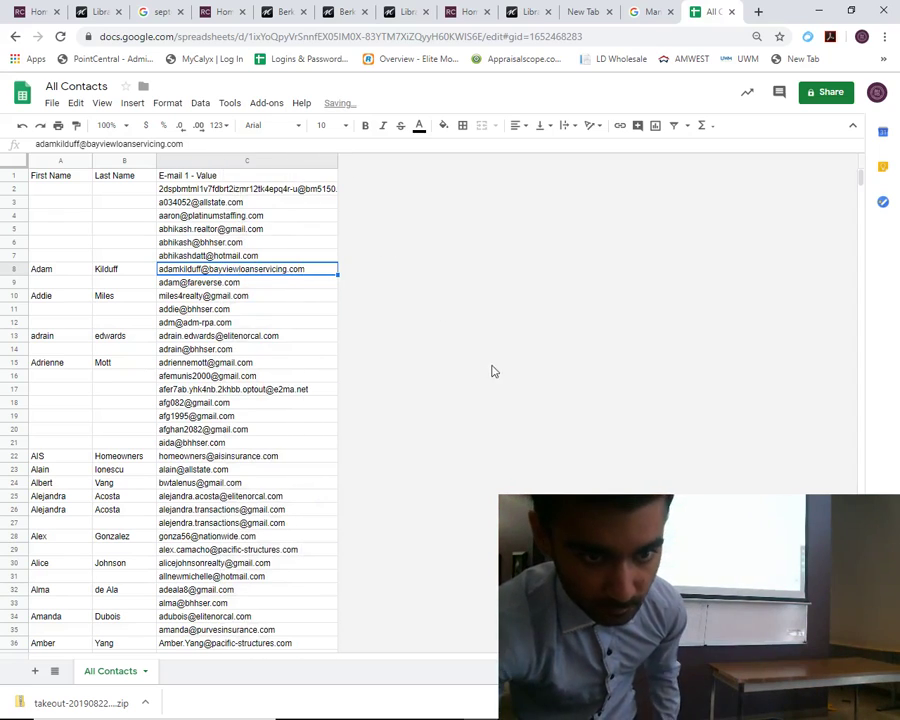
scroll(500, 380, "down", 7)
scroll(360, 390, "down", 16)
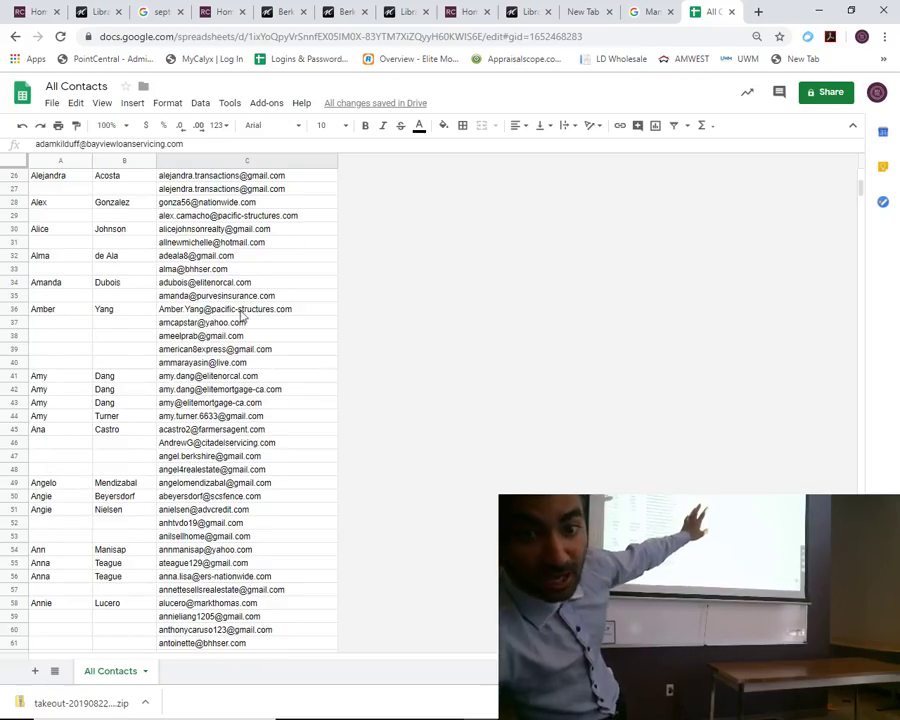
scroll(250, 320, "down", 20)
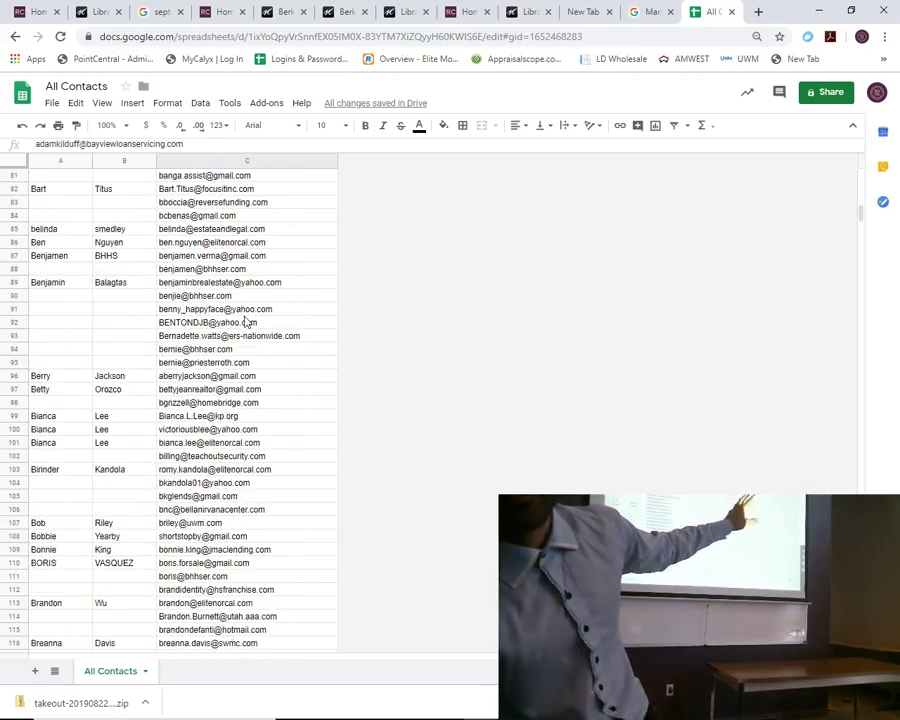
scroll(258, 335, "down", 19)
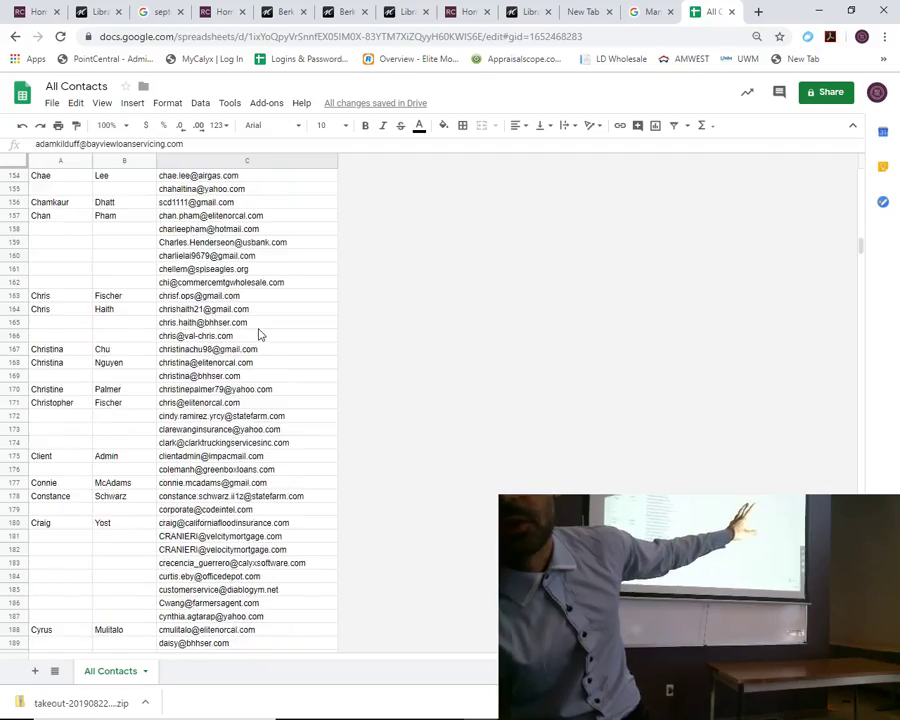
scroll(273, 311, "down", 12)
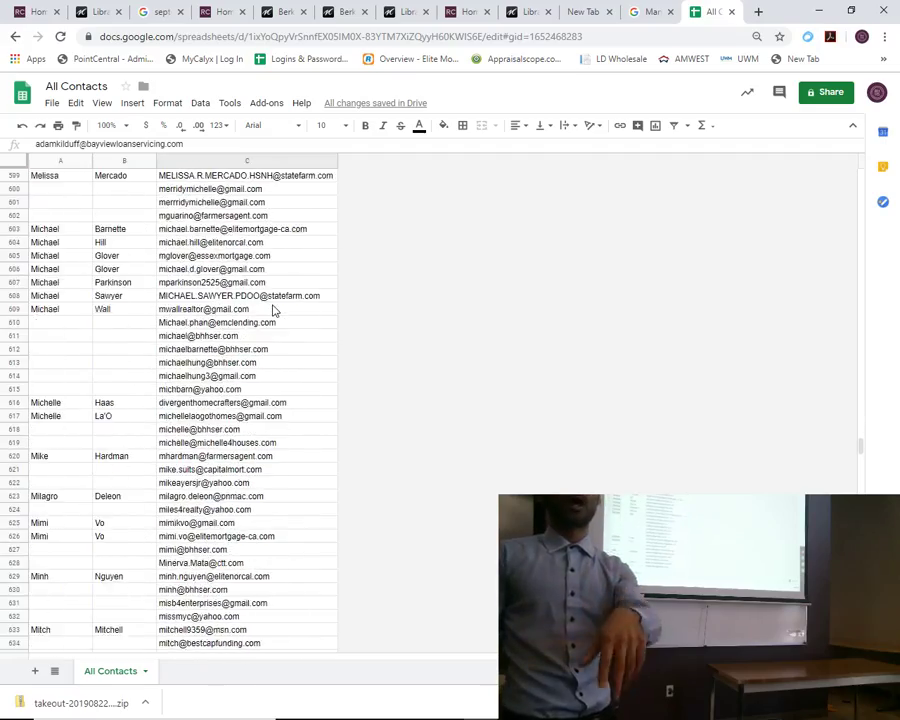
scroll(274, 311, "down", 4)
scroll(274, 311, "down", 15)
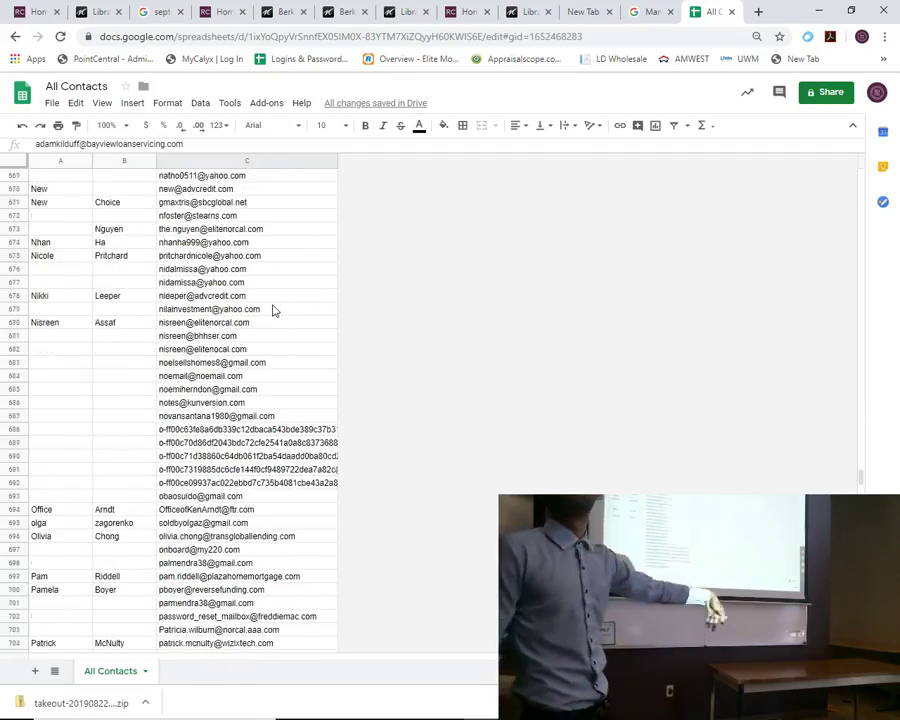
scroll(274, 311, "down", 16)
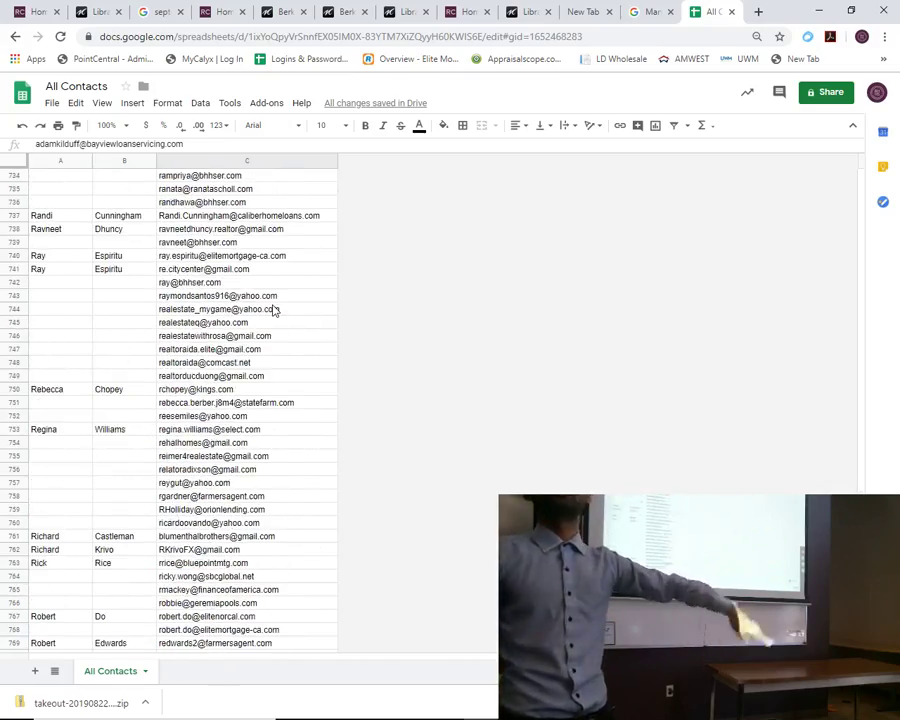
scroll(274, 311, "down", 13)
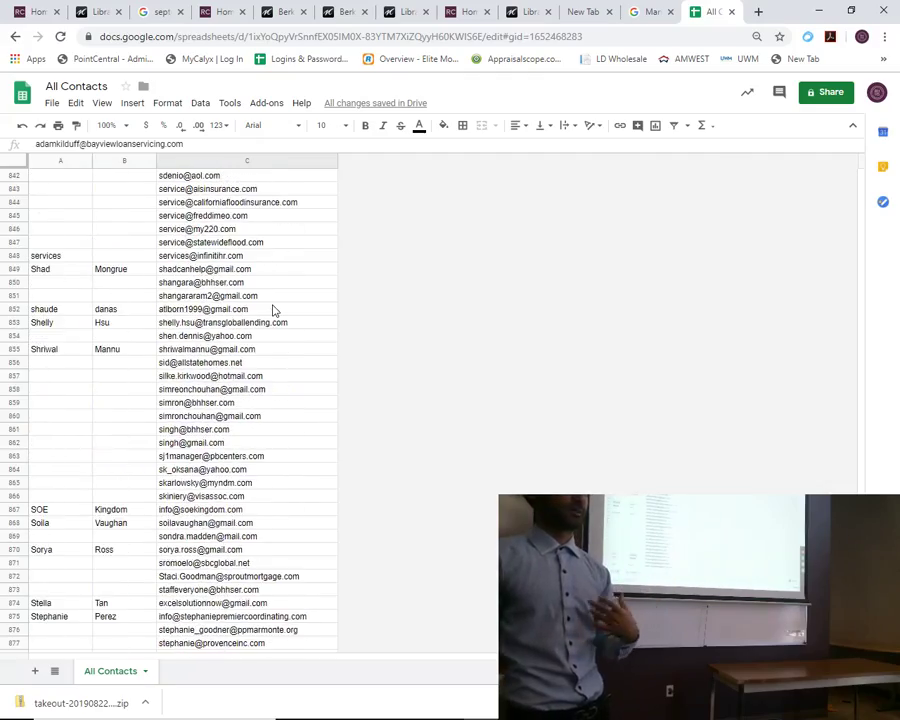
scroll(274, 311, "down", 13)
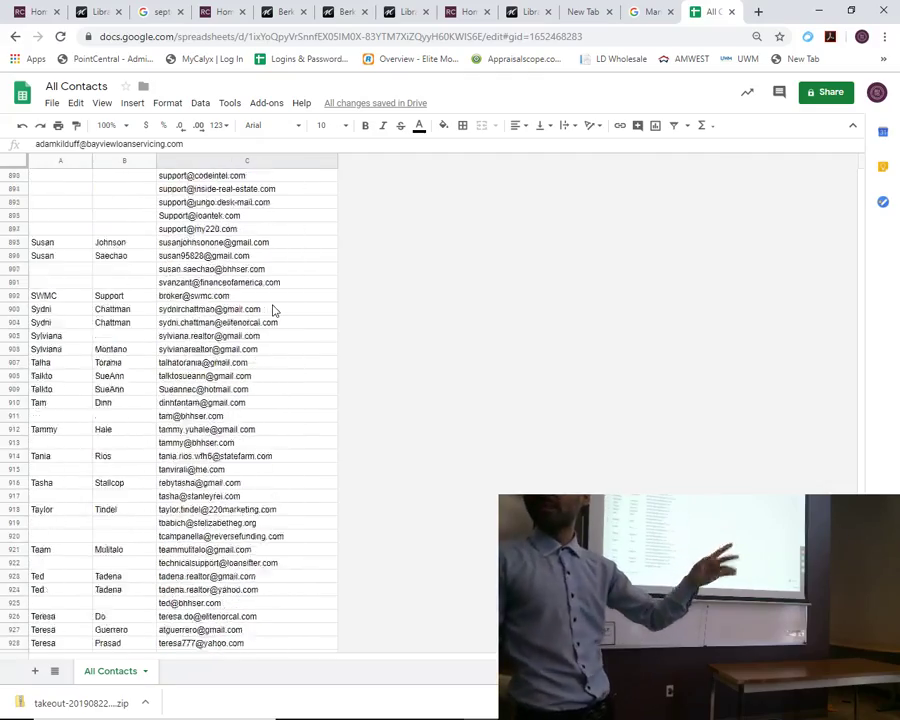
scroll(274, 311, "down", 17)
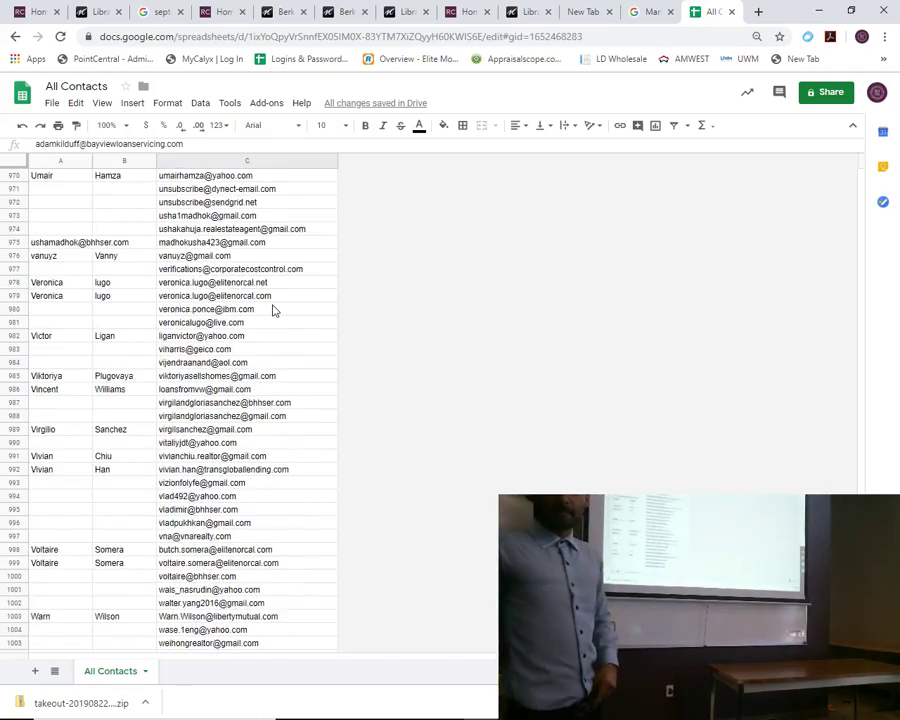
scroll(272, 309, "up", 3)
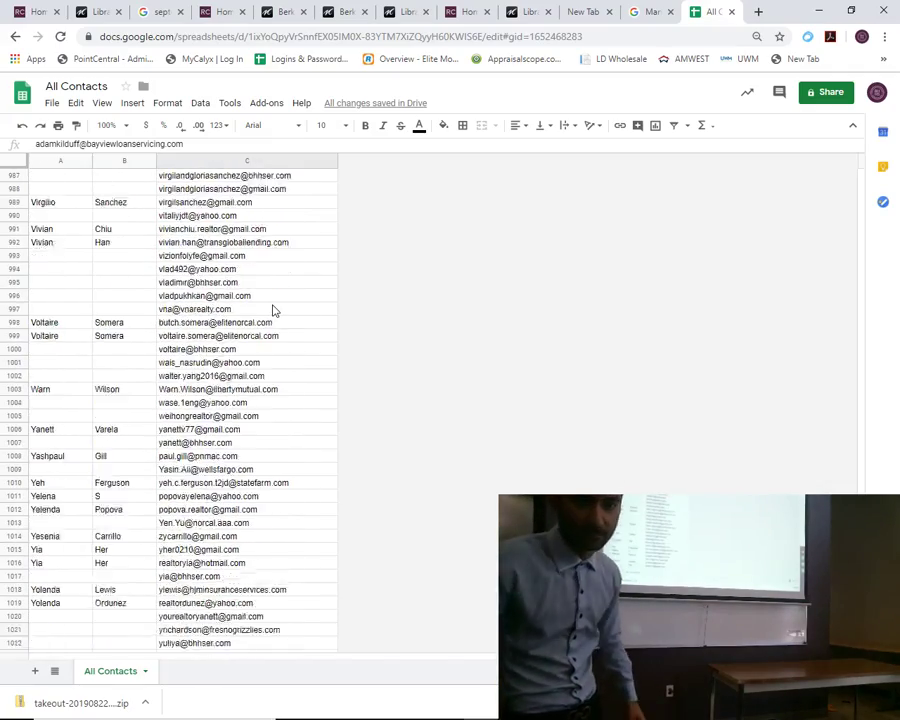
scroll(274, 311, "down", 3)
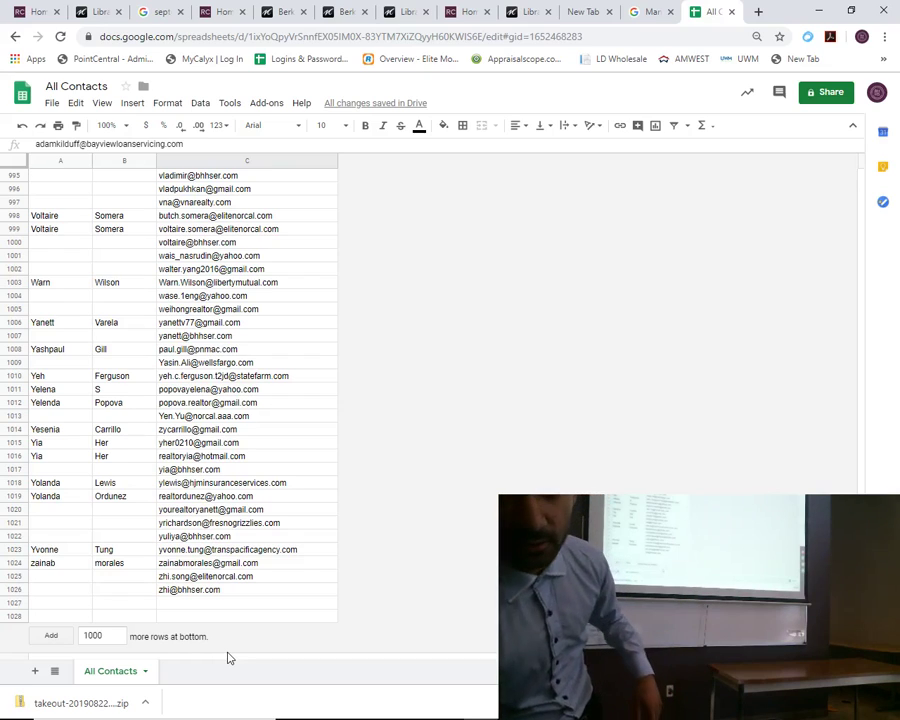
scroll(228, 622, "up", 5)
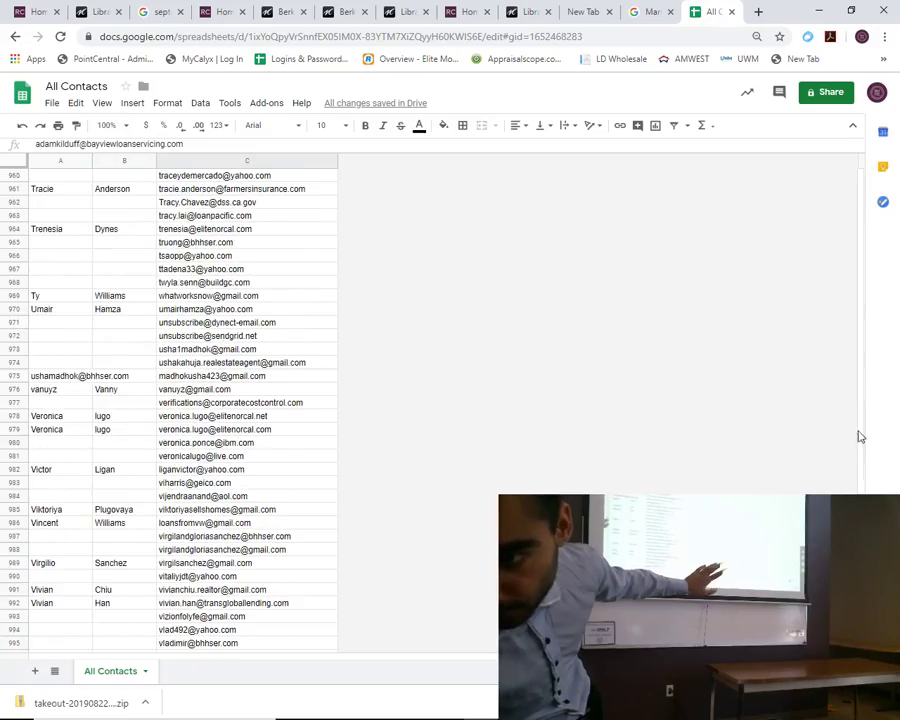
left_click_drag(866, 460, 864, 180)
key("Down")
key("Down")
key("Down")
key("Down")
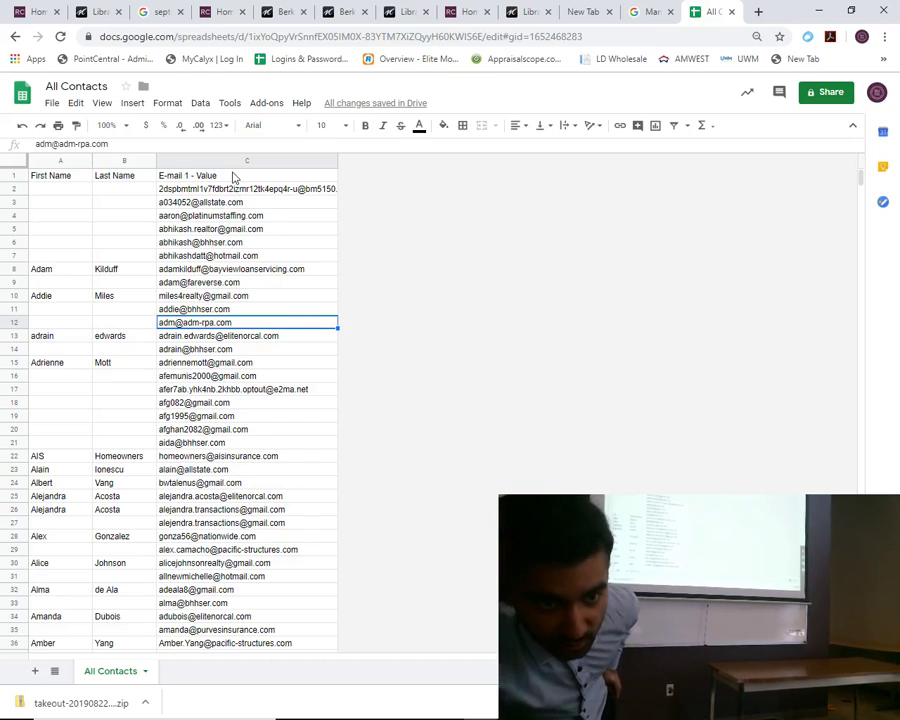
Change header C1 from 'E-mail 1 - Value' to 'E-mail Address'
left_click(200, 175)
double_click(186, 175)
left_click_drag(188, 175, 436, 210)
key("BackSpace")
key("BackSpace")
type("Address")
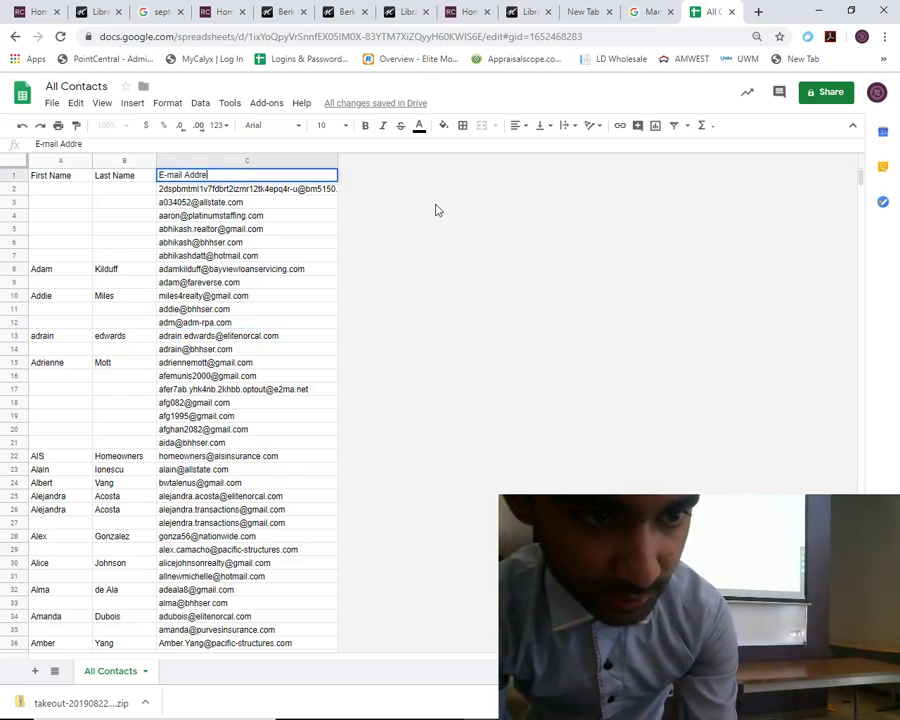
key("Return")
key("Return")
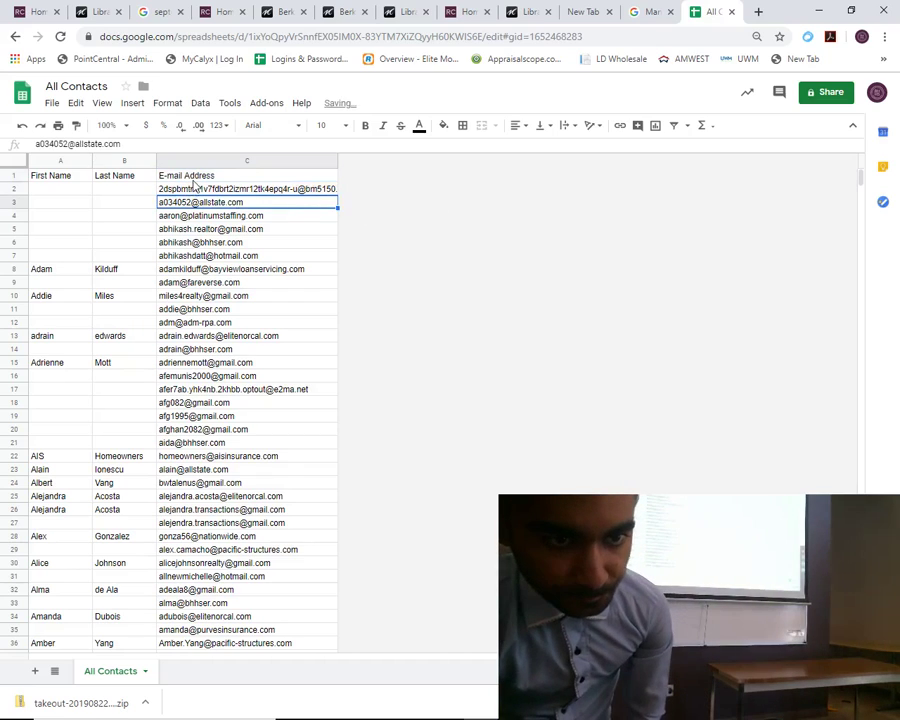
Select the garbled address row 2 and bring up its delete-row option
left_click(193, 190)
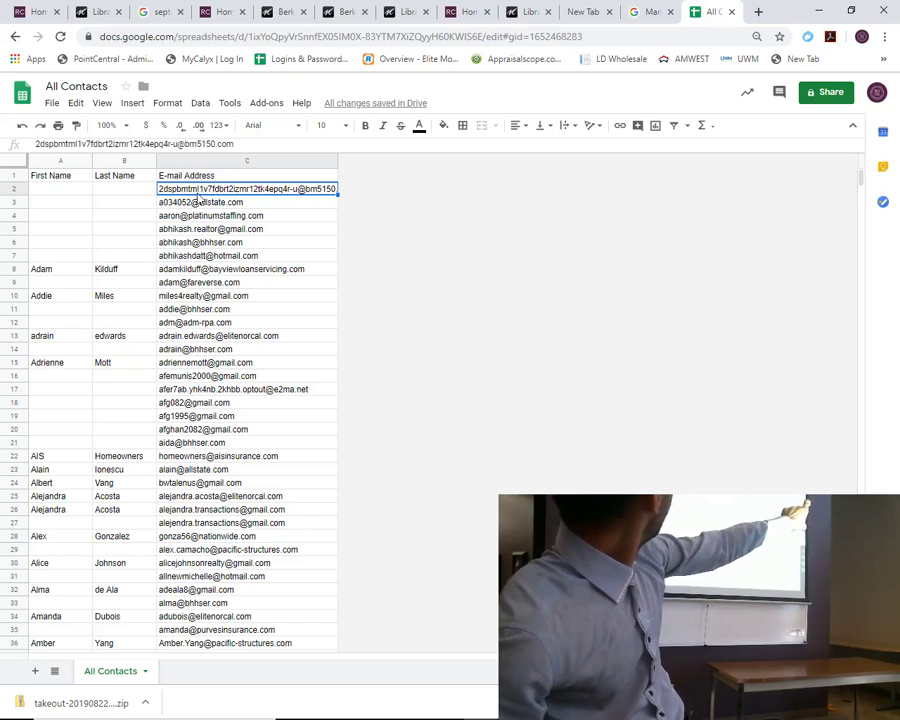
left_click(15, 189)
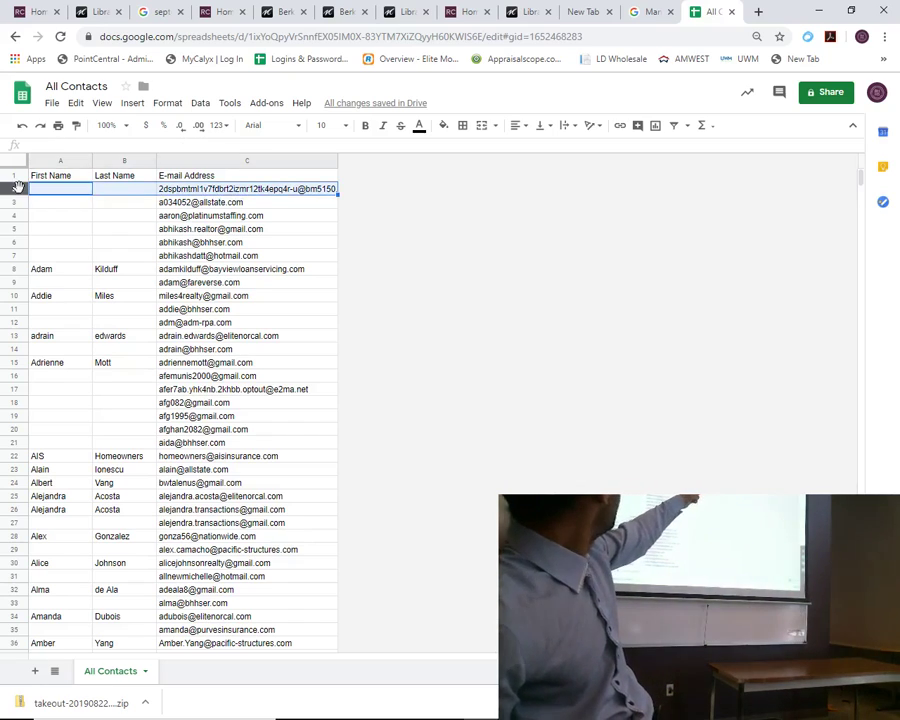
right_click(15, 189)
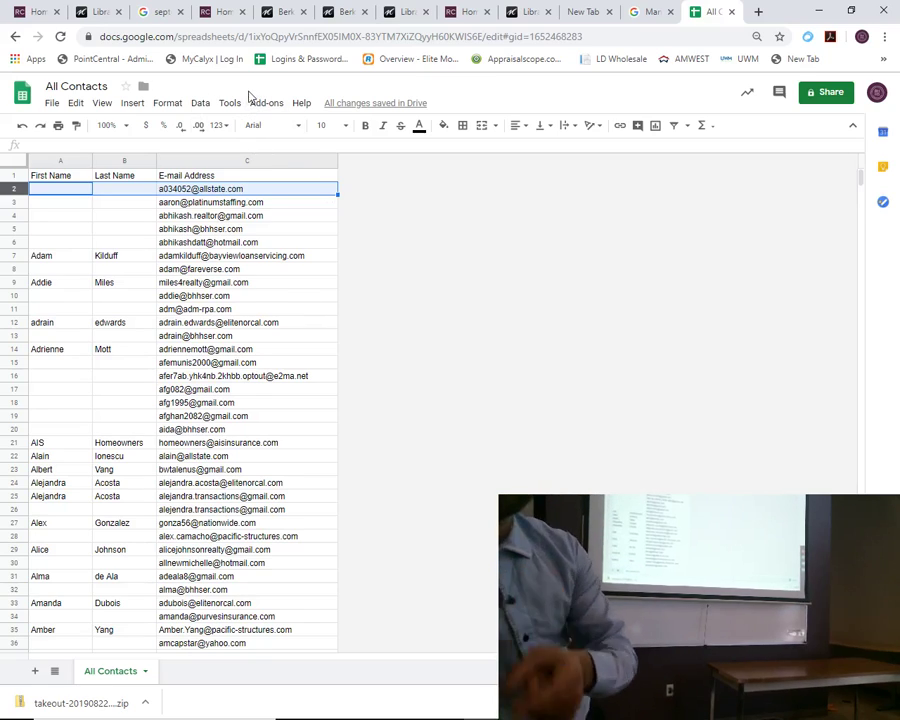
Download the All Contacts sheet via File > Download as Comma-separated values (.csv)
key("Down")
key("Down")
key("Down")
key("Down")
key("Down")
key("Right")
key("Right")
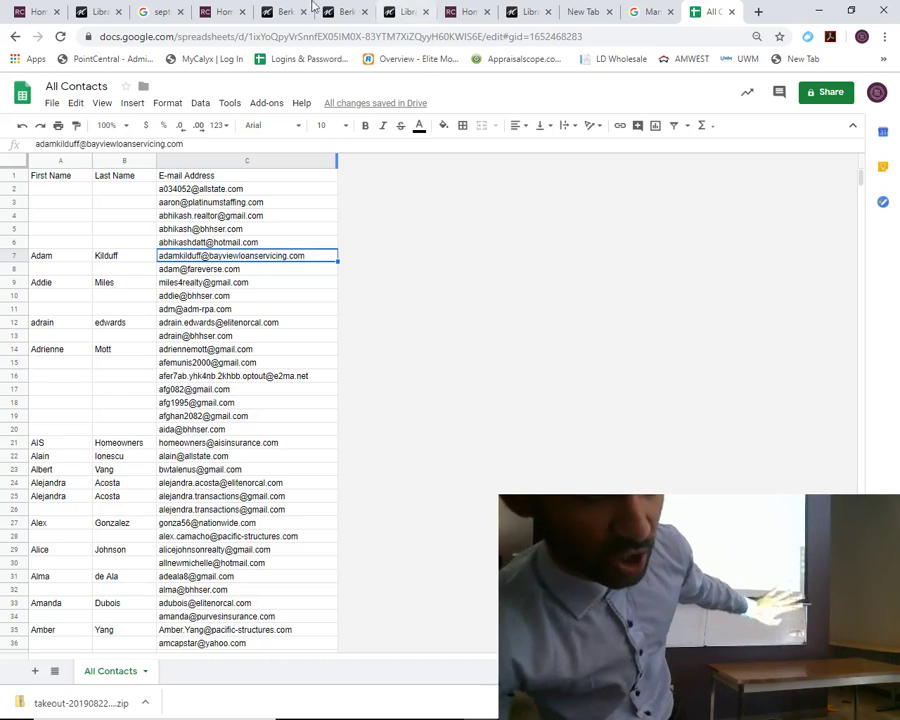
left_click(51, 104)
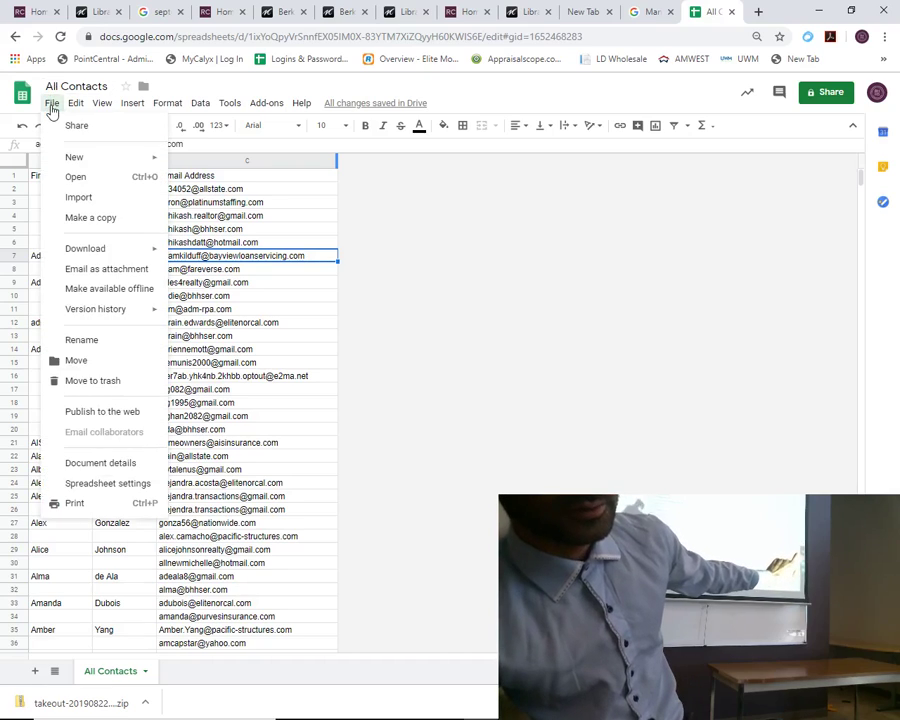
mouse_move(92, 248)
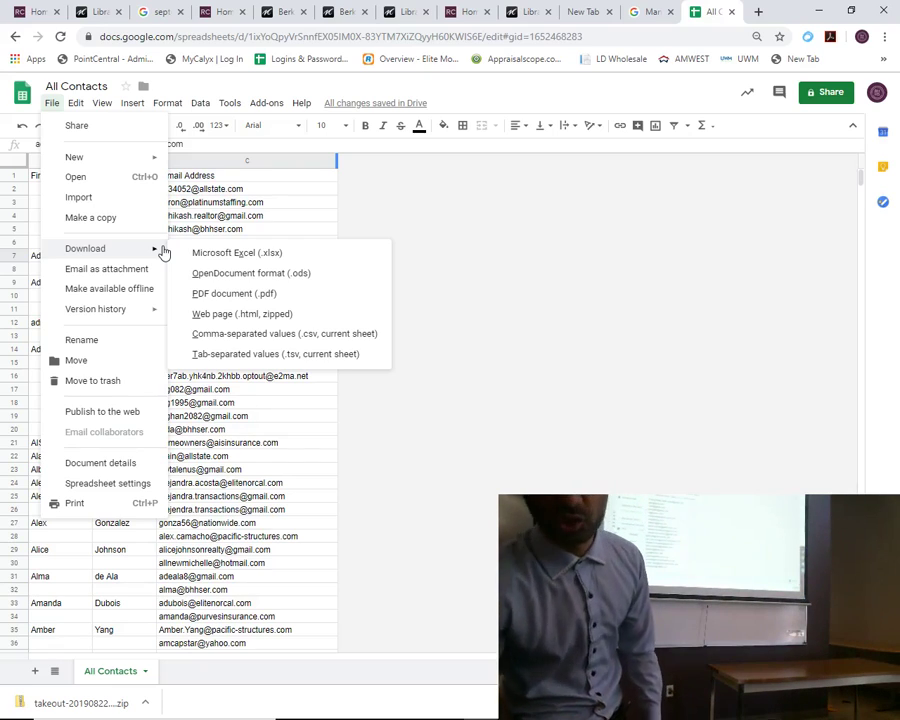
left_click(230, 103)
left_click(51, 103)
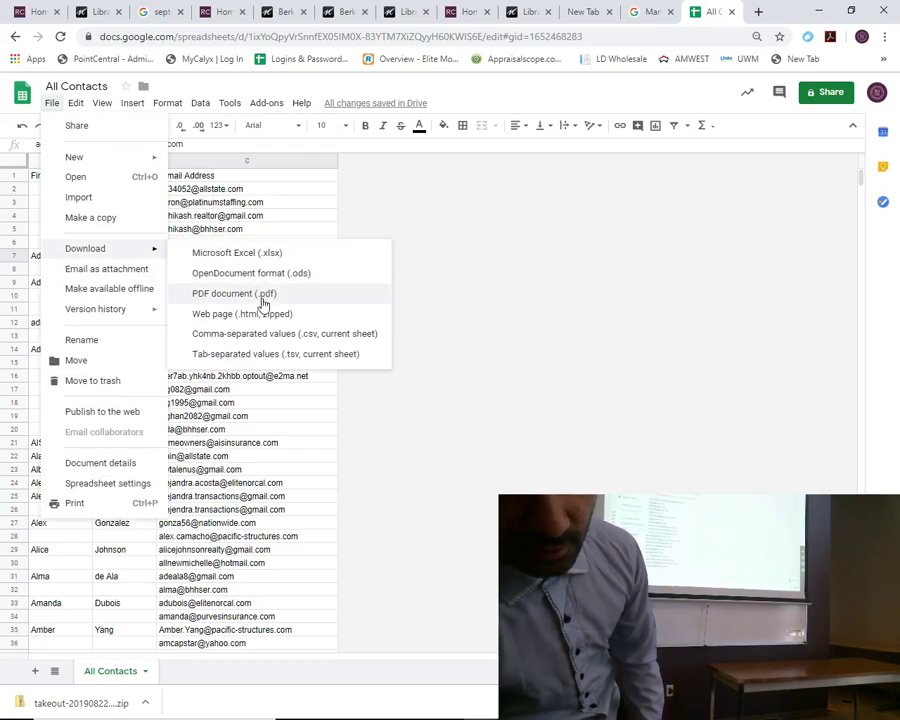
left_click(312, 341)
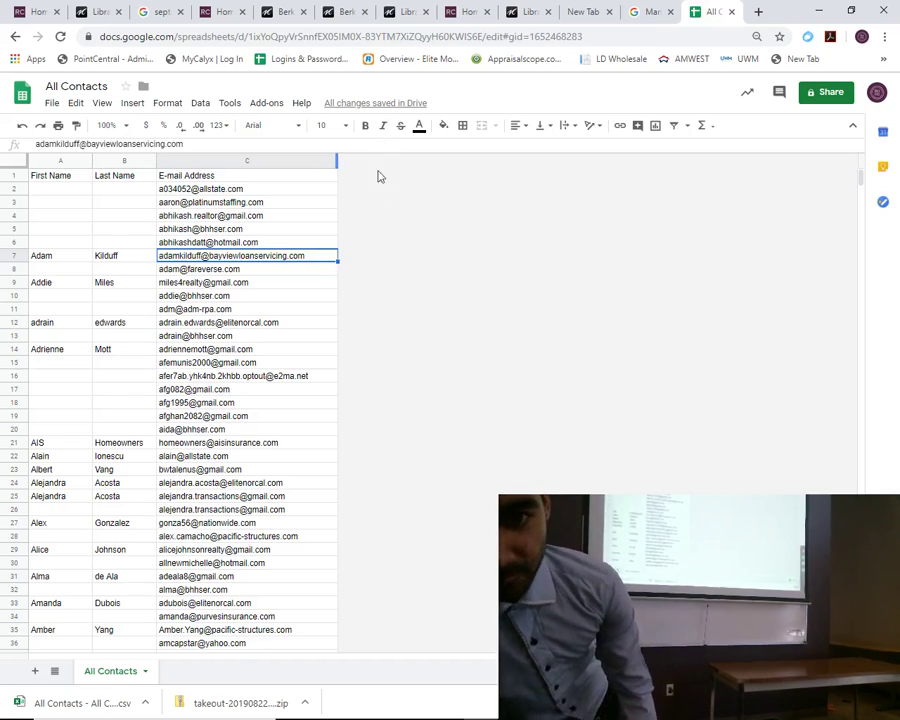
key("Down")
key("Down")
key("Down")
key("Down")
key("Down")
key("Down")
key("Down")
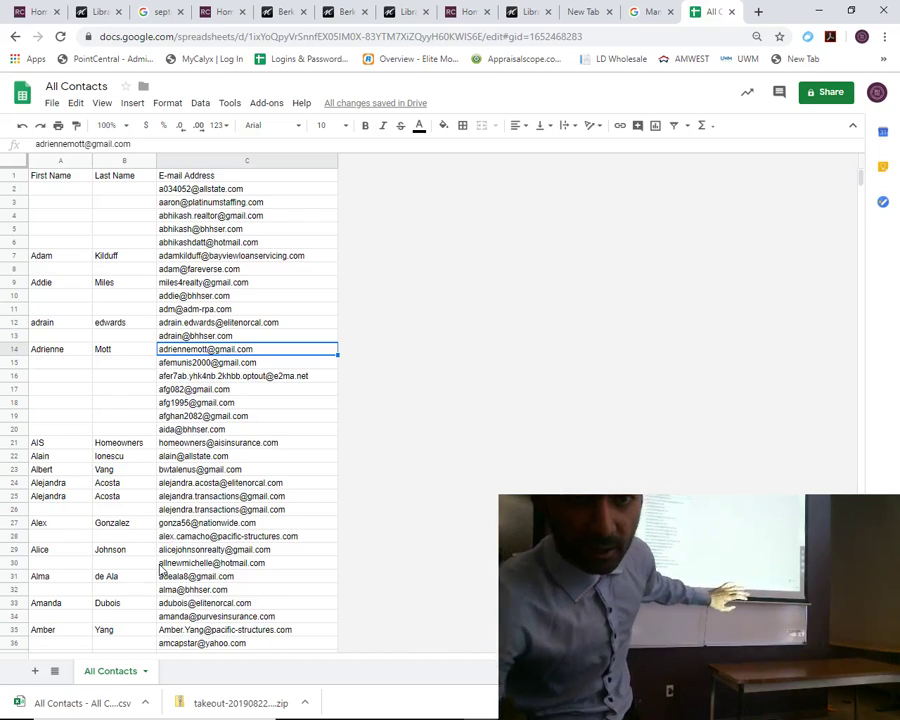
Reopen the Sept 6th recipients dialog on the marketing site, then return to the notes
left_click(84, 10)
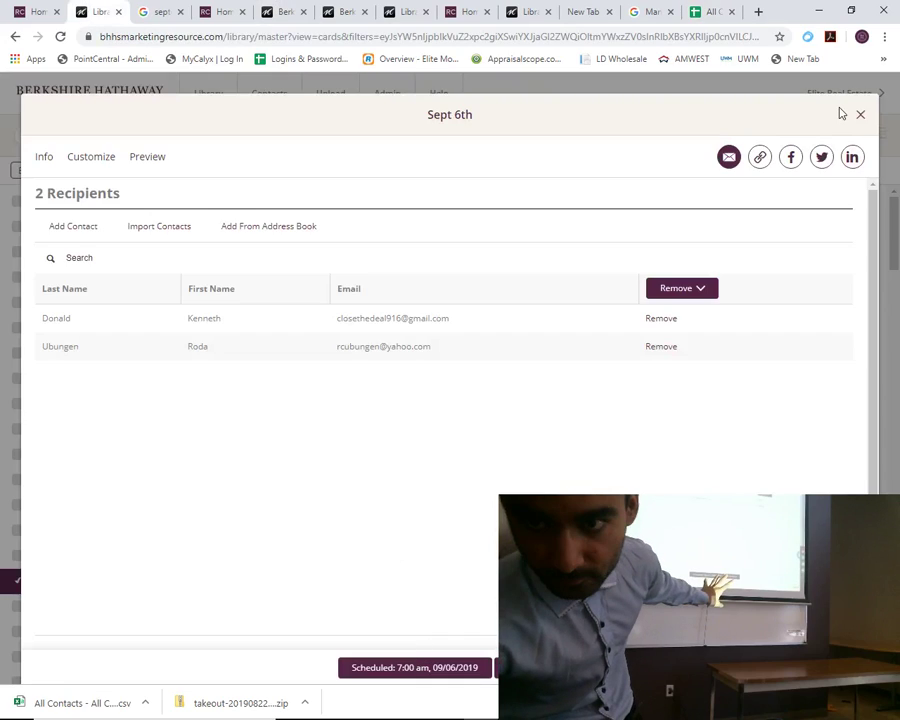
left_click(481, 704)
scroll(464, 463, "up", 3)
scroll(464, 467, "down", 2)
left_click(613, 229)
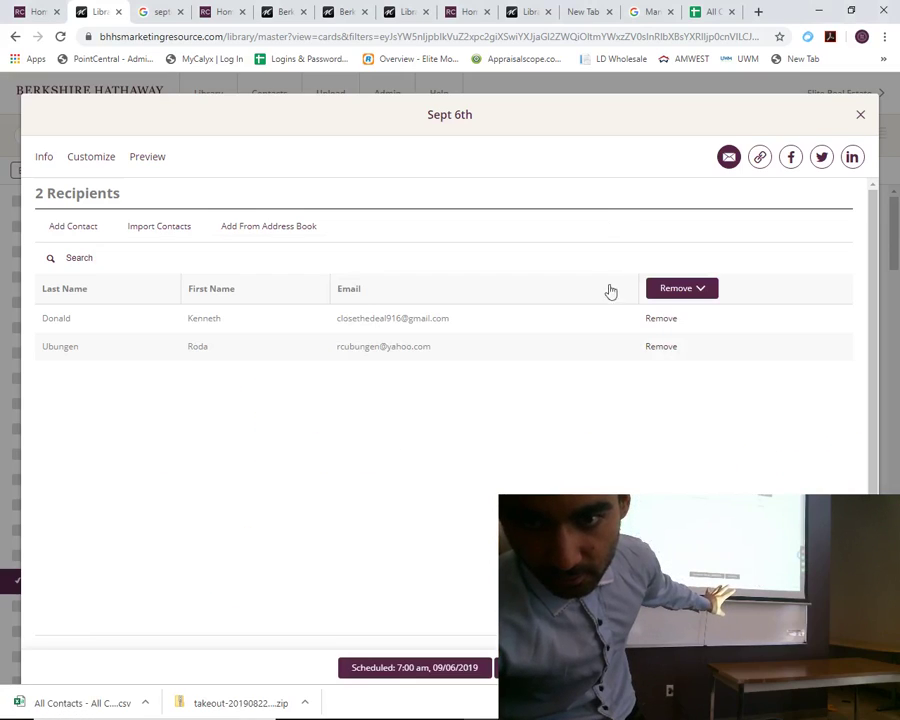
key("alt+Tab")
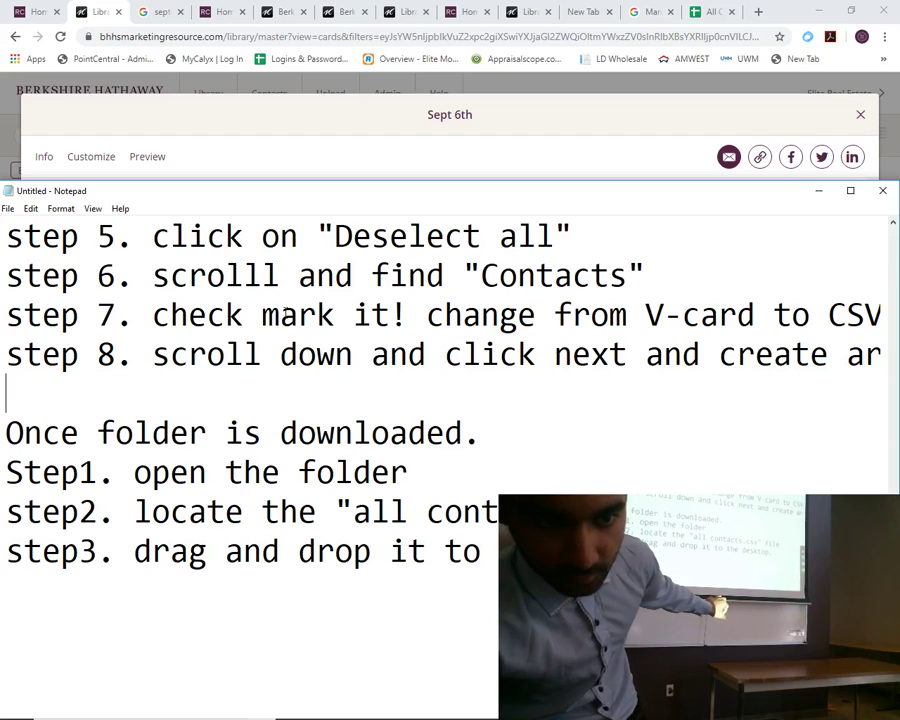
Add blank lines below step5 in the notes and highlight the step5 line
scroll(380, 371, "up", 5)
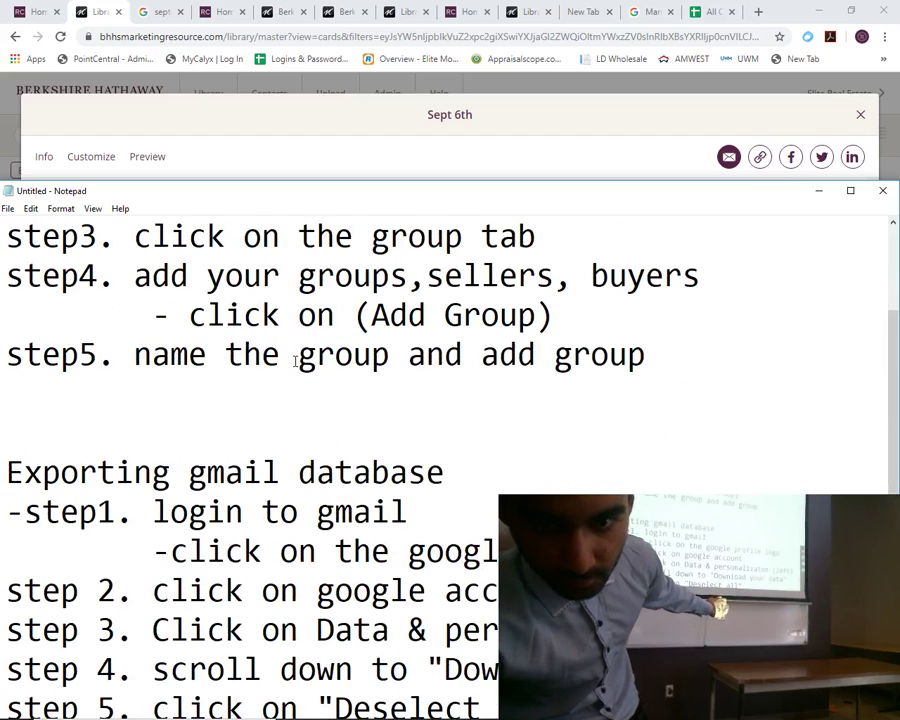
left_click(684, 477)
key("Down")
key("Return")
key("Return")
key("Return")
key("Return")
key("Return")
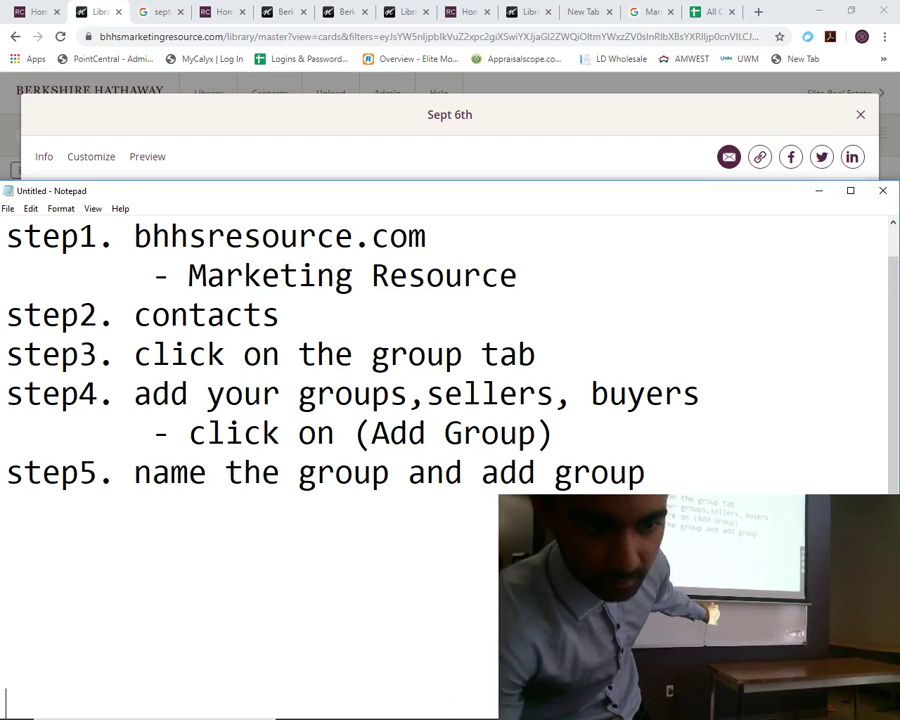
scroll(683, 478, "up", 1)
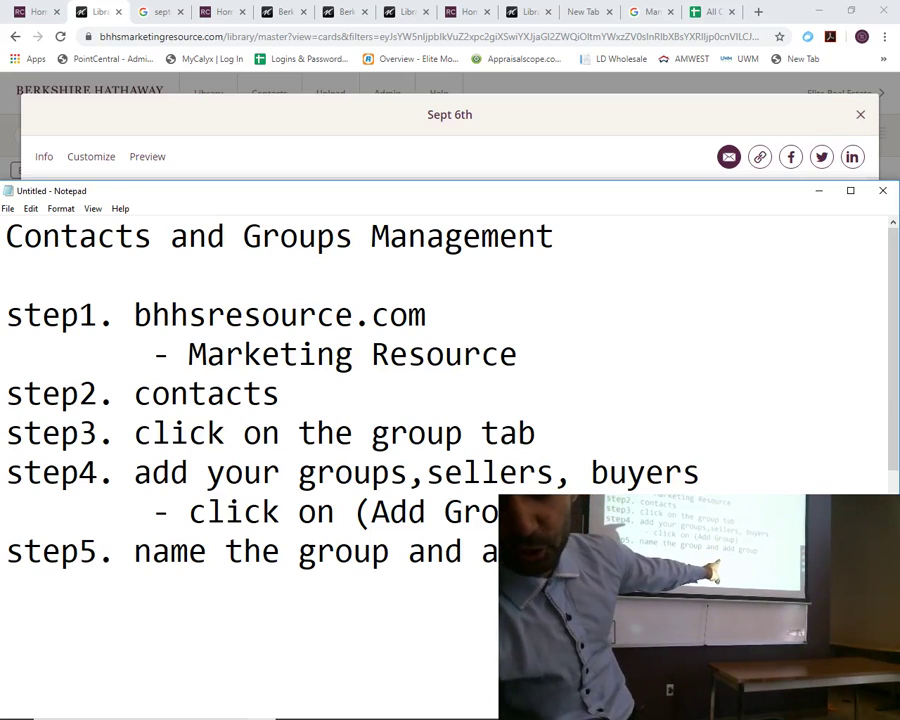
left_click_drag(640, 552, 5, 551)
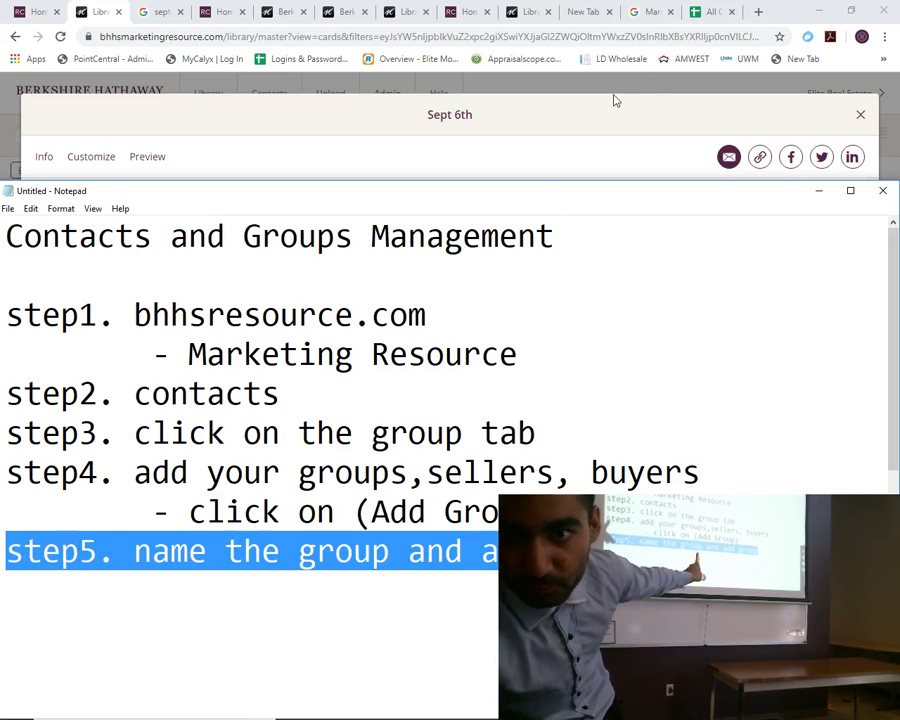
left_click(283, 12)
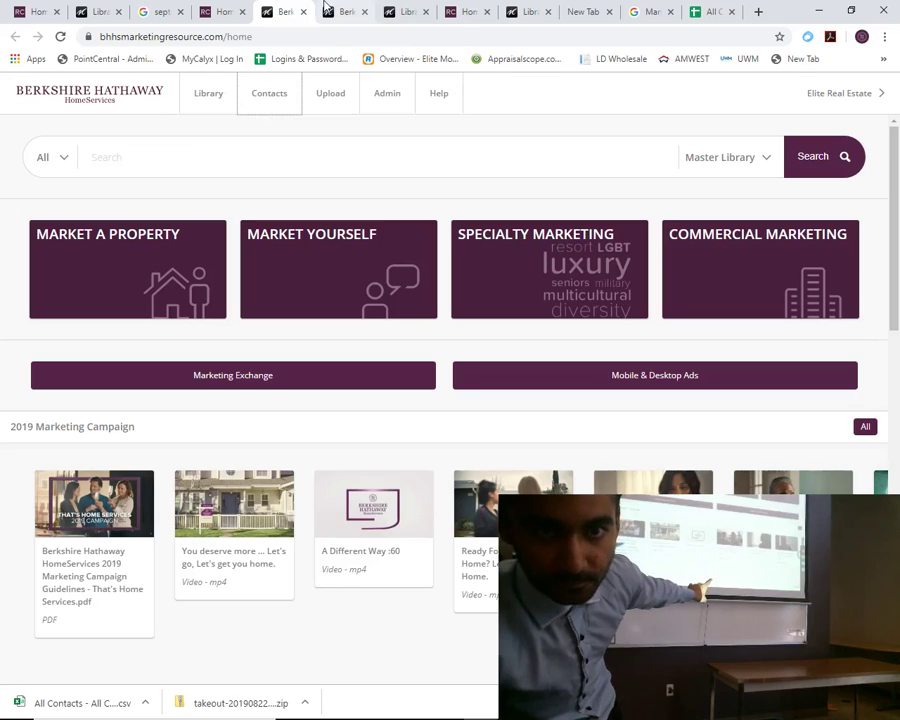
On the Contacts page's groups list, create a new empty group named 'All Contacts'
left_click(345, 12)
left_click(143, 136)
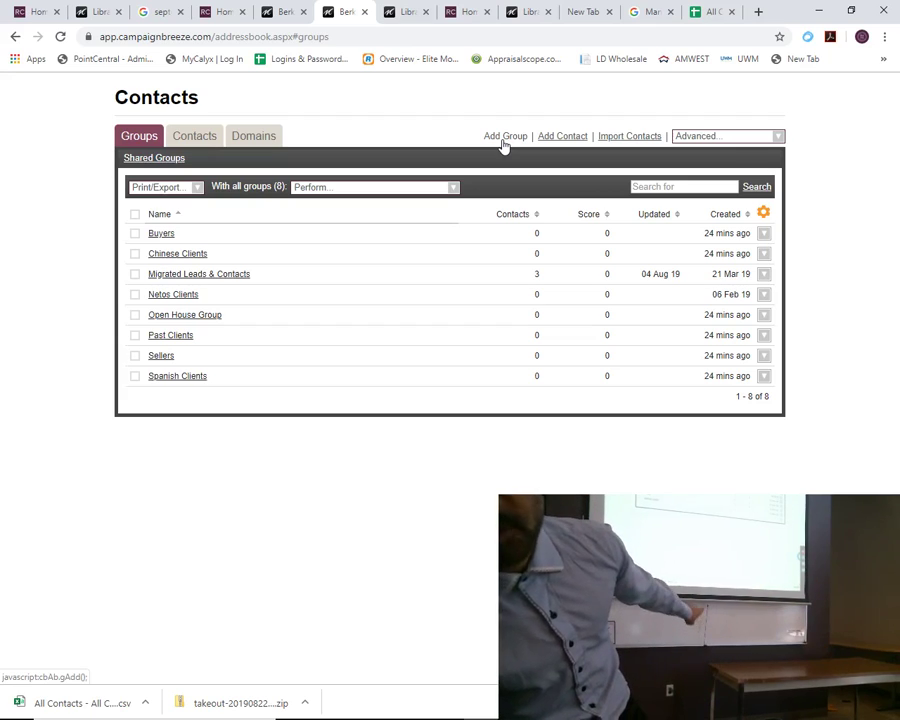
left_click(505, 138)
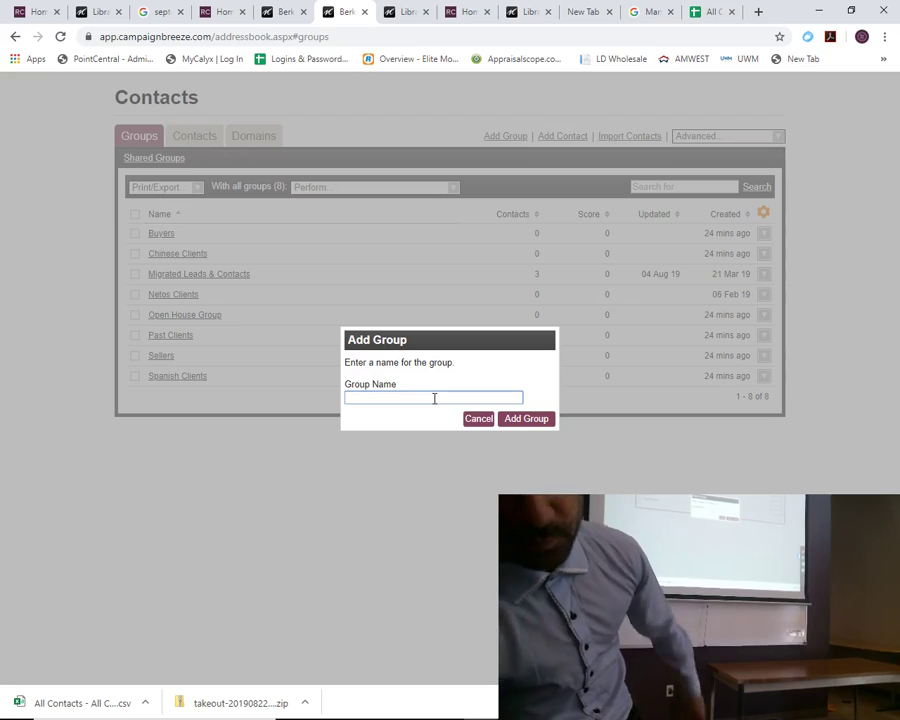
type("All ")
type("Contac")
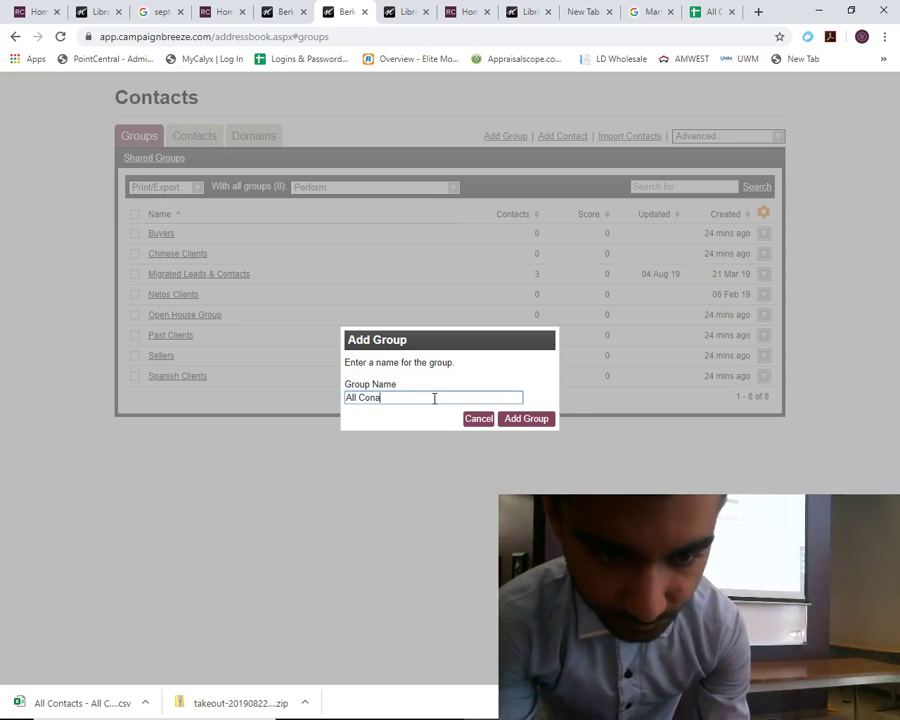
type("t")
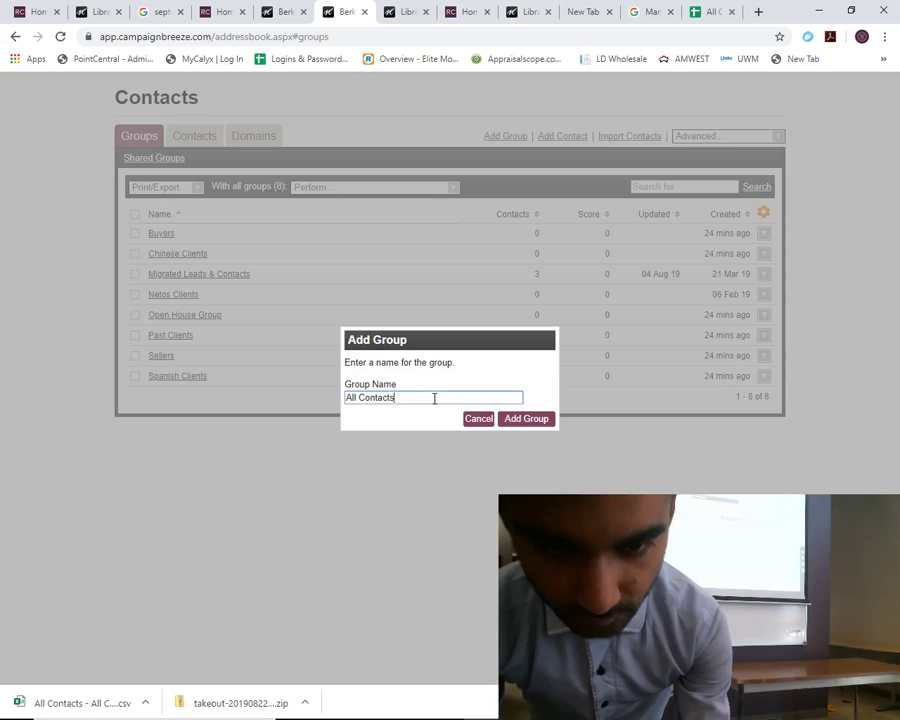
type("s")
left_click(530, 419)
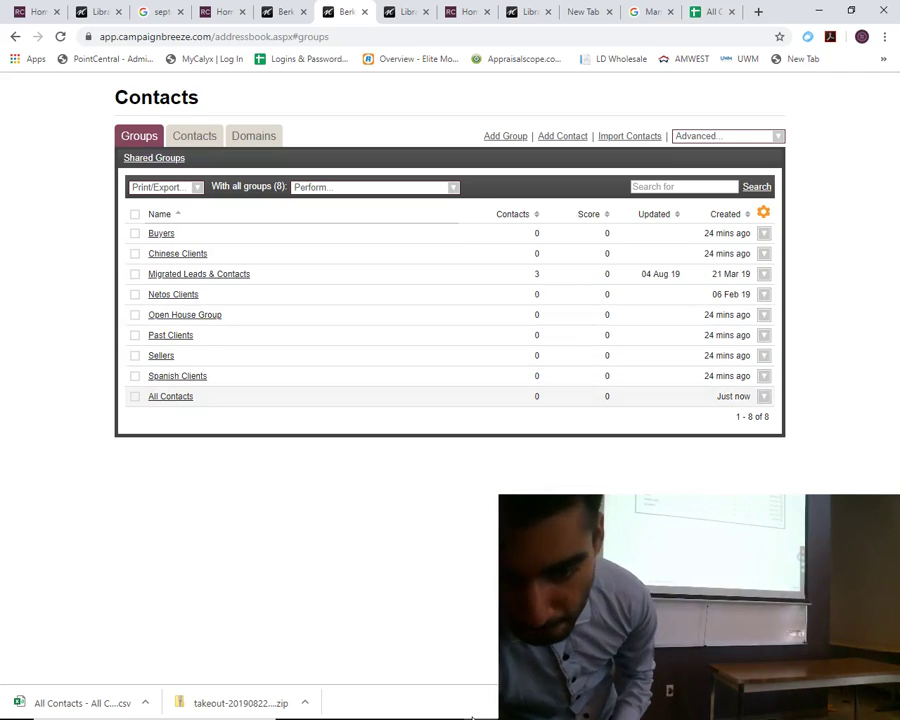
In the notes, add an 'Importing CSV File' heading and paste the step1–step2 lines under it
key("alt+Tab")
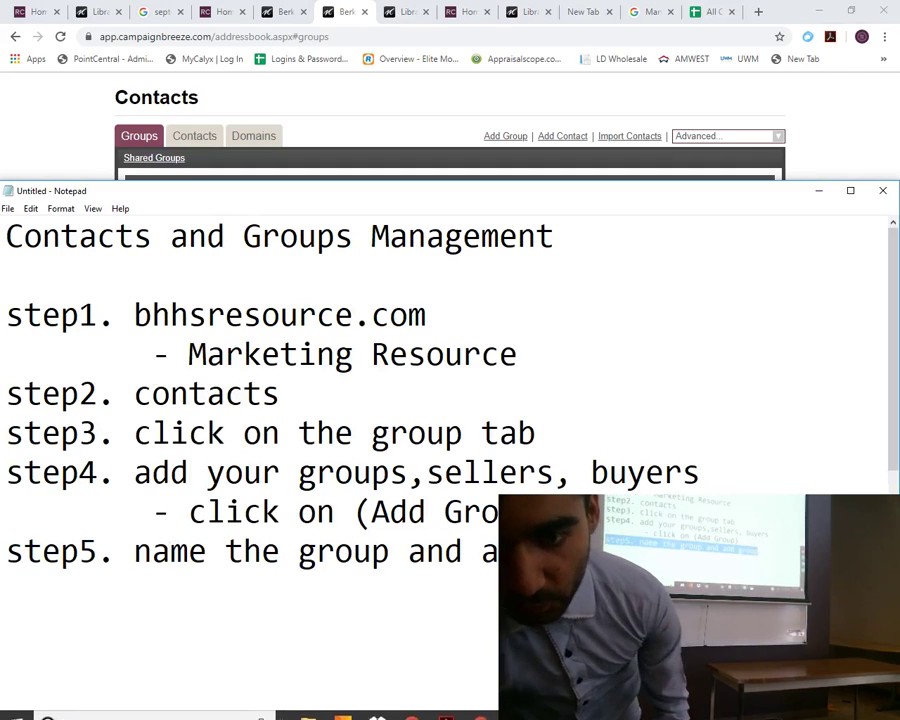
key("Return")
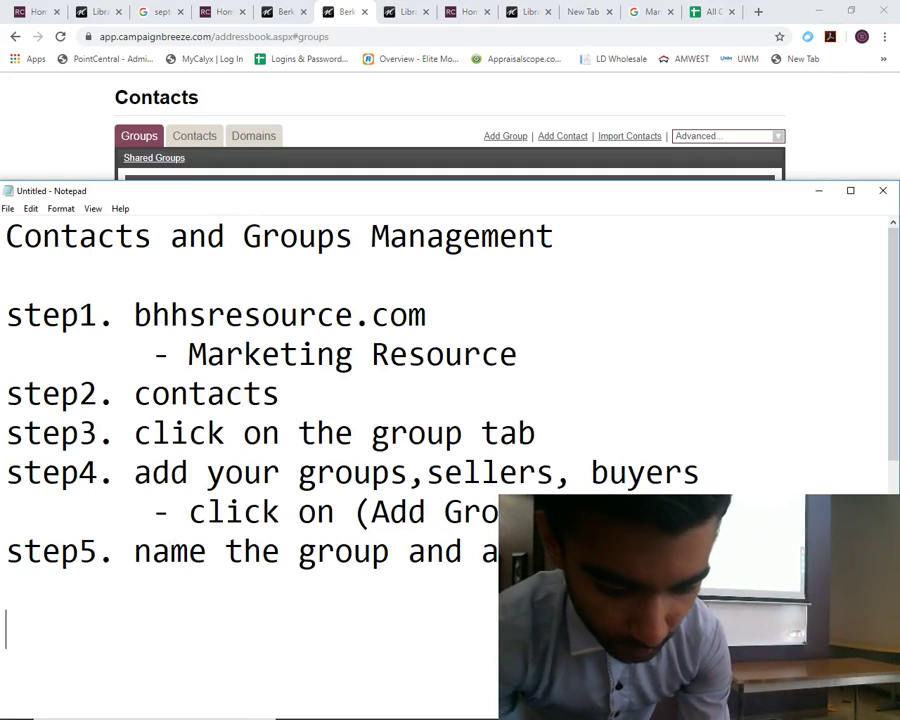
type("Importing ")
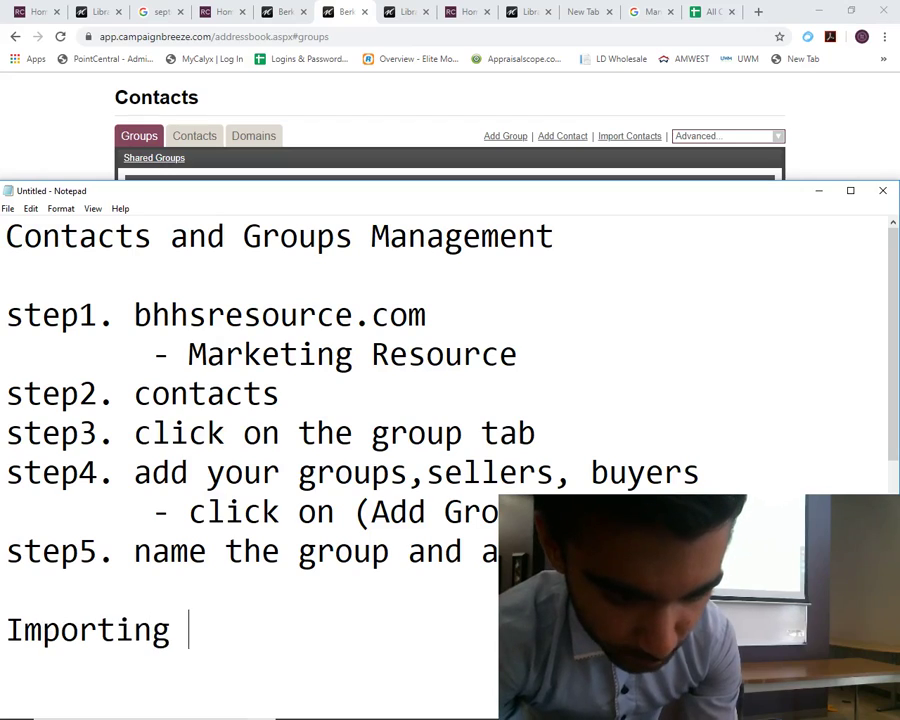
type("CSV File ")
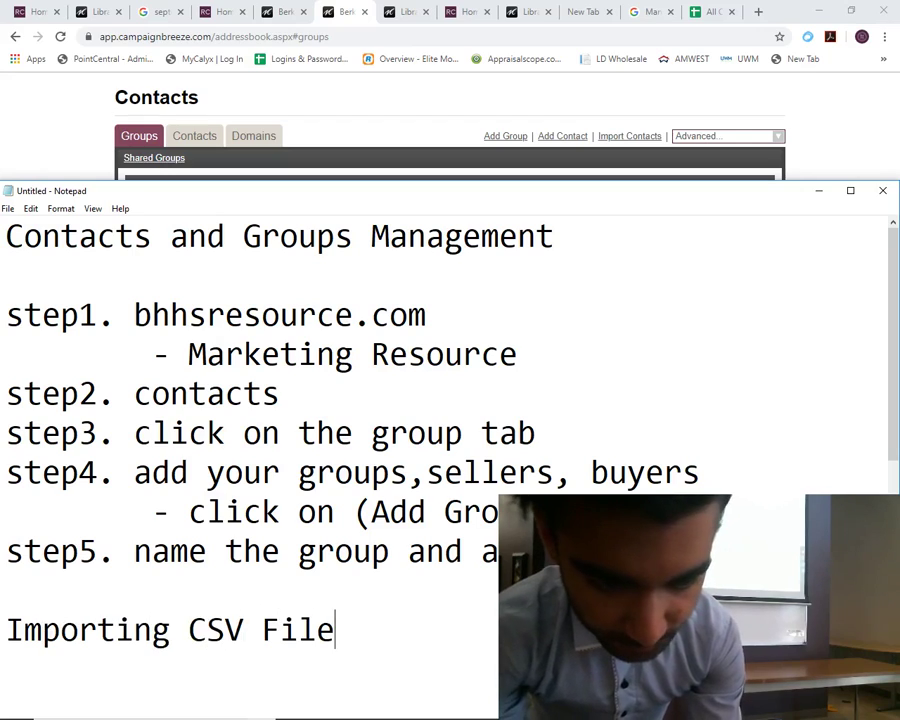
type("Step1.")
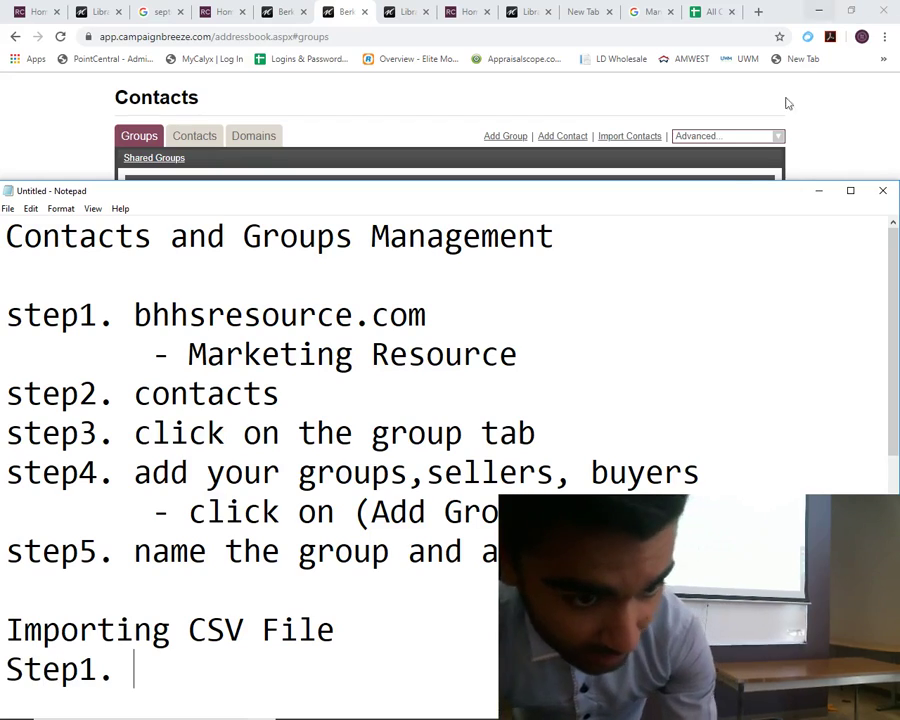
left_click_drag(313, 385, 12, 318)
key("ctrl+c")
left_click_drag(157, 660, 6, 669)
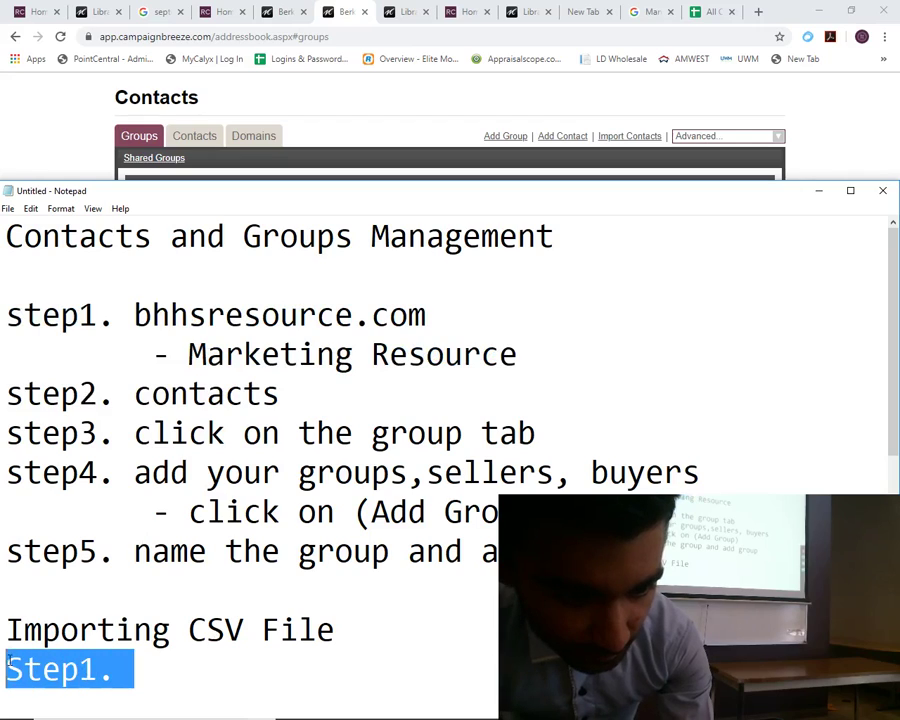
key("ctrl+v")
Start a new 'Step.' line below the pasted steps, then go back to the browser
scroll(362, 589, "down", 2)
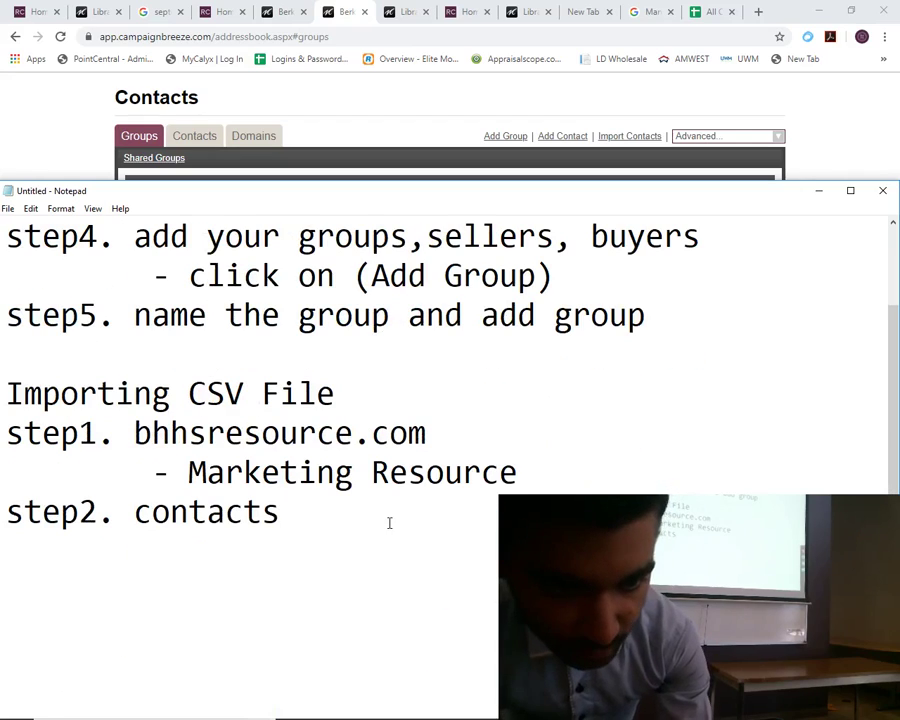
key("Return")
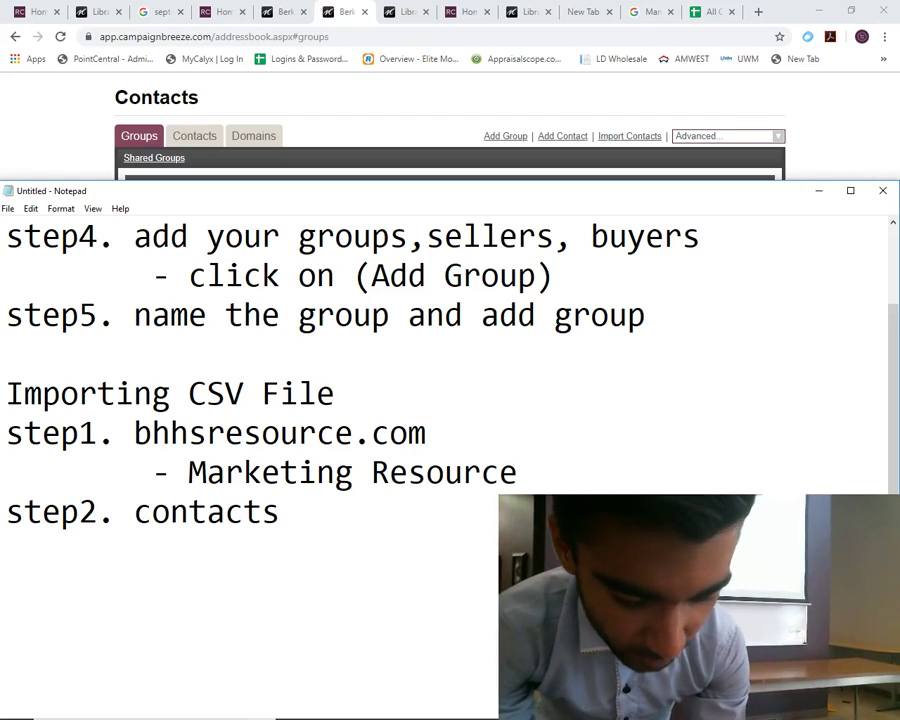
type("Step3/")
key("BackSpace")
key("BackSpace")
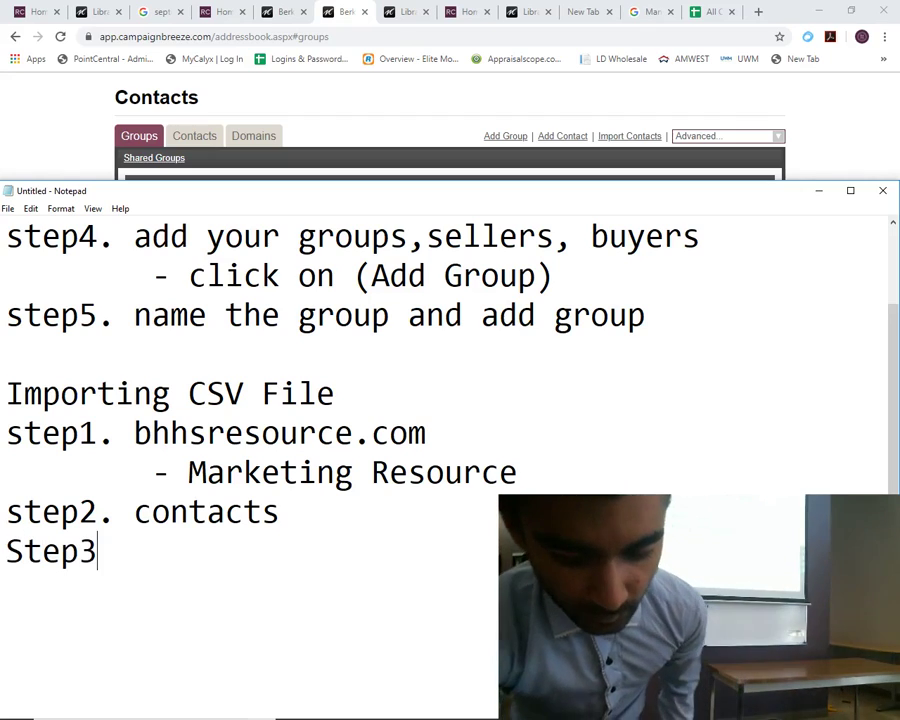
type(".")
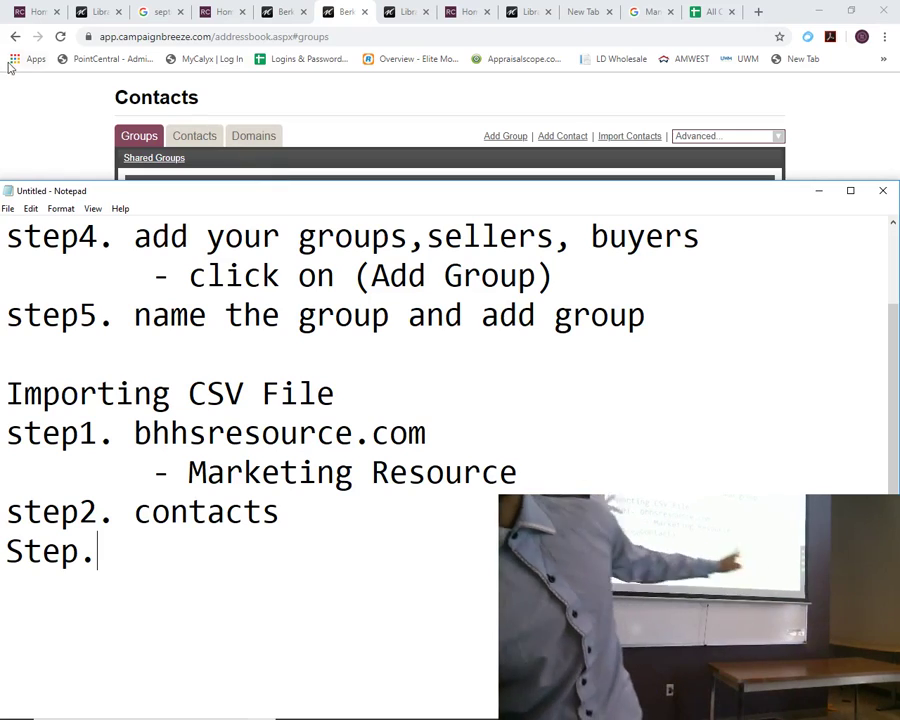
left_click(78, 108)
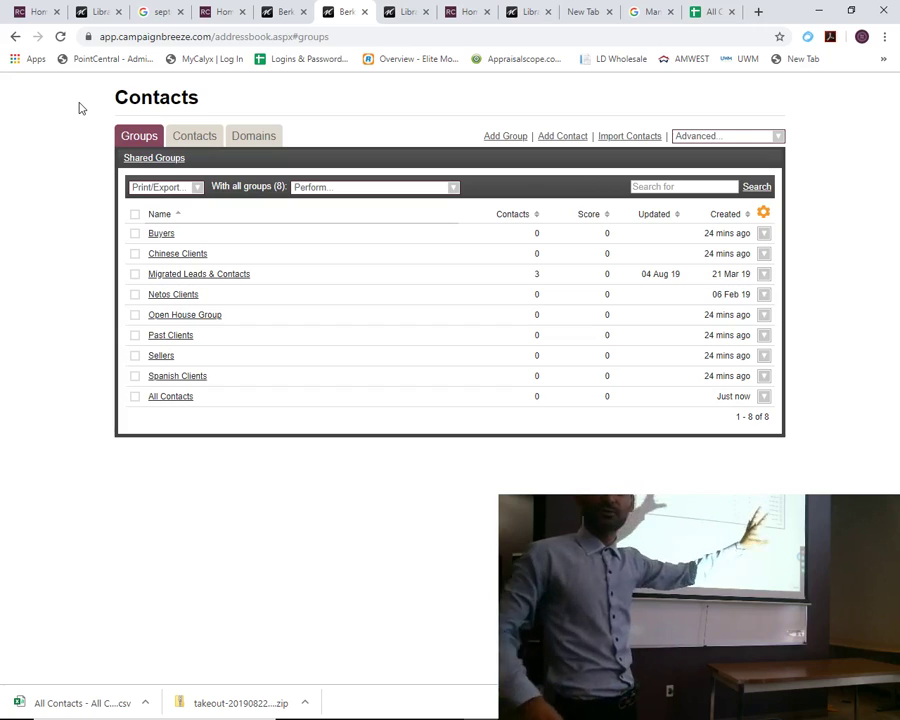
left_click(280, 11)
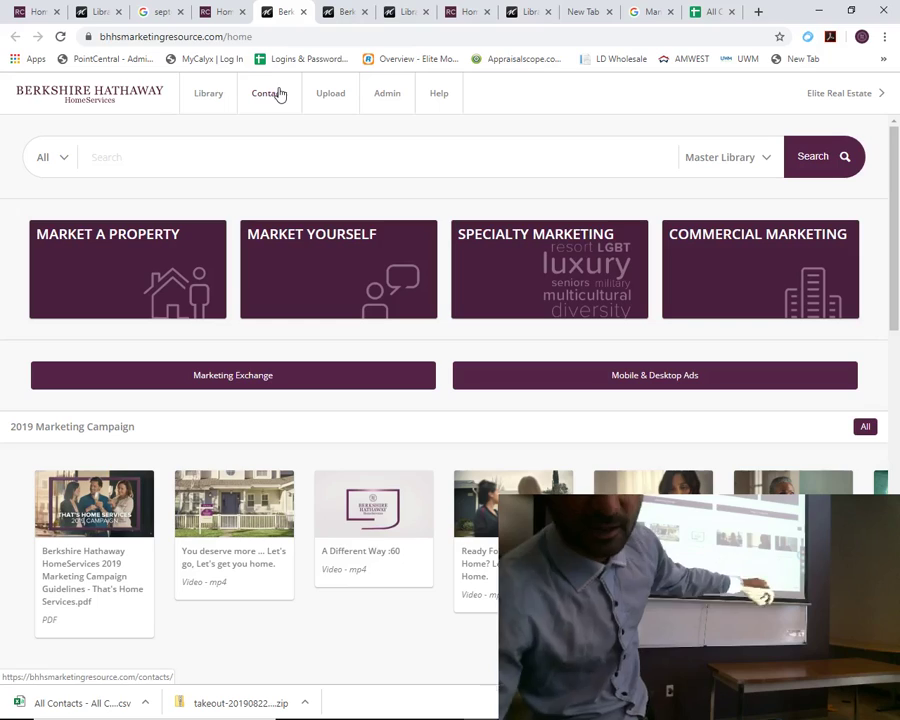
left_click(279, 93)
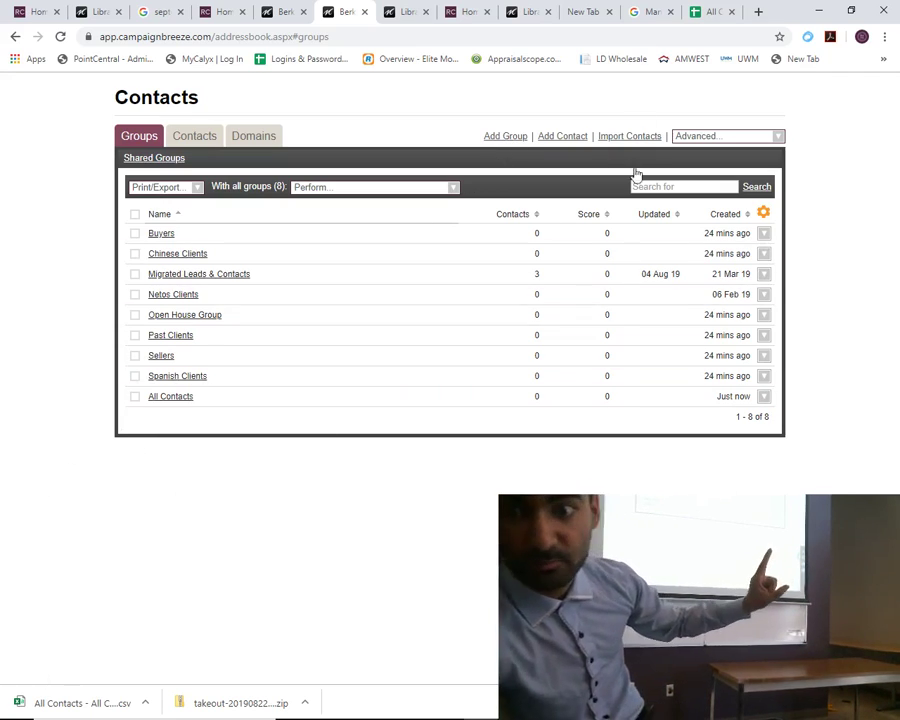
Move the Notepad notes aside to uncover the Campaign Breeze groups table
key("alt+Tab")
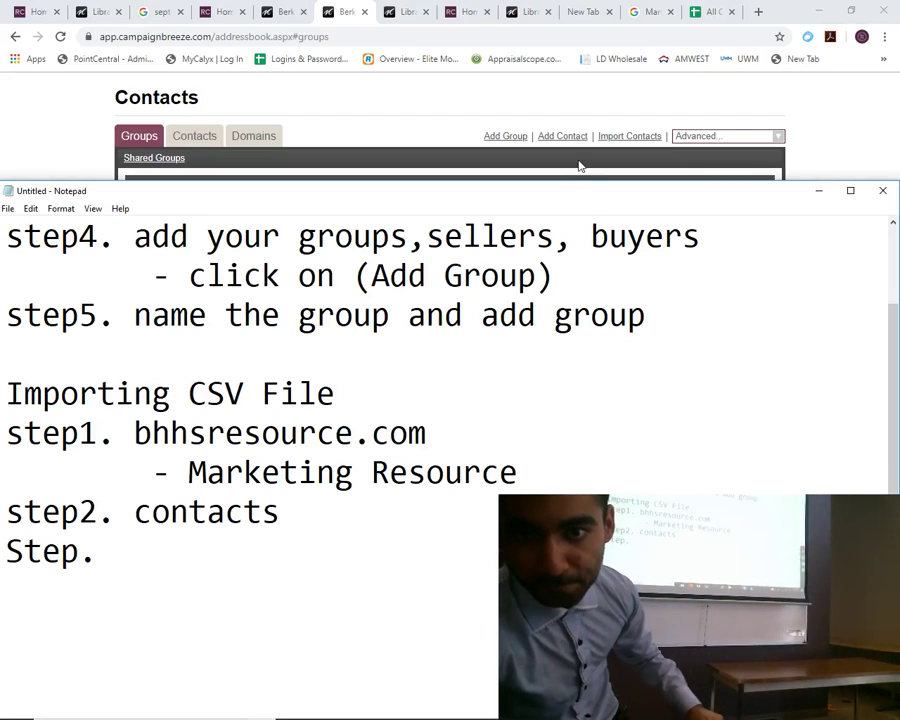
left_click_drag(571, 195, 631, 298)
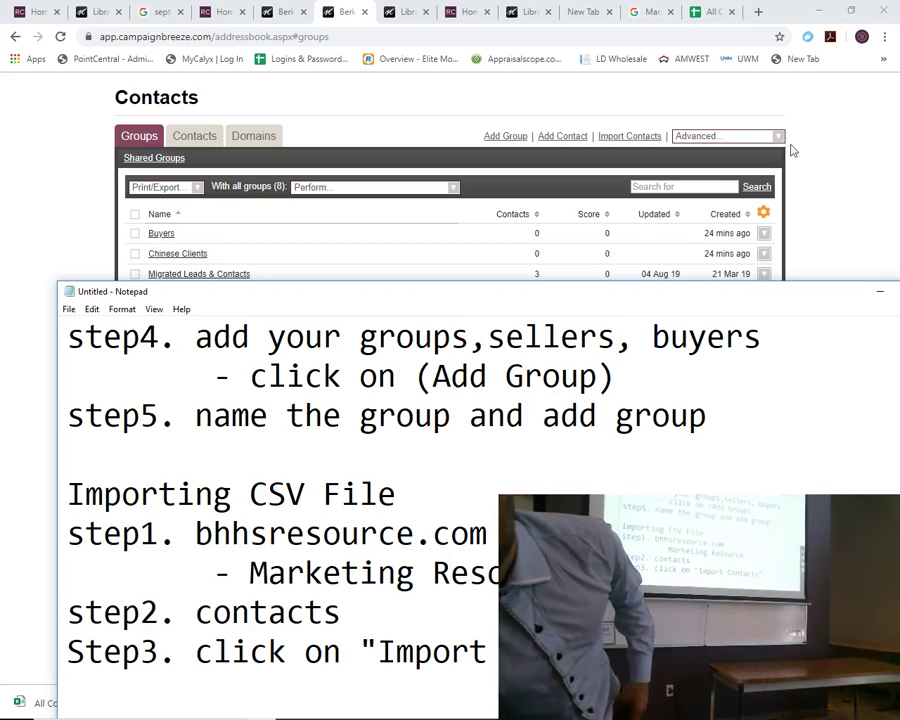
Open the Import Contacts wizard and its Browse file chooser in the Find Contacts step
left_click(790, 146)
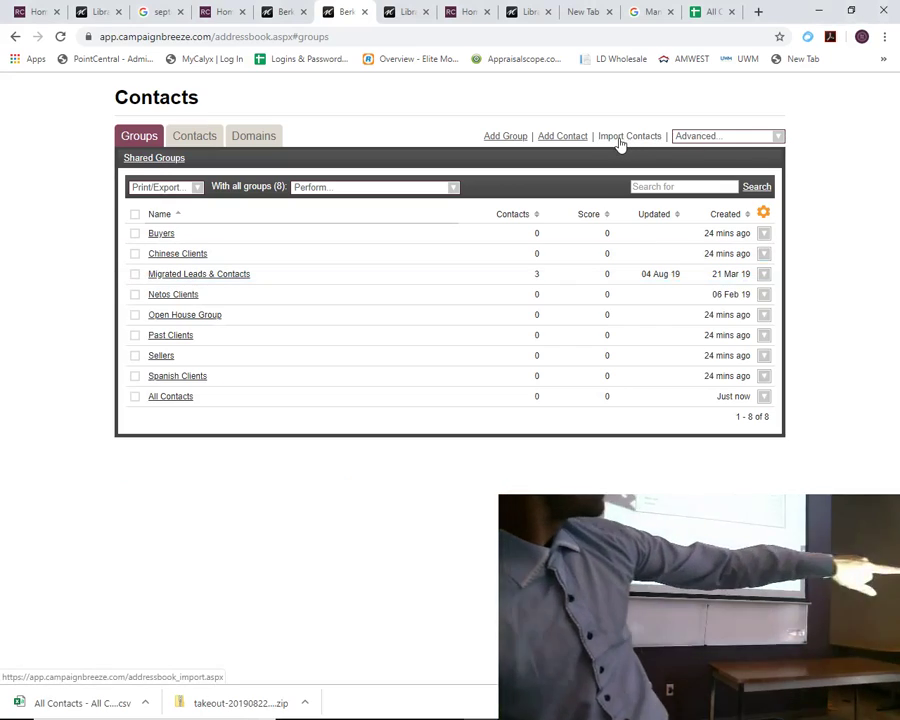
left_click(626, 144)
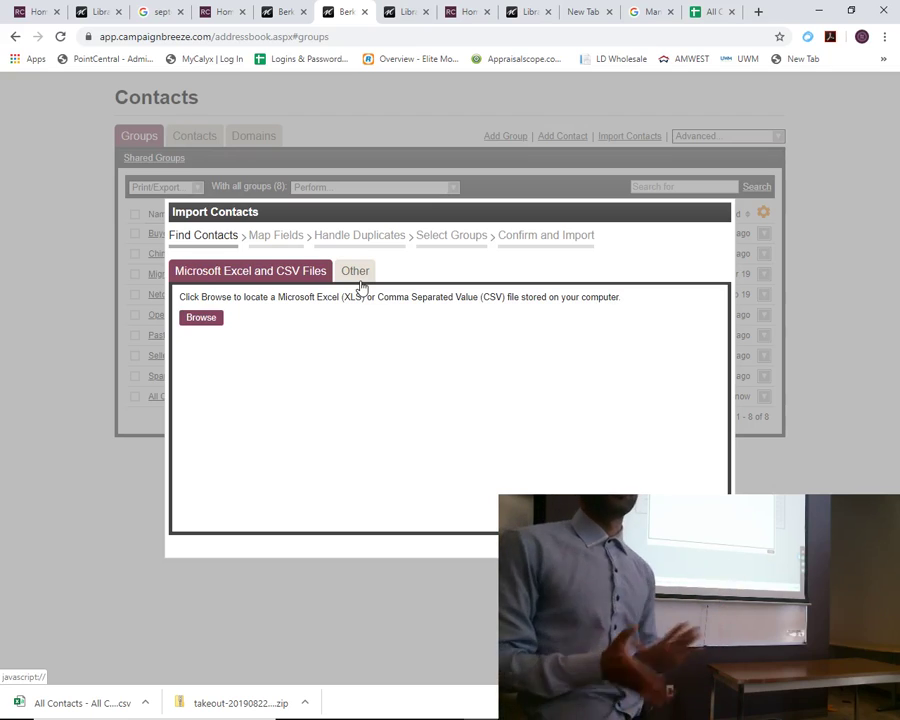
left_click(205, 318)
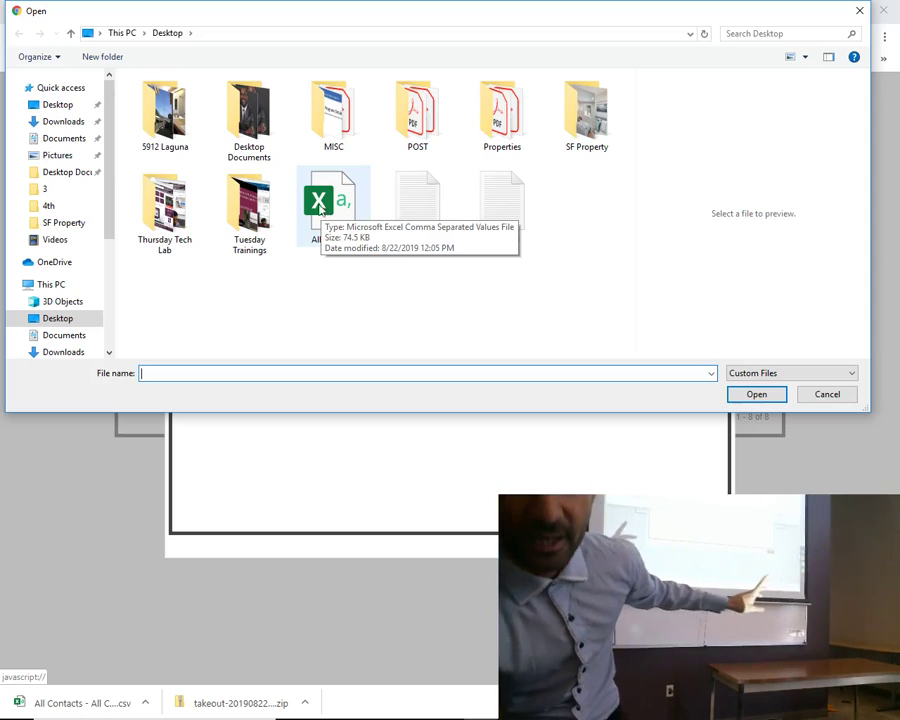
Choose All Contacts (6).csv in Downloads and upload it to reach Map Fields
left_click(62, 121)
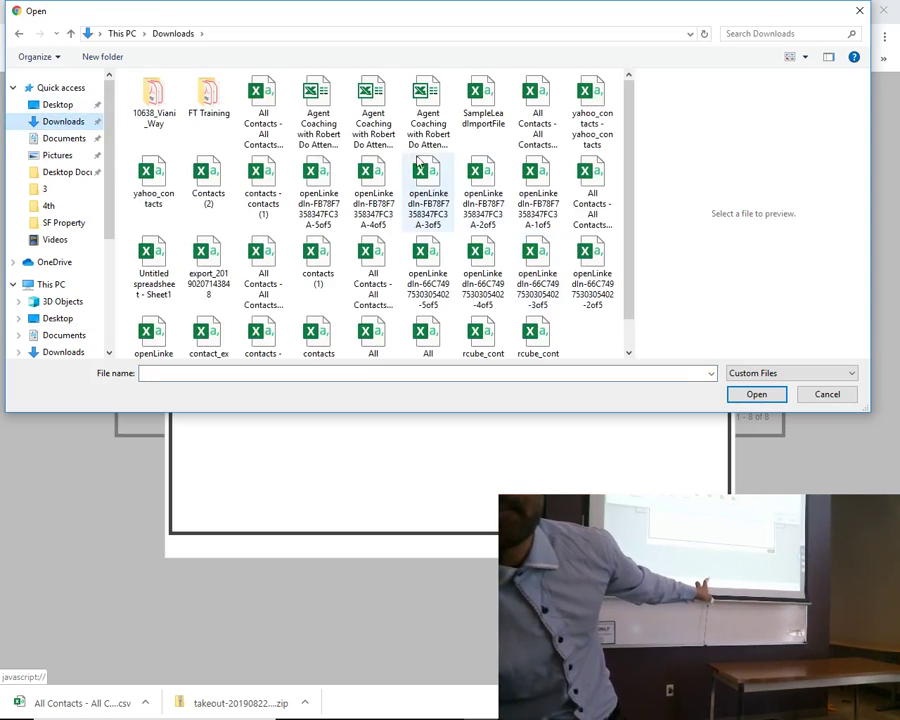
left_click(283, 108)
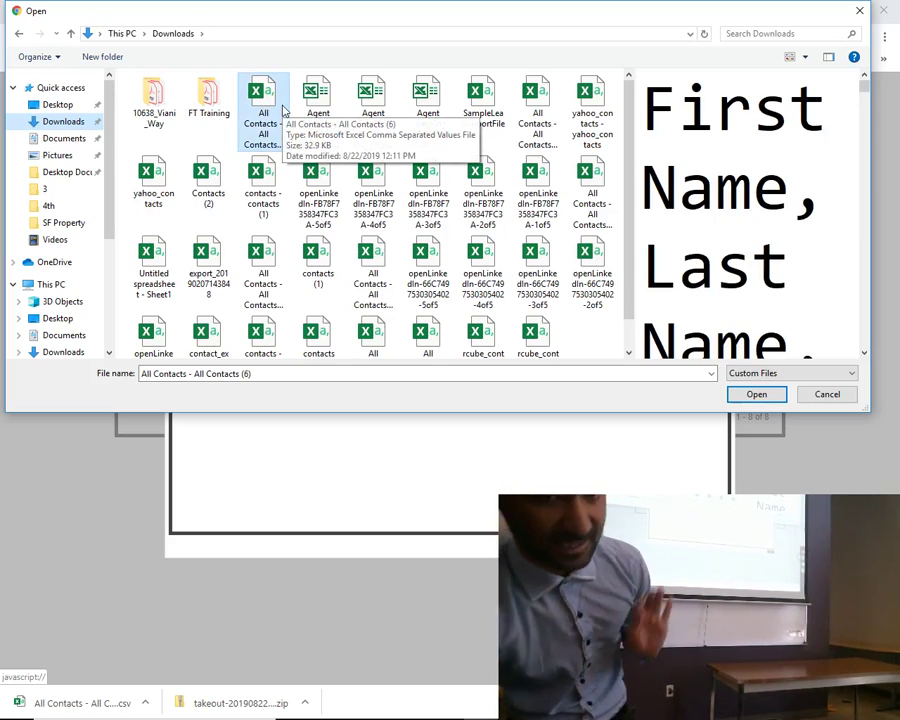
left_click(748, 394)
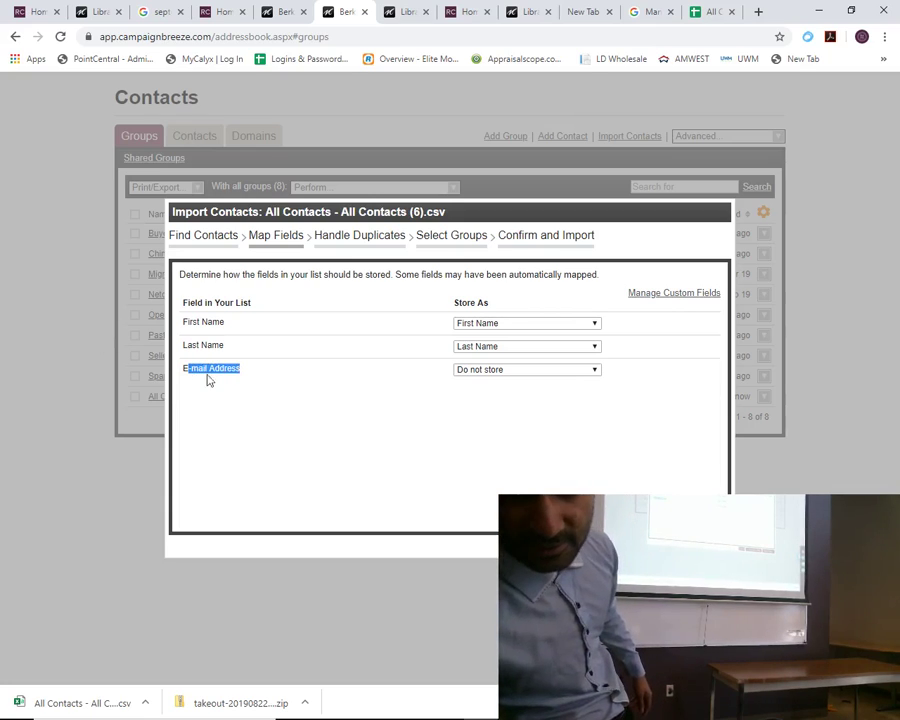
Map the E-mail Address column to Email and continue to Handle Duplicates
left_click(495, 370)
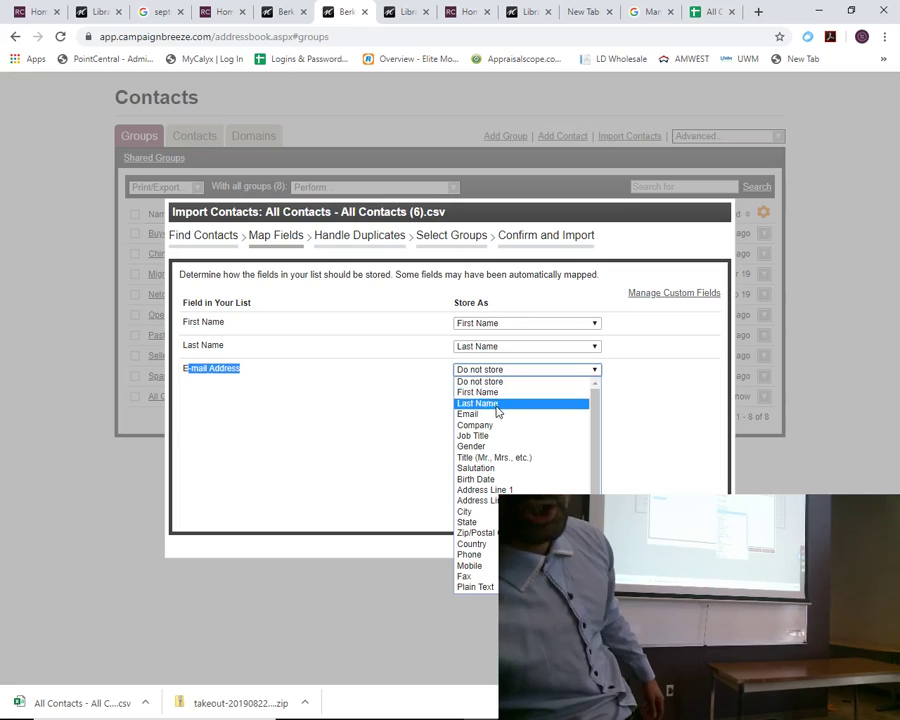
left_click(500, 414)
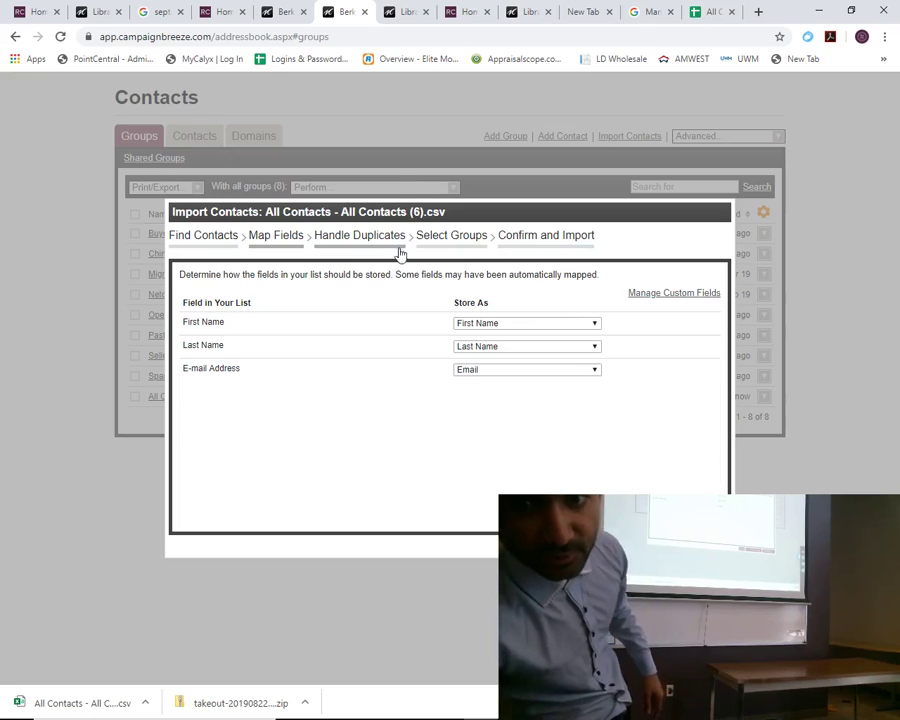
left_click(470, 326)
left_click(477, 345)
left_click_drag(227, 326, 191, 332)
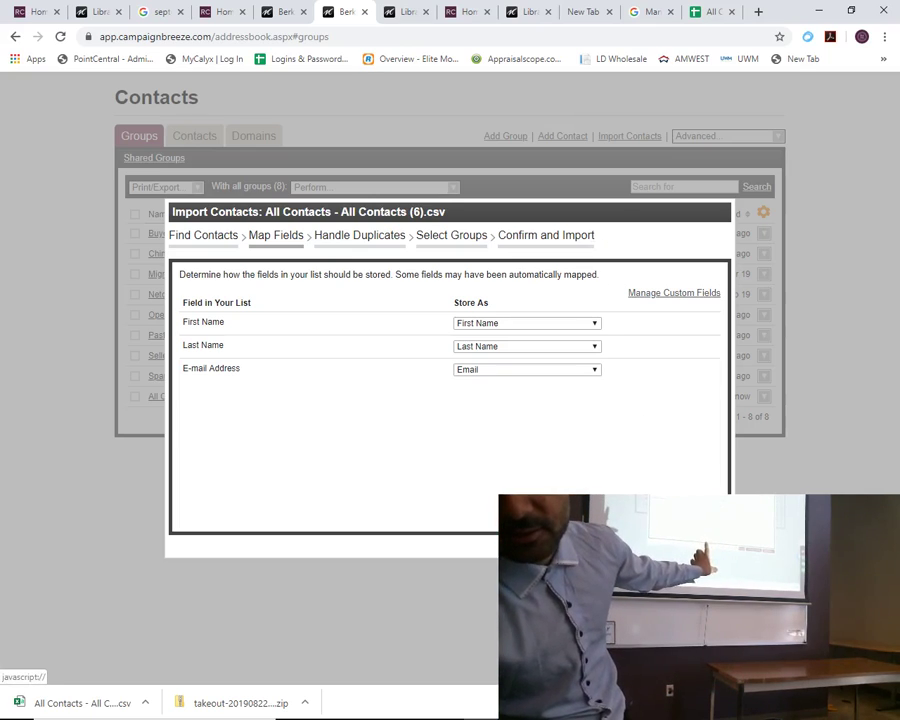
left_click(690, 545)
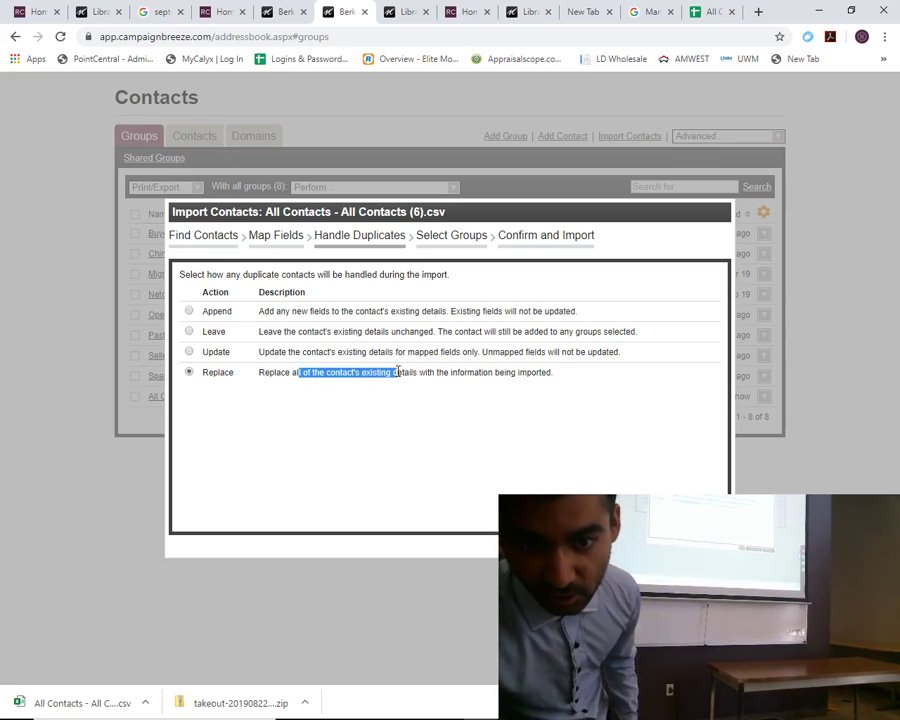
Keep Replace for duplicates, target the All Contacts group, and continue to Confirm and Import
left_click(528, 373)
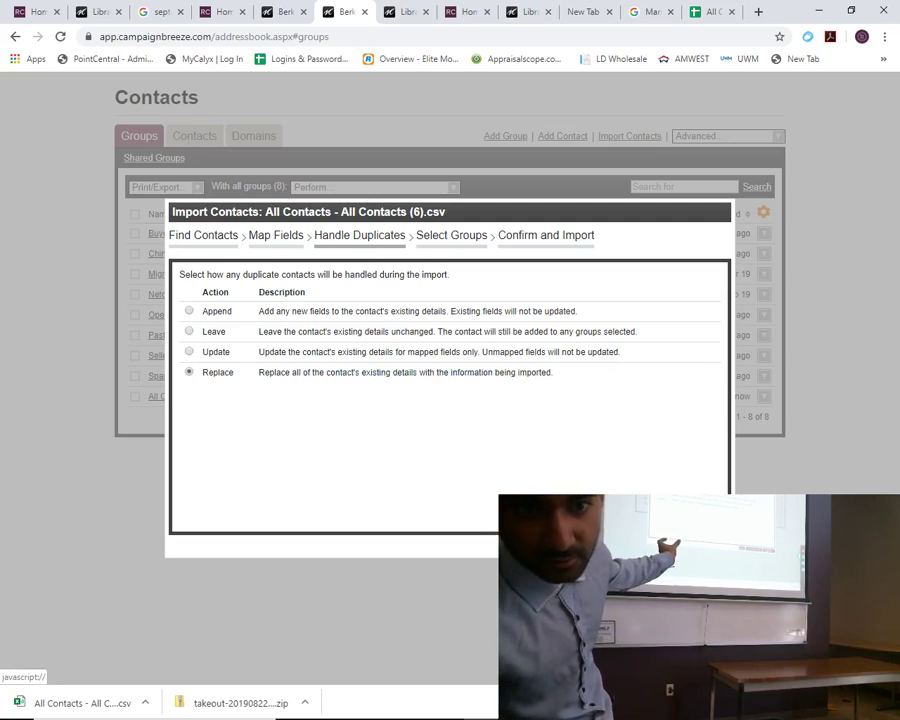
left_click_drag(234, 372, 213, 373)
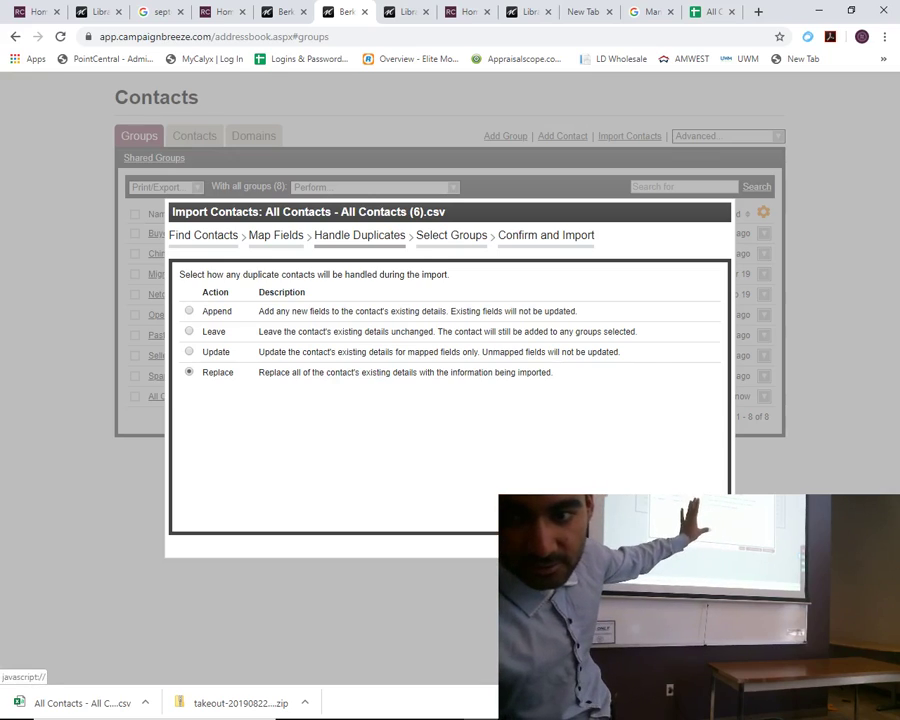
left_click(680, 545)
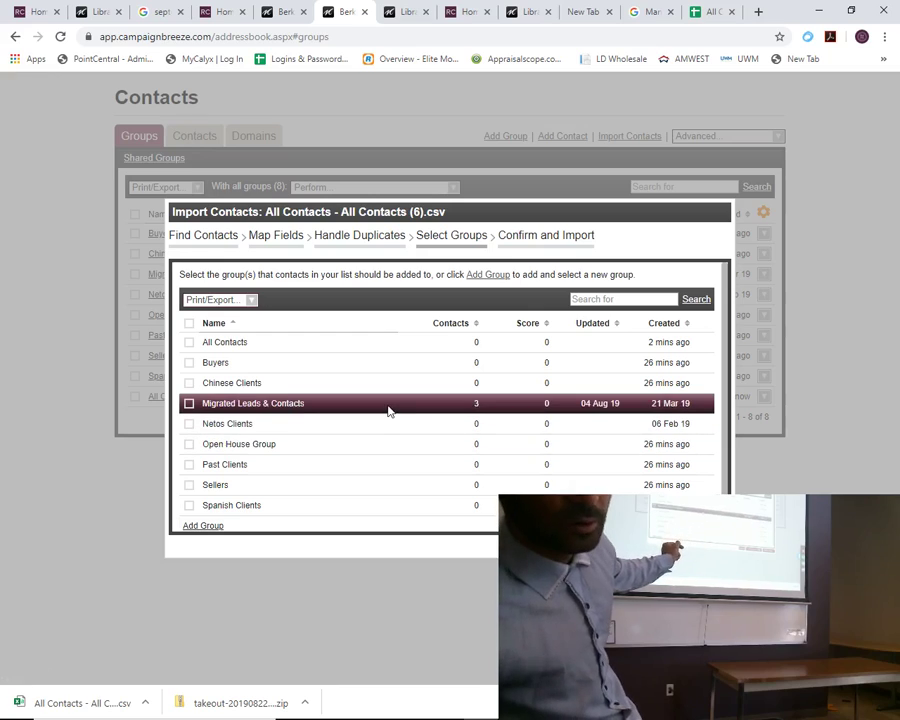
scroll(390, 410, "down", 1)
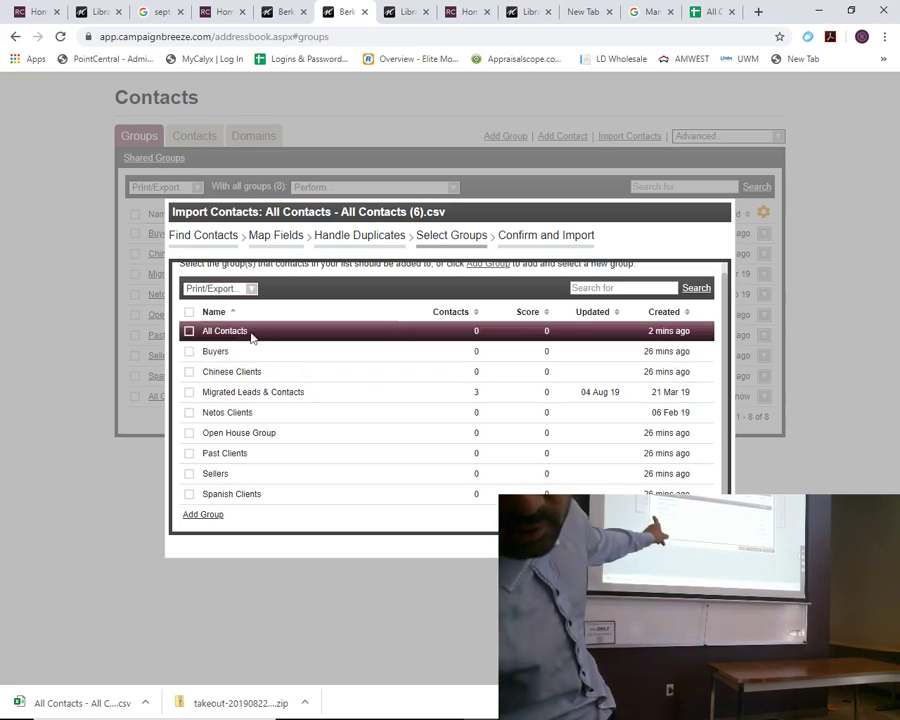
left_click(189, 332)
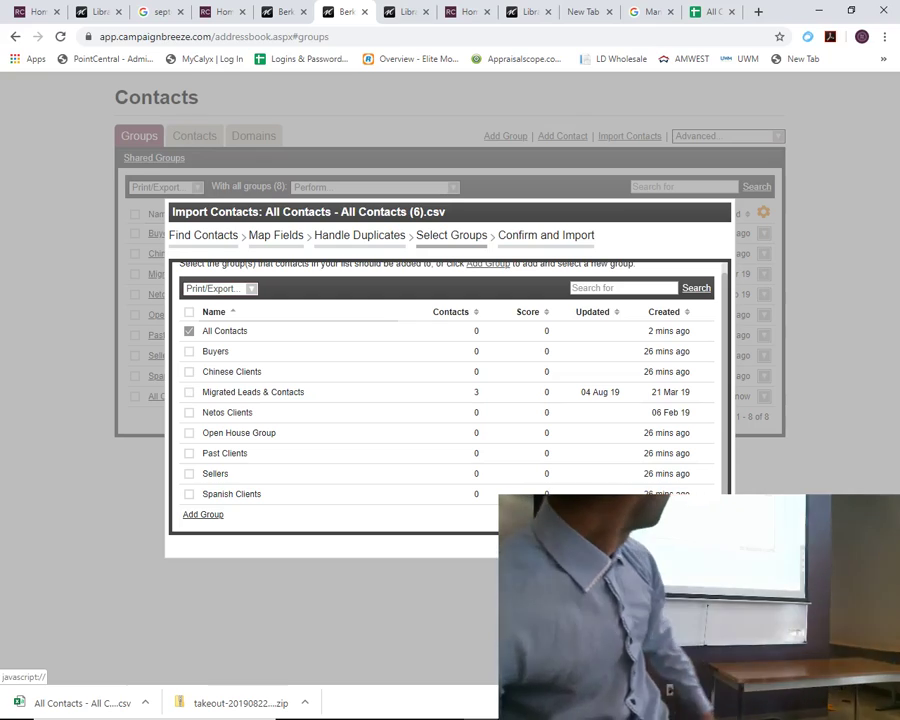
left_click(600, 520)
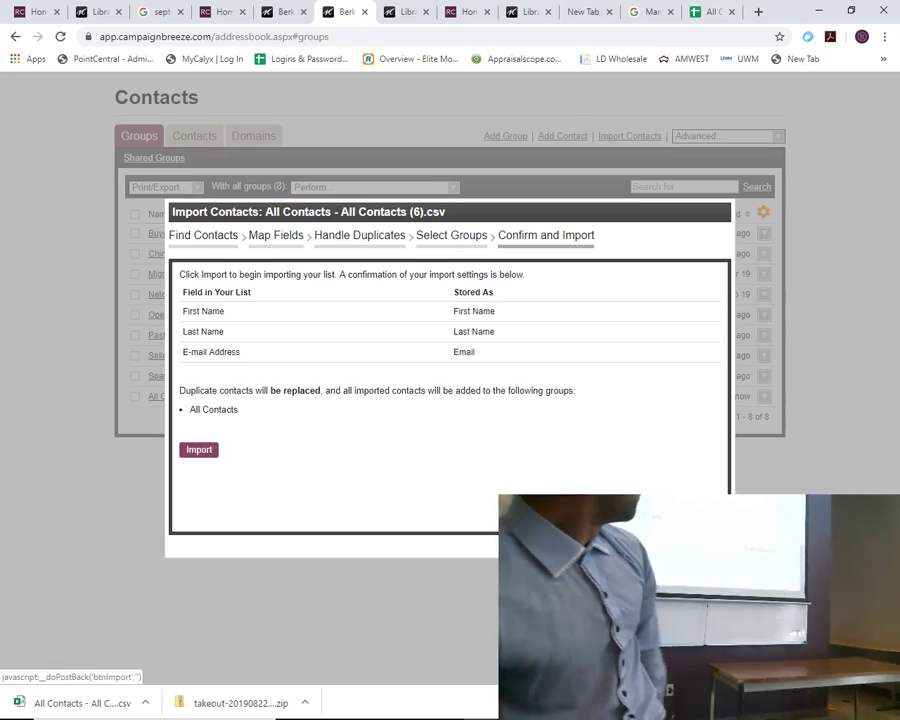
Run the import (1,021 inserted, 1 updated, 3 invalid) and close the report to return to groups
left_click(199, 449)
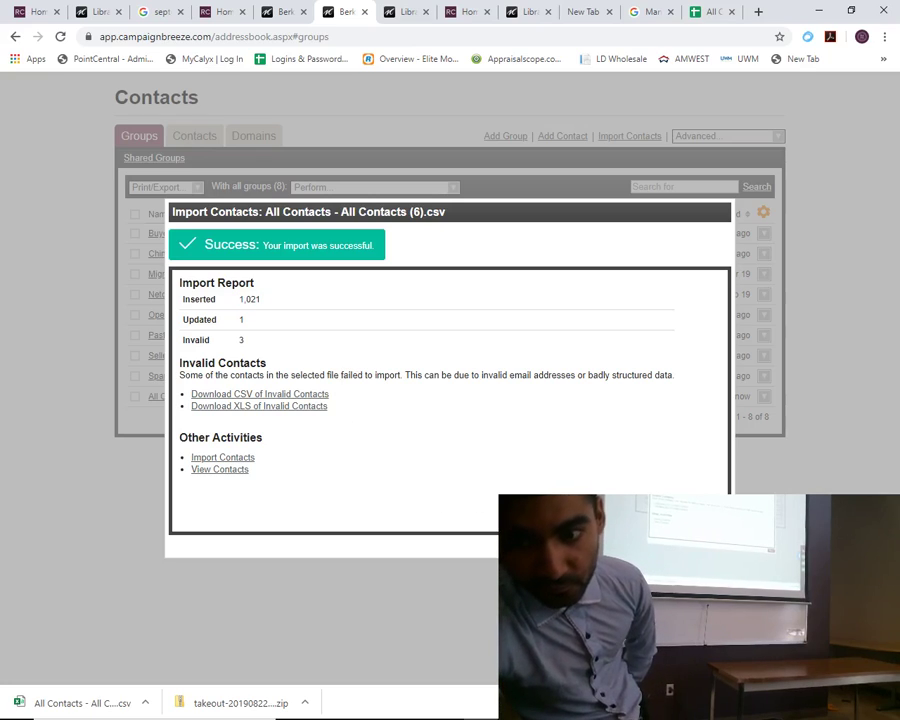
left_click(432, 301)
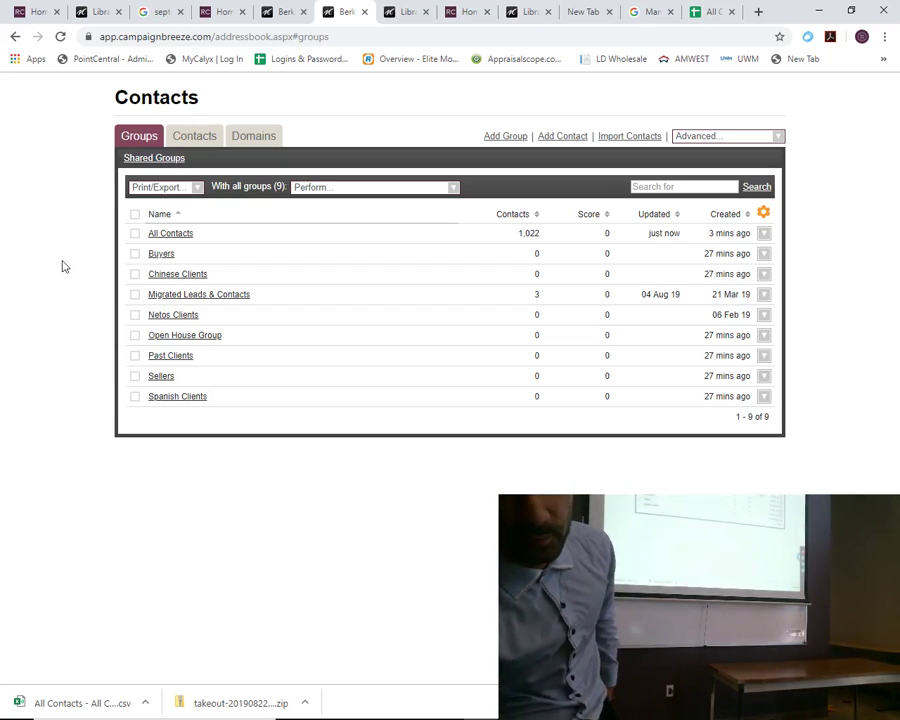
left_click(172, 233)
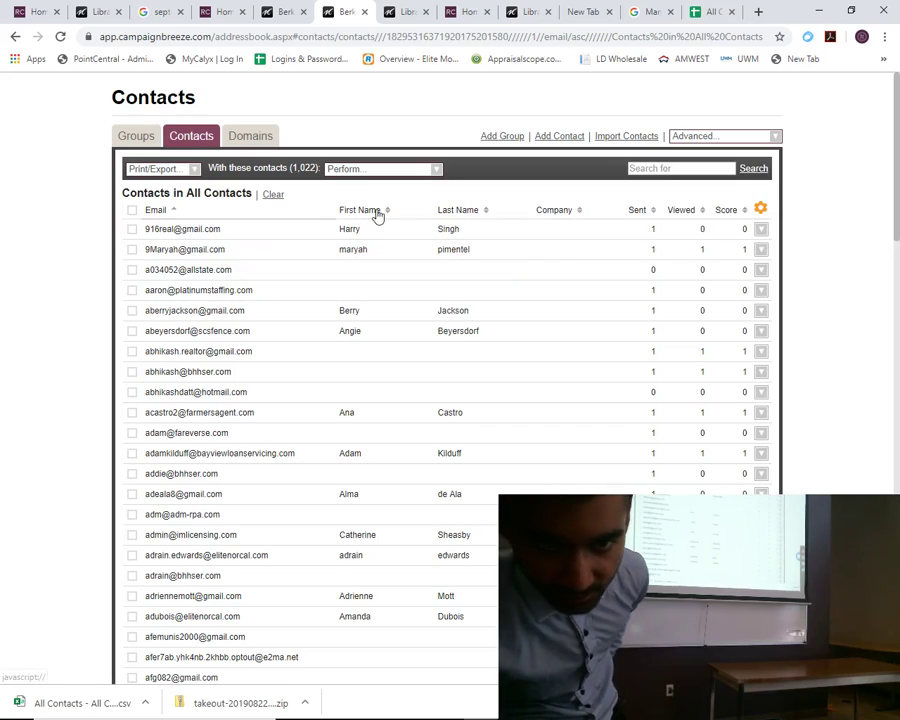
left_click(392, 211)
left_click(392, 211)
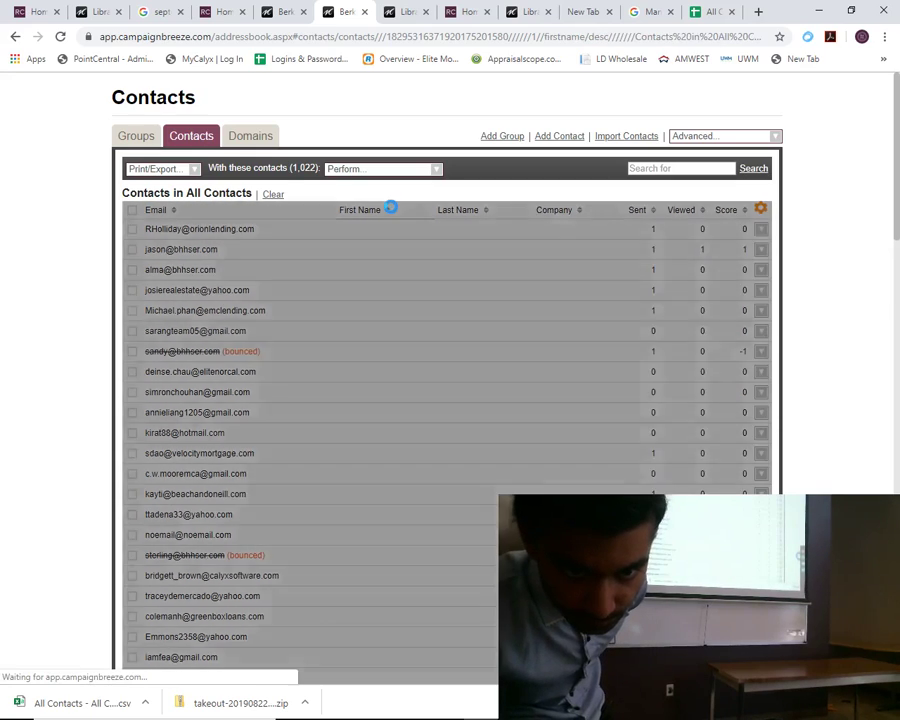
scroll(425, 362, "down", 3)
scroll(425, 362, "down", 9)
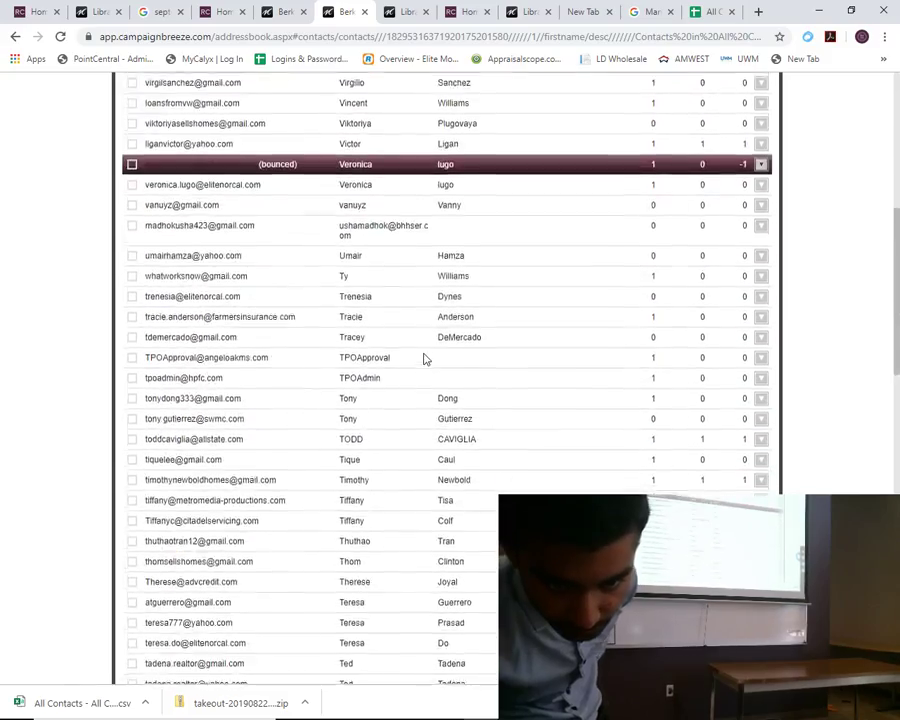
scroll(409, 346, "down", 6)
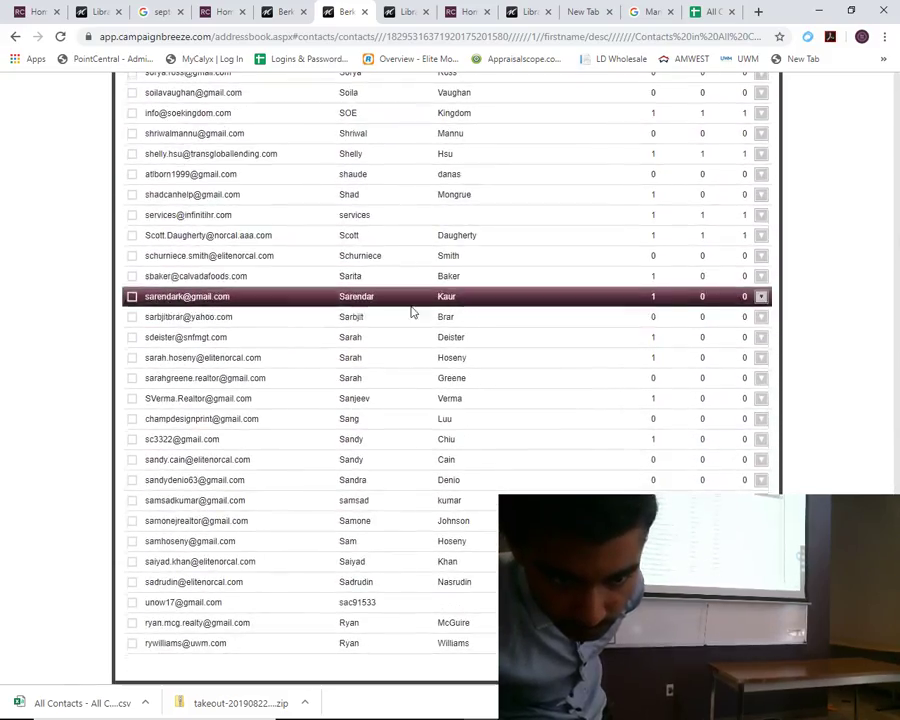
scroll(410, 310, "up", 6)
scroll(612, 476, "down", 3)
scroll(622, 479, "down", 3)
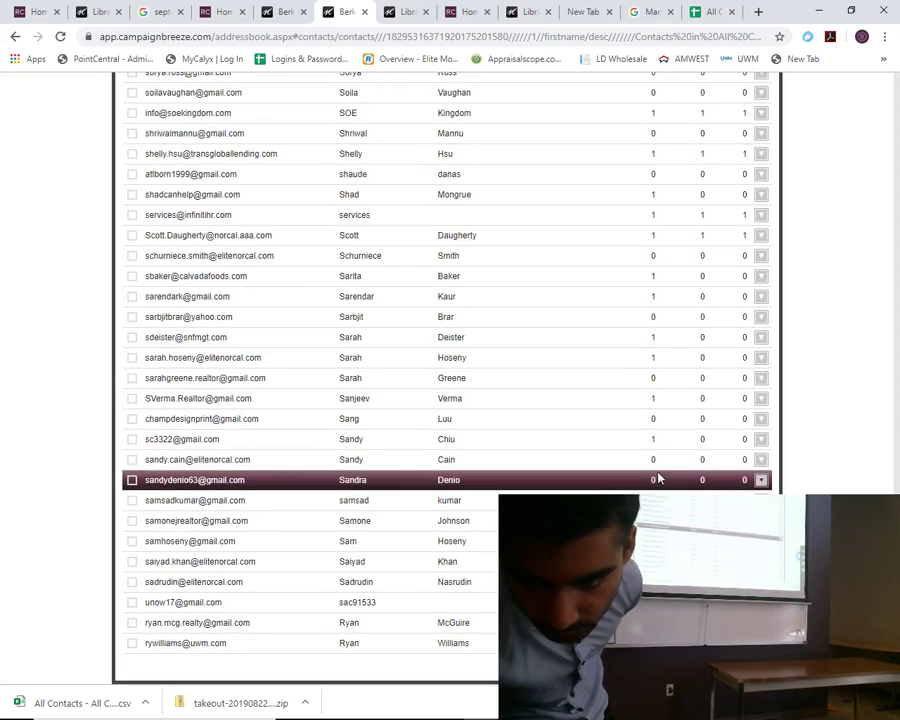
left_click(640, 561)
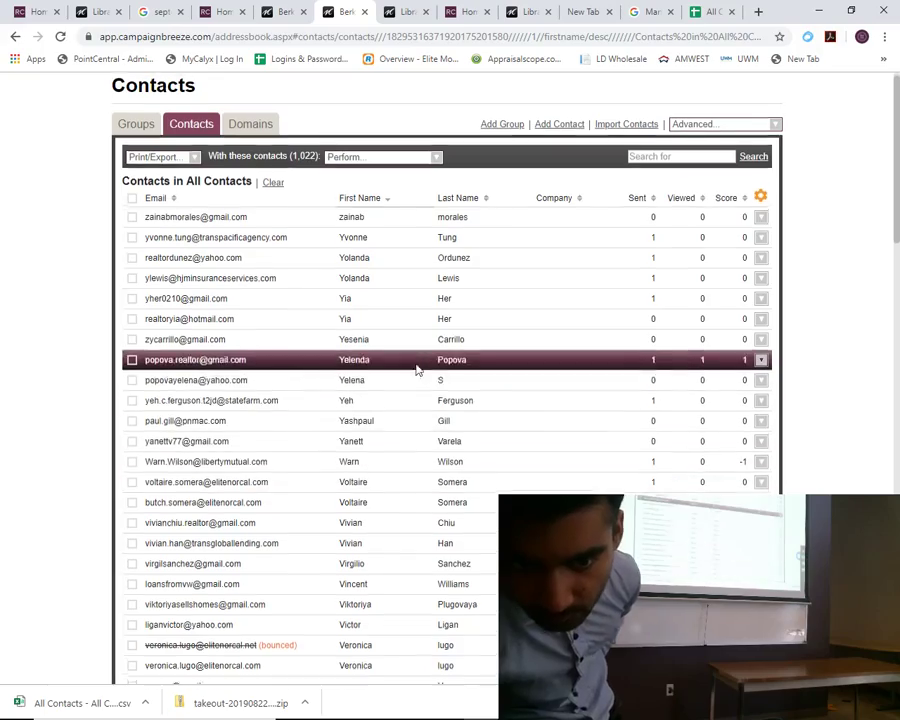
scroll(434, 300, "down", 8)
scroll(437, 252, "up", 7)
scroll(437, 252, "up", 1)
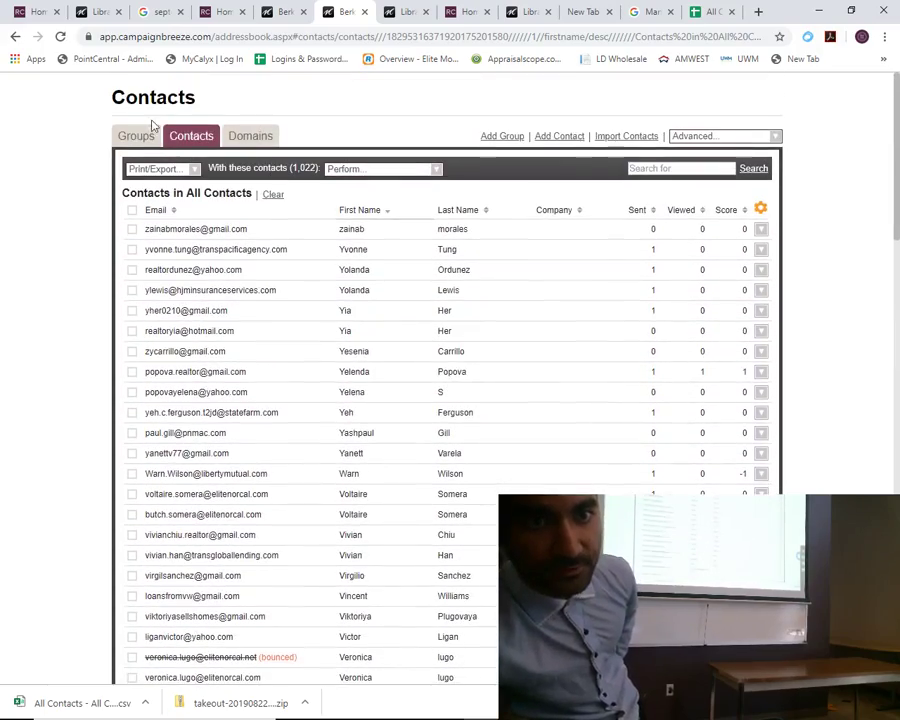
left_click(139, 135)
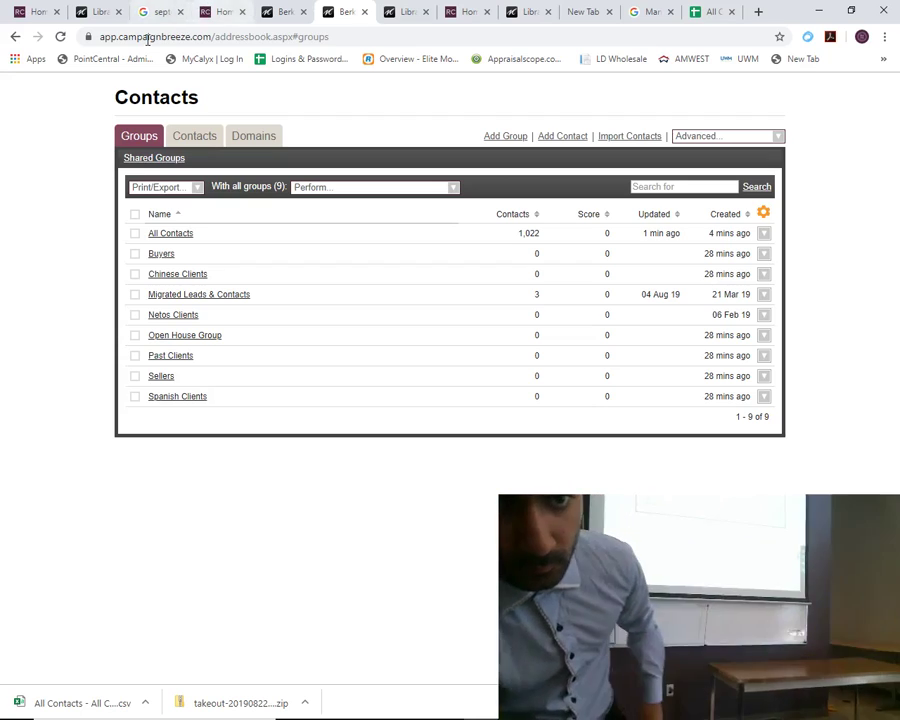
Show the full Contacts list of all 1,025 contacts and scroll through it
left_click(188, 138)
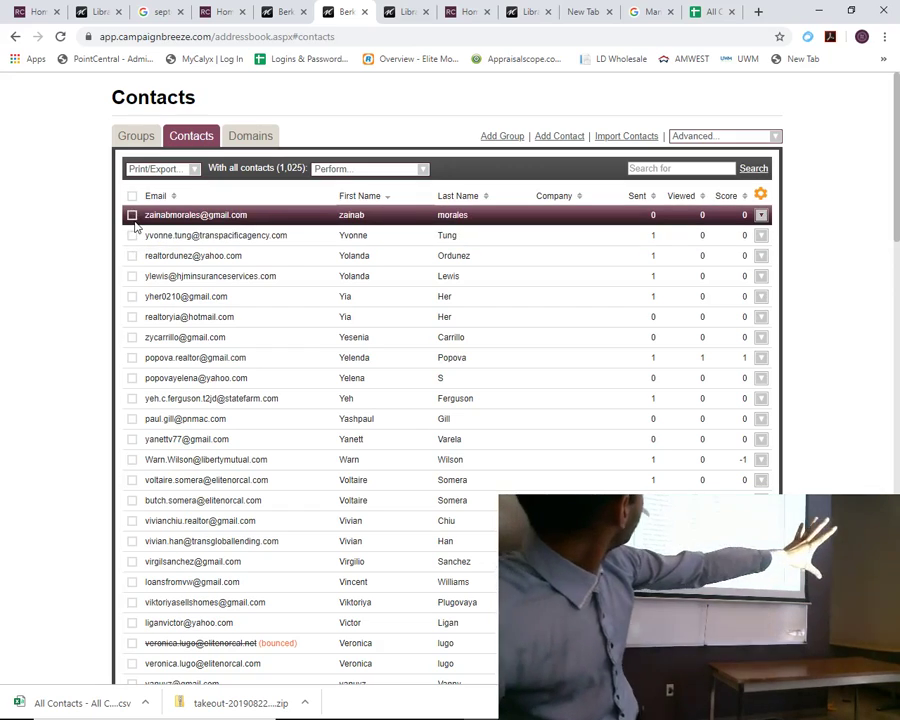
scroll(175, 168, "down", 1)
scroll(175, 168, "down", 15)
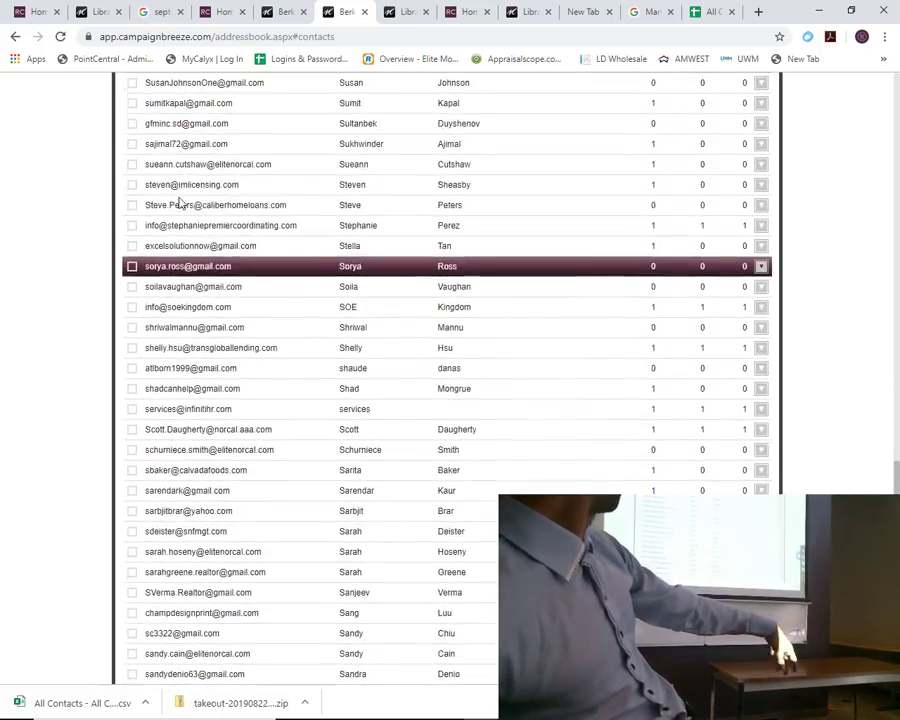
scroll(176, 205, "up", 20)
scroll(150, 207, "up", 1)
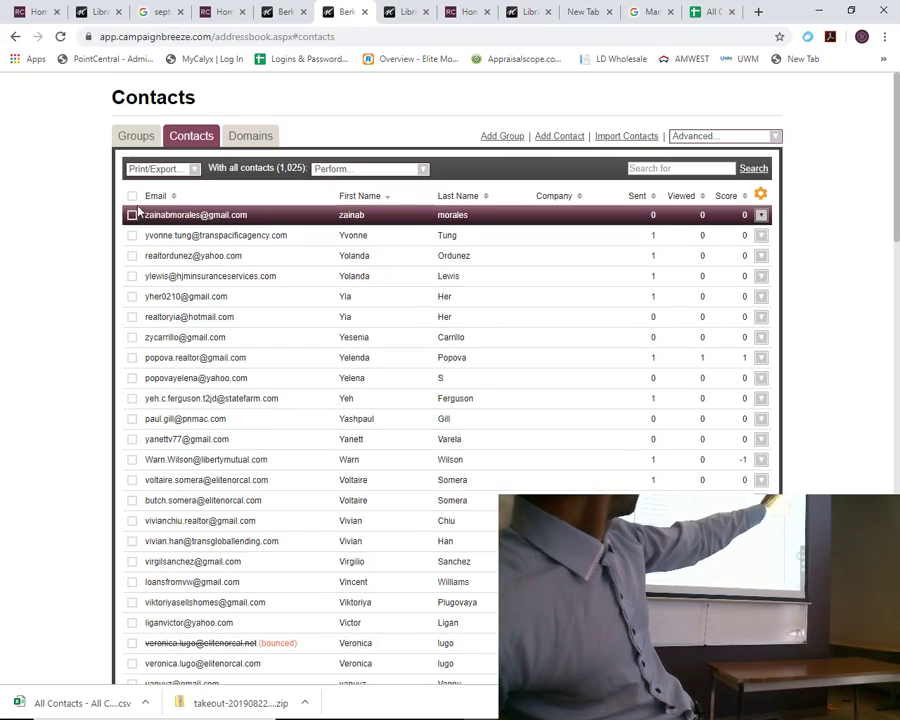
Try Perform > Add to Groups on two selected contacts, then cancel and clear the selection
left_click(132, 215)
left_click(132, 235)
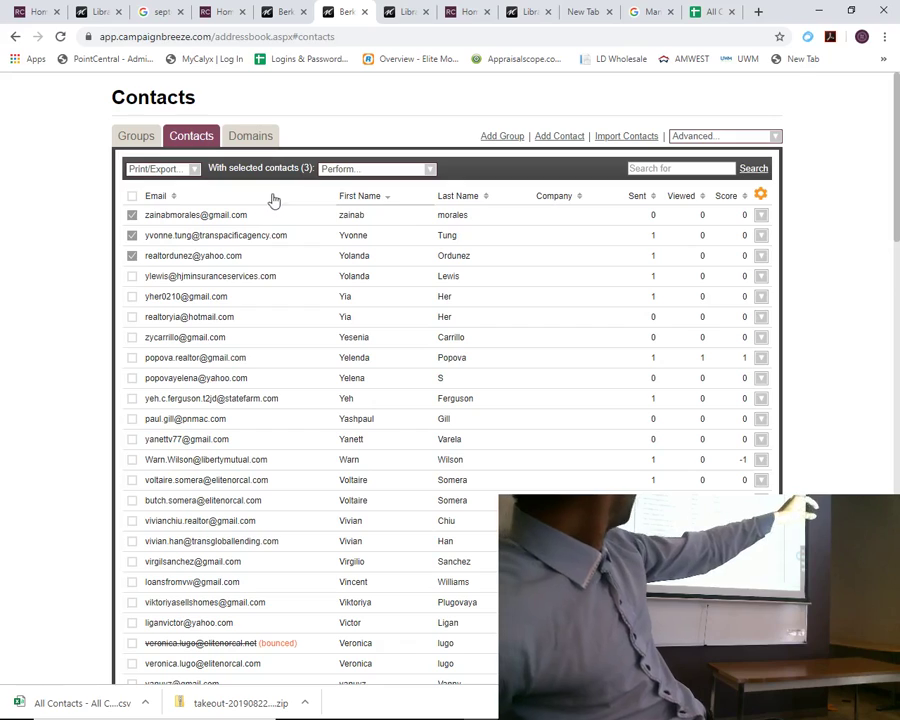
left_click(348, 172)
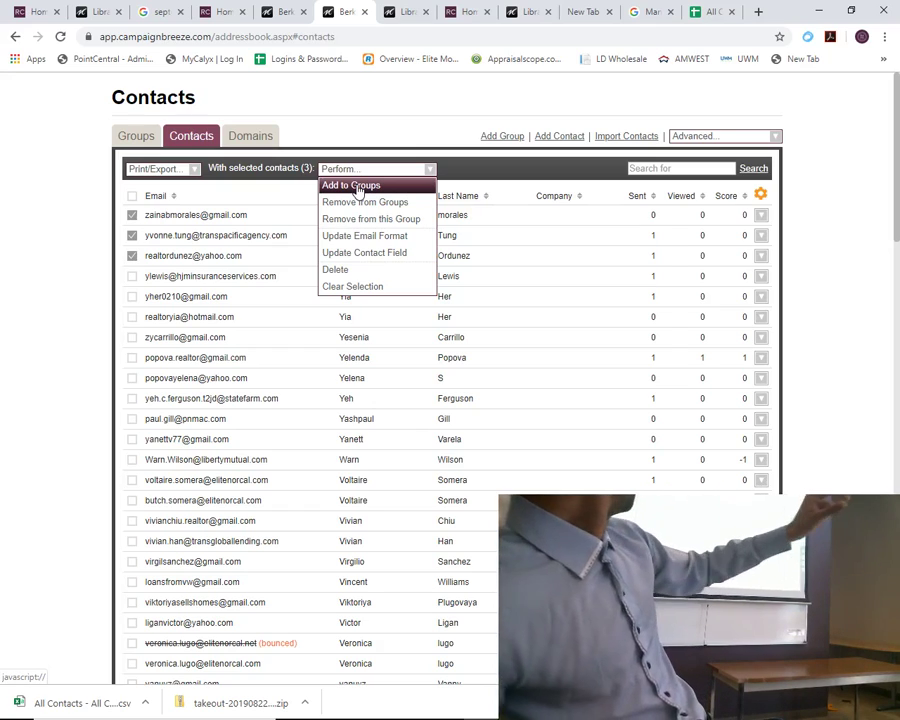
left_click(358, 187)
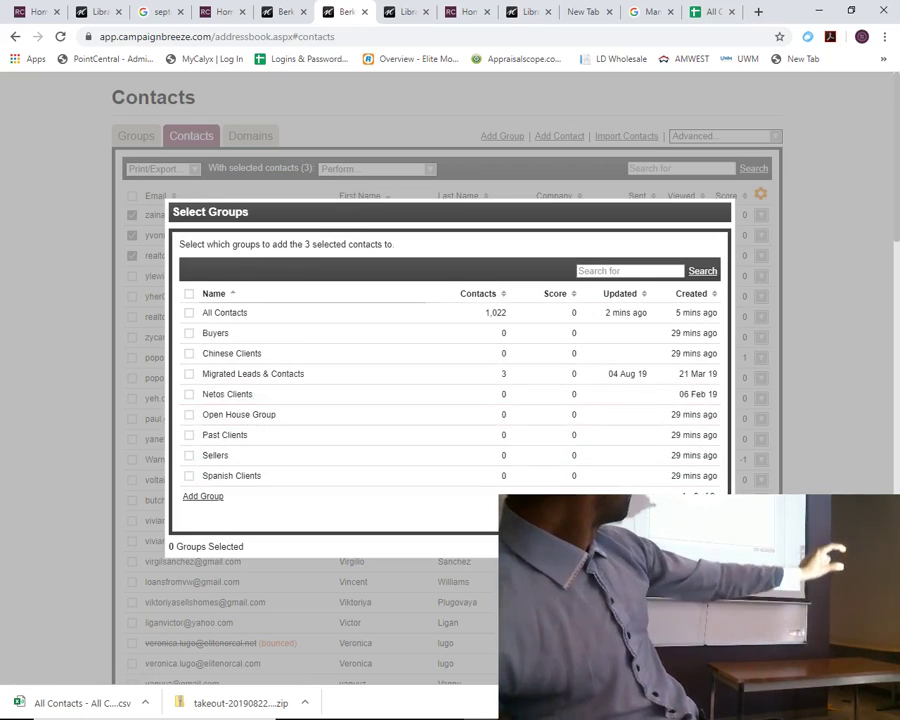
left_click(150, 536)
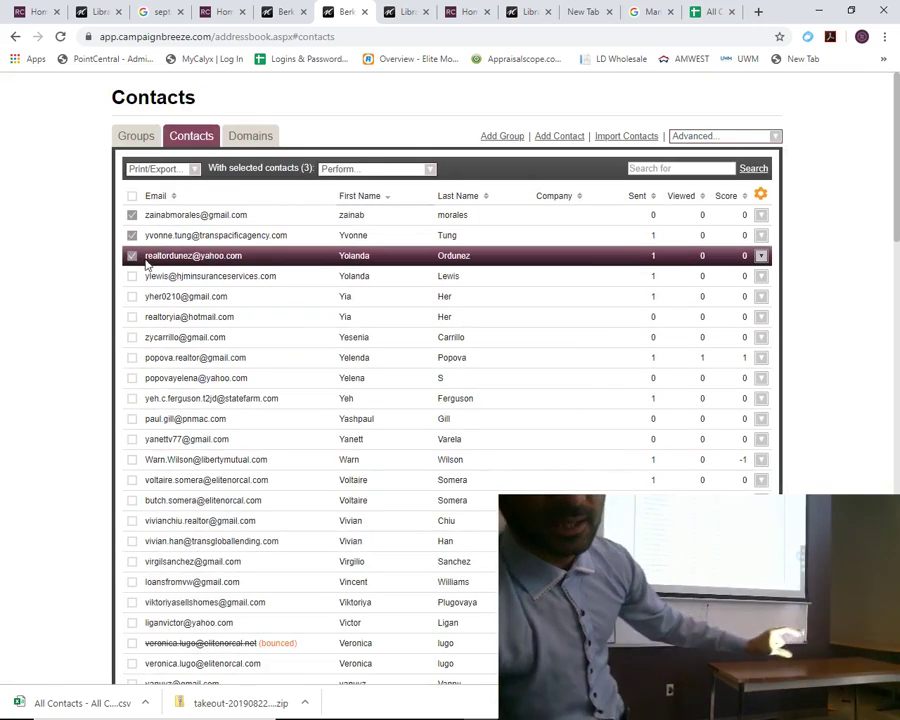
left_click(132, 255)
left_click(132, 214)
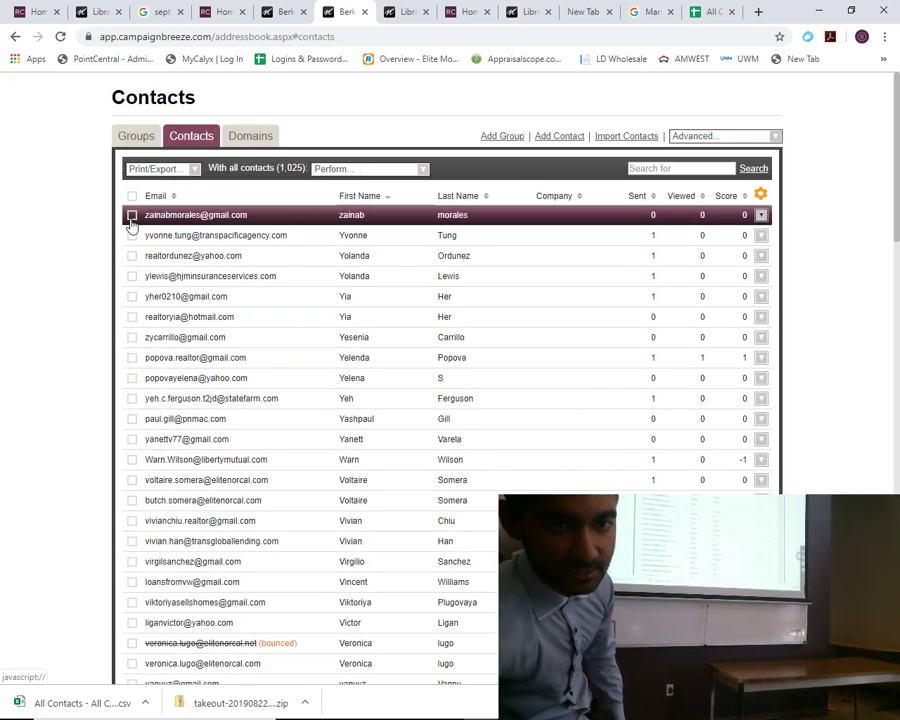
Select five contacts in the contacts list
scroll(106, 293, "down", 3)
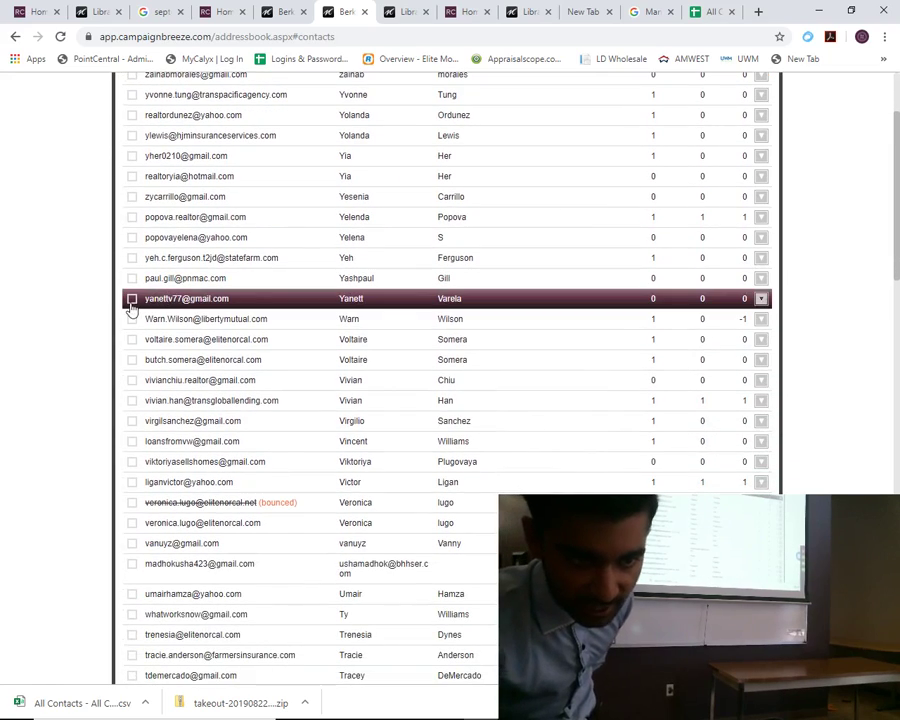
left_click(132, 299)
left_click(132, 319)
left_click(132, 339)
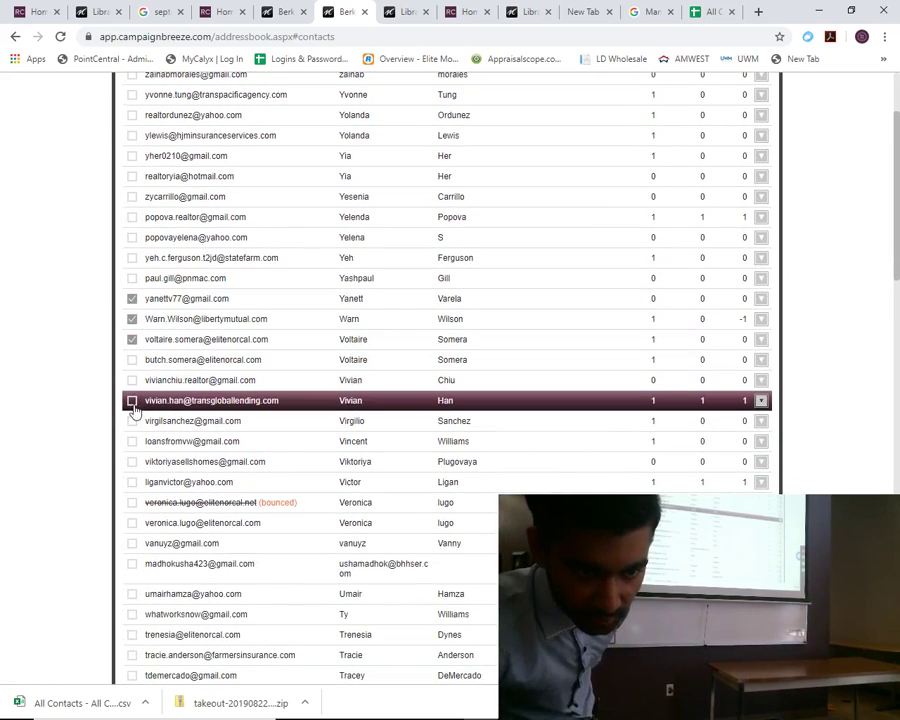
left_click(132, 400)
left_click(132, 237)
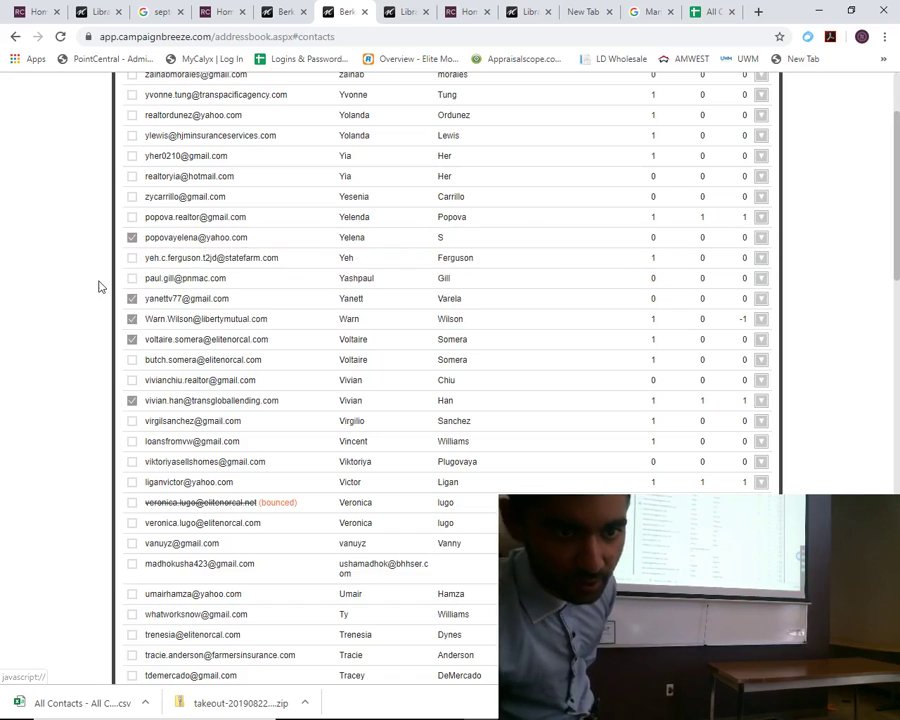
scroll(98, 287, "up", 3)
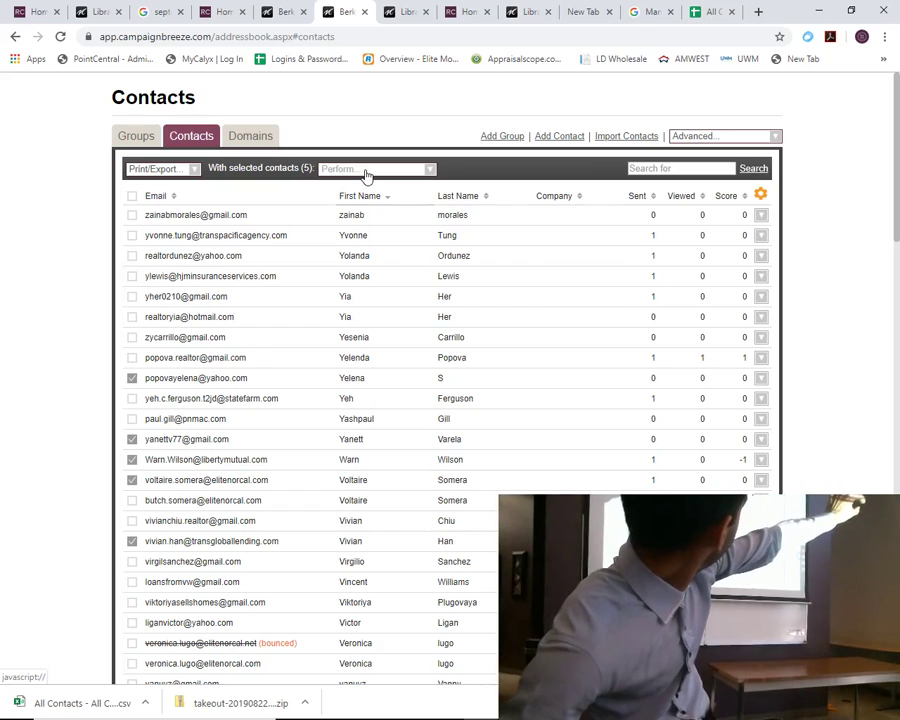
Add the five selected contacts to the Buyers group and check it in the Groups list
left_click(366, 170)
left_click(360, 186)
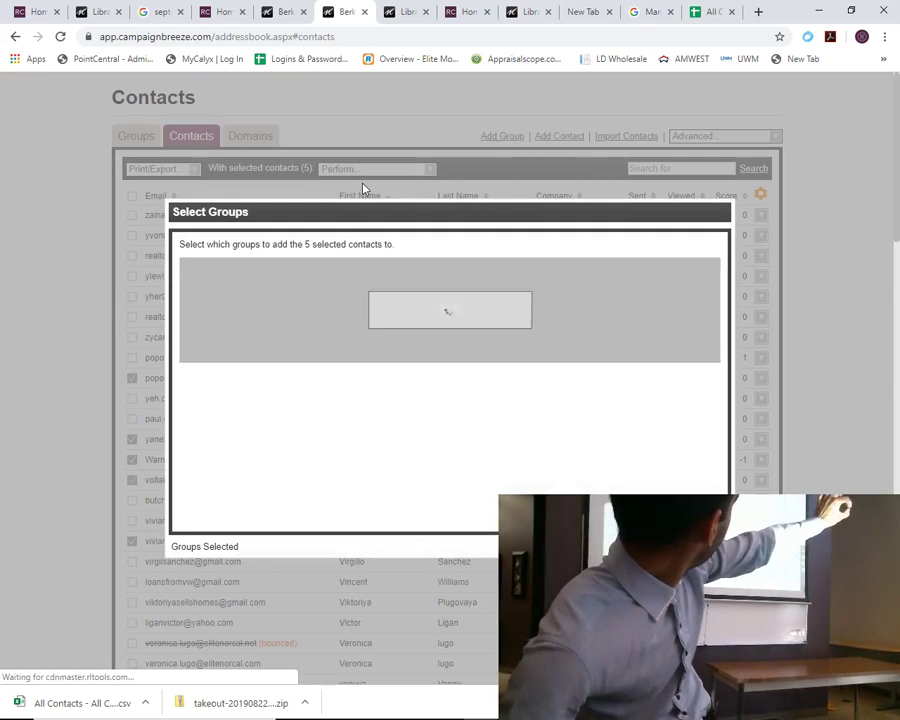
left_click(190, 334)
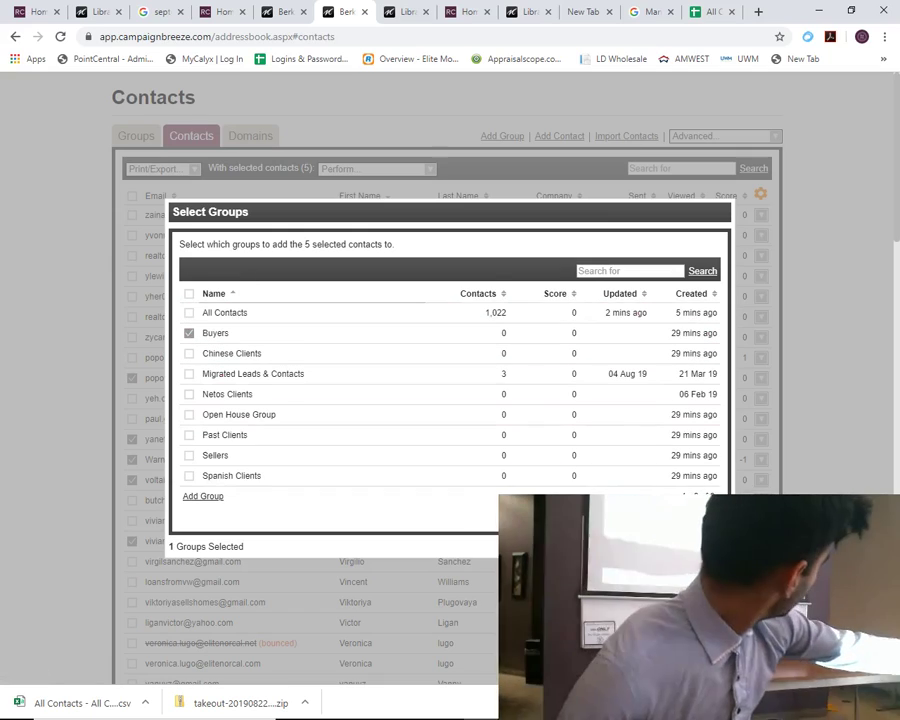
left_click(690, 546)
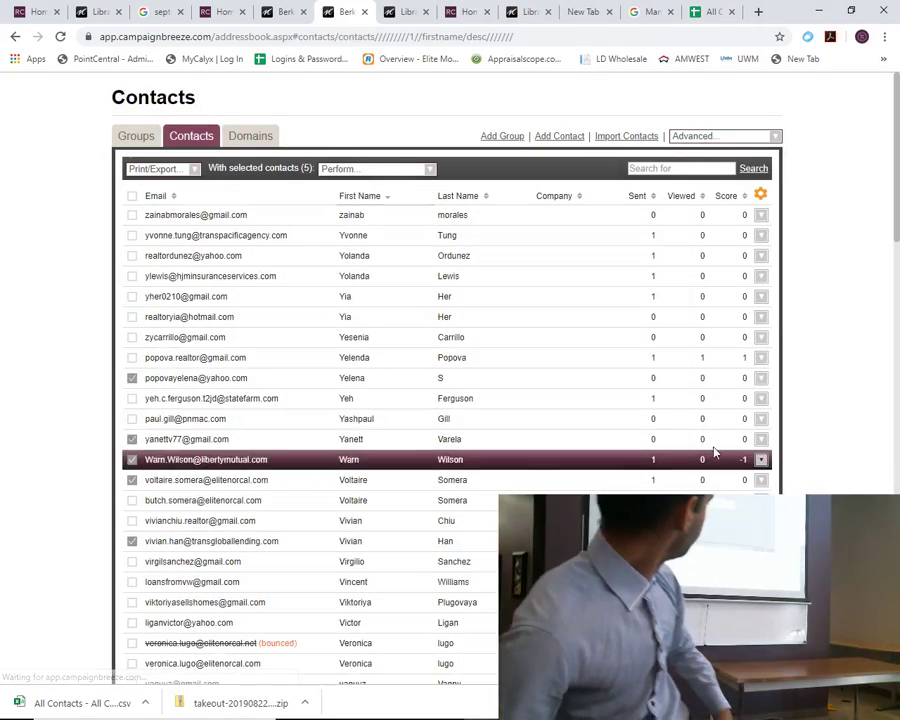
left_click(143, 140)
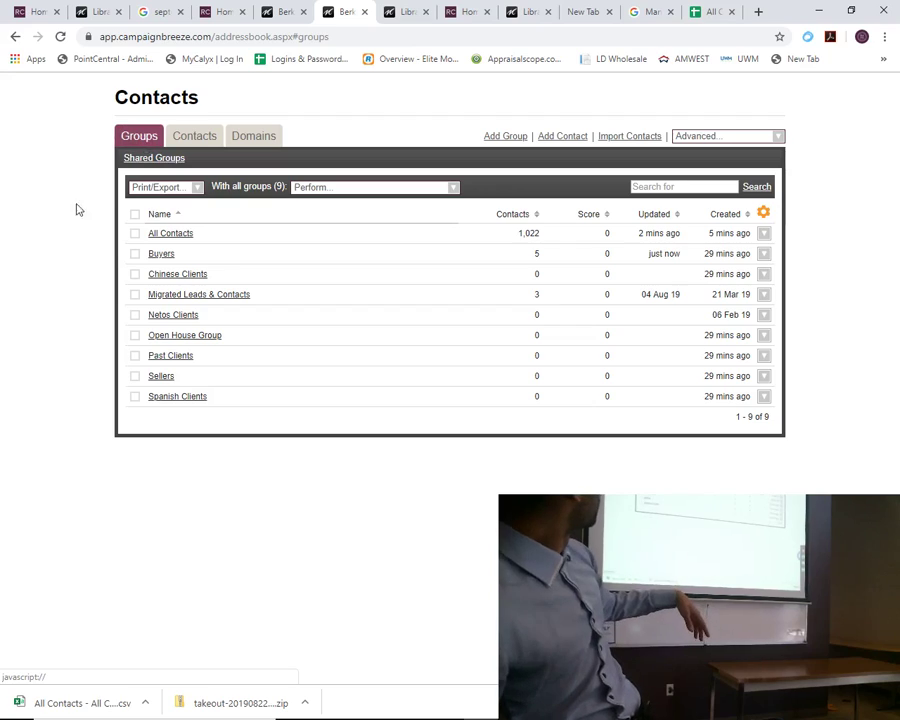
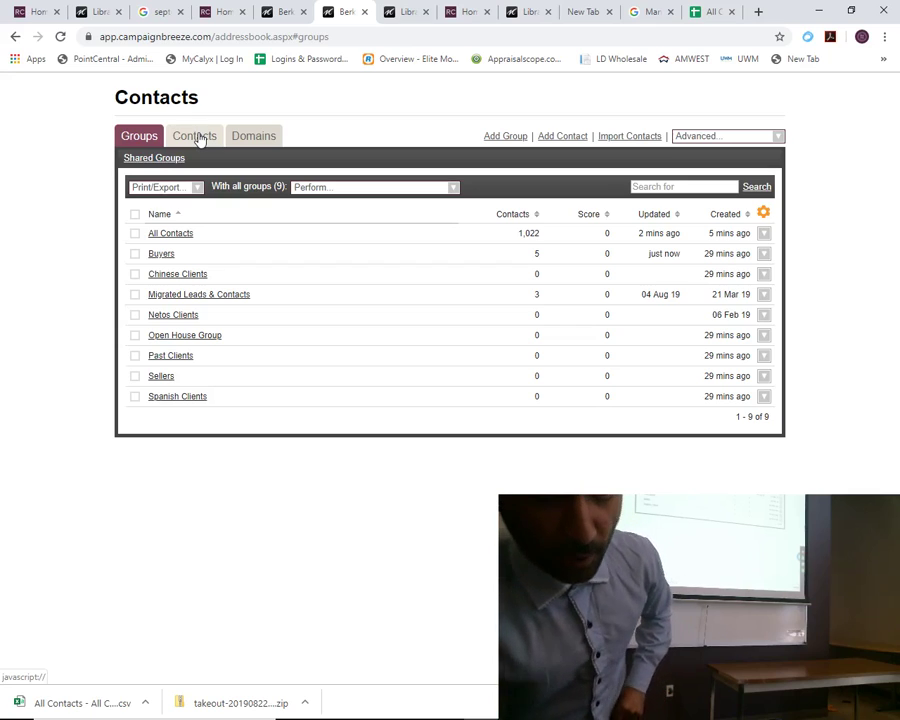
Show the full contacts list, then bring the Notepad step notes forward
left_click(196, 137)
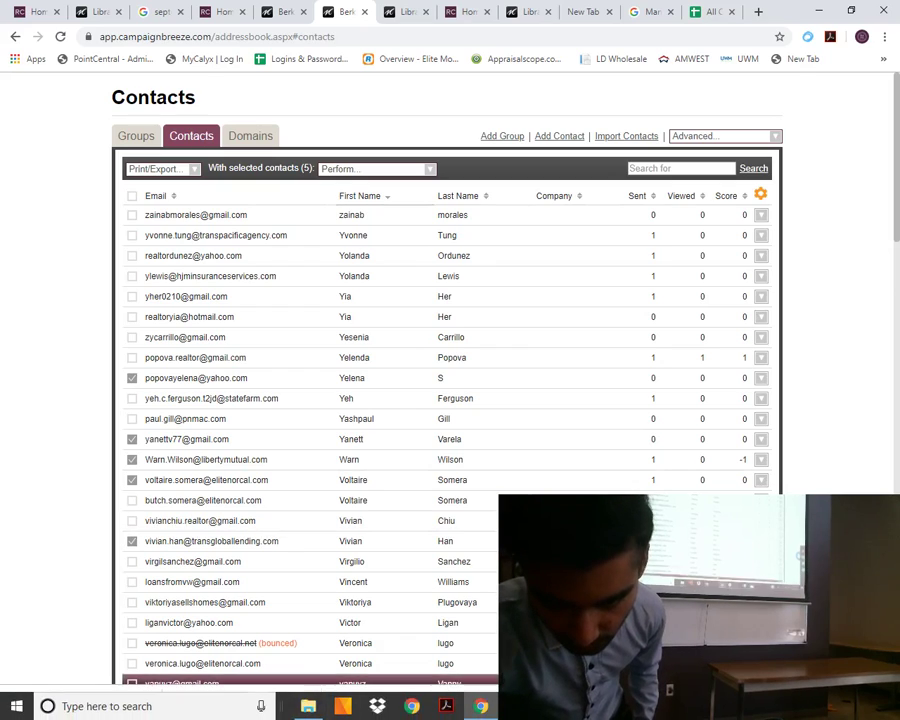
left_click(502, 702)
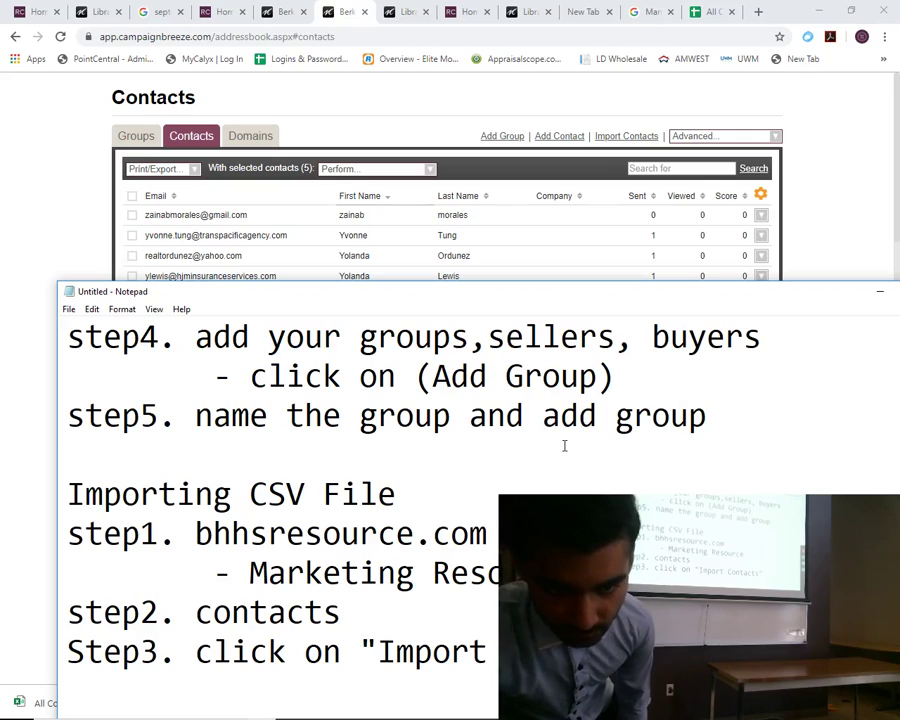
Add step4 on browsing for the file, 'step5. follow the steps' and a blank 'step6.' to the notes
scroll(563, 446, "down", 1)
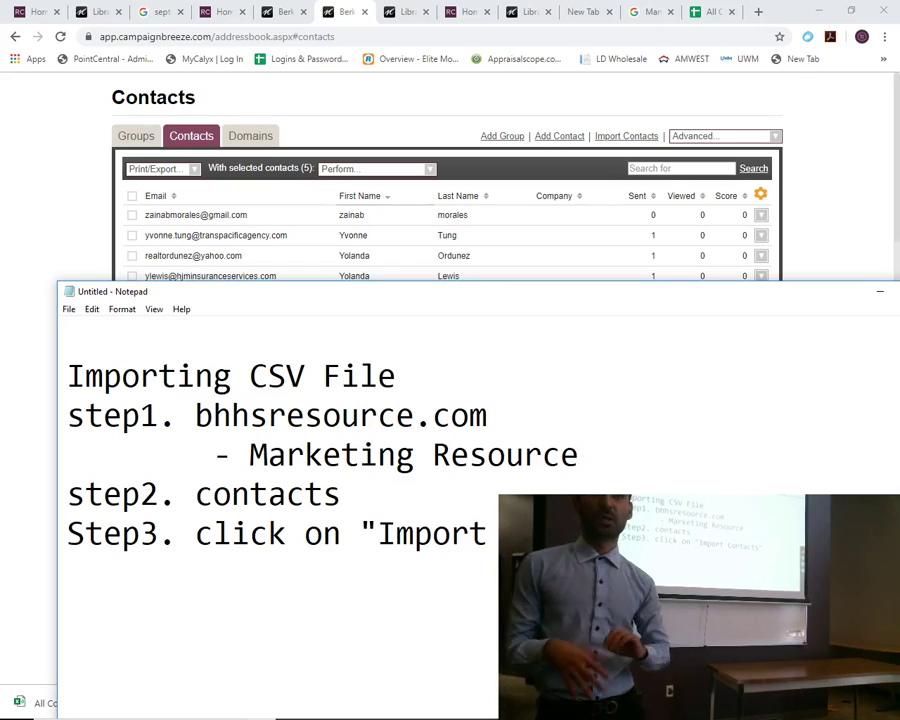
type("s")
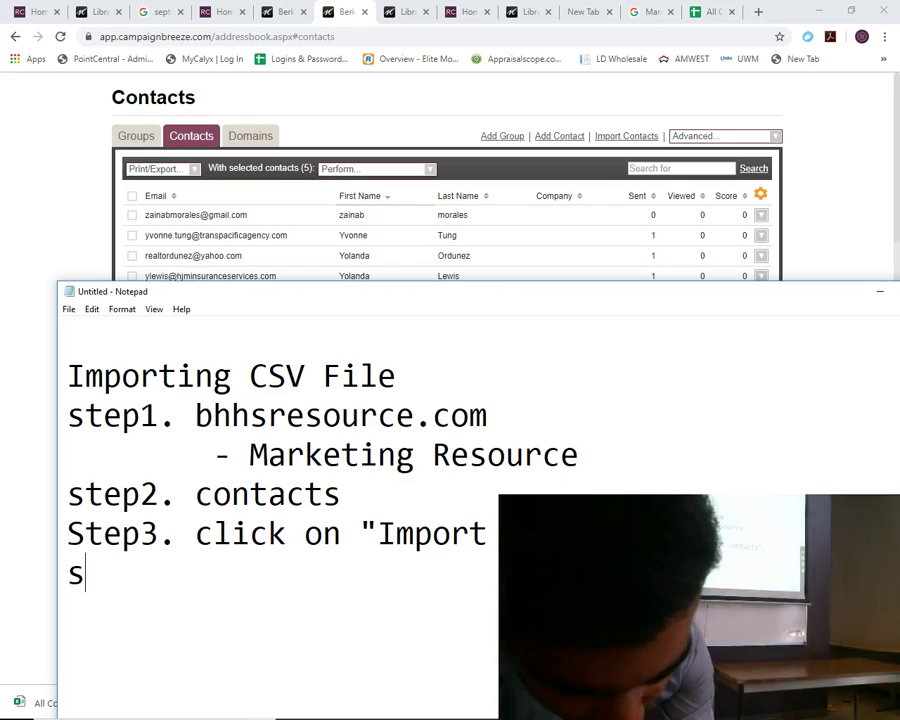
type("tep4. b")
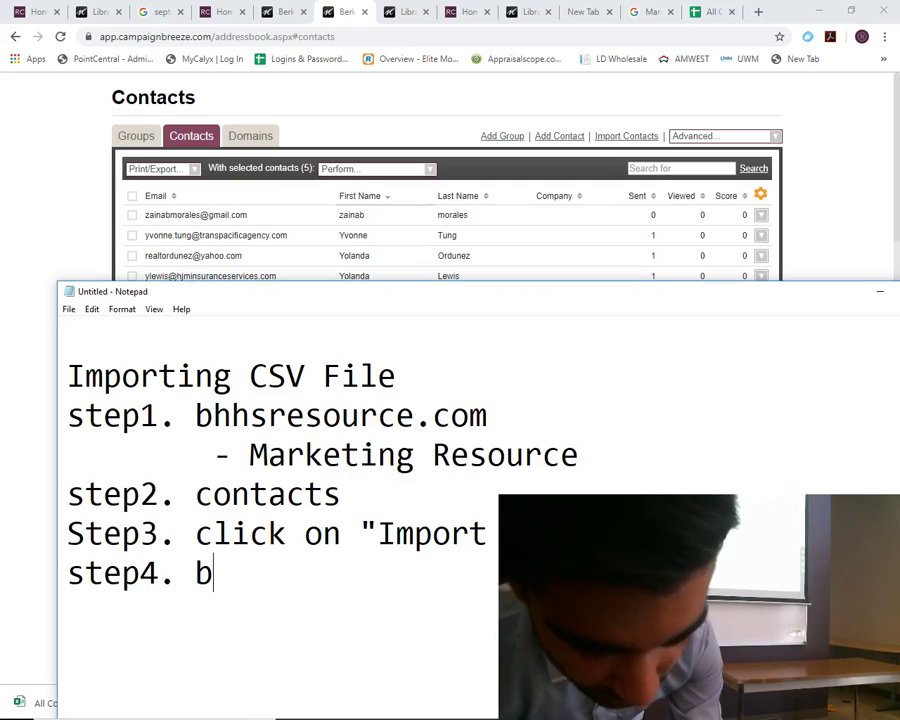
type("rowse for the do")
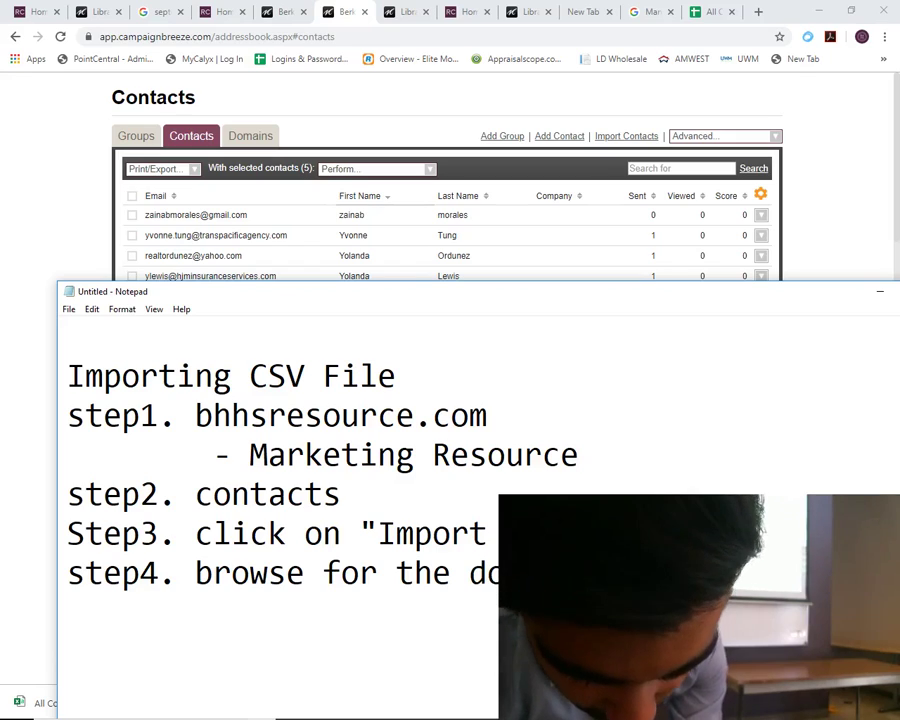
key("Return")
type("step")
key("BackSpace")
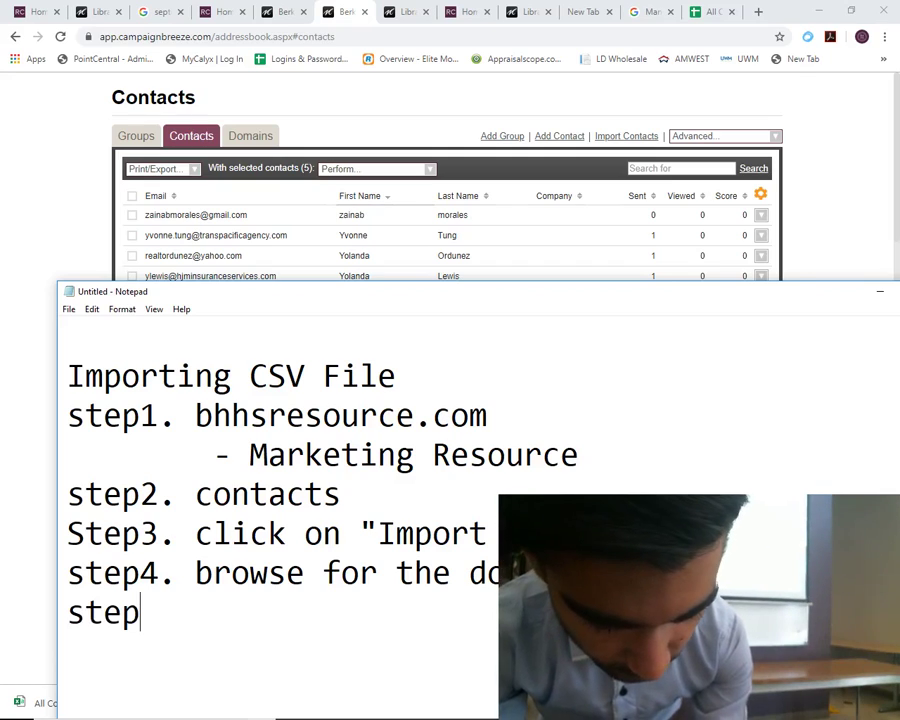
type("p5. ")
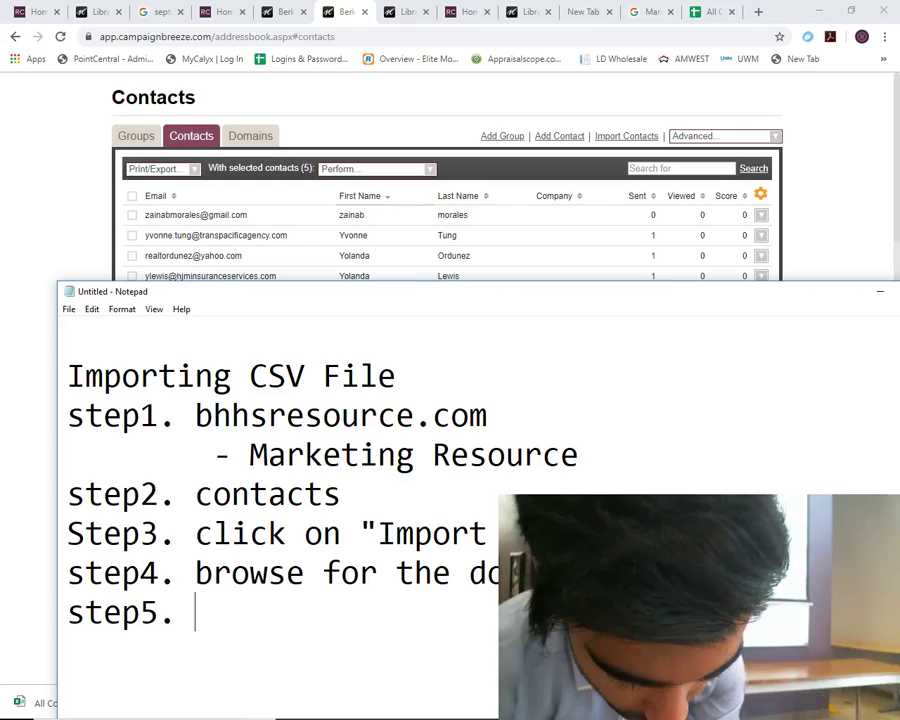
type("m")
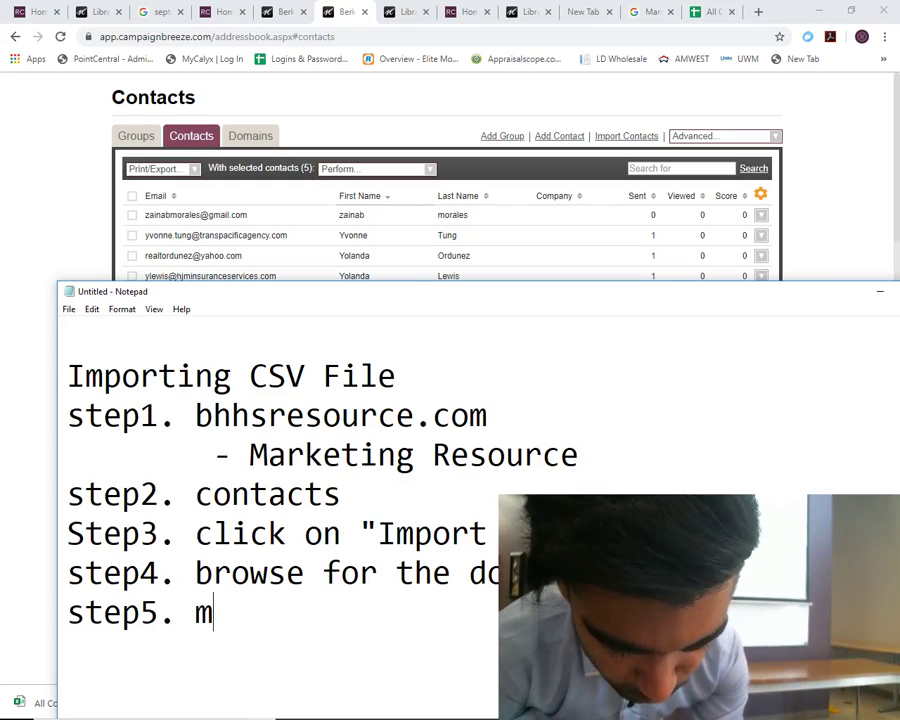
key("BackSpace")
type("fol")
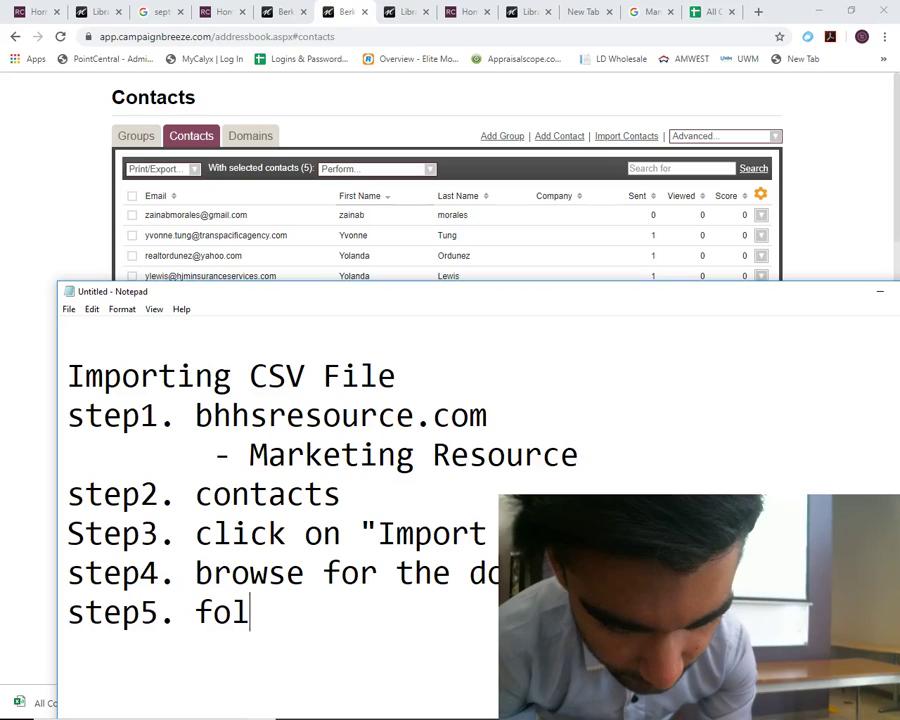
type("low the step")
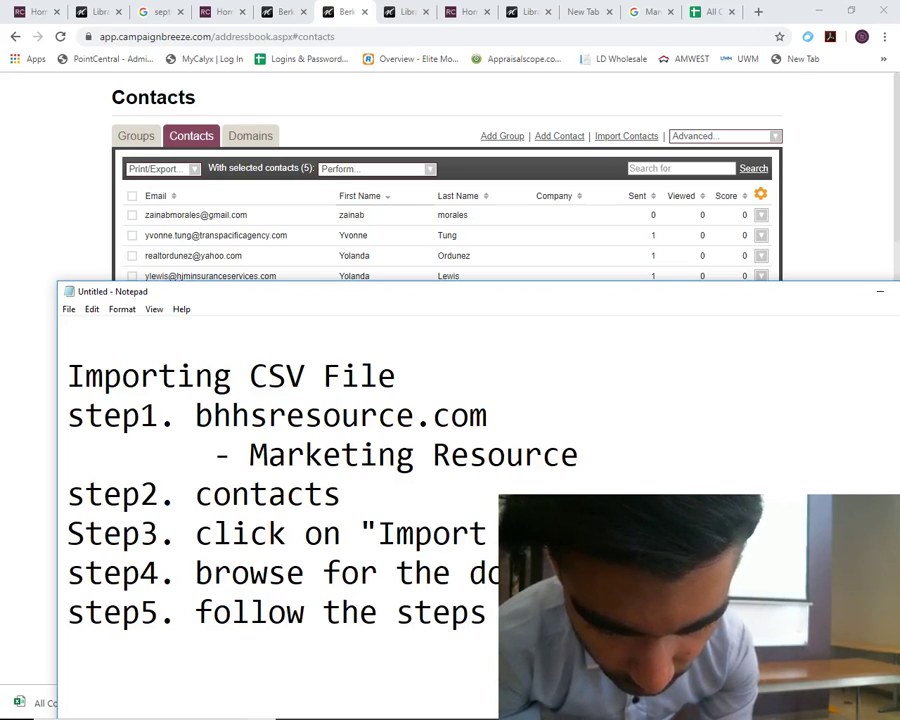
type("s")
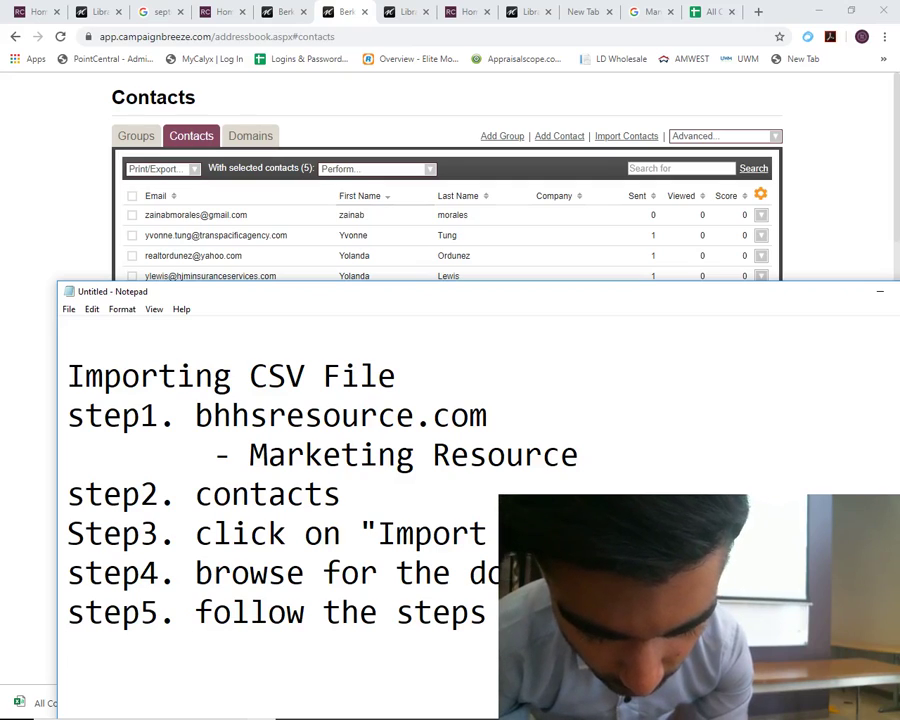
key("Return")
type("step6.")
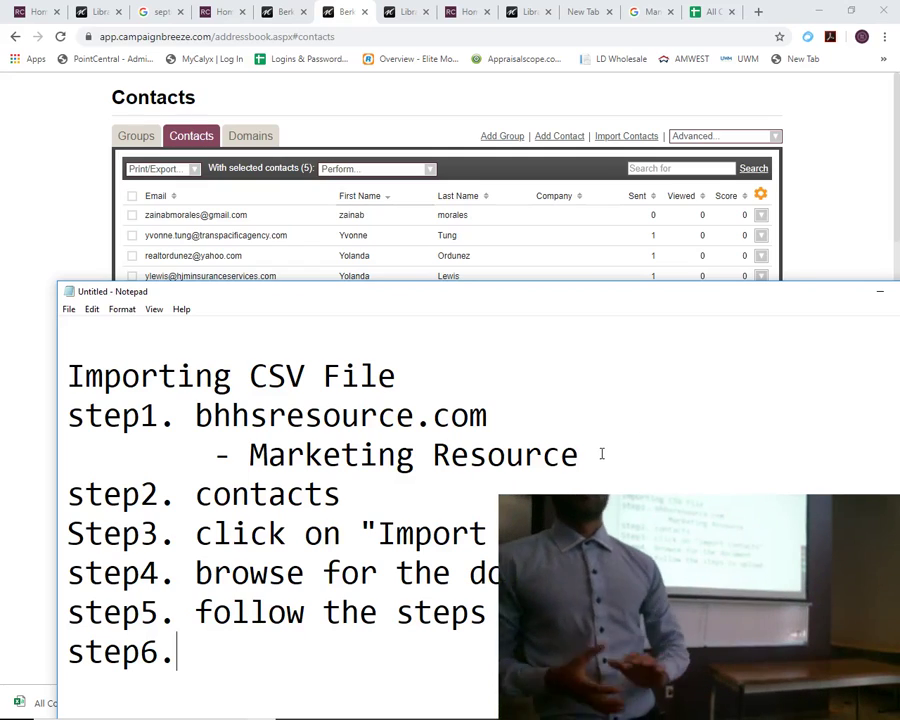
left_click(888, 243)
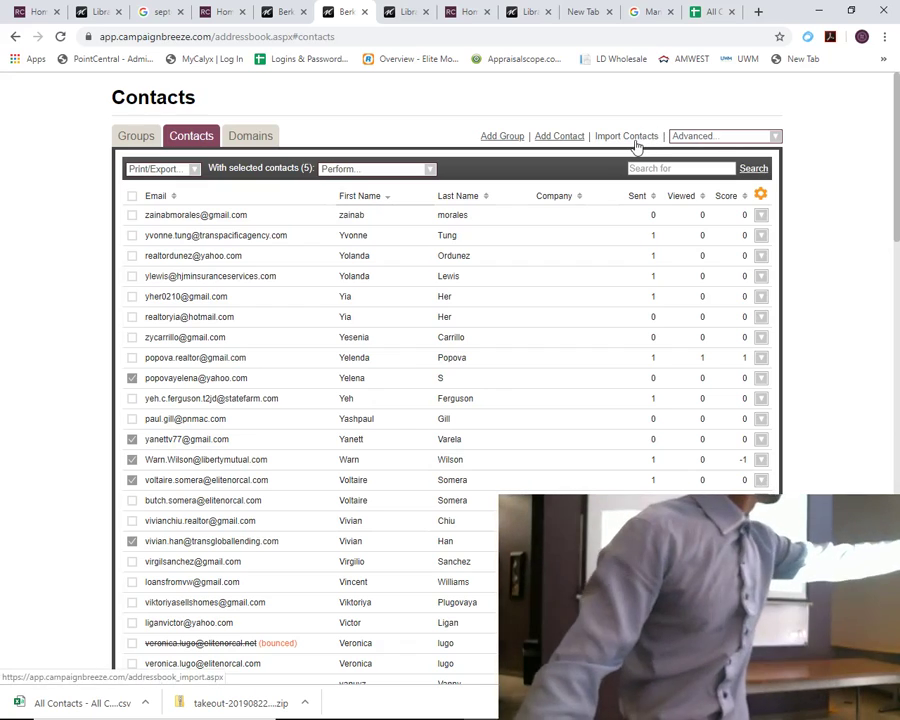
Start a contact import and load All Contacts - All Contacts (6).csv, highlighting the matching note lines
left_click(627, 136)
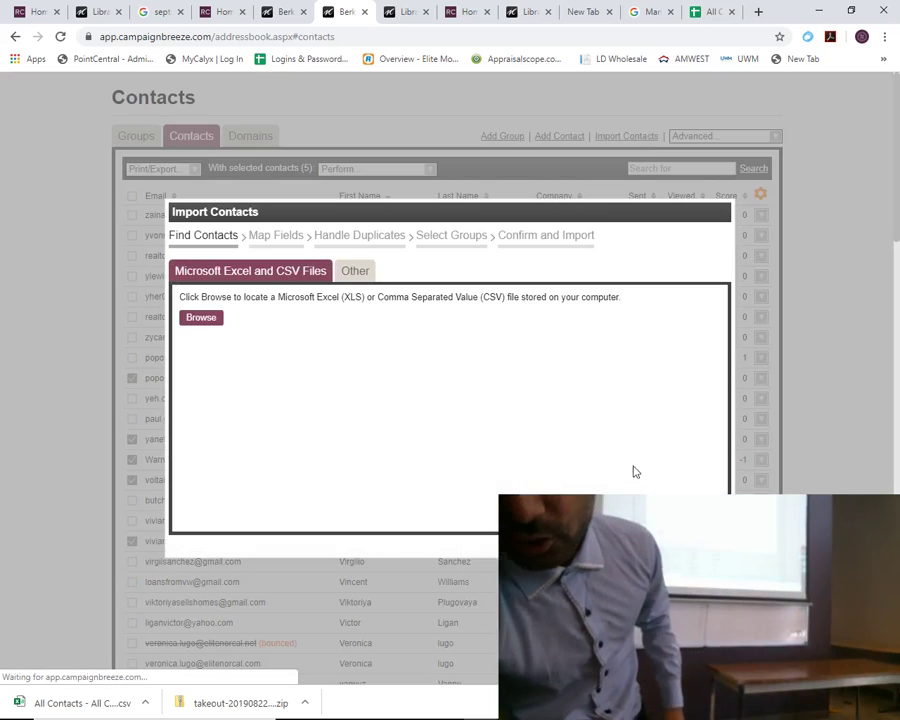
left_click(201, 318)
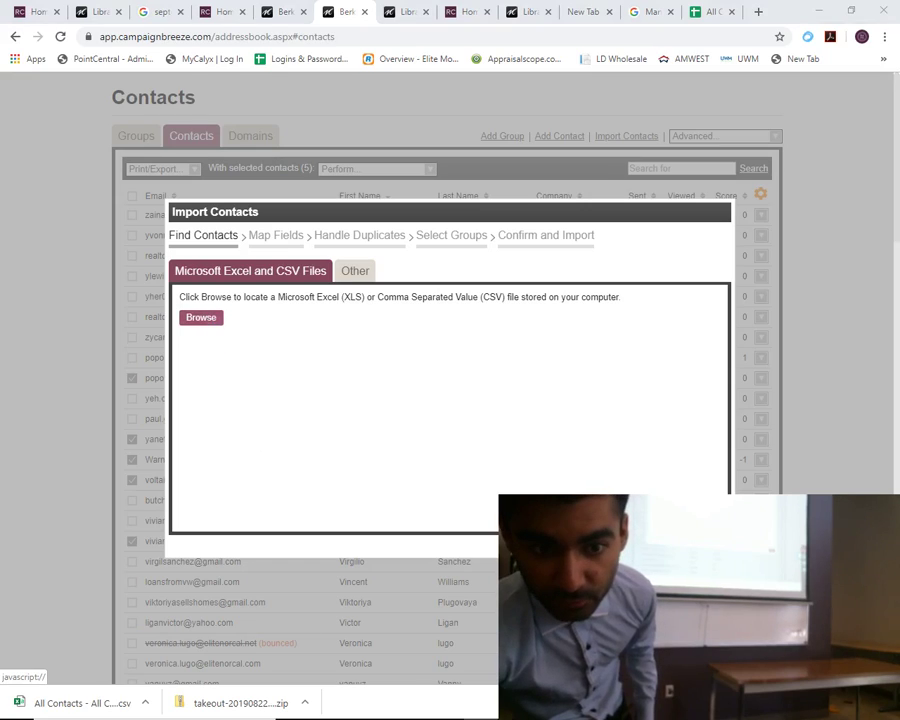
key("alt+Tab")
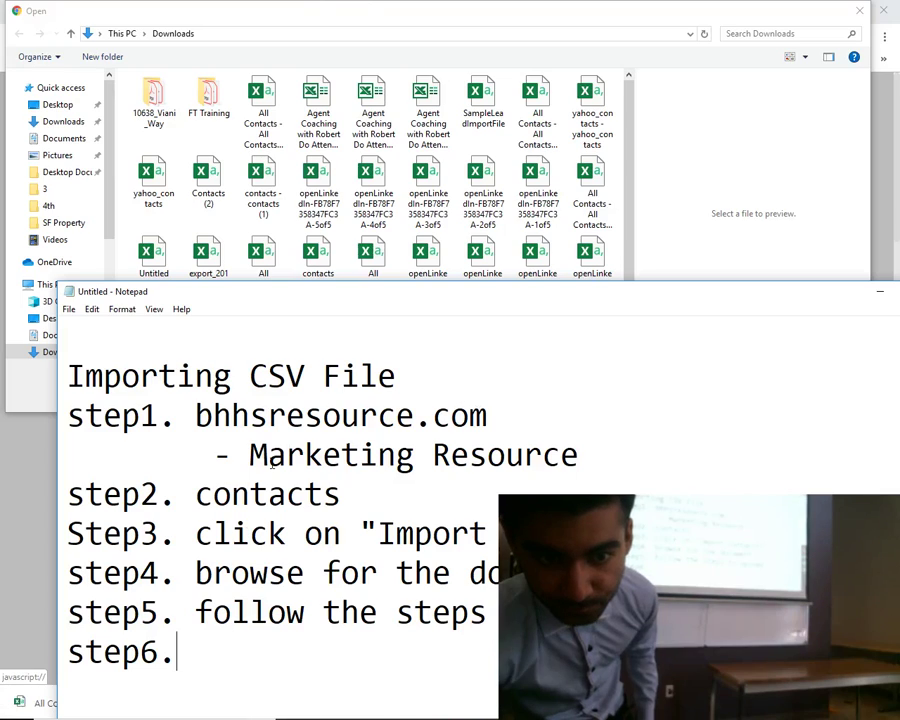
left_click_drag(214, 572, 488, 572)
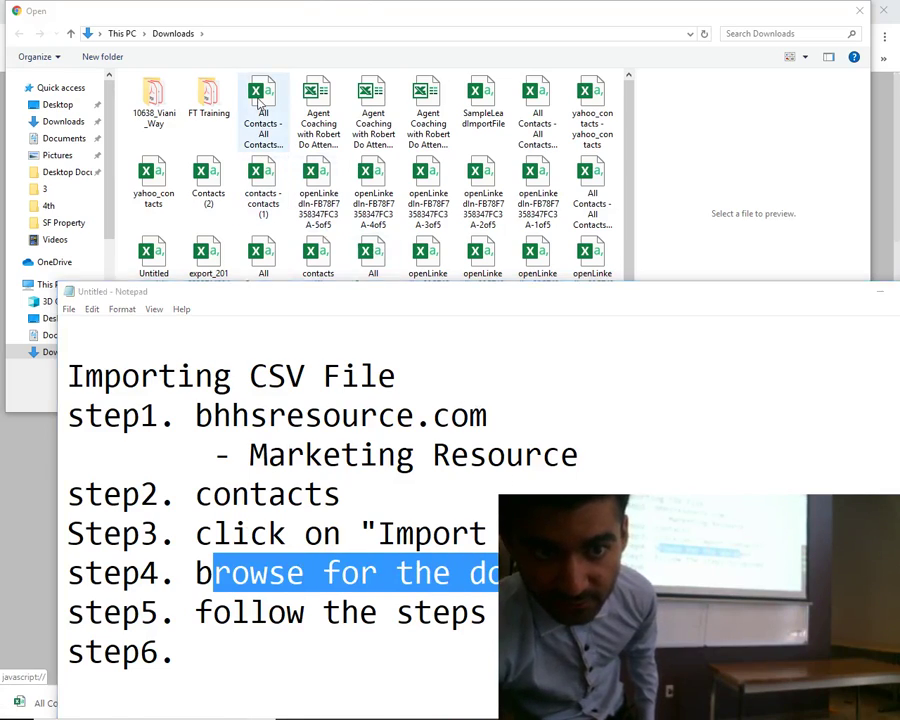
key("alt+Tab")
left_click(777, 396)
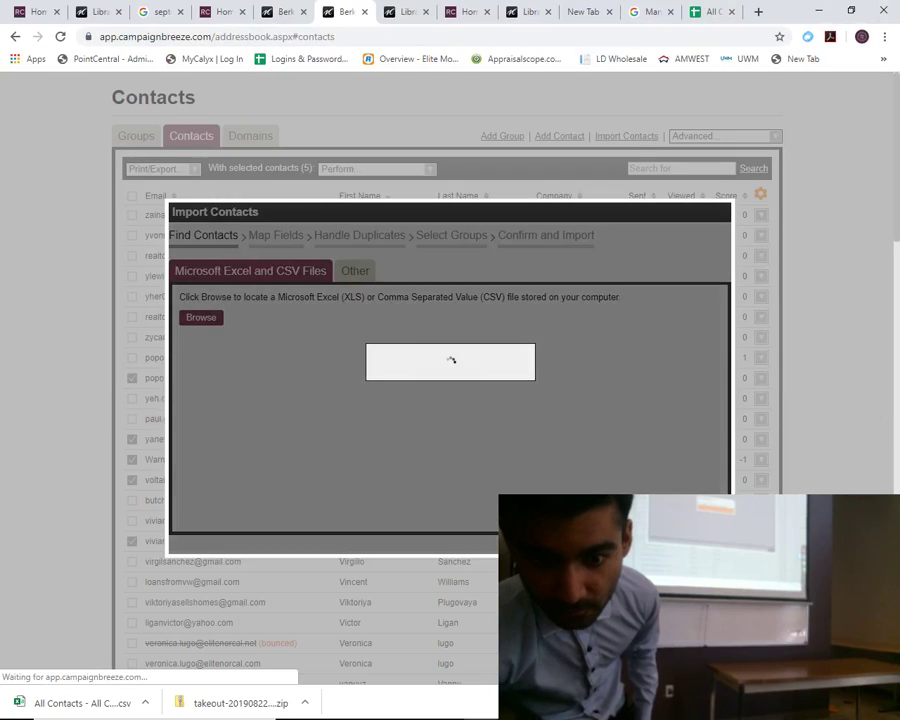
key("alt+Tab")
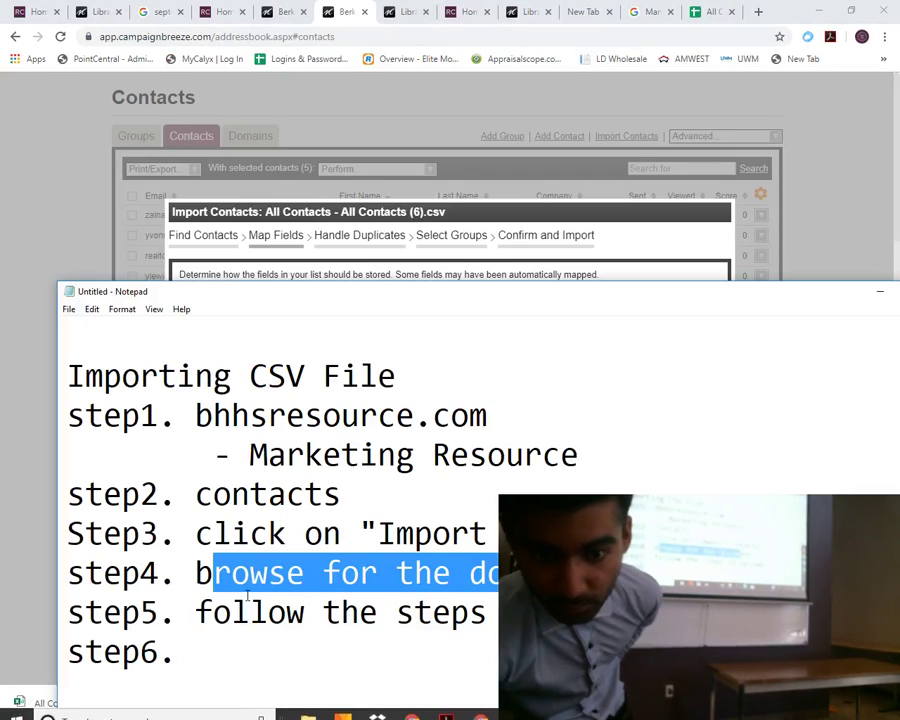
left_click_drag(249, 612, 495, 612)
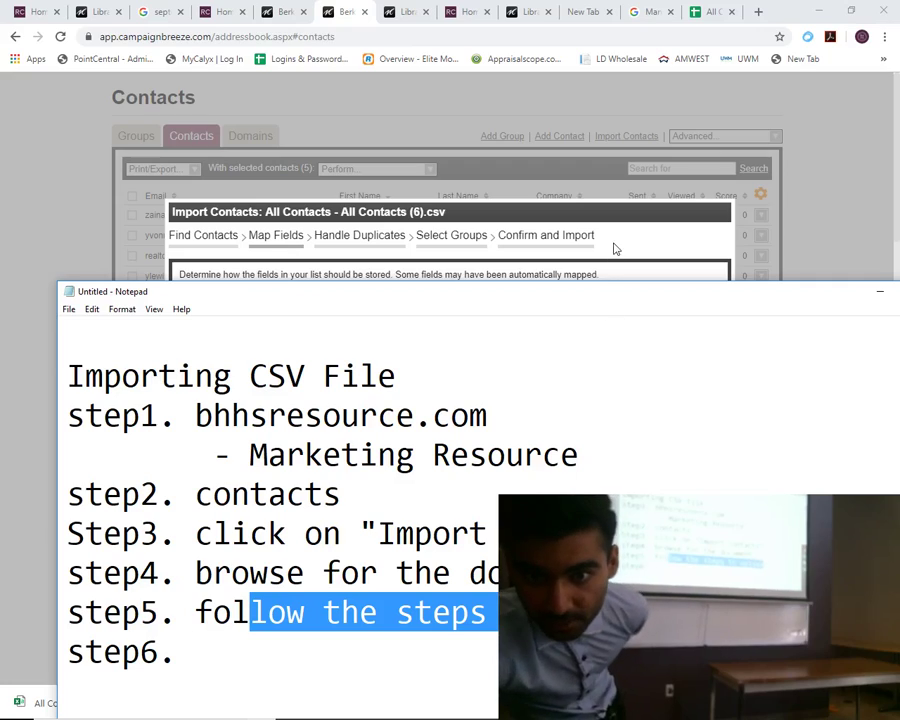
key("alt+Tab")
left_click_drag(186, 368, 500, 380)
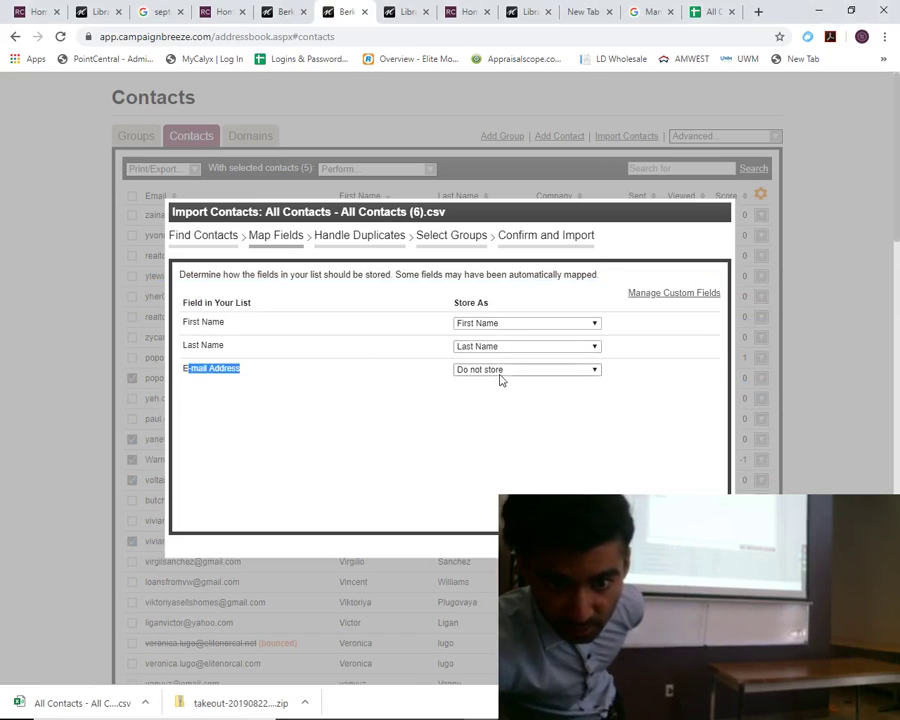
Store E-mail Address as Email, note '- make sure to s…' under step5, and proceed to duplicates
left_click(502, 372)
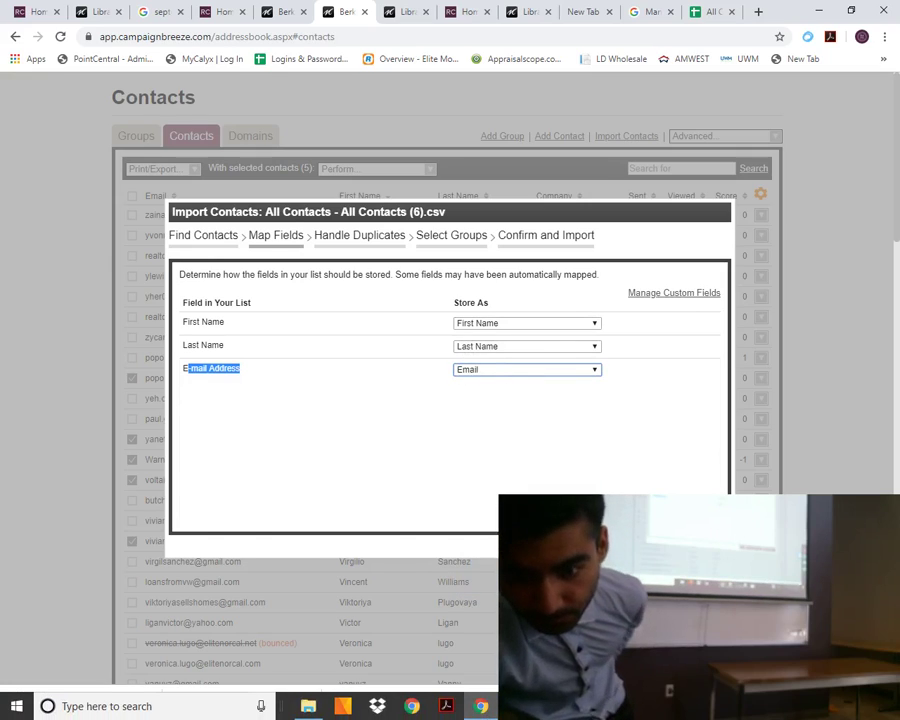
key("alt+Tab")
left_click(178, 652)
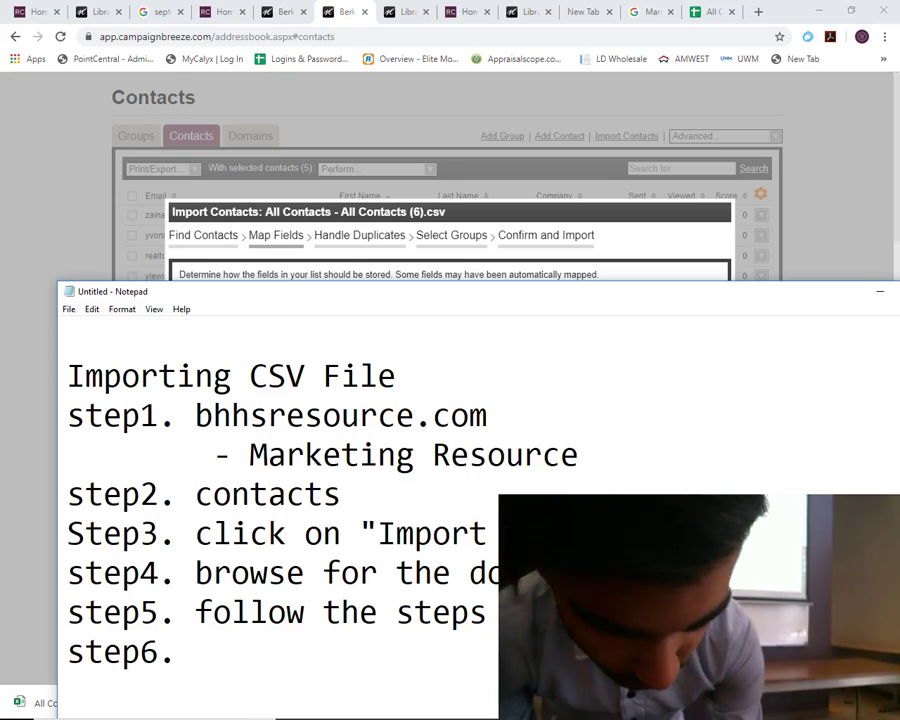
key("Return")
type("- make ")
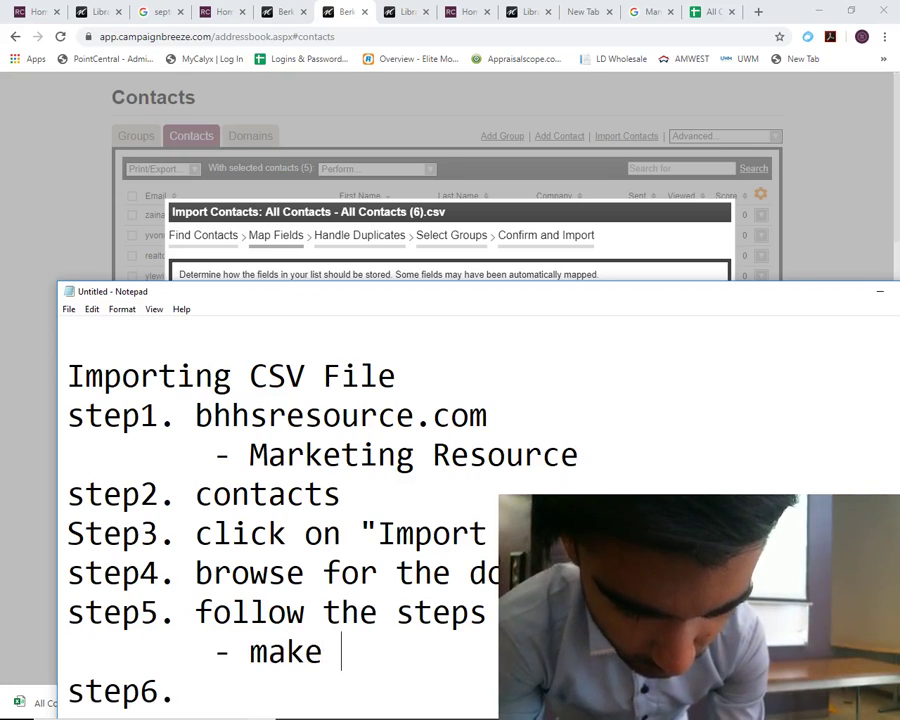
type("sure to s")
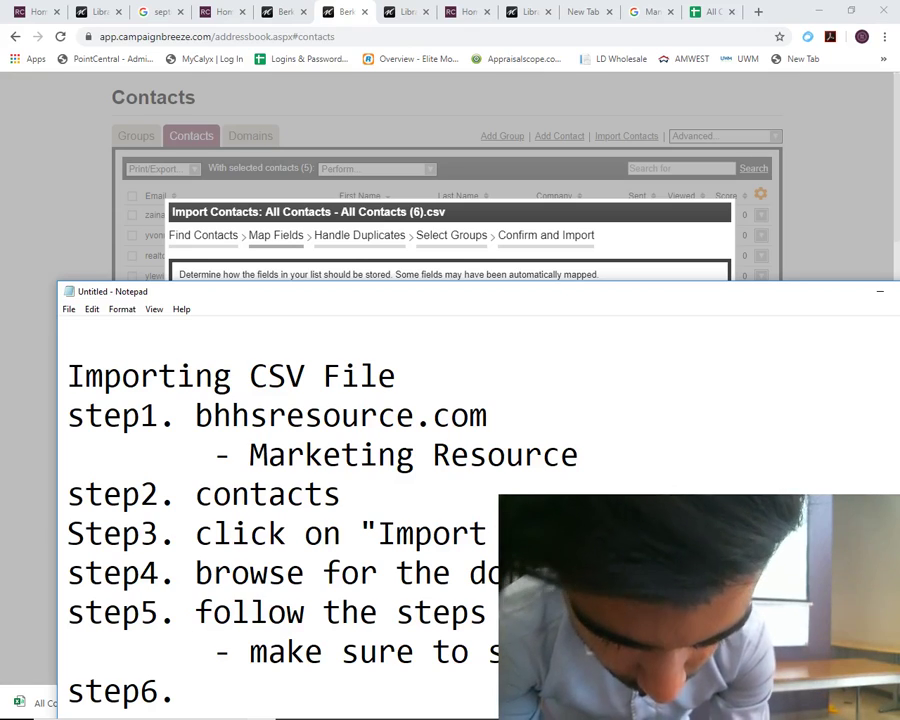
left_click_drag(728, 294, 647, 306)
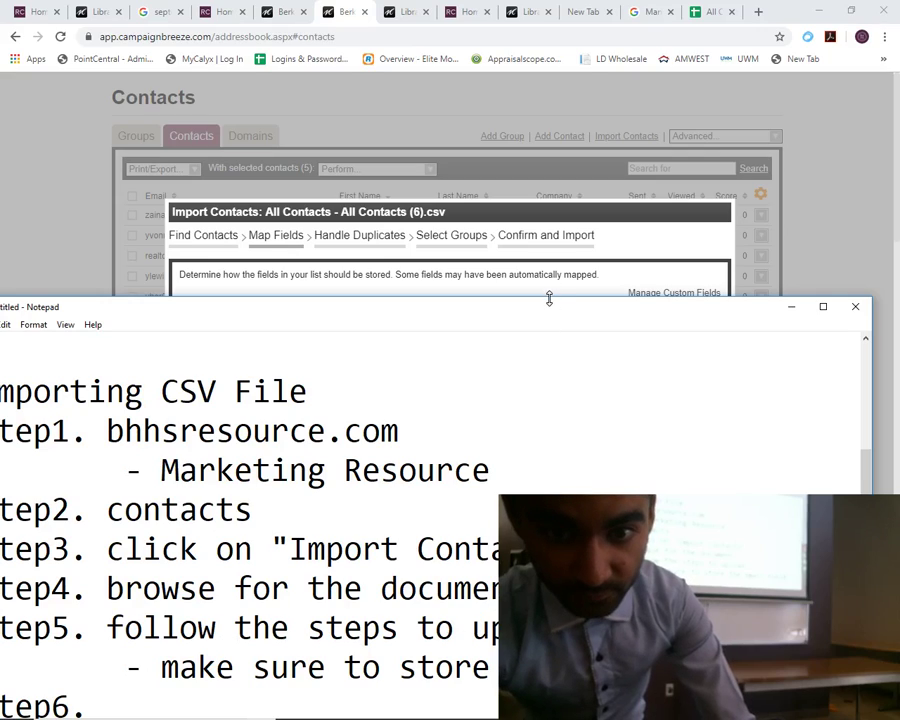
left_click(587, 271)
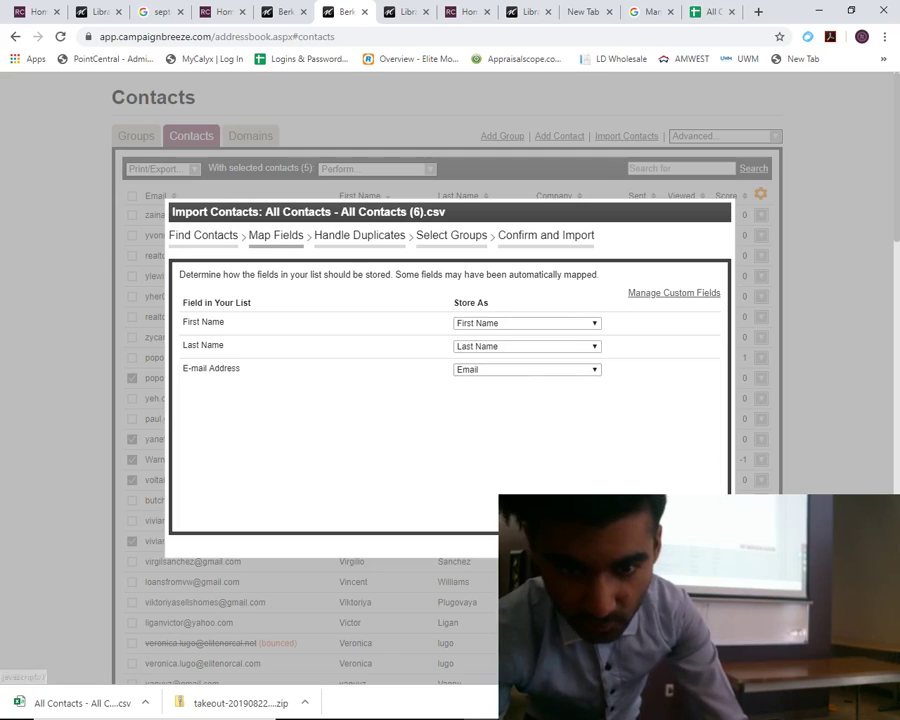
left_click(680, 512)
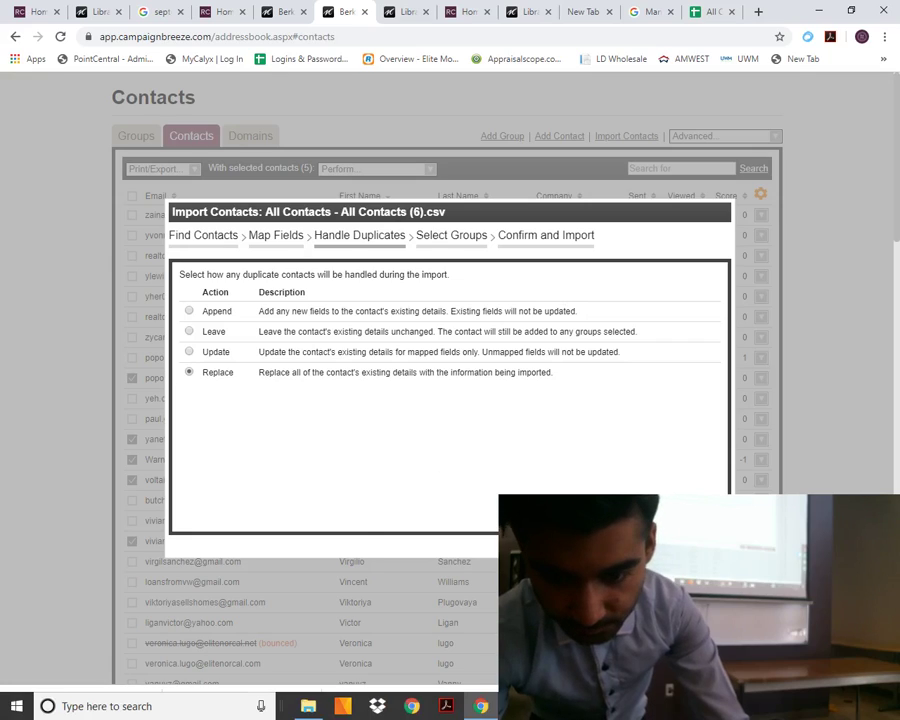
Add a '- Replace' bullet under step5 in the step notes
left_click(520, 706)
left_click_drag(621, 300, 651, 214)
key("Return")
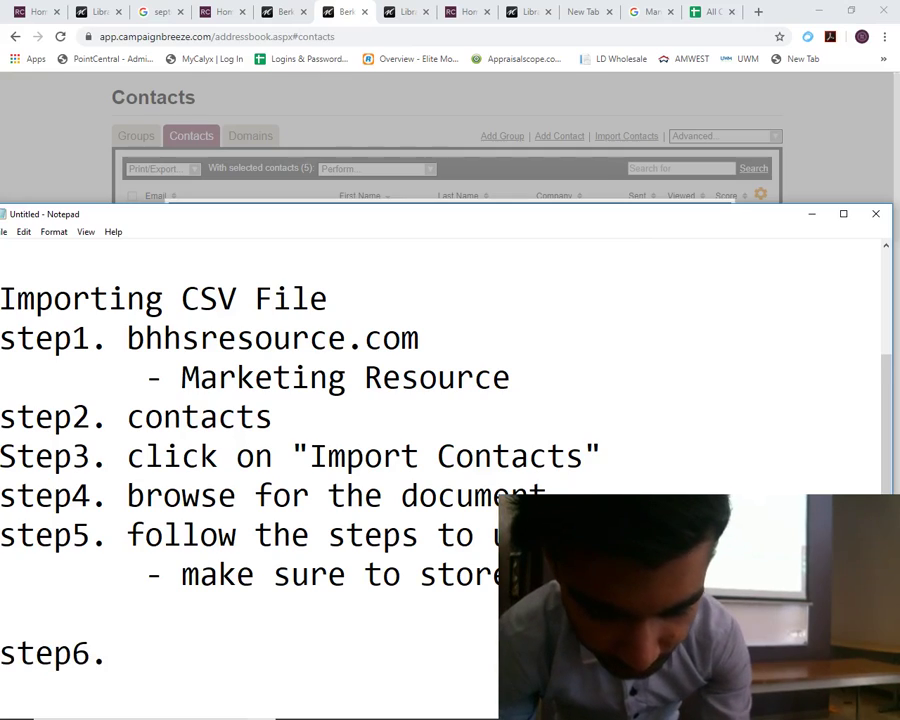
type("-")
key("BackSpace")
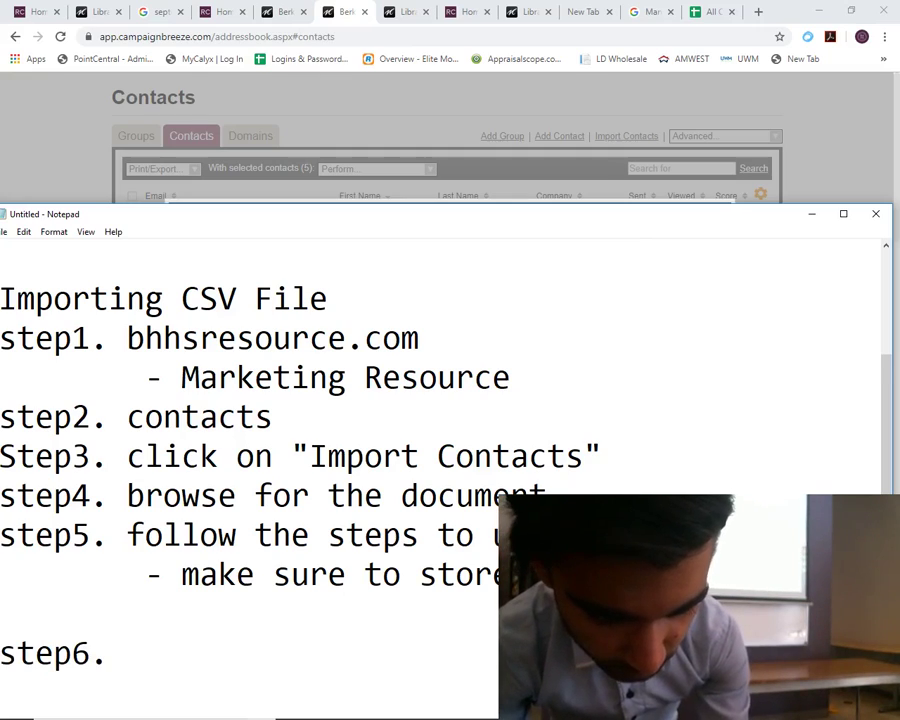
type("- ")
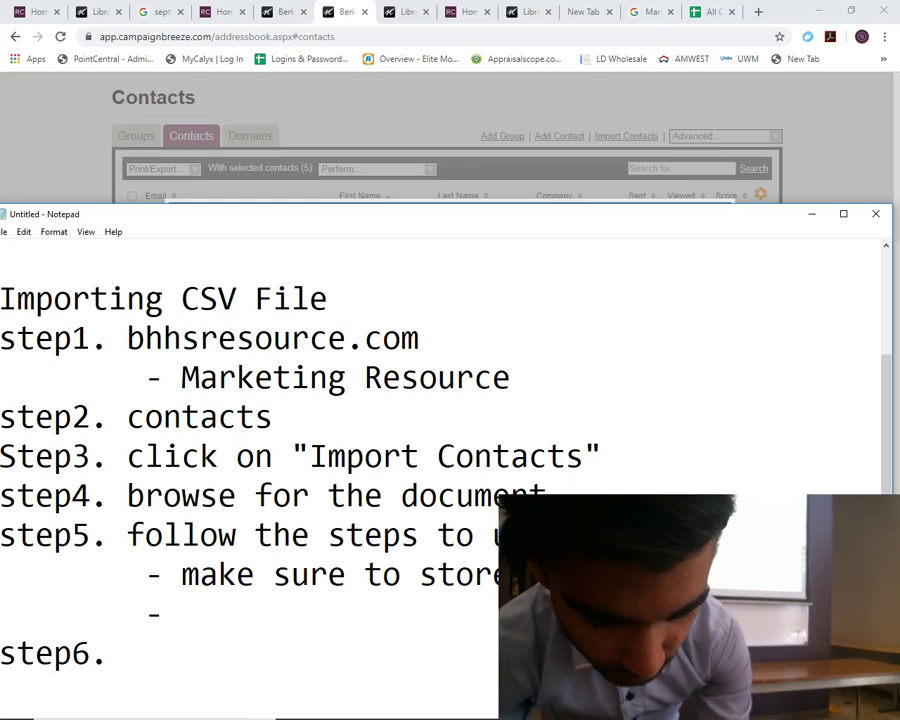
type("Releas")
key("BackSpace")
key("BackSpace")
key("BackSpace")
key("BackSpace")
key("BackSpace")
type("eplace")
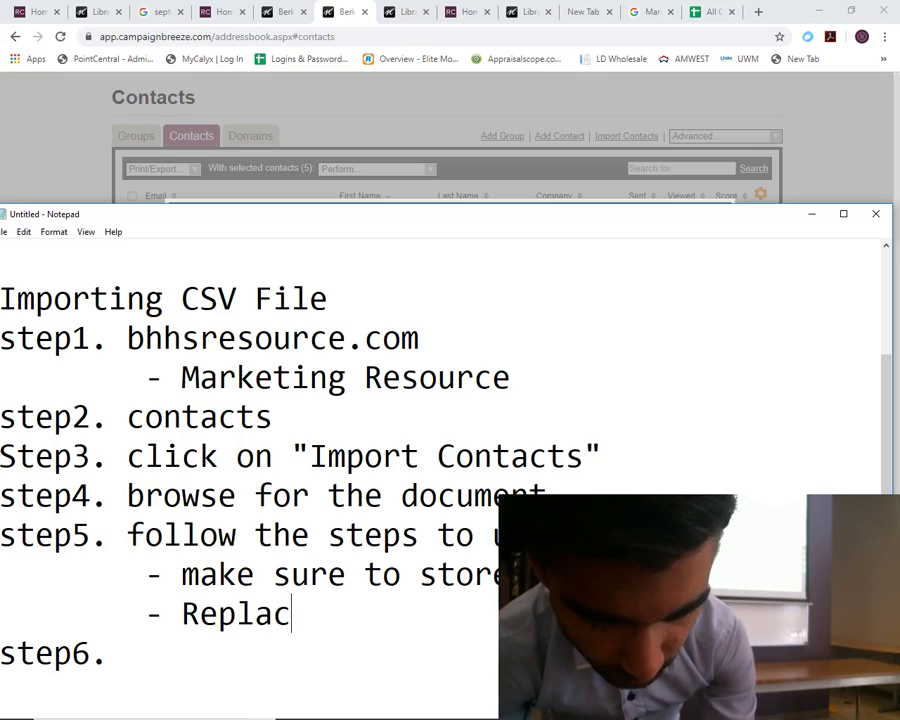
left_click_drag(636, 206, 649, 322)
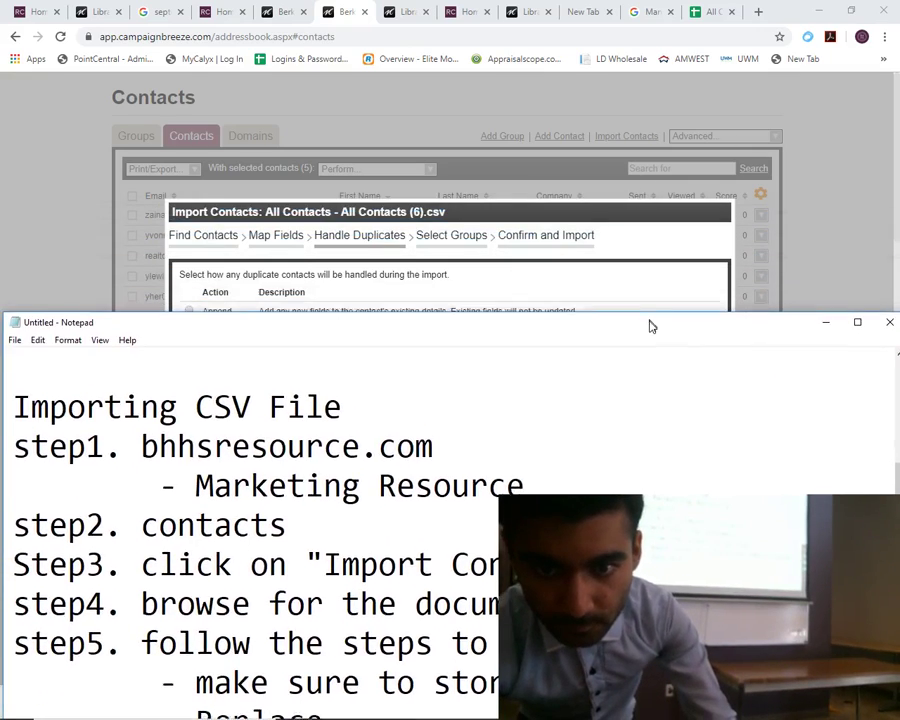
left_click(500, 368)
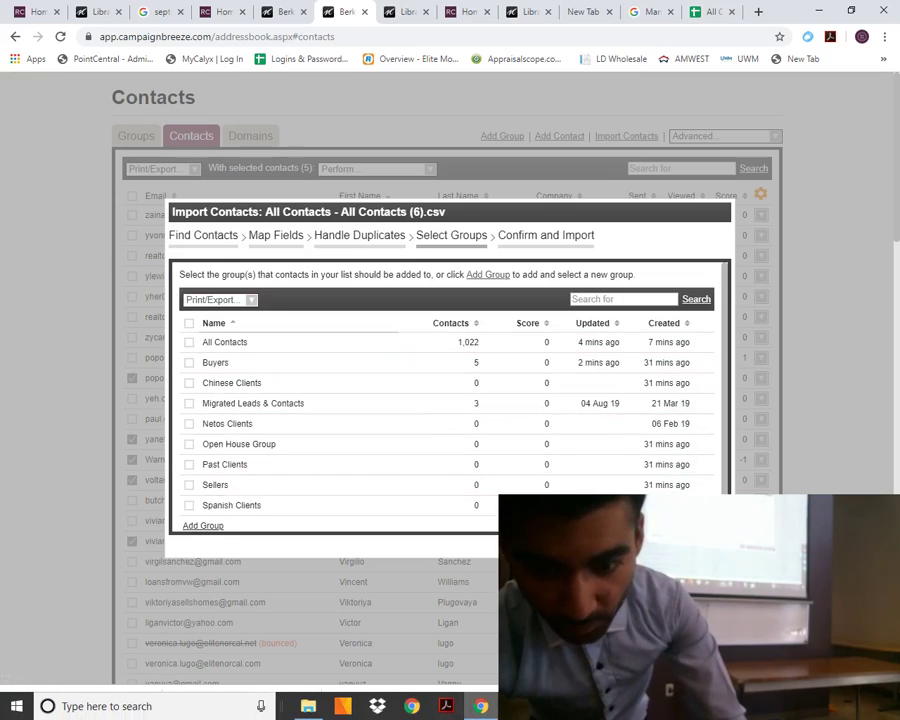
Add a 'select the group' bullet under step5, followed by a blank line before step6
left_click(520, 705)
left_click_drag(598, 320, 578, 166)
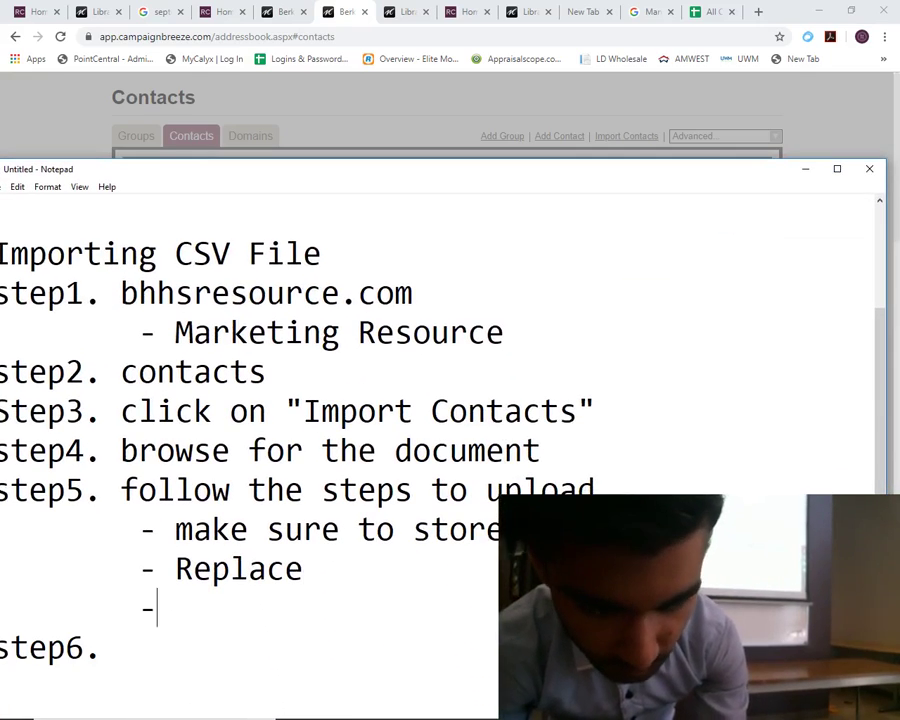
type("select the group y")
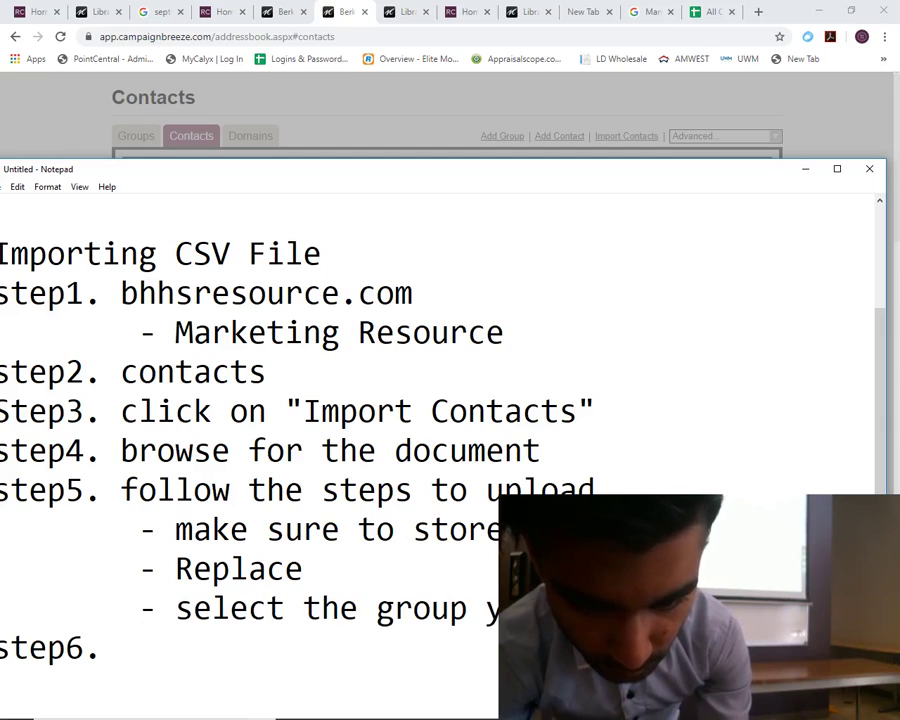
key("ctrl+z")
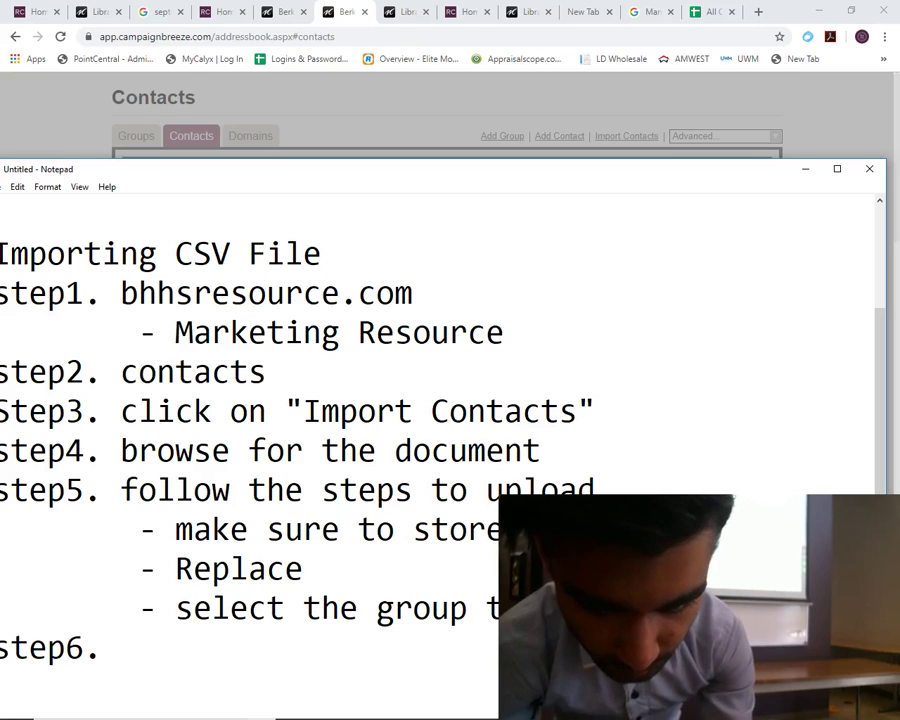
key("ctrl+z")
key("Return")
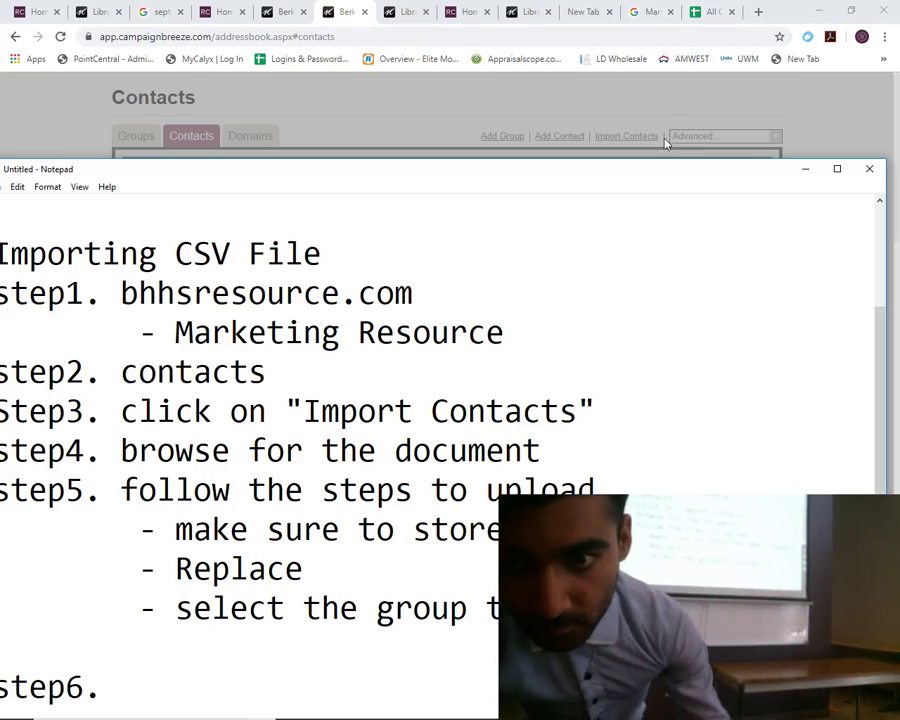
left_click_drag(654, 170, 658, 242)
Tick the All Contacts group and advance the import to the confirmation step
left_click(516, 215)
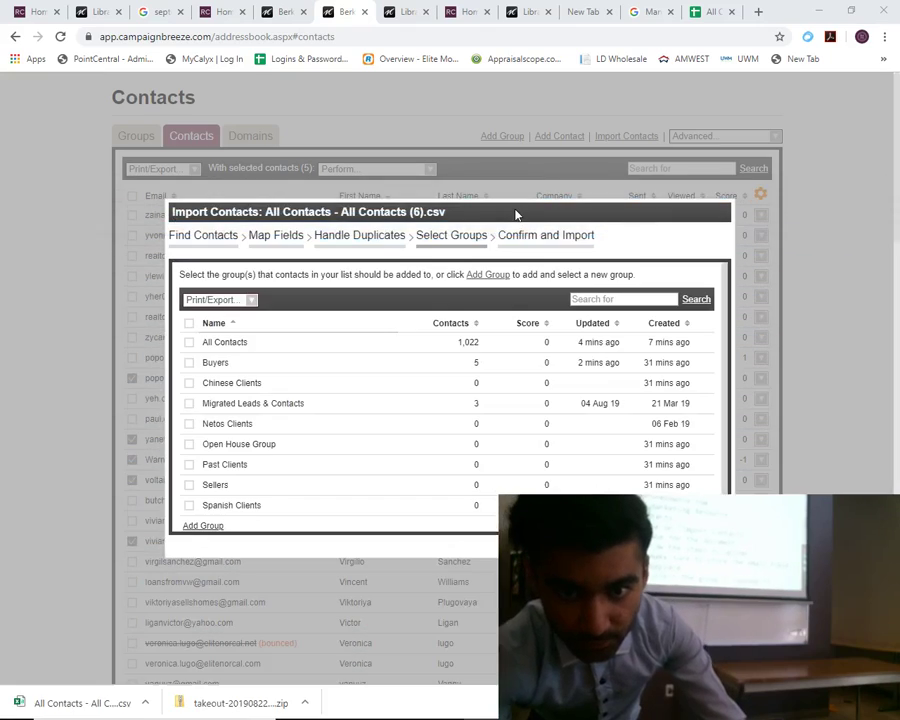
left_click(189, 342)
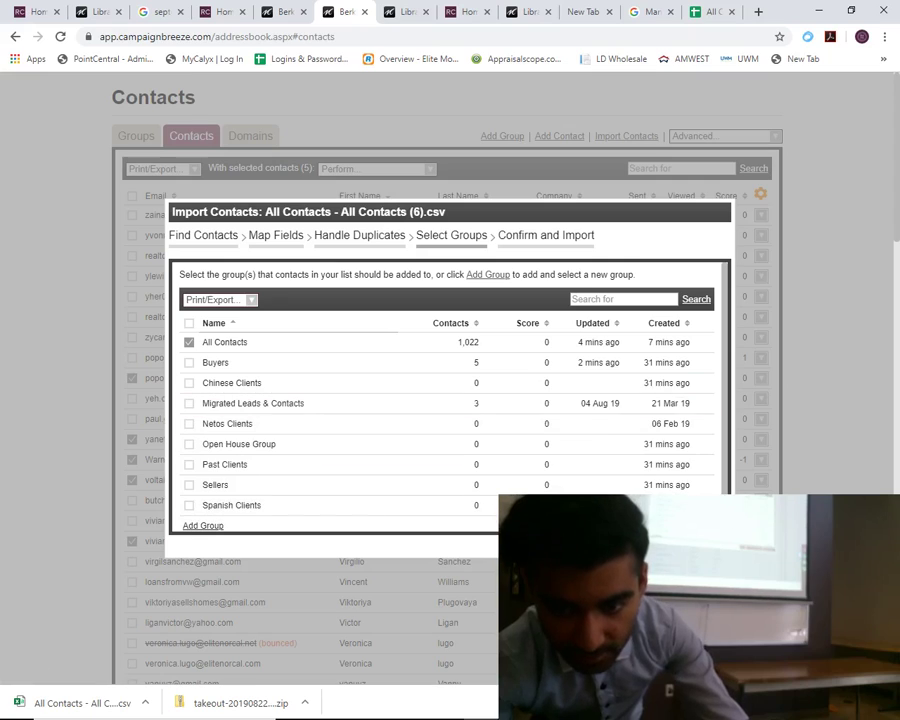
left_click(680, 545)
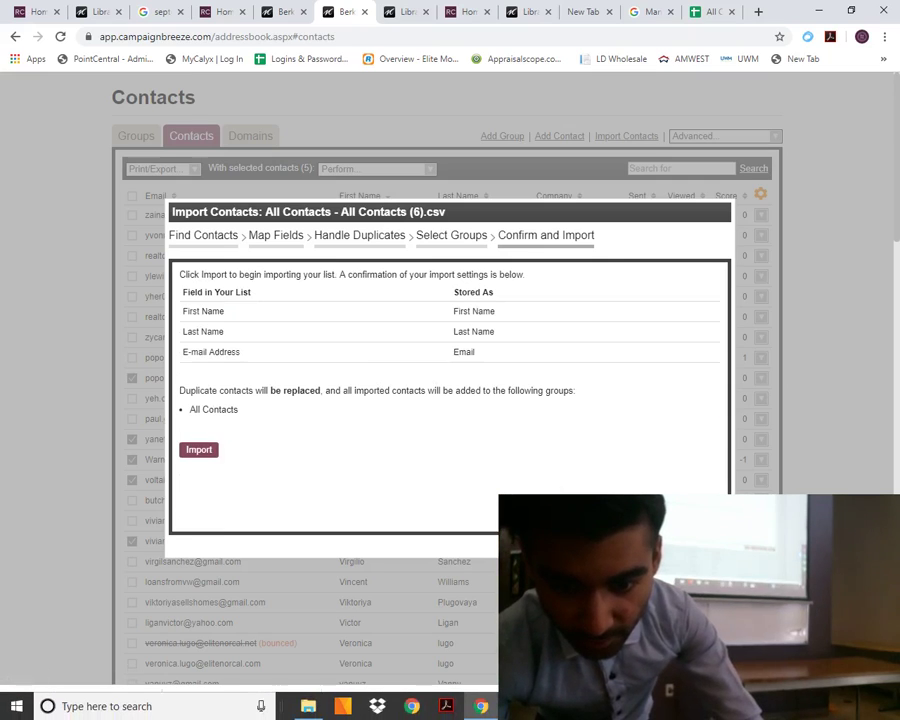
key("alt+Tab")
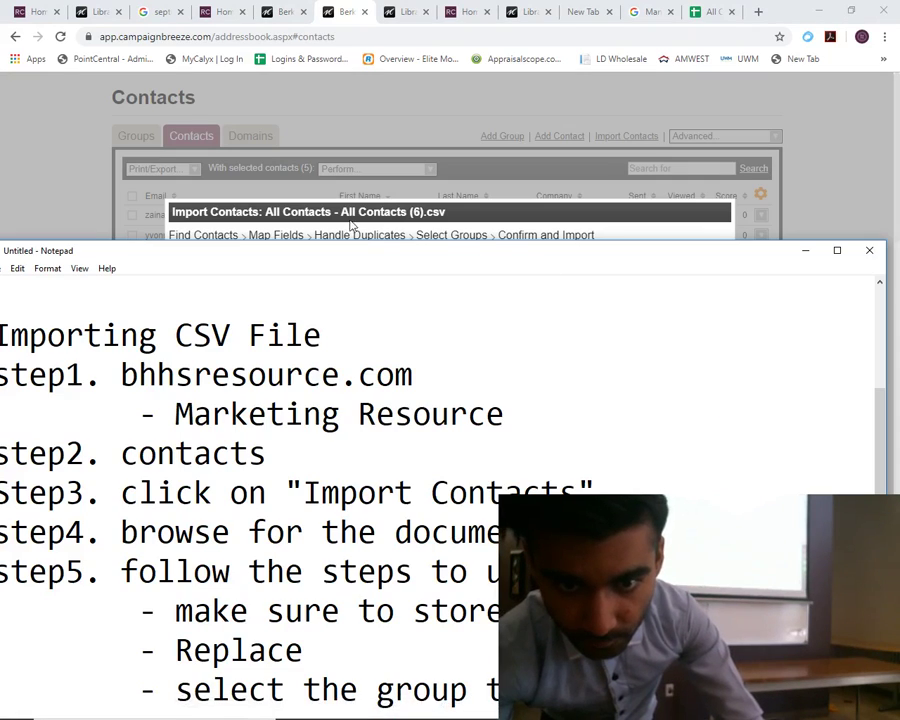
Add an indented '- Import' bullet as step5's last sub-step and remove the empty line before step6
left_click_drag(378, 257, 339, 111)
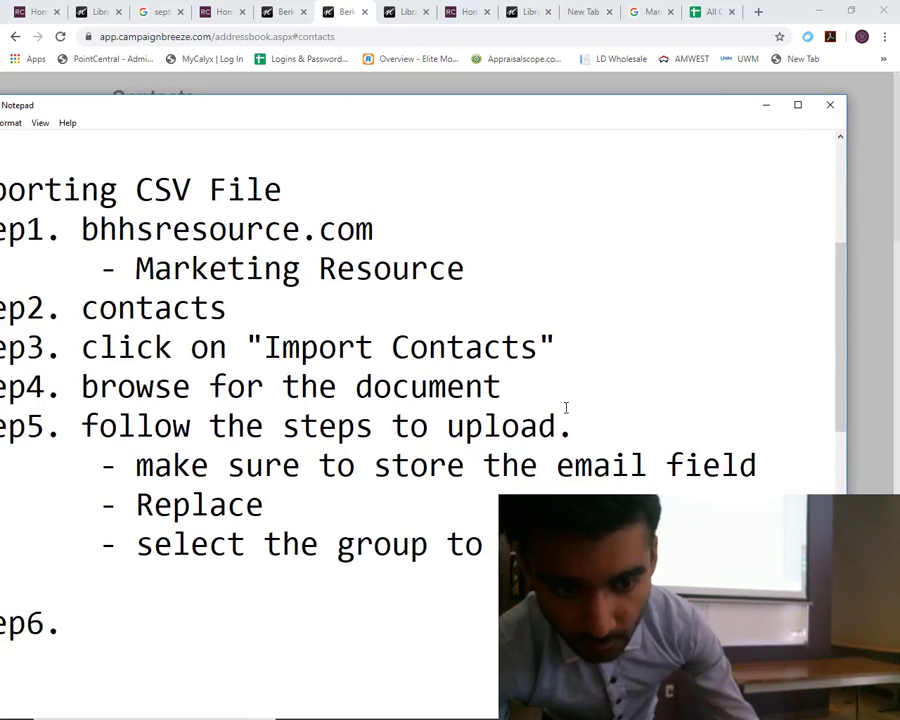
key("Return")
key("Tab")
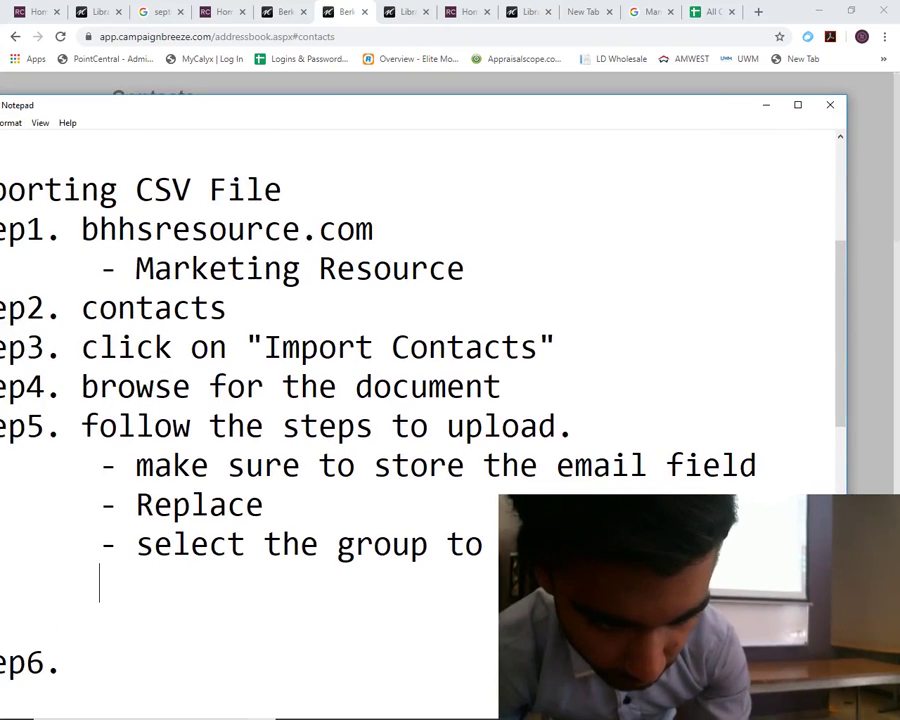
type("- Import")
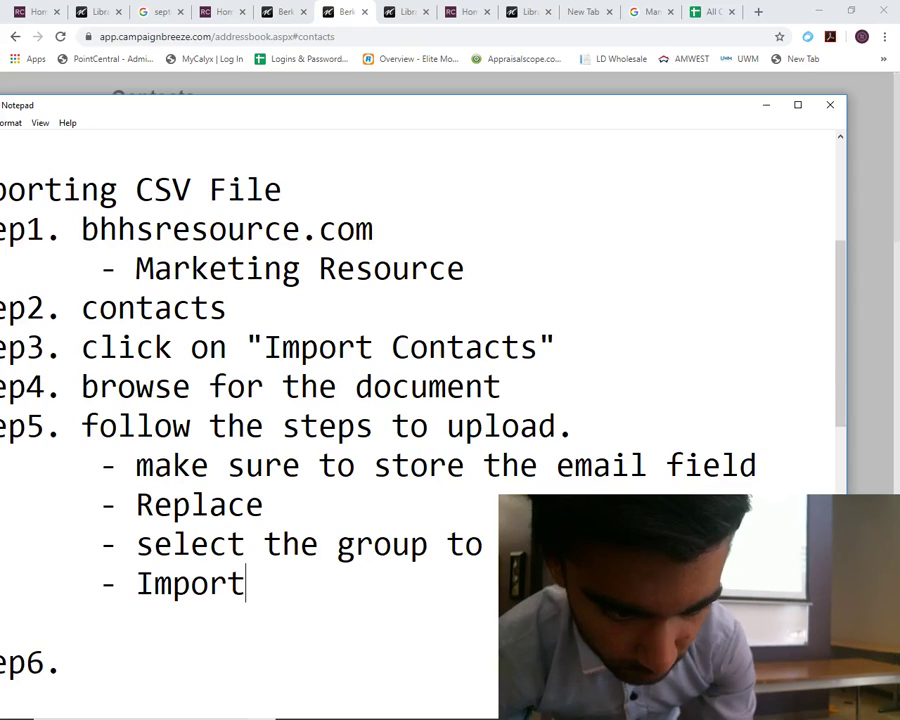
left_click_drag(468, 114, 640, 91)
left_click(293, 622)
key("BackSpace")
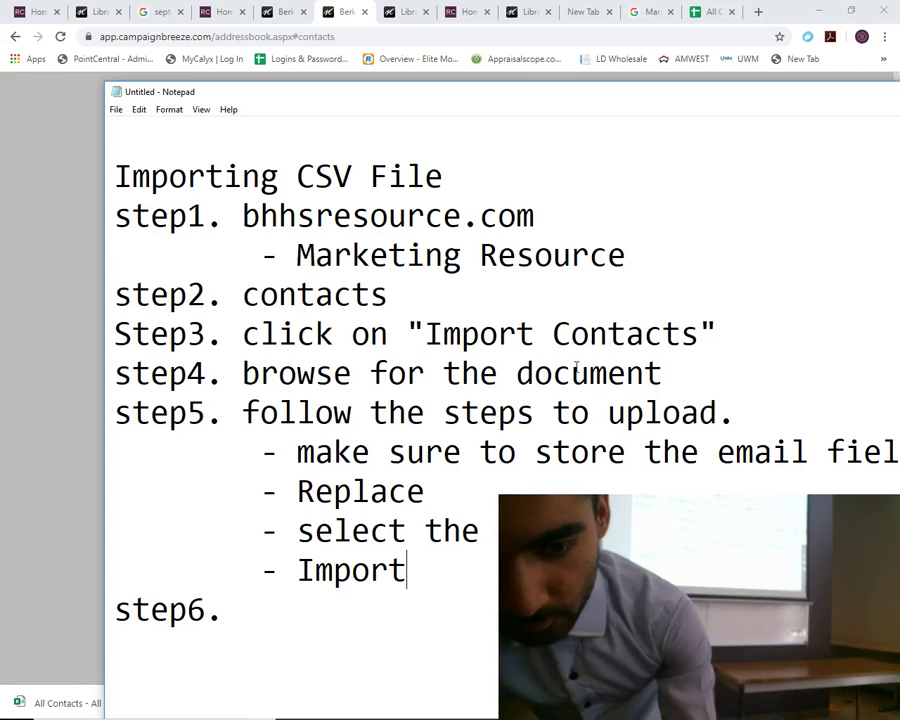
left_click_drag(573, 99, 463, 143)
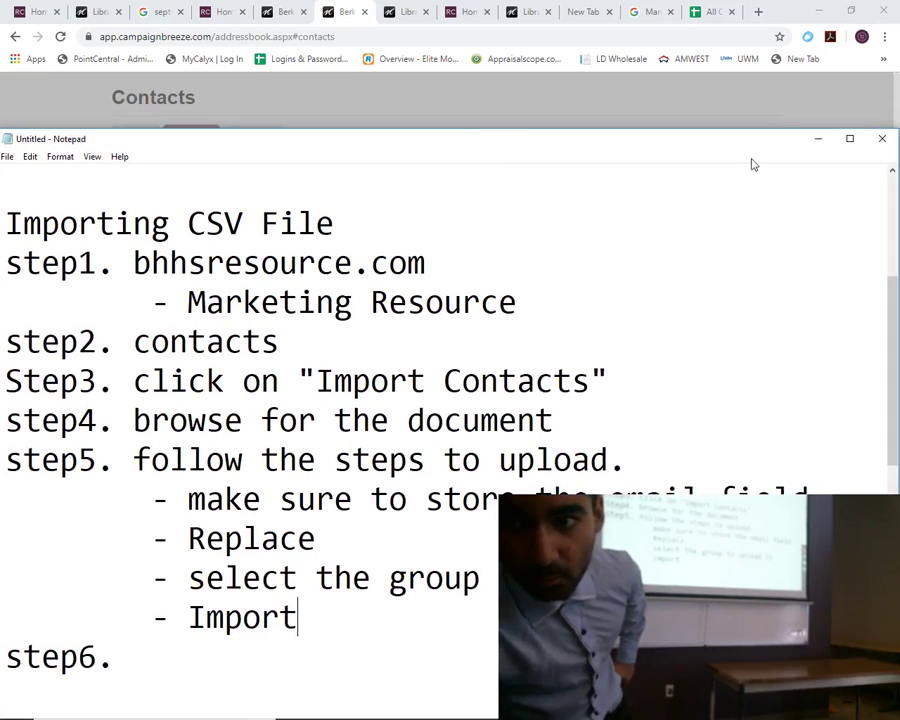
Close the Import Contacts dialog to return to the contacts list, with the notes restored on top
left_click(812, 146)
left_click(199, 449)
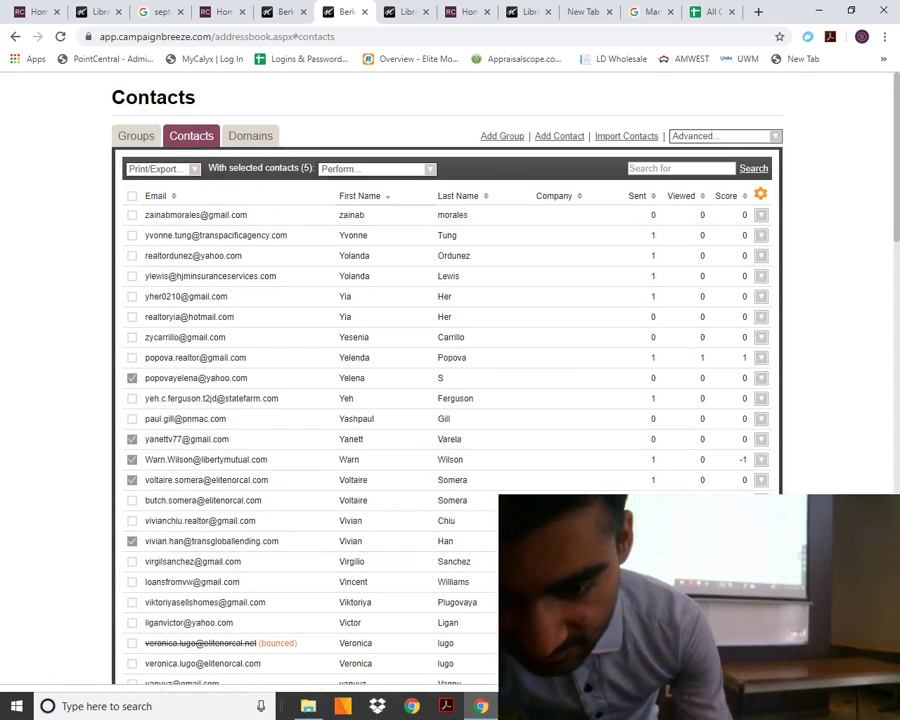
left_click(408, 706)
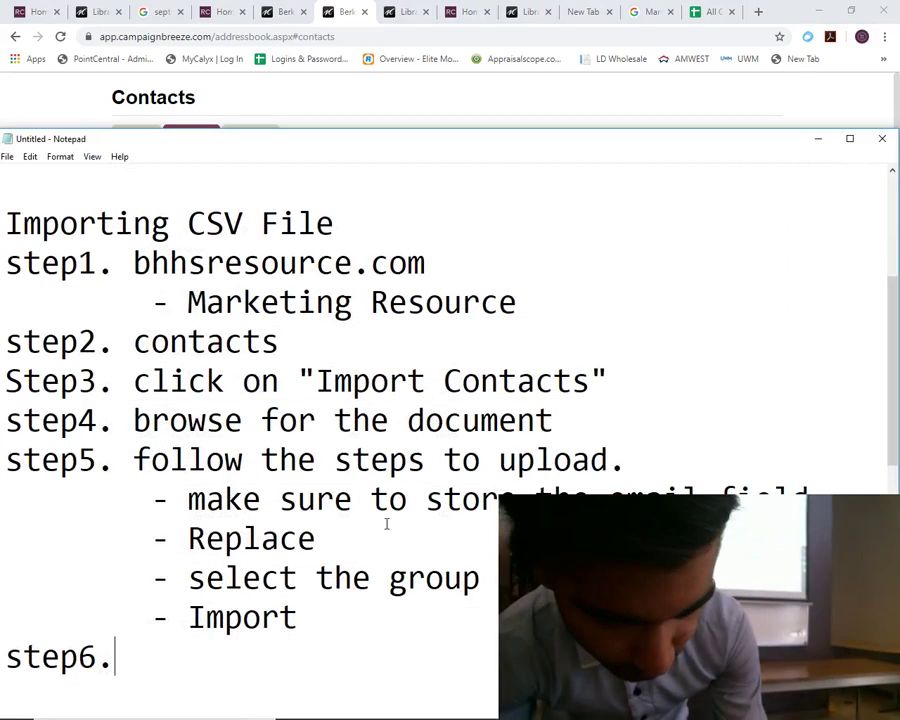
Write step6 as 'click on the contacts tab' under a new 'Orginazing contacts to groups' heading
type("click on th")
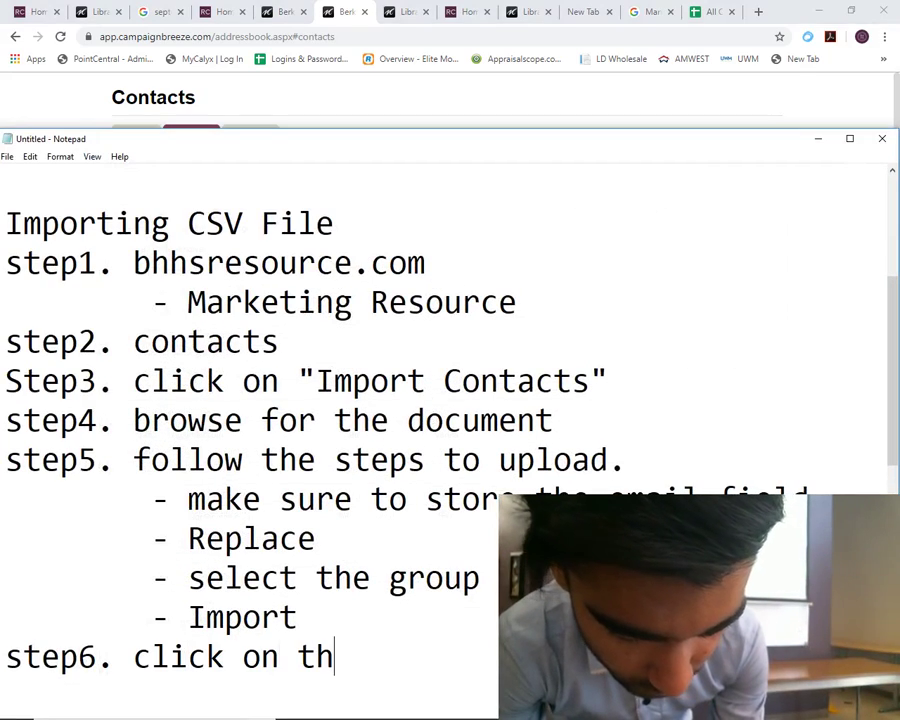
type("e contact")
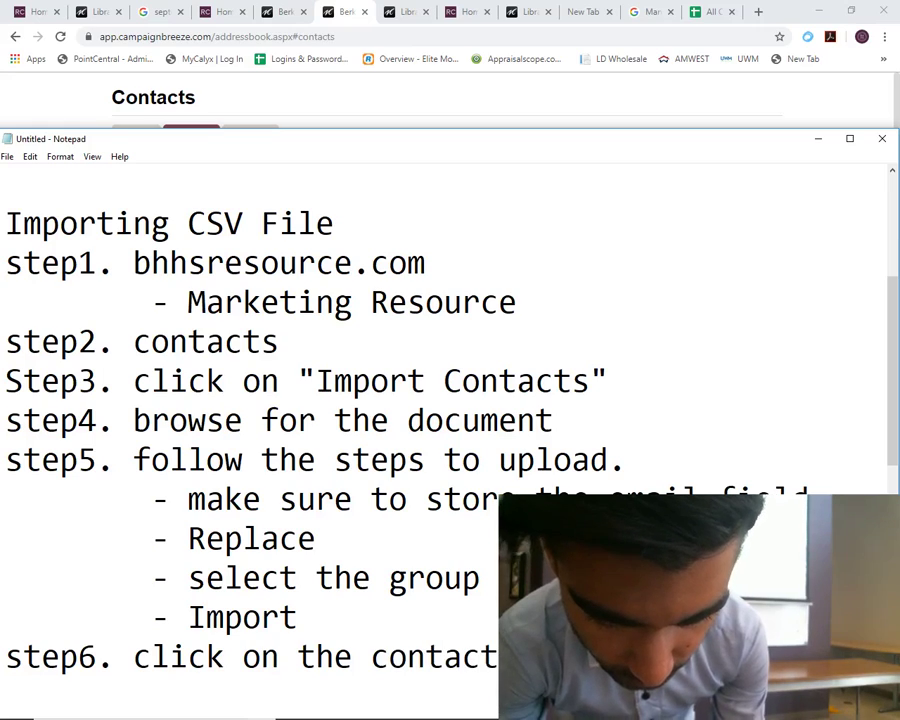
key("Home")
key("Return")
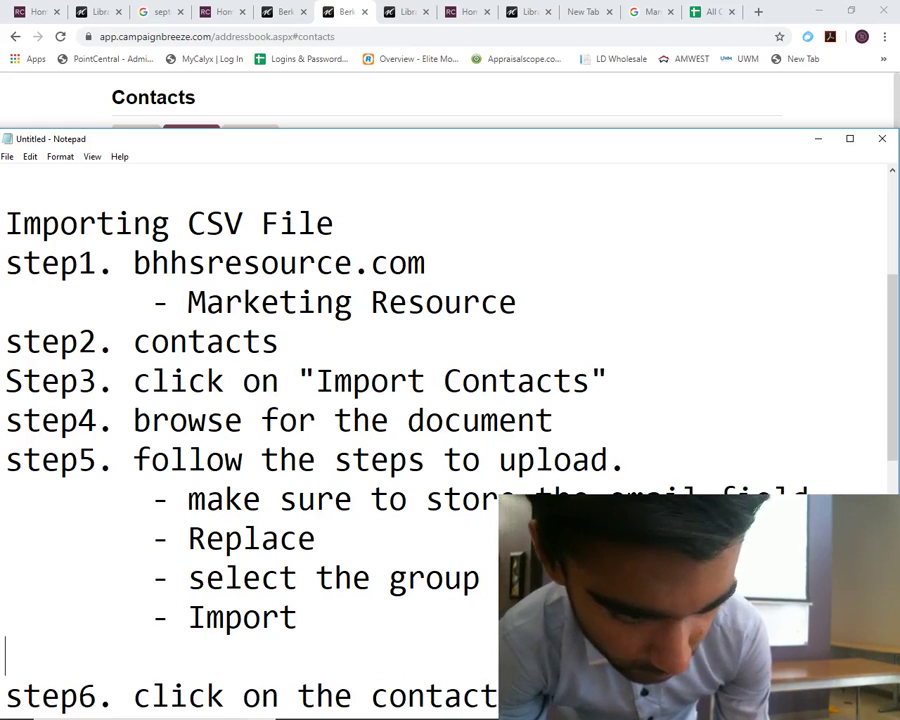
key("shift+End")
key("Delete")
type("O")
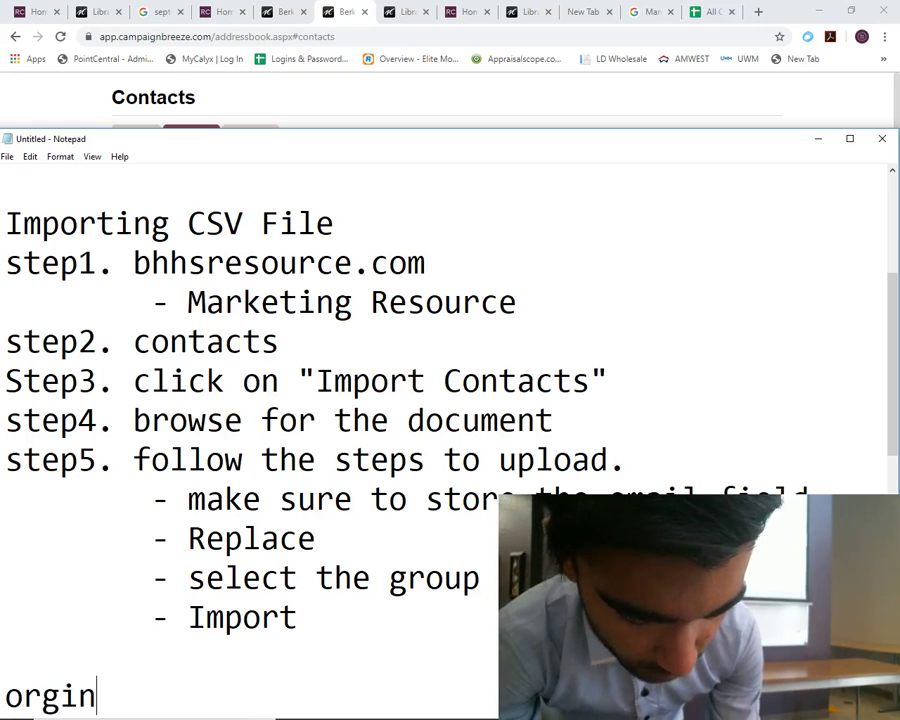
key("BackSpace")
key("BackSpace")
key("BackSpace")
type("Org")
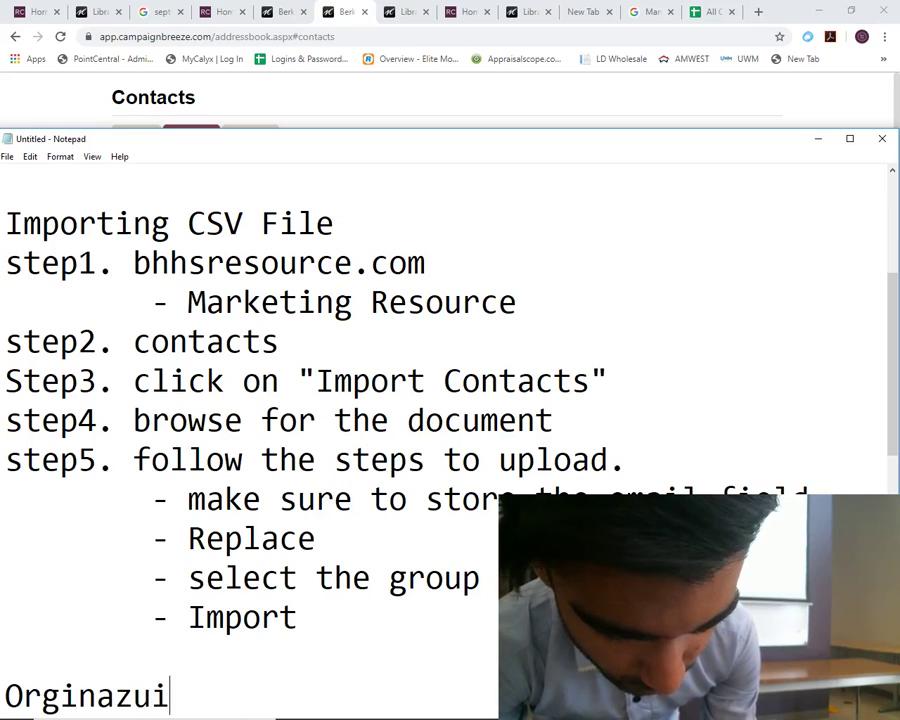
type("inazing contacts to gro")
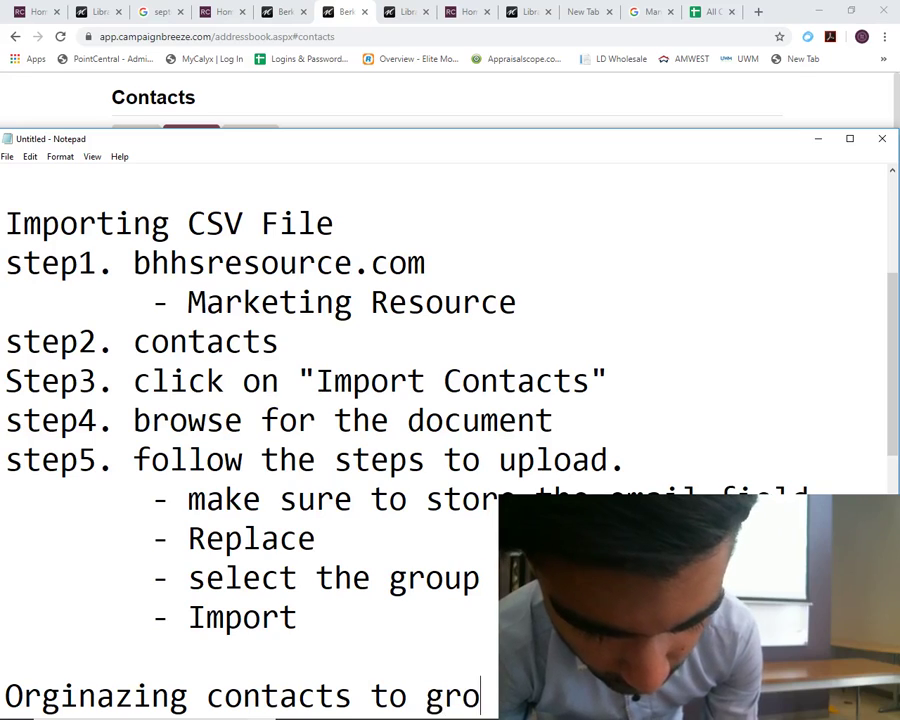
Add blank lines after step6 and move the notes down to reveal the contacts list
scroll(400, 426, "down", 3)
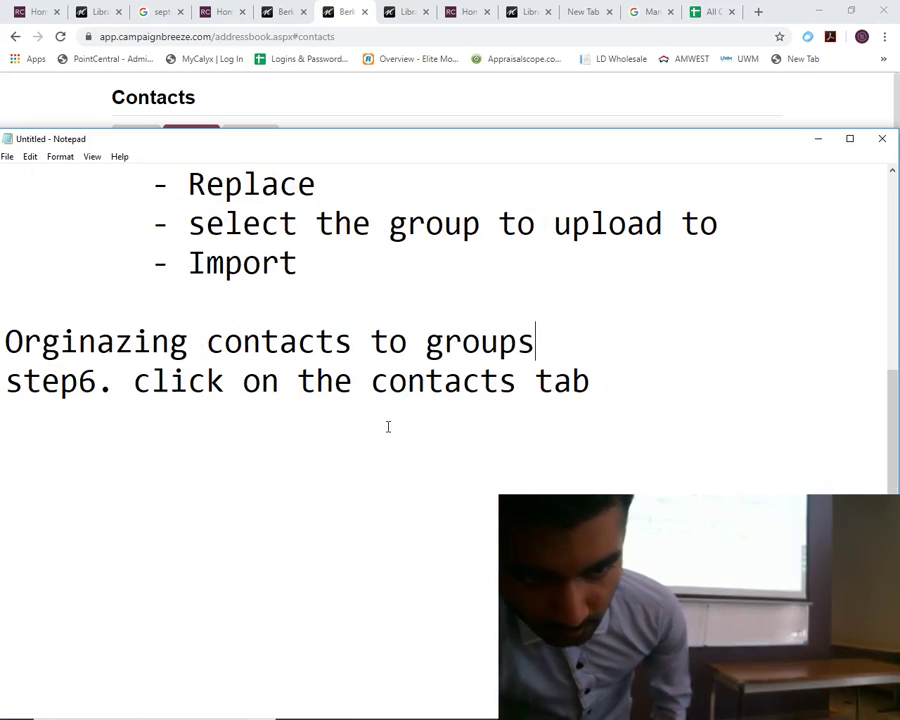
scroll(465, 440, "down", 1)
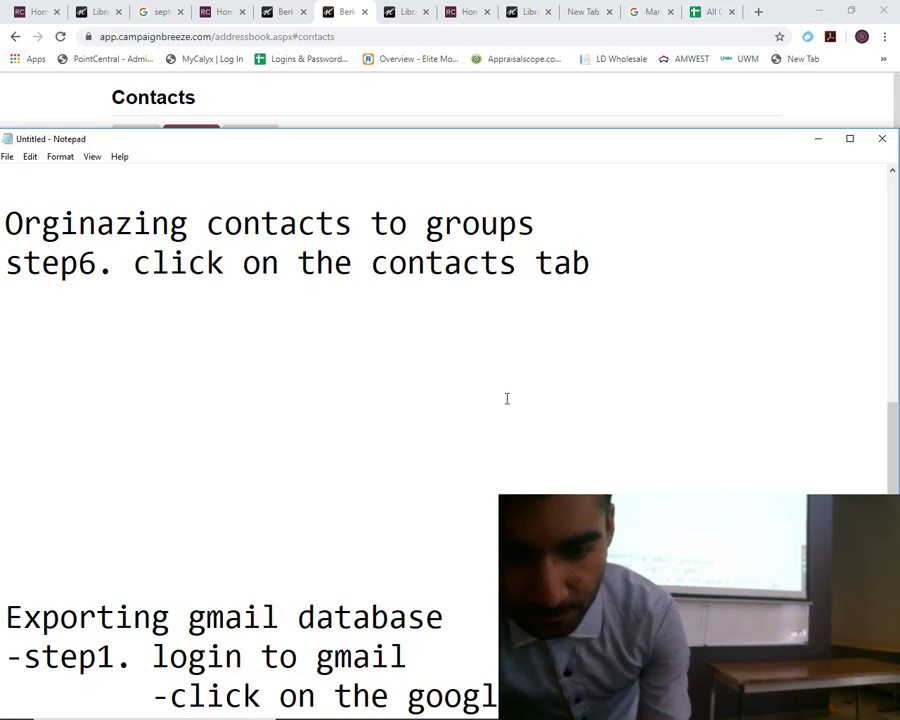
left_click(652, 256)
key("Return")
key("Return")
key("Return")
key("Return")
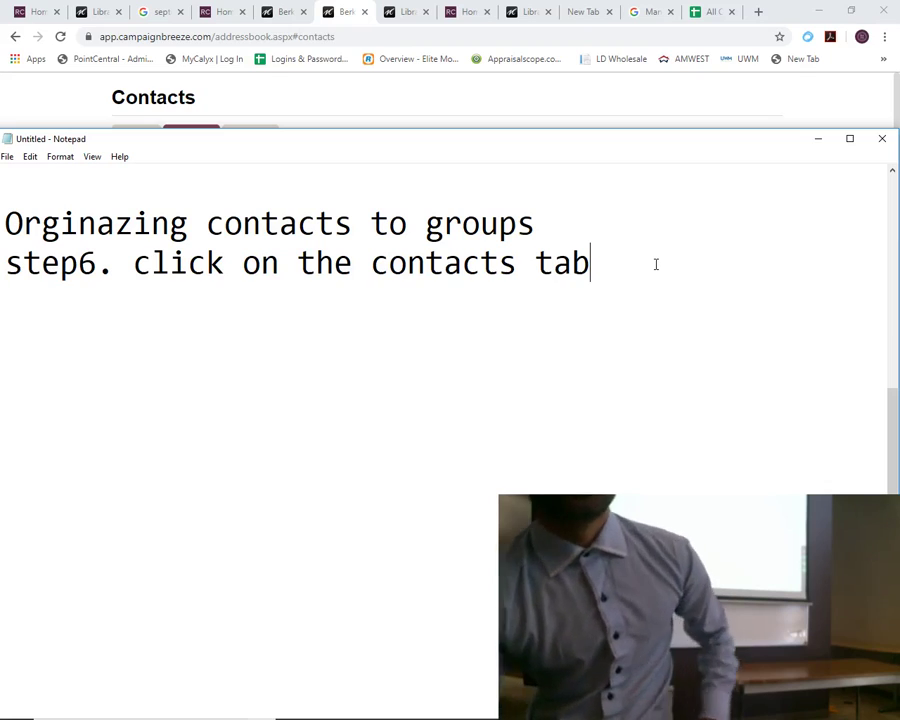
left_click_drag(619, 140, 629, 297)
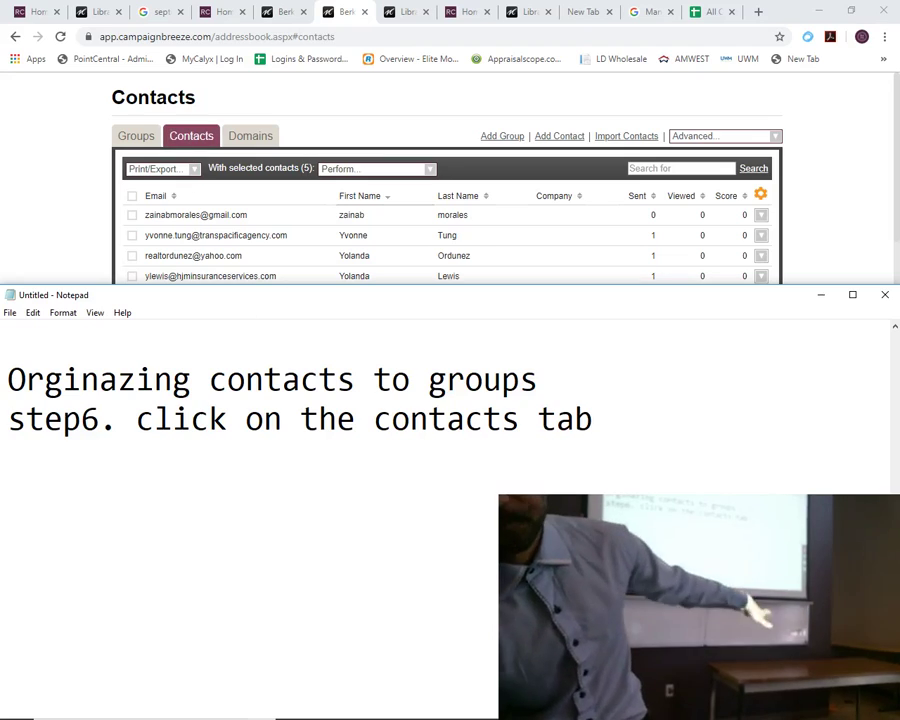
Add step7 'check mark the contacts you wish to add to group' with an indented wrap, then start step8
key("Return")
type("step6")
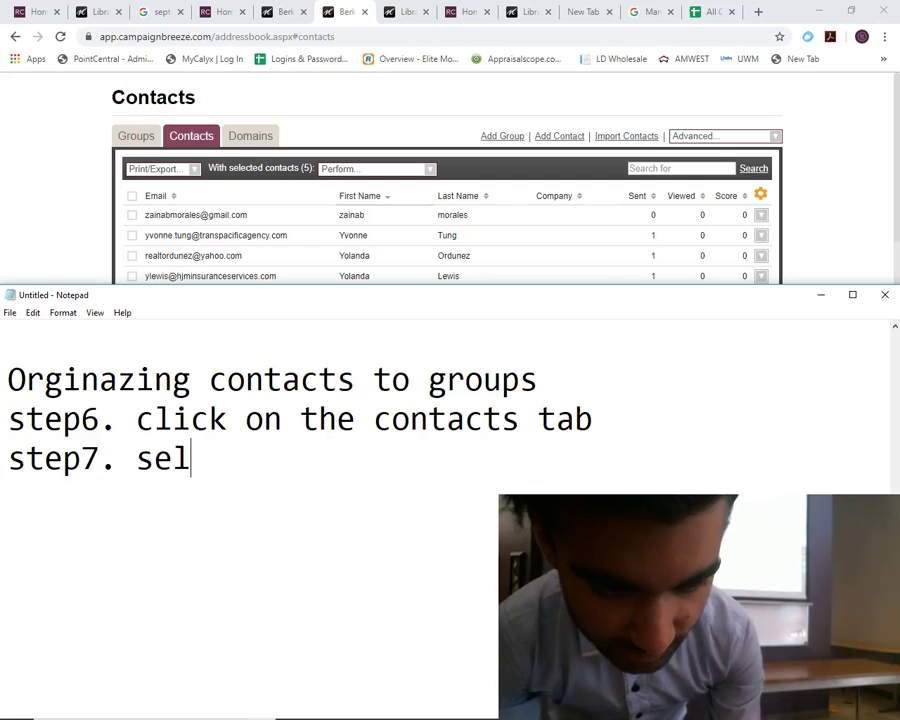
type(". select the co")
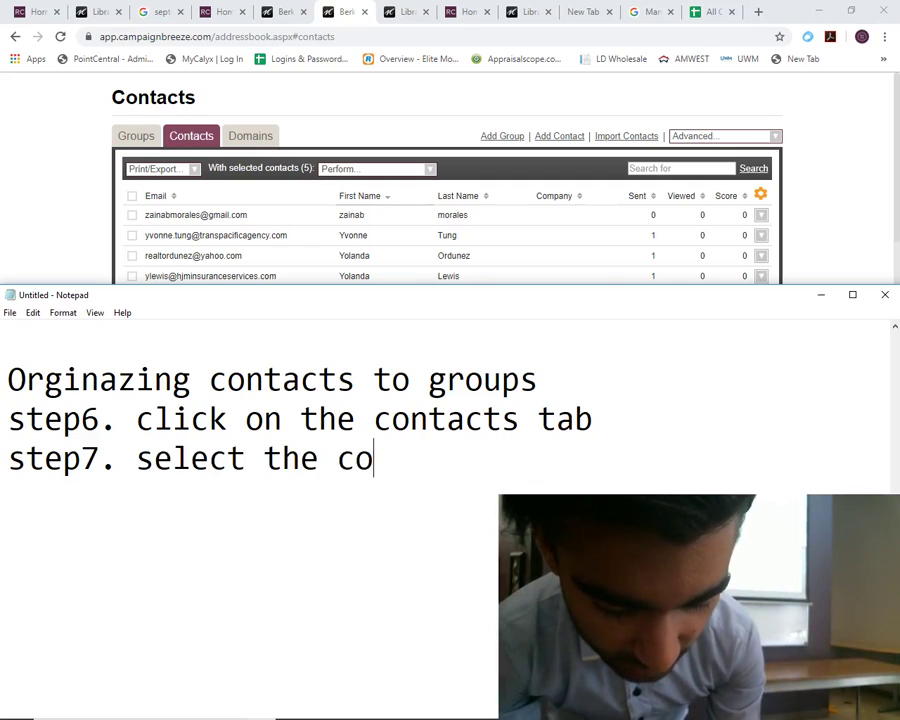
type("ntacts you ")
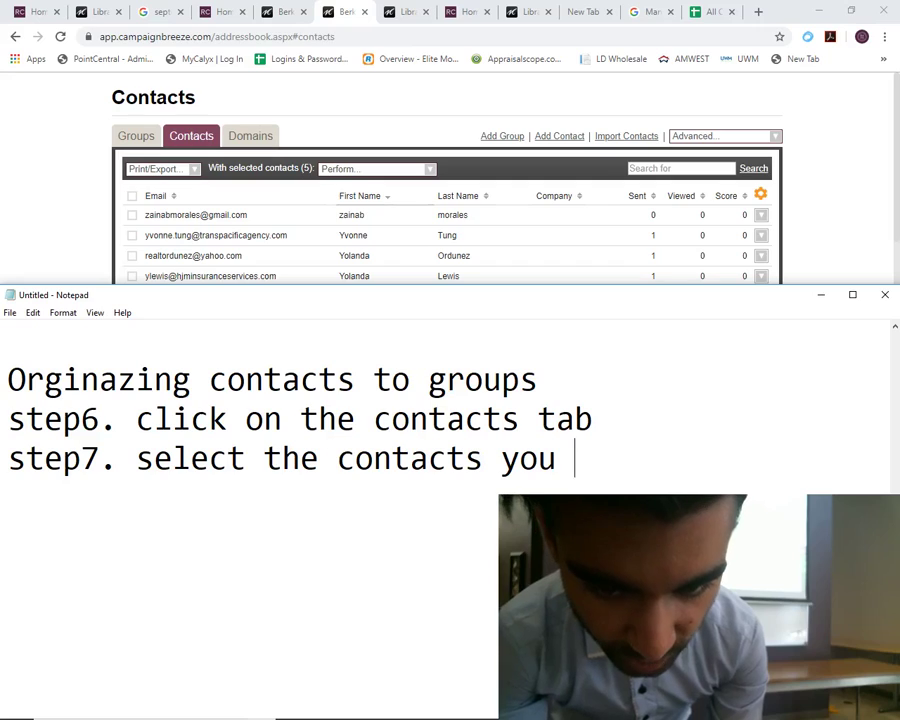
type("with ")
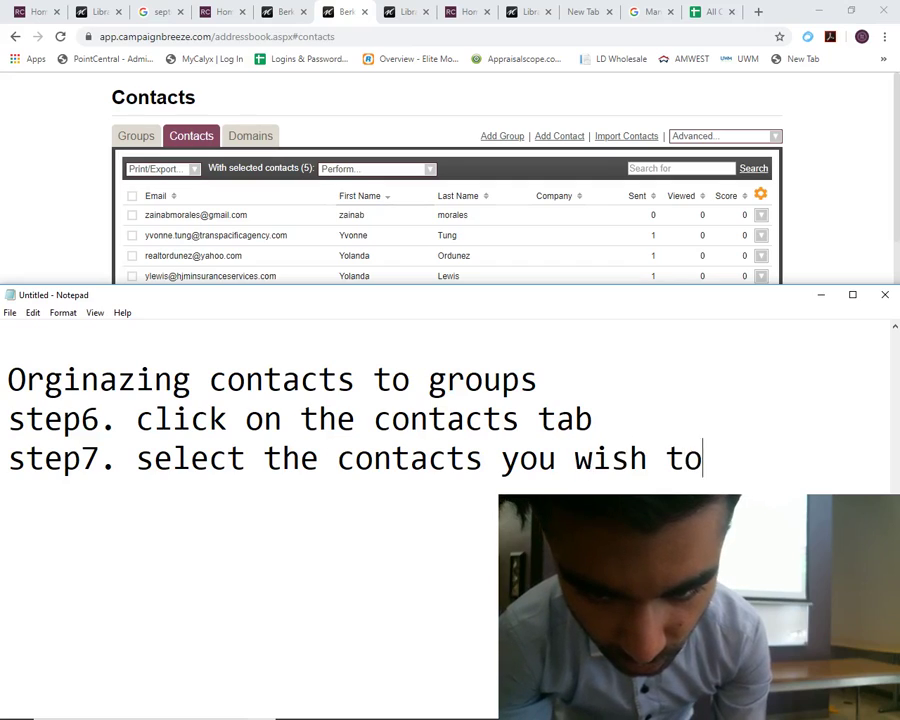
type("to add to group")
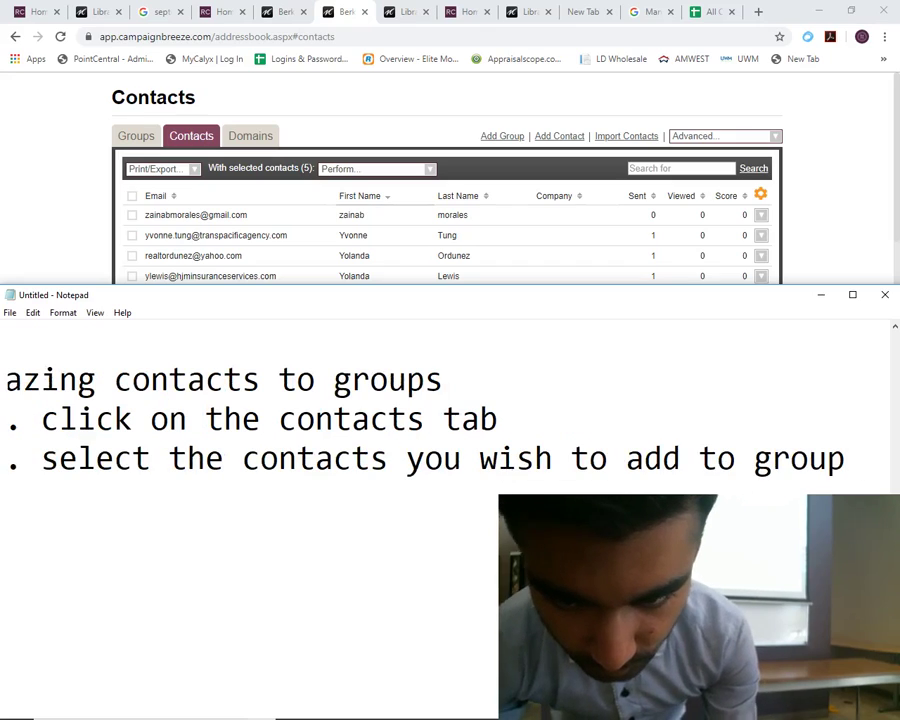
left_click(479, 458)
key("Return")
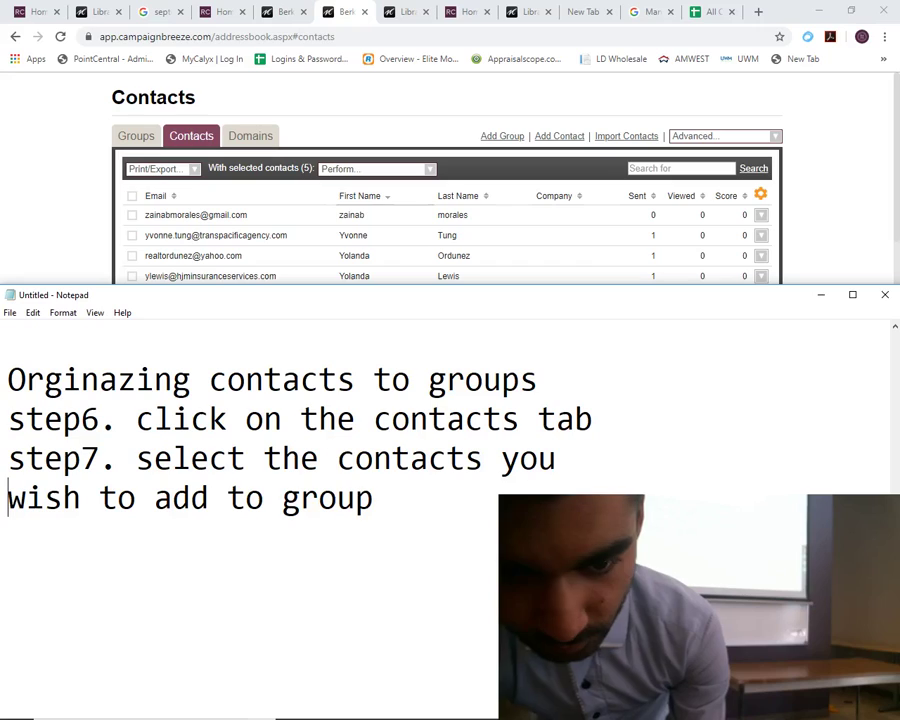
key("Tab")
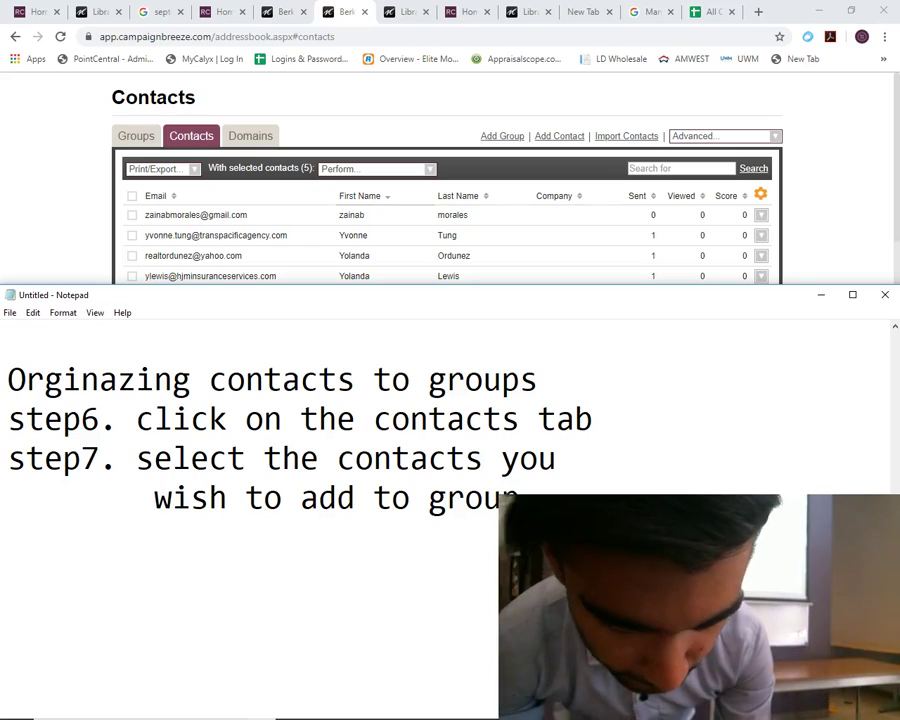
double_click(219, 457)
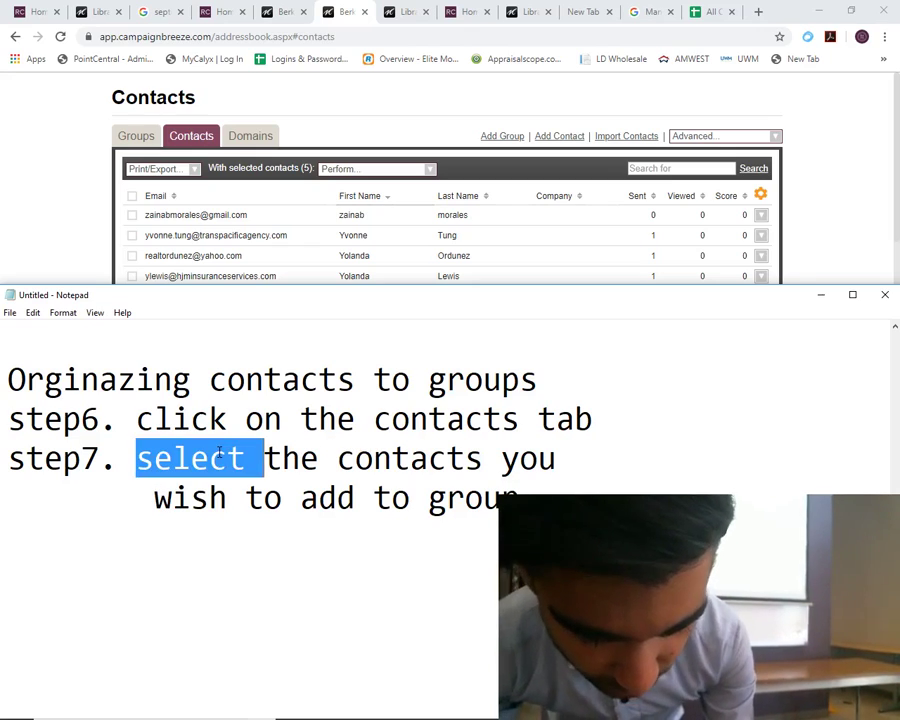
type("check mark")
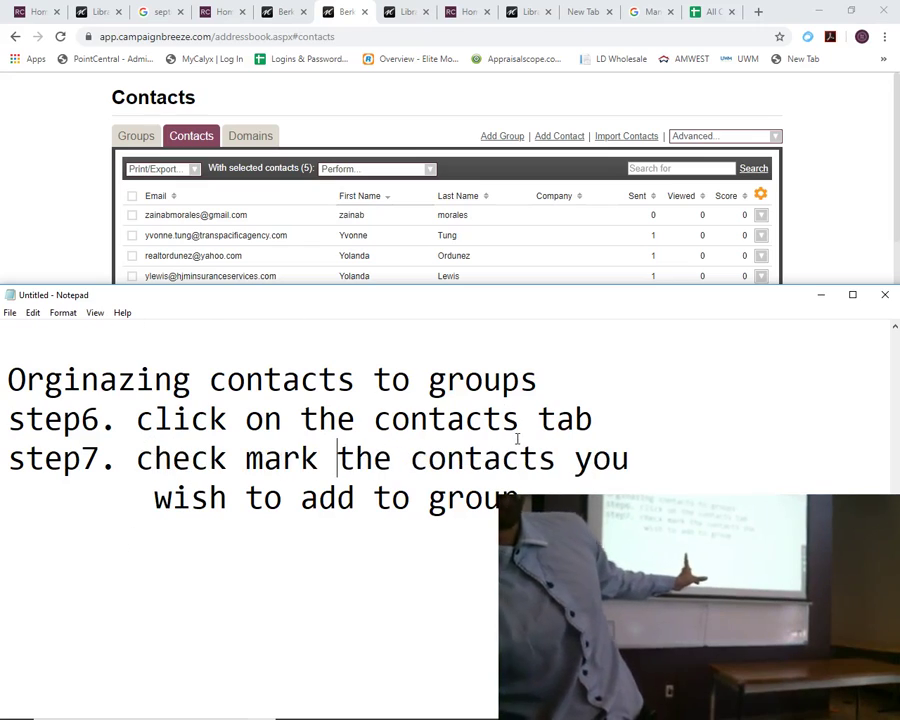
type(" step")
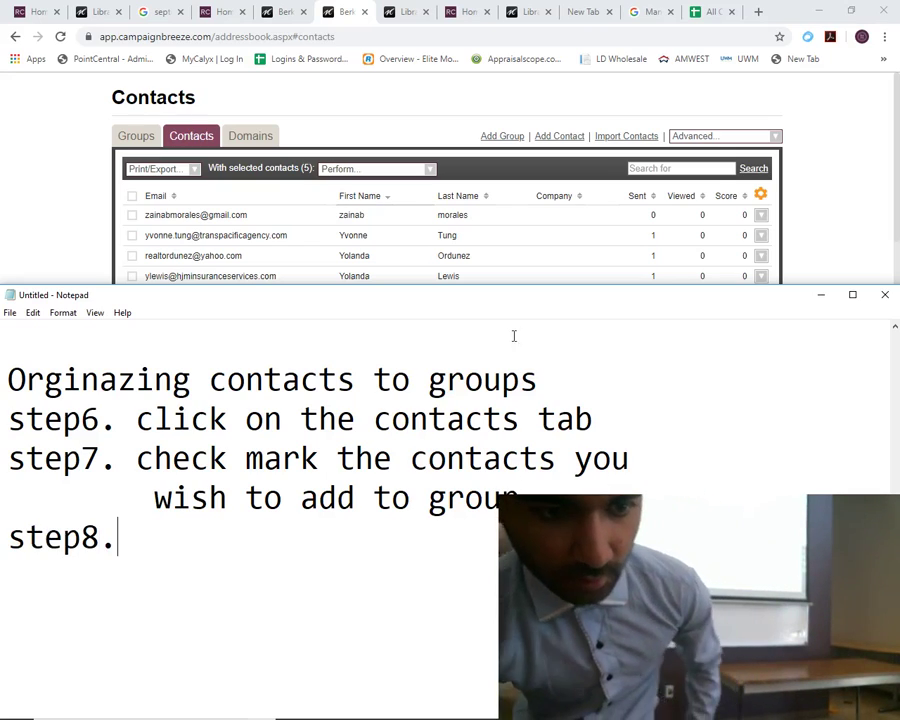
left_click(50, 197)
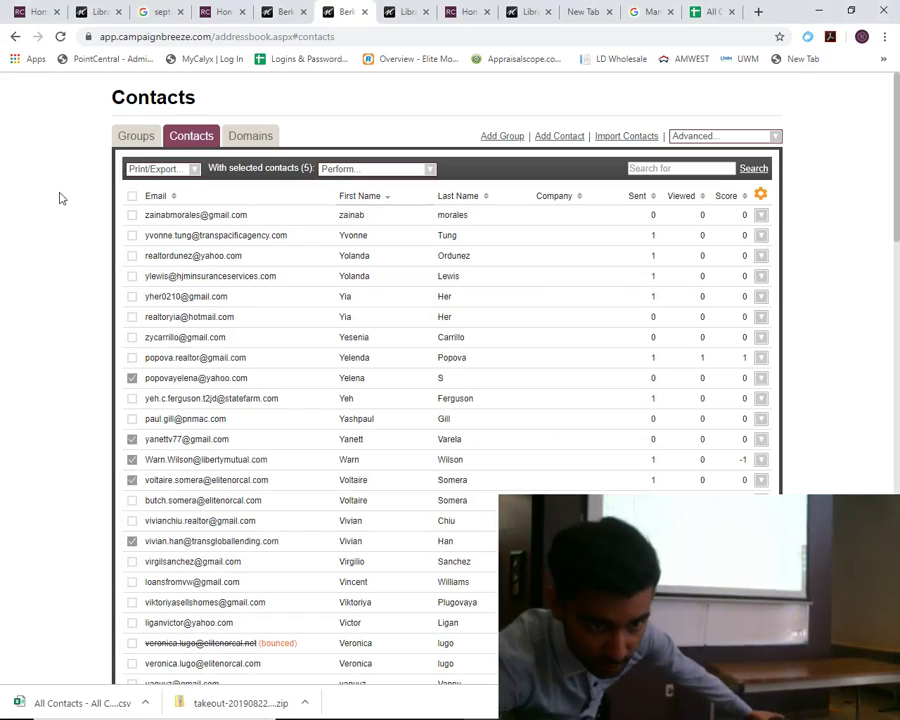
Adjust the contact checkboxes until 8 contacts are selected, then return to the notes
left_click(132, 378)
left_click(132, 419)
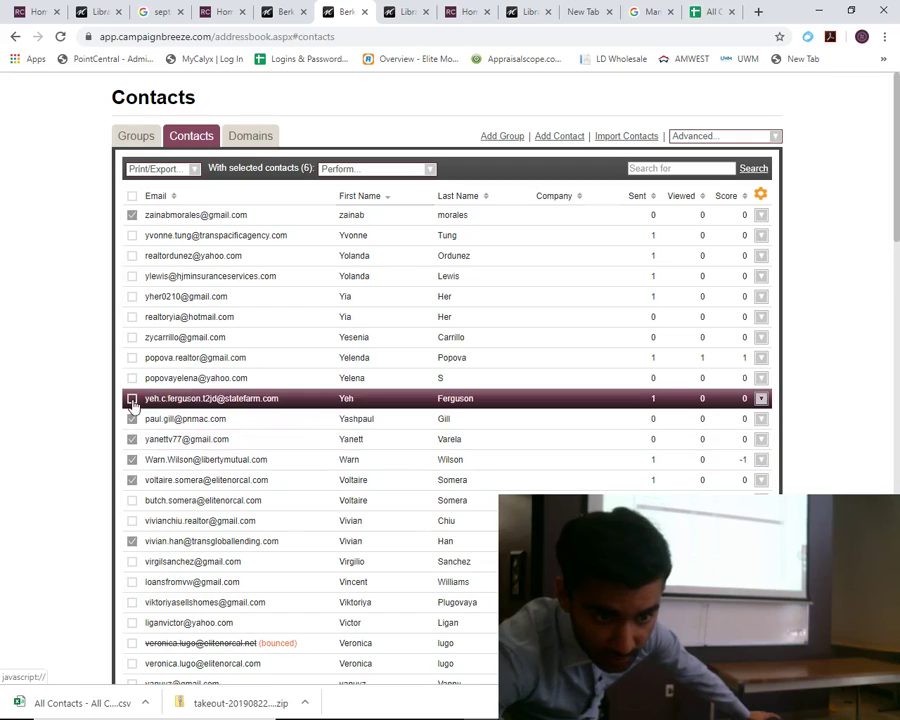
left_click(132, 398)
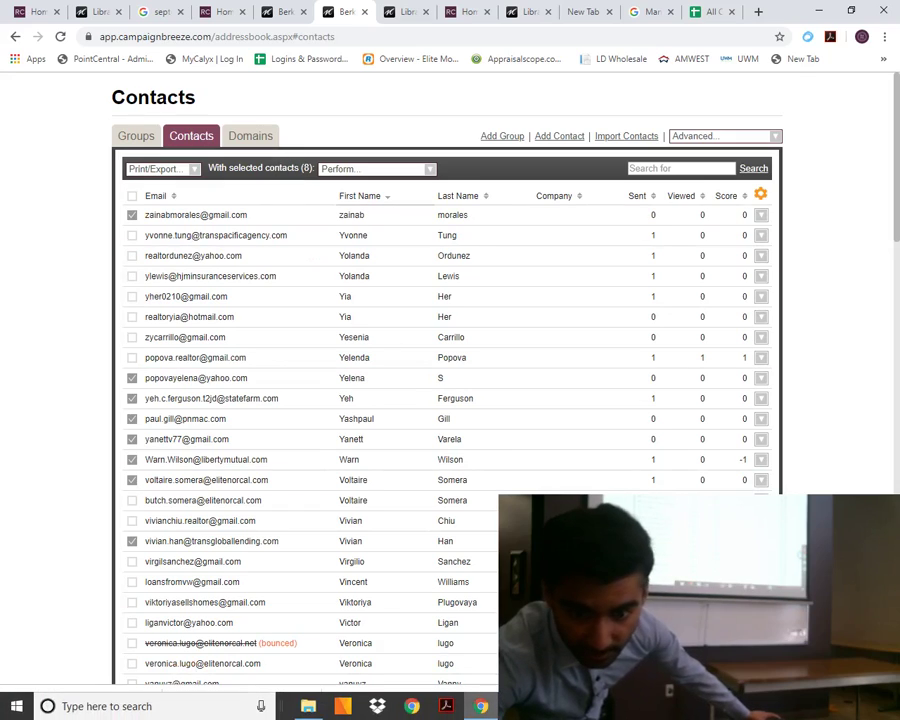
key("alt+Tab")
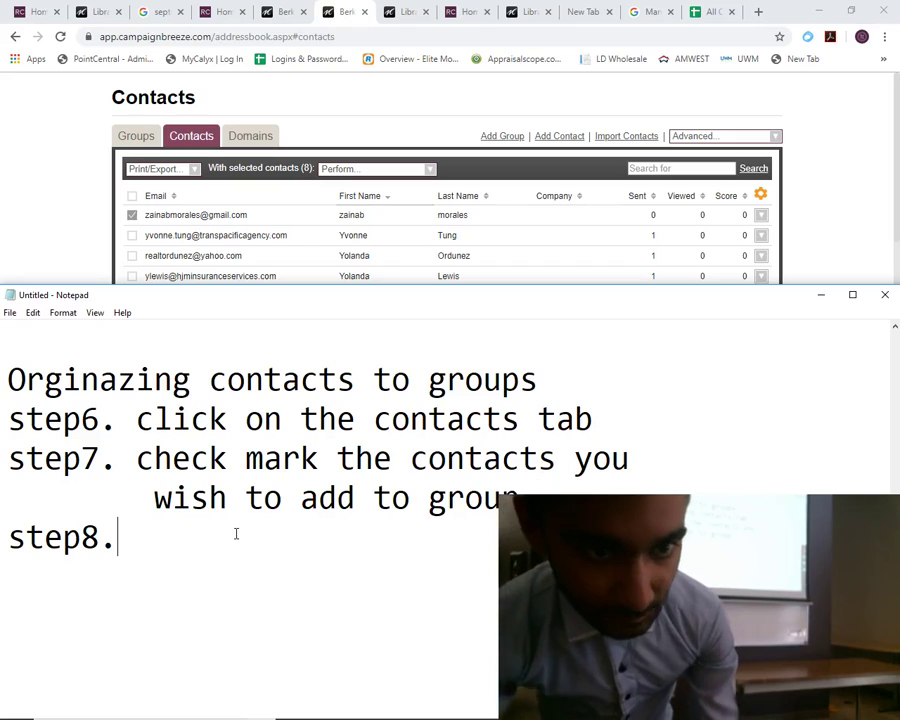
Finish step8 with 'click on Preform.' after previewing the actions menu for checked contacts
type("click on Pre")
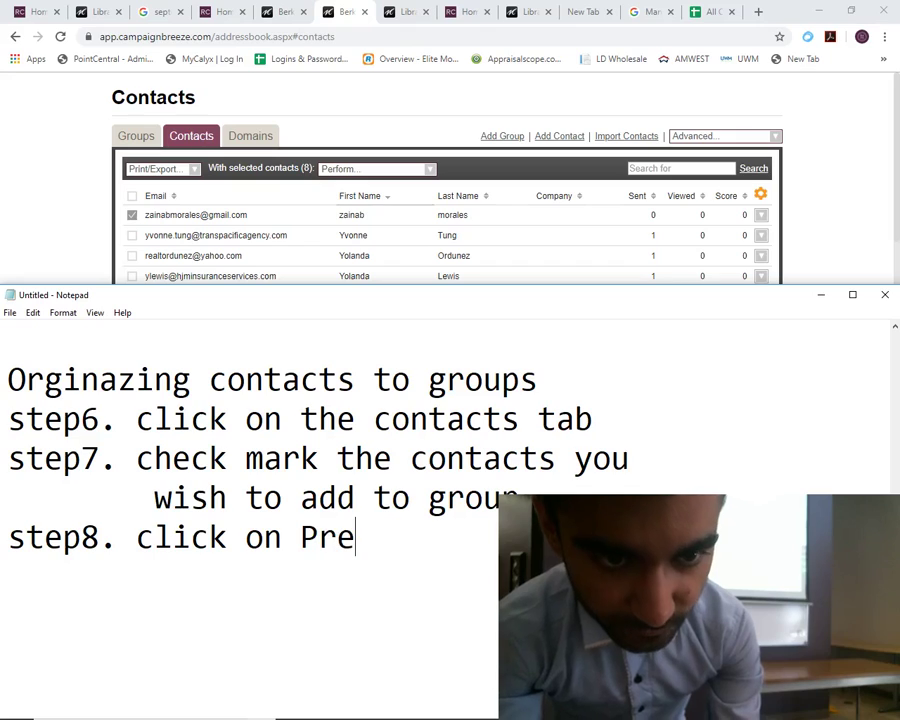
type("form.")
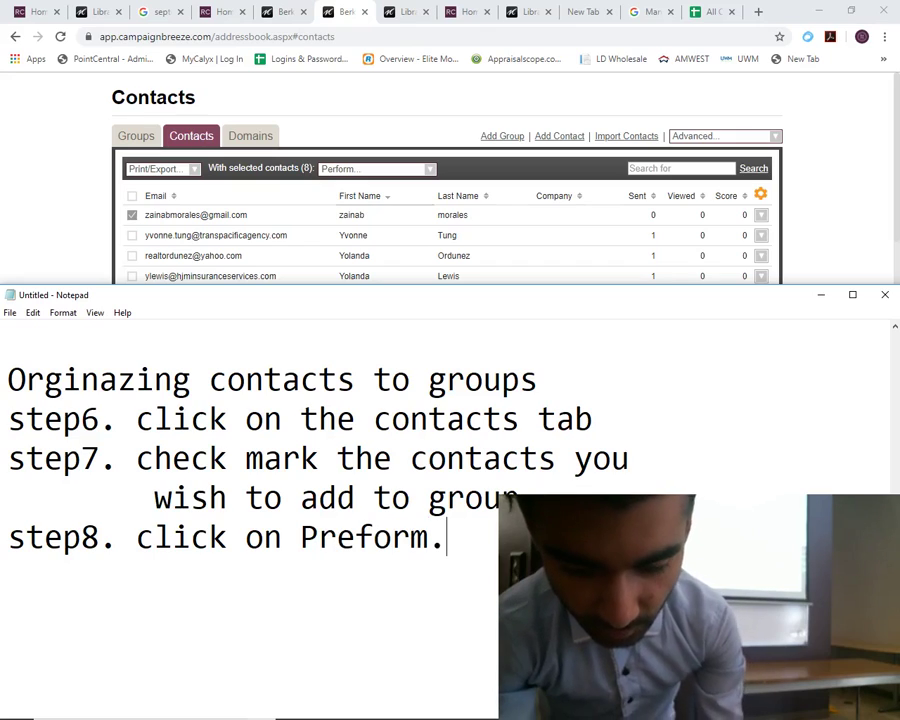
left_click(352, 172)
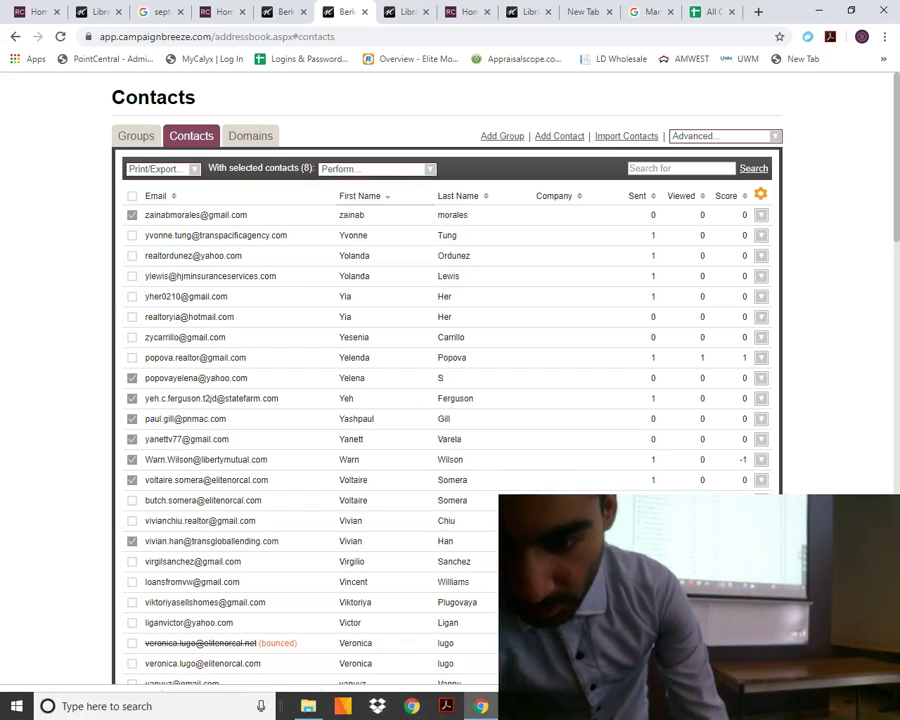
key("alt+Tab")
Add a step9 line about choosing the (add to groups) option while contacts are selected
key("Return")
type("s")
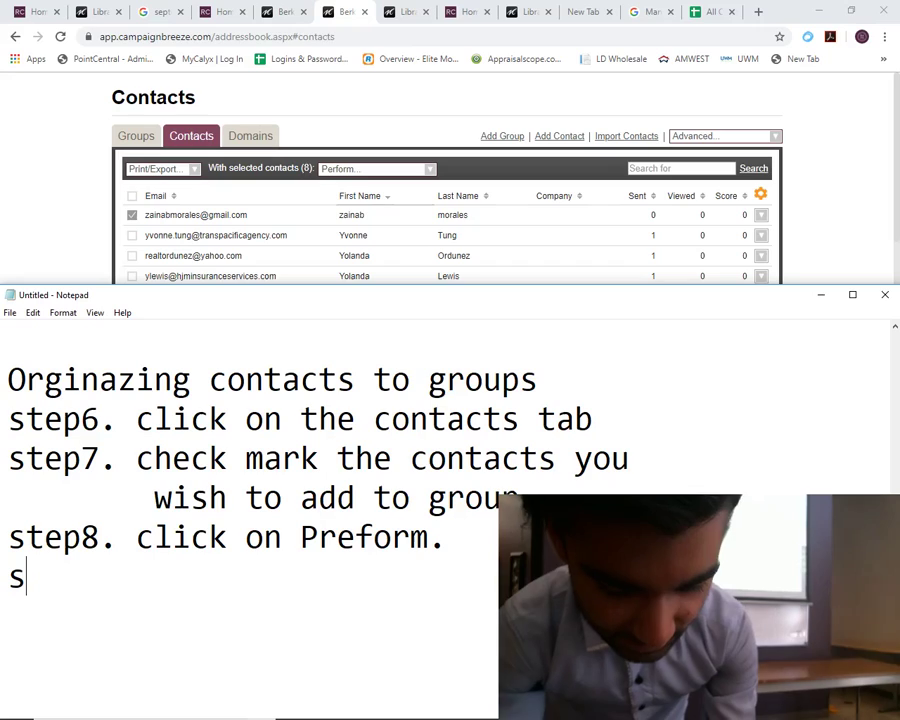
type("tep9. while")
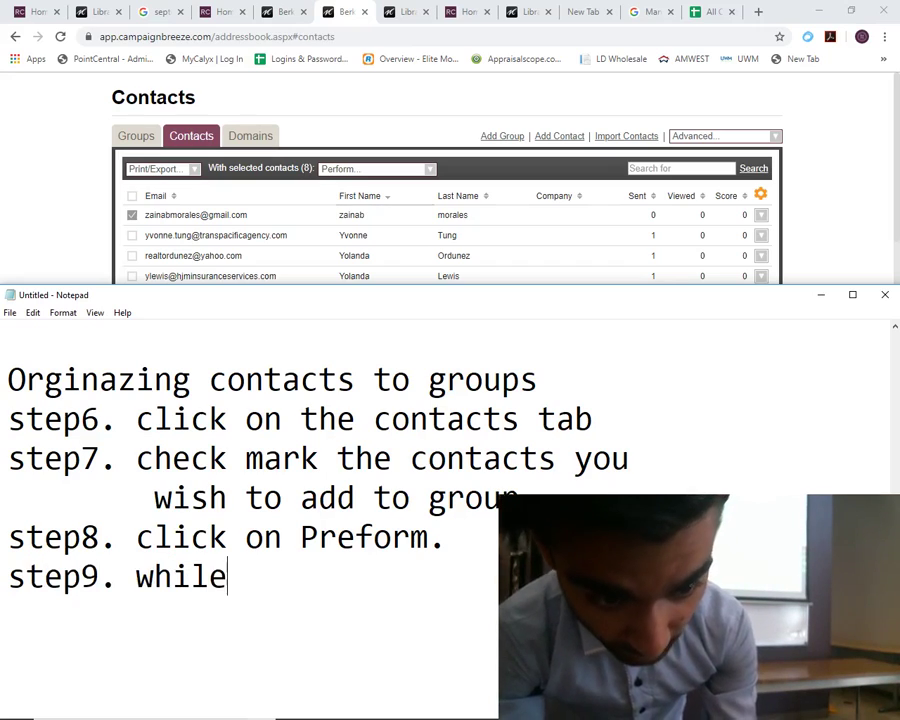
type("contacts are c")
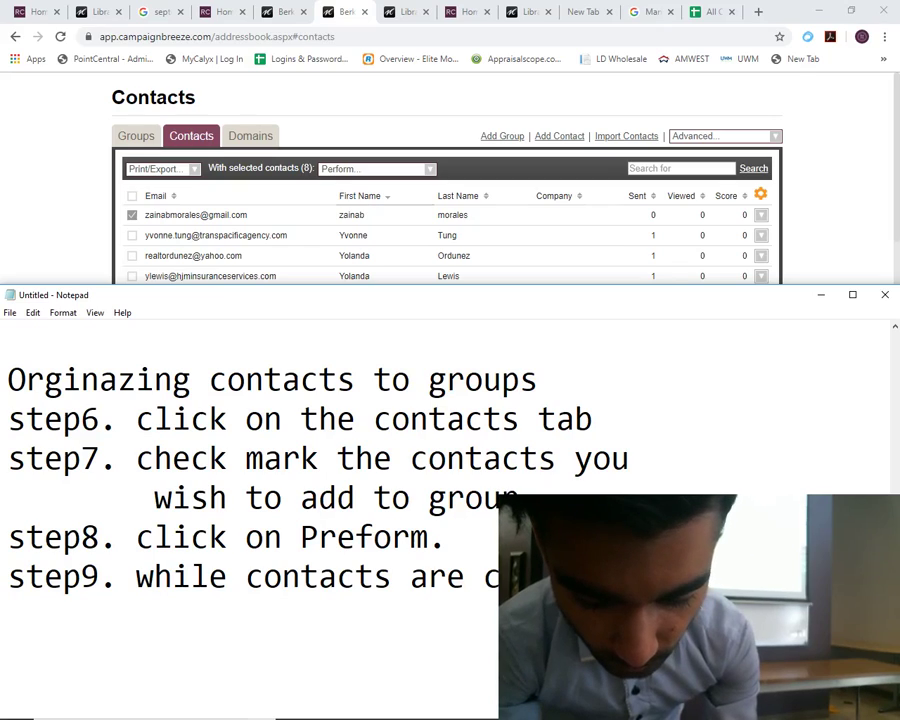
type("add to grou")
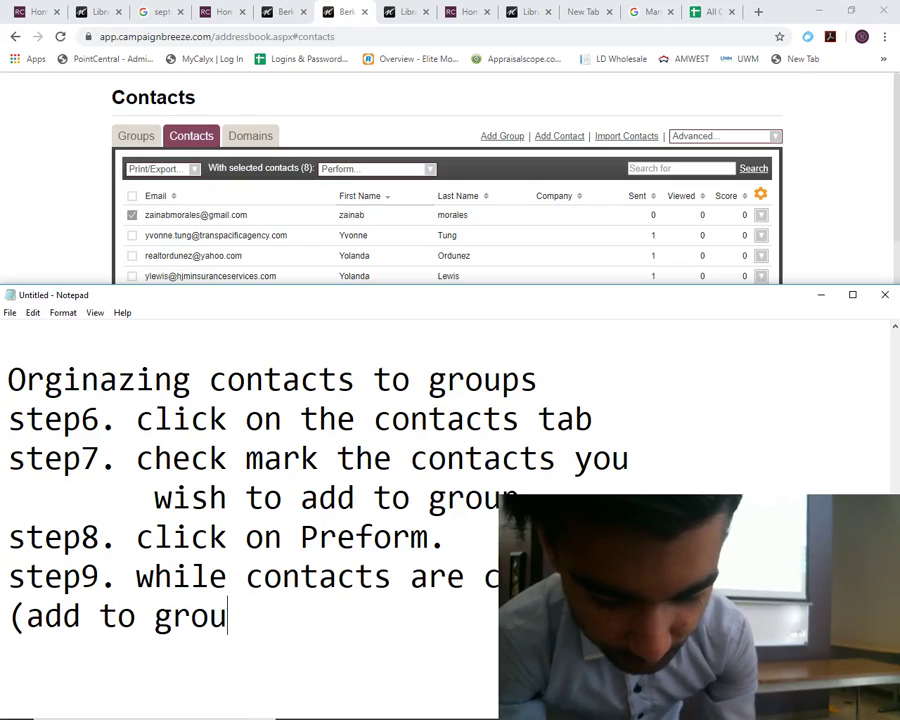
type("ps) option")
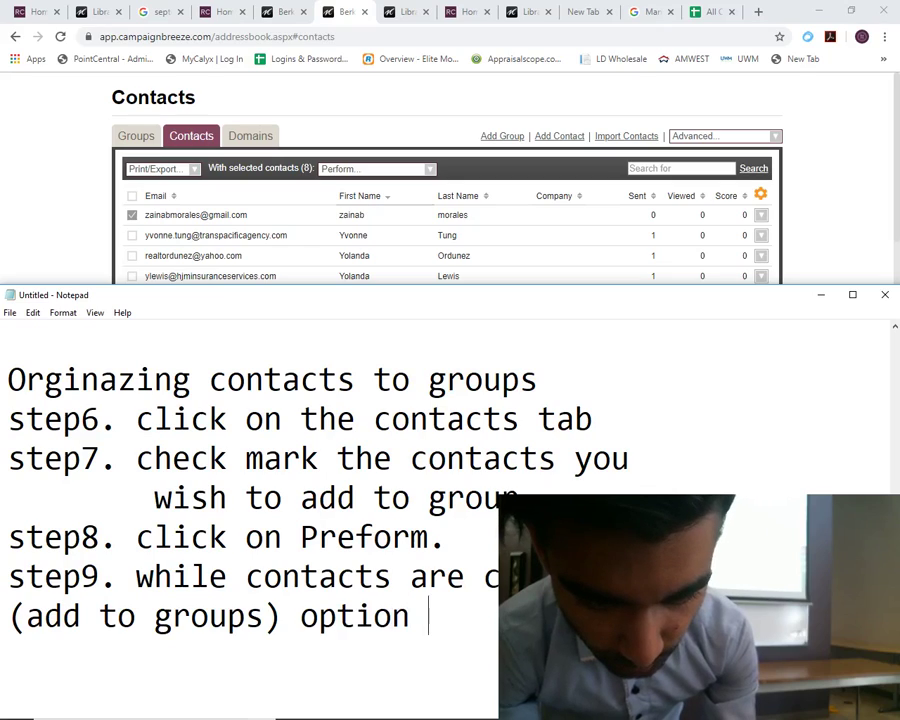
type(" from")
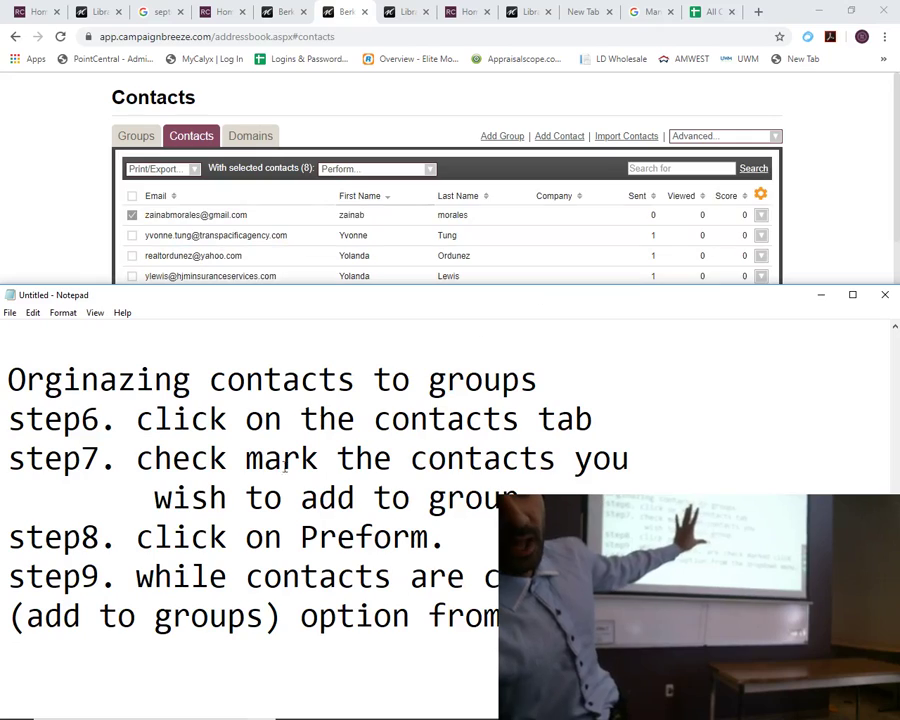
Highlight the step9 and step8 wording while explaining, then return to the contacts list
left_click_drag(300, 577, 520, 577)
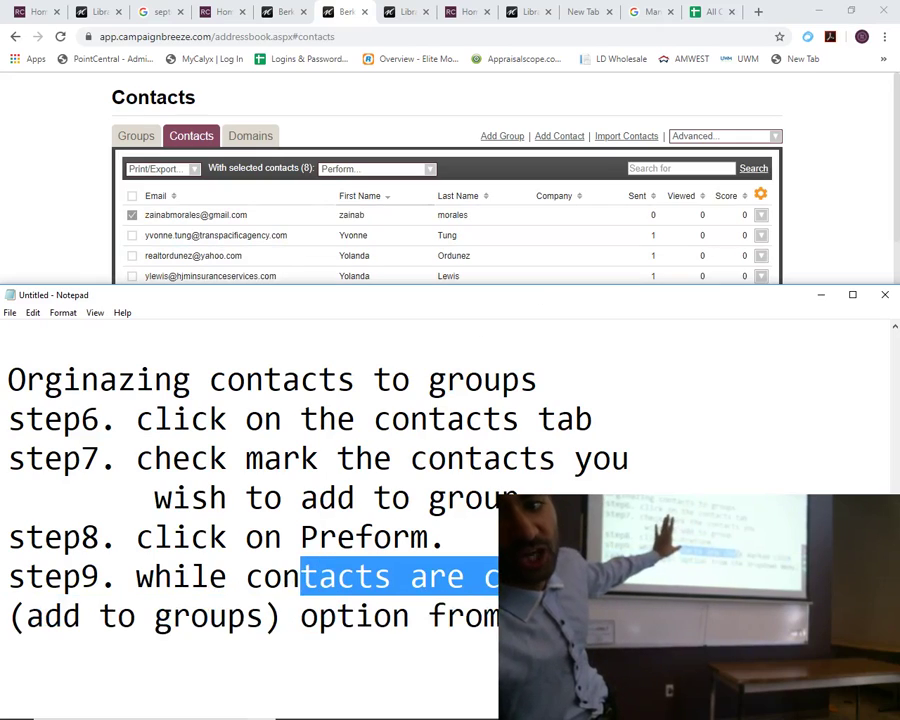
left_click_drag(80, 615, 318, 615)
left_click(283, 617)
left_click_drag(155, 540, 377, 548)
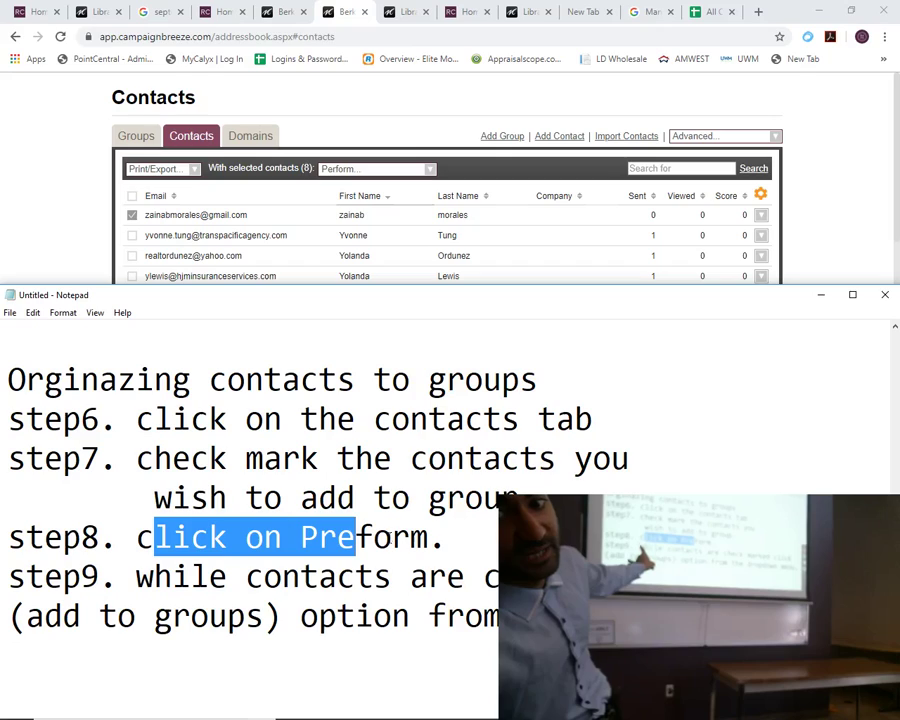
left_click(404, 133)
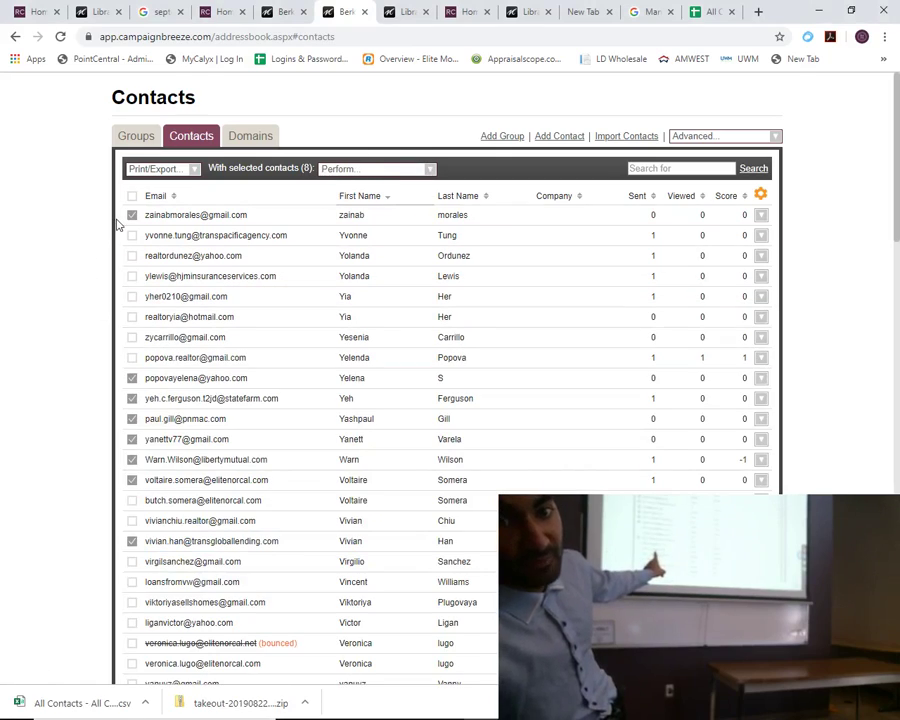
Choose Add to Groups from the Perform menu to open Select Groups, then return to Notepad
left_click(364, 172)
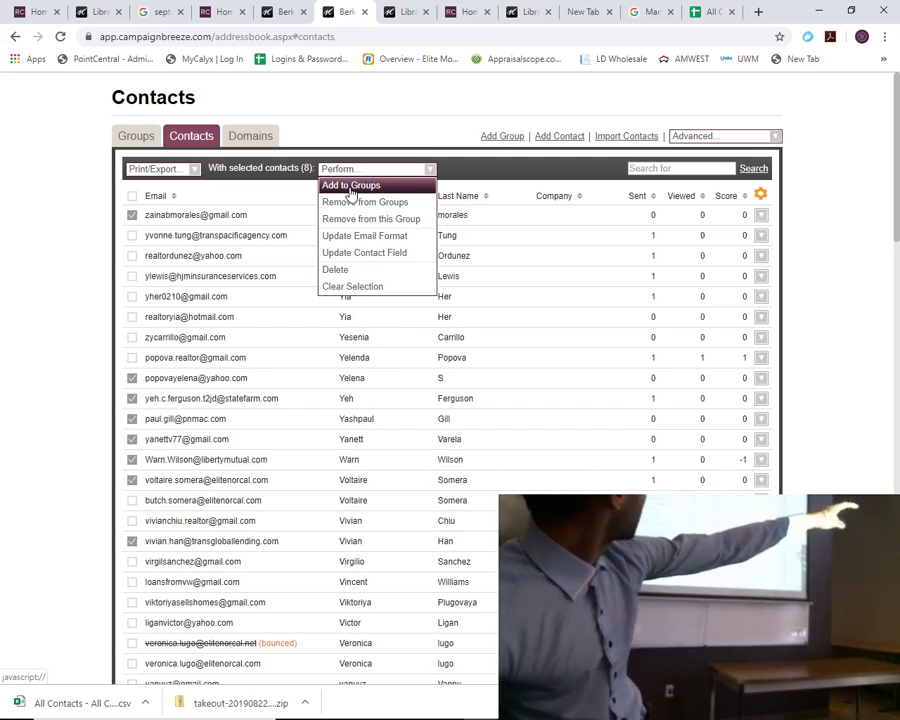
left_click(350, 186)
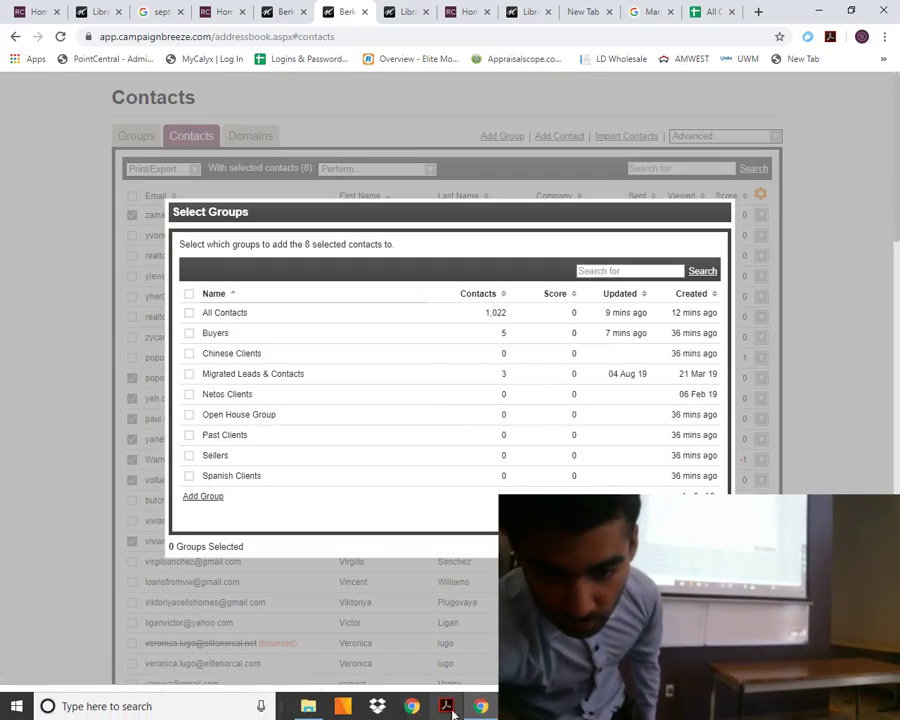
key("alt+Tab")
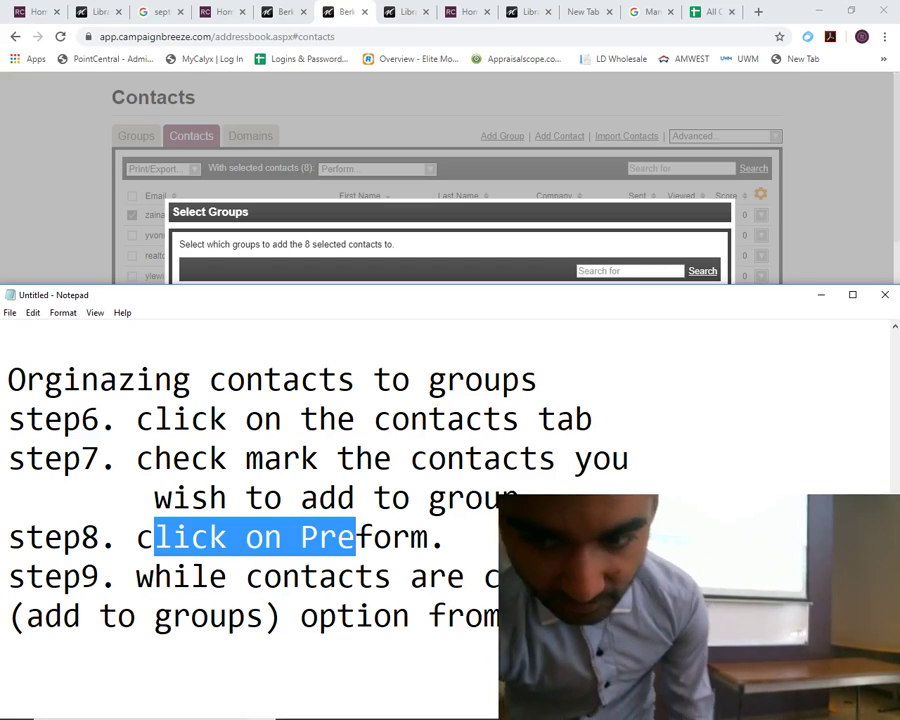
Write 'step10. select the group you wish to add the selected contacts to.', fixing typos
left_click(300, 537)
key("Return")
type("s")
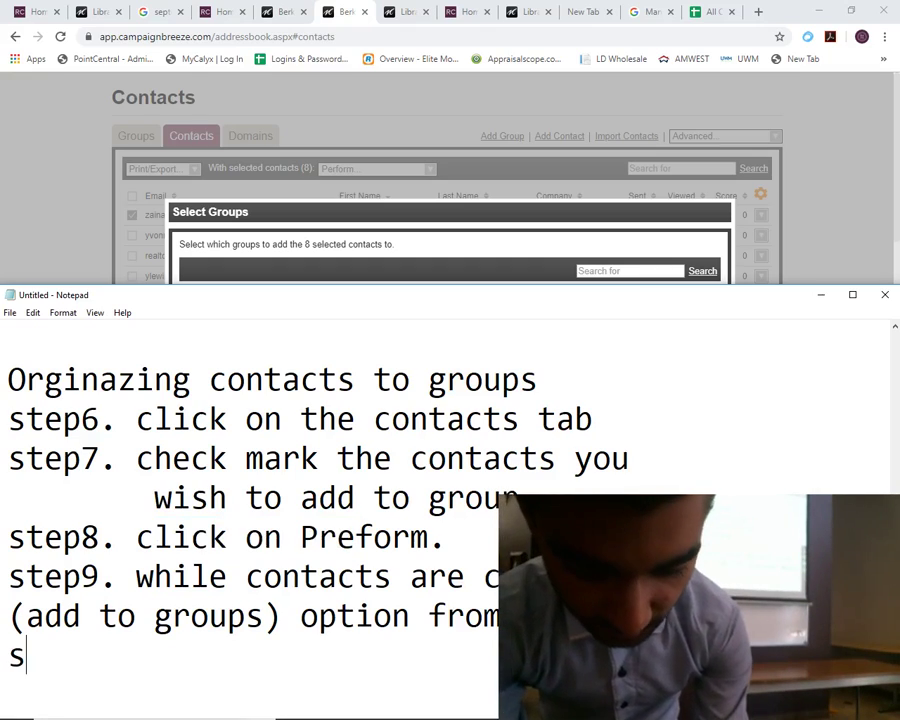
type("tep10. selec")
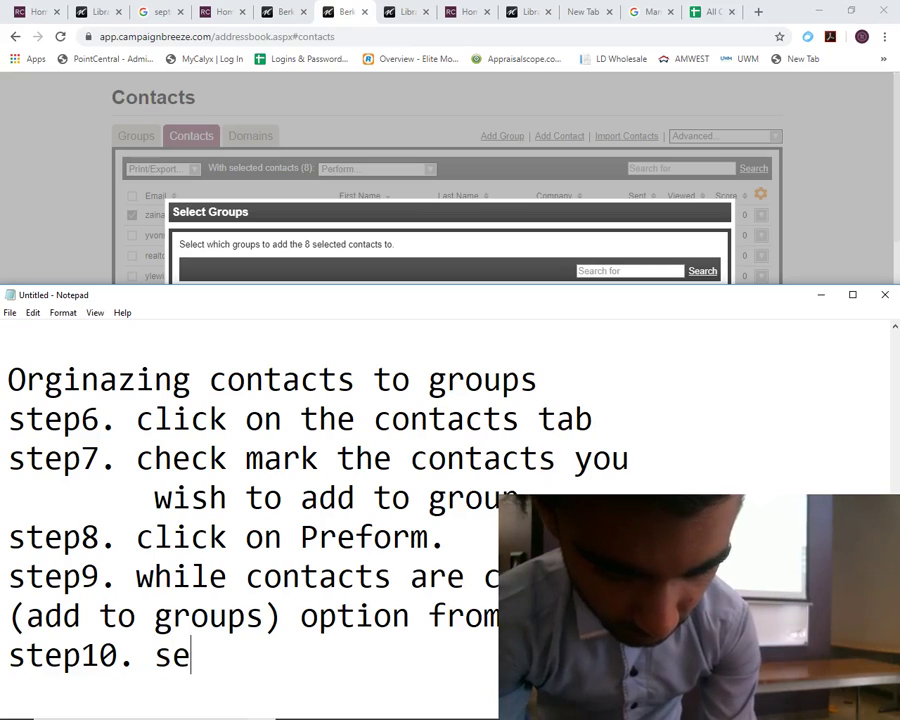
key("BackSpace")
key("BackSpace")
key("BackSpace")
key("BackSpace")
key("BackSpace")
type("selc")
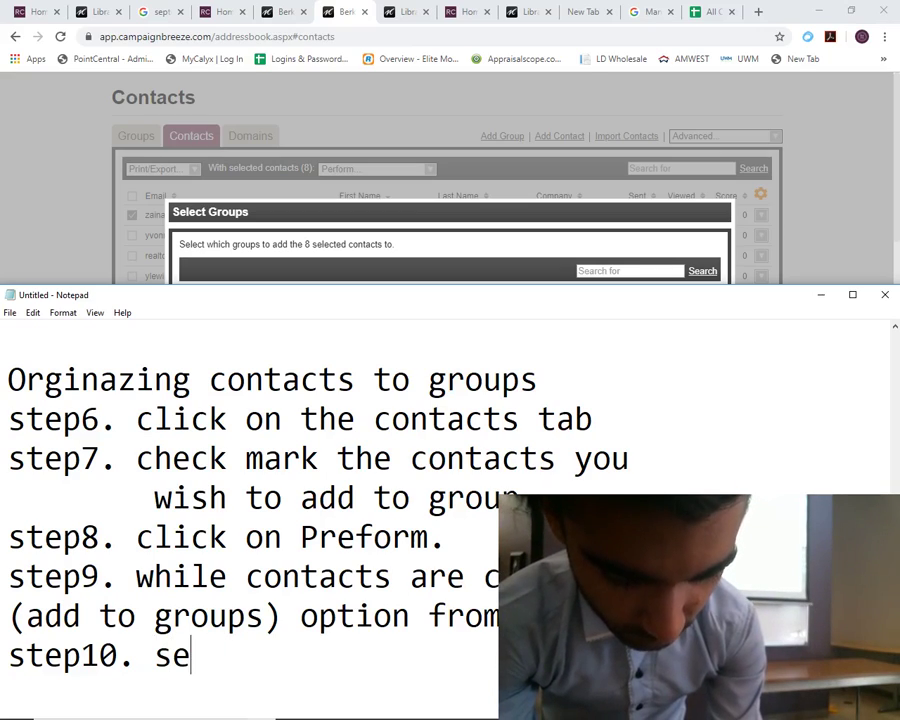
key("BackSpace")
type("ect the grou")
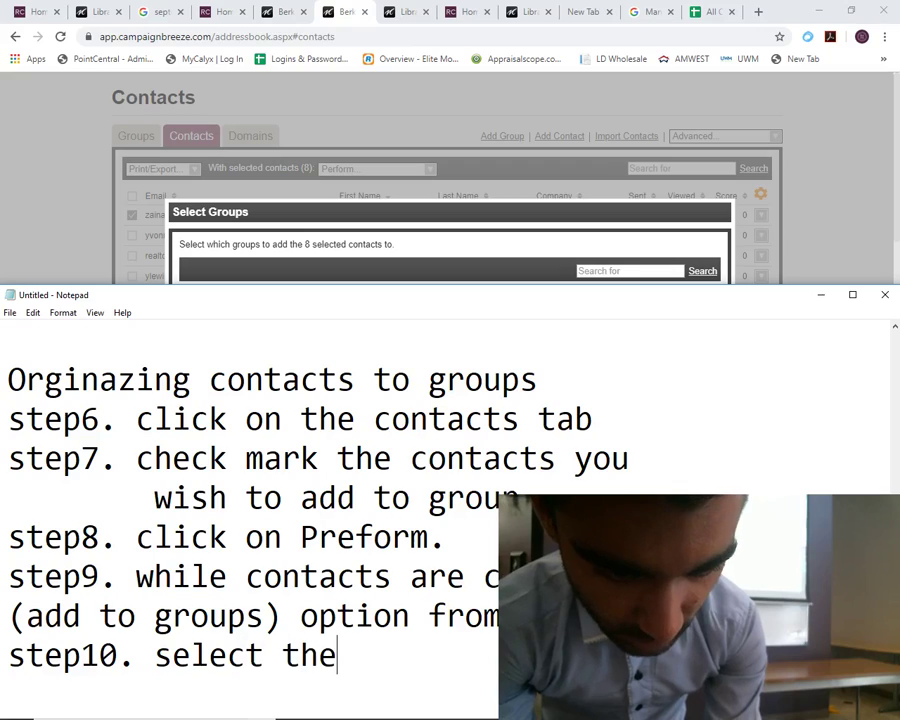
key("BackSpace")
type("oup yo")
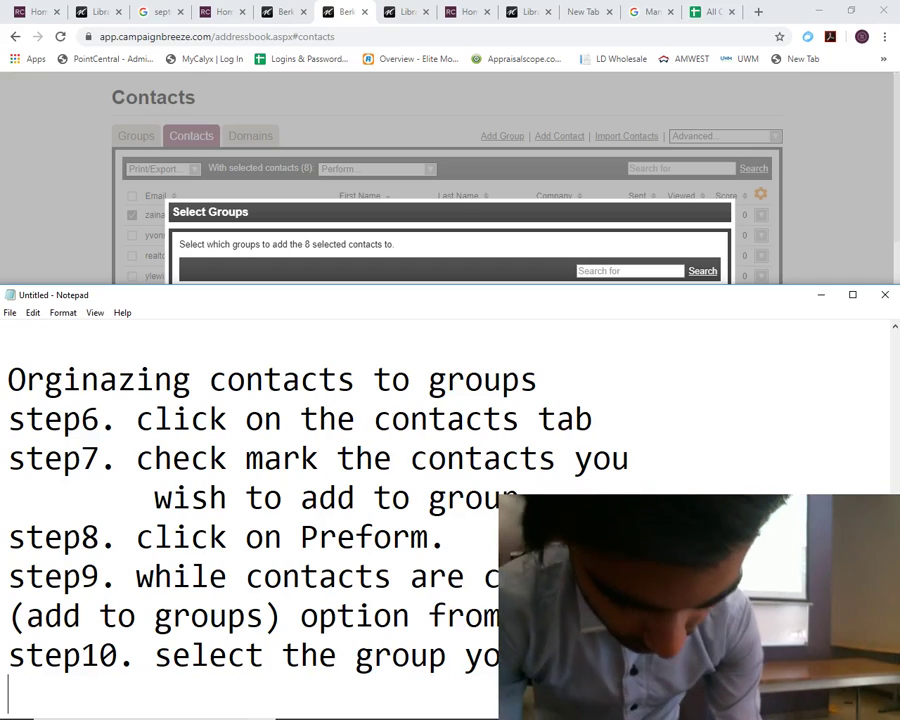
type("selected v")
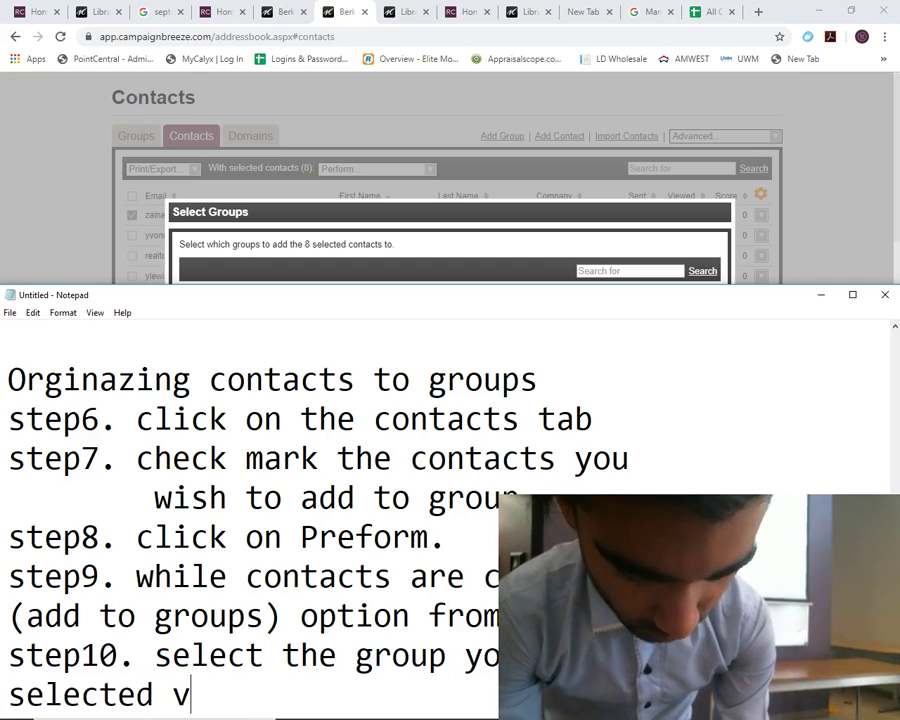
key("BackSpace")
type("contacts to.")
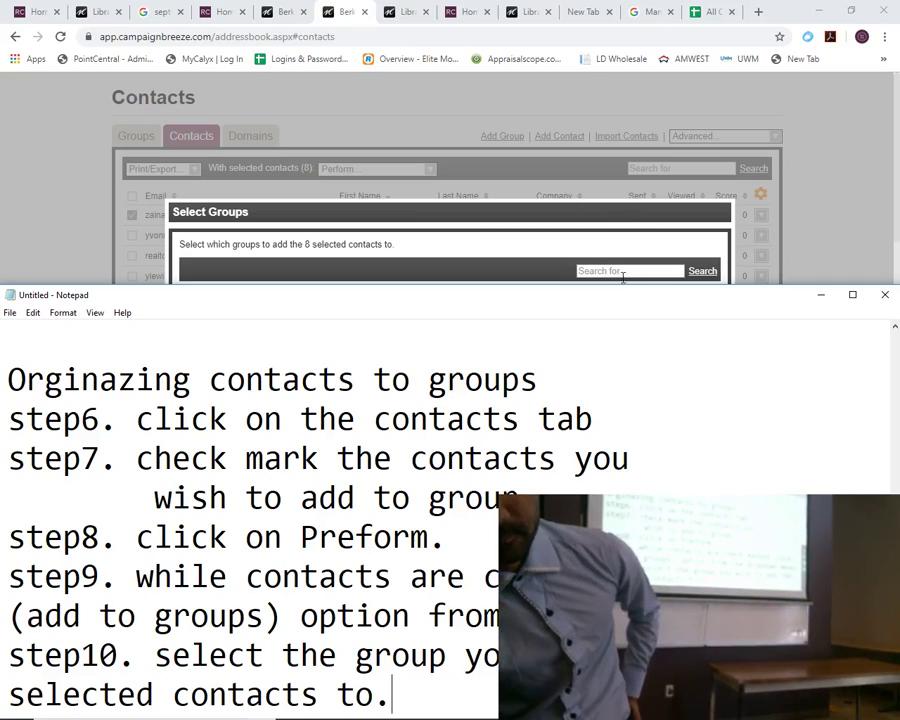
key("alt+Tab")
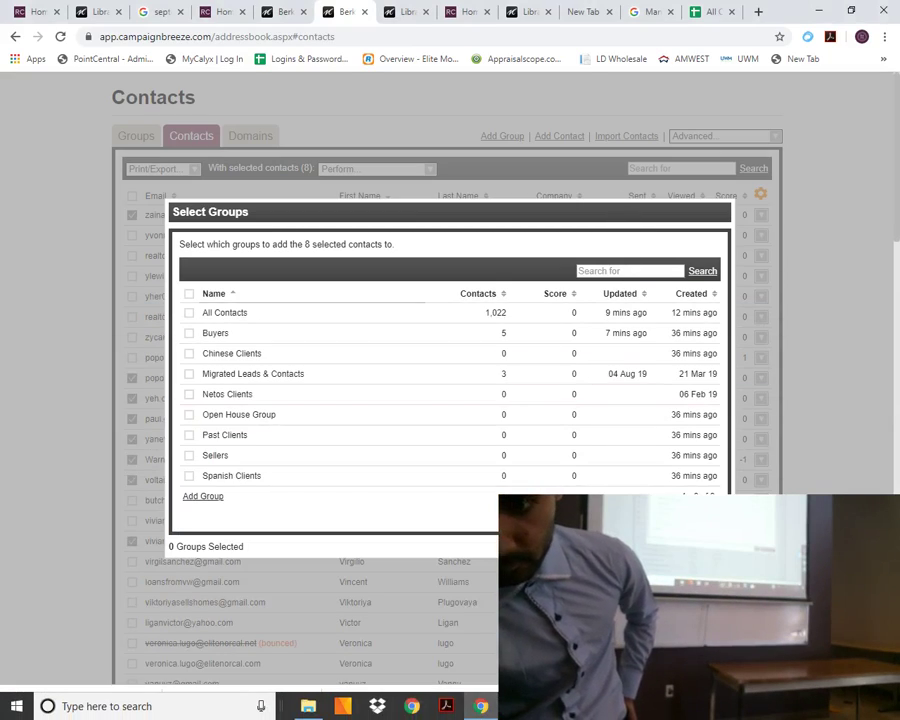
Tick Past Clients, submit, and confirm on the Groups list that it now holds 8 contacts
key("alt+Tab")
left_click_drag(408, 295, 418, 255)
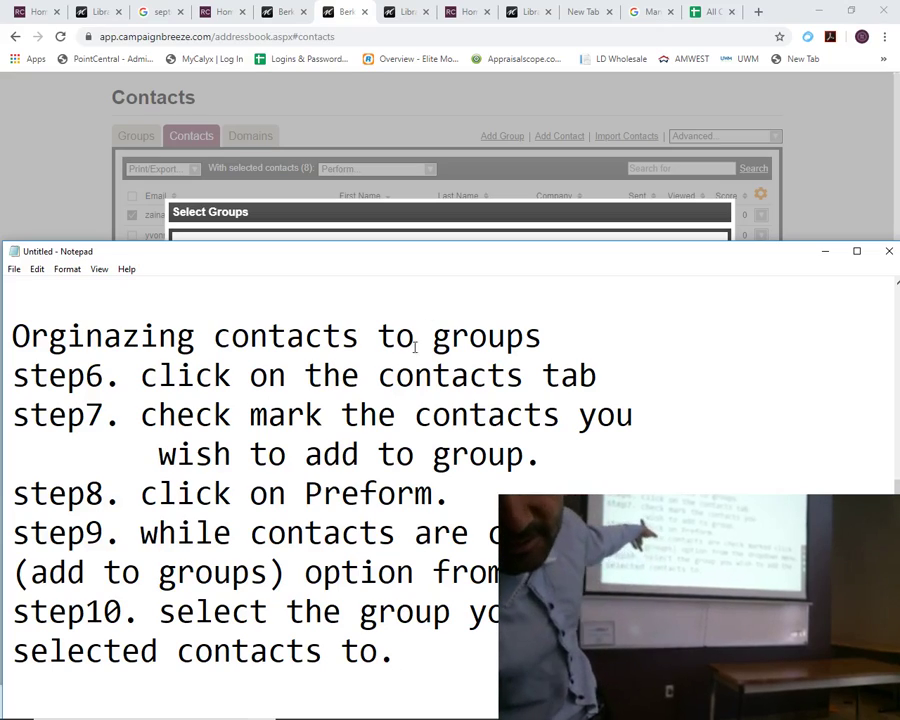
left_click_drag(419, 248, 405, 507)
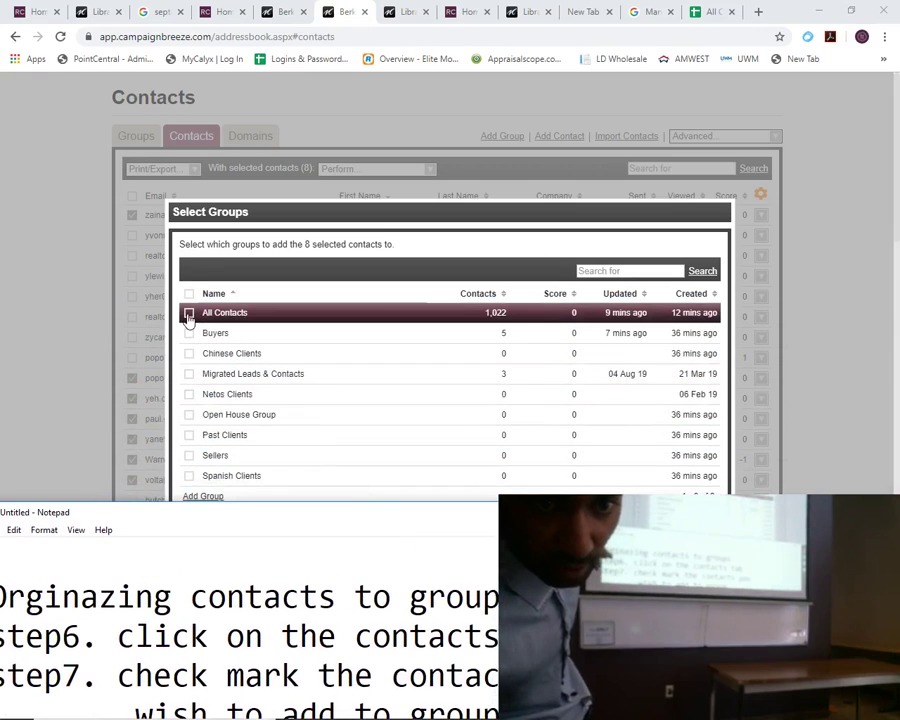
left_click(189, 435)
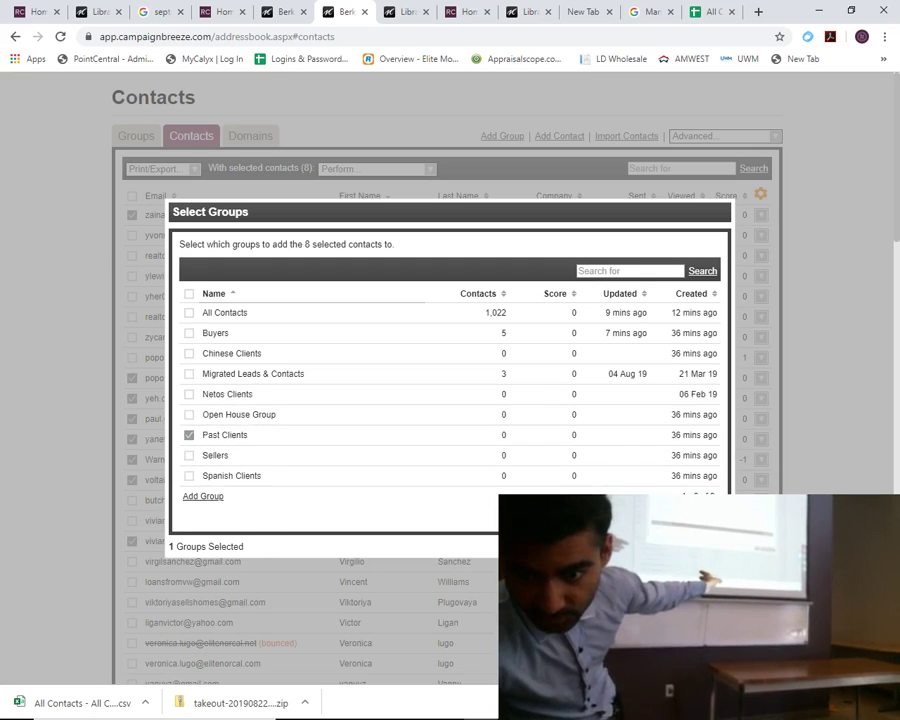
left_click(598, 490)
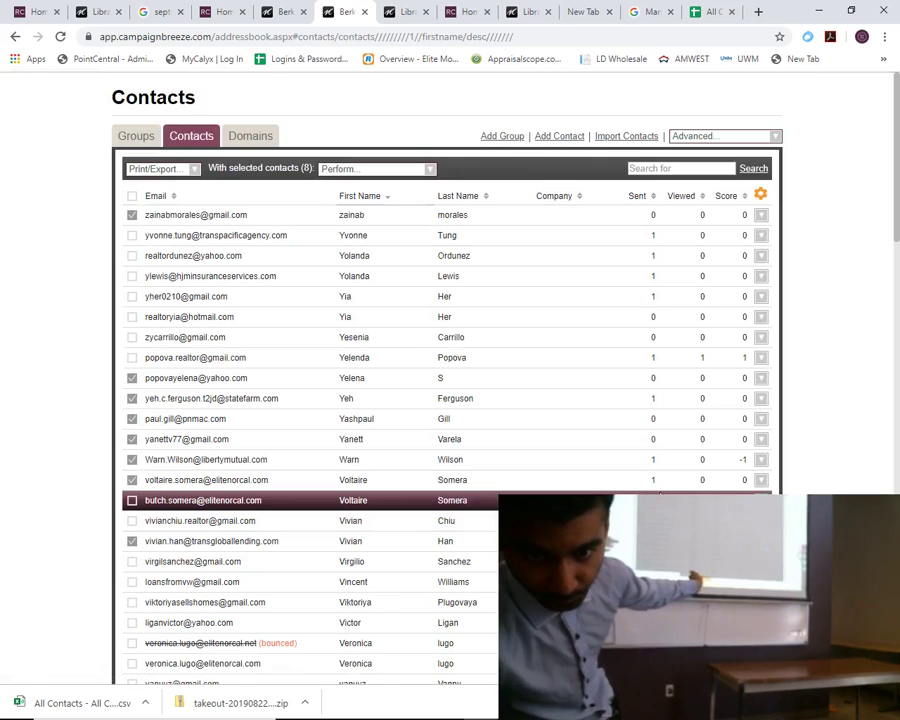
left_click(140, 136)
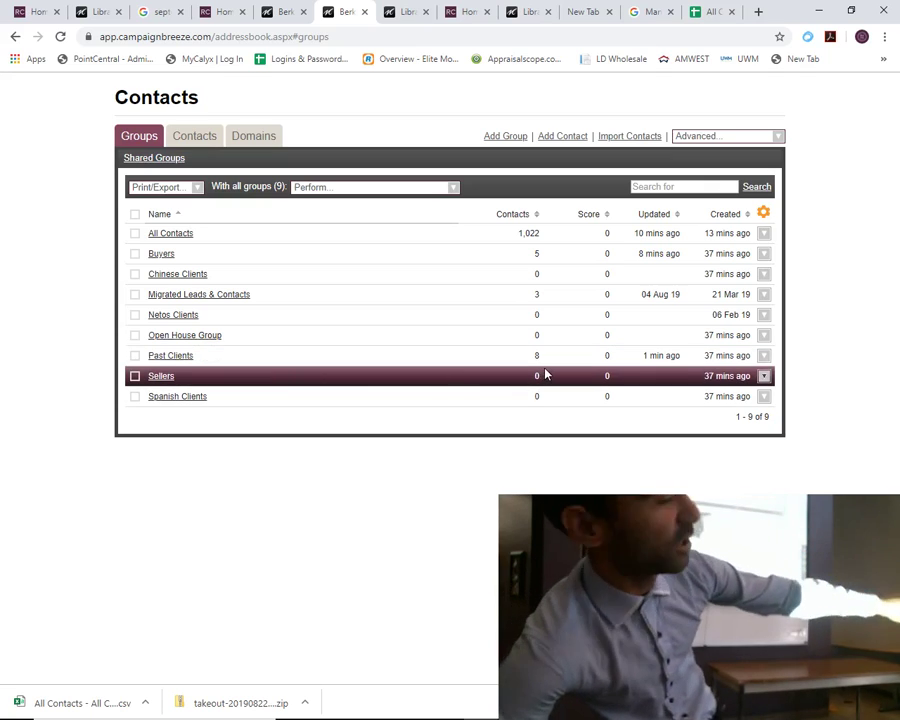
key("alt+Tab")
Write 'step11. check the groups tab to see if the contacts transfered over.'
left_click_drag(600, 513, 667, 77)
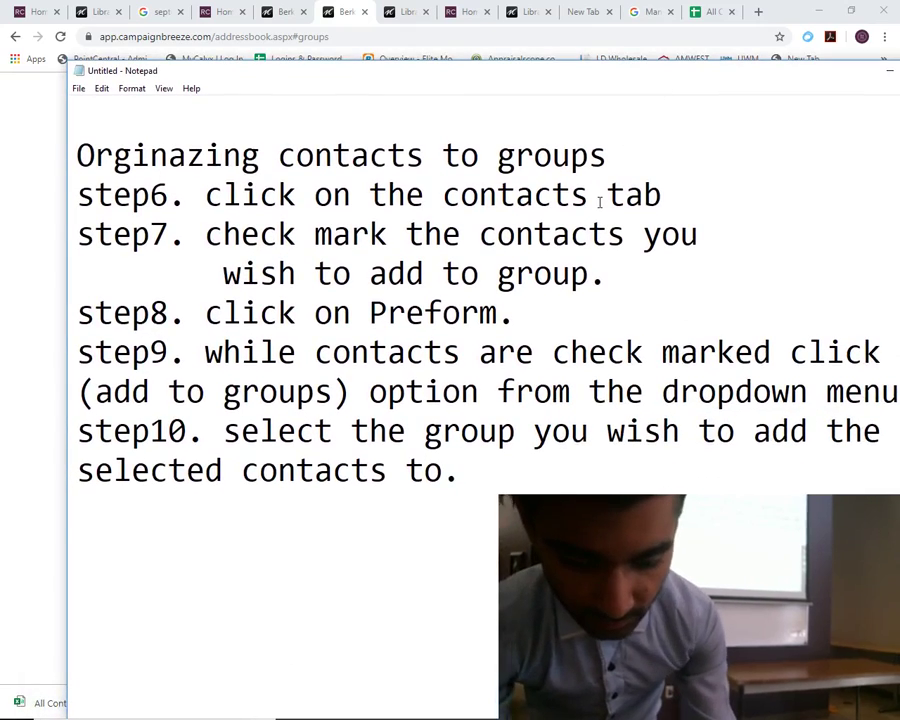
key("Return")
type("step11")
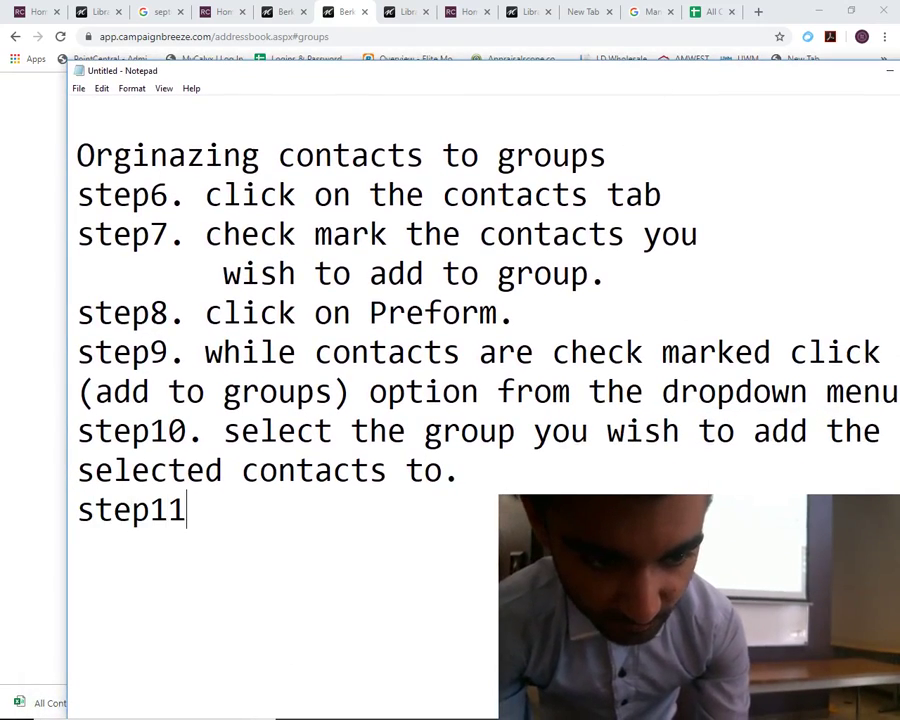
type(". check the hrou")
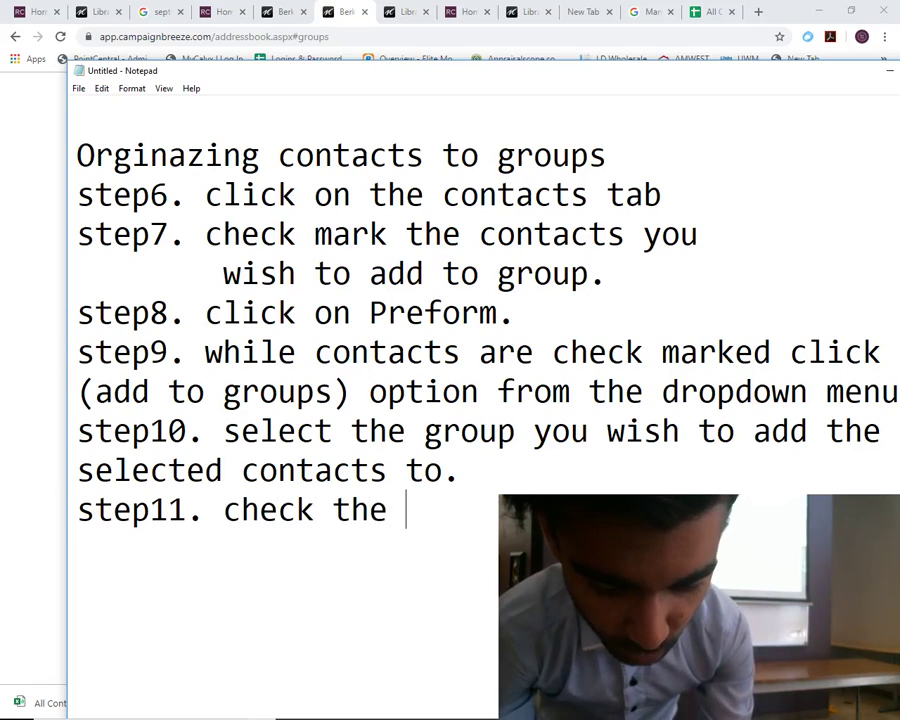
key("BackSpace")
key("BackSpace")
key("BackSpace")
key("BackSpace")
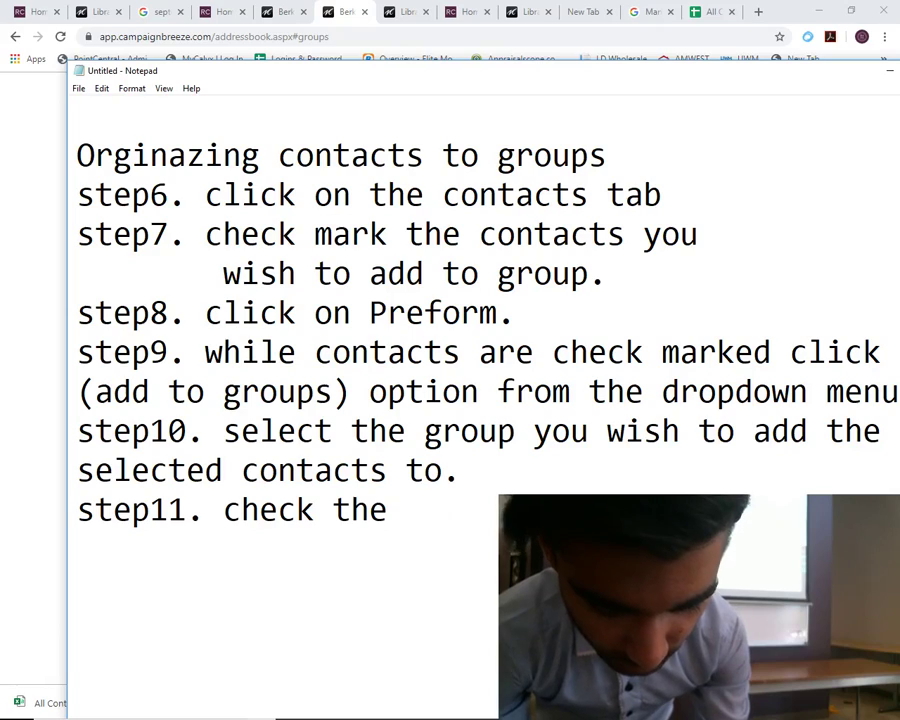
type("group")
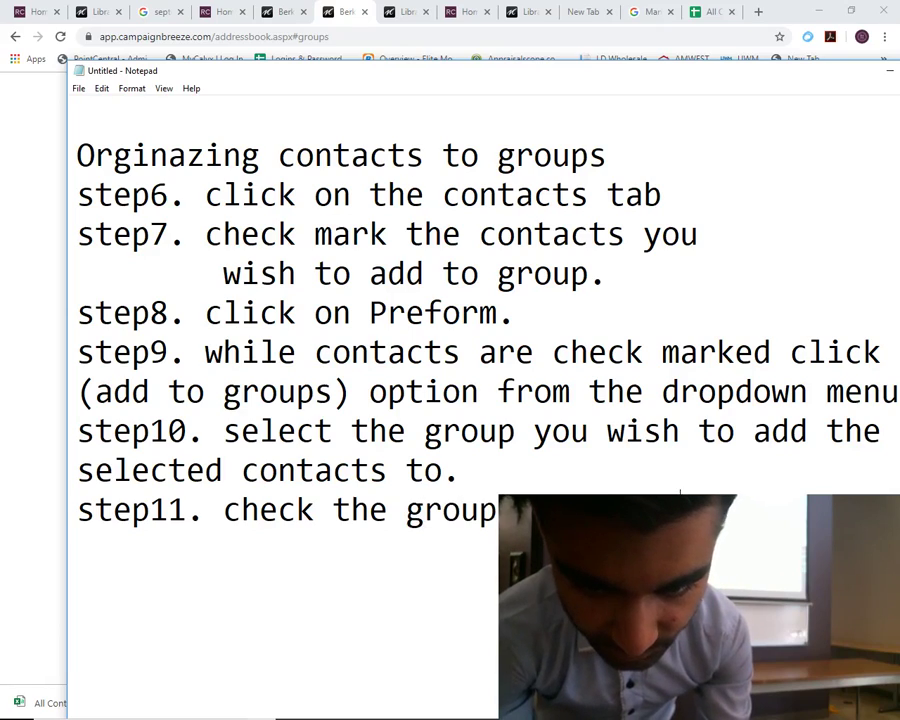
type("s tab")
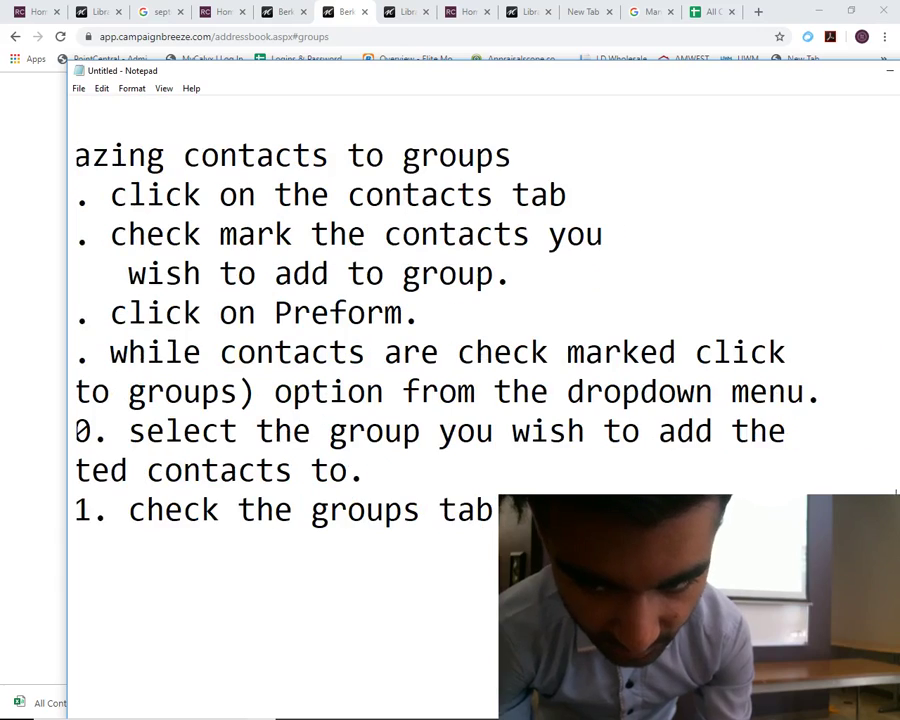
key("Return")
type("transfered over.")
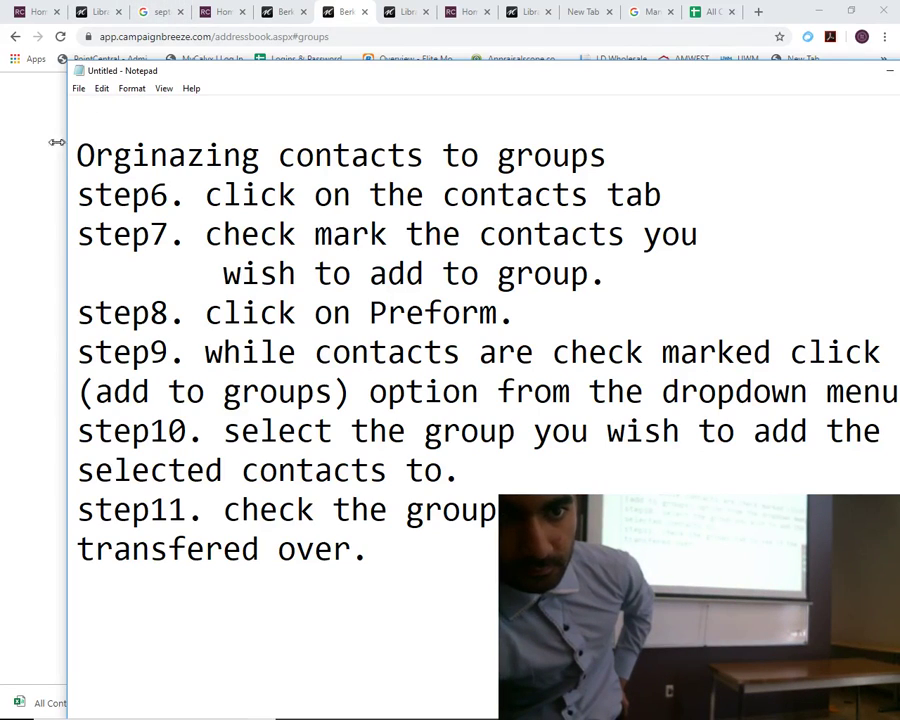
Maximize Notepad and rearrange step11's line breaks around 'see' and 'transfered over'
left_click_drag(297, 85, 237, 83)
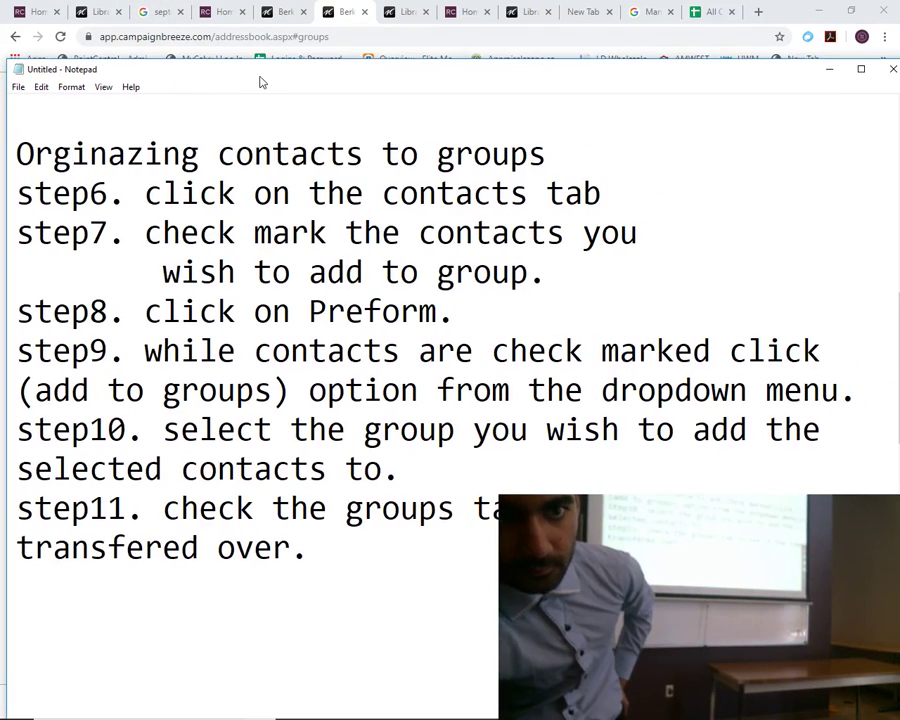
double_click(260, 82)
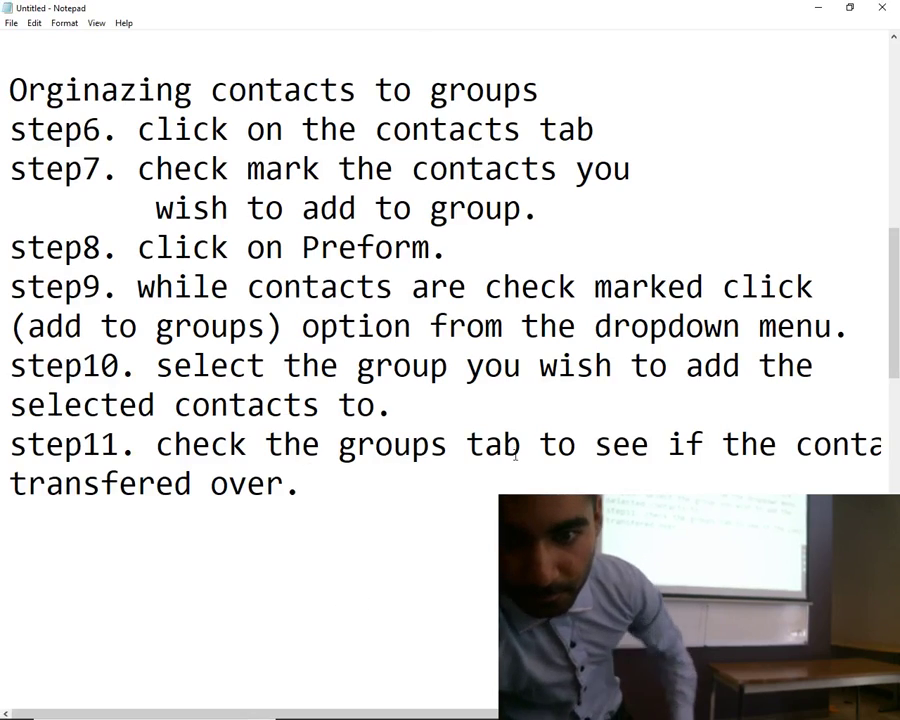
left_click(589, 444)
key("Return")
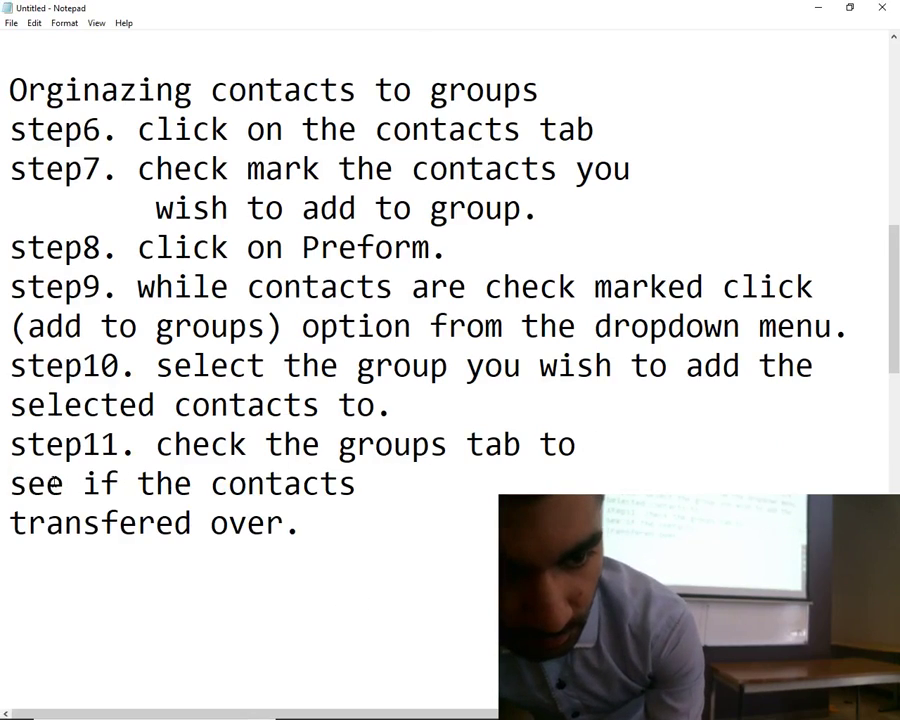
left_click(15, 512)
key("BackSpace")
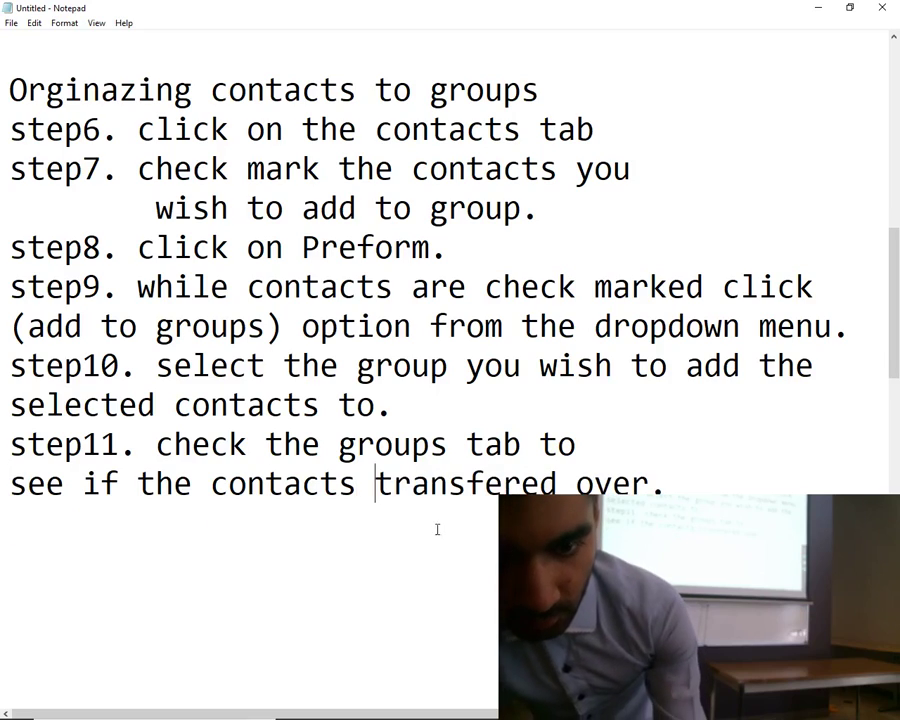
Review the finished notes, checking the ends of step10, step6 and the title
left_click(630, 430)
left_click(436, 412)
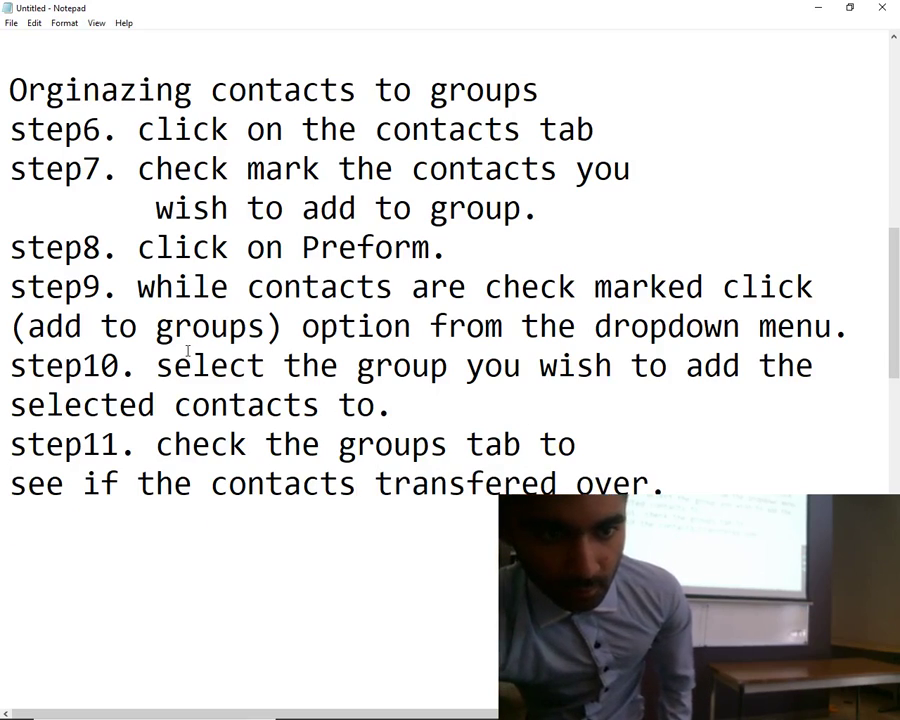
left_click_drag(103, 247, 101, 326)
left_click(210, 366)
scroll(246, 274, "up", 2)
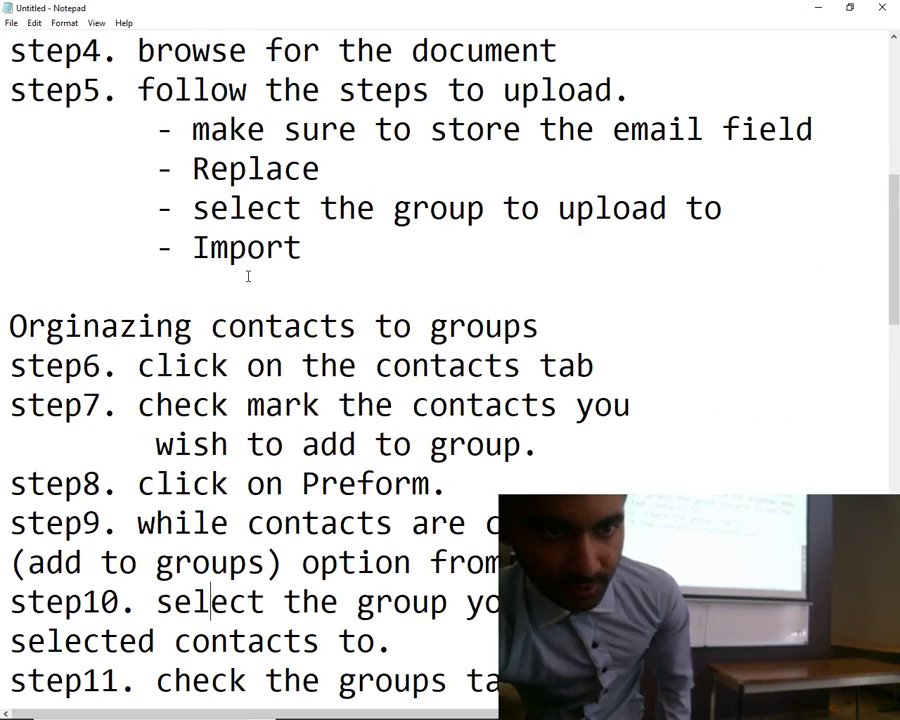
scroll(250, 280, "down", 2)
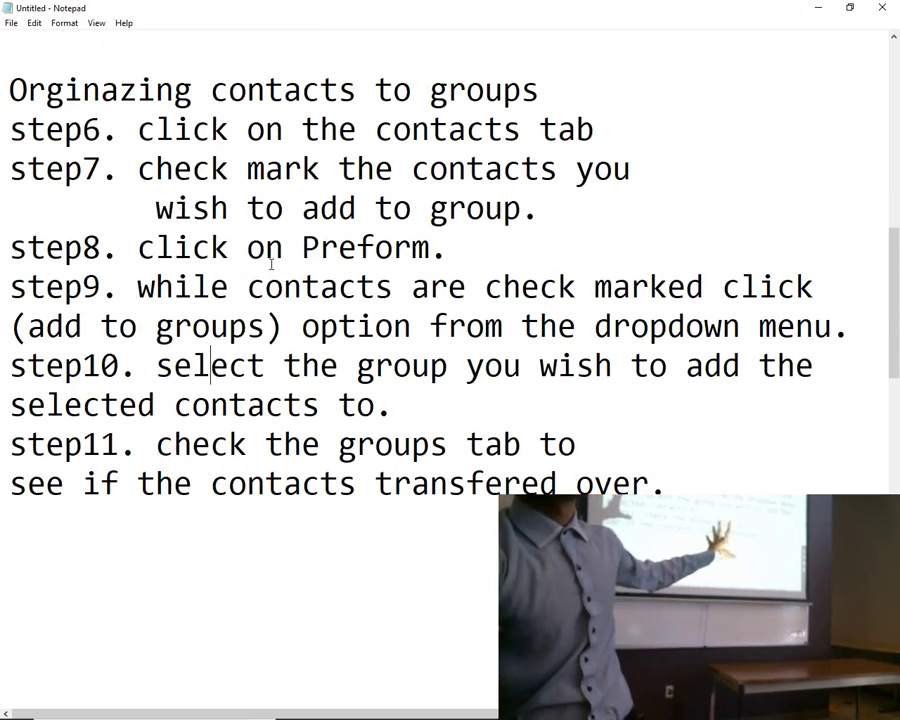
left_click(699, 113)
left_click(698, 94)
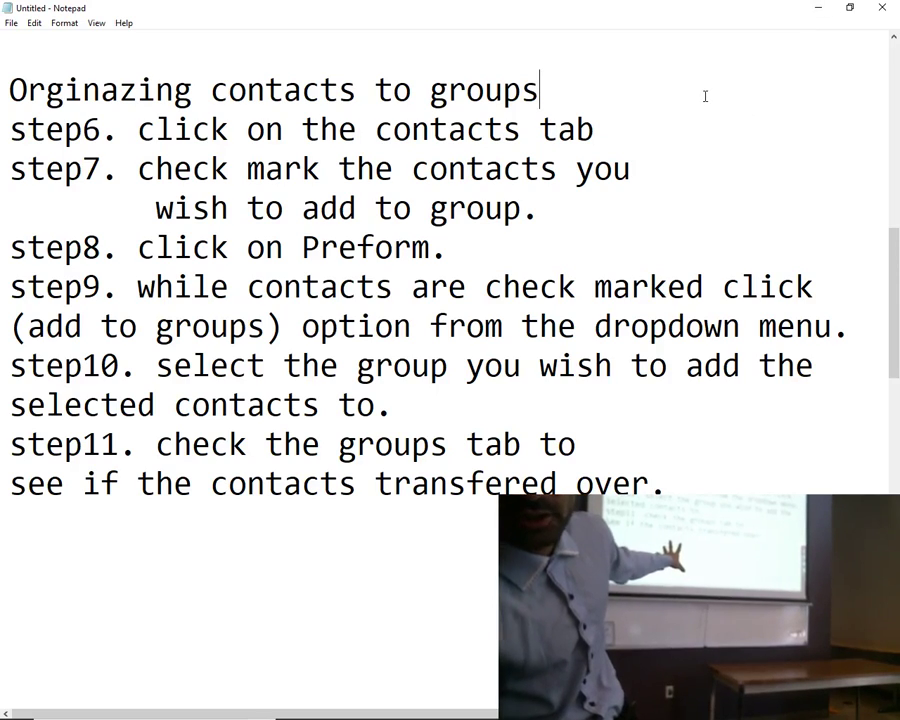
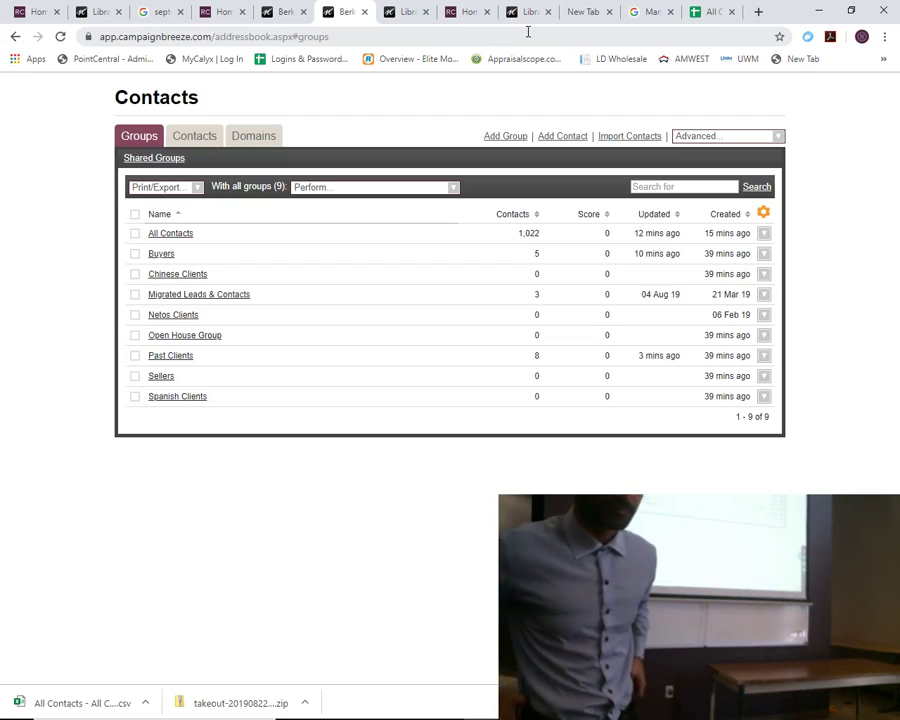
Check the All Contacts total of 1,022, review the step-by-step notes, and return to the browser
double_click(530, 233)
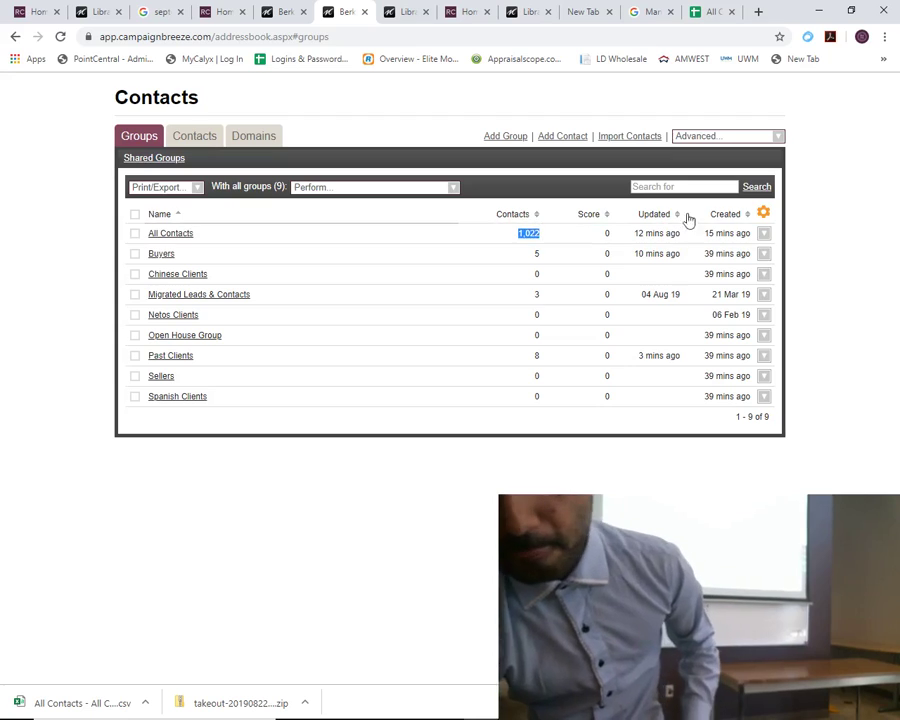
left_click(810, 209)
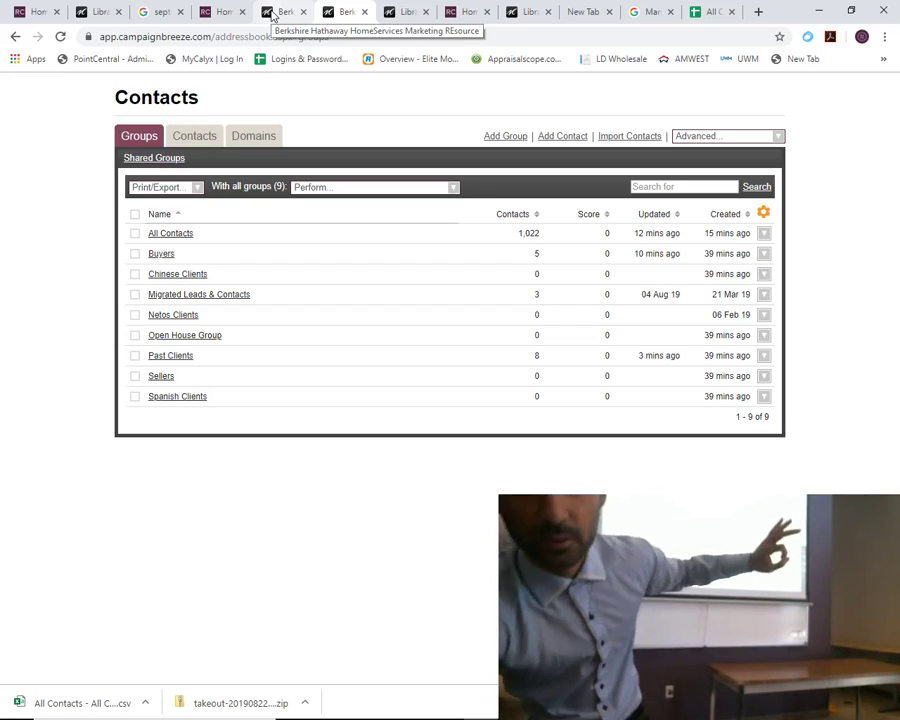
key("alt+Tab")
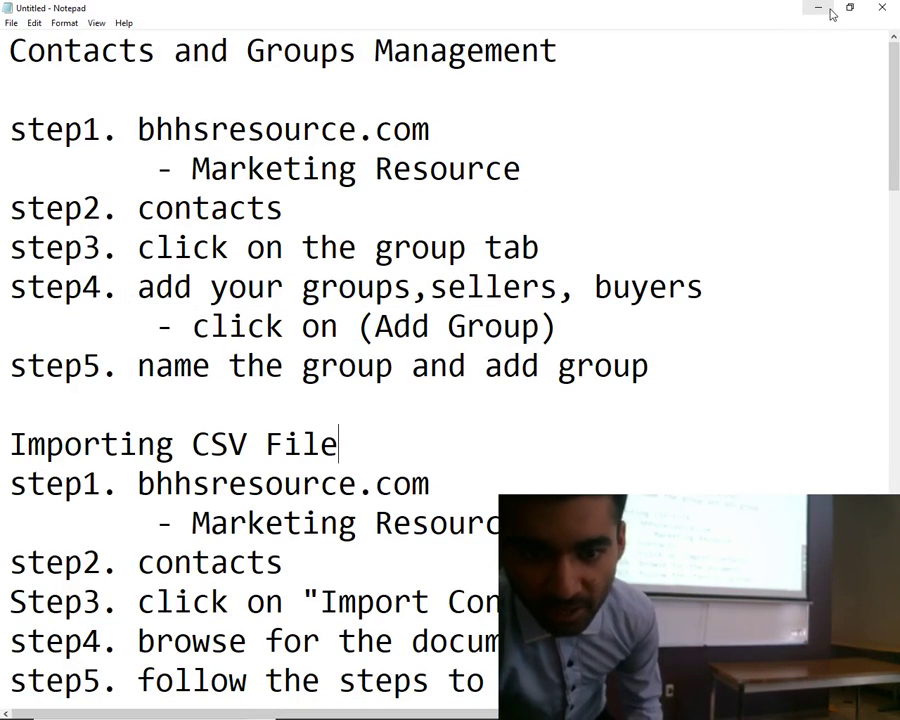
scroll(605, 404, "down", 3)
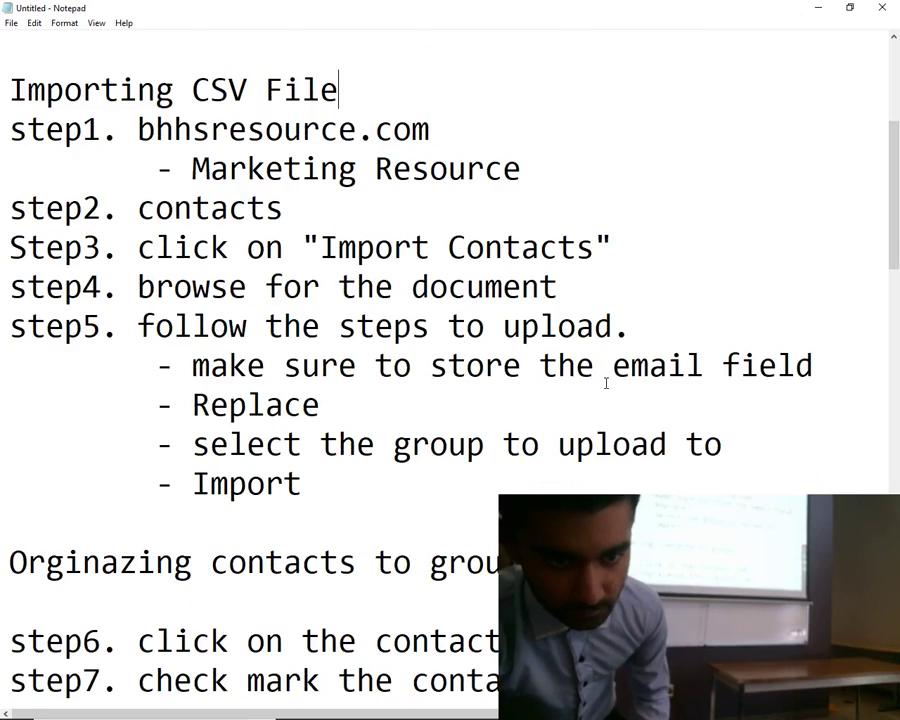
scroll(605, 383, "down", 1)
scroll(603, 381, "up", 1)
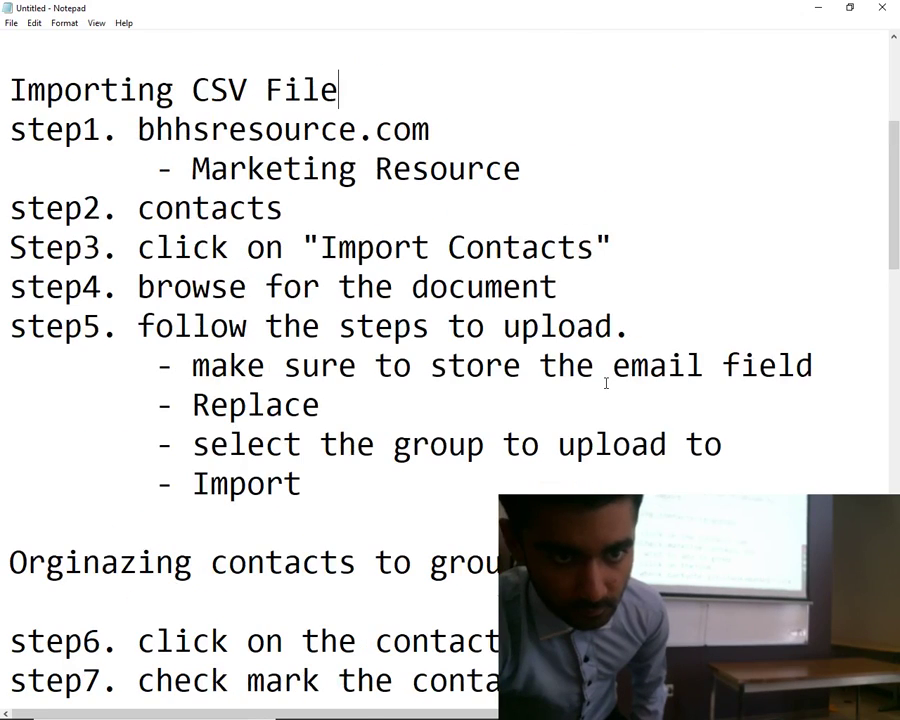
left_click_drag(896, 265, 897, 270)
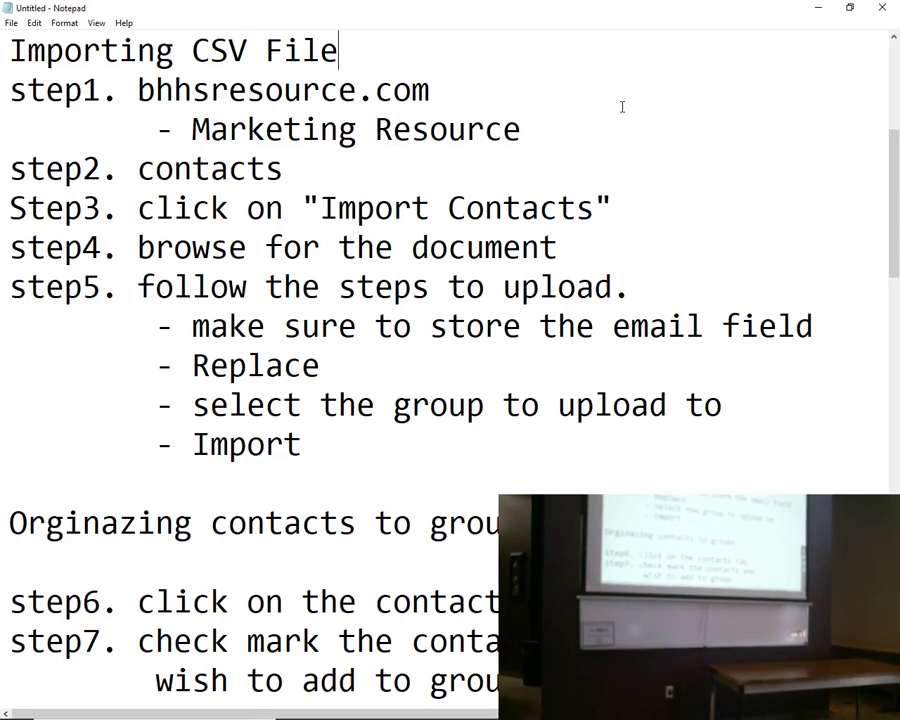
left_click(816, 8)
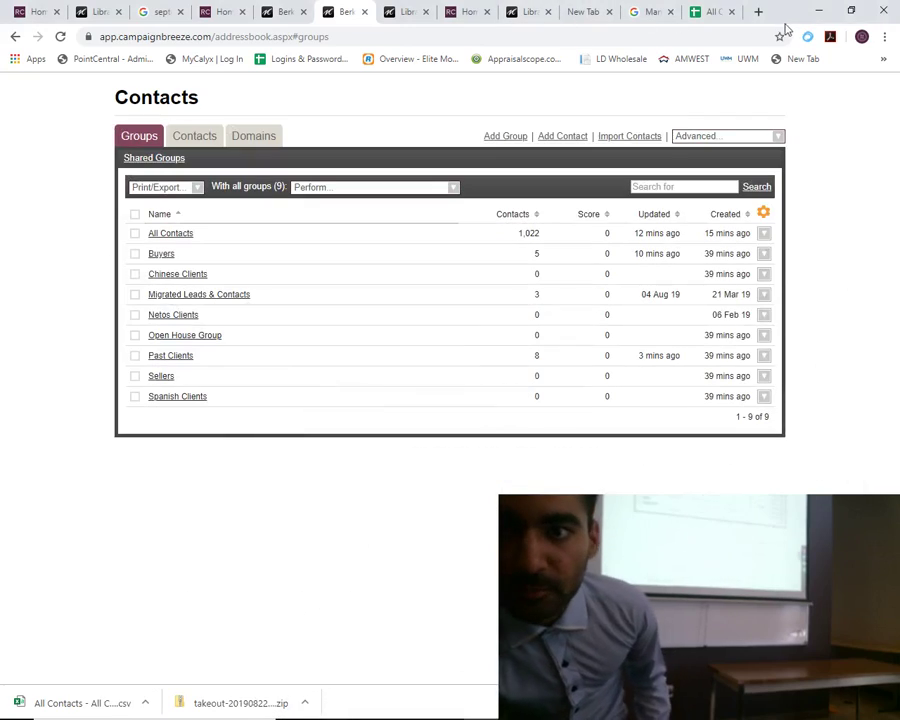
Load realtorsturbo.com in a new Chrome tab
left_click(762, 14)
type("realt")
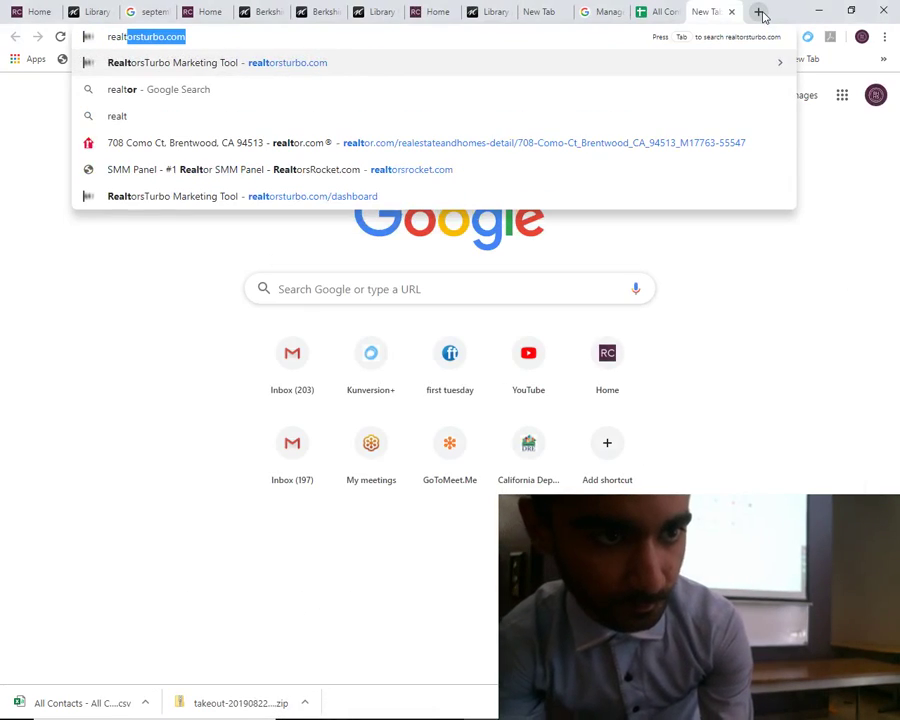
key("Return")
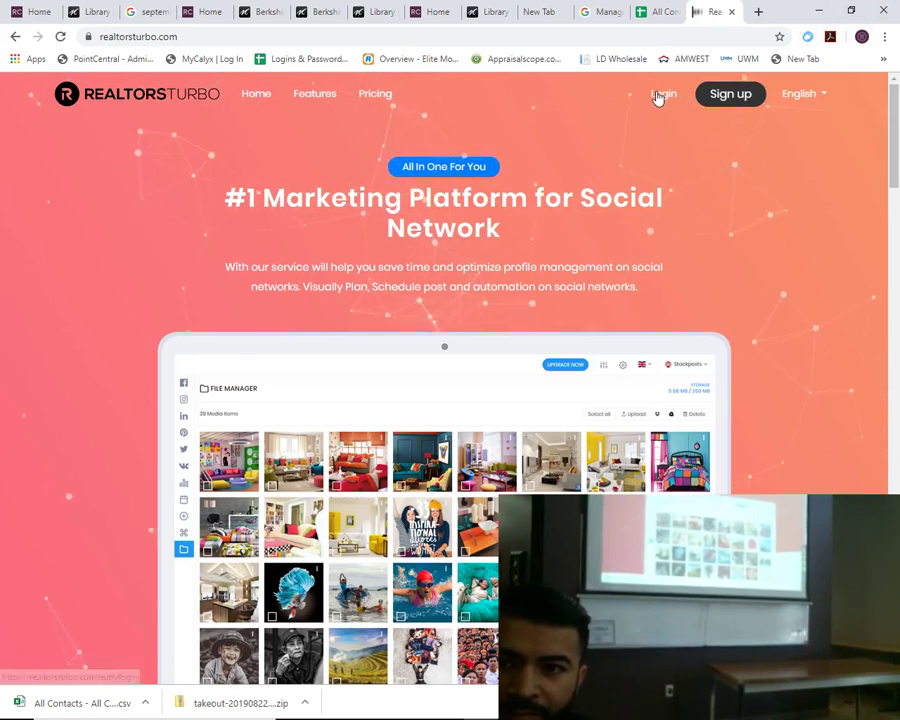
Attempt the RealtorsTurbo login with Facebook, then reload the realtorsturbo.com home page
left_click(660, 94)
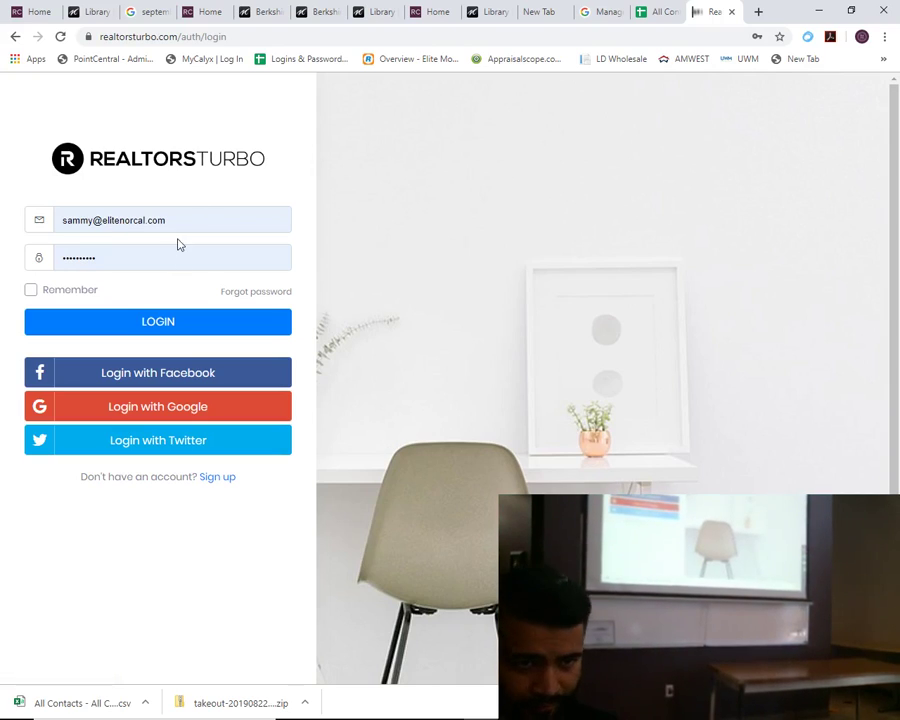
left_click(177, 250)
left_click(187, 376)
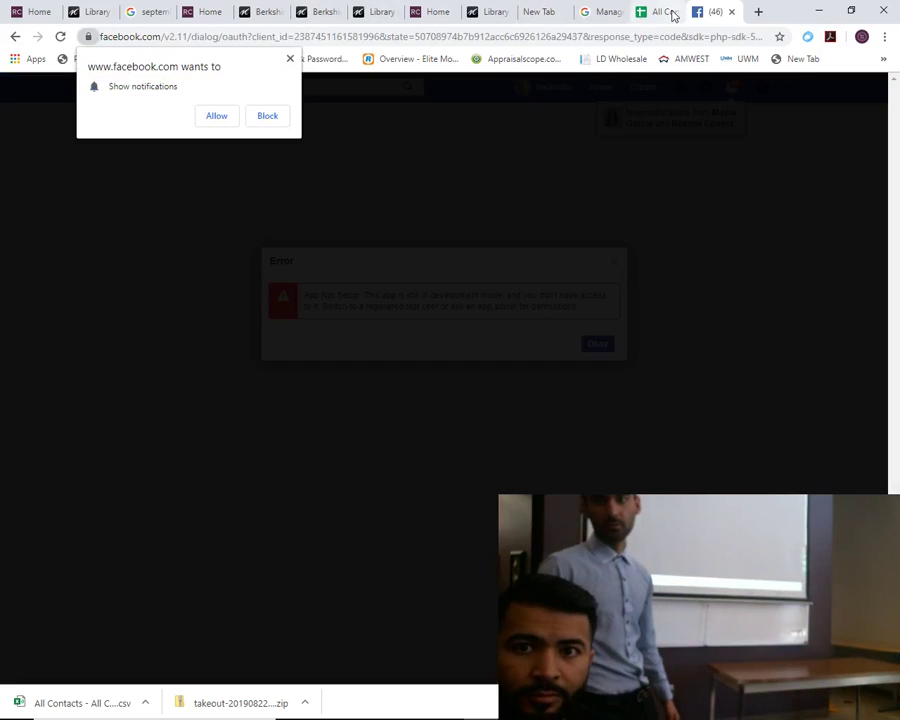
left_click(528, 37)
type("realtorsturbo.com")
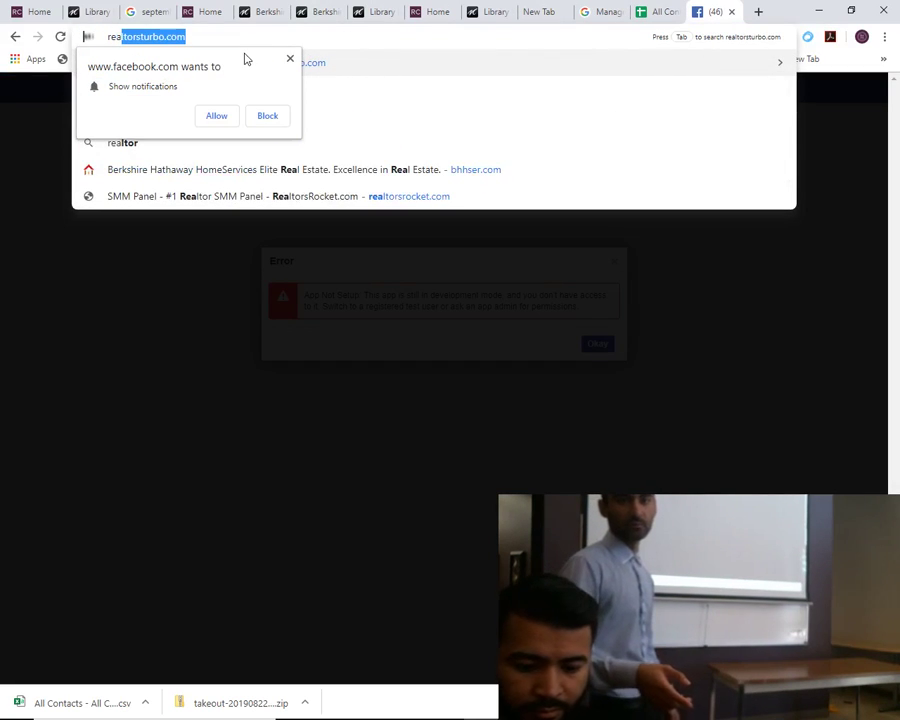
key("Return")
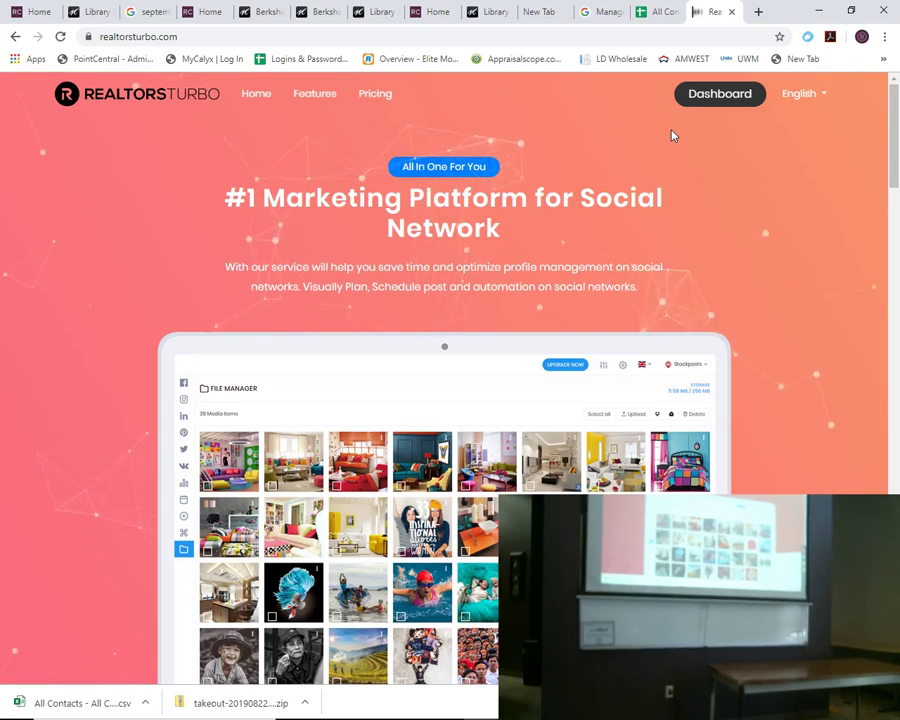
Go from the Dashboard to the User manager list
left_click(715, 100)
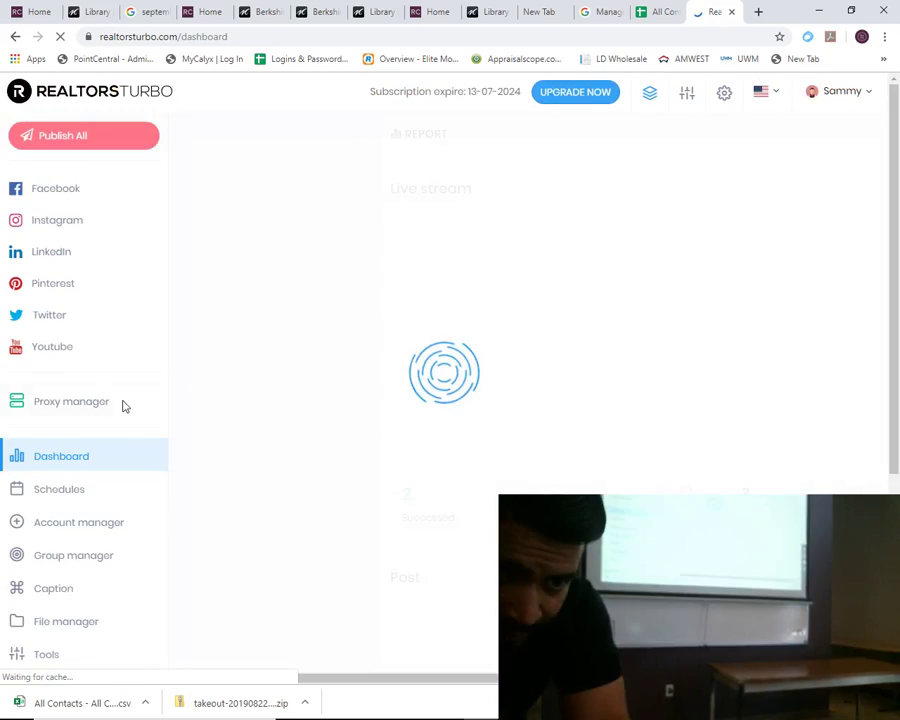
scroll(105, 615, "down", 3)
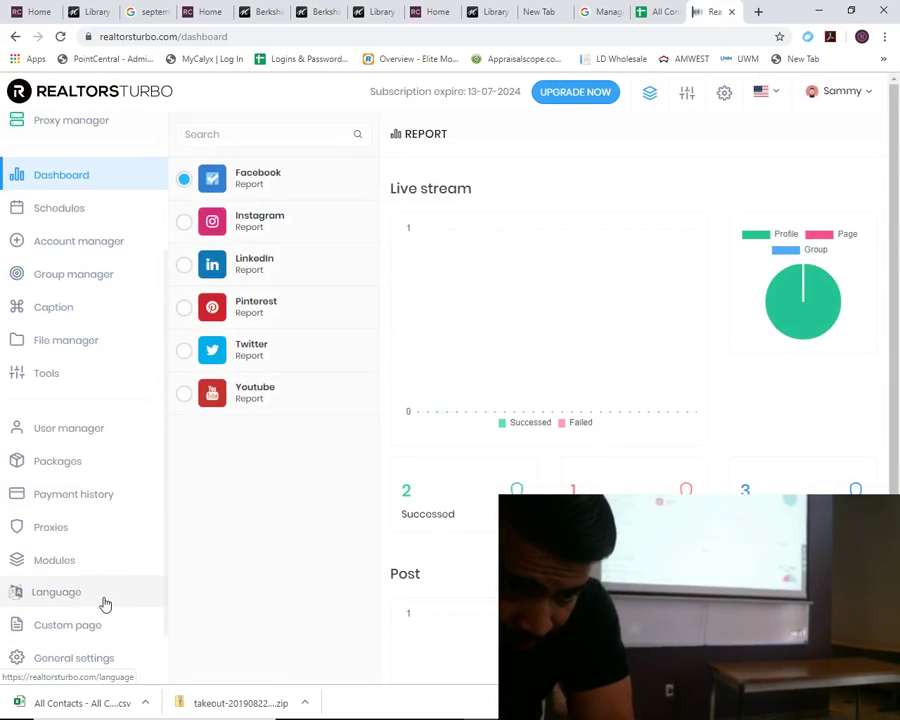
left_click(108, 443)
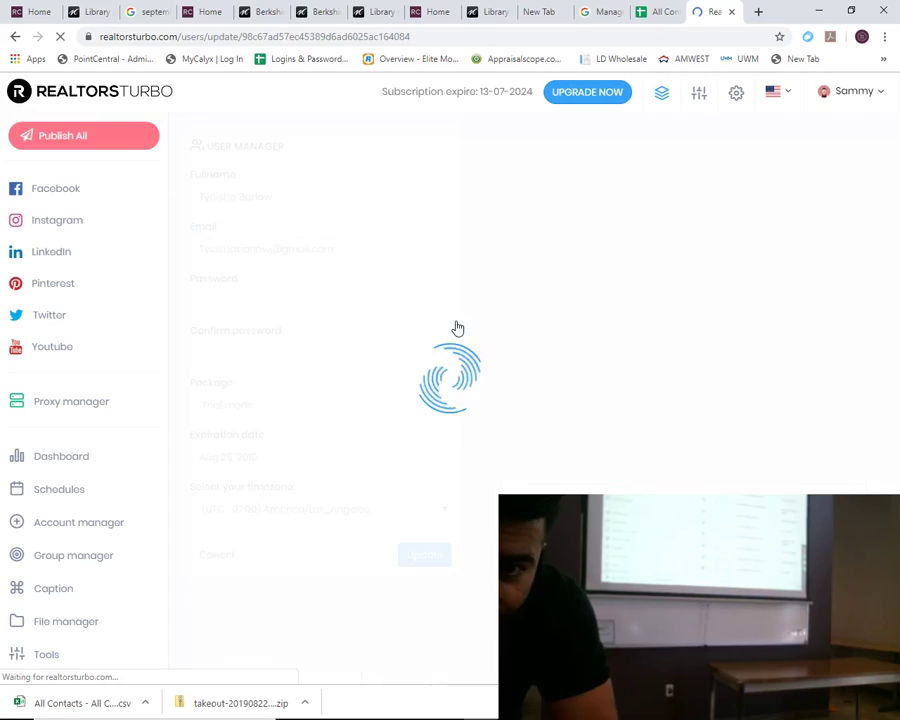
Set the user's package to Premium, expiring Aug 25, 2020, and save with Update
left_click(378, 414)
left_click(352, 488)
left_click(358, 462)
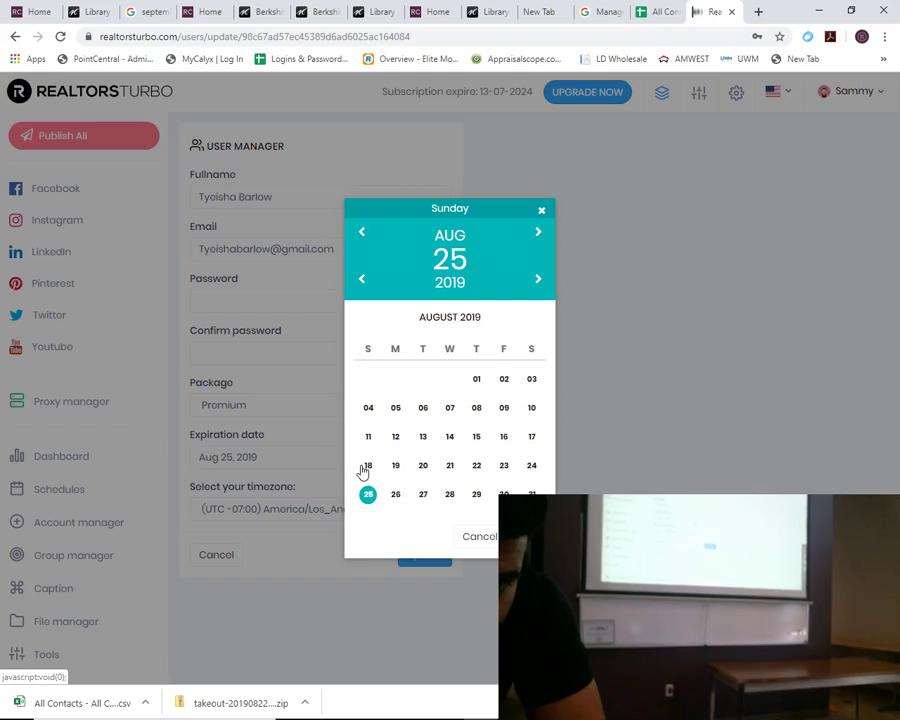
left_click(538, 279)
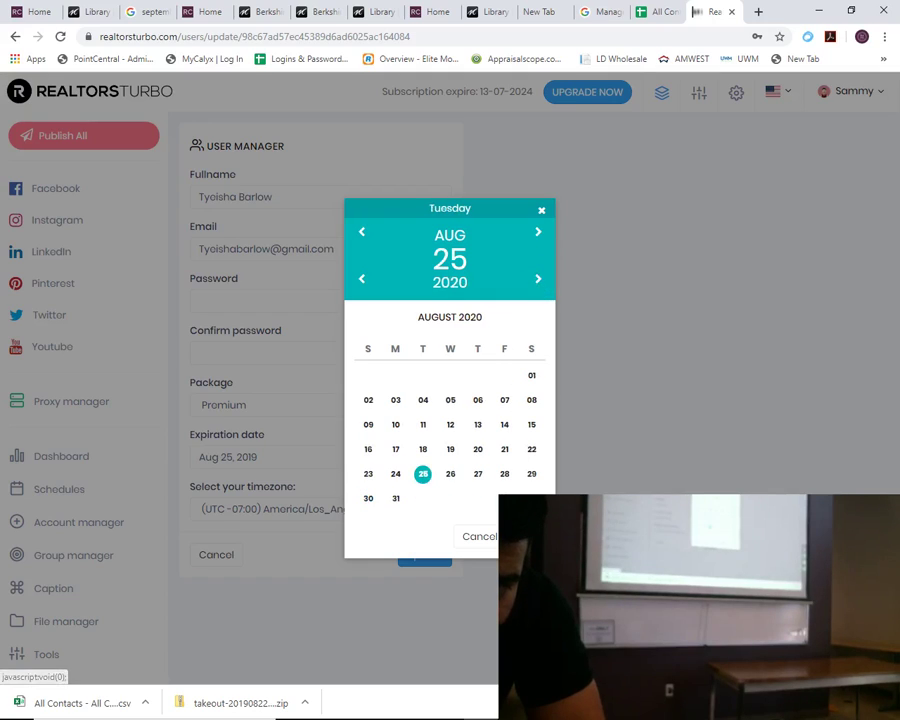
left_click(525, 536)
left_click(424, 554)
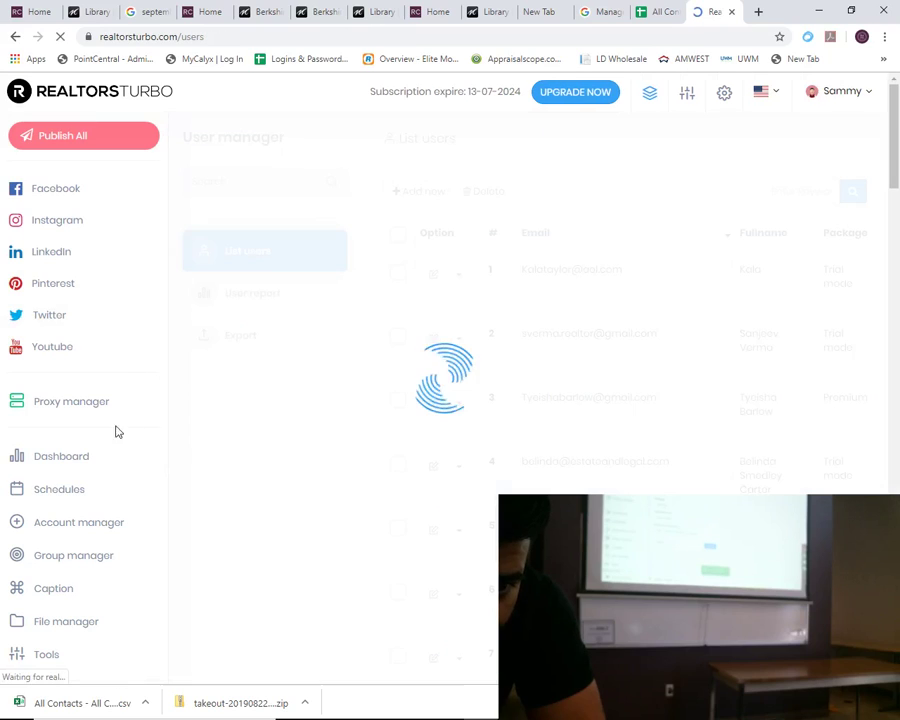
Upgrade the second listed user to Premium expiring Aug 25, 2020, and save
scroll(90, 580, "down", 2)
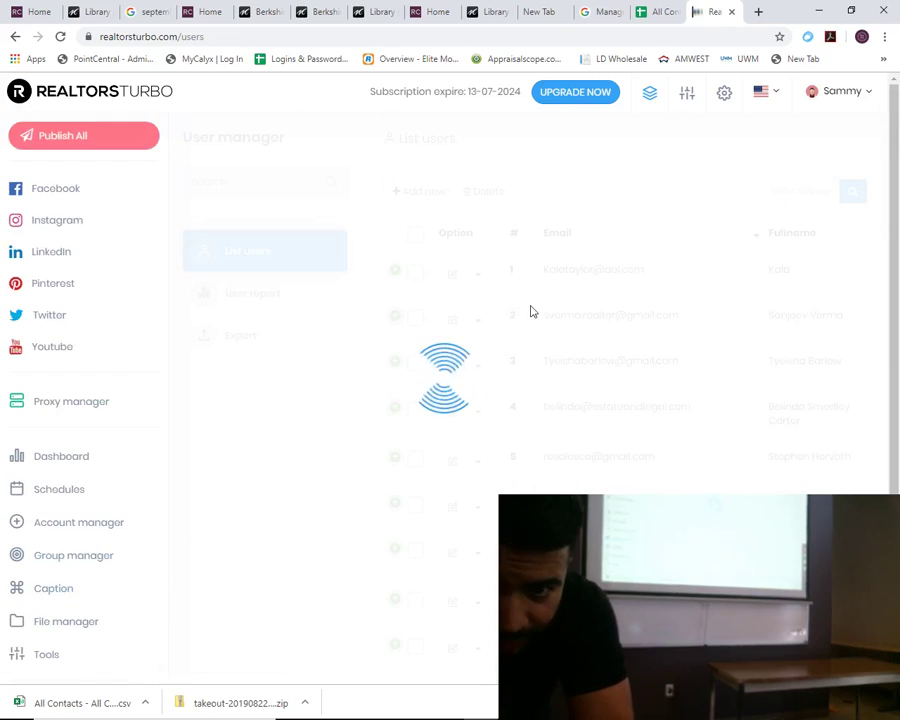
left_click(452, 320)
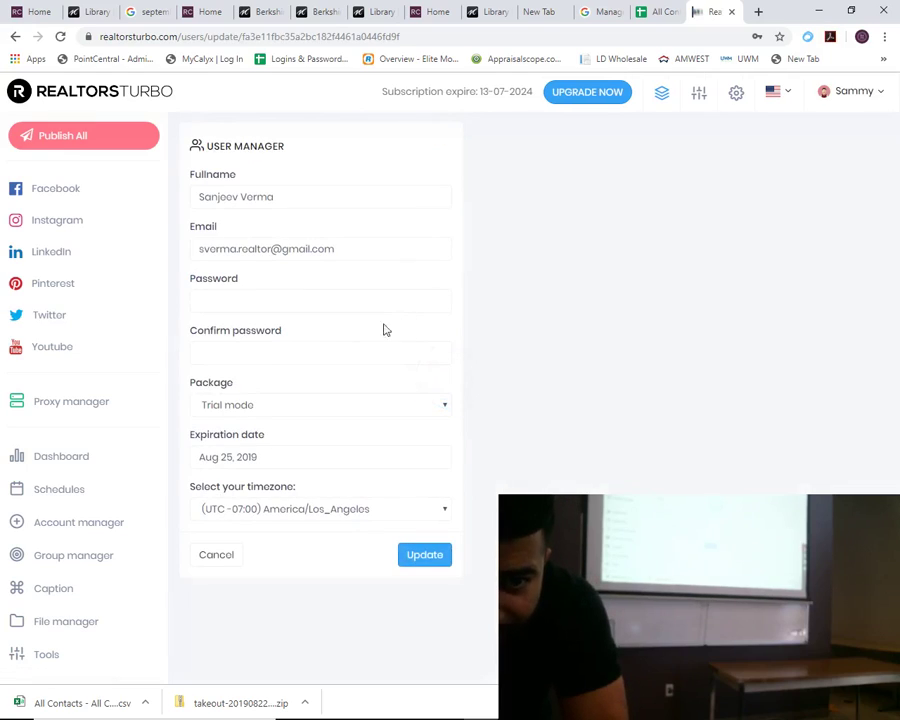
left_click(285, 414)
left_click(277, 485)
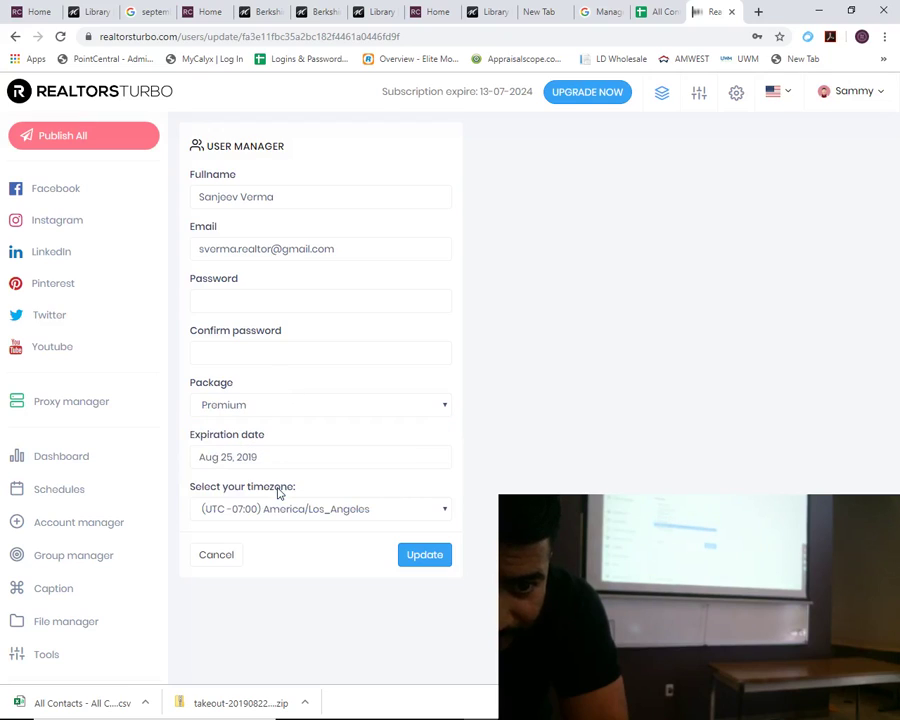
left_click(287, 465)
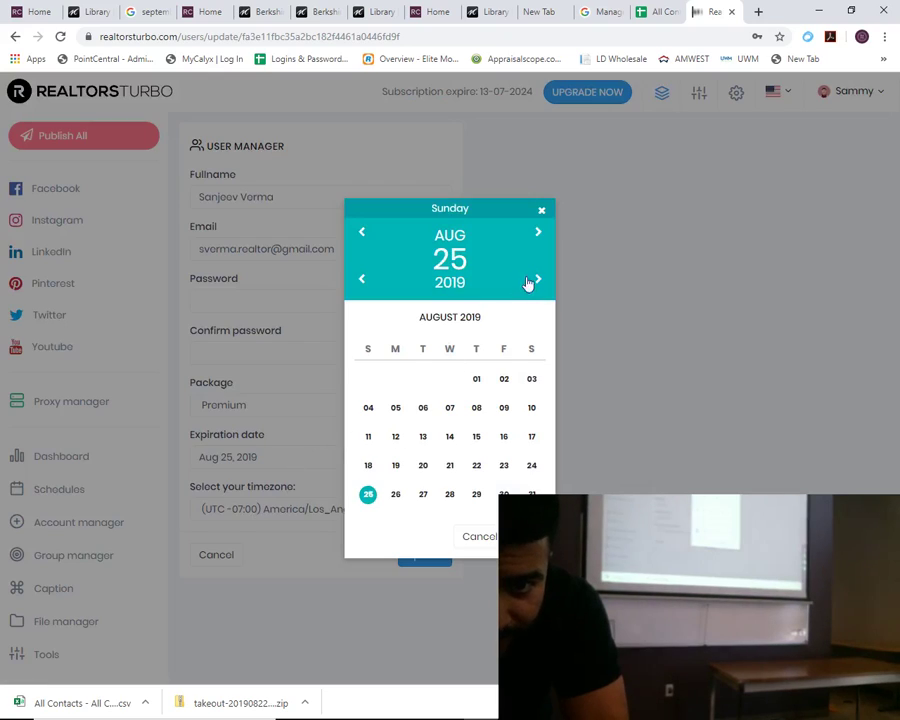
left_click(537, 282)
left_click(525, 536)
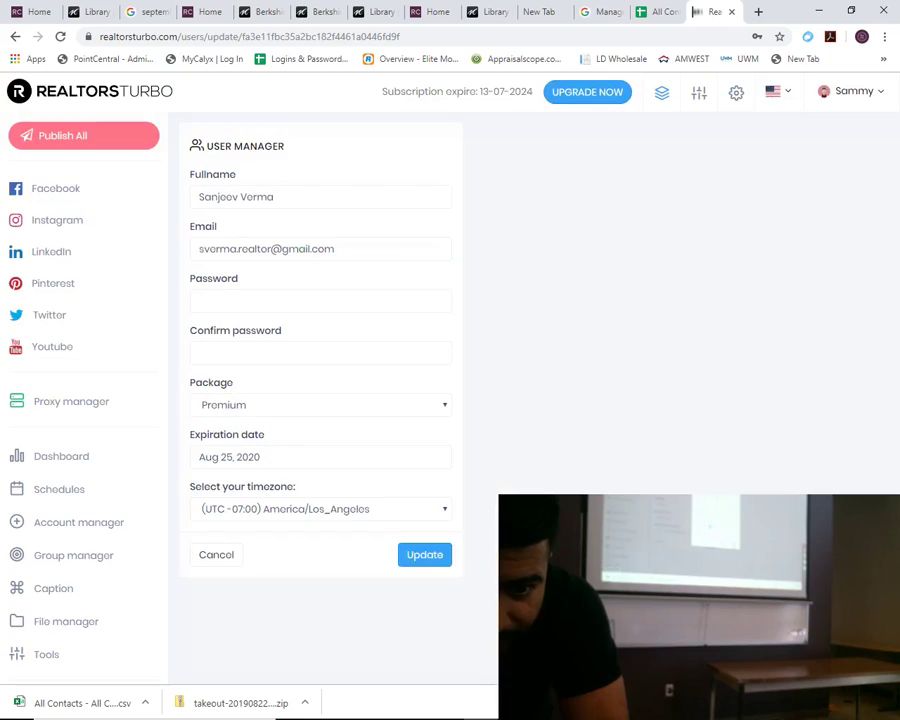
left_click(448, 554)
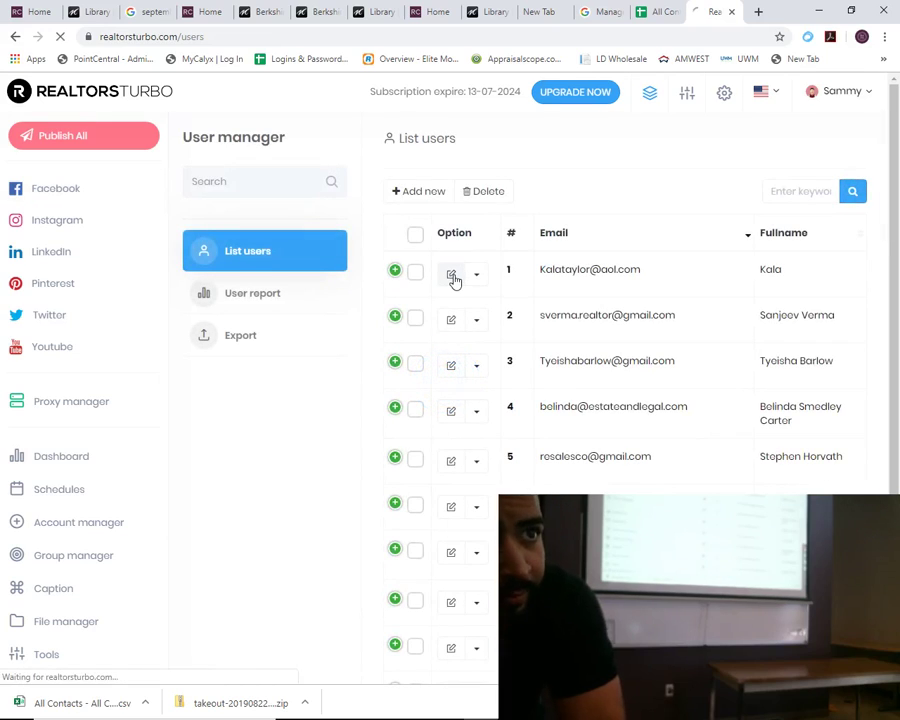
Upgrade the first listed user to Premium expiring Aug 25, 2020, and save
left_click(452, 276)
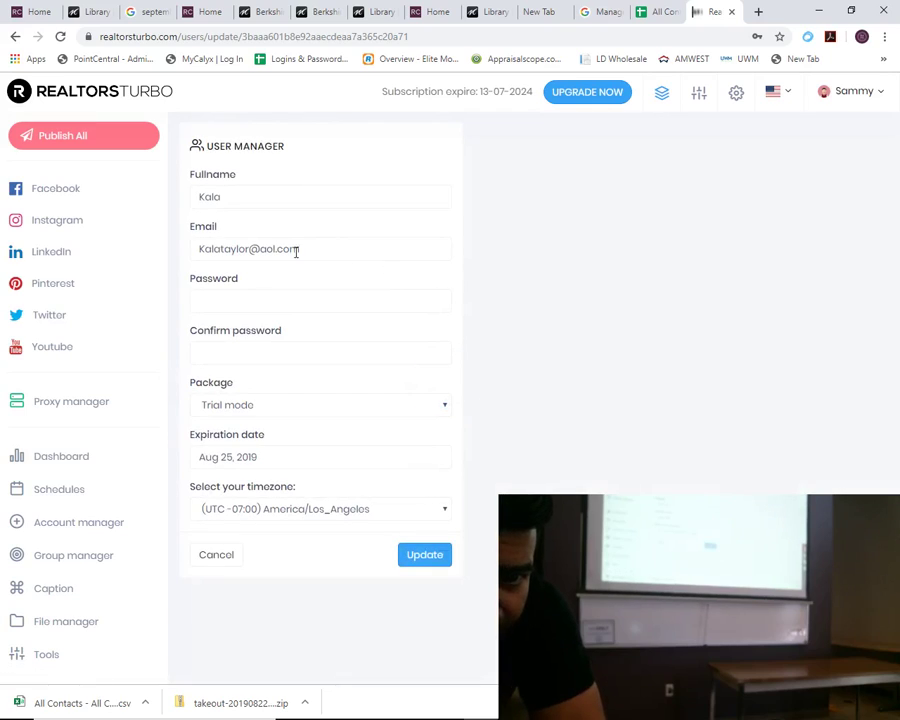
left_click(292, 406)
left_click(274, 484)
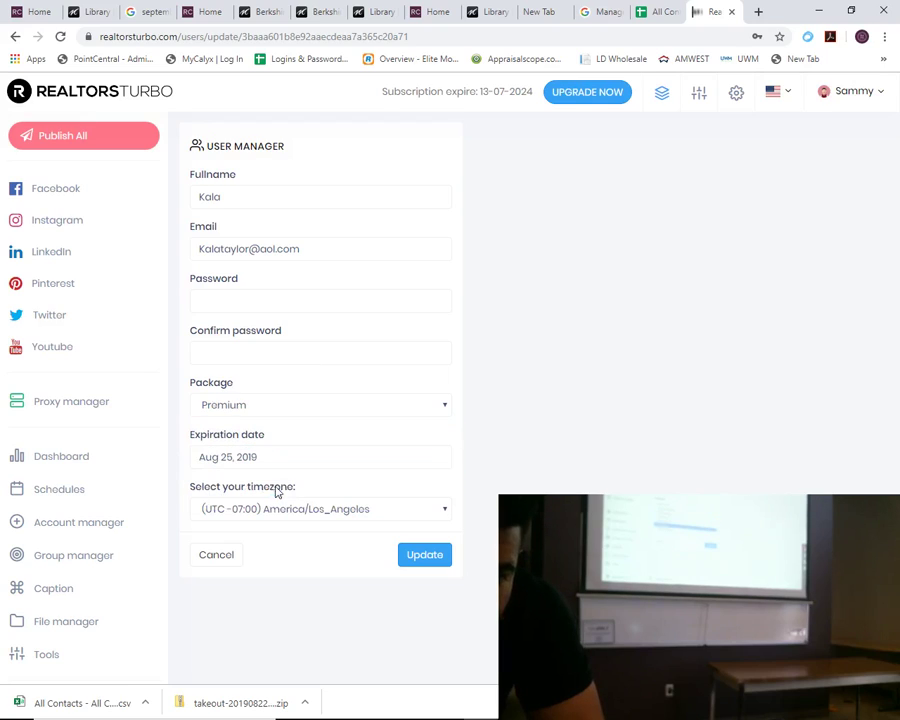
left_click(343, 456)
left_click(538, 282)
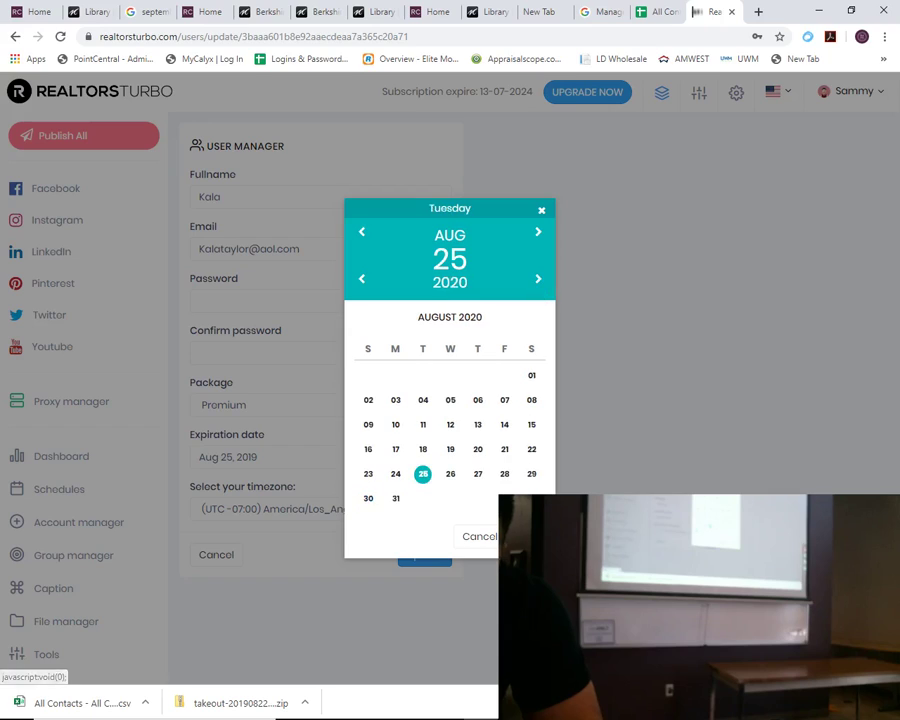
left_click(525, 536)
left_click(440, 557)
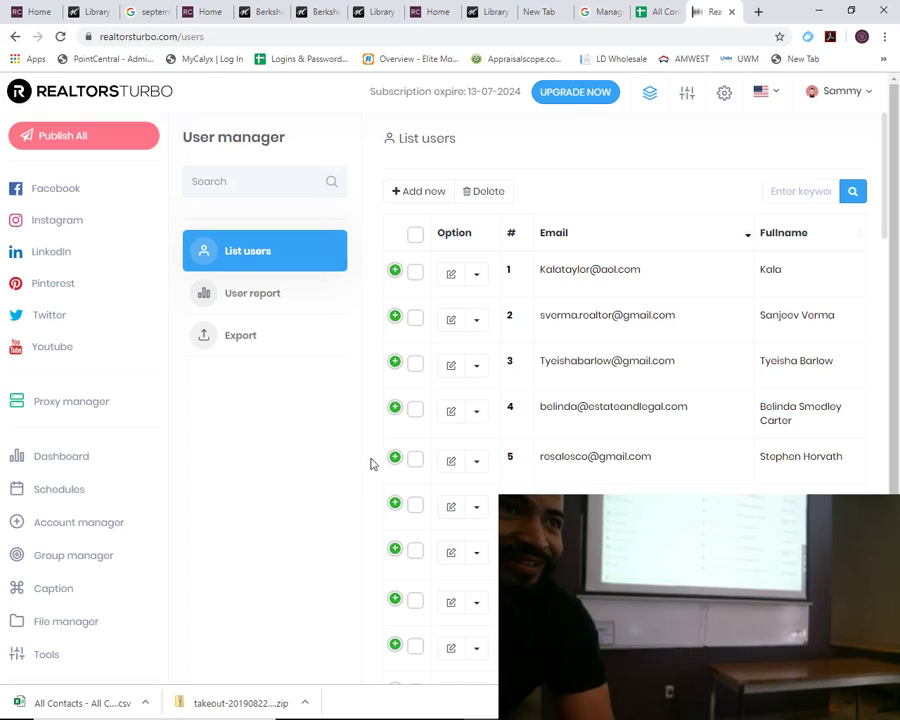
Reload the User manager list and open the first listed user for editing
mouse_move(192, 717)
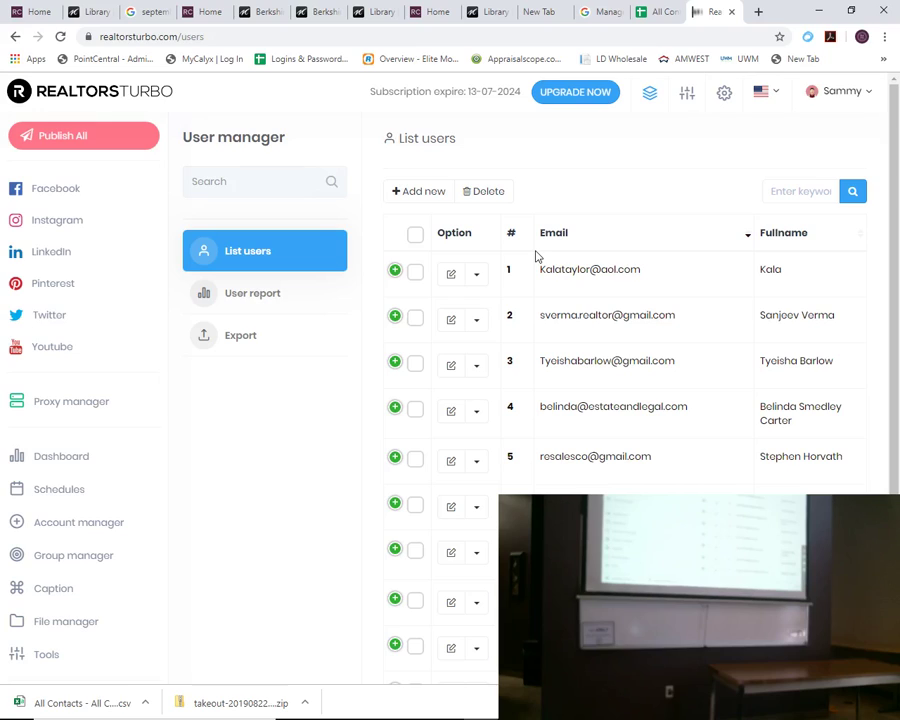
scroll(127, 496, "down", 4)
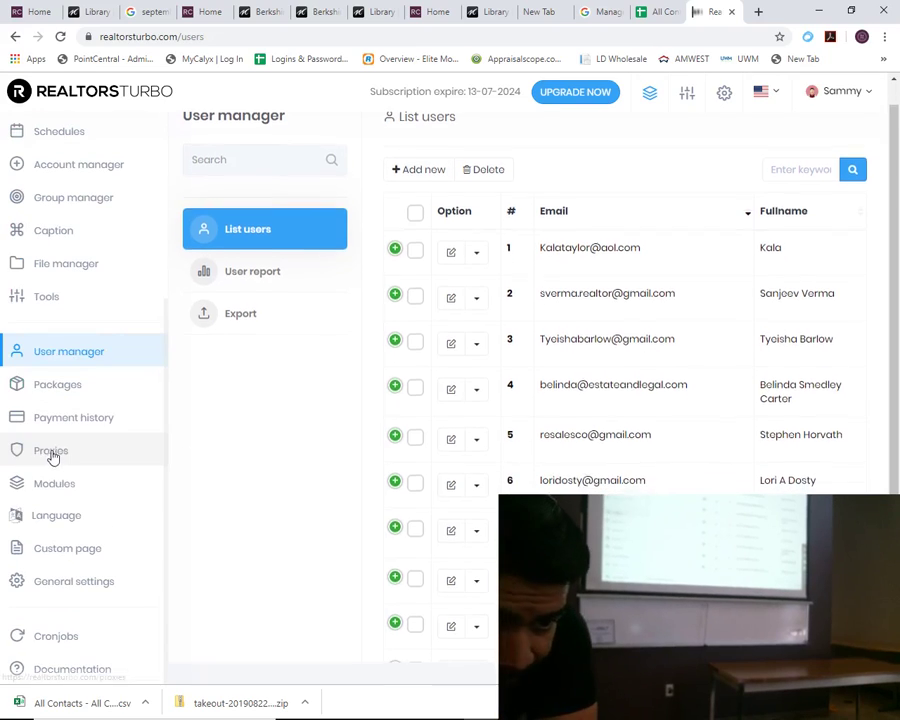
left_click(95, 362)
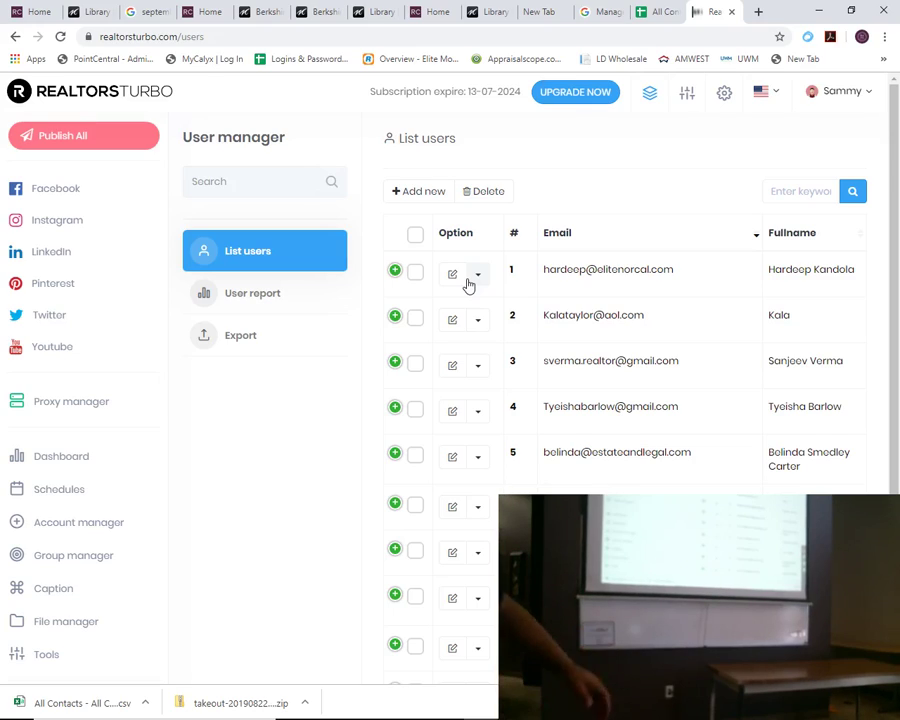
left_click(458, 281)
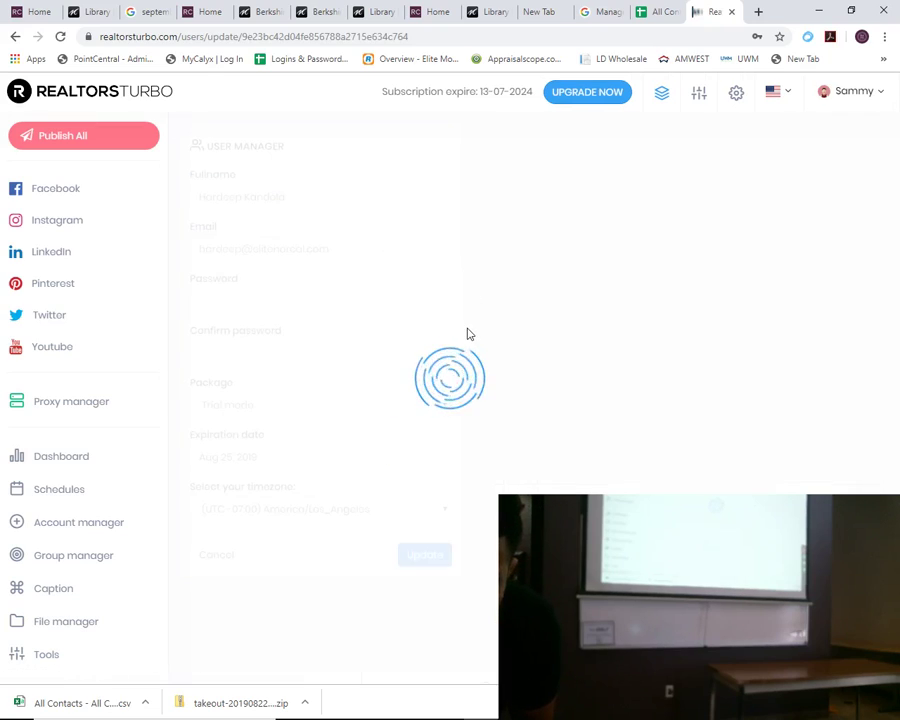
Choose Premium for the first user, set expiration to Aug 25, 2020, and click Update
left_click(346, 403)
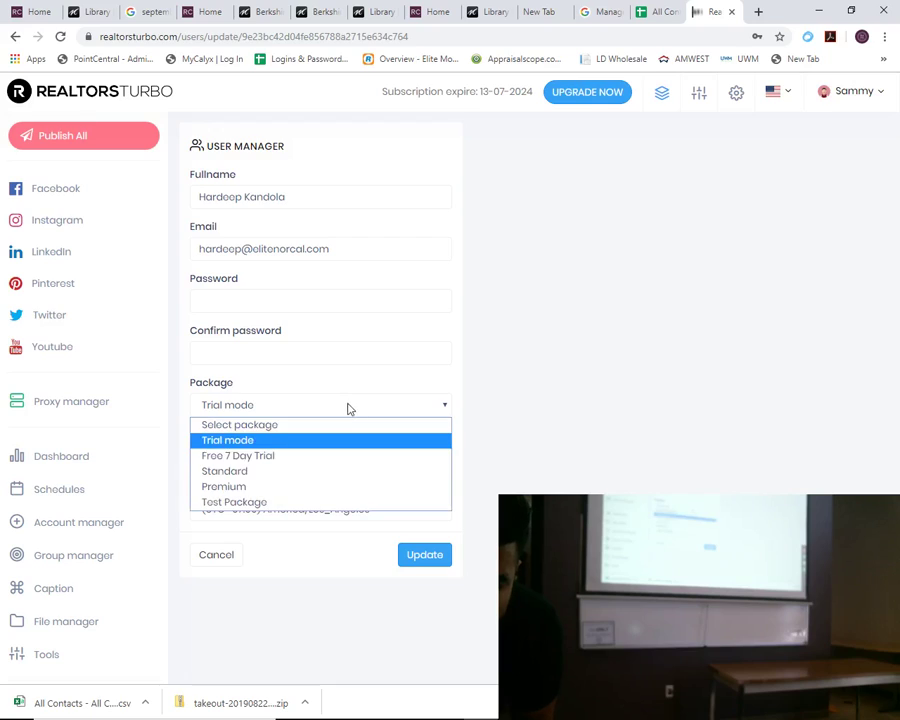
left_click(281, 489)
left_click(315, 460)
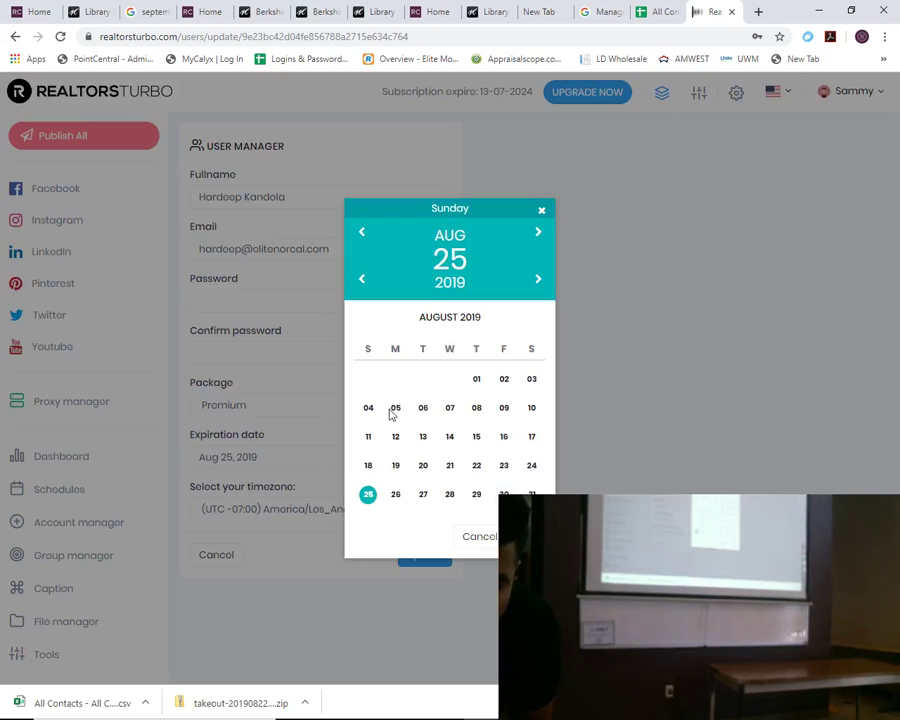
left_click(538, 281)
left_click(518, 537)
left_click(424, 552)
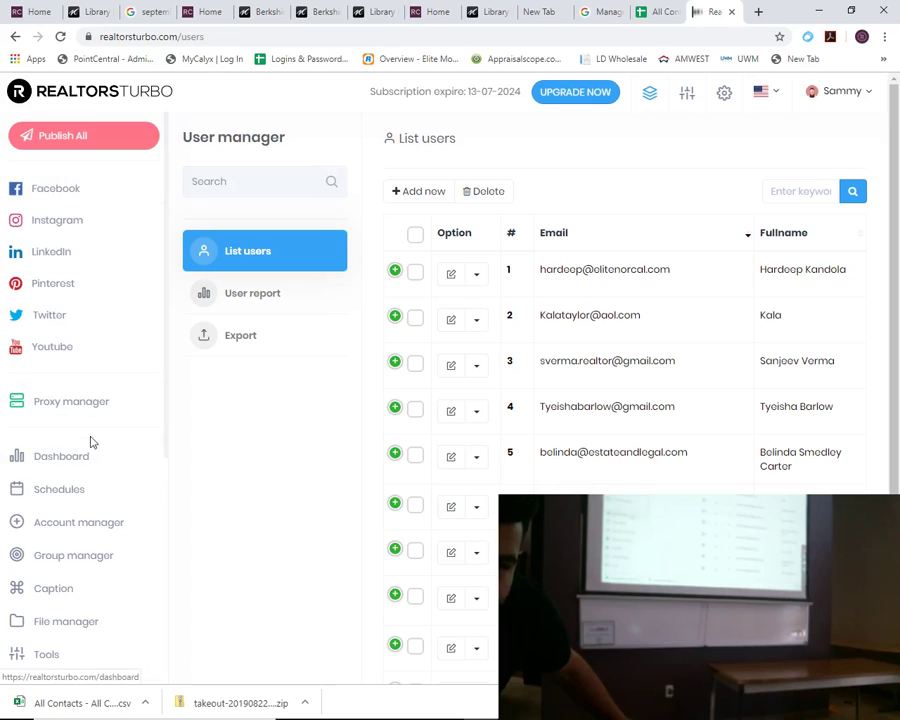
Edit the top-listed user, changing Trial mode to Premium expiring Aug 25, 2020, and save
scroll(100, 480, "down", 3)
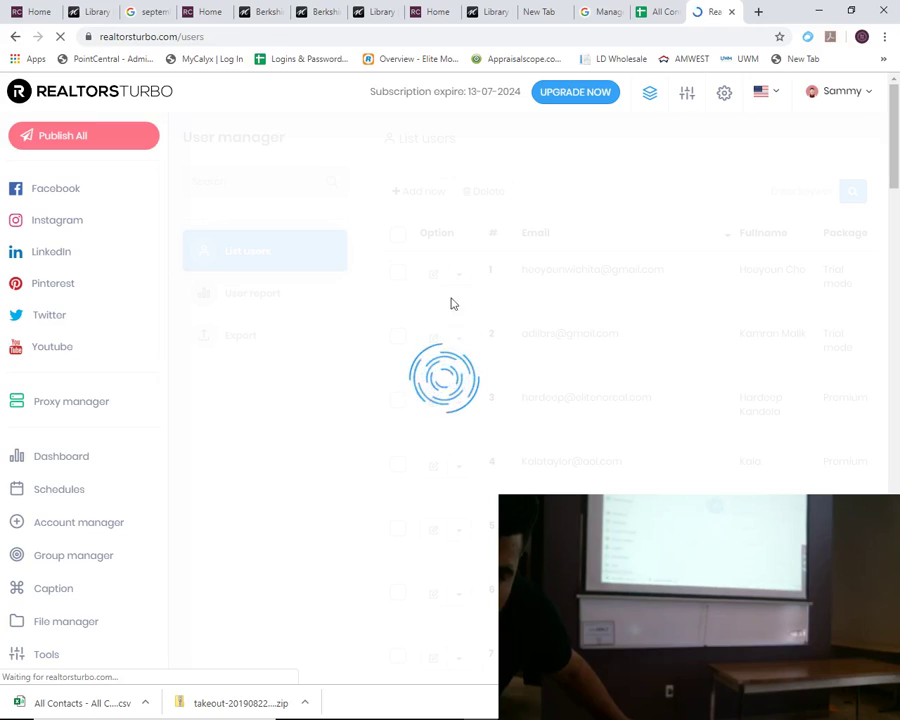
left_click(451, 279)
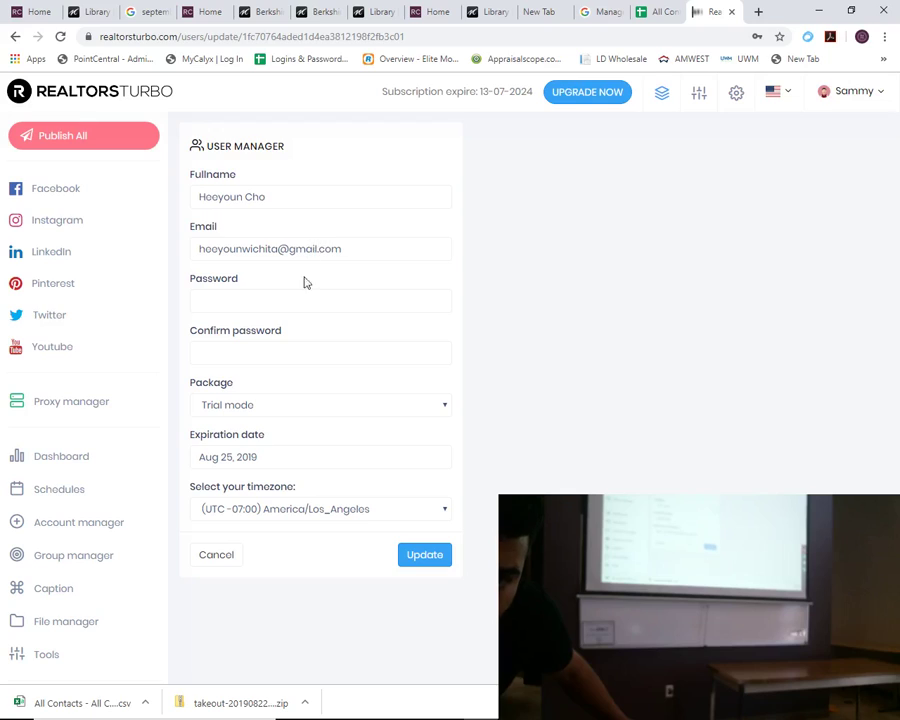
left_click(302, 410)
left_click(261, 484)
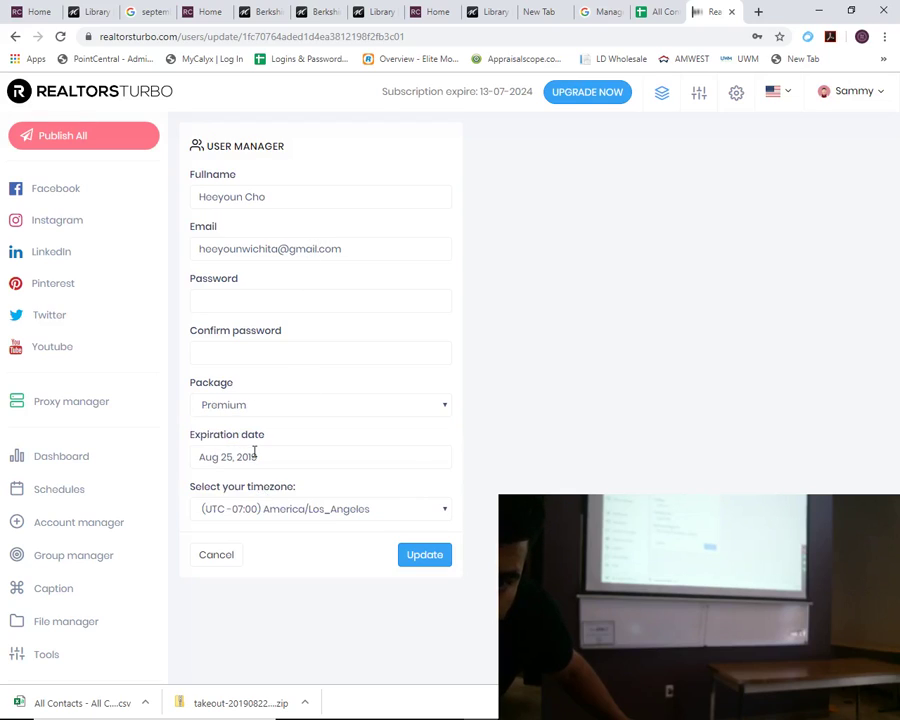
left_click(254, 456)
left_click(540, 280)
left_click(525, 536)
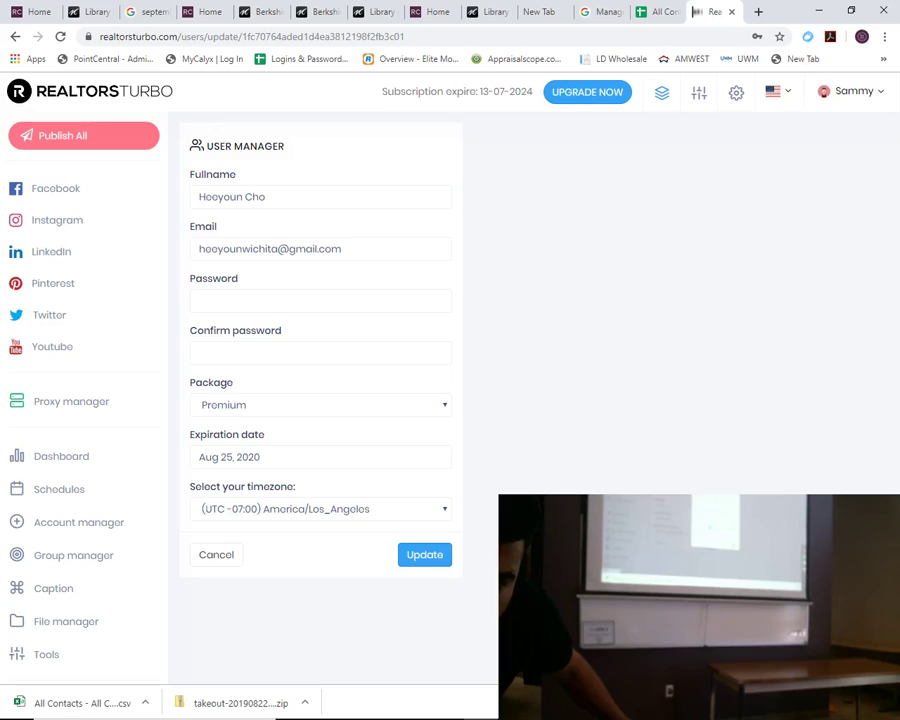
left_click(427, 554)
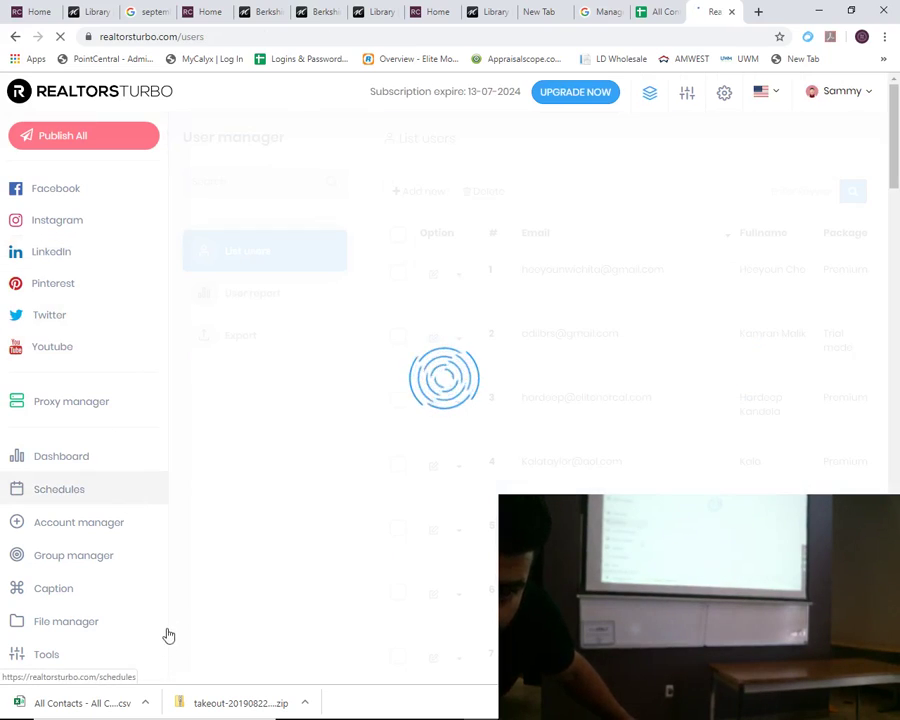
Edit row 2's user, changing Trial mode to Premium expiring Aug 25, 2020, and save
scroll(100, 486, "down", 2)
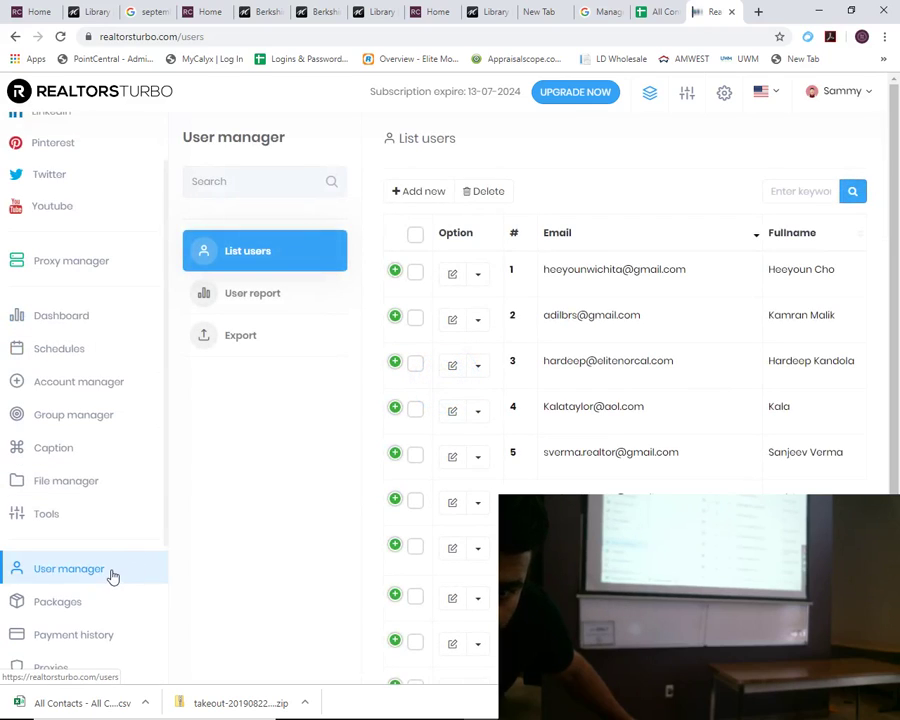
left_click(453, 321)
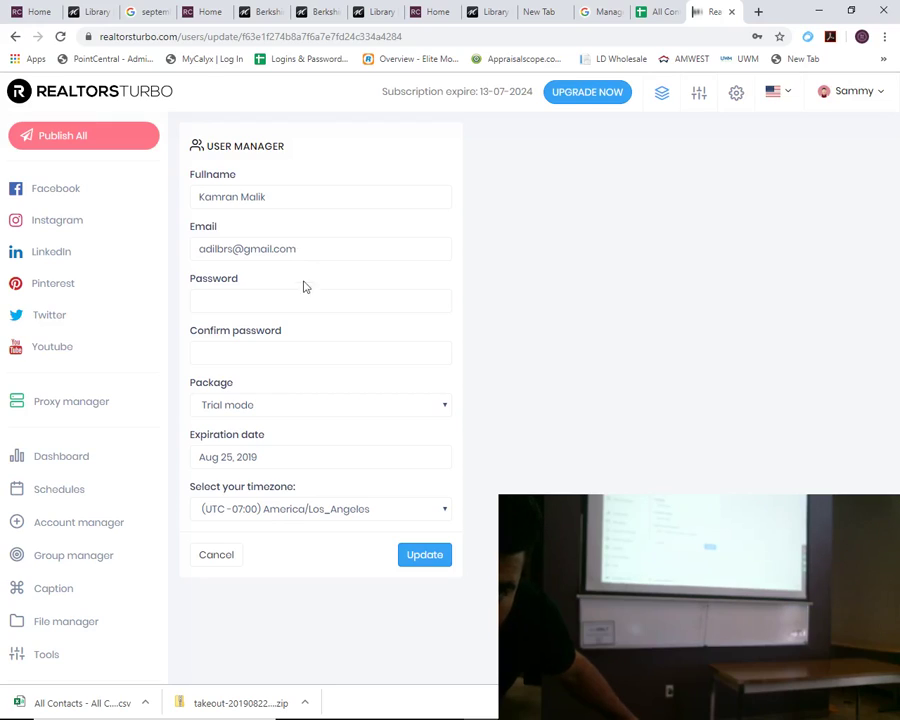
left_click(340, 412)
left_click(279, 487)
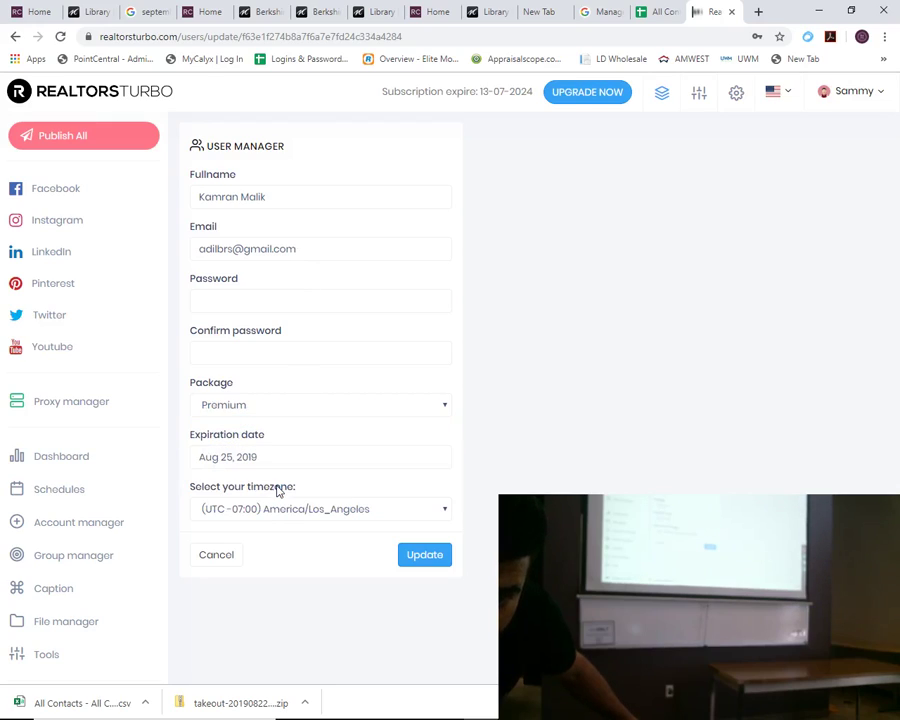
left_click(284, 457)
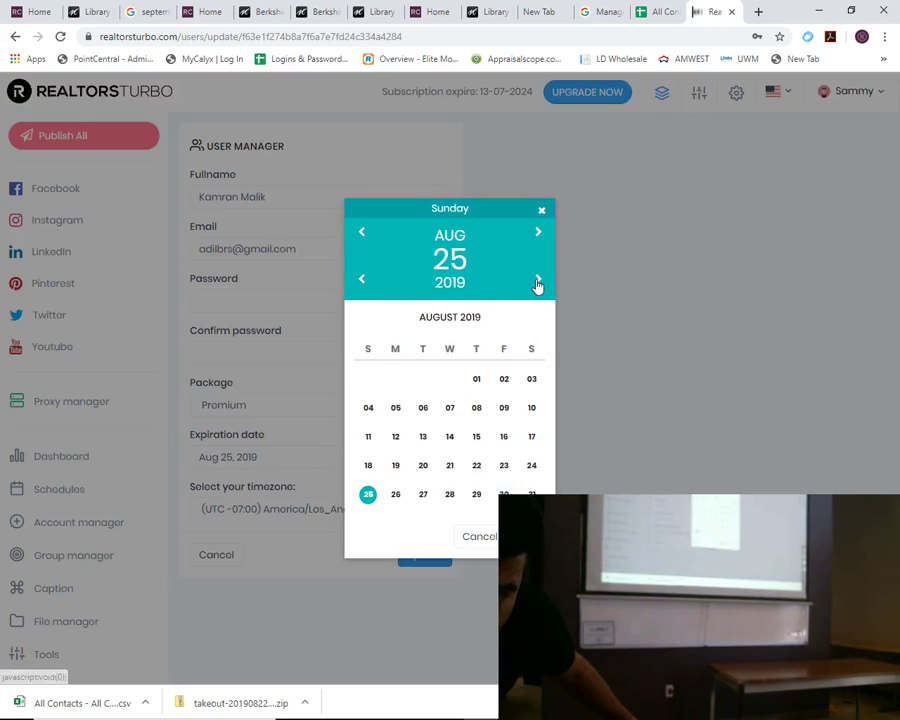
left_click(538, 282)
left_click(524, 536)
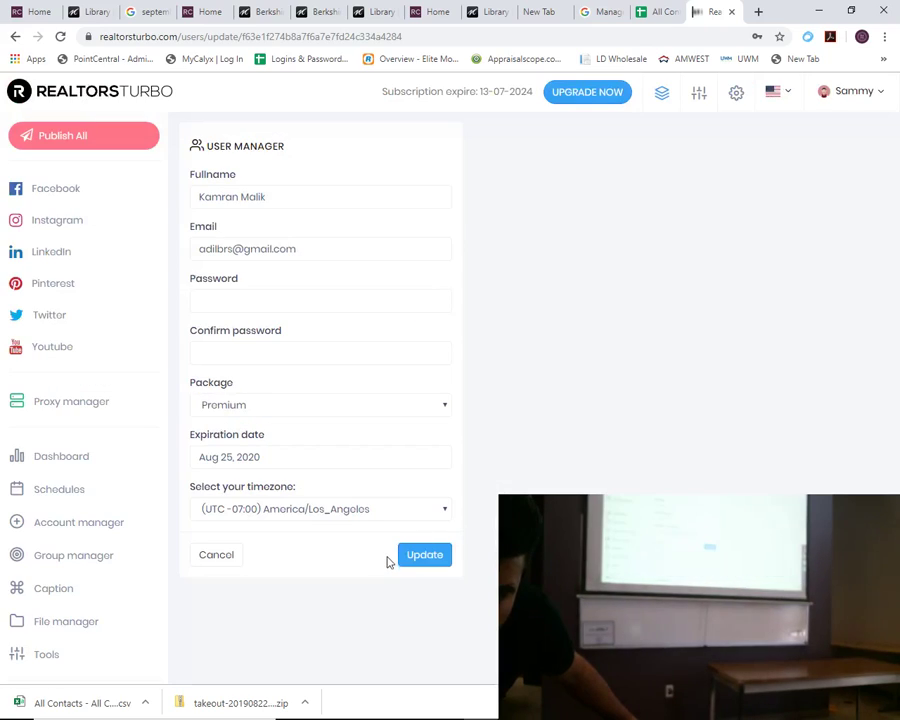
left_click(424, 558)
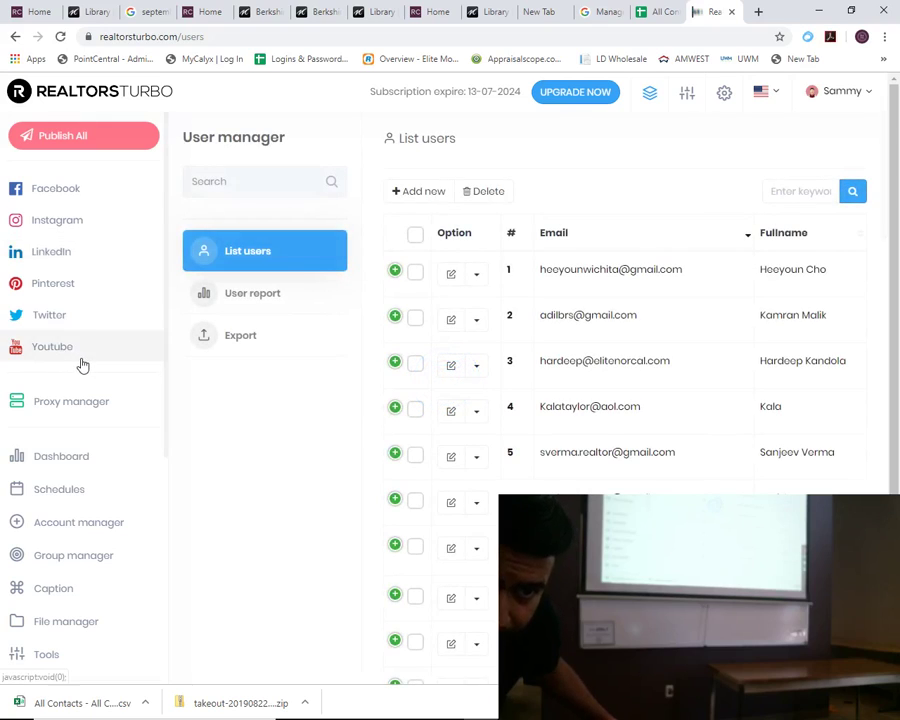
scroll(612, 372, "down", 1)
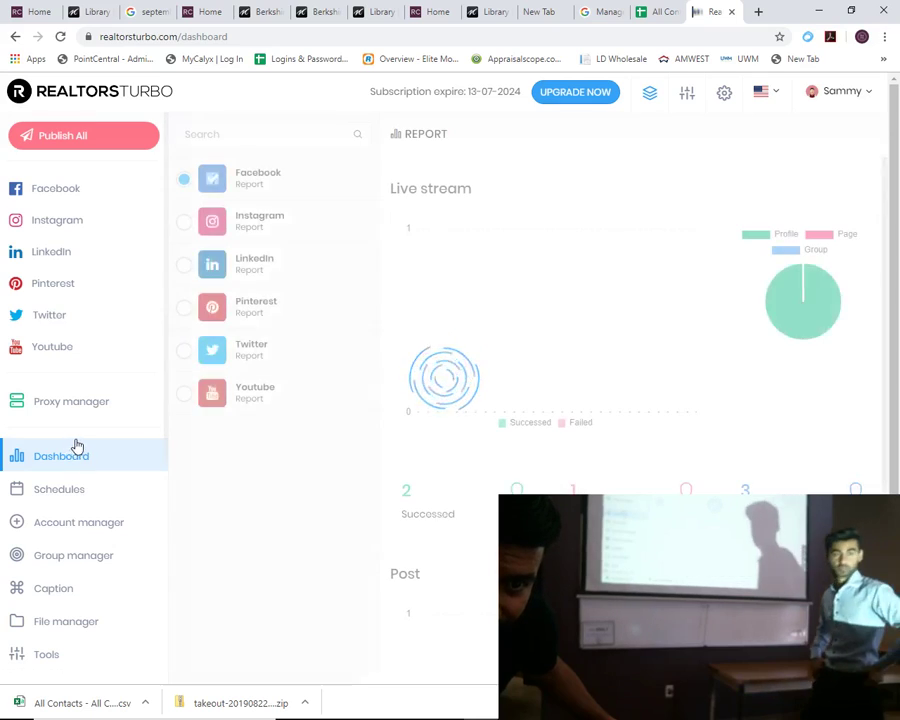
scroll(100, 320, "down", 2)
scroll(103, 307, "up", 2)
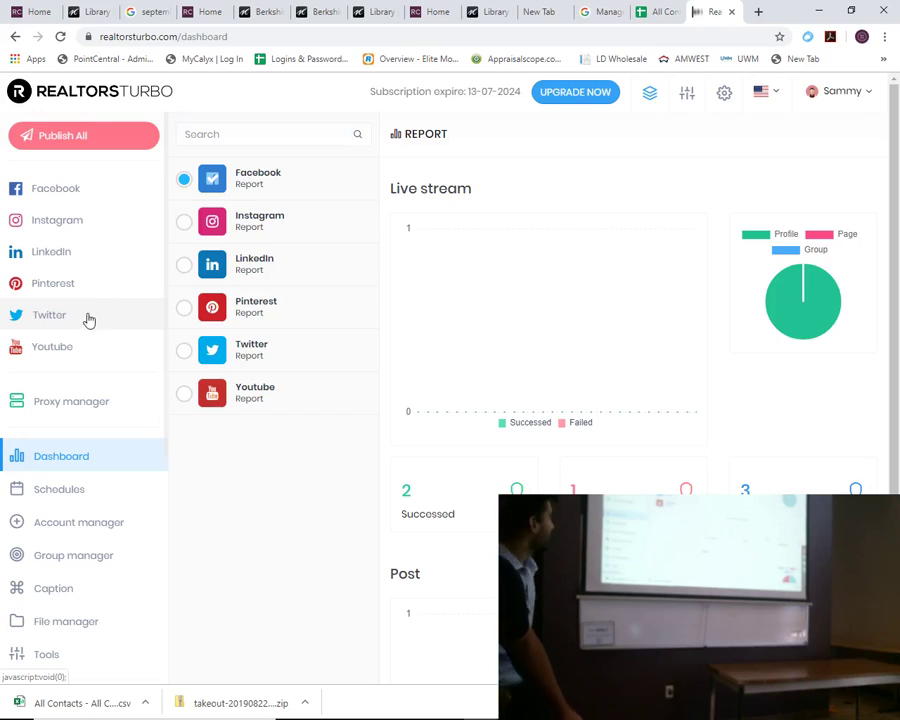
scroll(116, 370, "down", 2)
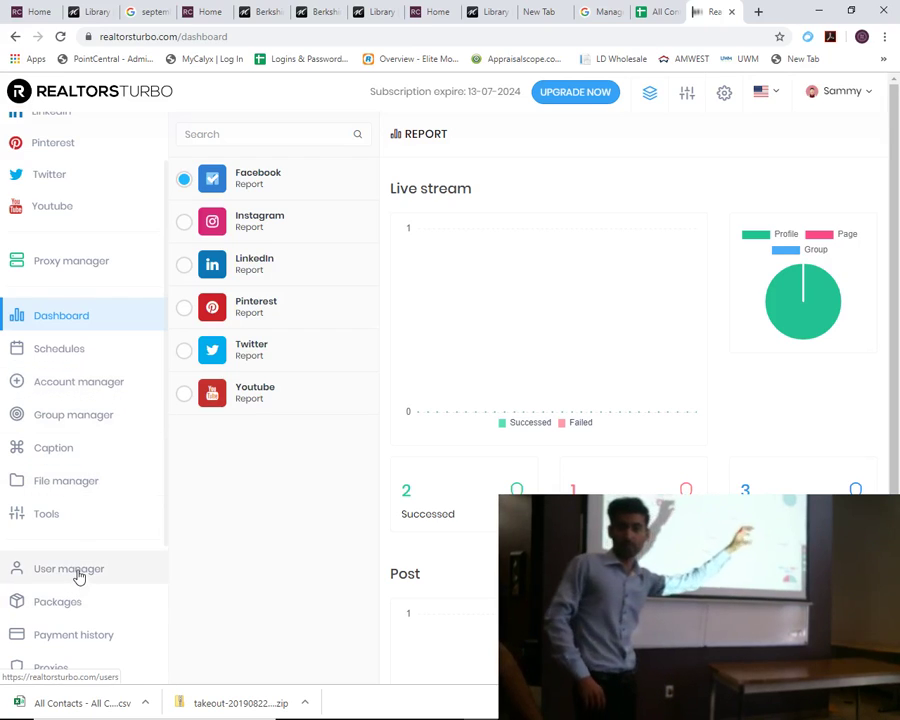
scroll(75, 466, "up", 2)
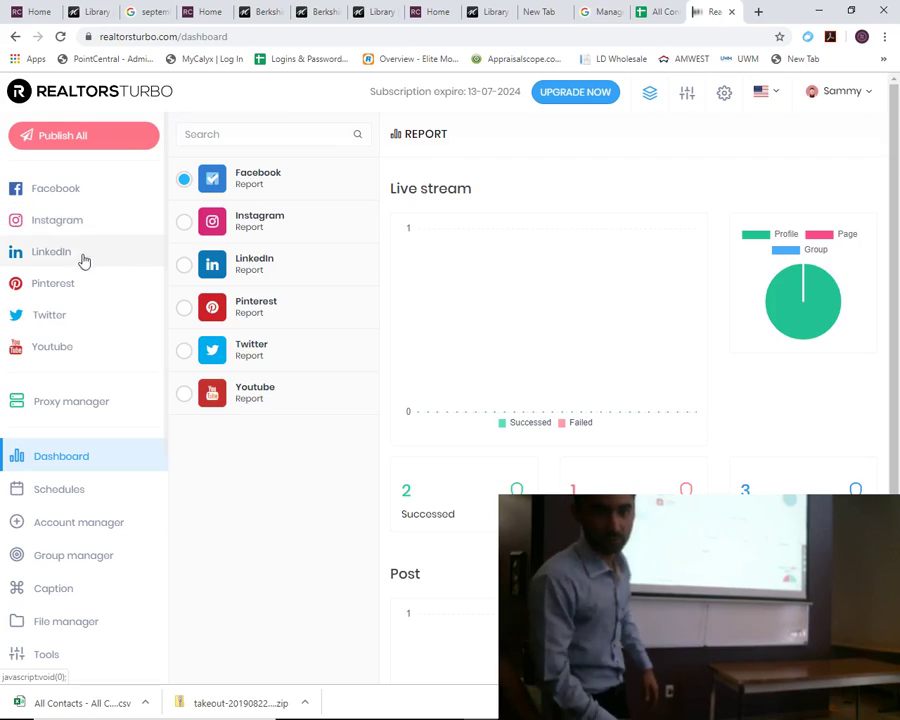
Open Account manager and scroll through the connected Facebook Accounts list
left_click(100, 525)
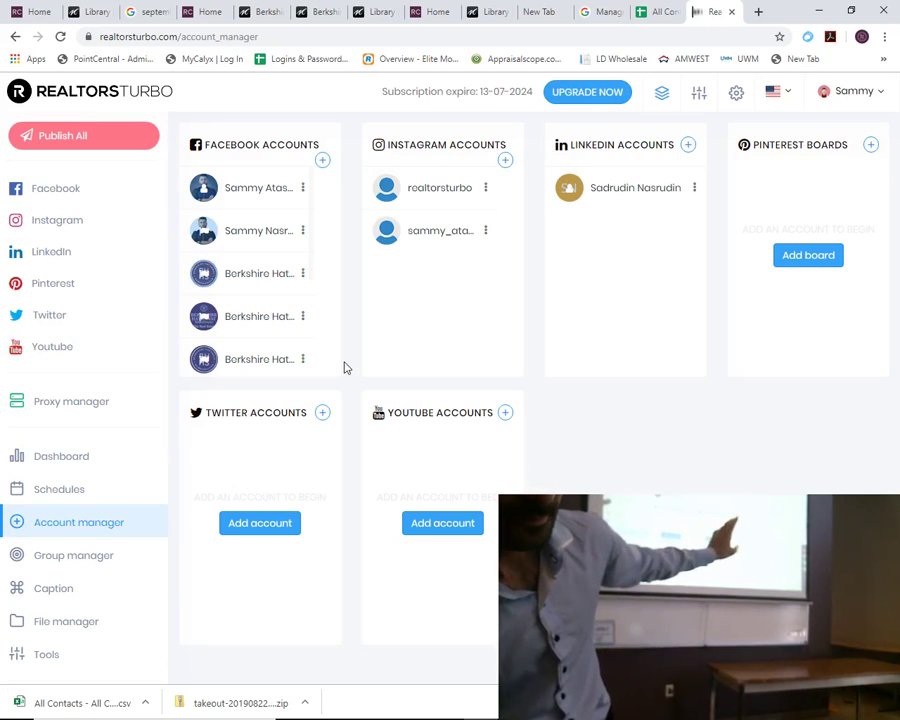
scroll(287, 237, "down", 5)
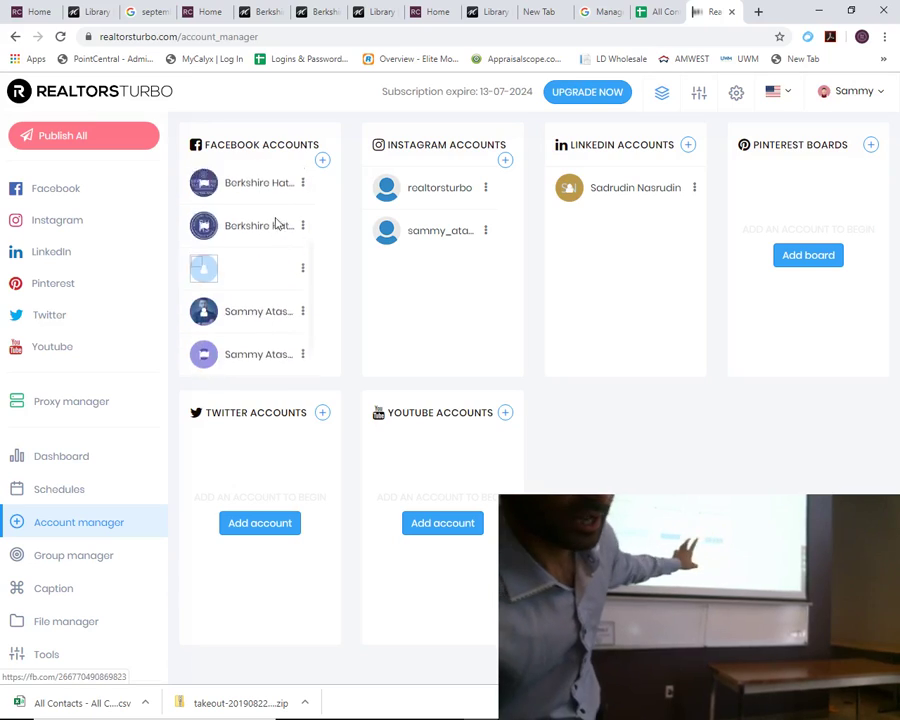
scroll(281, 218, "up", 5)
scroll(217, 365, "down", 3)
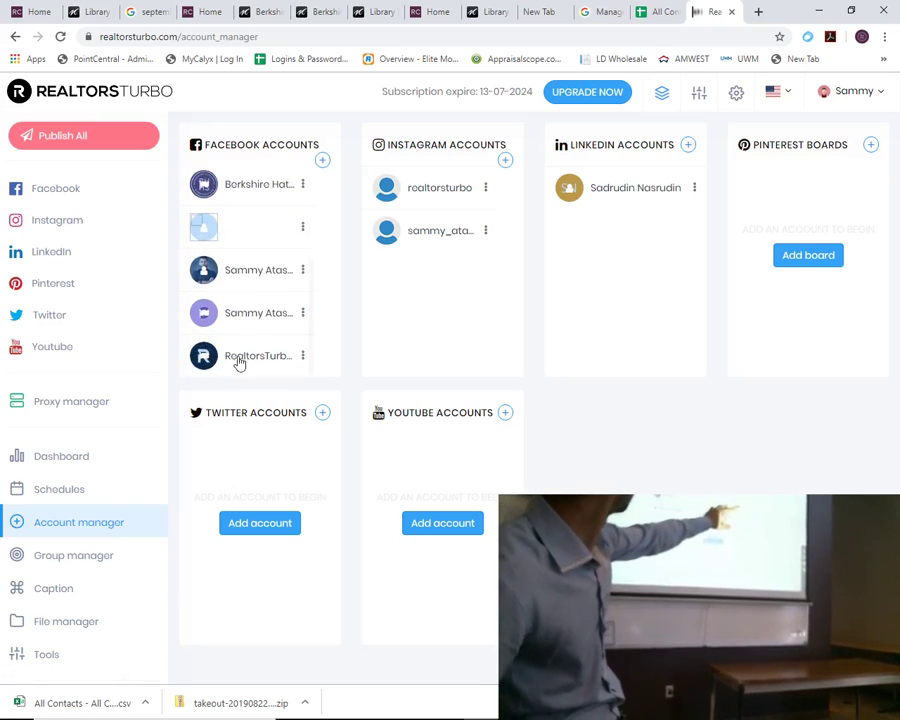
scroll(287, 320, "up", 4)
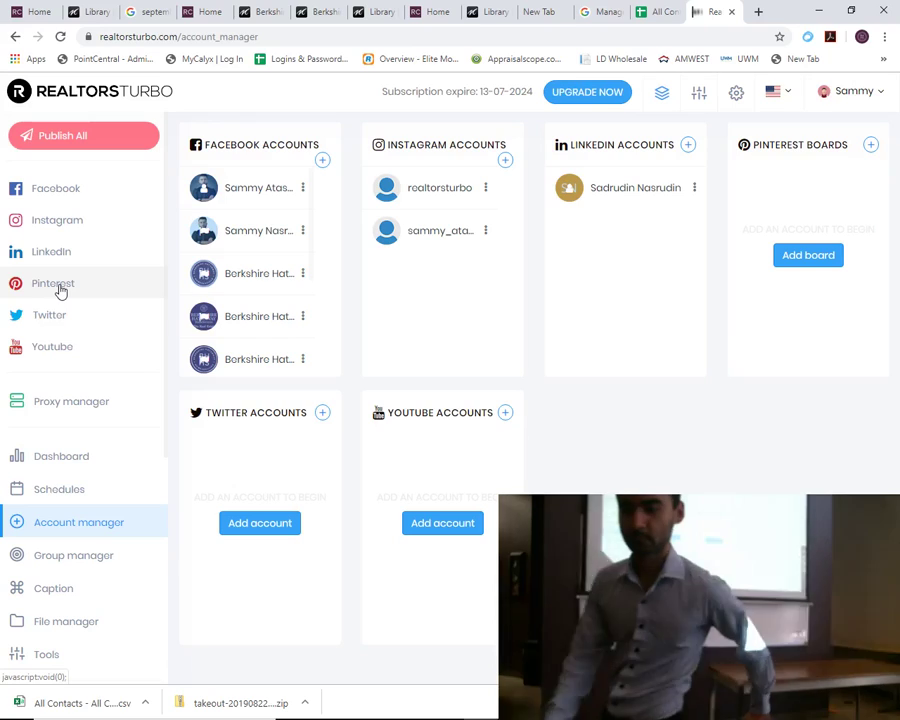
Open the Add Facebook Account dialog on its Facebook For Iphone/Android username-and-password tab
left_click(326, 166)
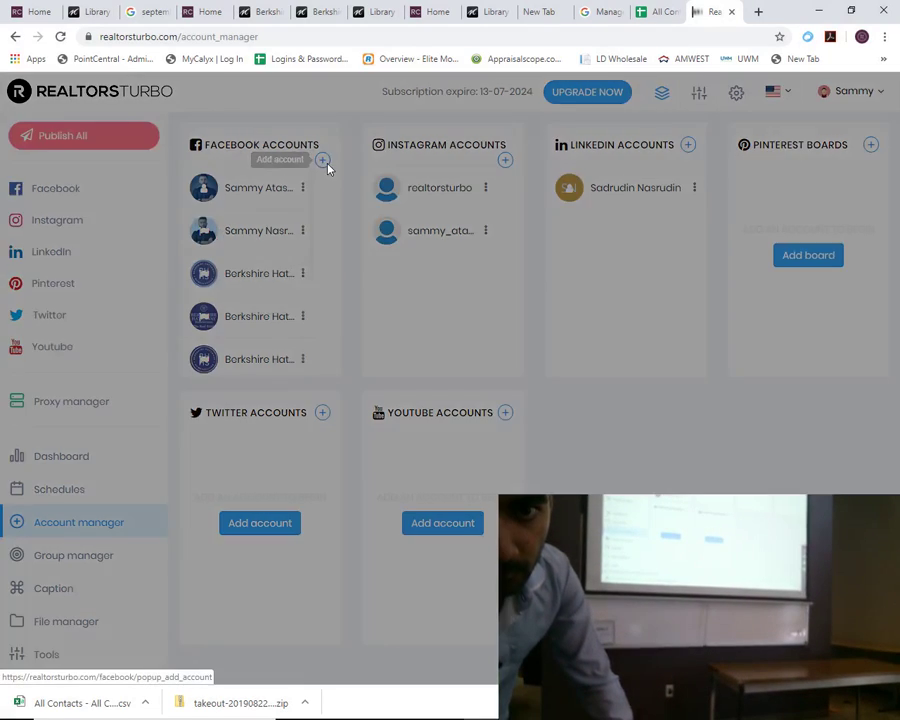
left_click(476, 150)
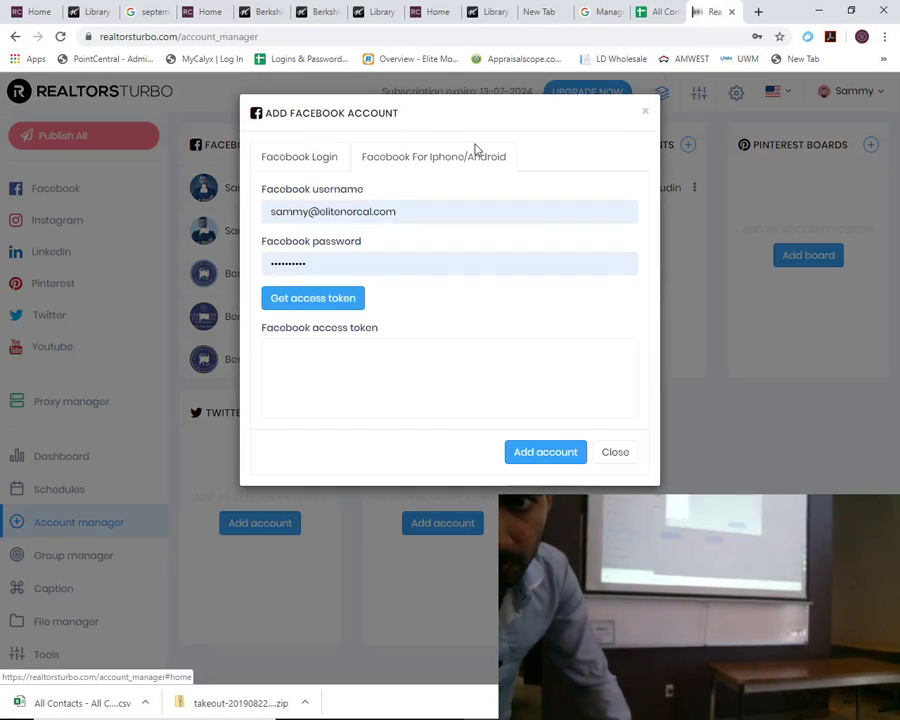
left_click(325, 160)
left_click(645, 112)
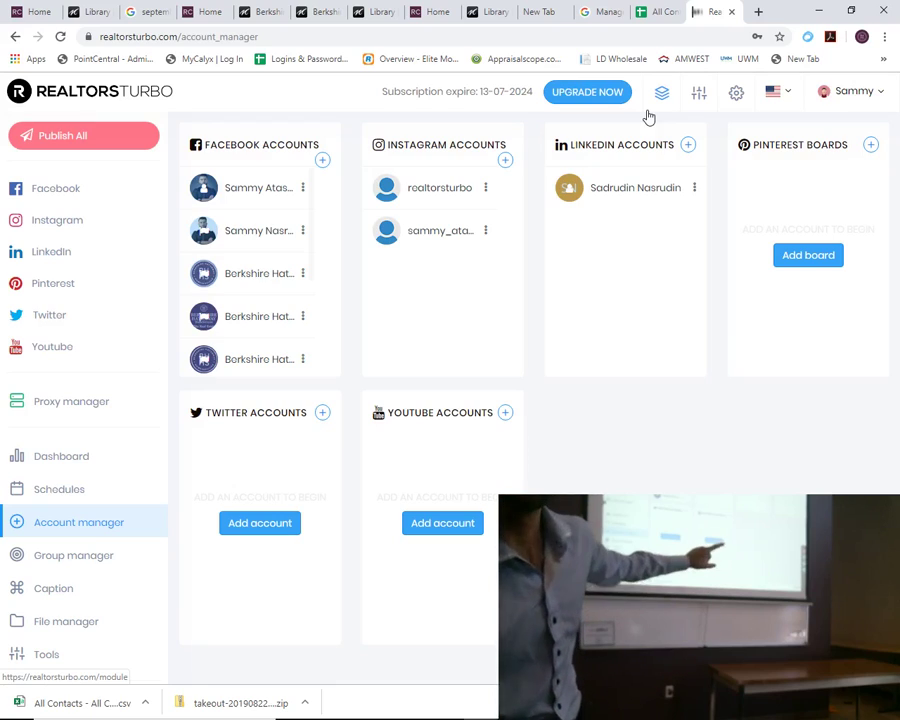
left_click(322, 160)
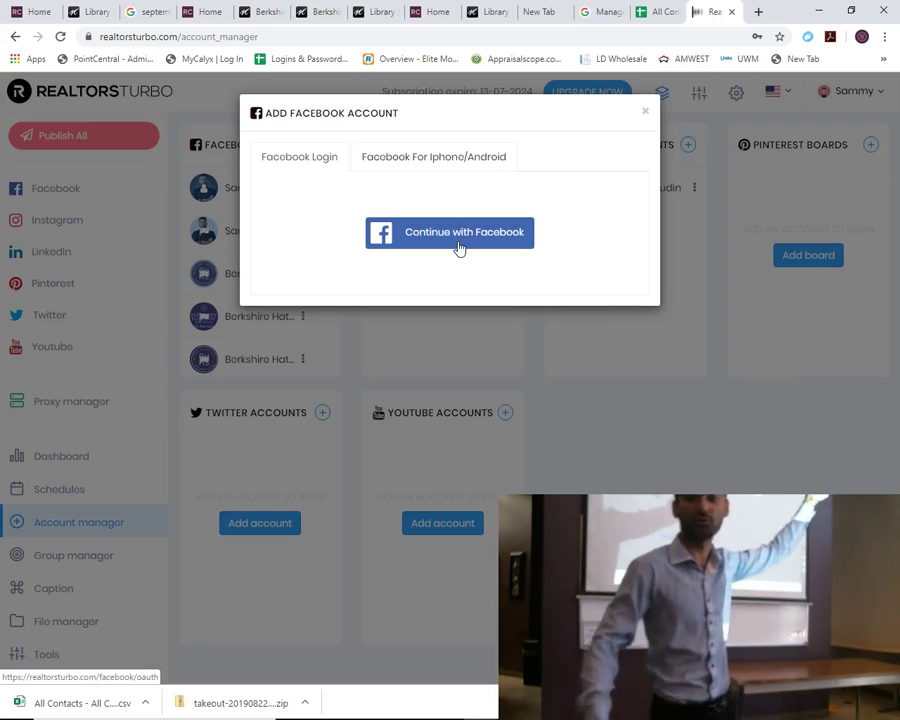
left_click(440, 166)
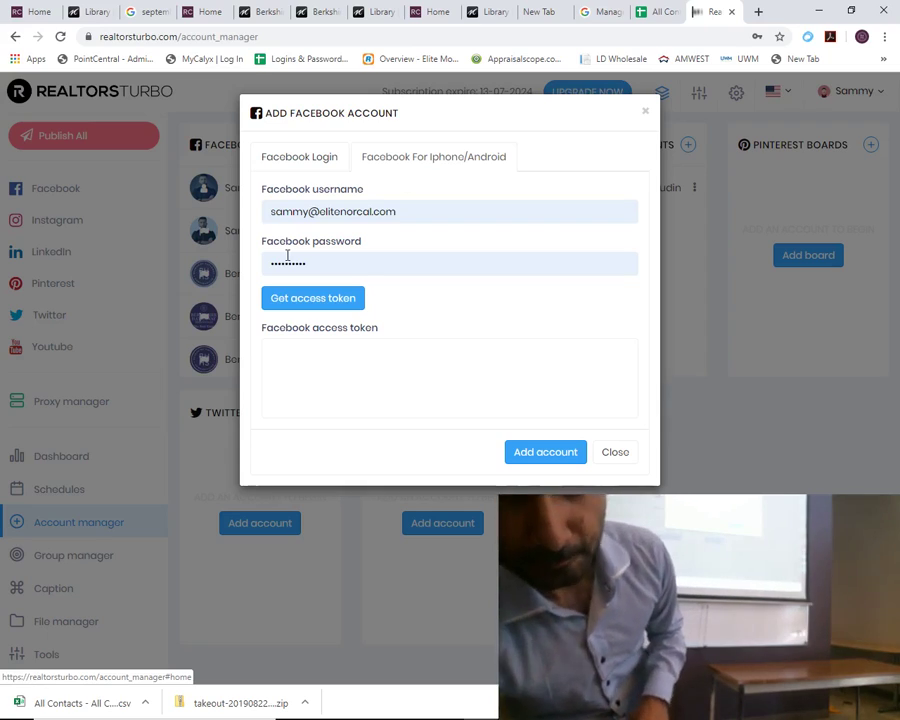
Request an access token, then refill the username from the saved login, retype the password, and retry
left_click(313, 306)
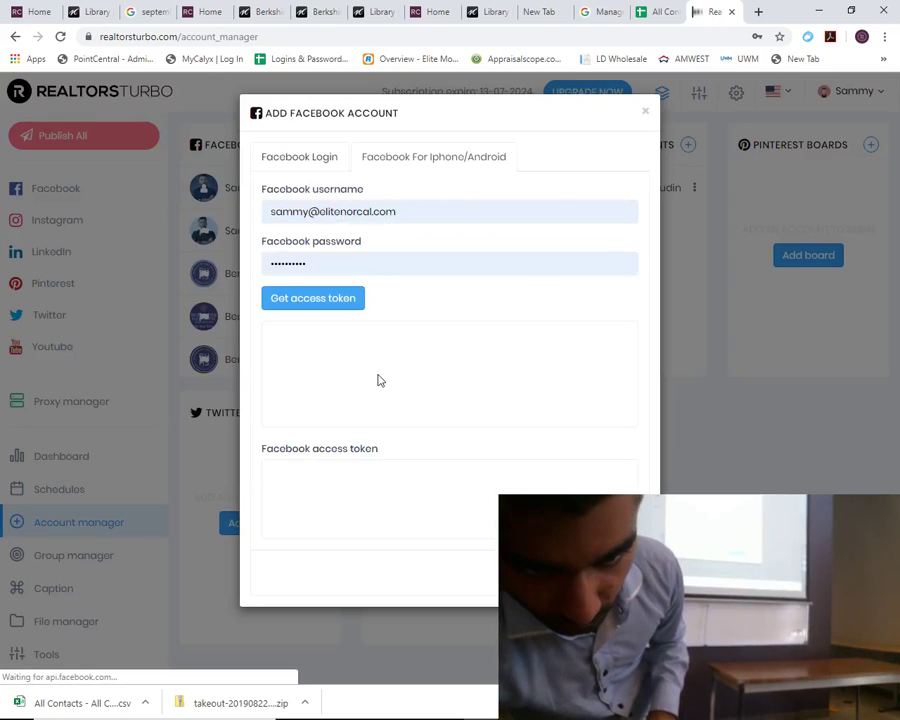
left_click(386, 210)
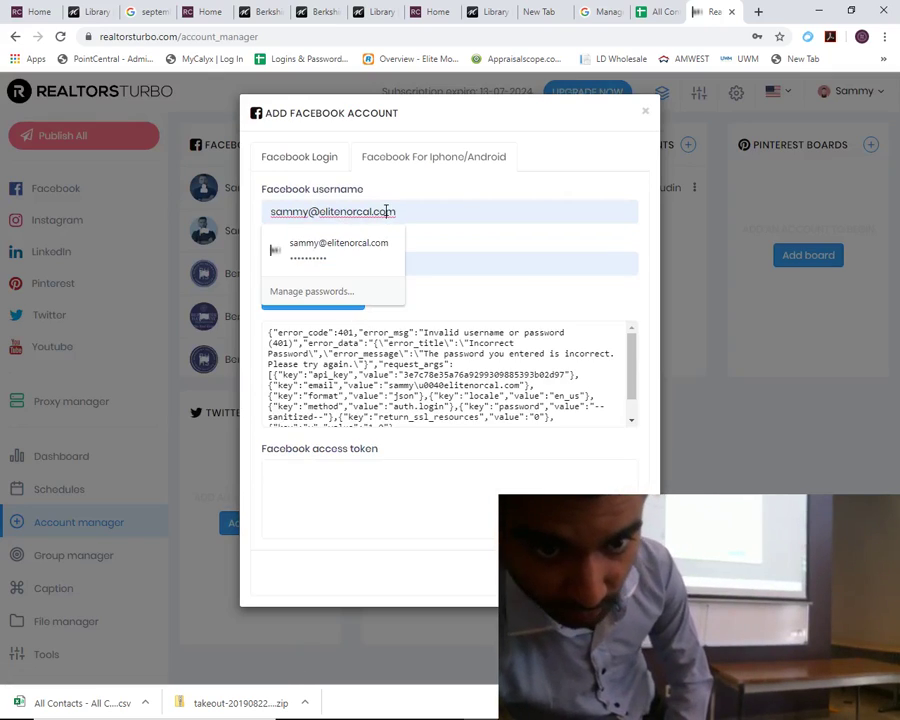
triple_click(442, 209)
key("BackSpace")
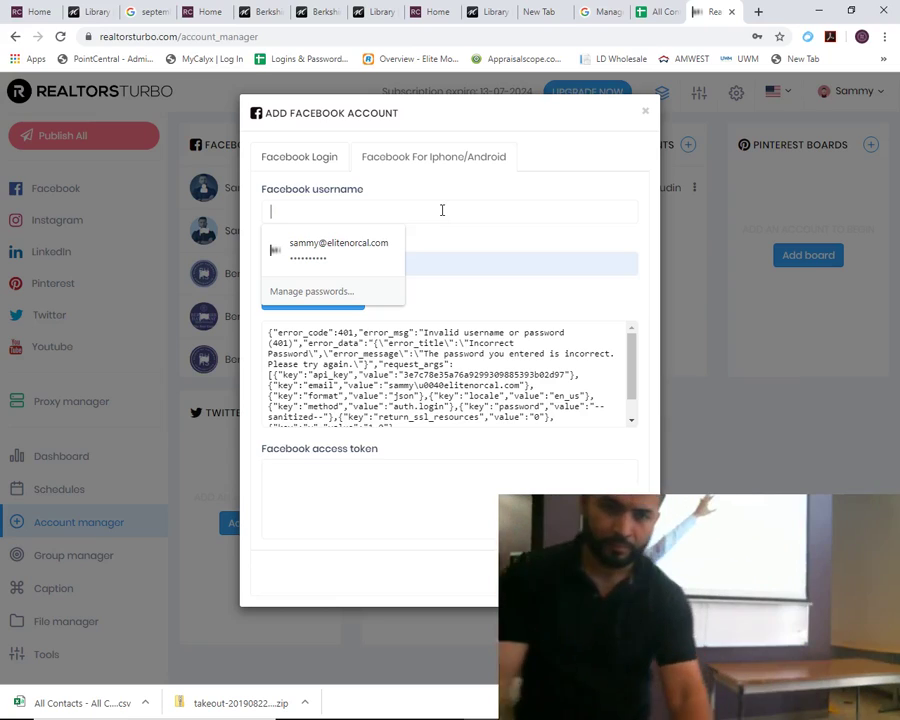
type("asomudin510")
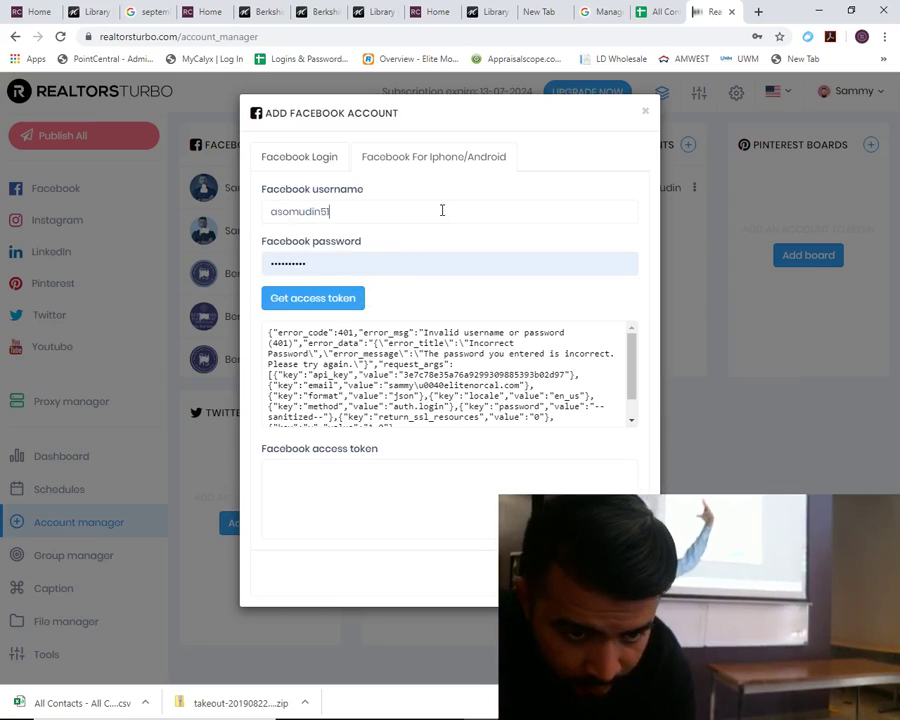
left_click_drag(374, 212, 263, 211)
key("BackSpace")
left_click(364, 240)
left_click(360, 254)
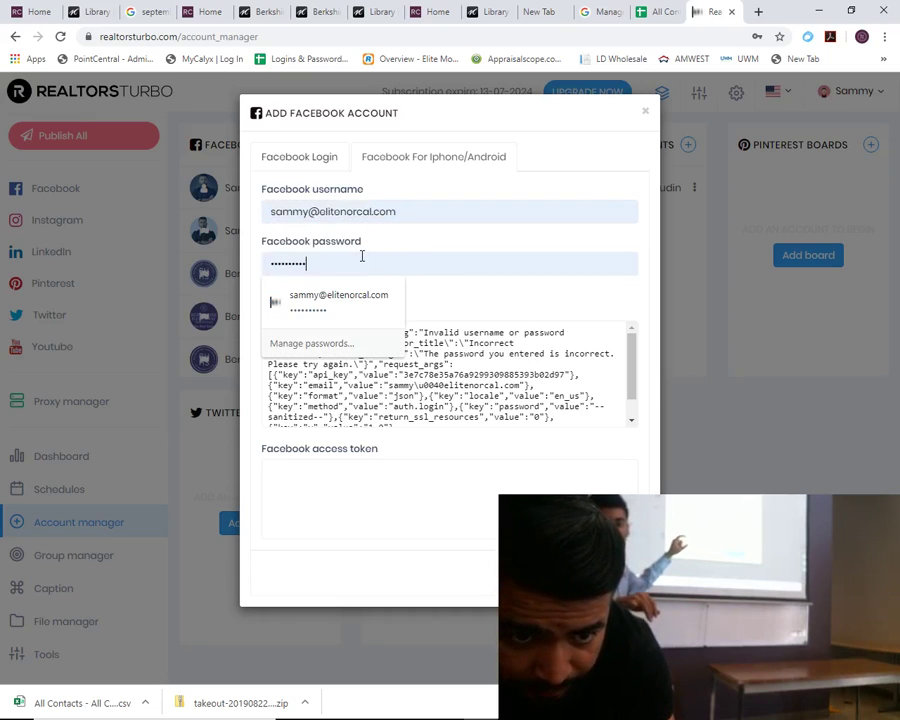
double_click(360, 254)
type("********")
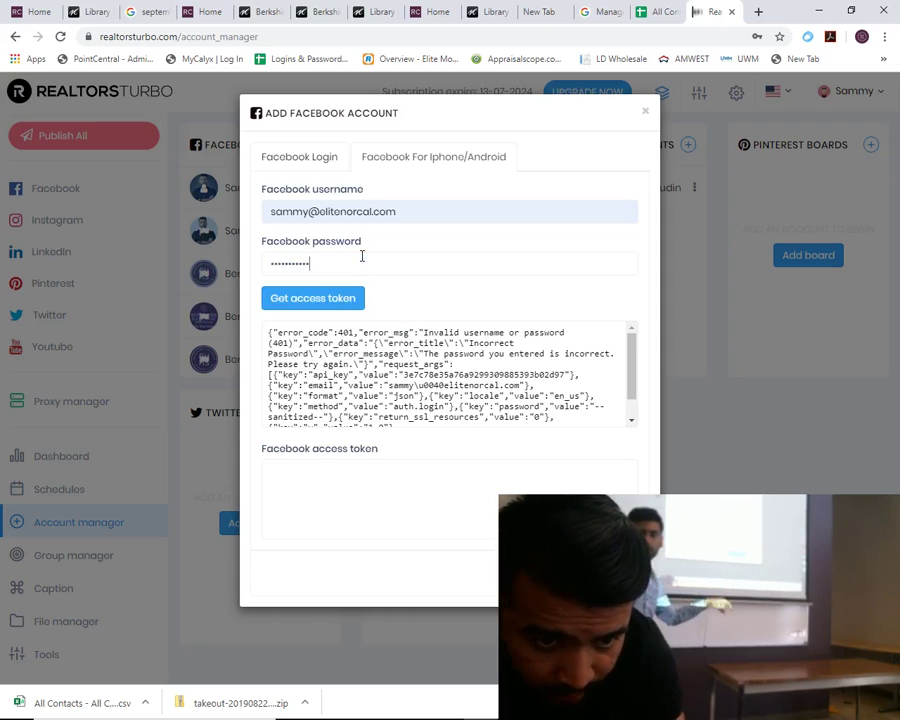
left_click(350, 300)
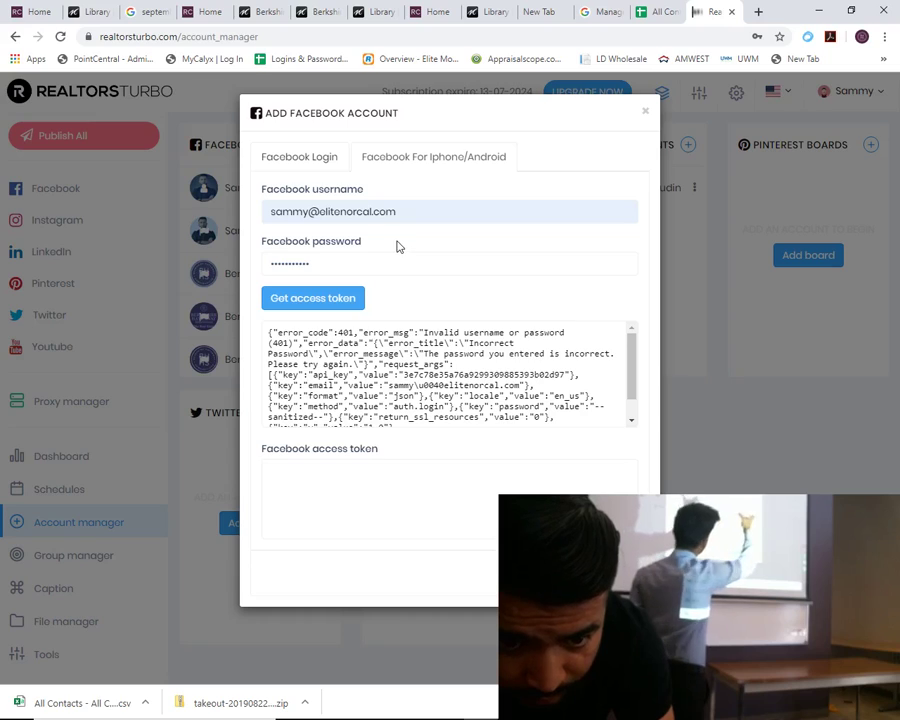
Replace the username with the other account's saved login and type that account's password
double_click(364, 257)
double_click(394, 211)
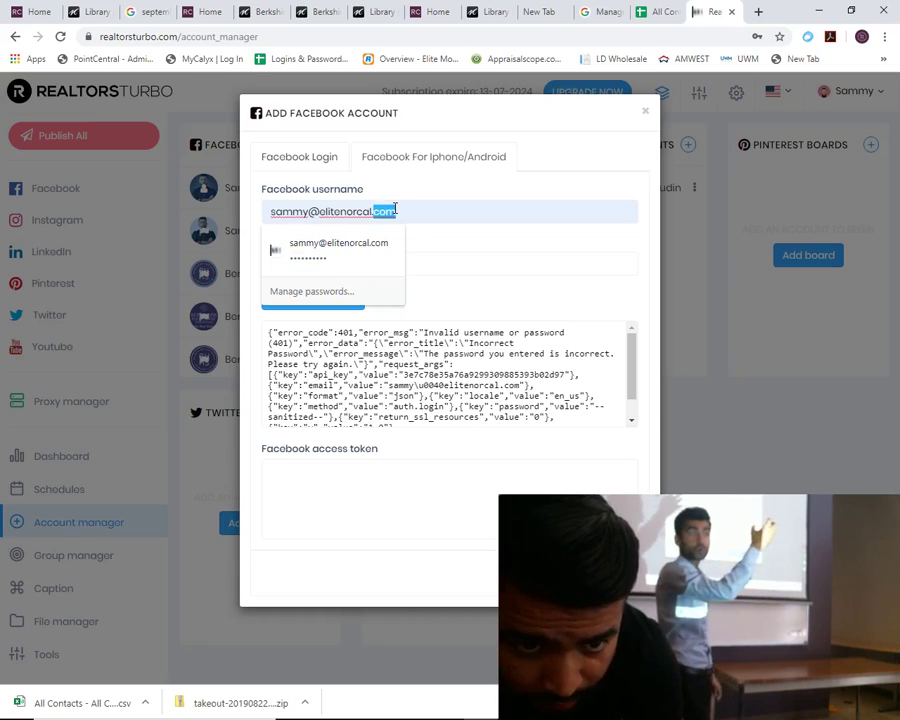
triple_click(394, 211)
type("hasamudin")
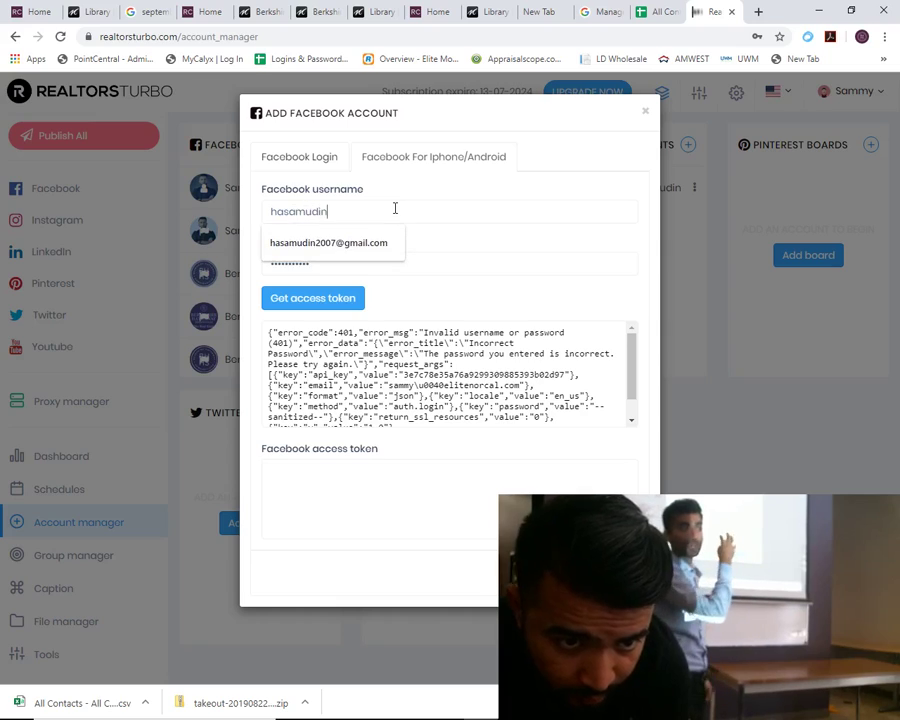
key("Down")
key("Return")
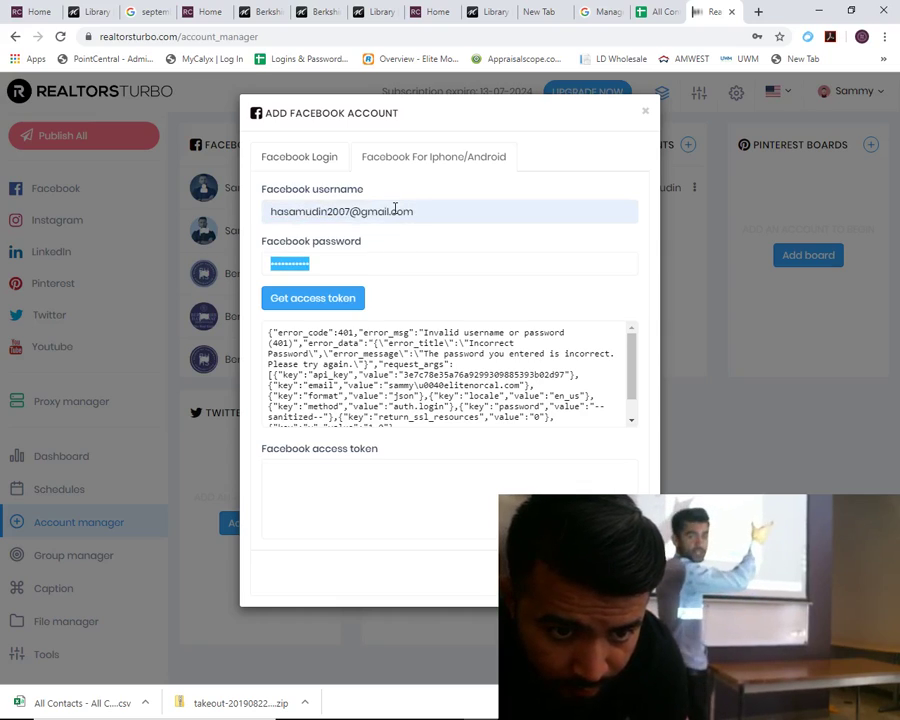
type("***********")
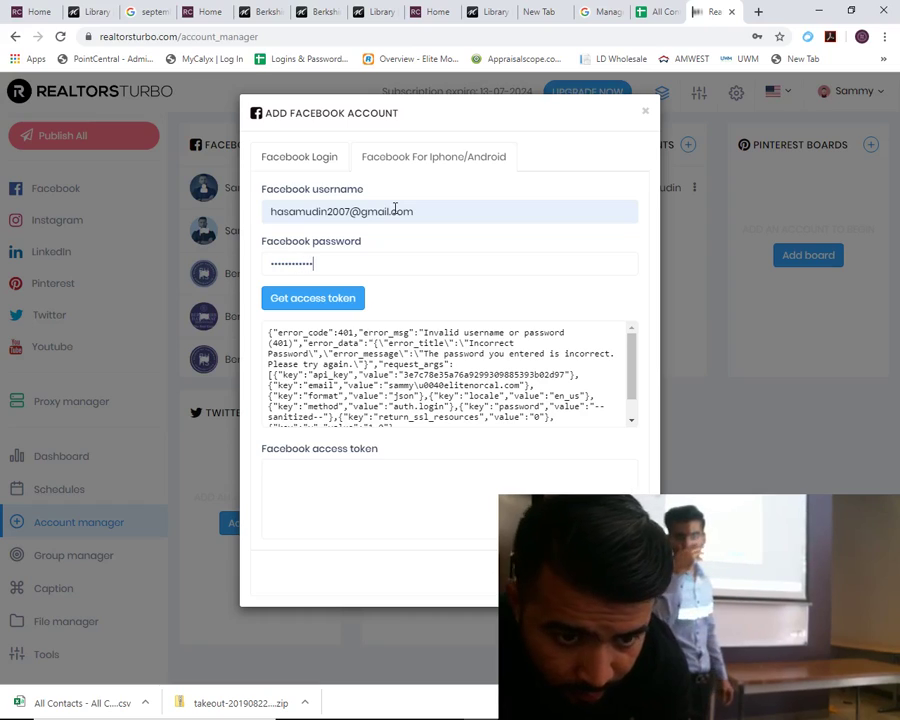
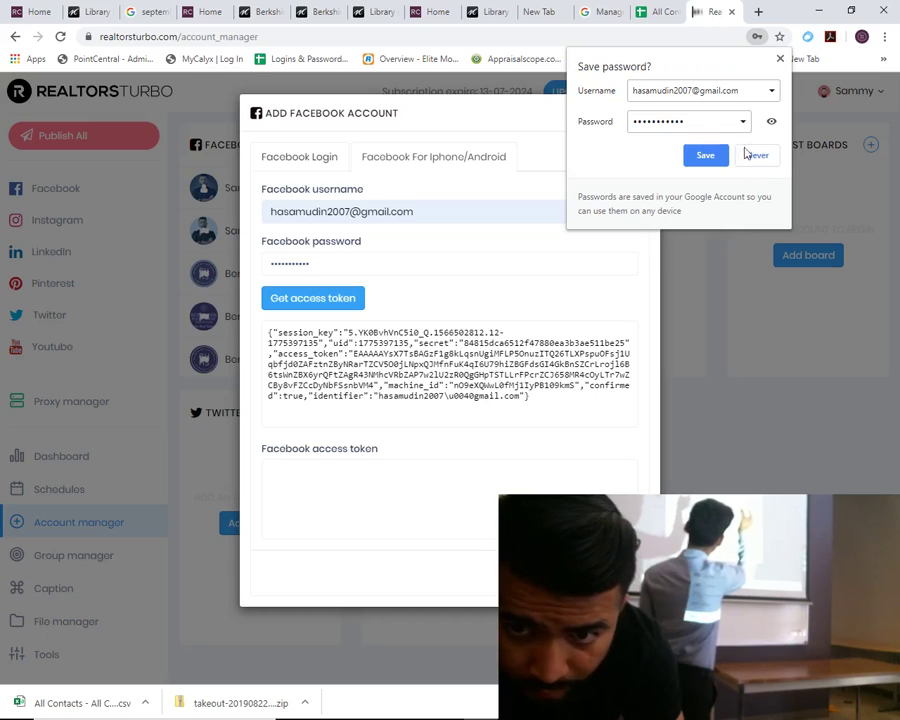
Choose 'Never' in Chrome's 'Save password?' bubble for the Facebook login
left_click(755, 156)
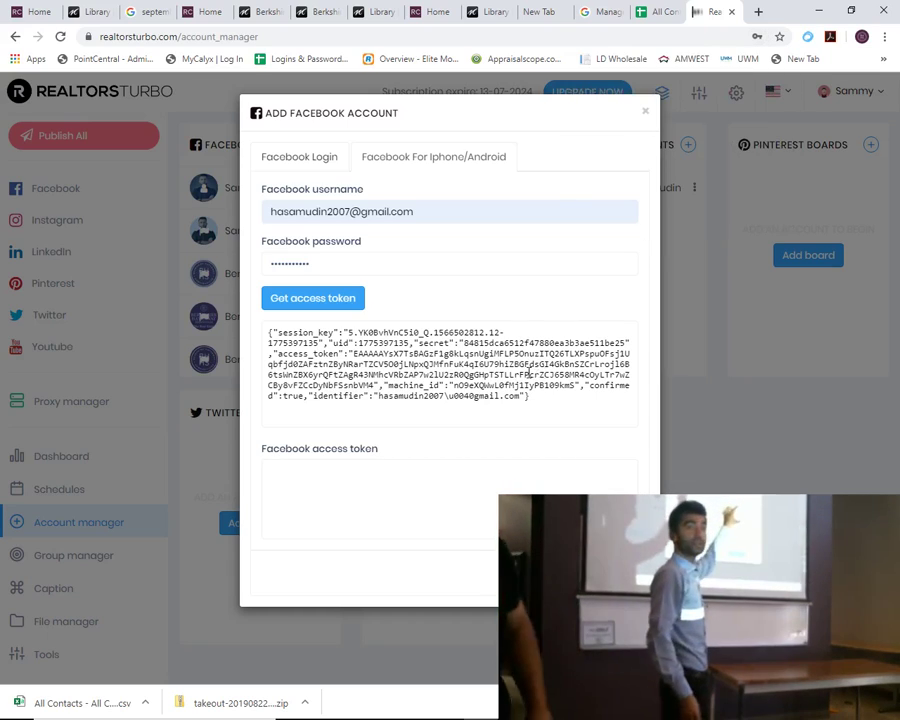
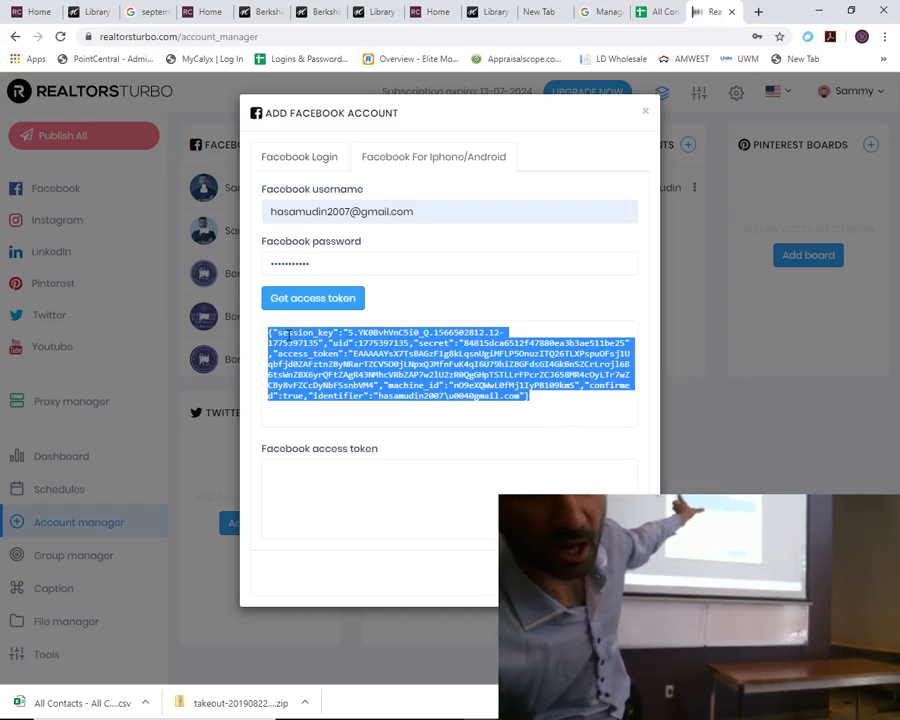
Copy the selected session key JSON response to the clipboard
right_click(287, 337)
left_click(313, 346)
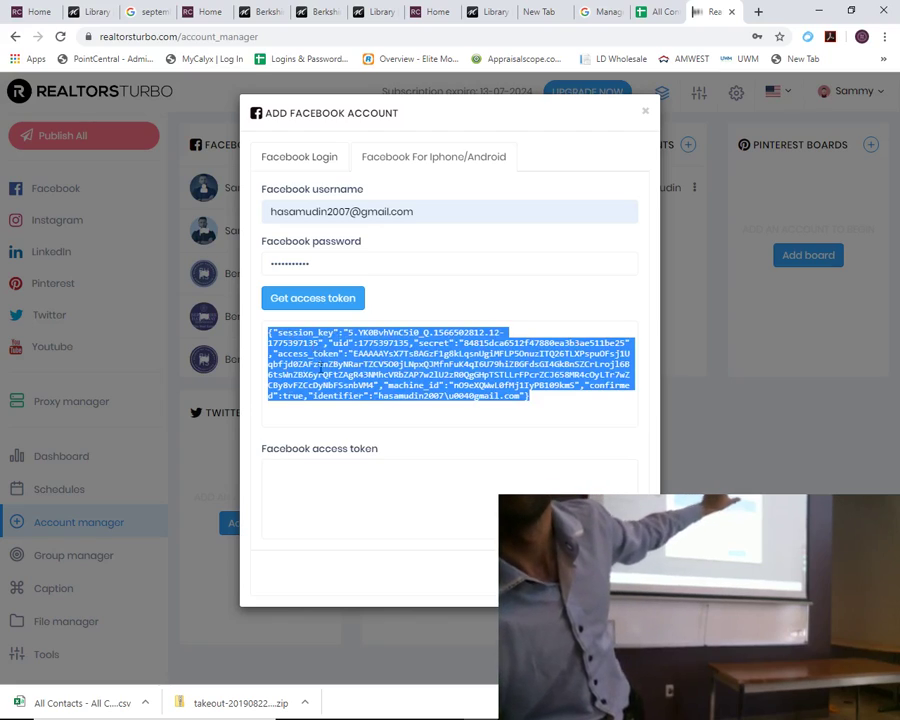
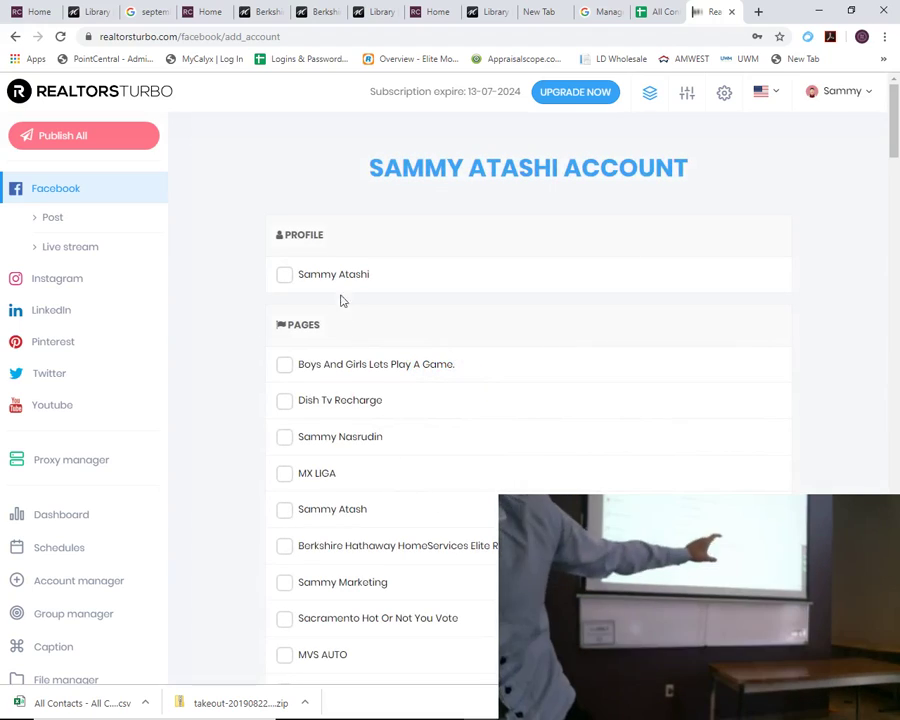
Tick the Berkshire Hathaway Recruiter, Berkshire Hathaway Elite and RealtorsTurbo pages, leaving the personal profile unticked
left_click(287, 275)
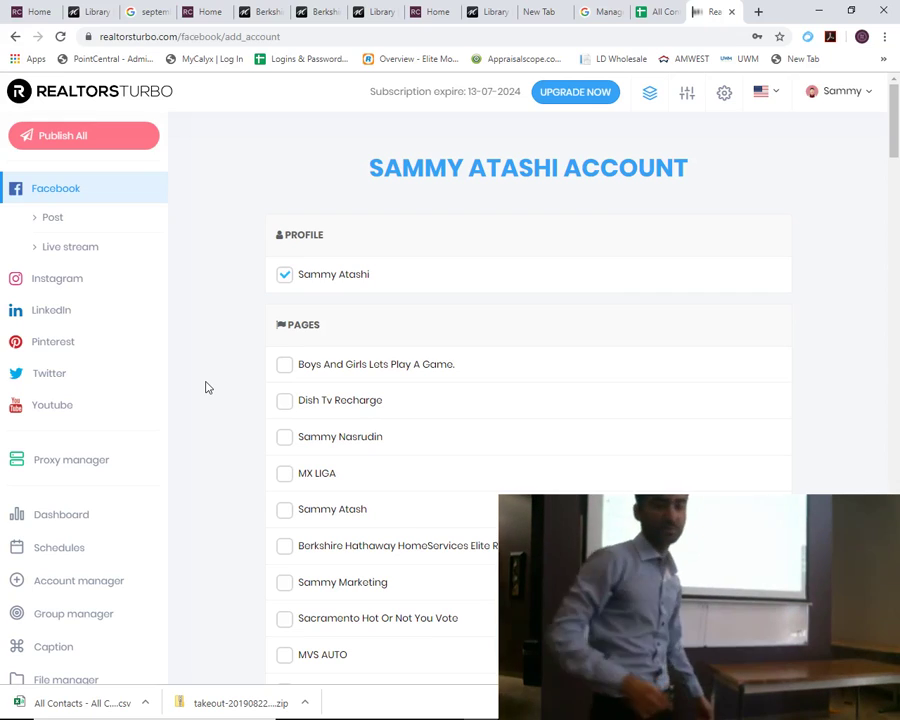
left_click(283, 276)
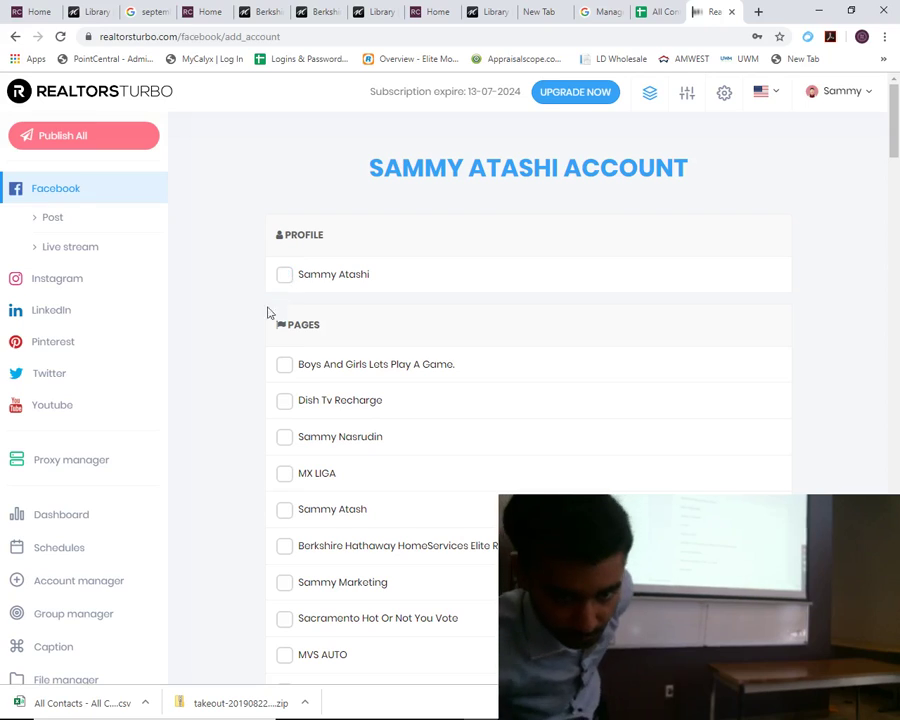
scroll(255, 290, "down", 2)
scroll(248, 274, "down", 1)
left_click(285, 413)
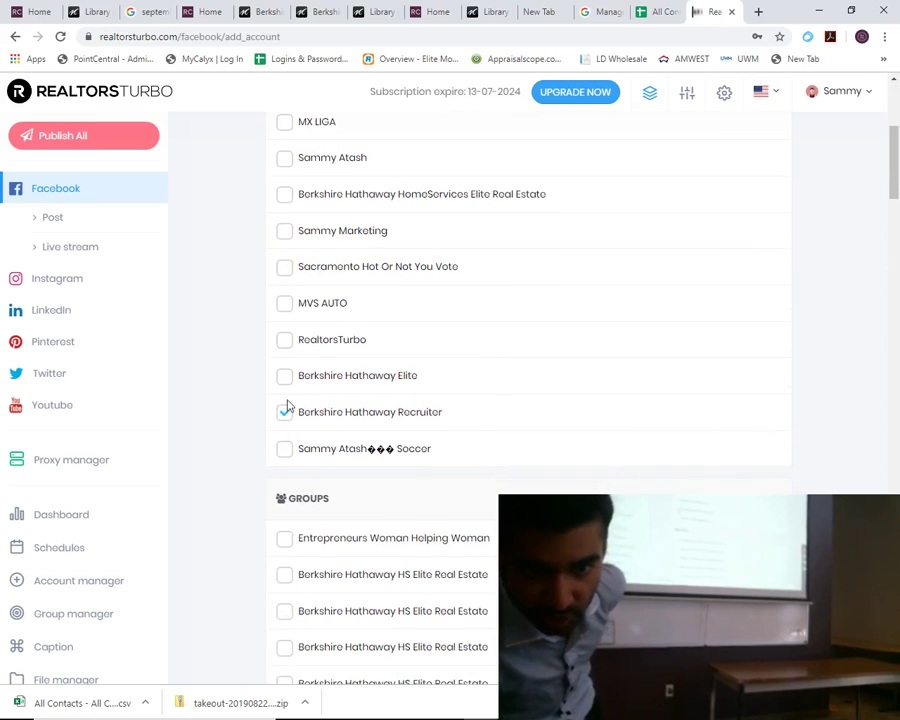
left_click(286, 377)
left_click(286, 341)
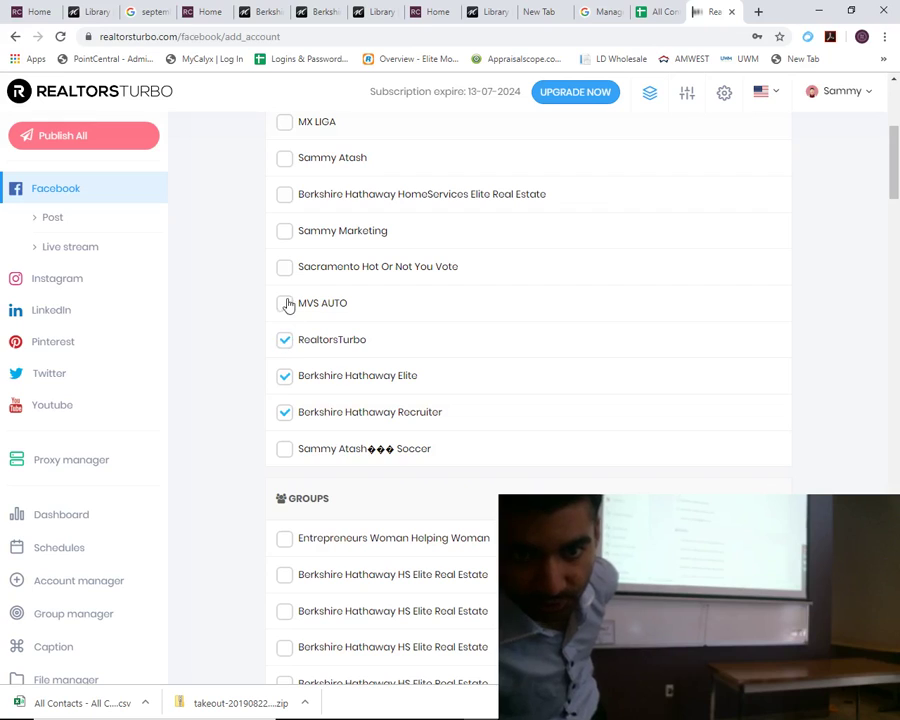
Save the three selected Facebook pages to the connected accounts
scroll(288, 281, "down", 2)
scroll(285, 258, "up", 2)
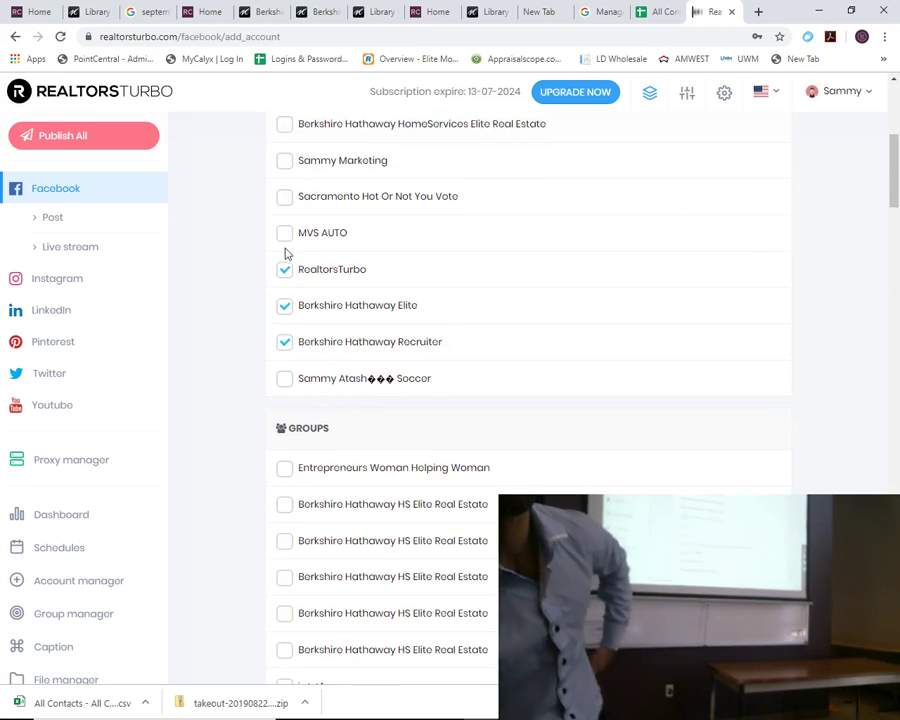
scroll(285, 252, "down", 1)
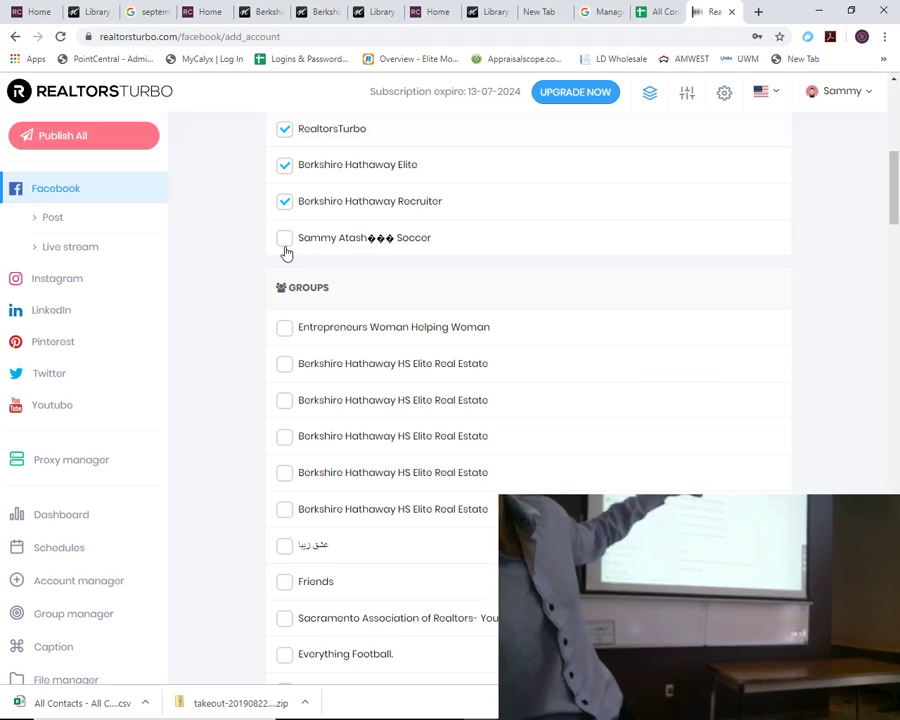
scroll(285, 252, "down", 12)
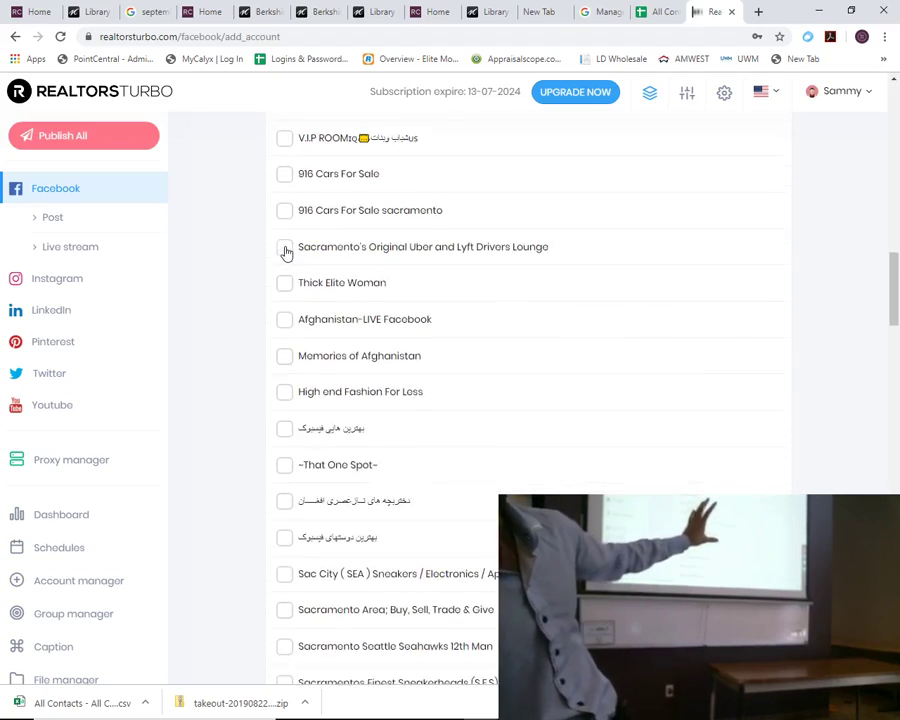
scroll(286, 253, "down", 17)
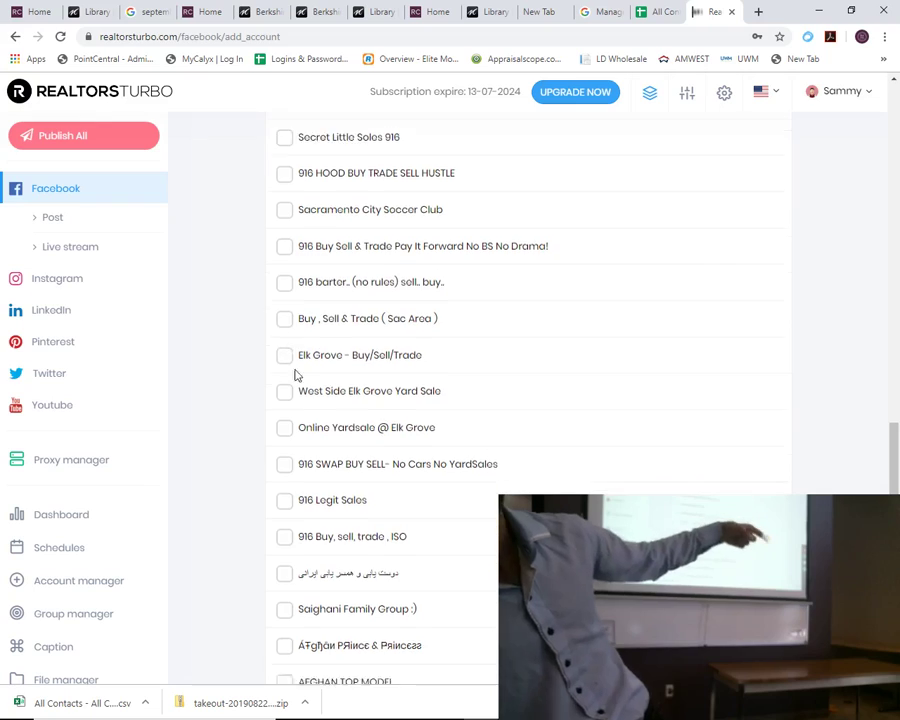
scroll(296, 362, "down", 11)
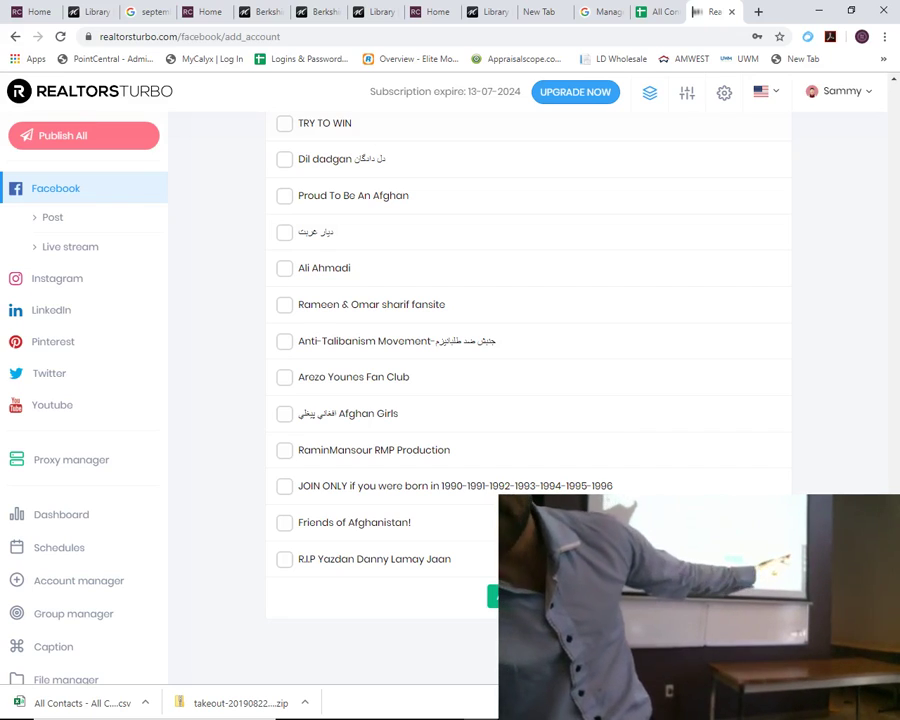
left_click(492, 597)
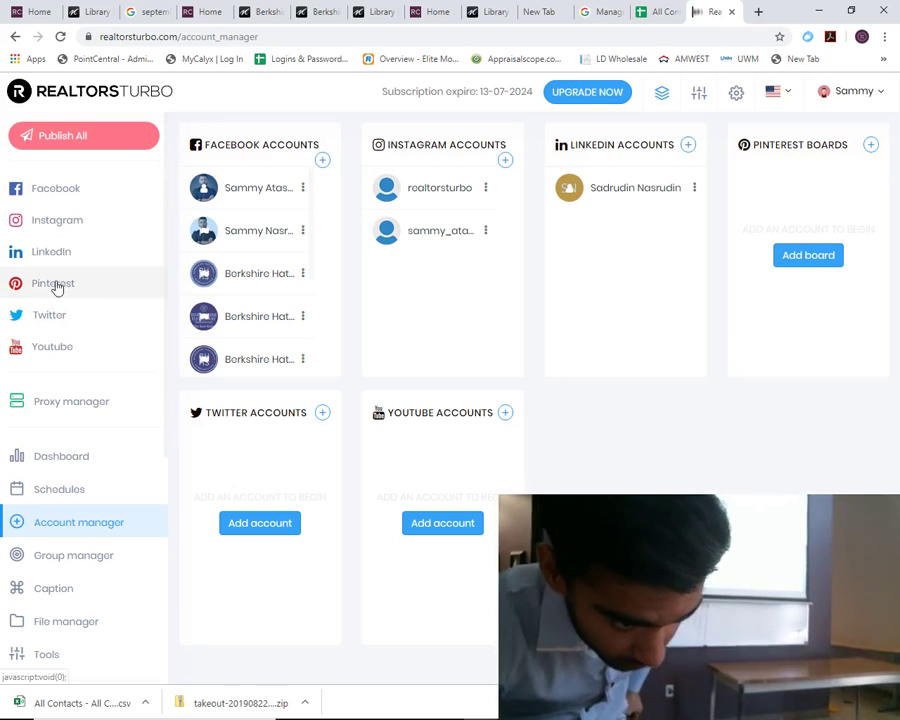
Open the File Manager from the sidebar to show the 49-item media library
scroll(56, 285, "down", 3)
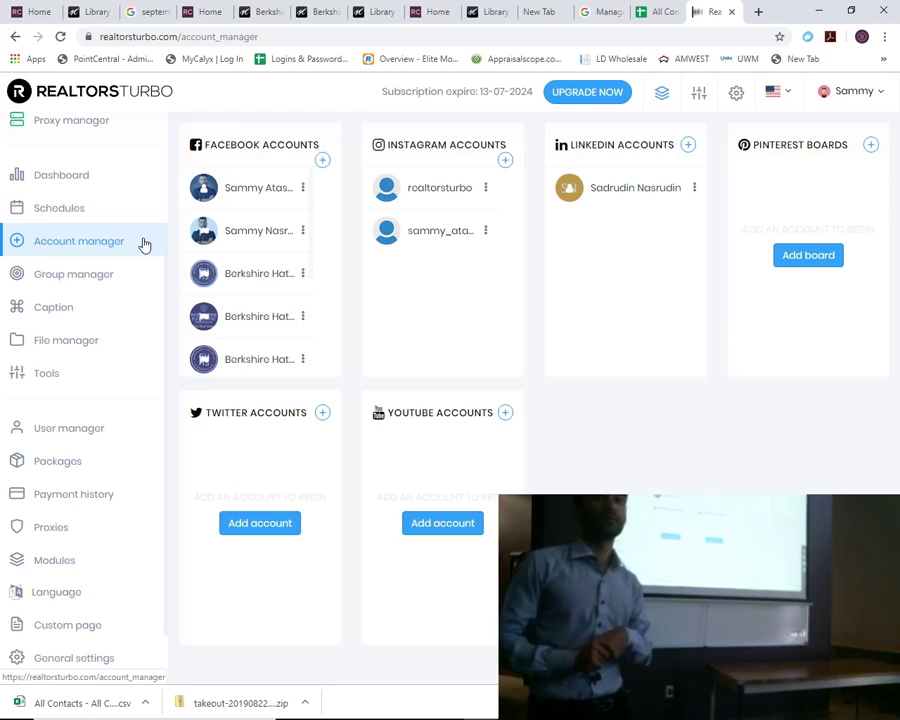
scroll(135, 243, "up", 5)
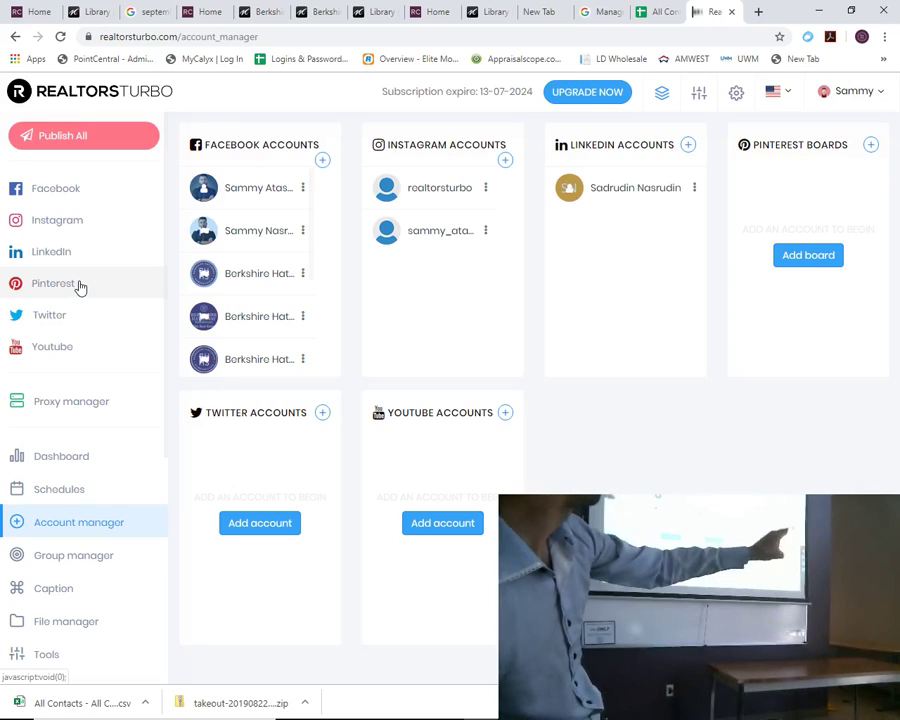
scroll(80, 287, "down", 3)
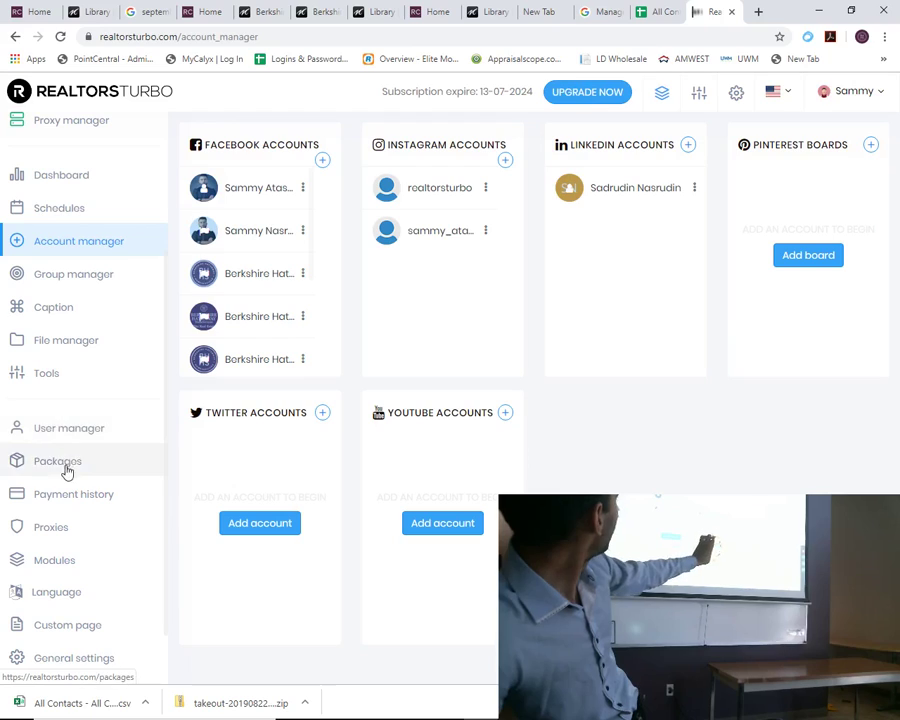
left_click(56, 340)
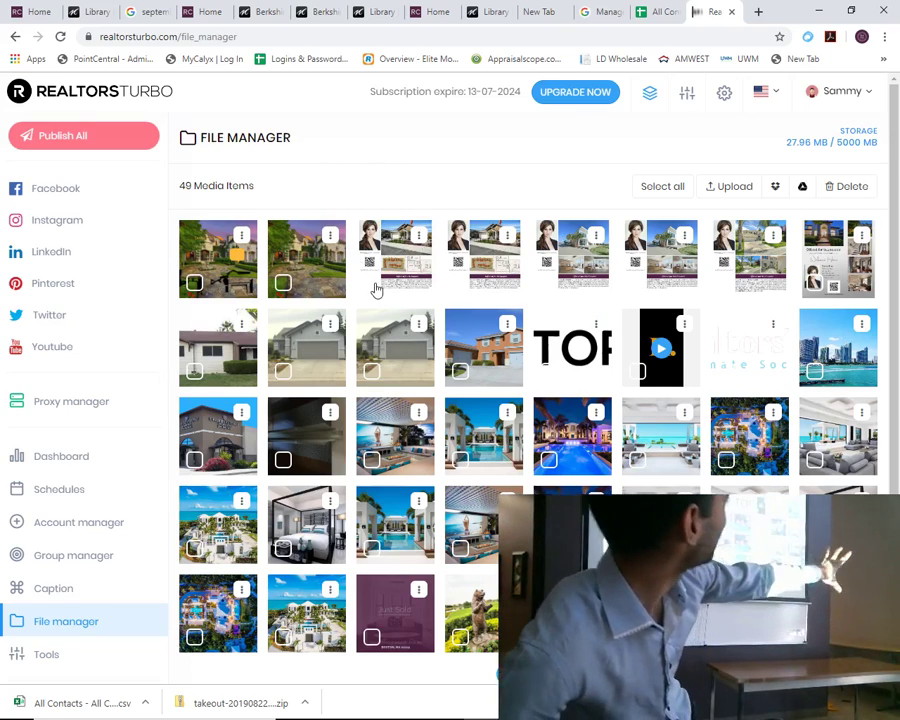
Open the second thumbnail, the stone mansion photo, in the image editor
left_click(331, 238)
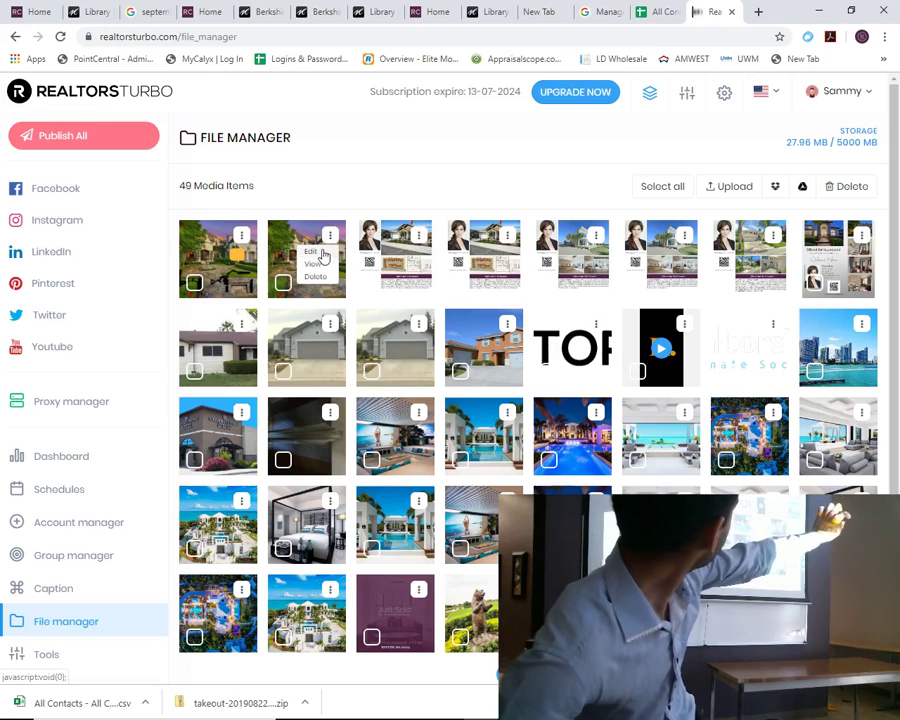
left_click(314, 263)
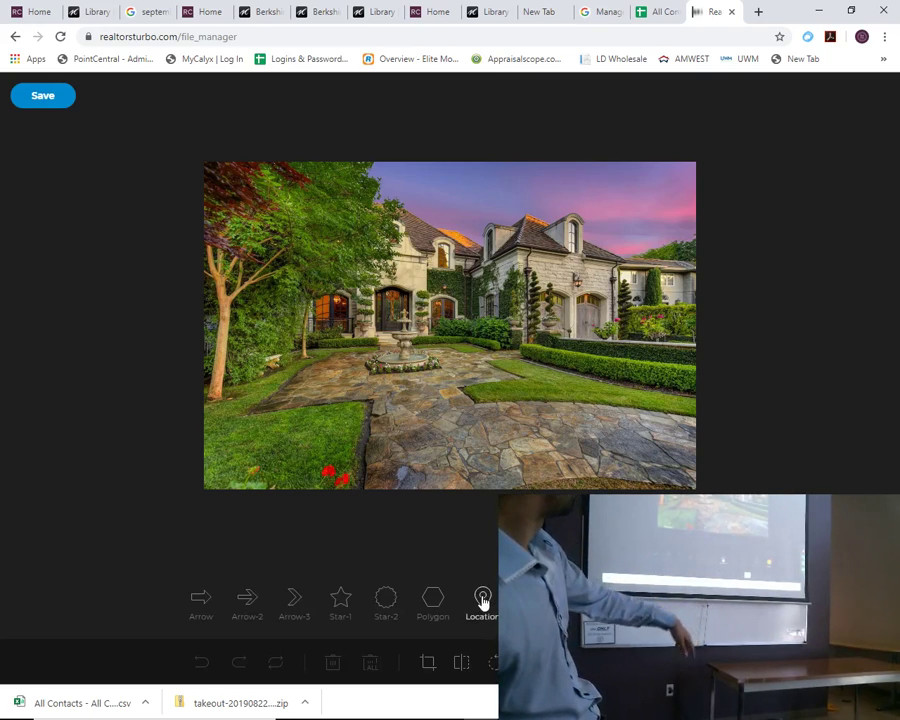
Add a location pin, a star and a chevron arrow in a row on the courtyard lawn
left_click(482, 598)
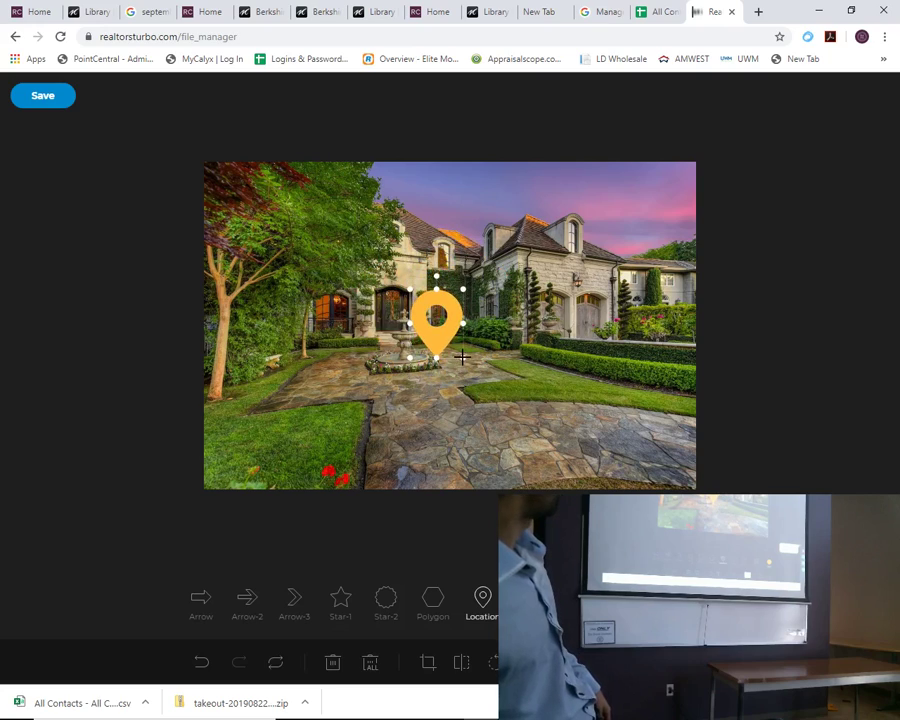
left_click_drag(443, 328, 627, 421)
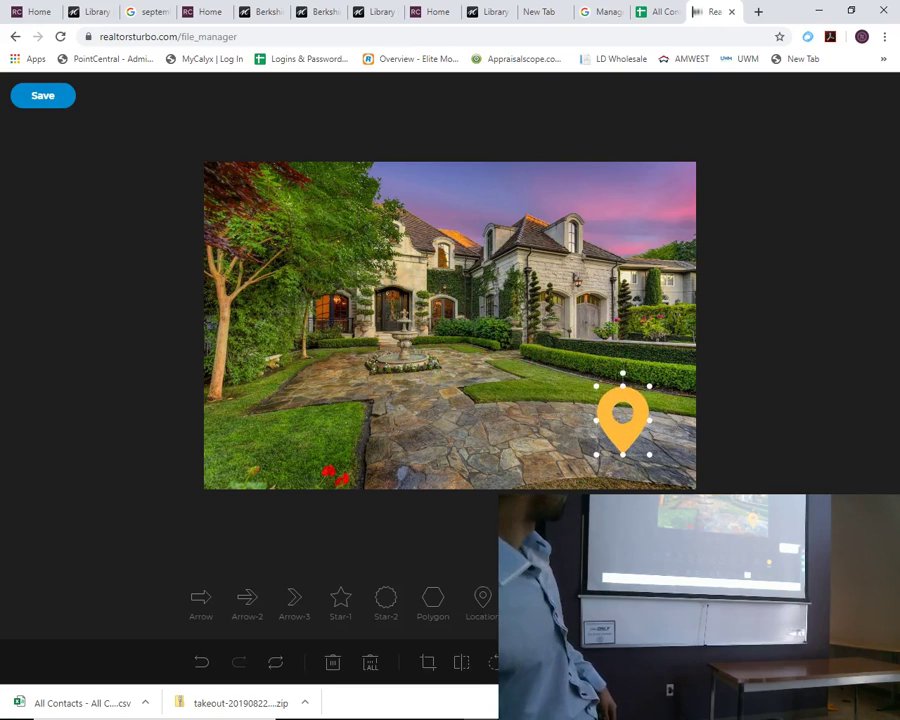
left_click(463, 418)
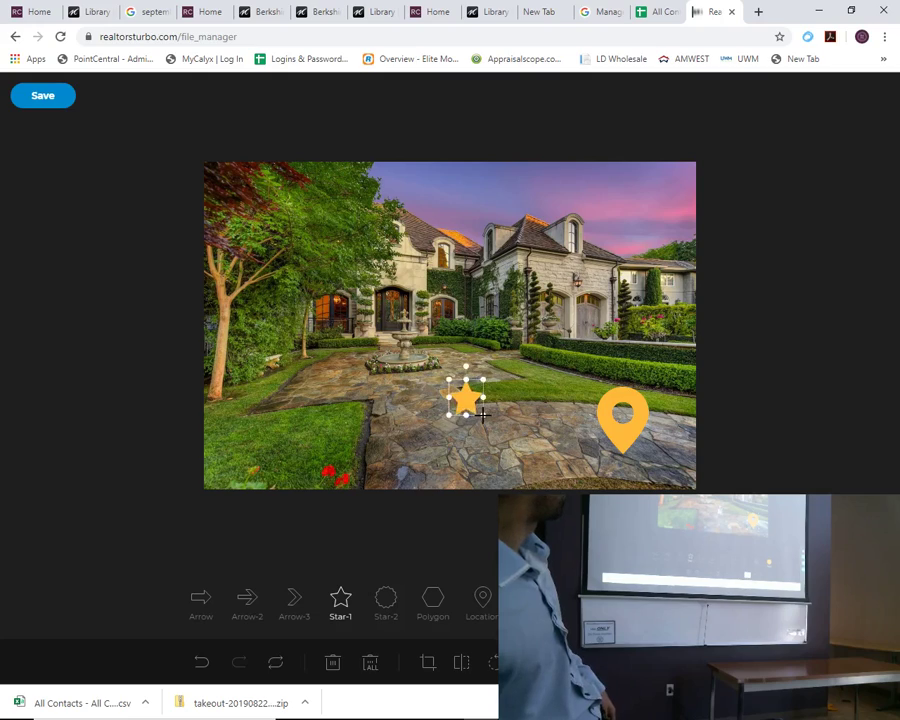
left_click_drag(466, 406, 541, 420)
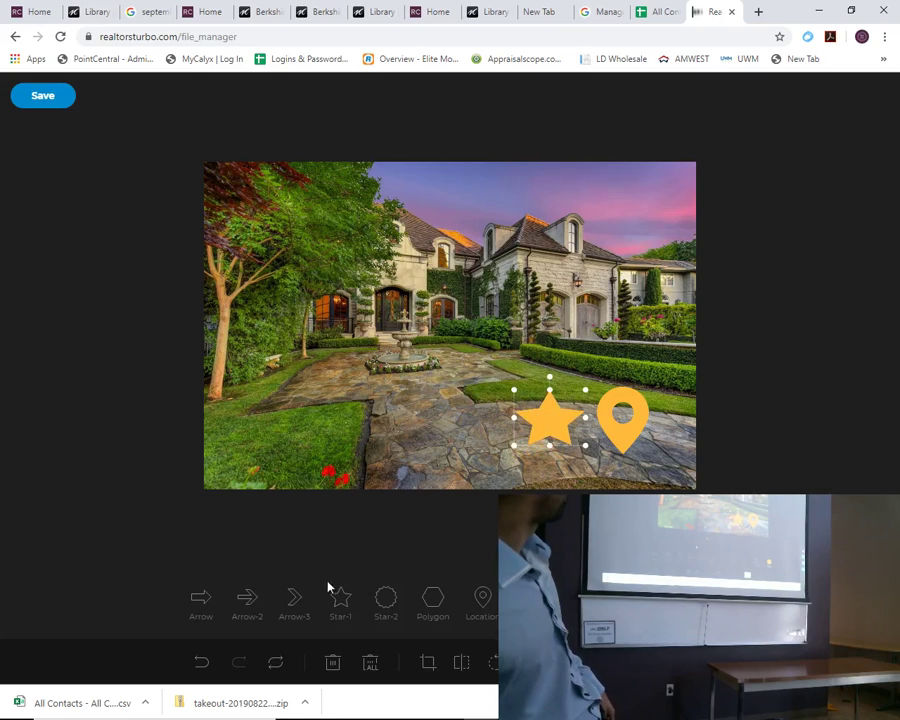
left_click(418, 382)
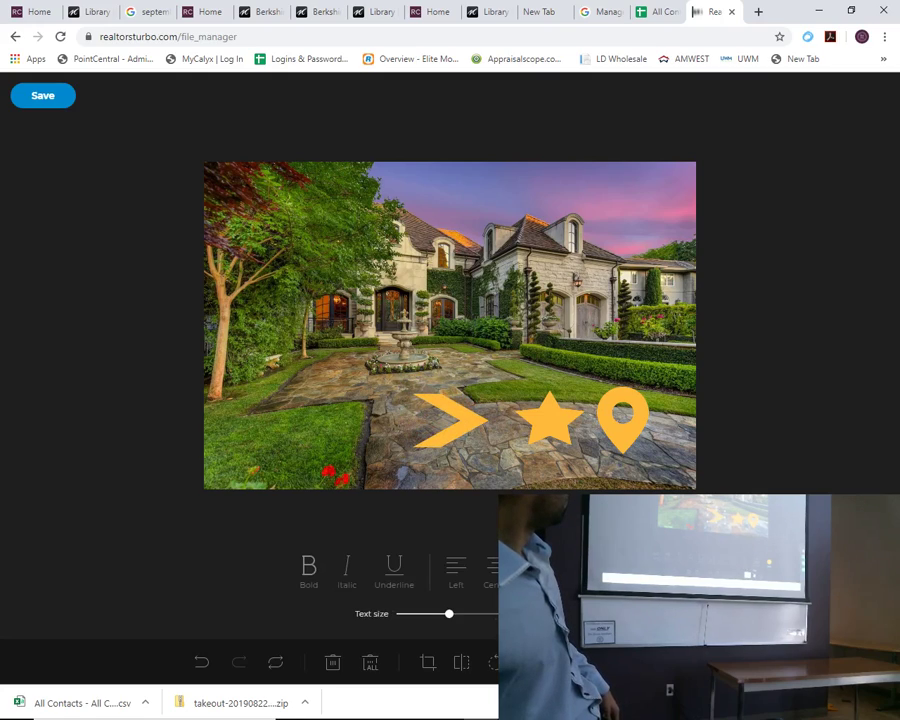
Add the text 'OPEN HOUSE SATURDAY 11:00 AM' to the photo and colour it white
left_click(462, 279)
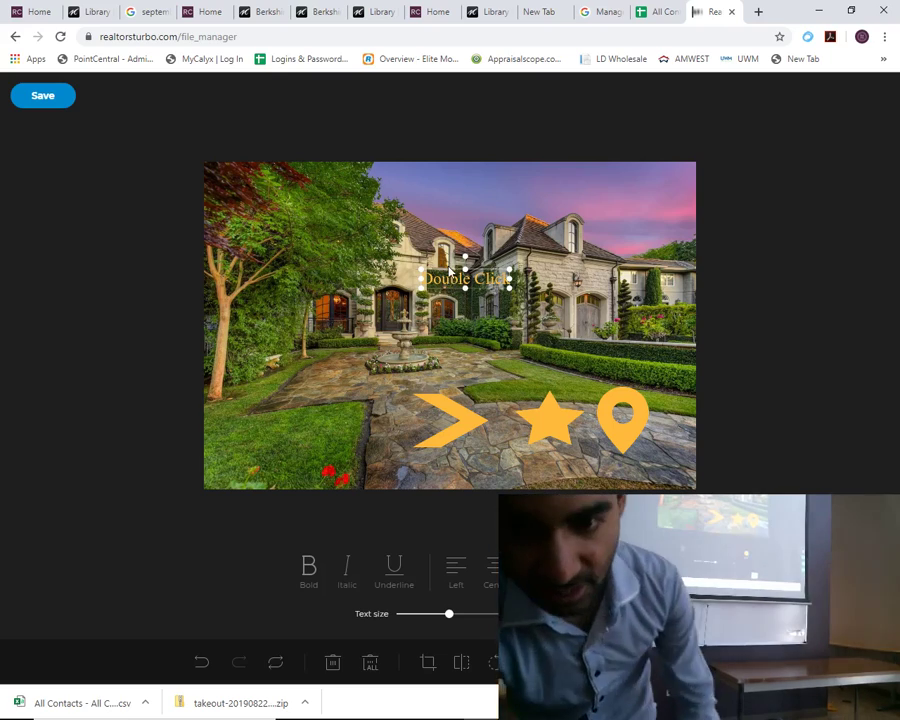
double_click(455, 280)
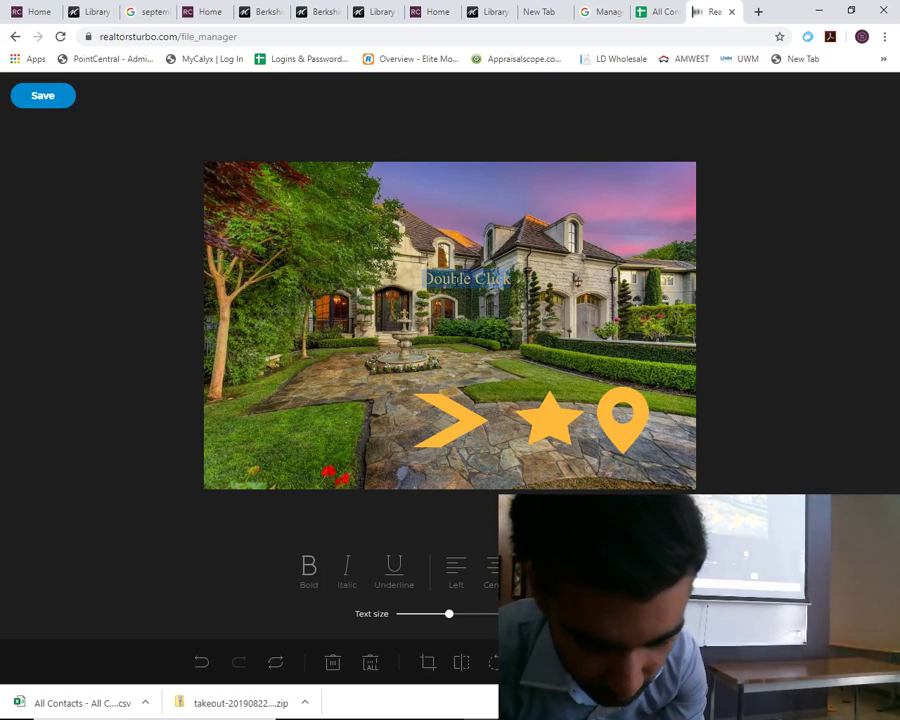
type("OPEN HOUSE SATURDAY 11:00 A")
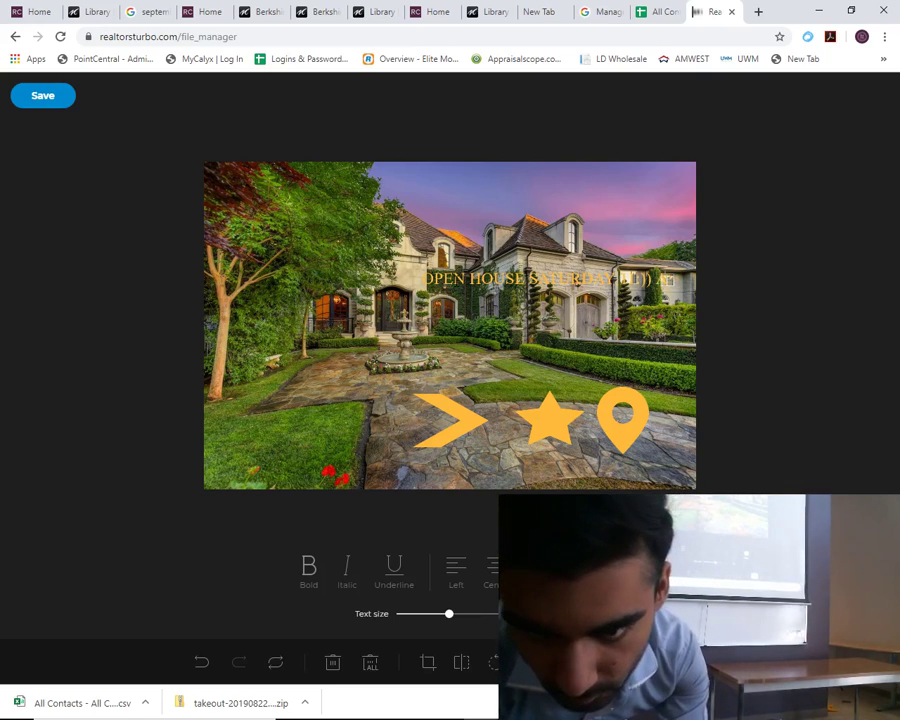
type("PM")
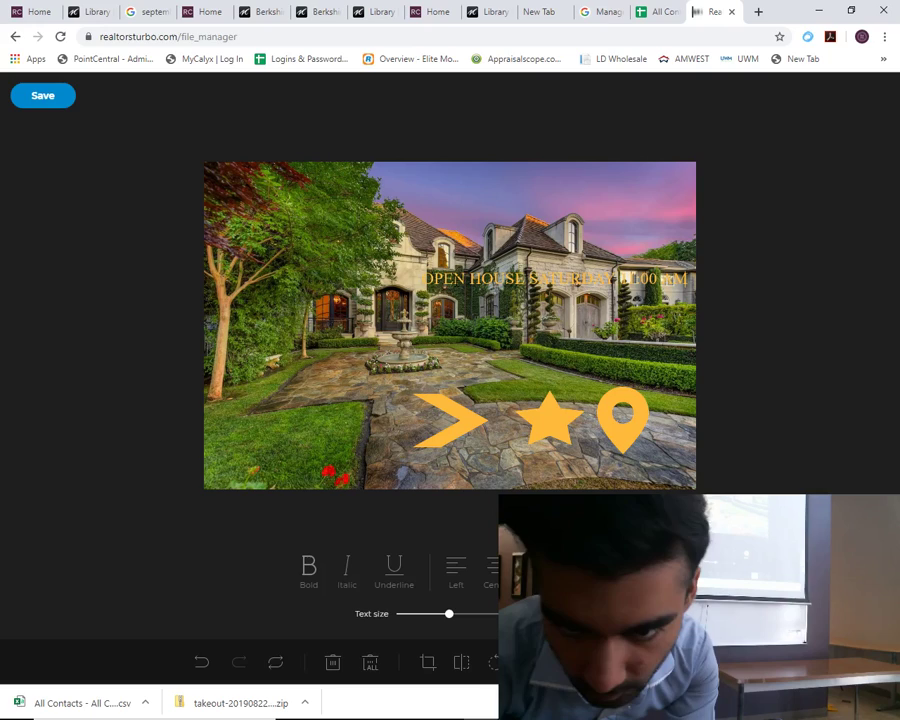
key("ctrl+a")
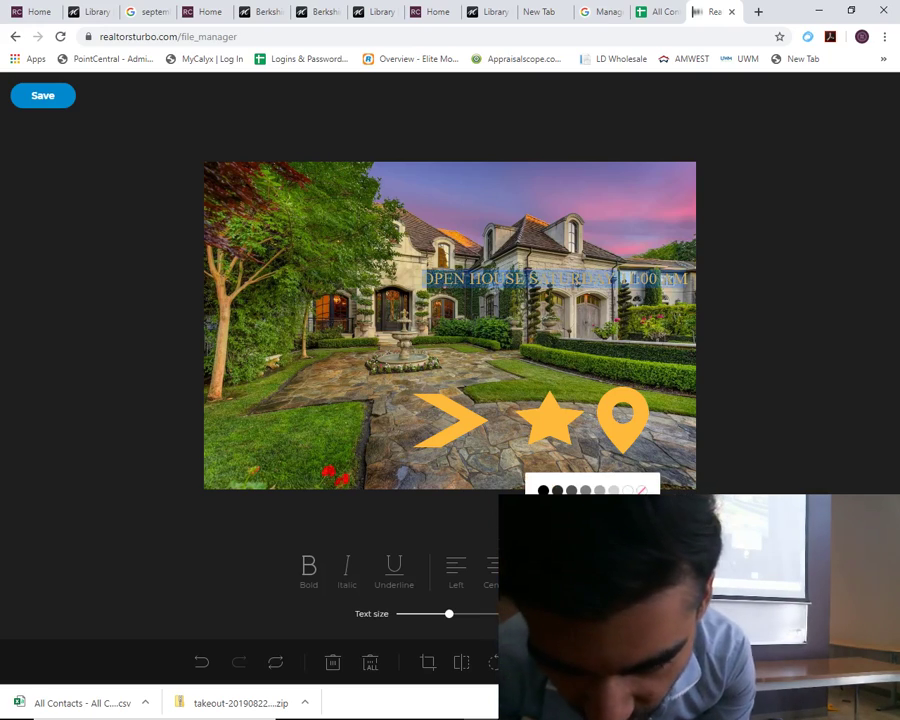
left_click(560, 481)
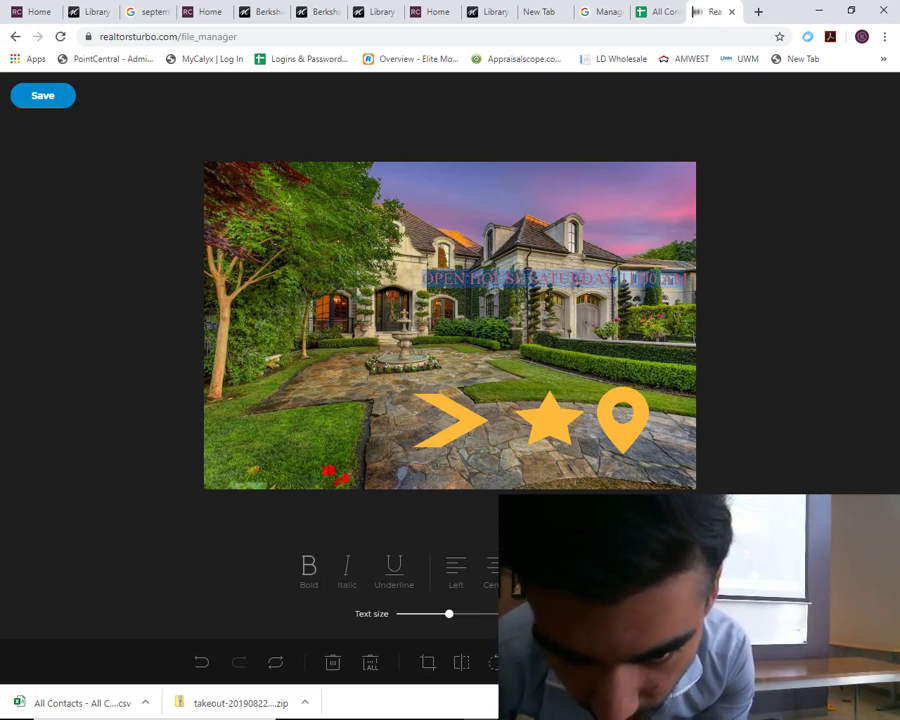
left_click(627, 491)
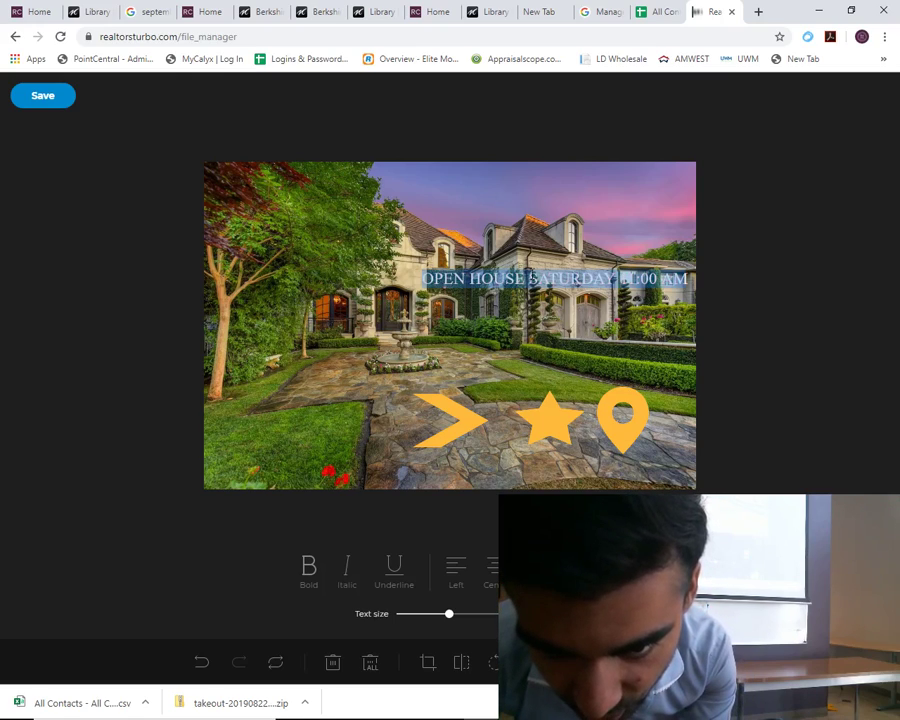
key("Escape")
Move the open house text just above the icons, enlarge it, and close the editor
left_click_drag(553, 280, 418, 381)
double_click(434, 383)
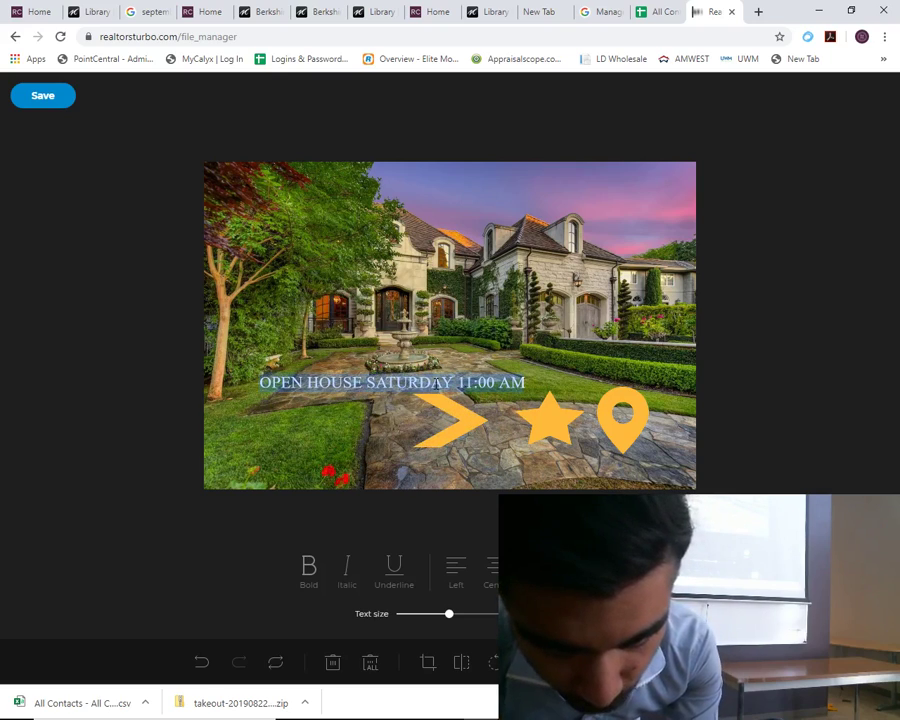
left_click(477, 614)
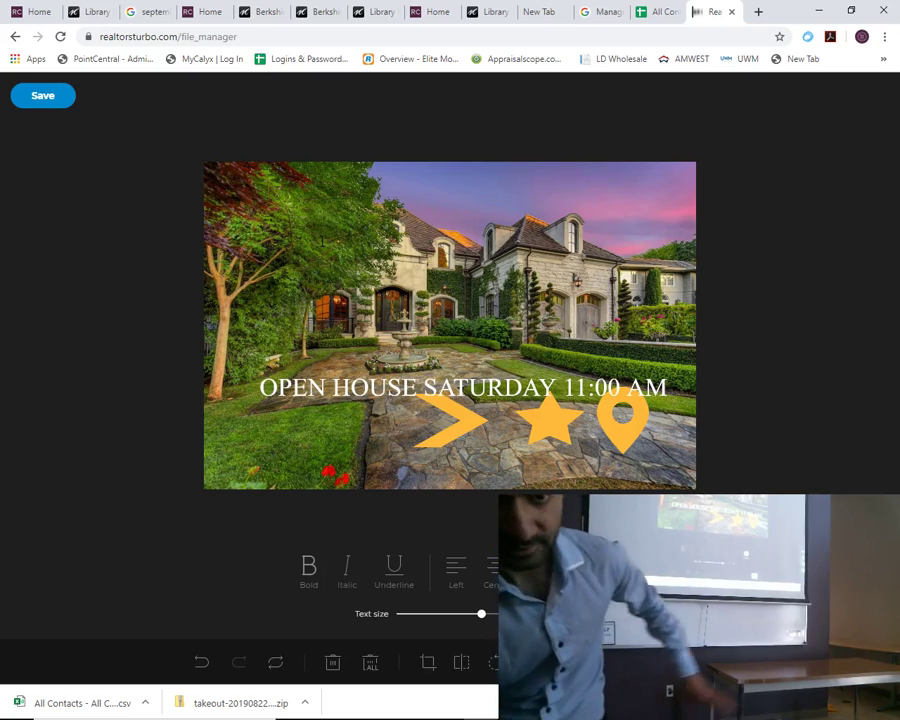
left_click(884, 89)
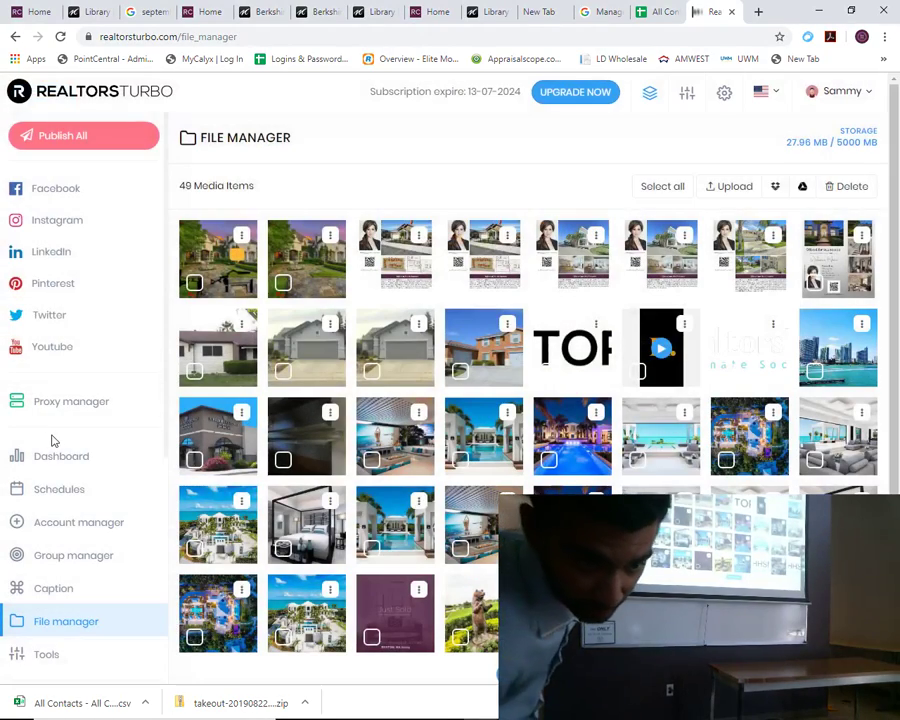
Open Schedules and step the calendar back month by month to January 2019
left_click(62, 489)
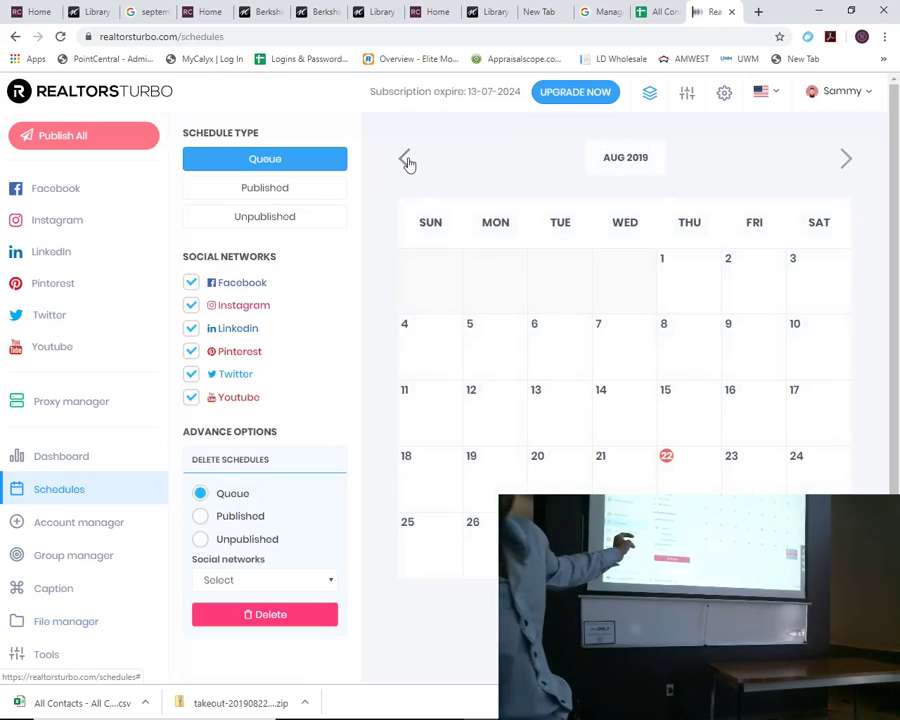
left_click(406, 159)
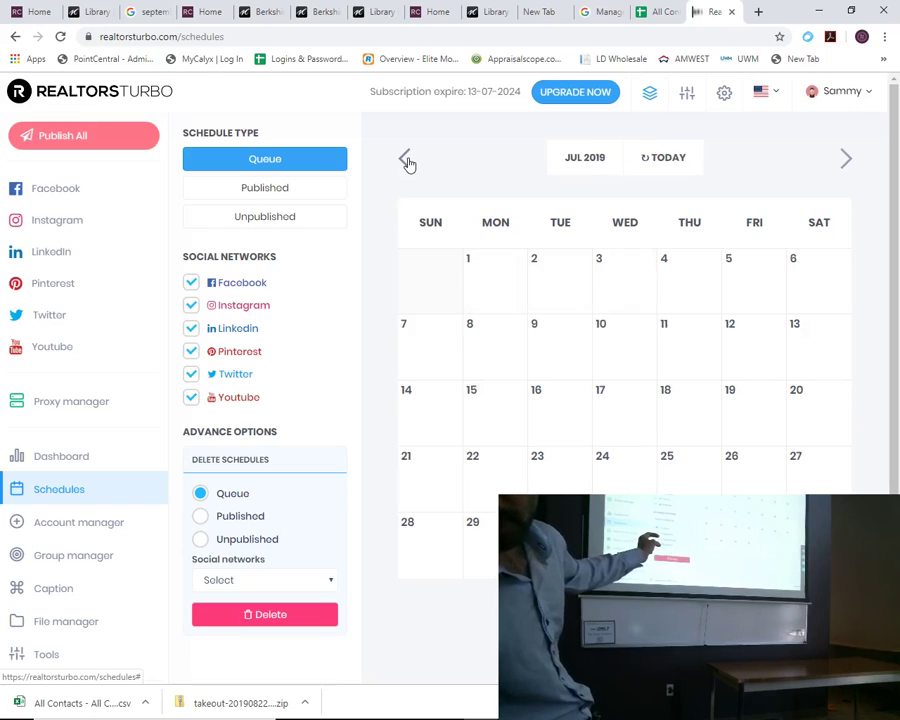
left_click(406, 159)
left_click(406, 159)
left_click(406, 159)
left_click(406, 159)
left_click(406, 159)
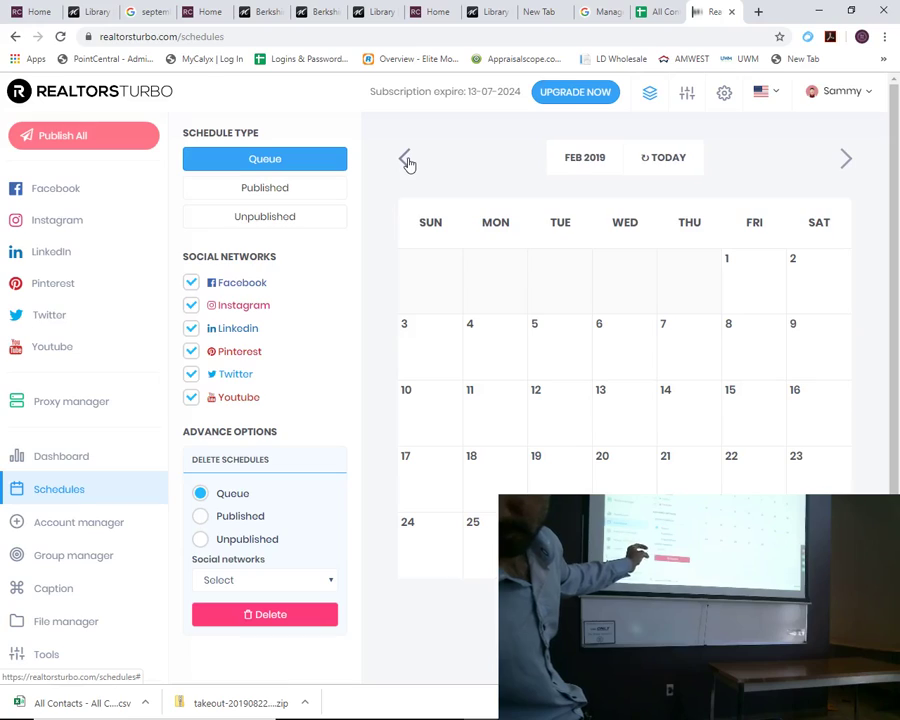
left_click(406, 159)
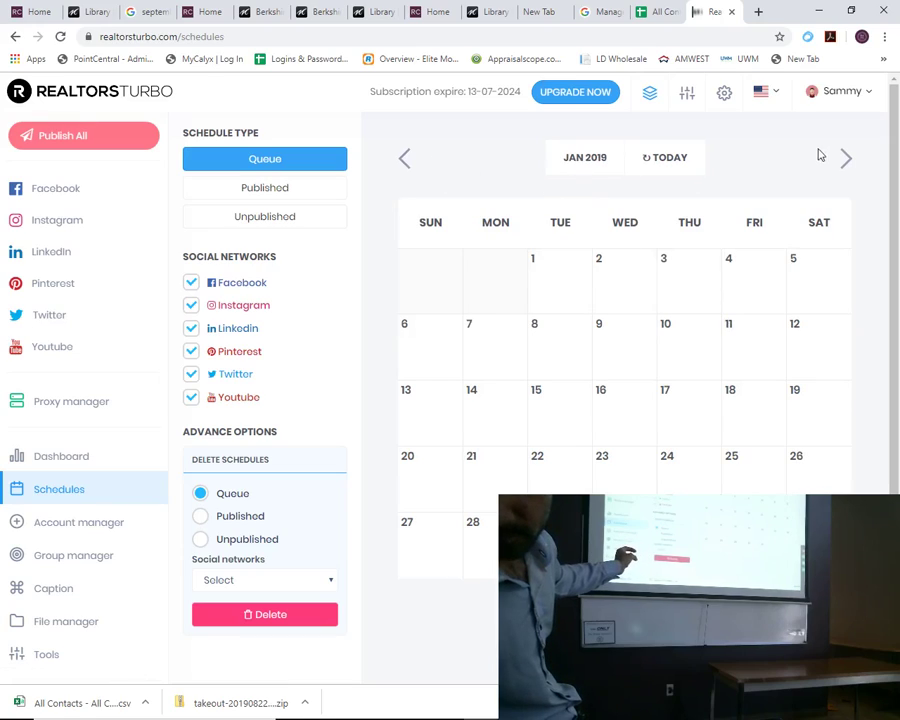
Move the calendar forward again and settle on August 2019
left_click(848, 160)
left_click(848, 160)
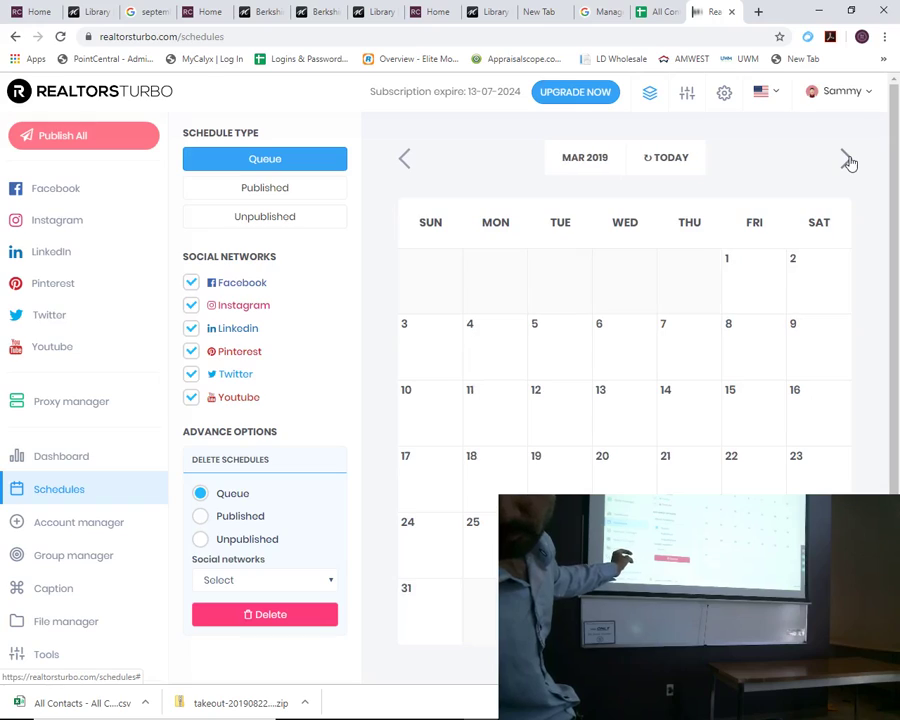
left_click(847, 160)
left_click(847, 160)
left_click(847, 160)
left_click(847, 160)
left_click(847, 160)
left_click(847, 160)
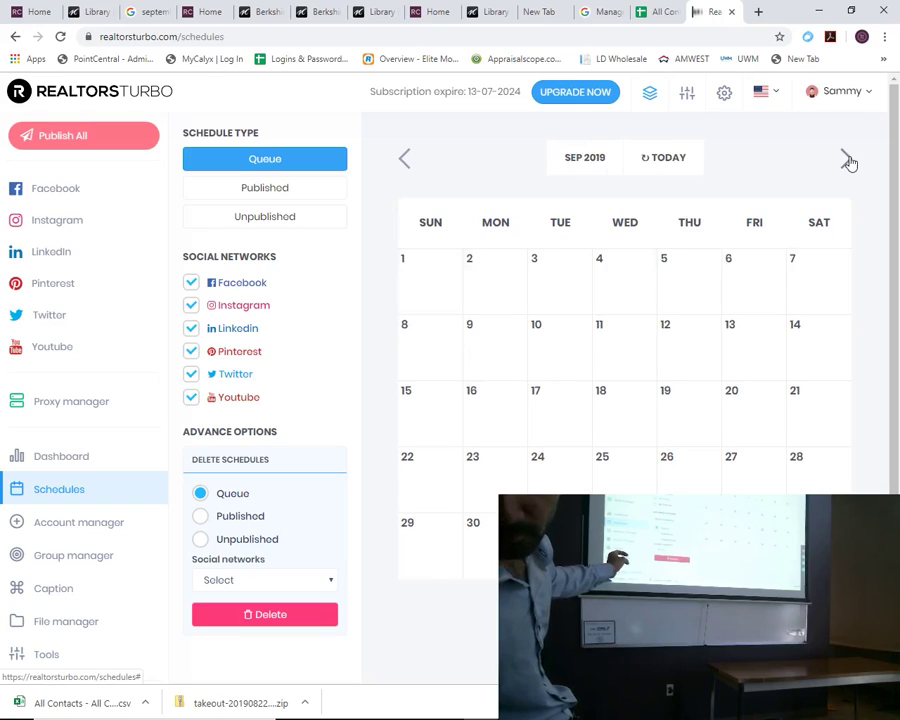
left_click(405, 160)
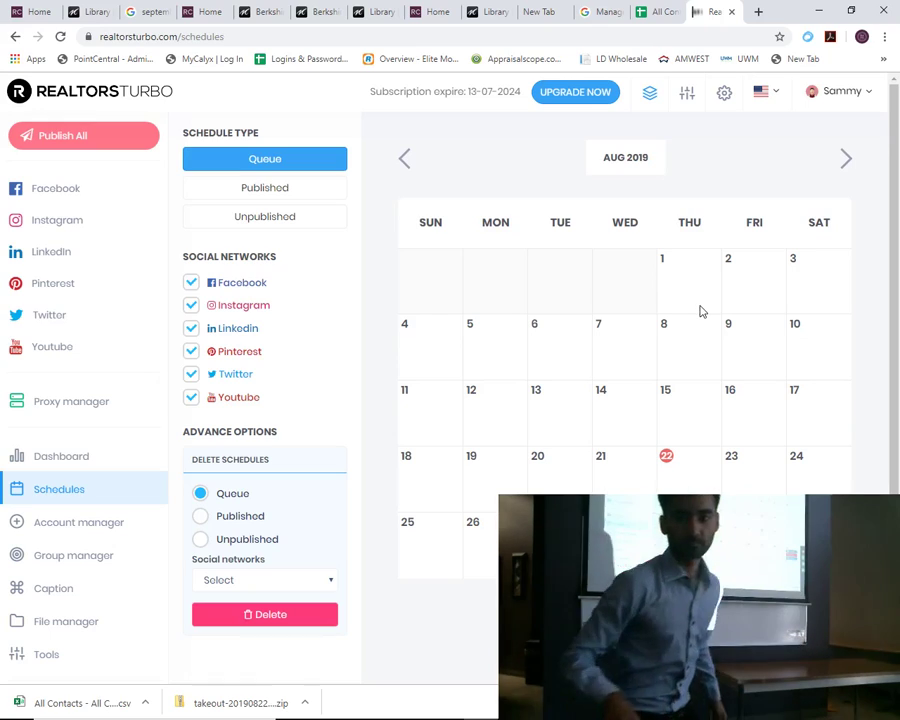
left_click(846, 162)
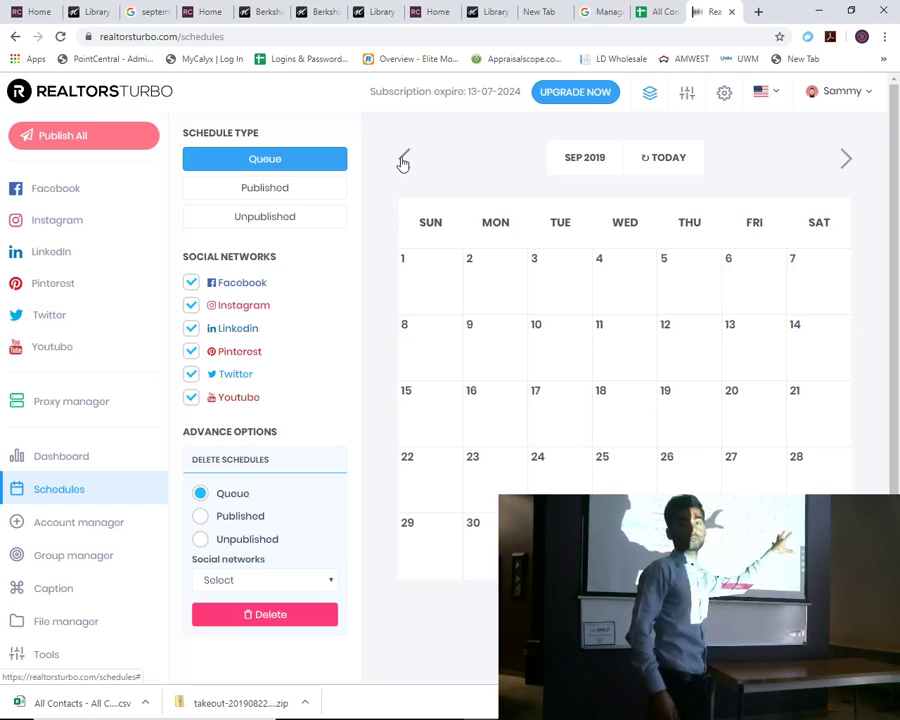
left_click(403, 160)
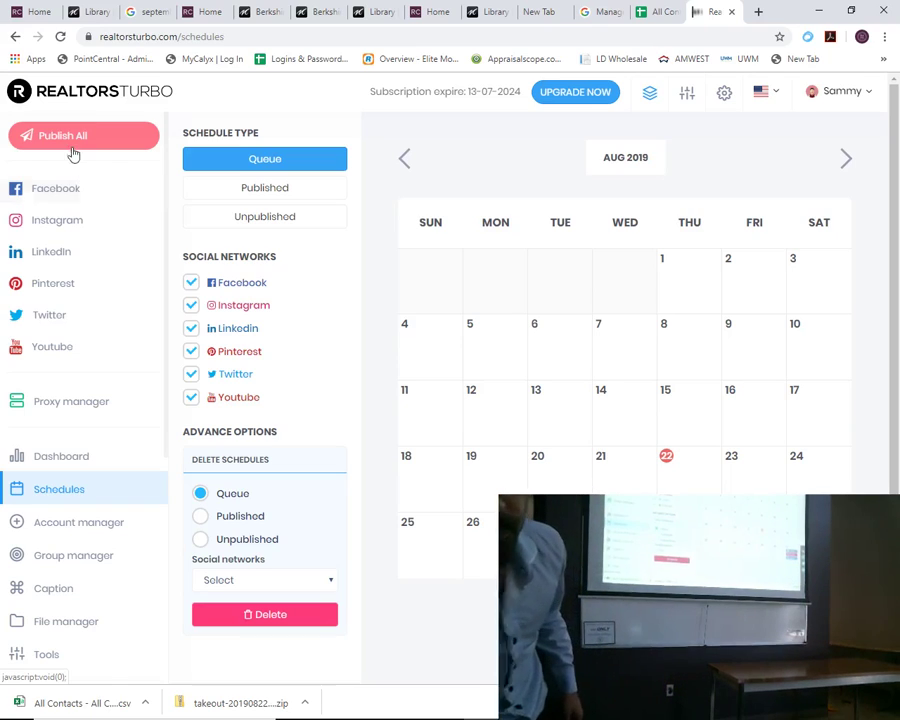
Start a Publish All post and add the LinkedIn profile alongside the Facebook page and Instagram profile
left_click(72, 136)
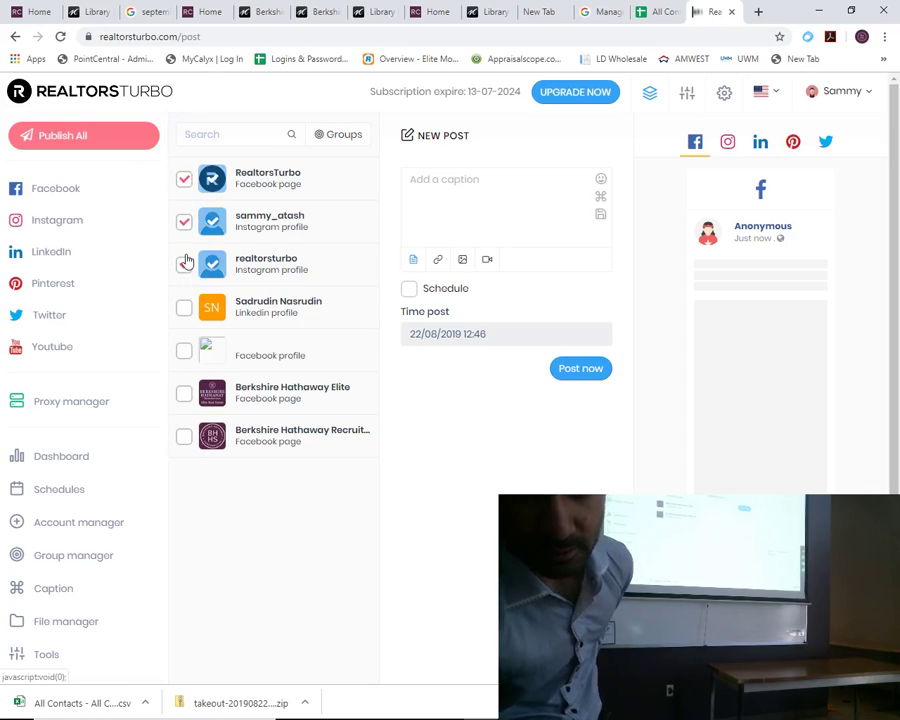
left_click(183, 300)
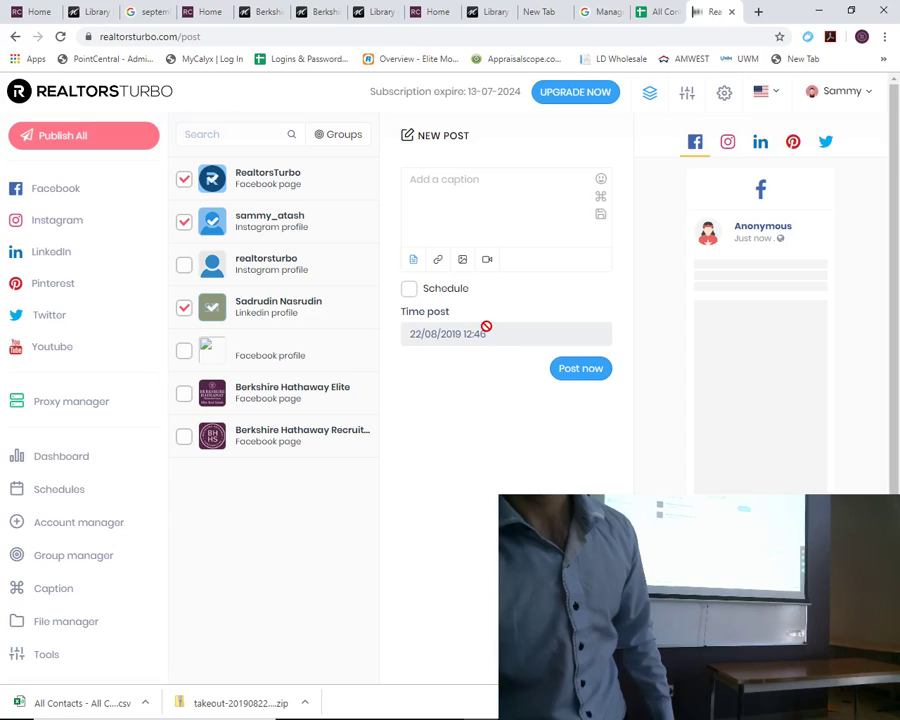
Load the Berkshire Hathaway agent site in a new tab and open the Davis listings
left_click(763, 11)
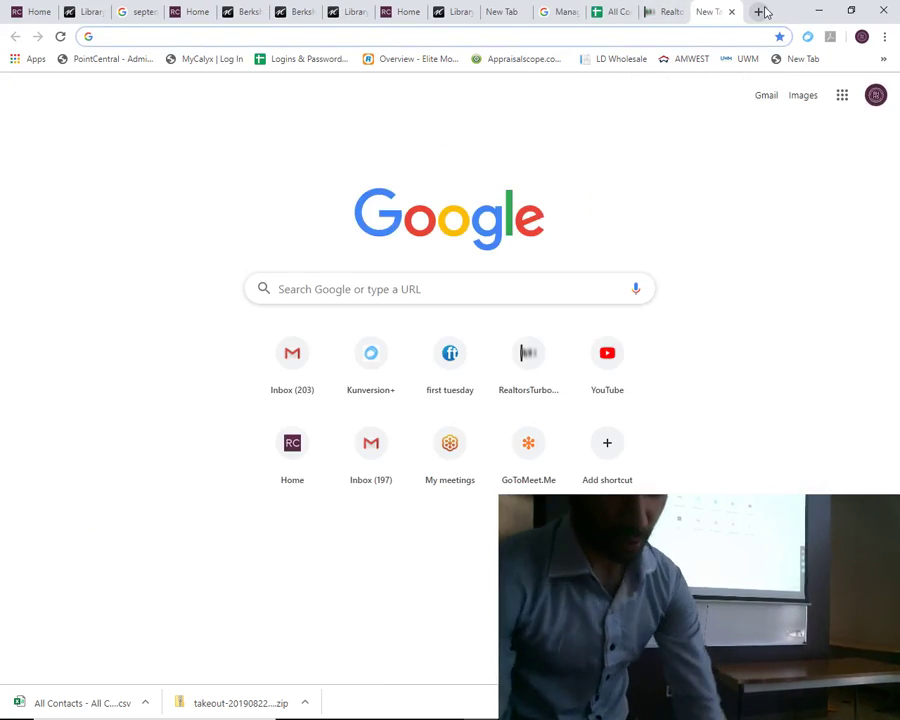
type("robert.")
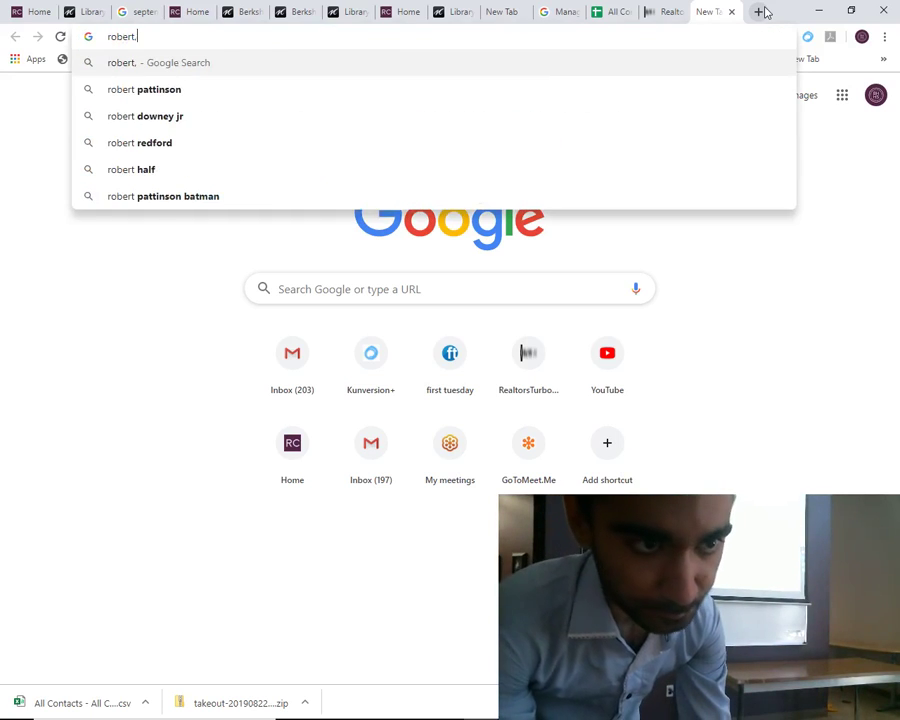
key("BackSpace")
type("ost")
key("BackSpace")
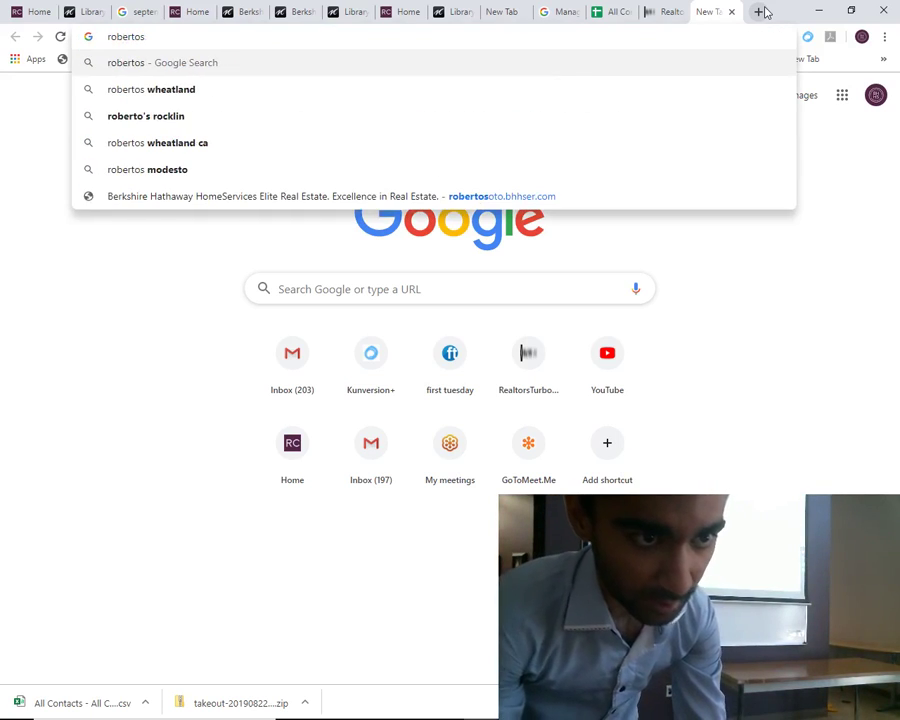
type("o")
key("Return")
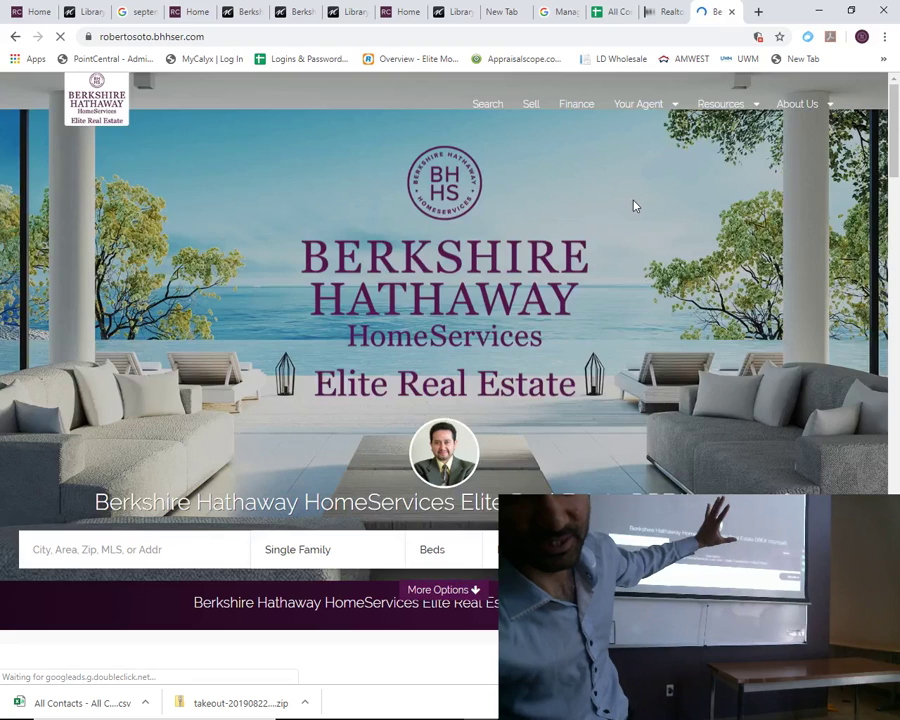
scroll(633, 206, "down", 10)
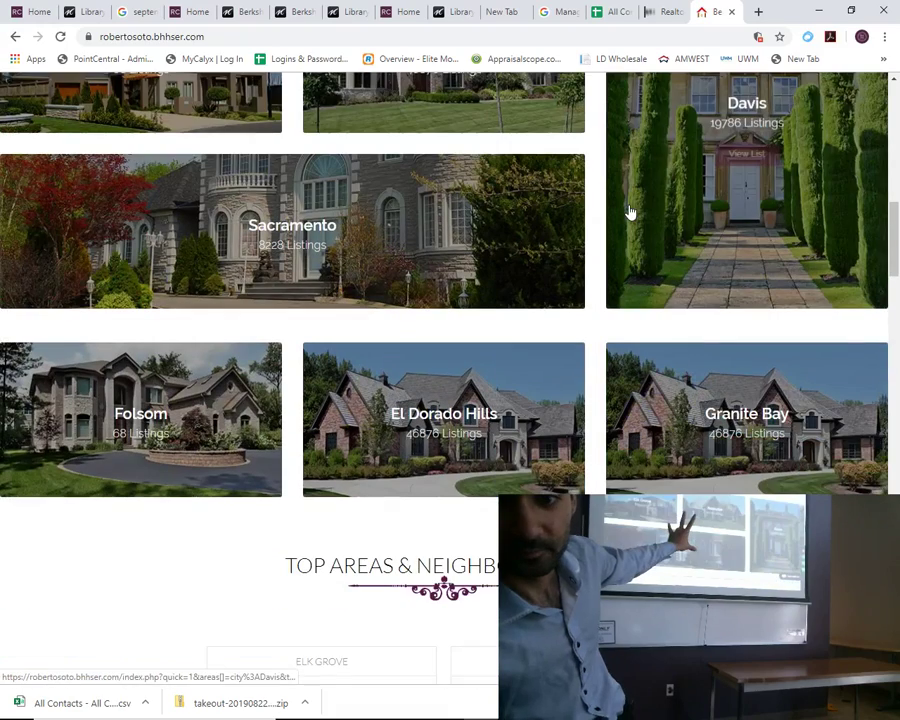
left_click(713, 198)
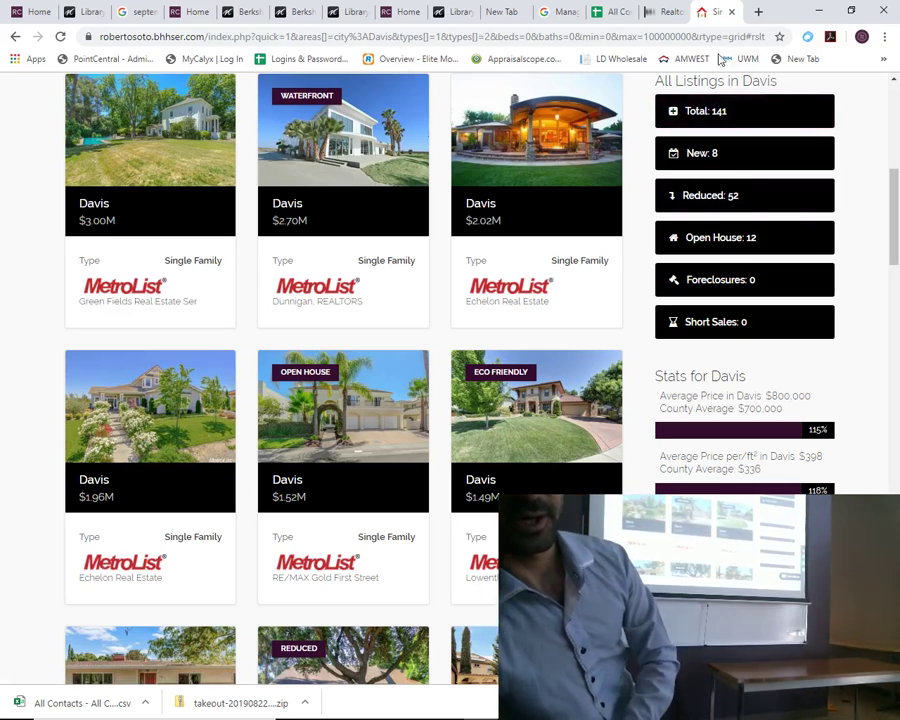
Copy the Davis listings page address and return to the RealtorsTurbo tab
left_click(538, 36)
right_click(538, 38)
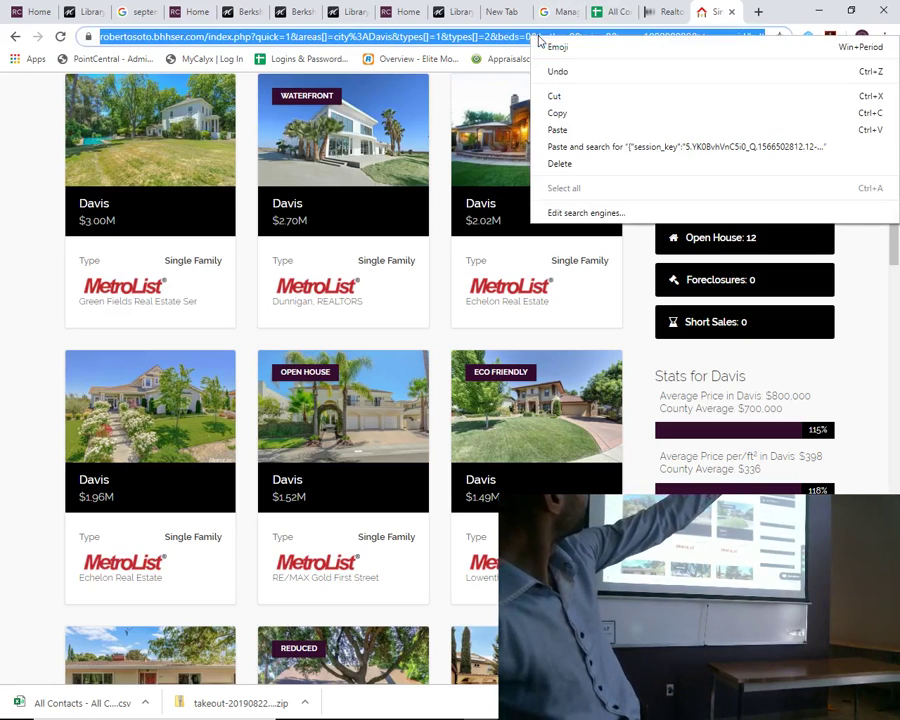
left_click(580, 113)
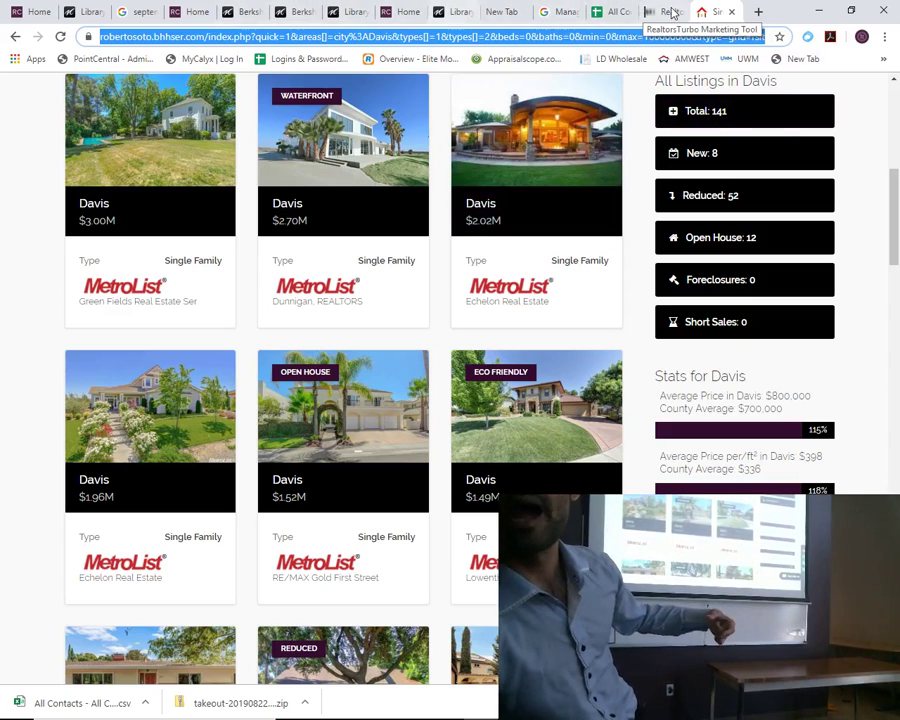
left_click(670, 12)
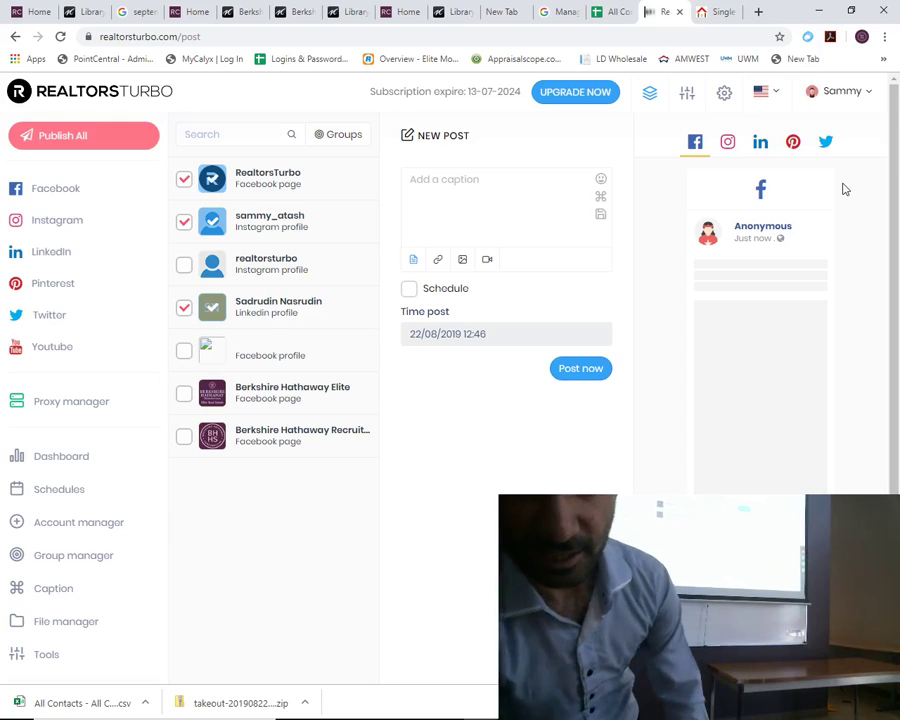
Paste the Davis listings URL as the post's link, load its preview, and zoom to 80%
left_click(437, 259)
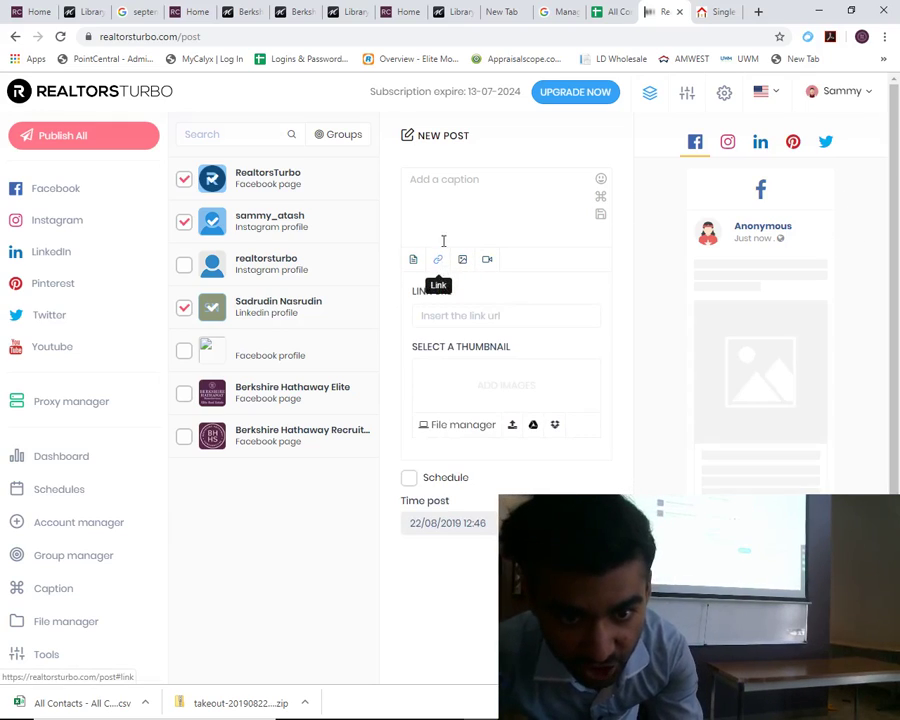
left_click(452, 314)
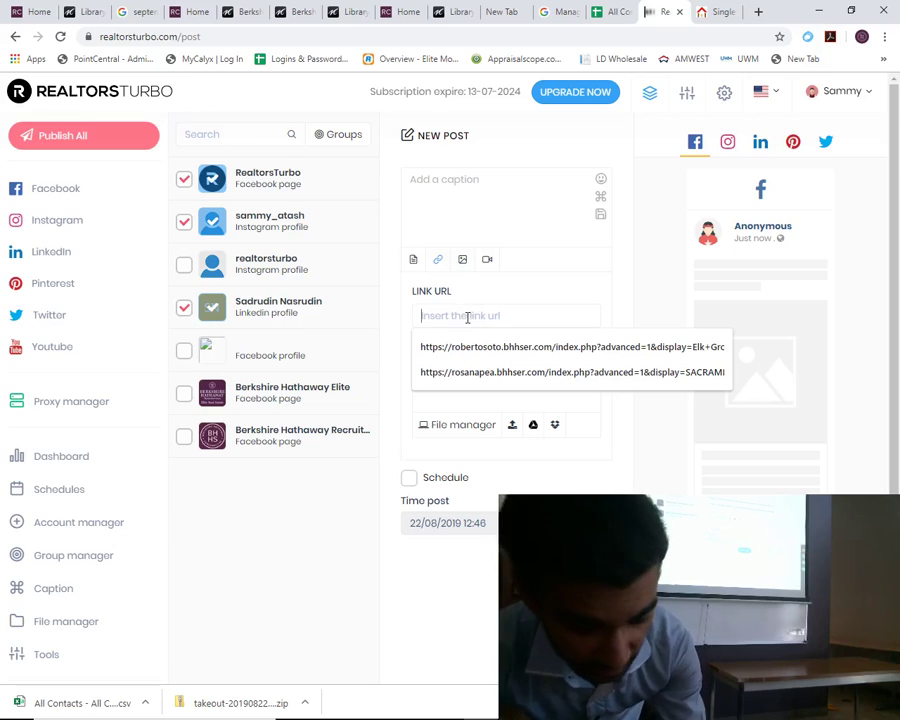
key("ctrl+v")
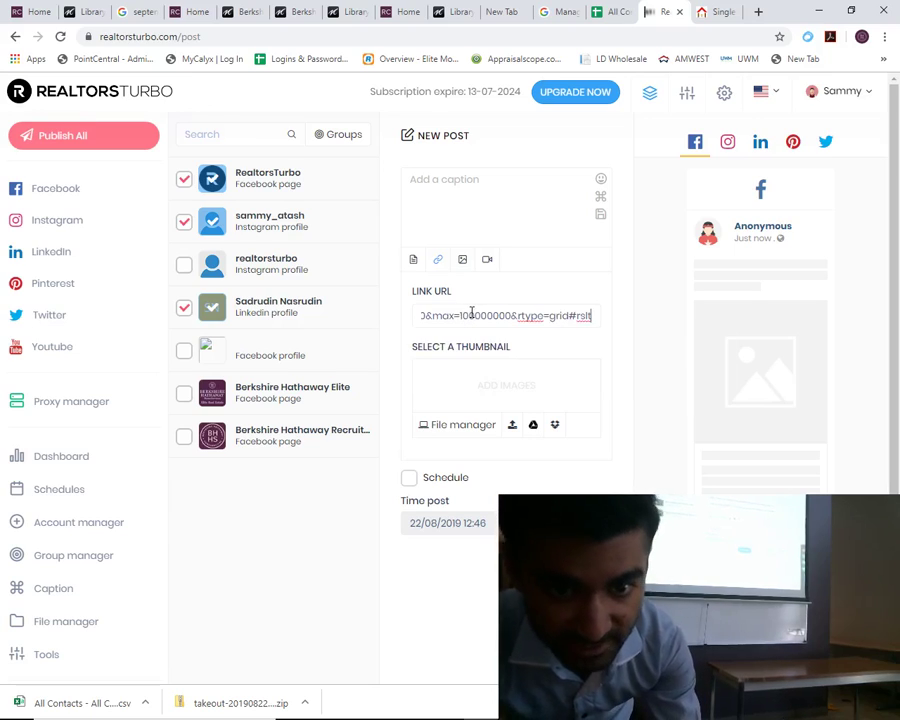
left_click(556, 366)
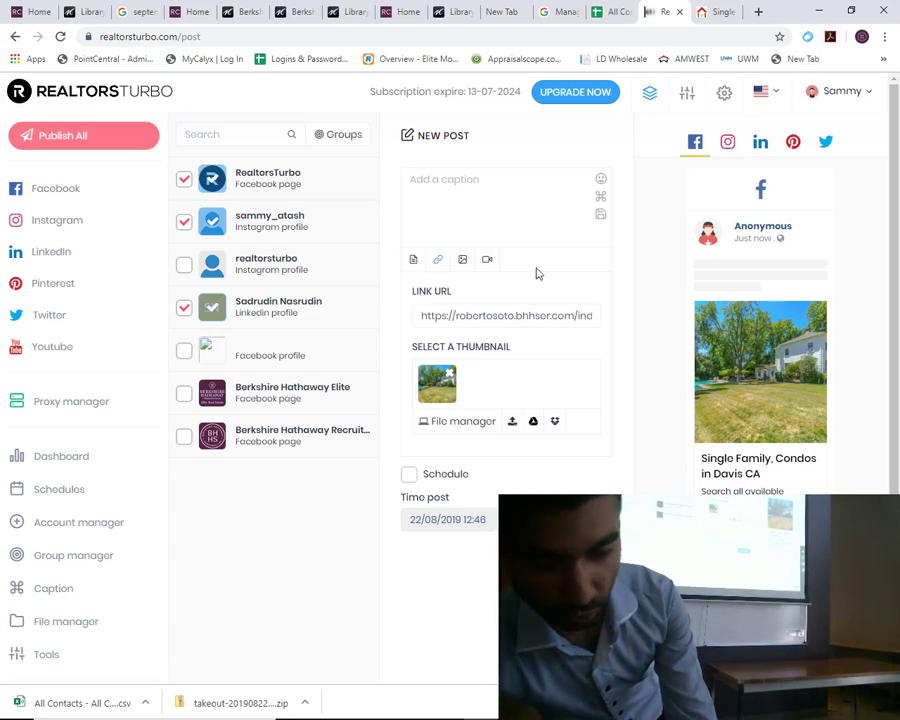
key("ctrl+minus")
key("ctrl+minus")
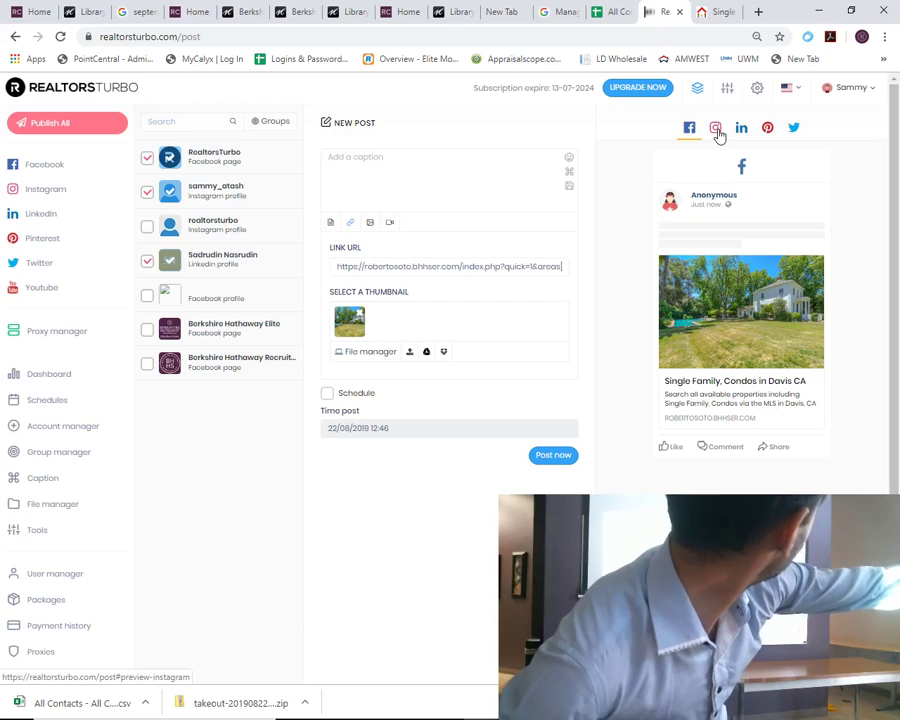
left_click(716, 129)
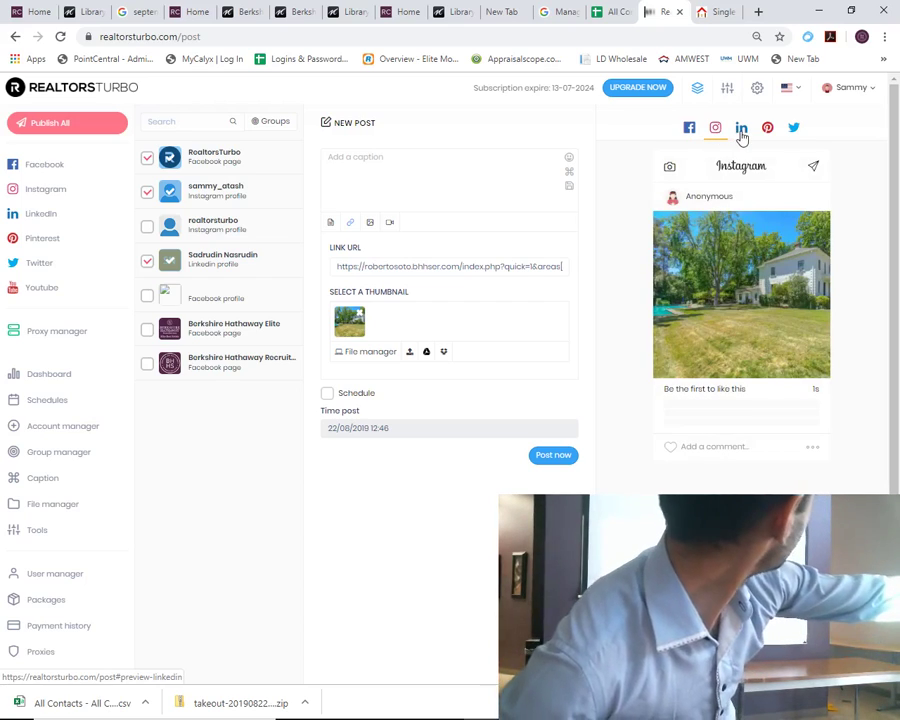
left_click(741, 130)
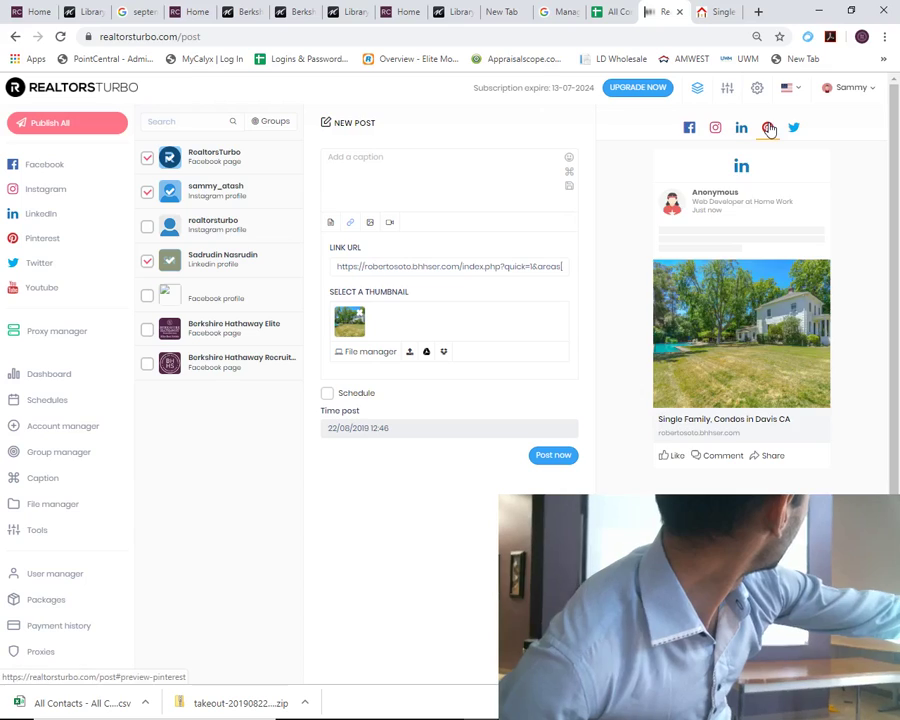
left_click(768, 129)
left_click(794, 130)
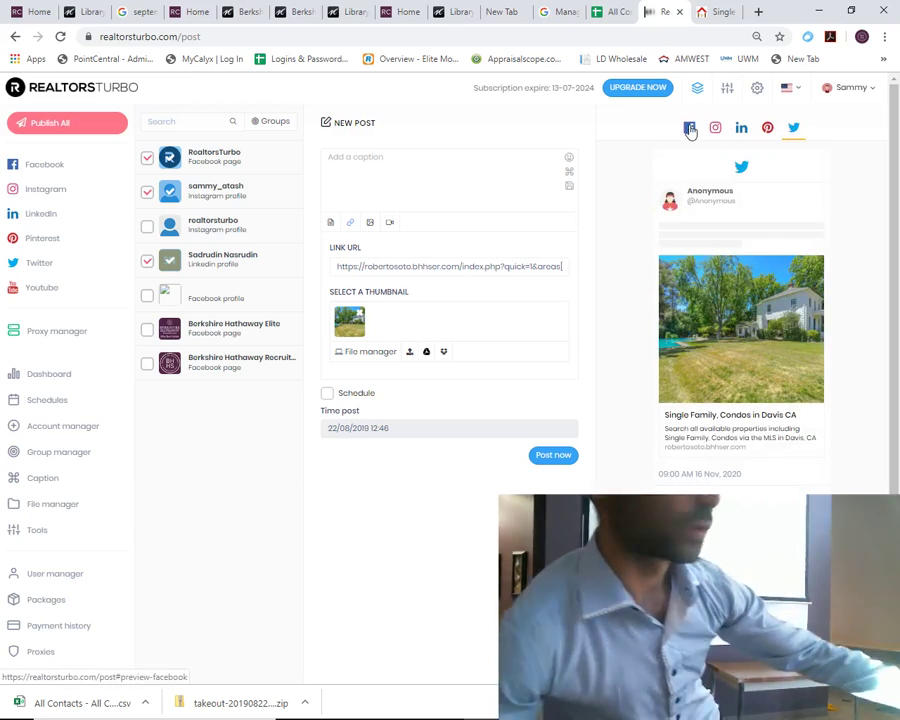
left_click(689, 129)
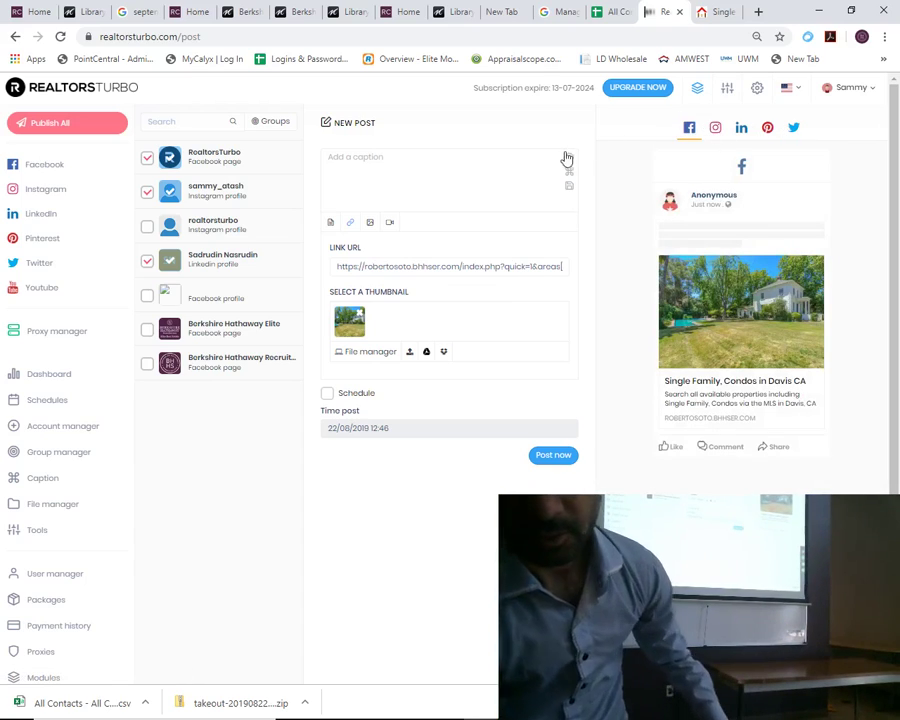
left_click(496, 169)
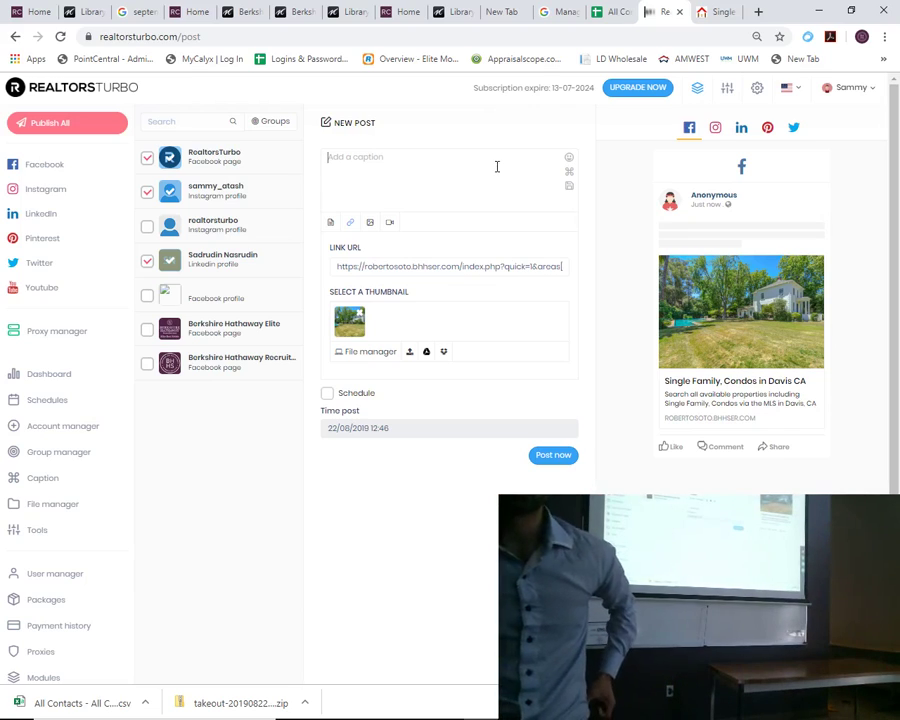
Enter 'Check Out These Davis Properties' as the post caption
type("Che")
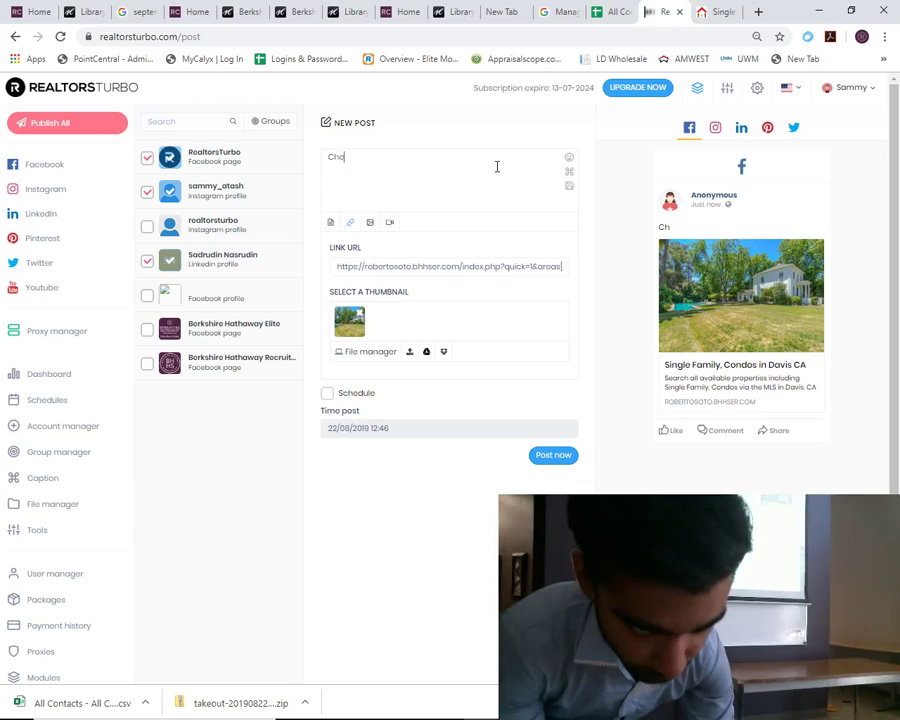
type("ck Out These")
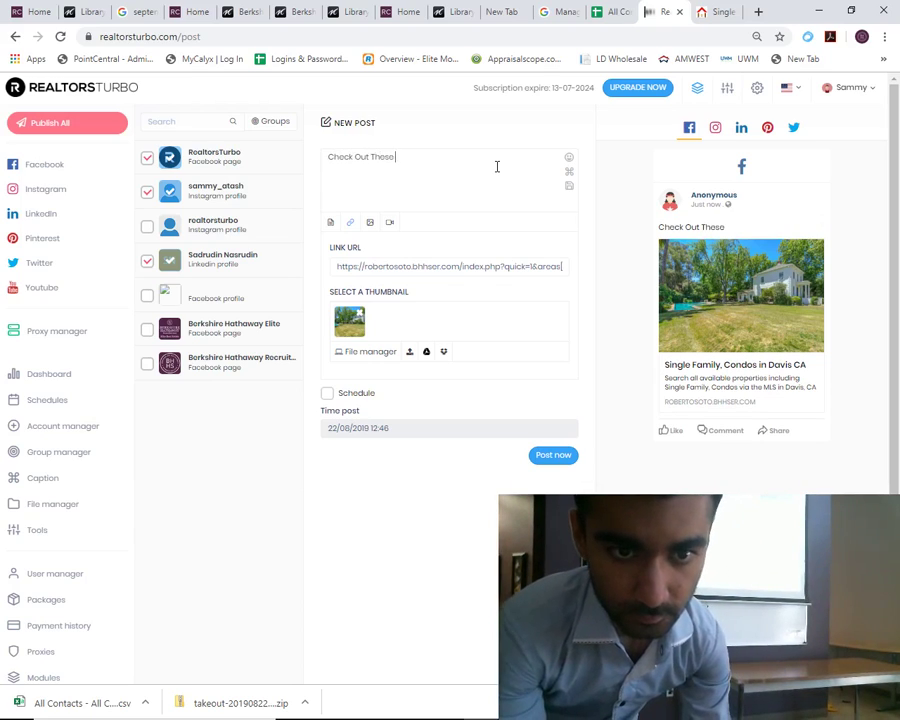
type(" Davis P")
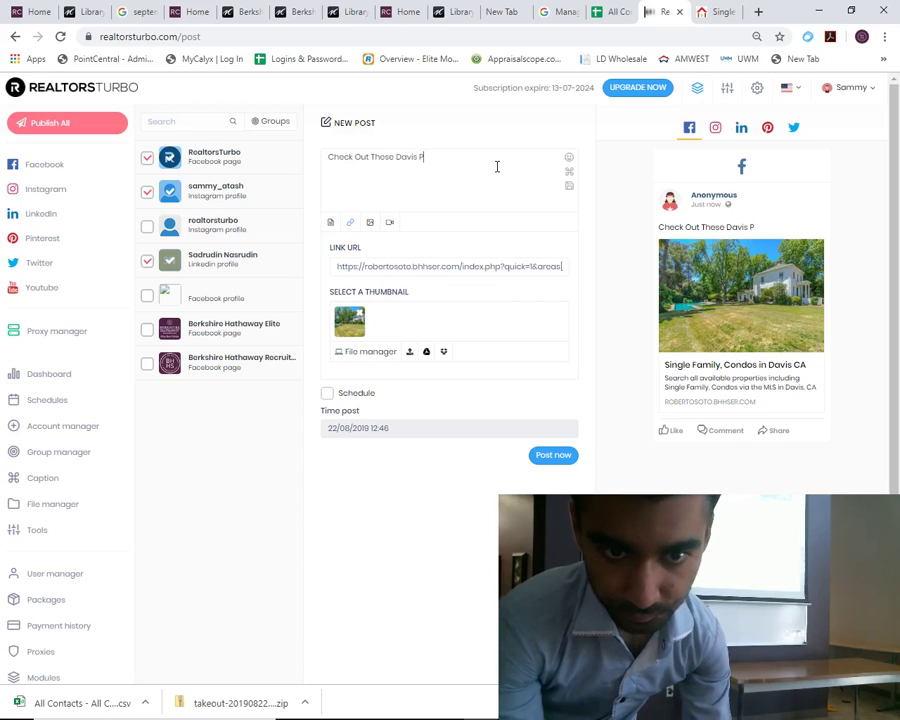
type("roperties")
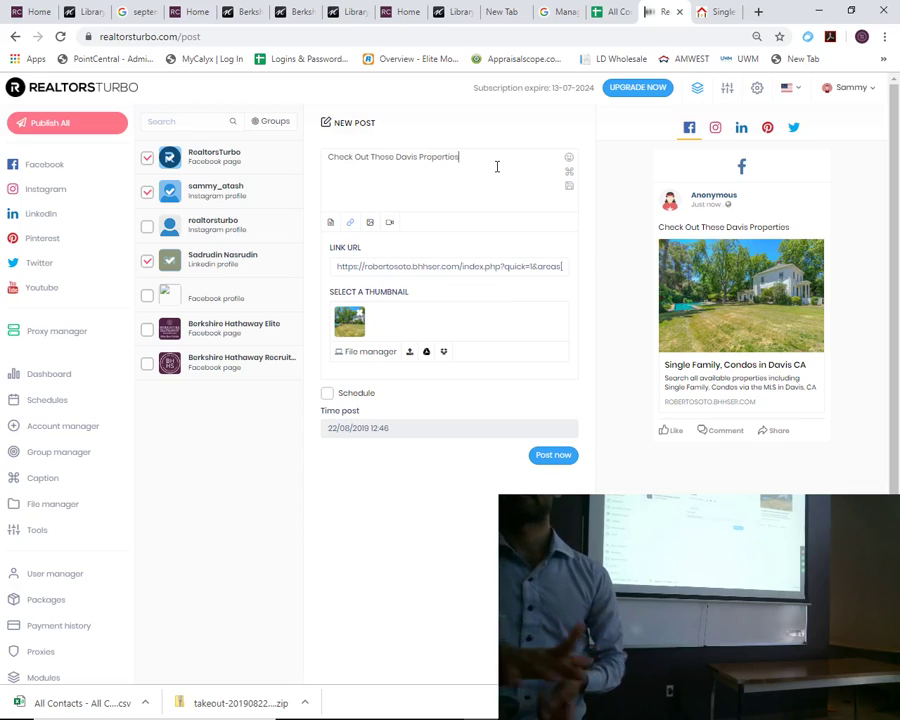
left_click(496, 167)
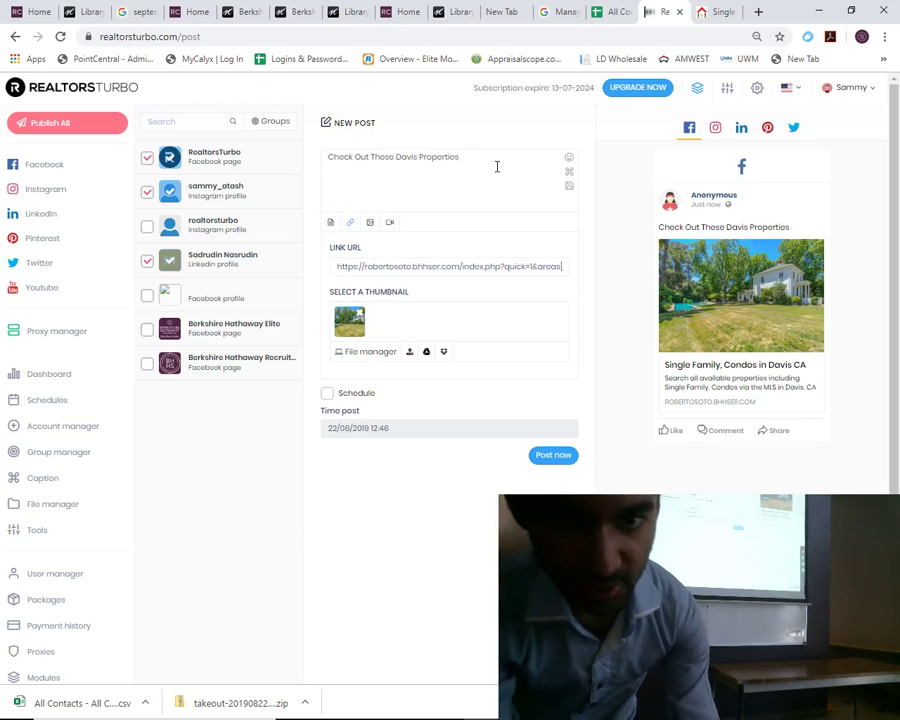
type("in")
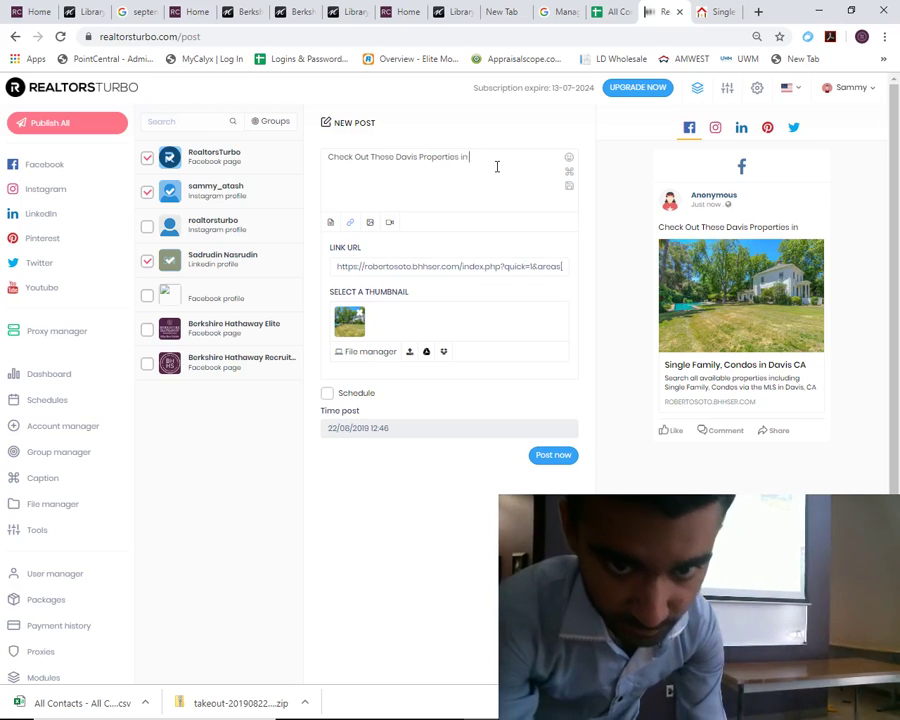
key("BackSpace")
key("BackSpace")
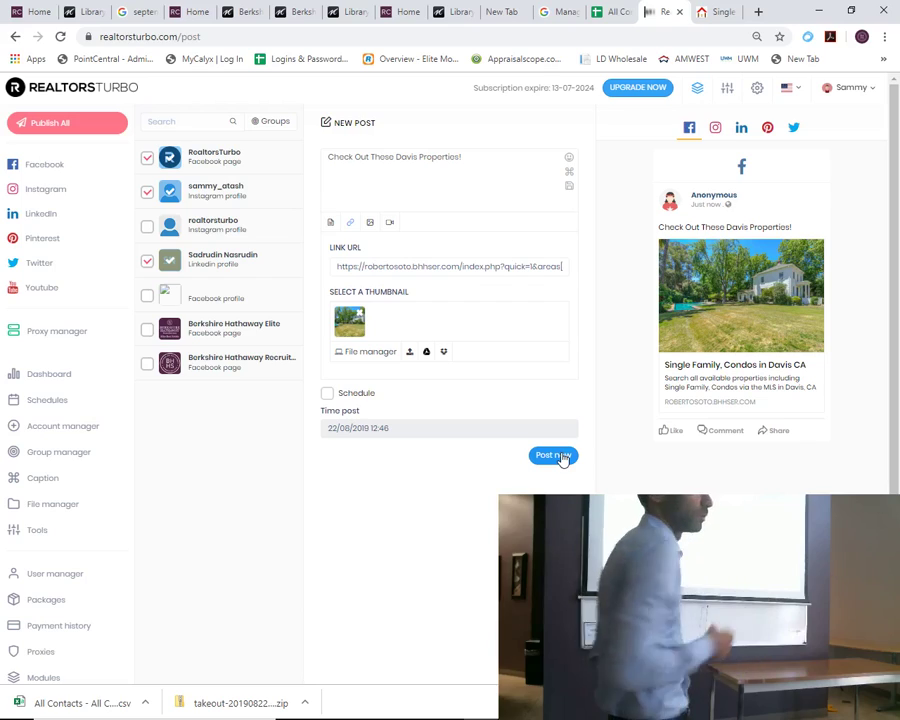
Schedule the Davis properties post for 30/08/2019 at 12:46, then view the scheduled-posts calendar
left_click(328, 394)
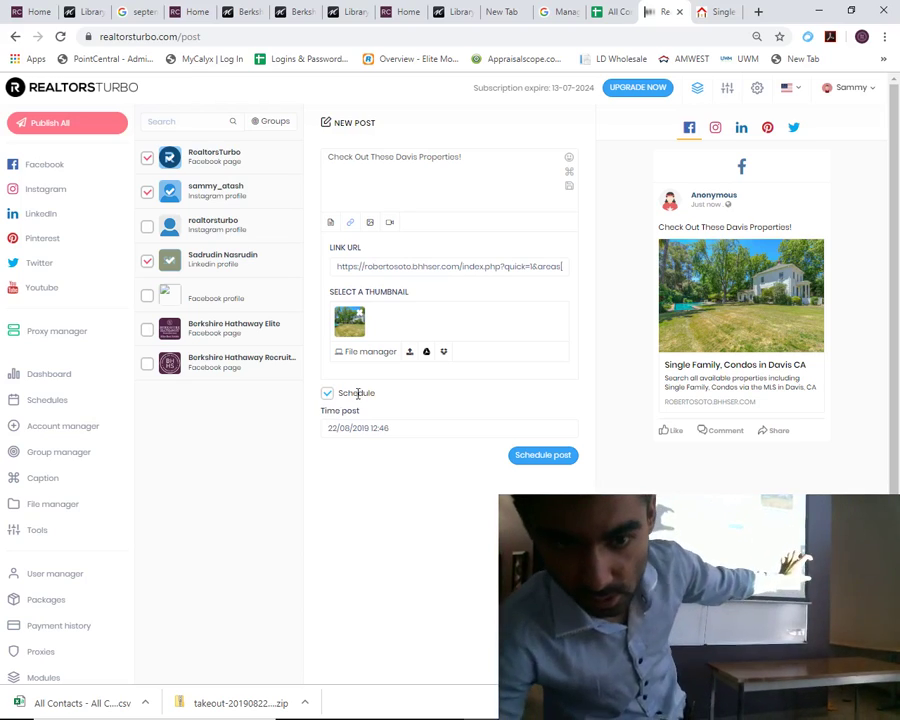
left_click(411, 426)
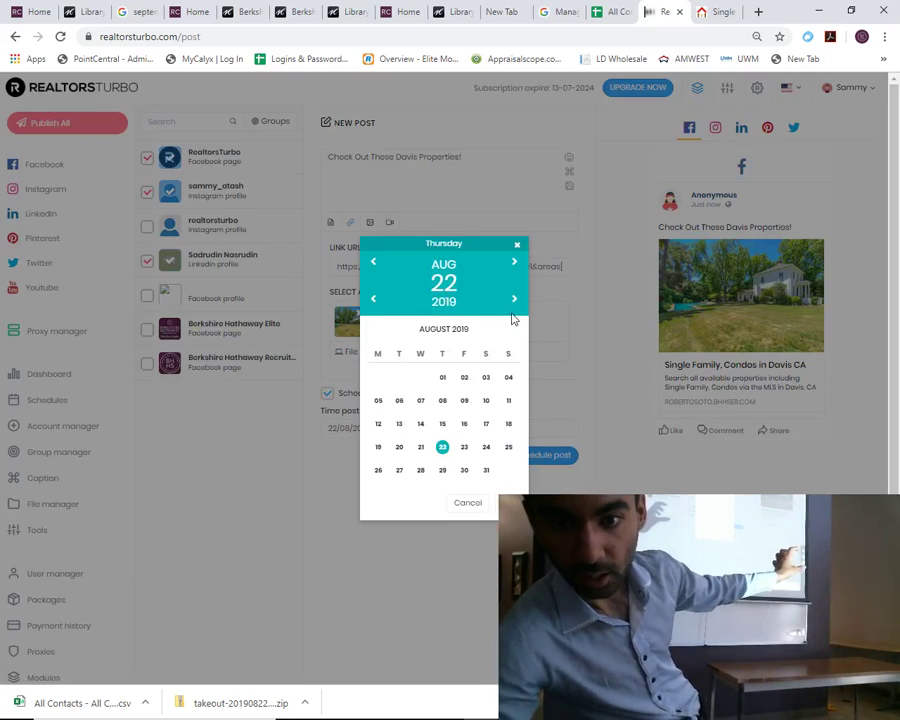
left_click(464, 471)
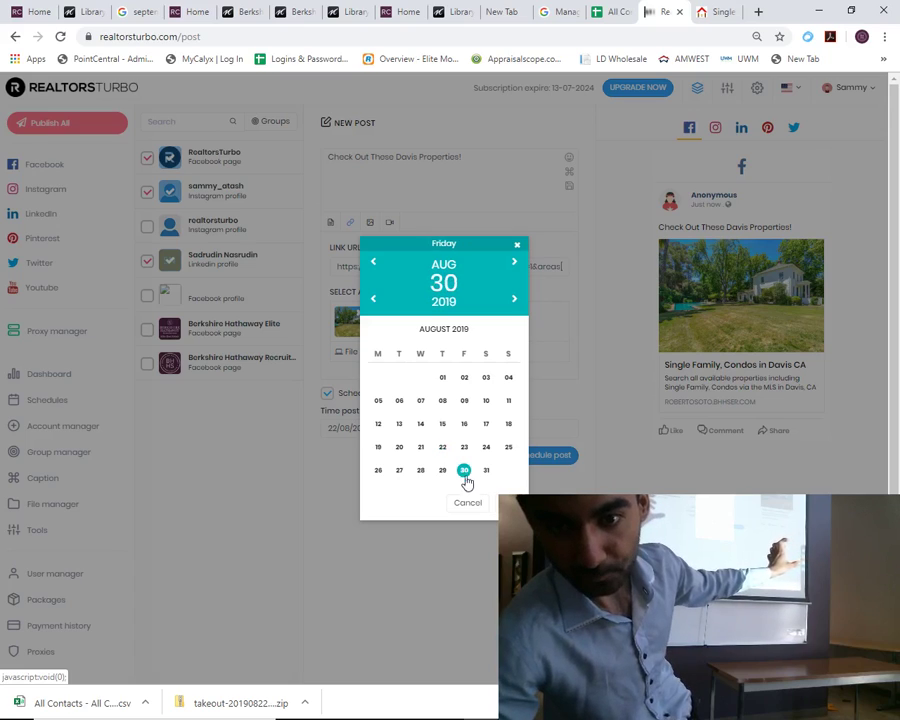
left_click(398, 408)
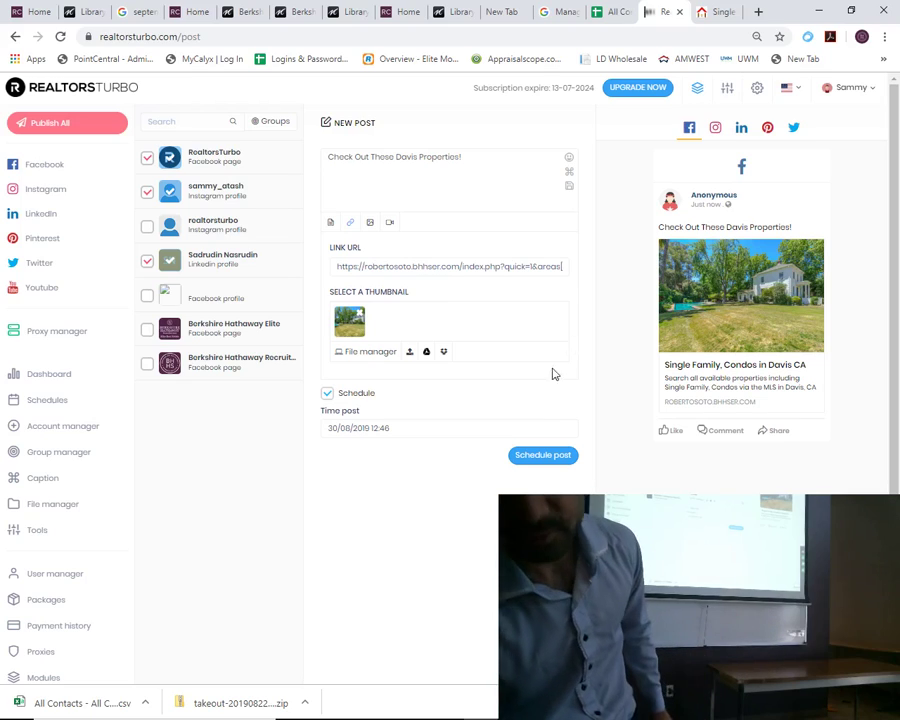
left_click(527, 454)
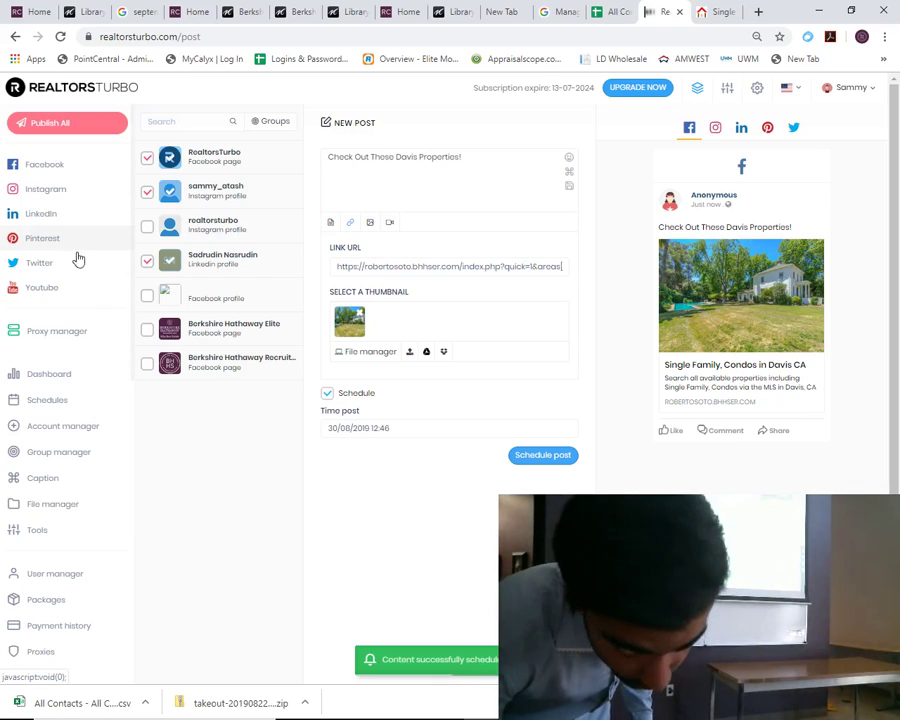
left_click(82, 400)
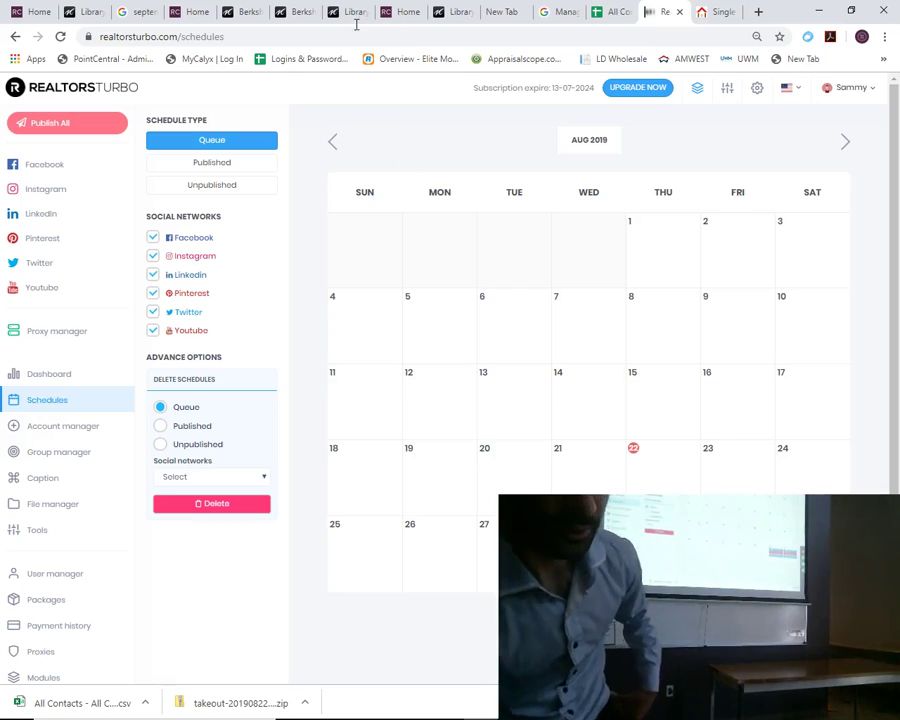
Expand and then collapse the Facebook and Instagram sidebar menus beside the August 2019 queue
left_click(63, 167)
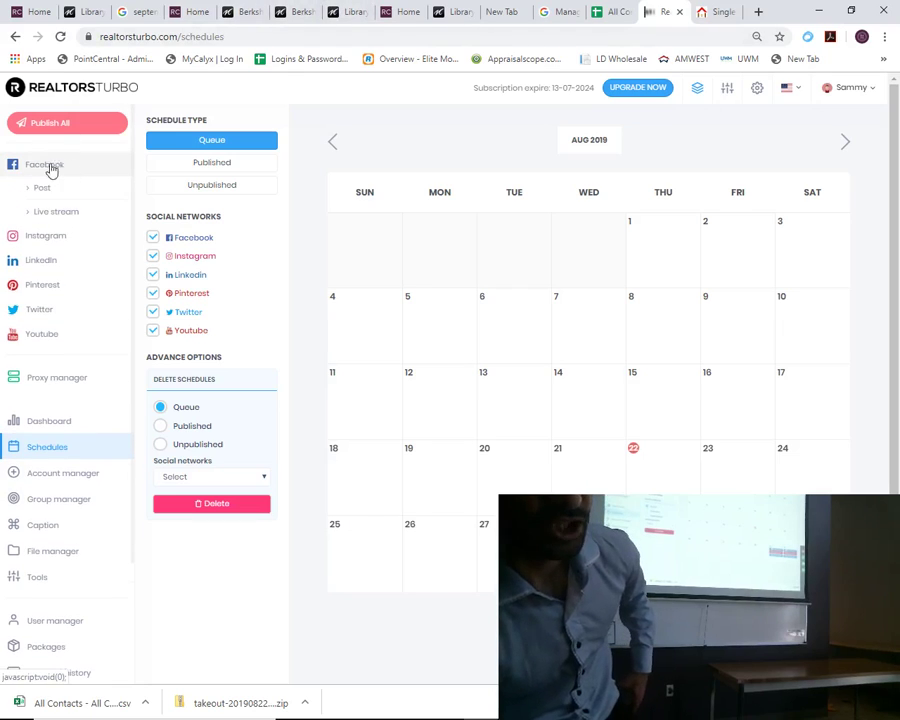
left_click(55, 238)
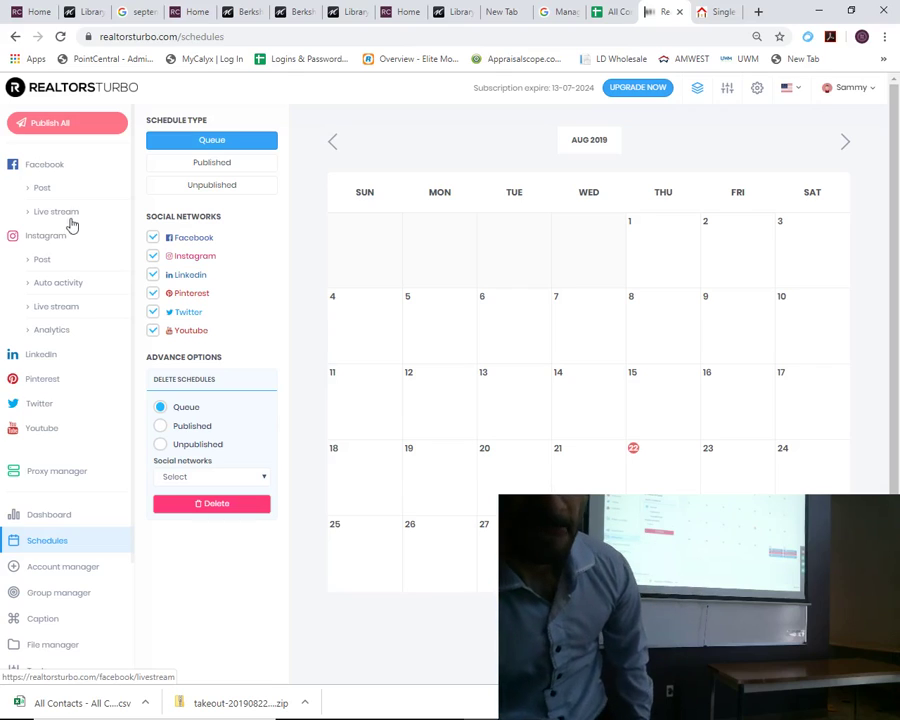
left_click(62, 236)
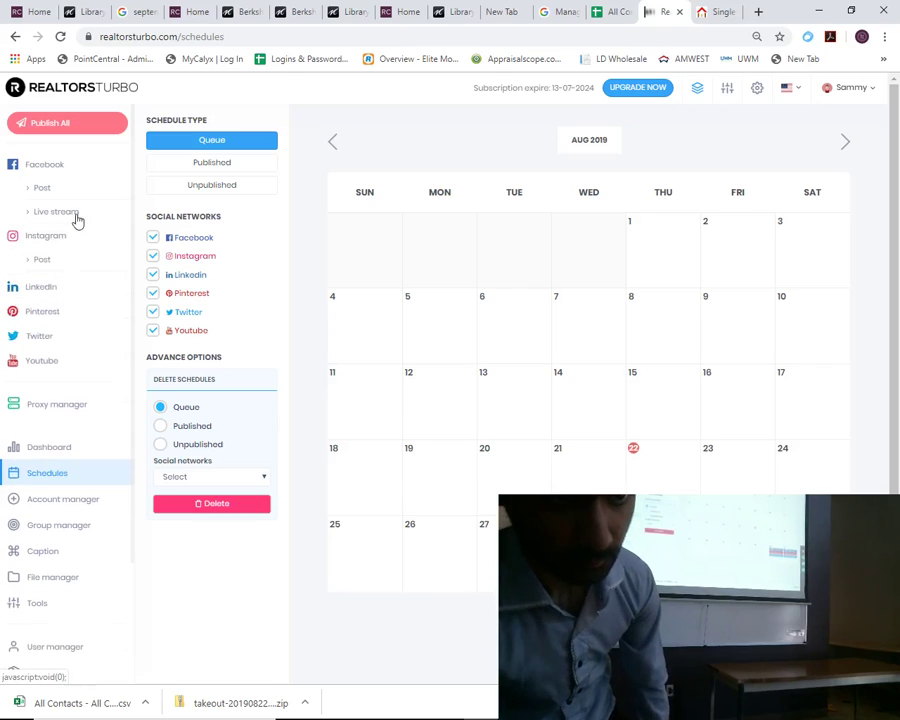
left_click(74, 166)
left_click(70, 192)
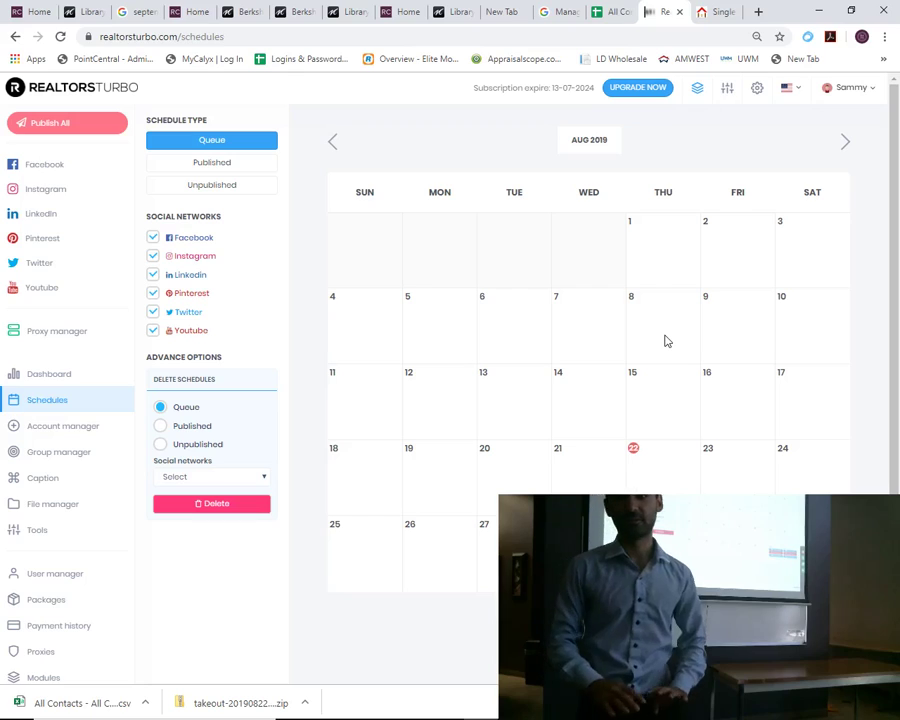
mouse_move(667, 716)
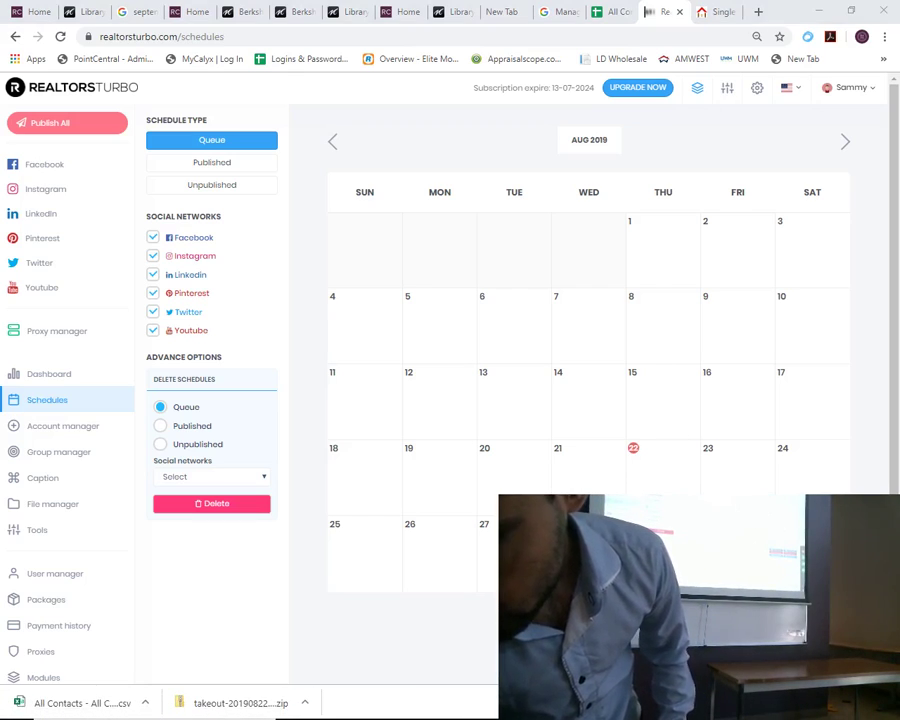
Show and collapse the GoToMeeting controls panel, then start a new Chrome tab
mouse_move(886, 341)
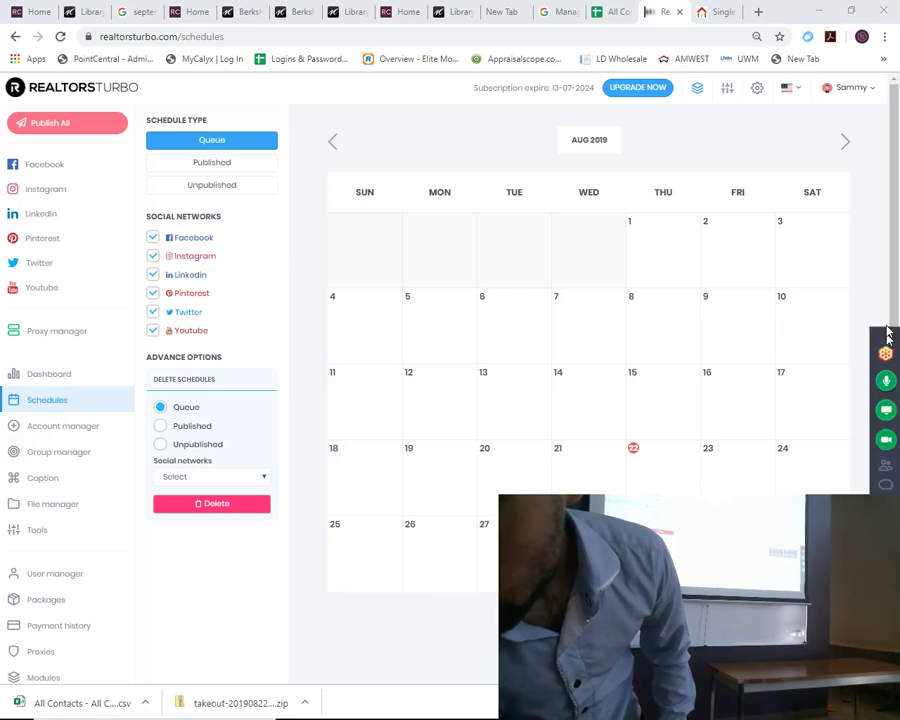
left_click_drag(886, 341, 886, 28)
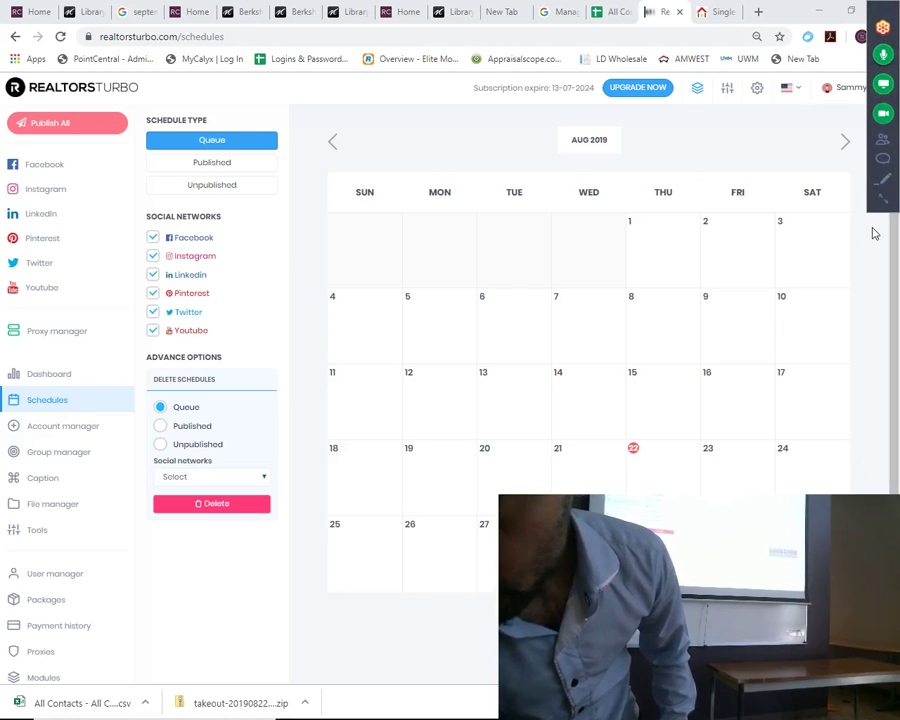
left_click(886, 199)
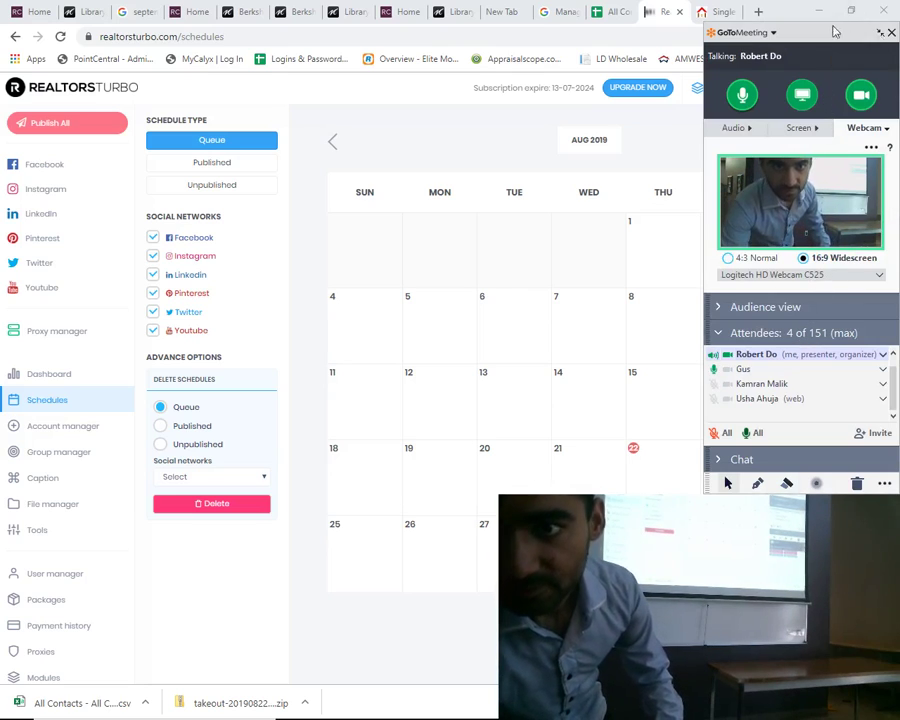
left_click(878, 34)
left_click(759, 12)
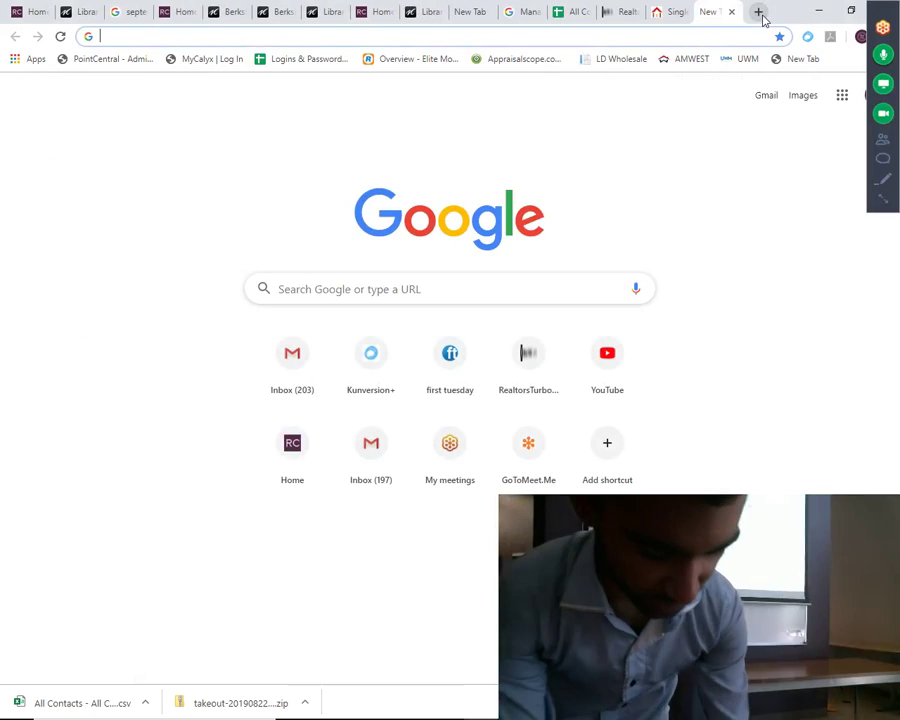
Load realtorsturbo.com in Chrome and switch to the Notepad CSV-import notes
type("realtors")
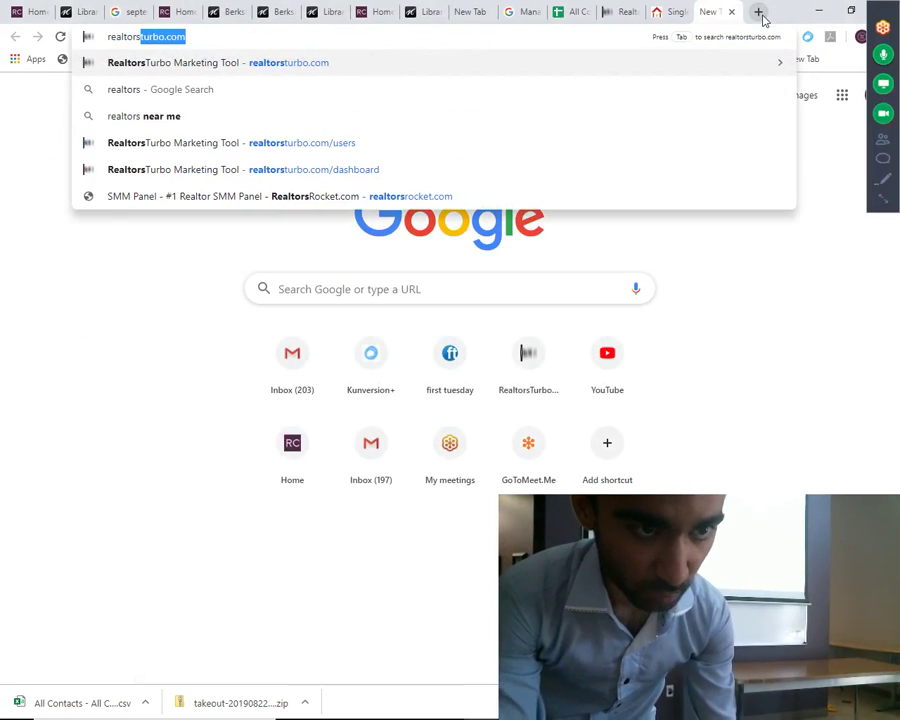
key("Return")
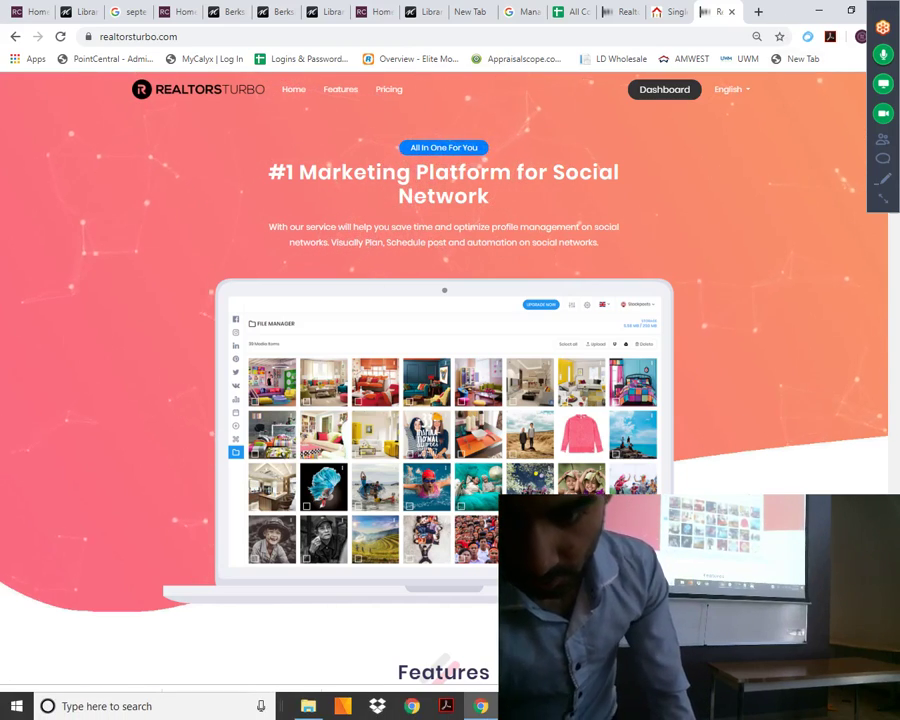
key("alt+Tab")
scroll(440, 360, "down", 6)
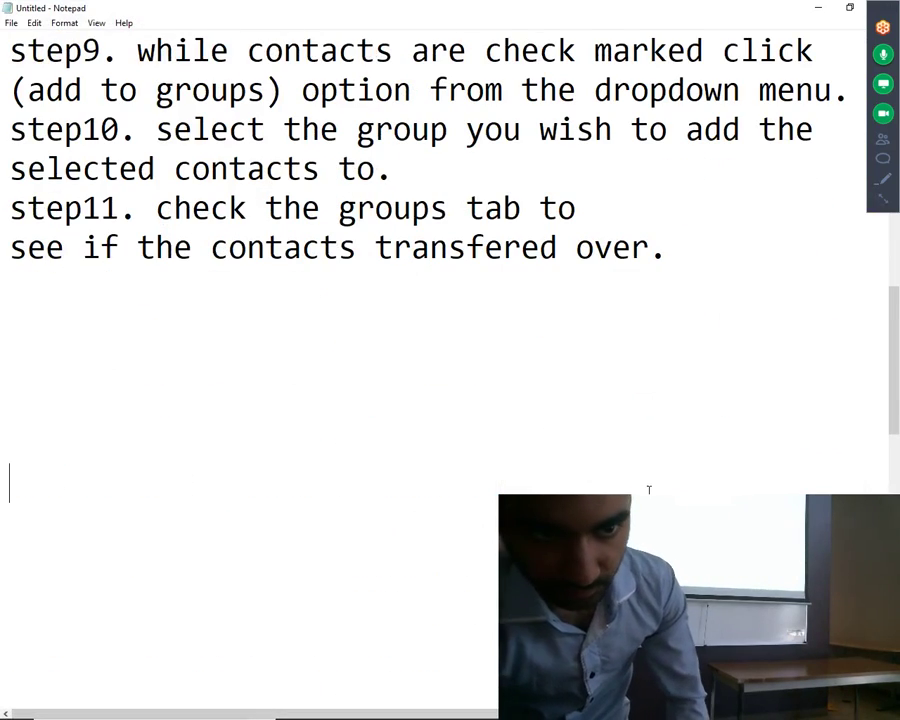
Add realtorsturbo.com at the end of the notes and move the restored Notepad window down
key("Return")
key("Return")
key("Return")
key("Return")
key("Return")
key("Return")
key("Return")
key("Return")
key("Return")
key("Return")
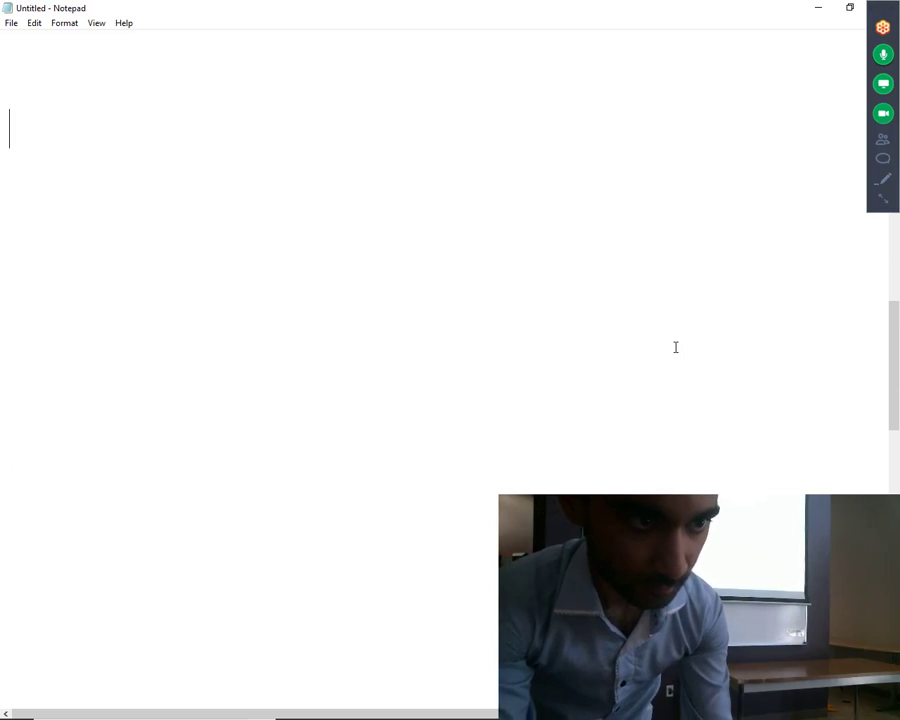
type("realtors r")
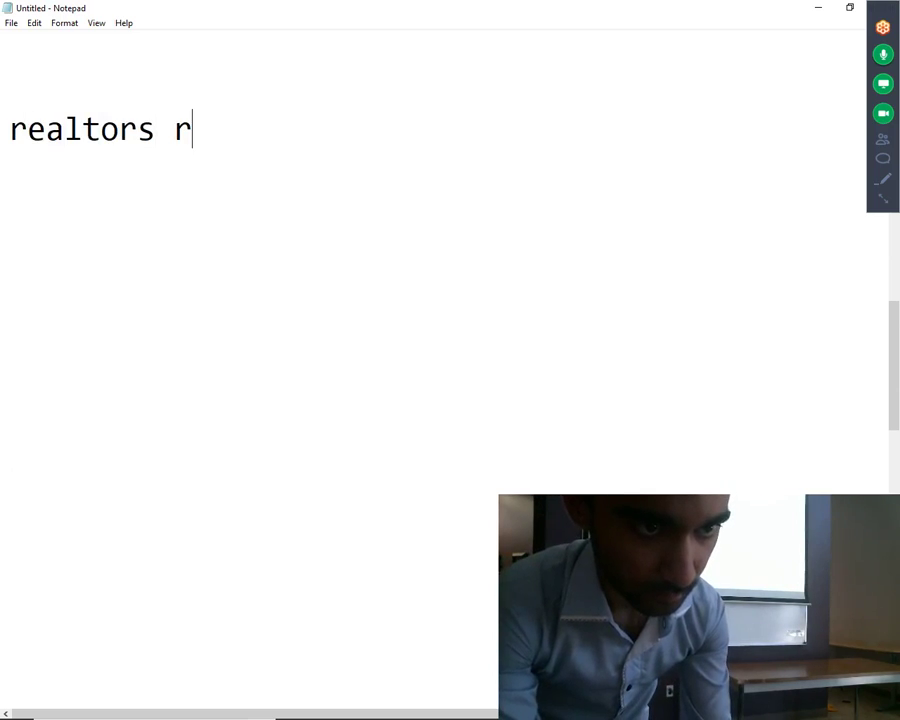
key("BackSpace")
key("BackSpace")
type("turbo.com")
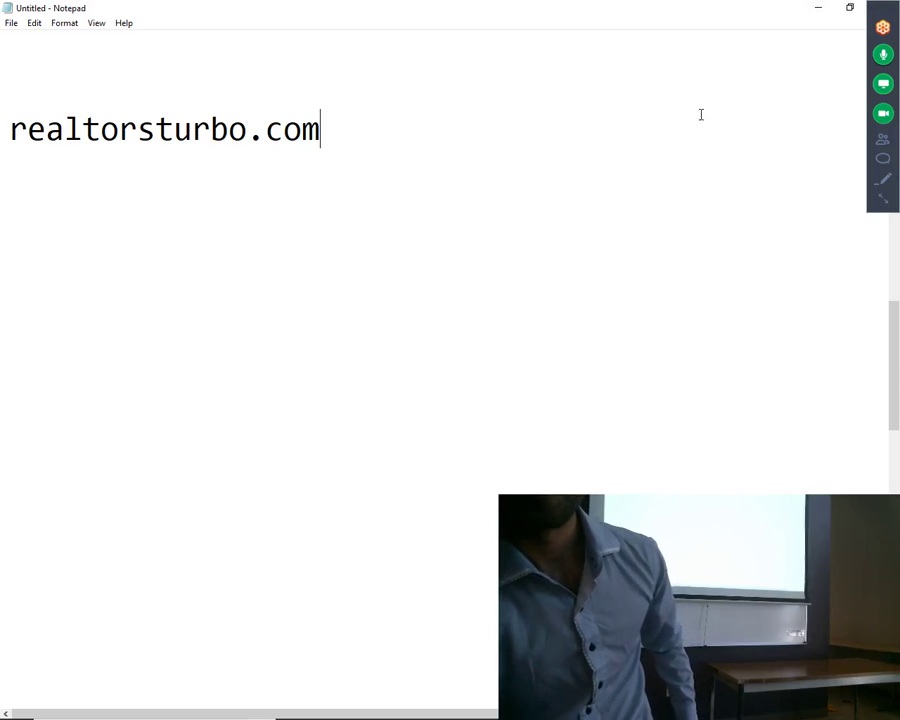
double_click(465, 6)
left_click_drag(701, 73, 693, 283)
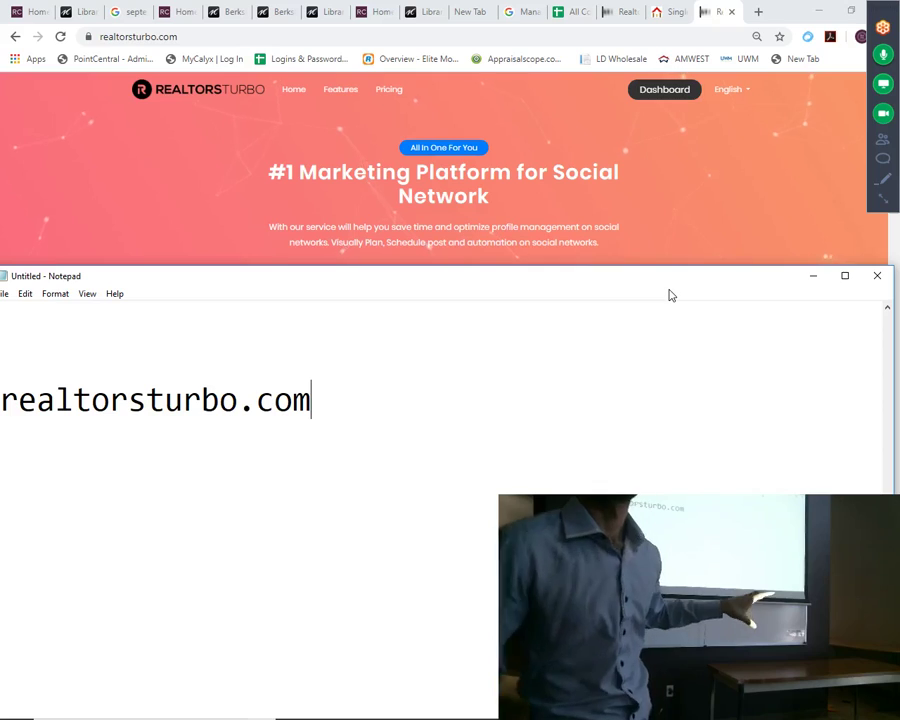
Shrink Notepad and bring the RealtorsTurbo '#1 Marketing Platform' home page back in front
left_click_drag(697, 268, 698, 332)
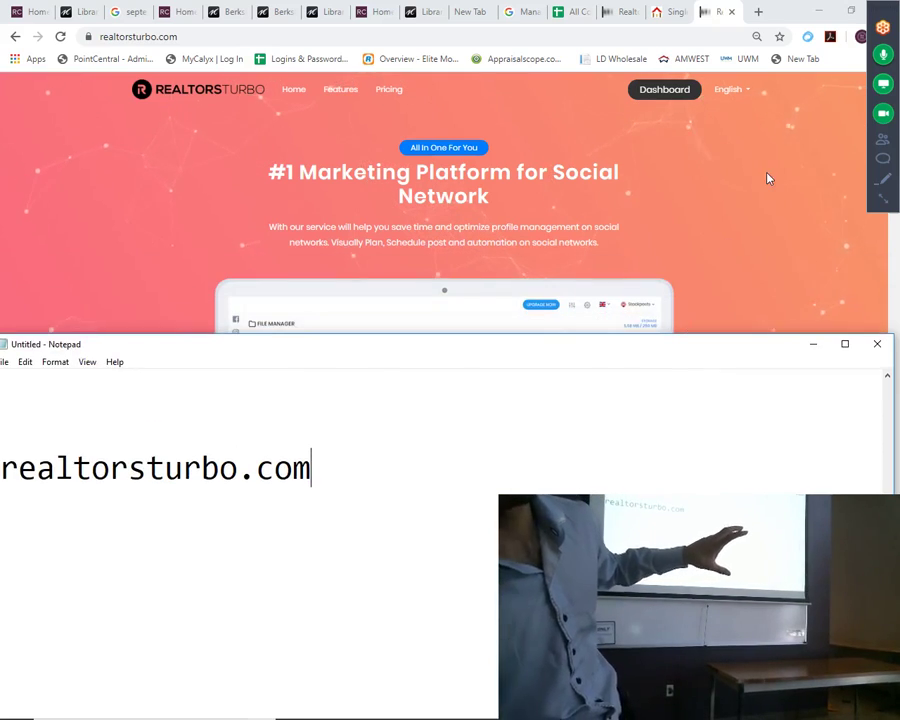
left_click(761, 187)
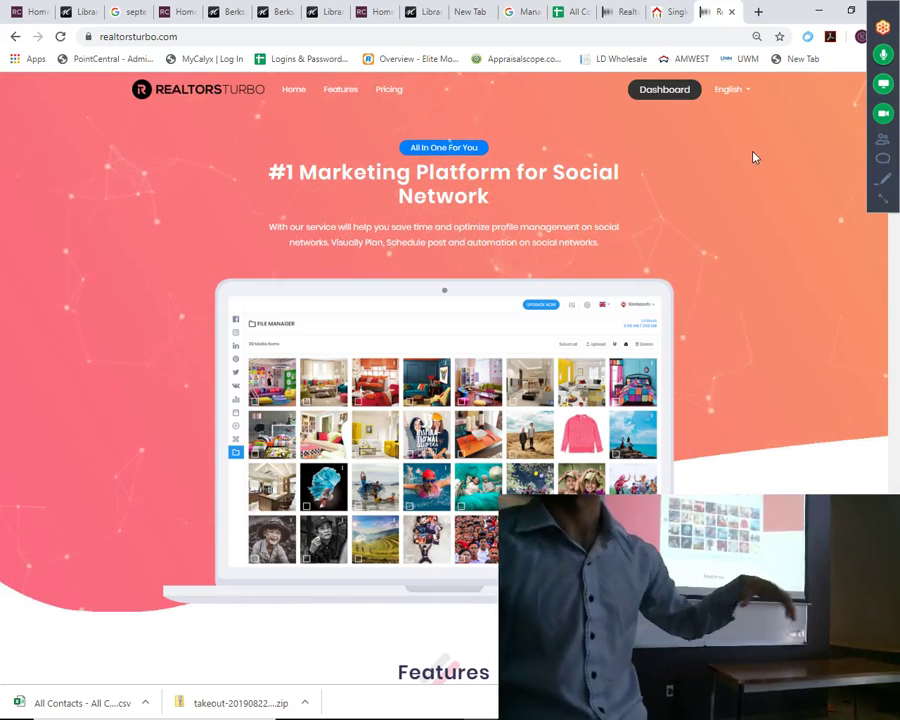
scroll(708, 176, "down", 1)
scroll(708, 176, "down", 5)
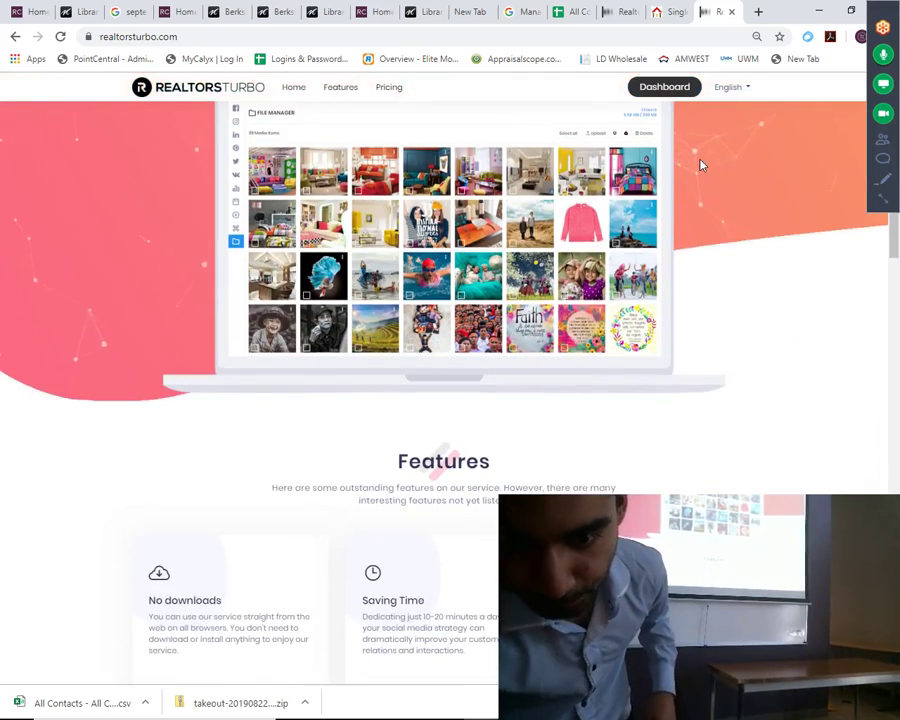
scroll(706, 142, "up", 6)
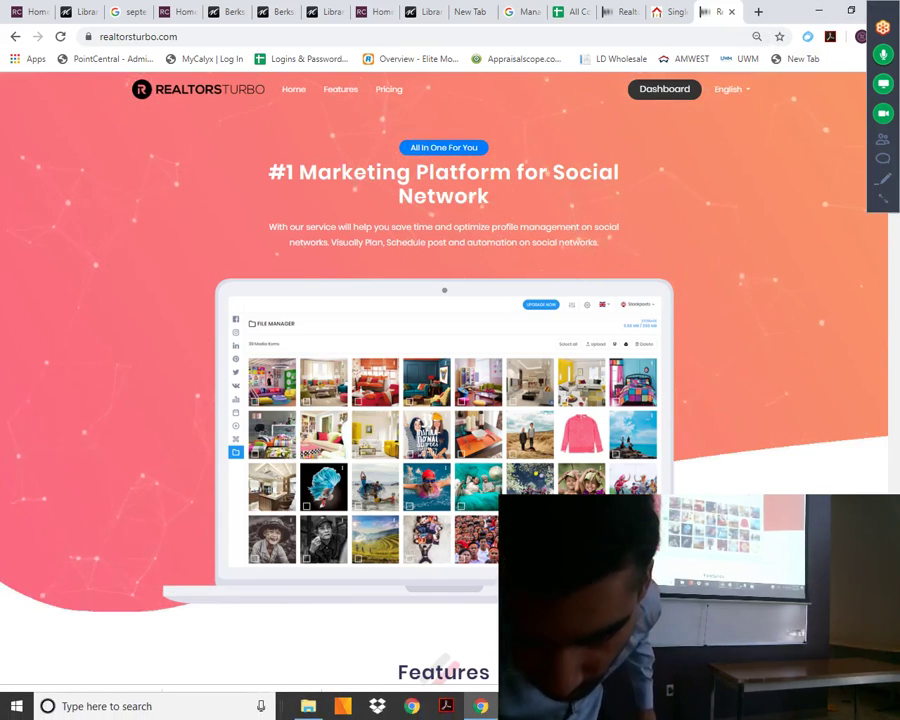
left_click(600, 706)
scroll(450, 530, "down", 5)
scroll(450, 530, "up", 4)
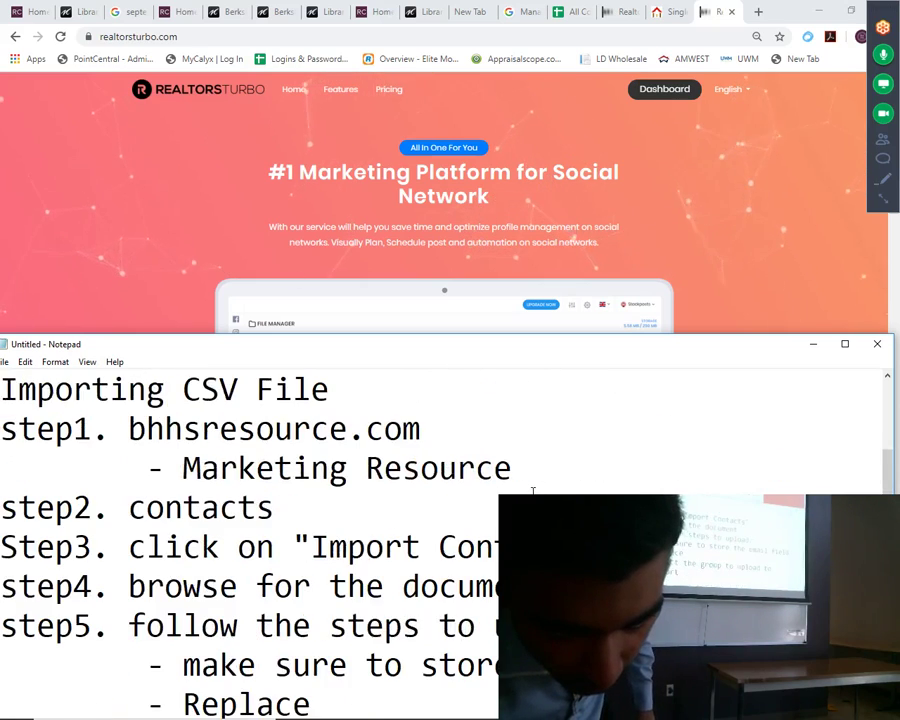
left_click(589, 187)
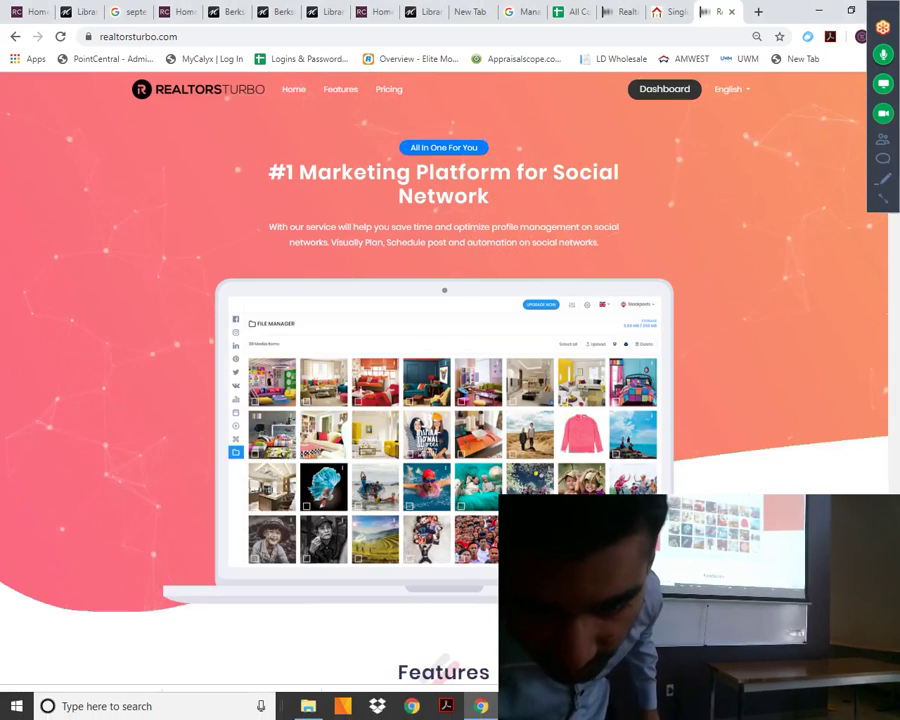
Open the Dashboard report page and expand the Instagram sidebar menu
left_click(680, 90)
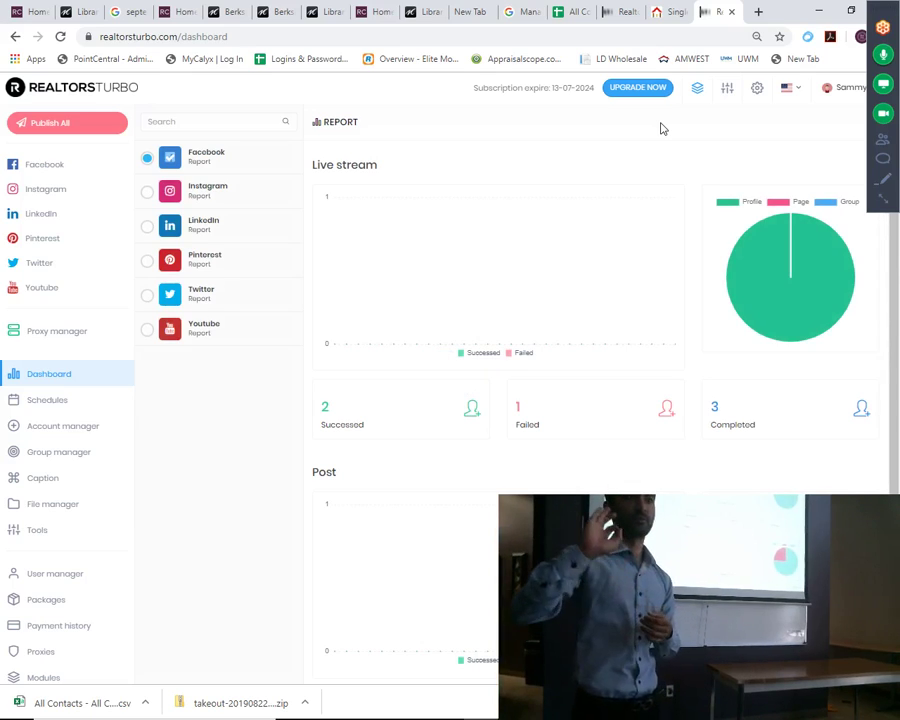
left_click(94, 189)
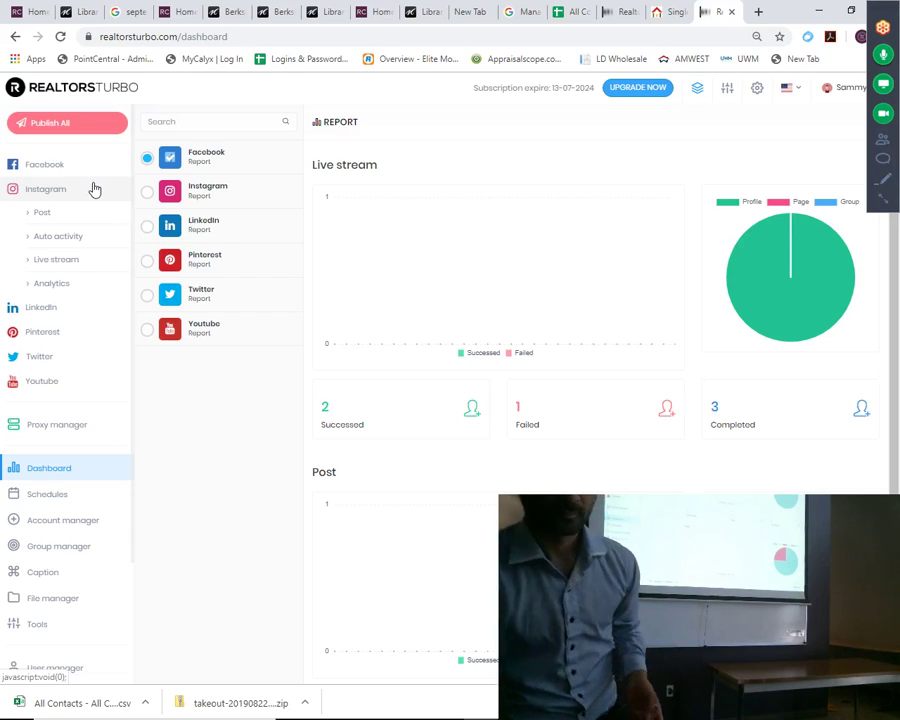
Open the realtorsturbo account's Auto activity settings, keeping direct messages sent to New followers
left_click(74, 236)
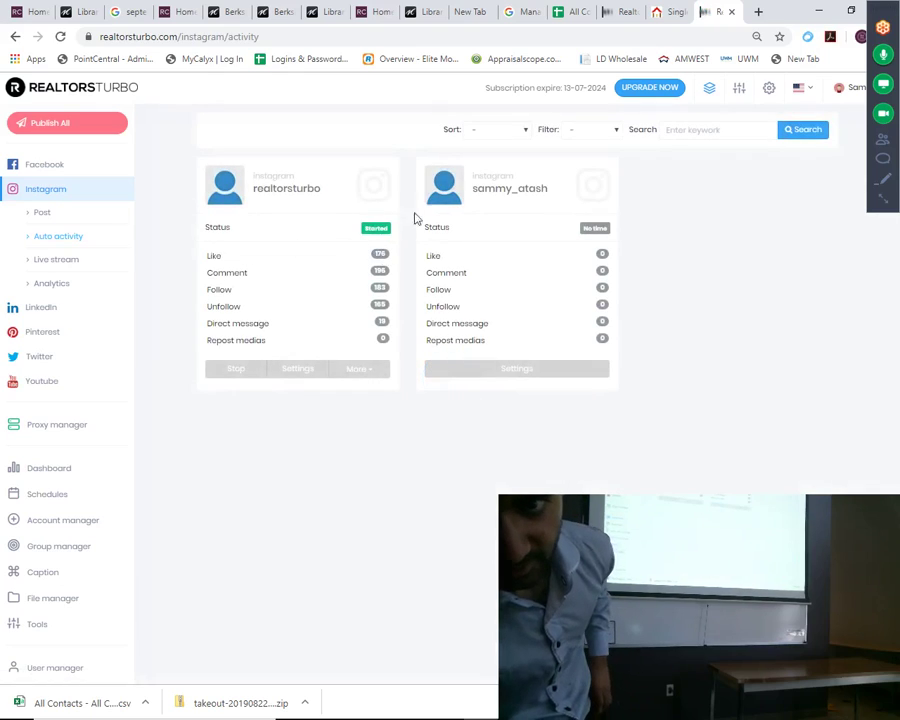
left_click(295, 372)
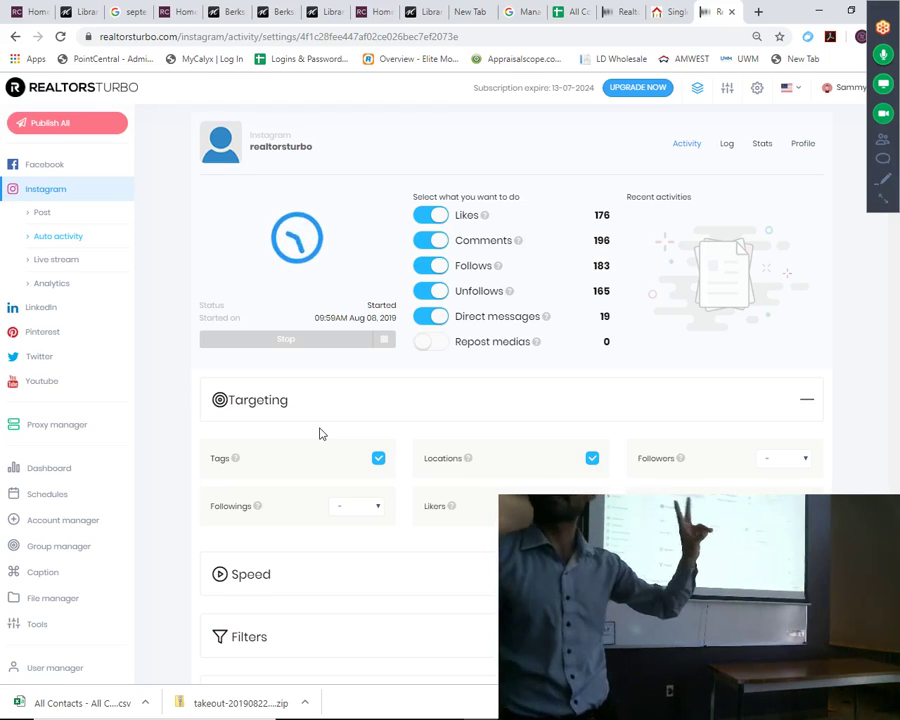
scroll(320, 433, "down", 5)
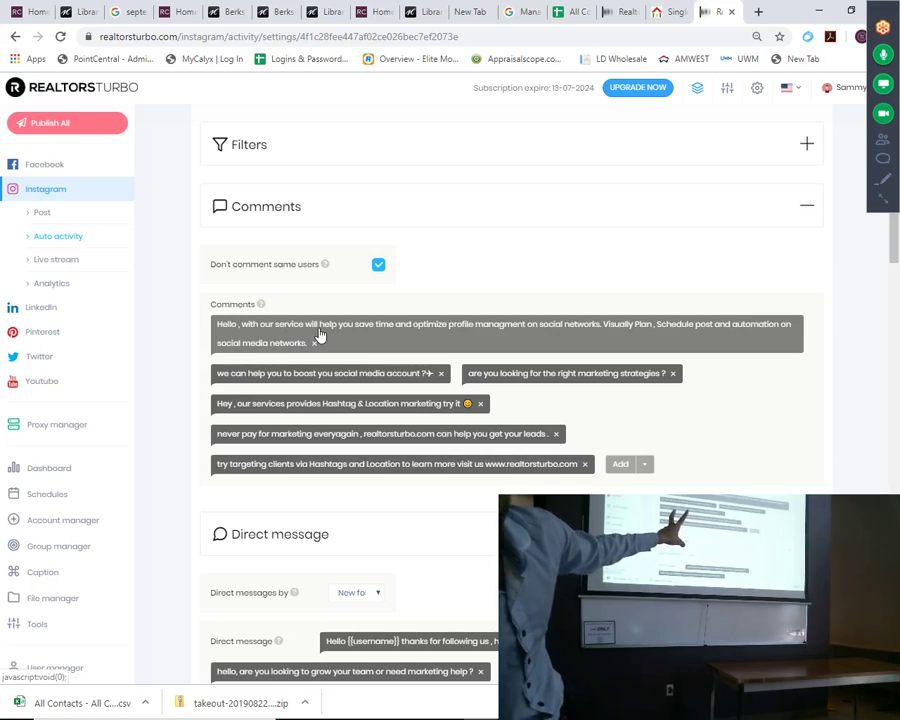
scroll(320, 335, "down", 3)
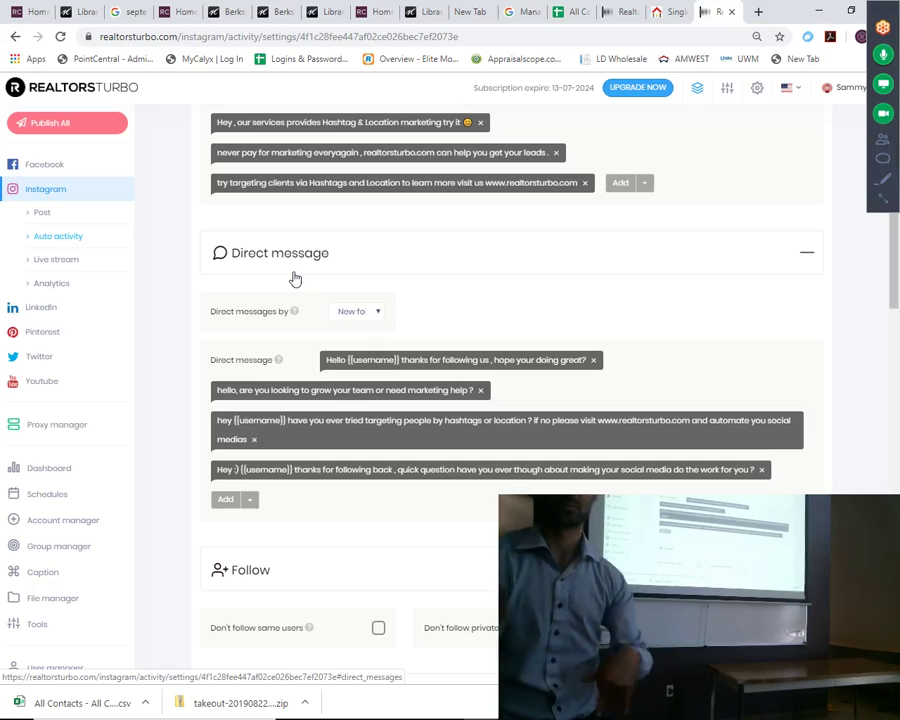
left_click(369, 313)
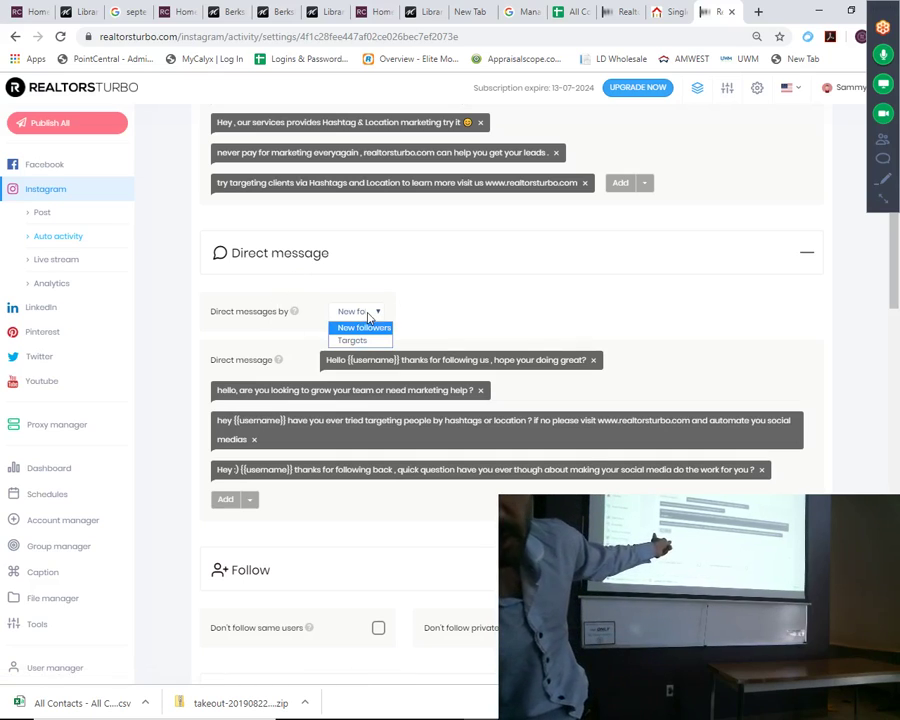
left_click(365, 327)
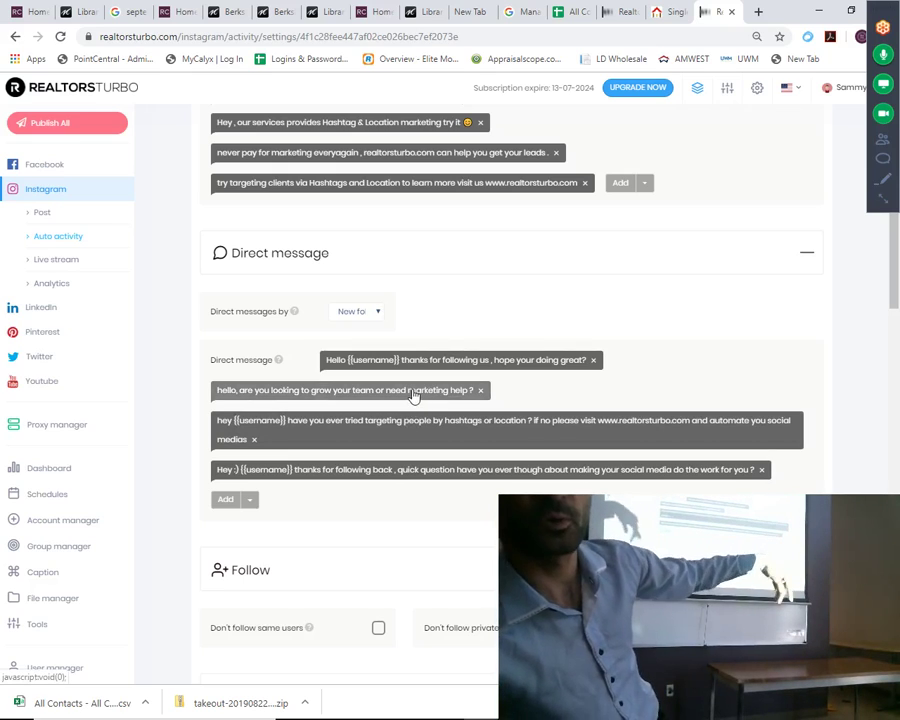
scroll(413, 395, "down", 3)
scroll(285, 308, "down", 1)
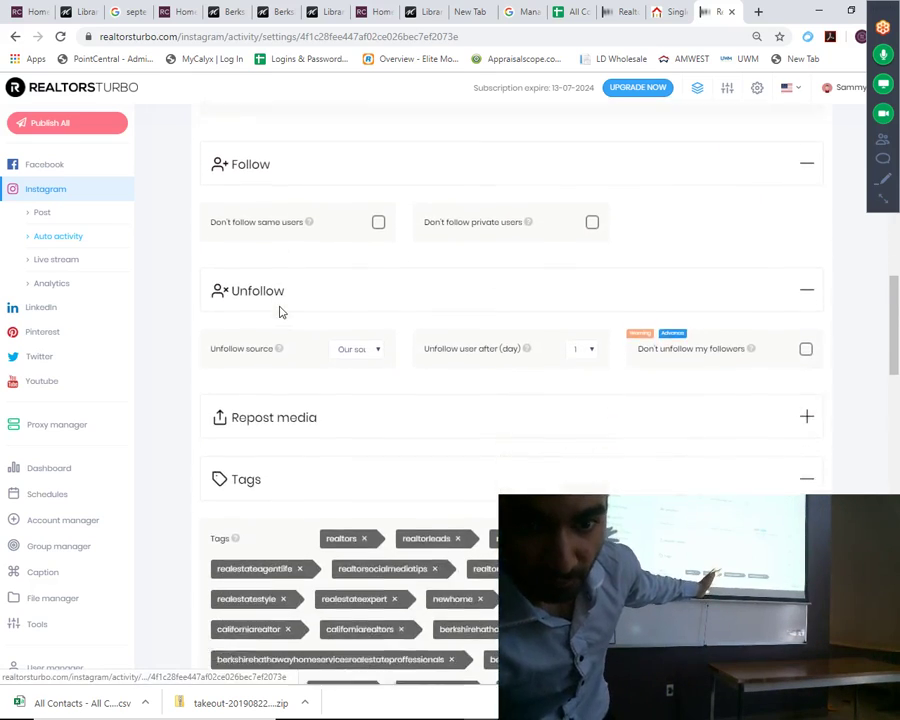
scroll(285, 320, "down", 3)
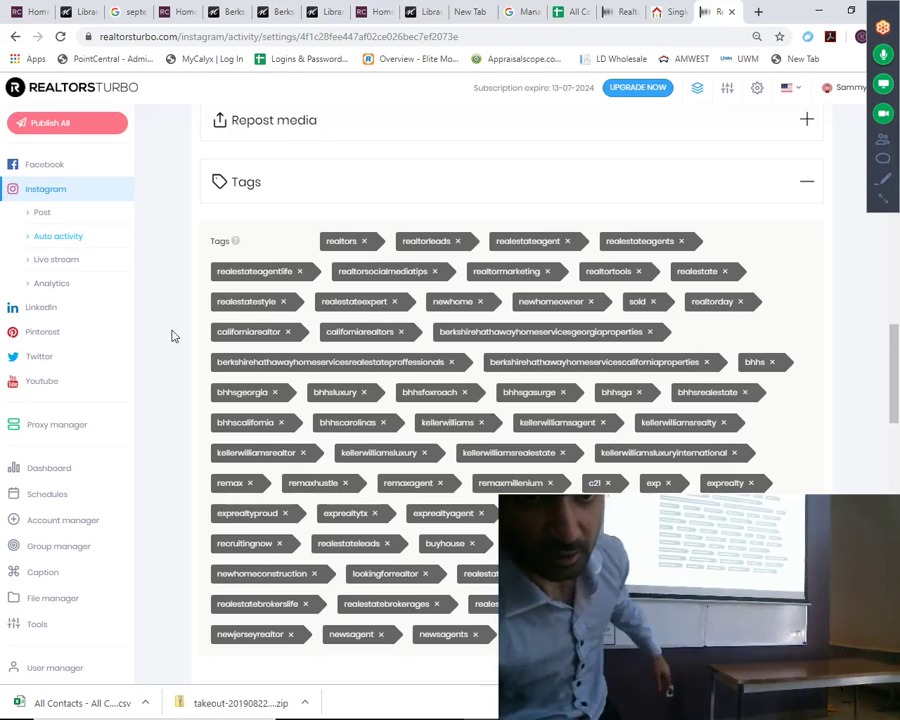
scroll(170, 340, "down", 3)
scroll(170, 340, "down", 10)
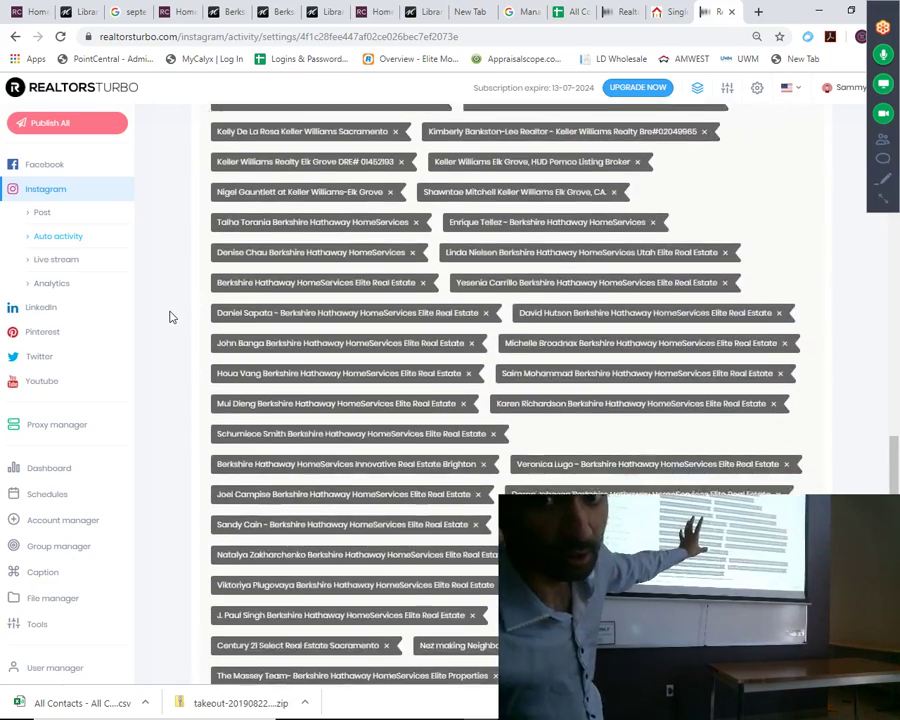
scroll(172, 300, "down", 6)
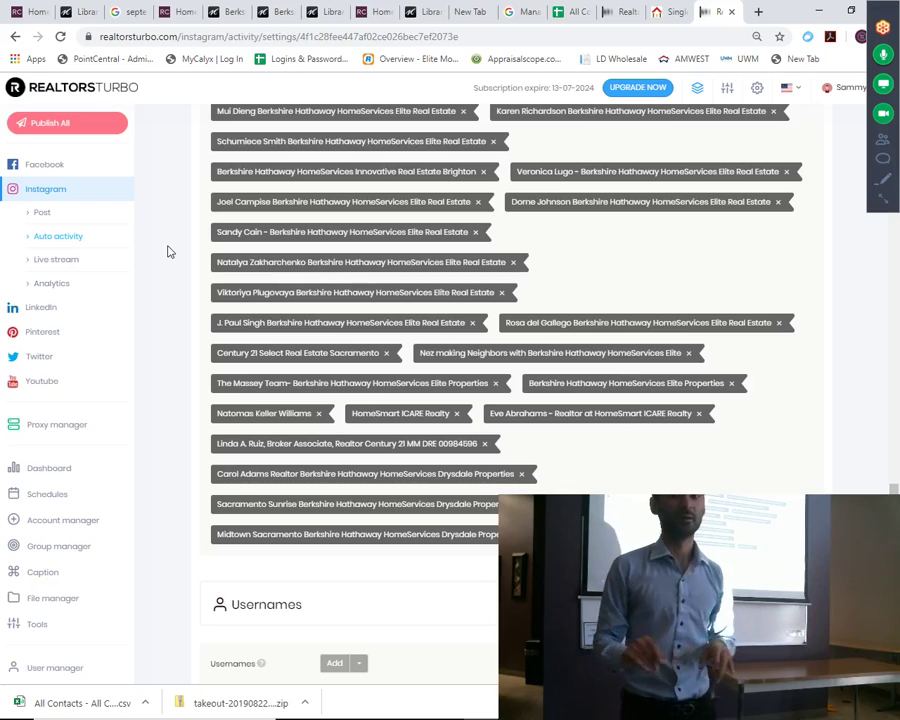
scroll(181, 470, "down", 5)
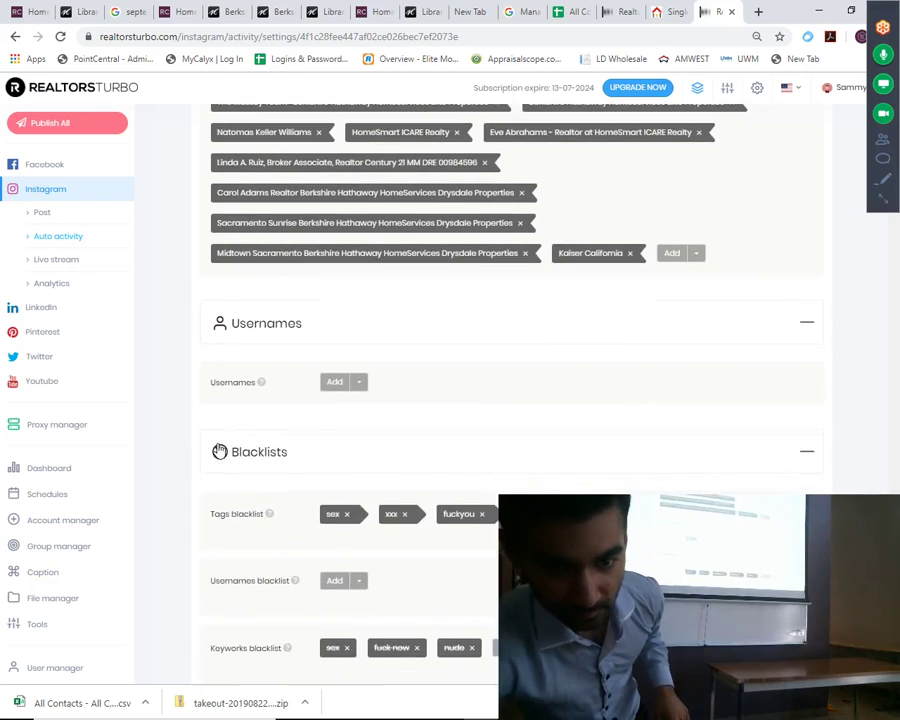
scroll(223, 424, "up", 3)
scroll(235, 380, "down", 3)
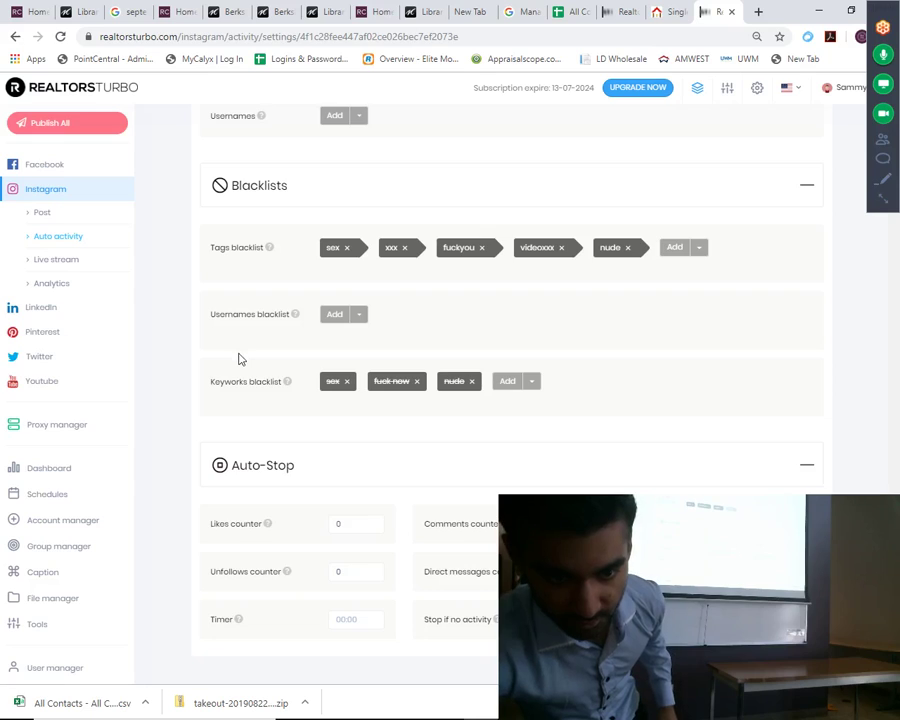
scroll(240, 358, "up", 10)
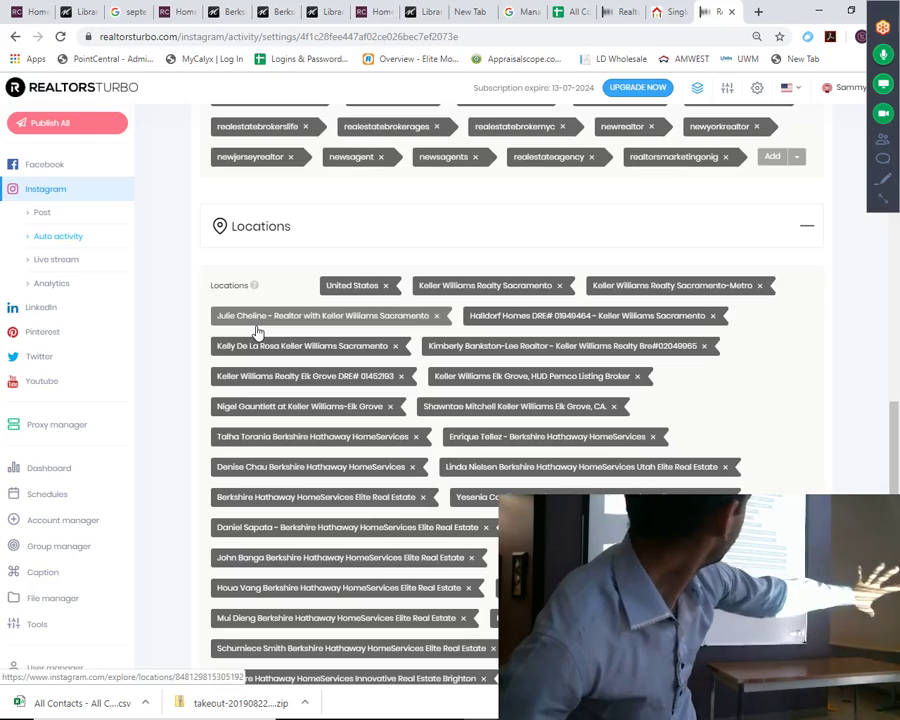
scroll(257, 332, "up", 10)
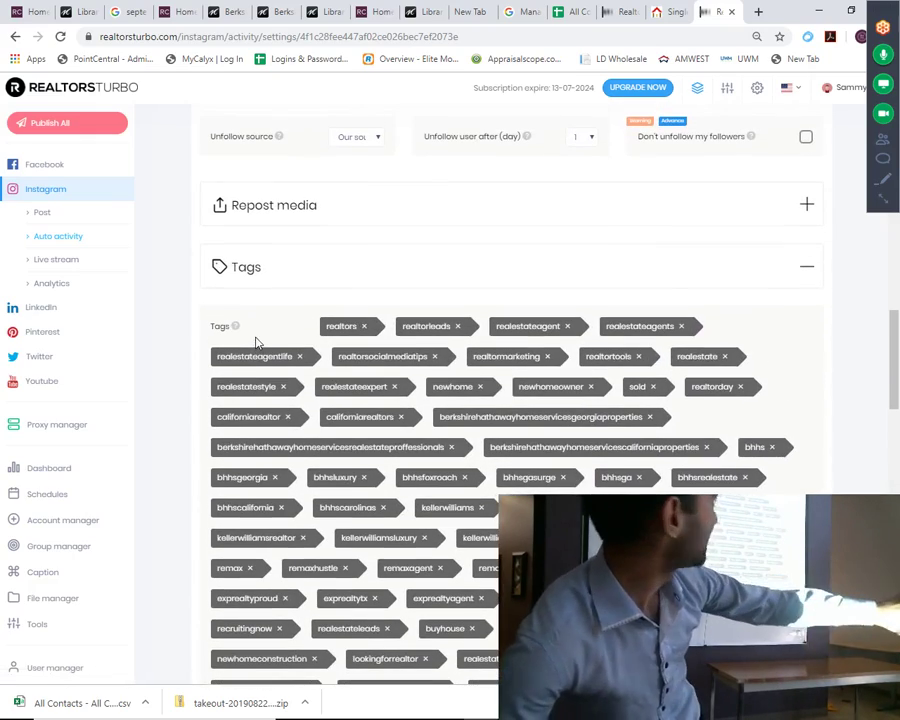
scroll(255, 343, "up", 8)
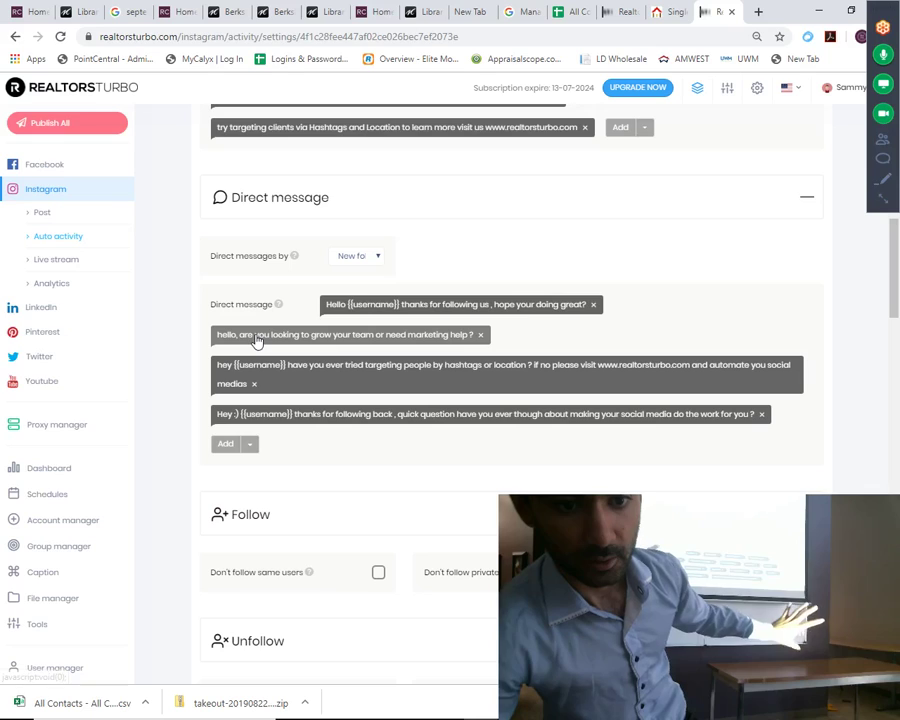
scroll(255, 350, "up", 3)
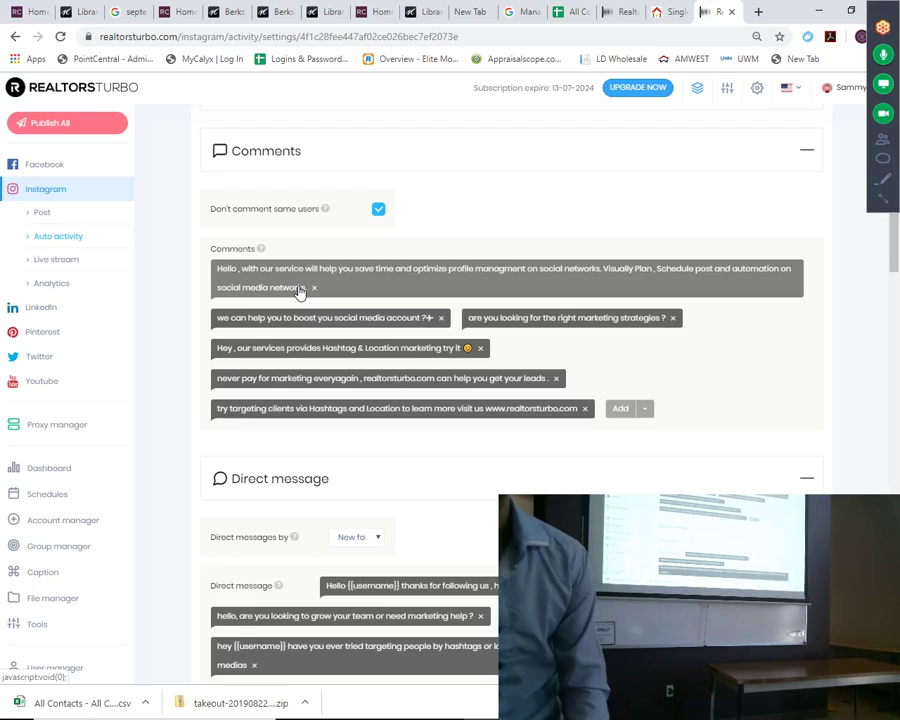
scroll(298, 290, "up", 5)
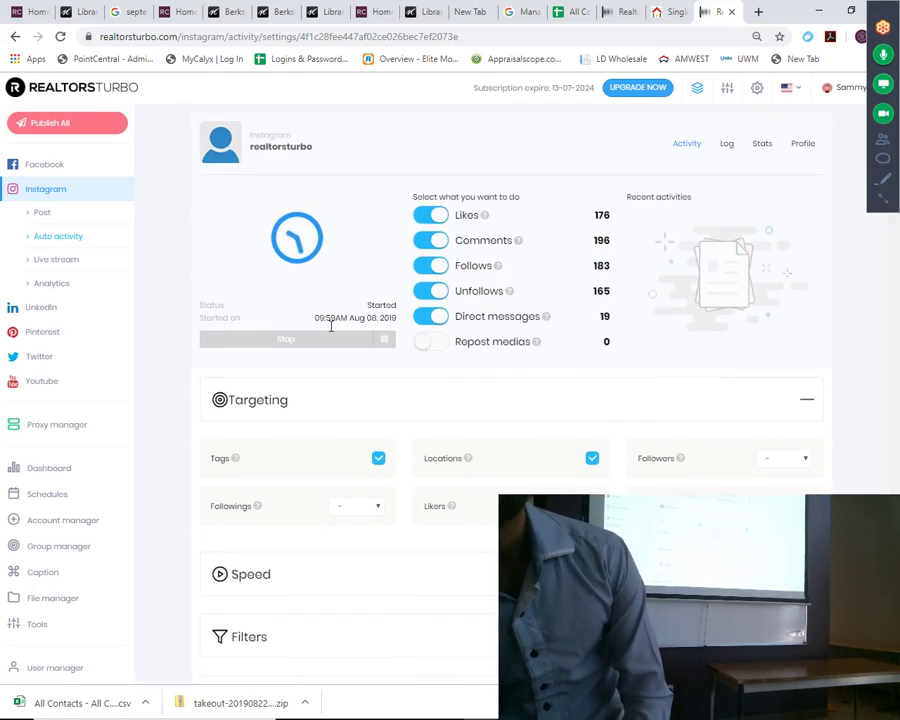
left_click(384, 344)
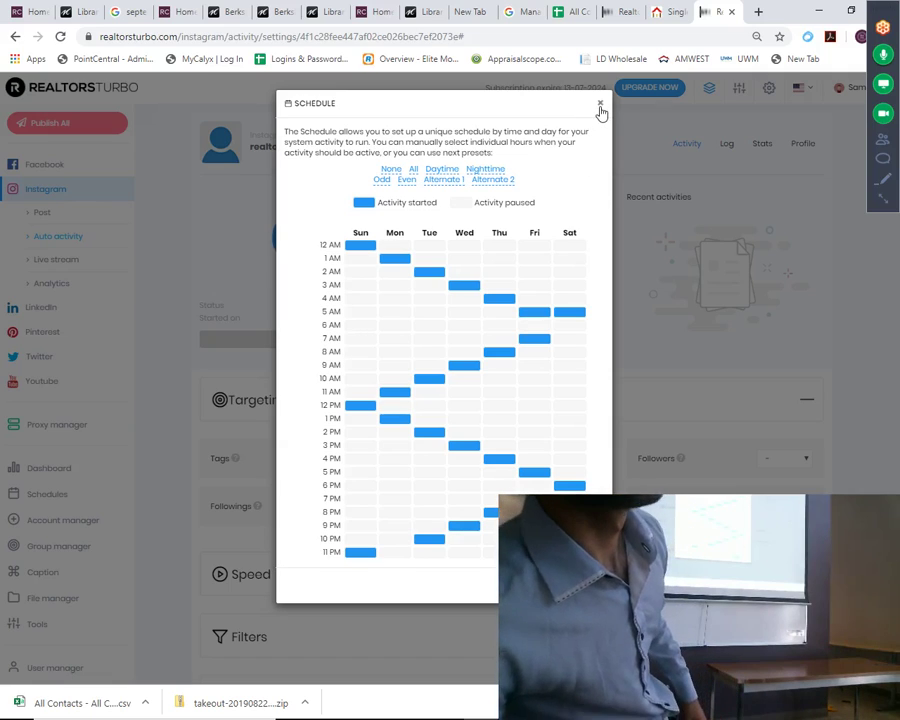
left_click(600, 103)
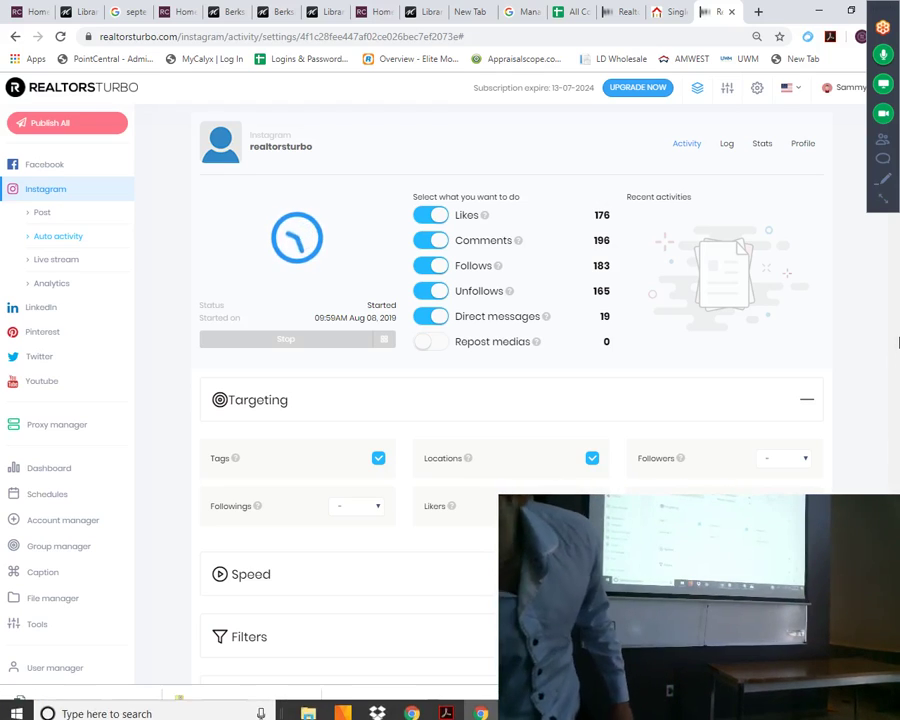
scroll(890, 276, "down", 10)
scroll(886, 277, "up", 1)
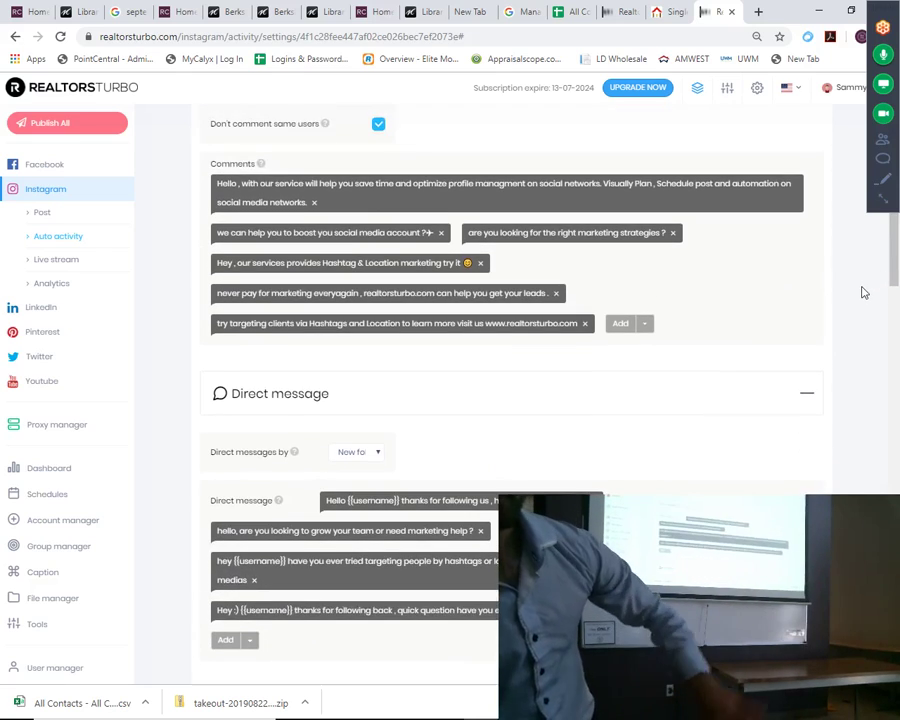
scroll(538, 357, "up", 1)
scroll(480, 310, "down", 3)
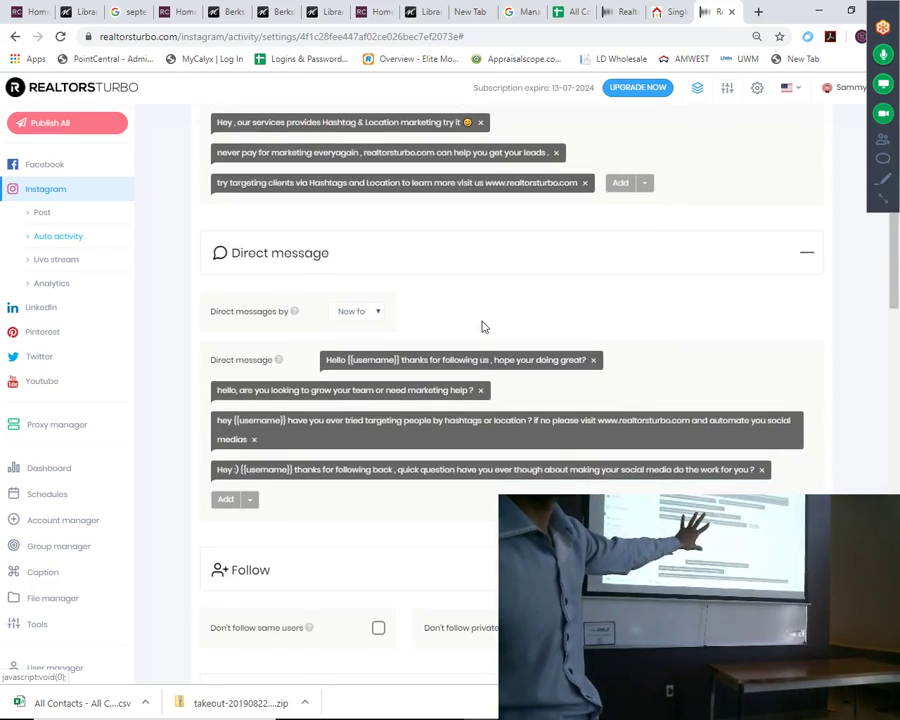
scroll(470, 302, "down", 7)
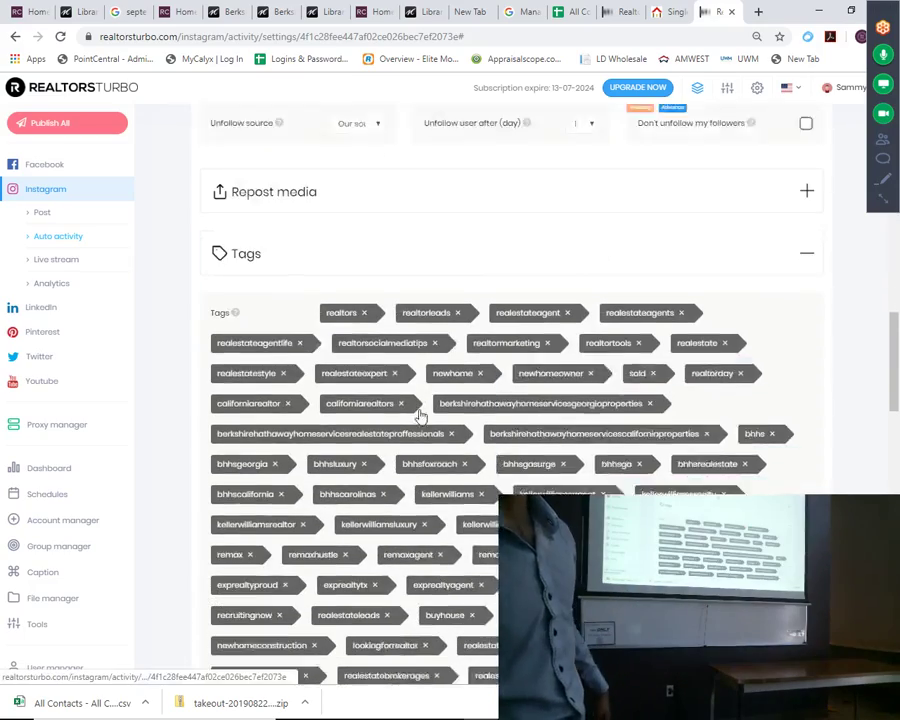
scroll(352, 362, "down", 3)
scroll(352, 362, "up", 12)
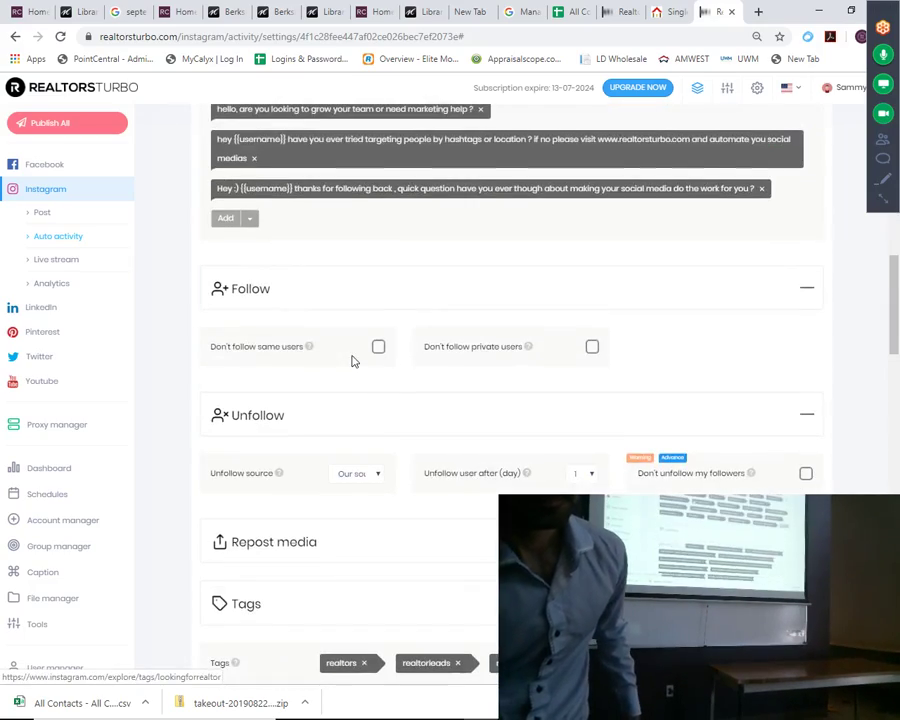
scroll(352, 362, "up", 5)
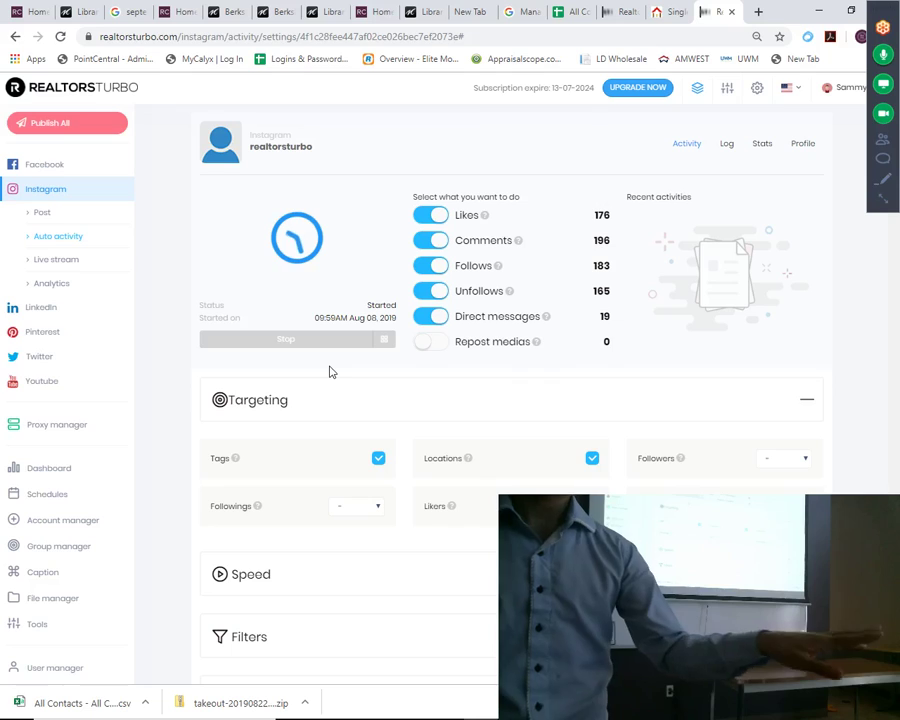
Review the Comments and Direct message settings, then return to the Dashboard report
scroll(330, 372, "down", 5)
scroll(330, 372, "down", 5)
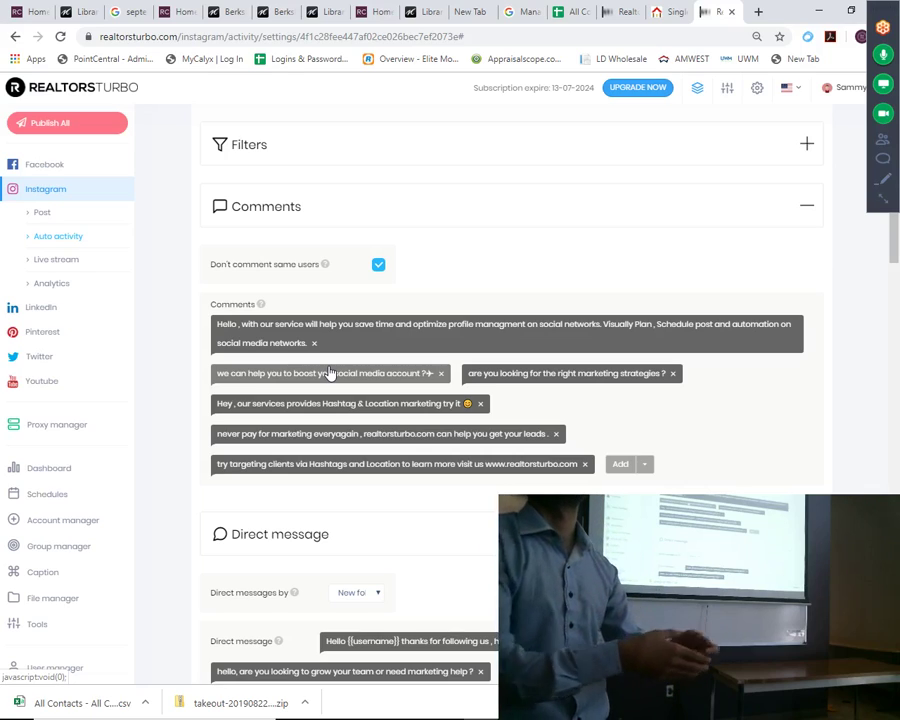
scroll(328, 372, "down", 5)
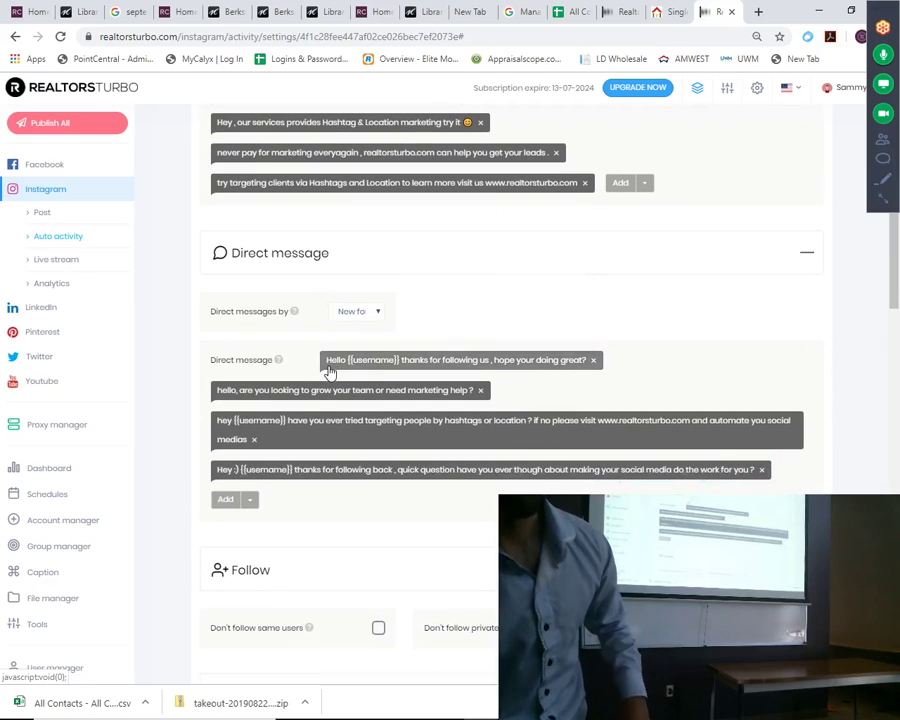
scroll(236, 420, "down", 2)
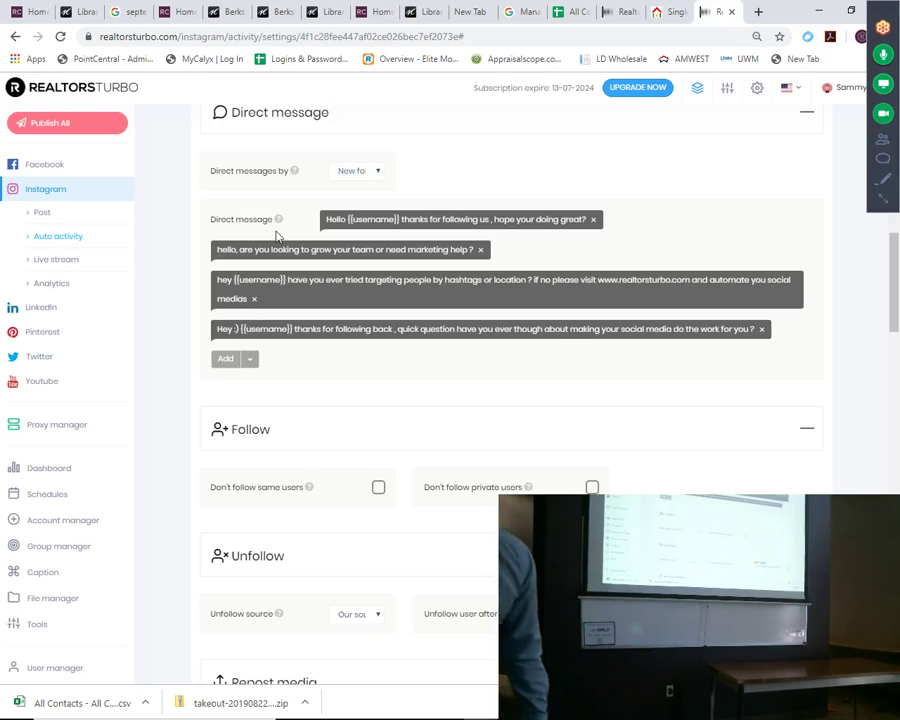
left_click(110, 92)
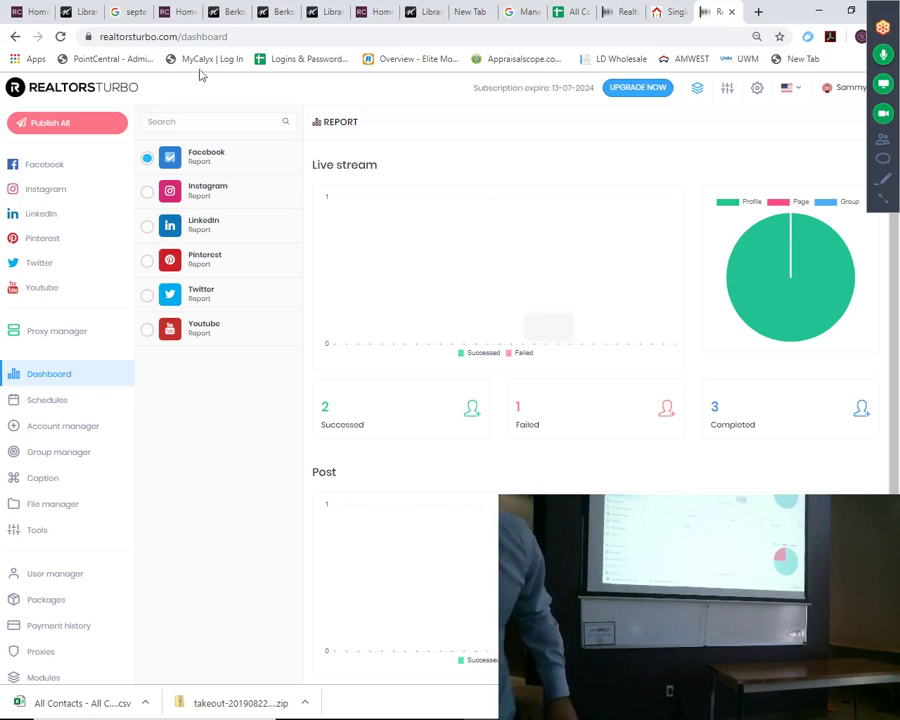
Expand the Instagram sidebar menu and show the full GoToMeeting controls
left_click(86, 196)
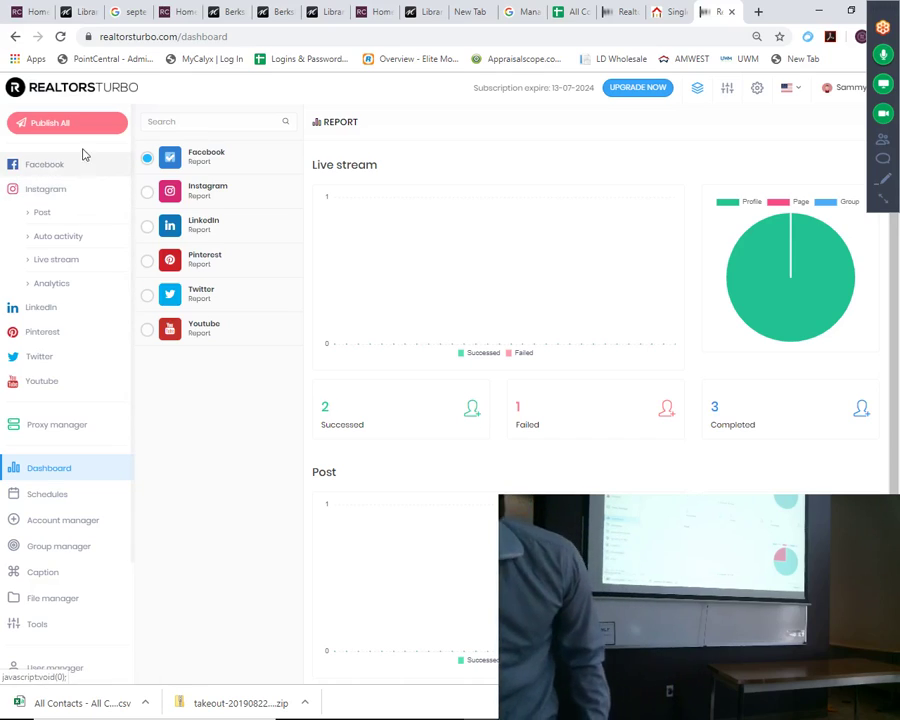
left_click(884, 205)
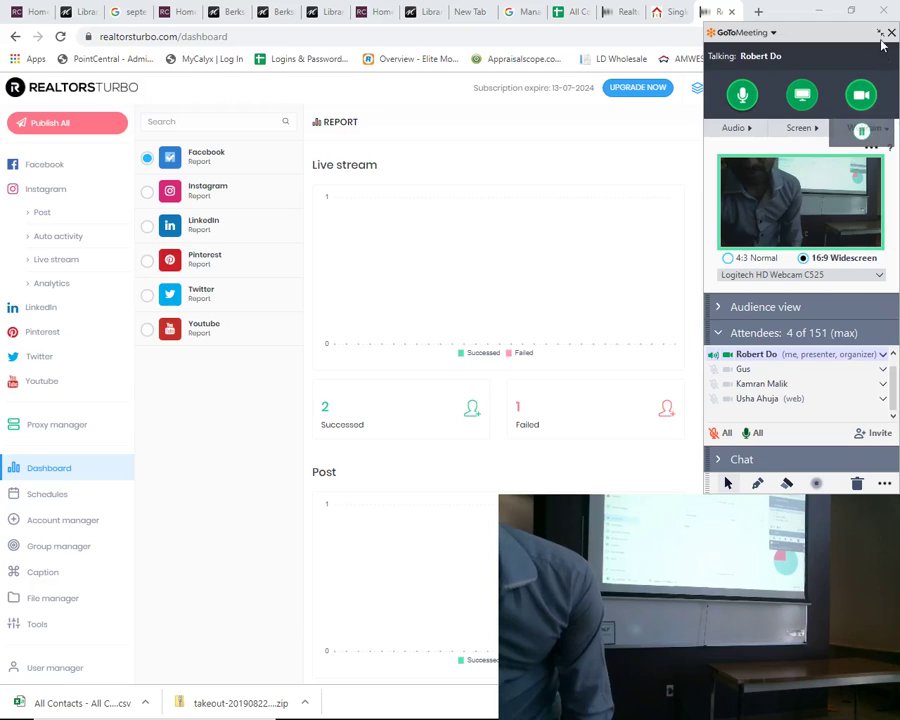
Collapse the GoToMeeting panel to its slim floating control bar
left_click(879, 34)
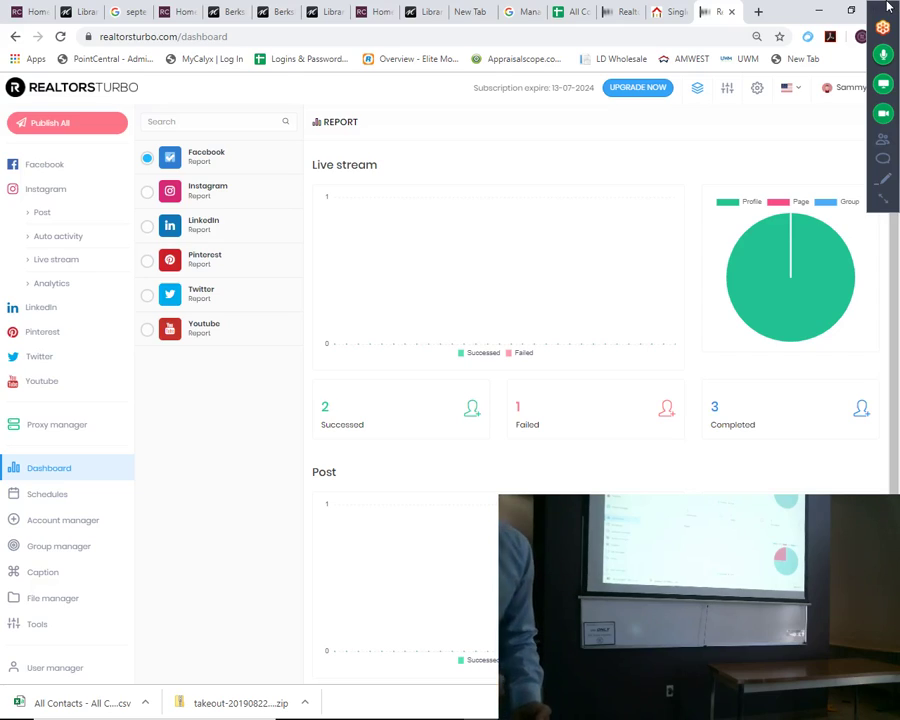
Move the meeting bar aside and open Instagram > Post from the sidebar
left_click_drag(888, 7, 888, 75)
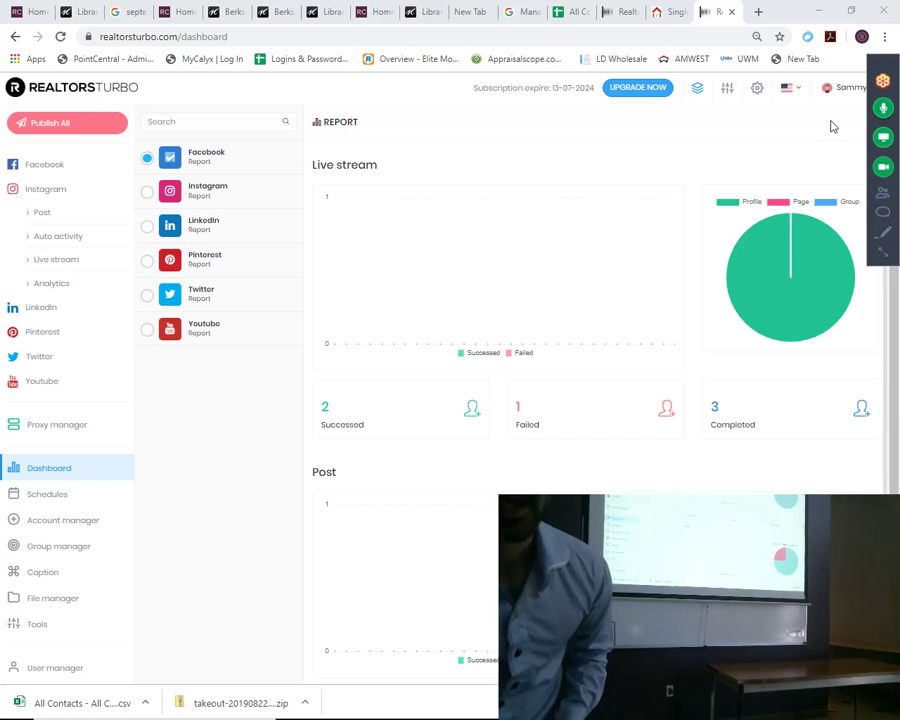
left_click(57, 194)
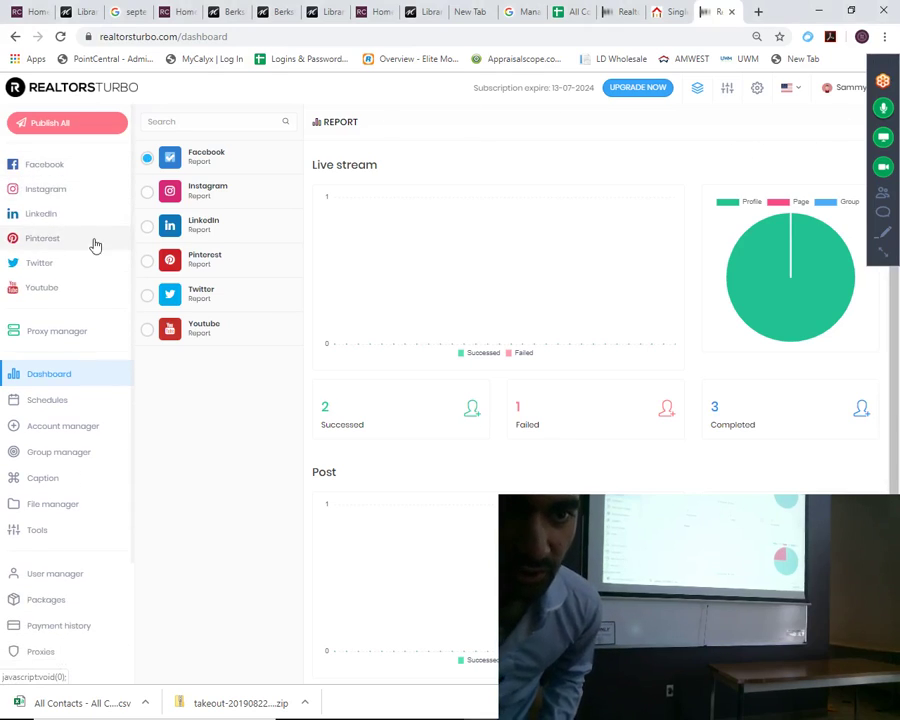
left_click(96, 193)
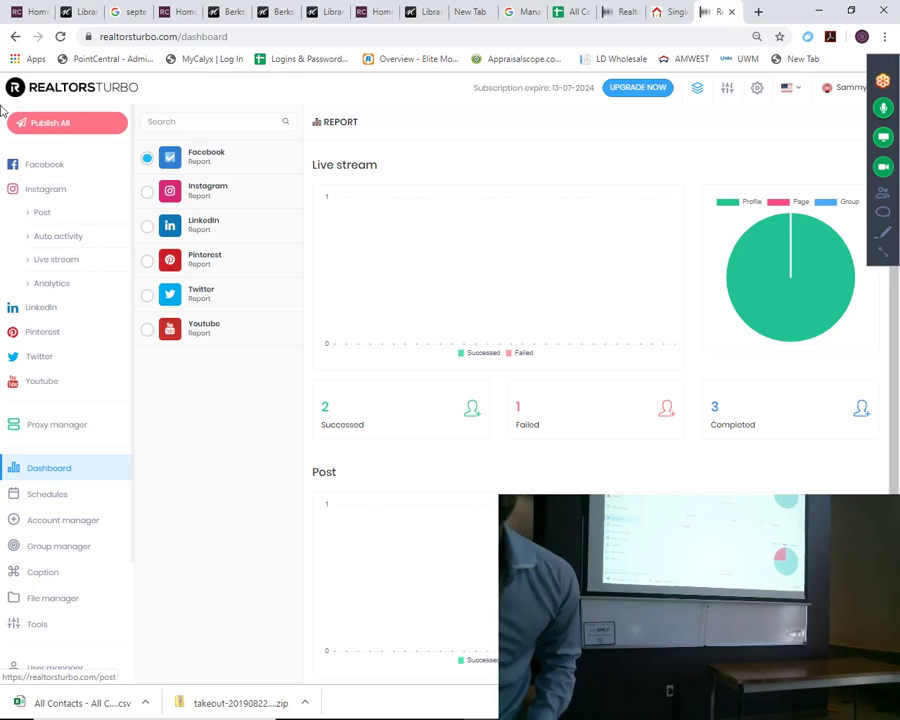
left_click(84, 208)
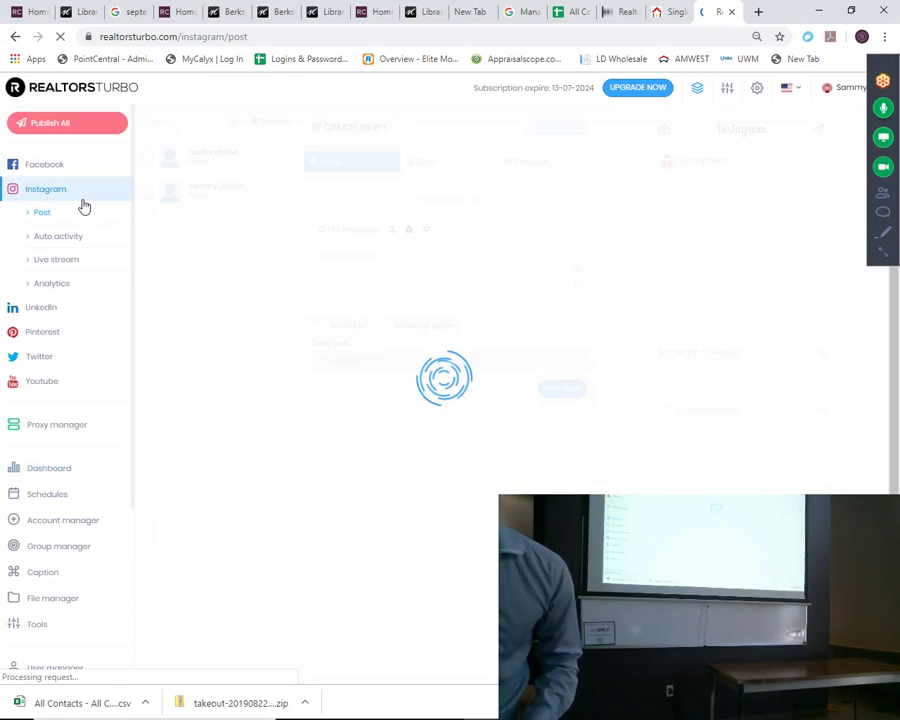